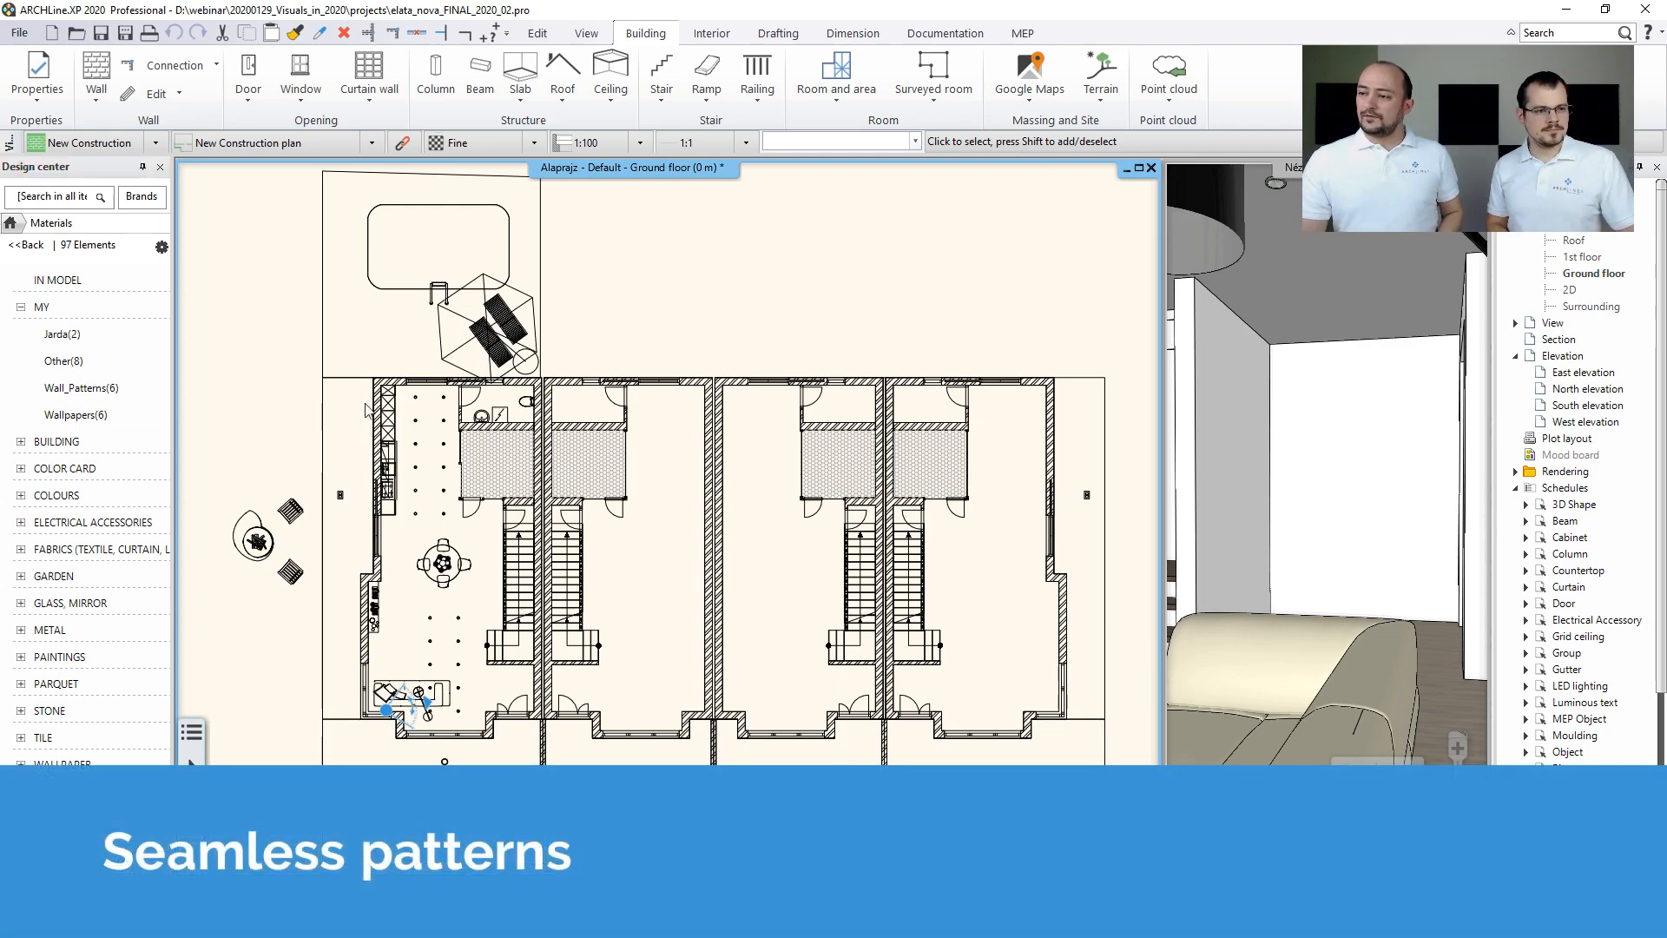
# Paste the dandelion-pattern picture at its default 3.62 m size in the empty area above the building.
pyautogui.click(1199, 357)
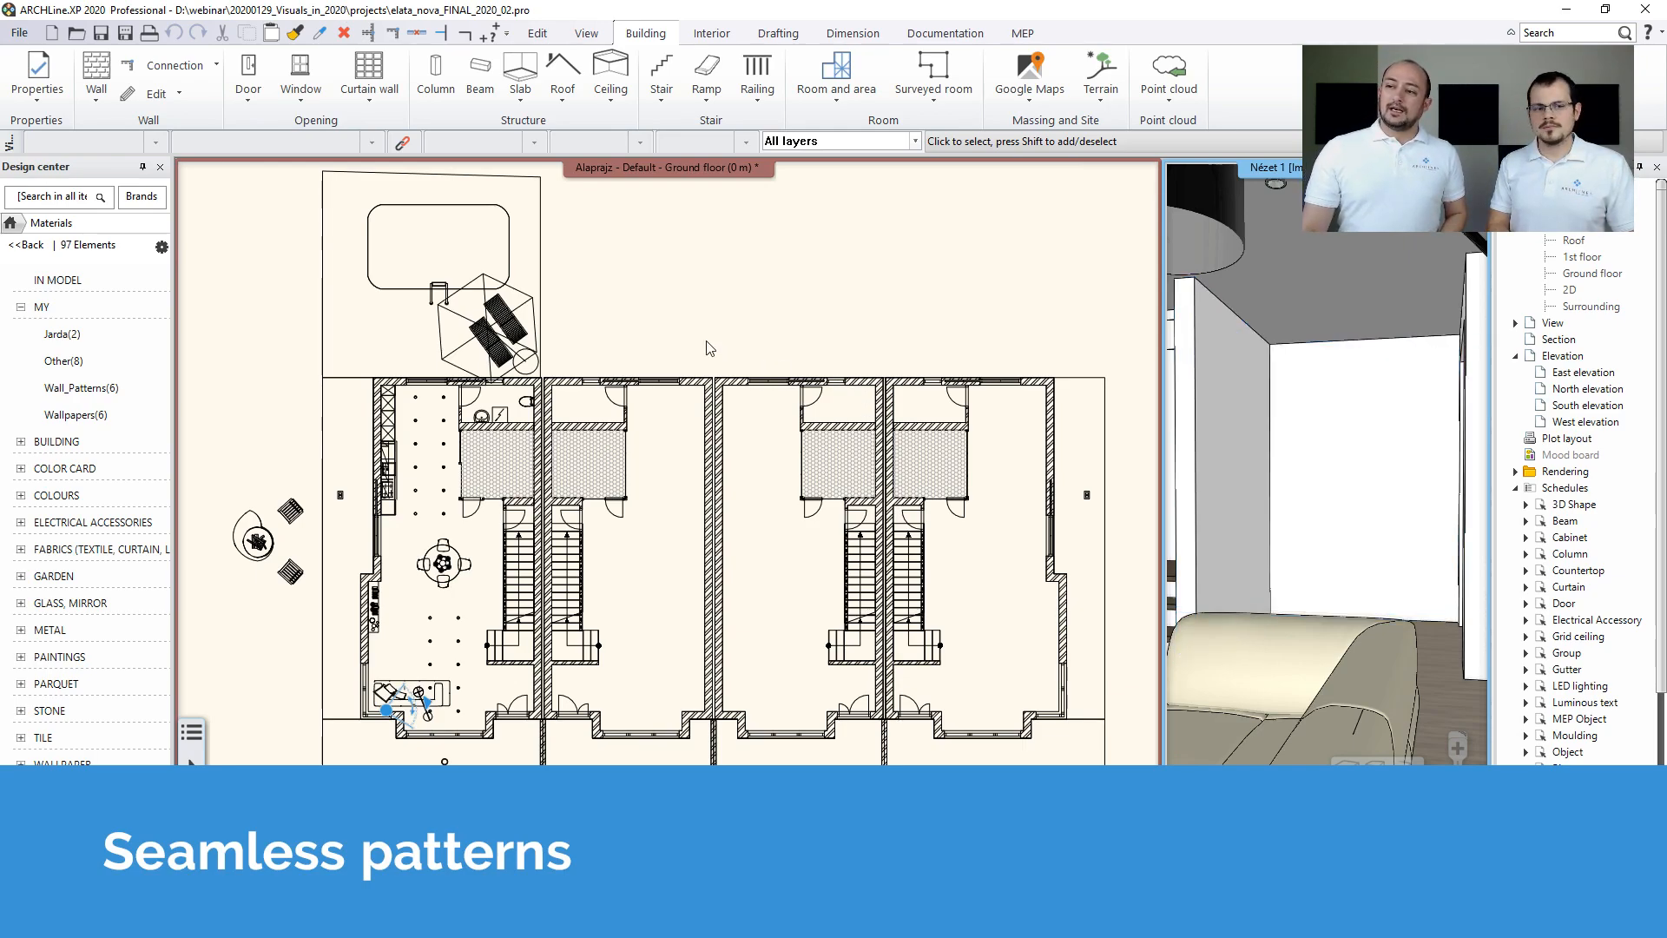
pyautogui.moveTo(714, 290); pyautogui.dragTo(634, 505, button='middle')
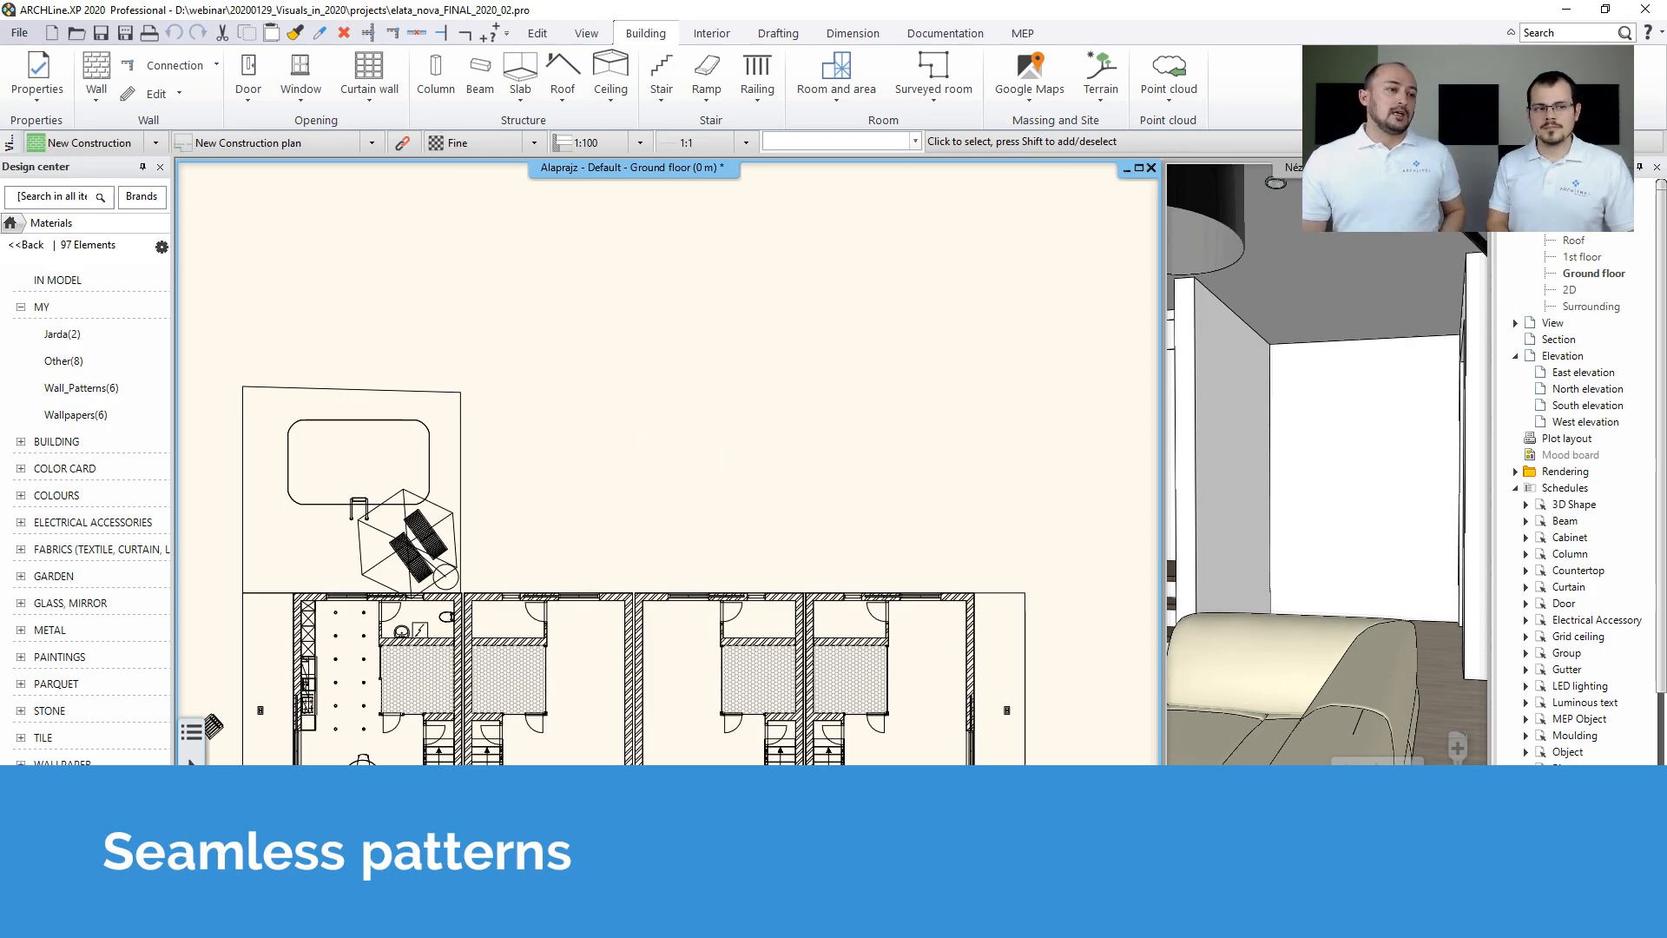
pyautogui.hotkey('alt', 'Tab')
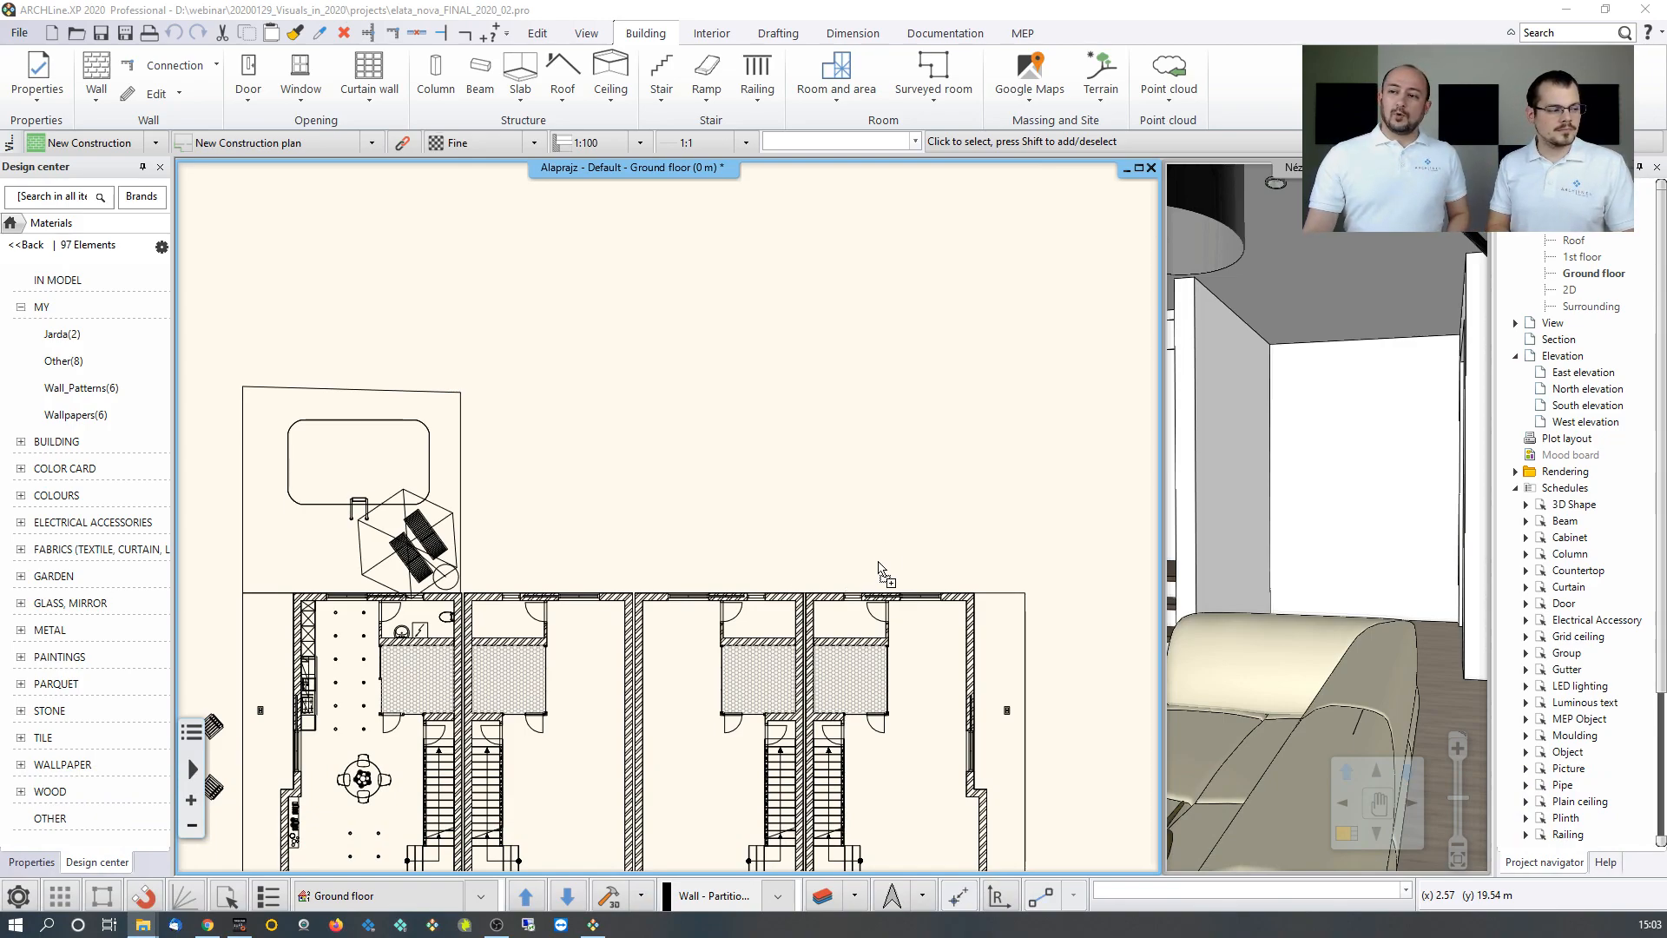
pyautogui.hotkey('ctrl', 'v')
pyautogui.click(598, 509)
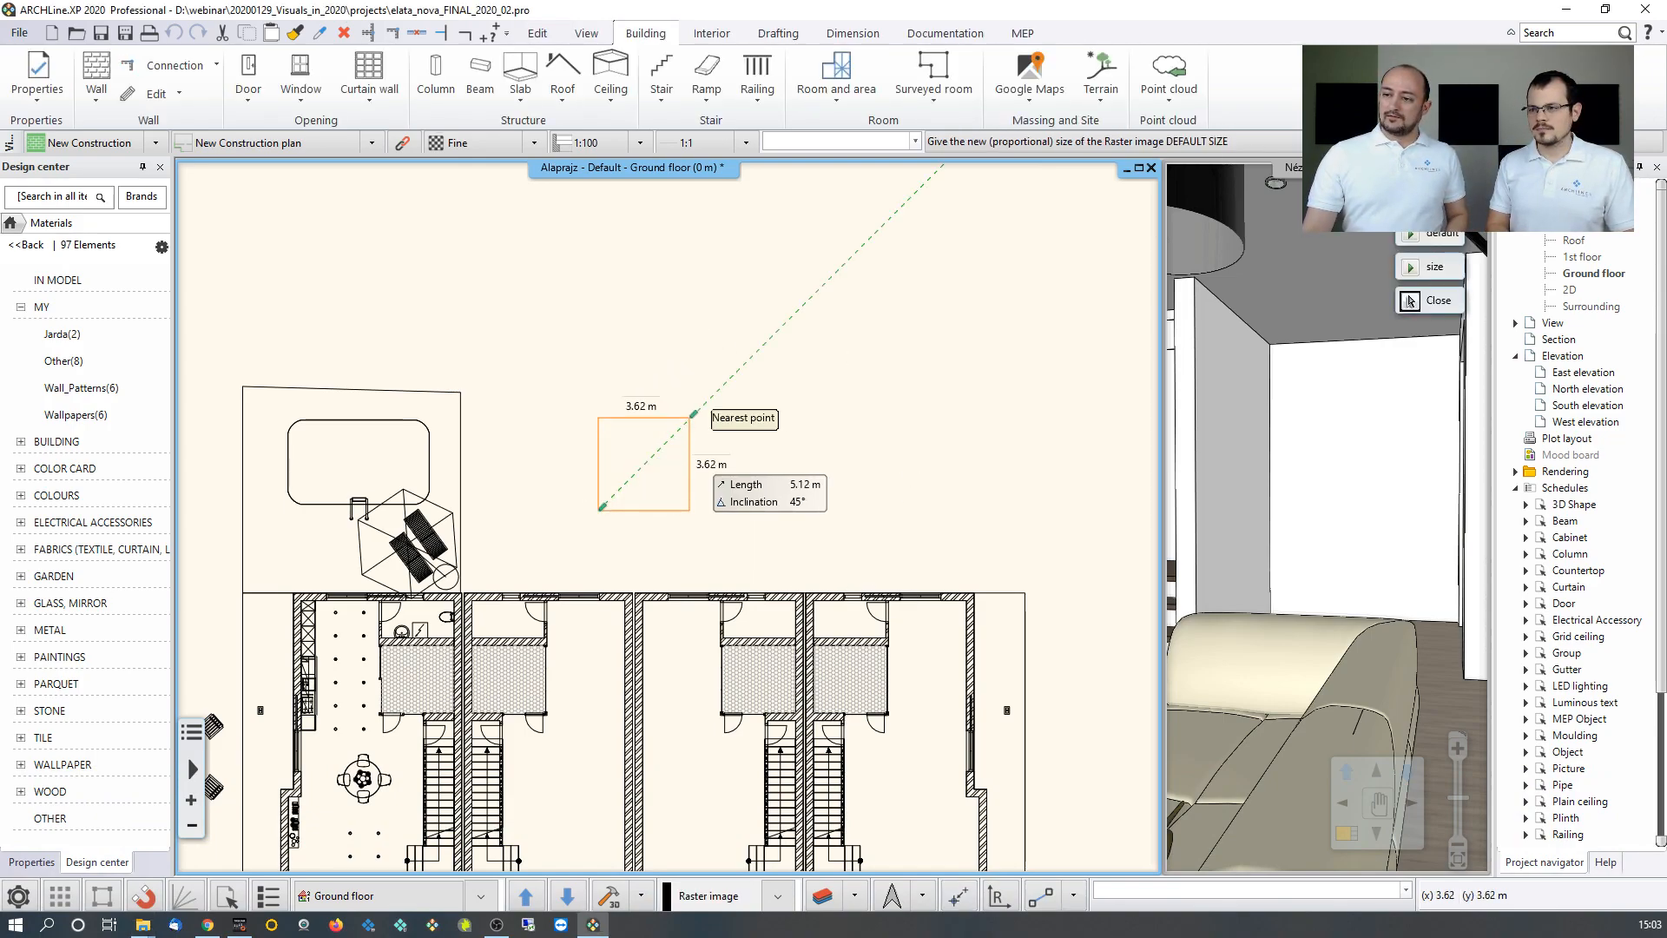
pyautogui.press('Return')
pyautogui.scroll(5, 630, 491)
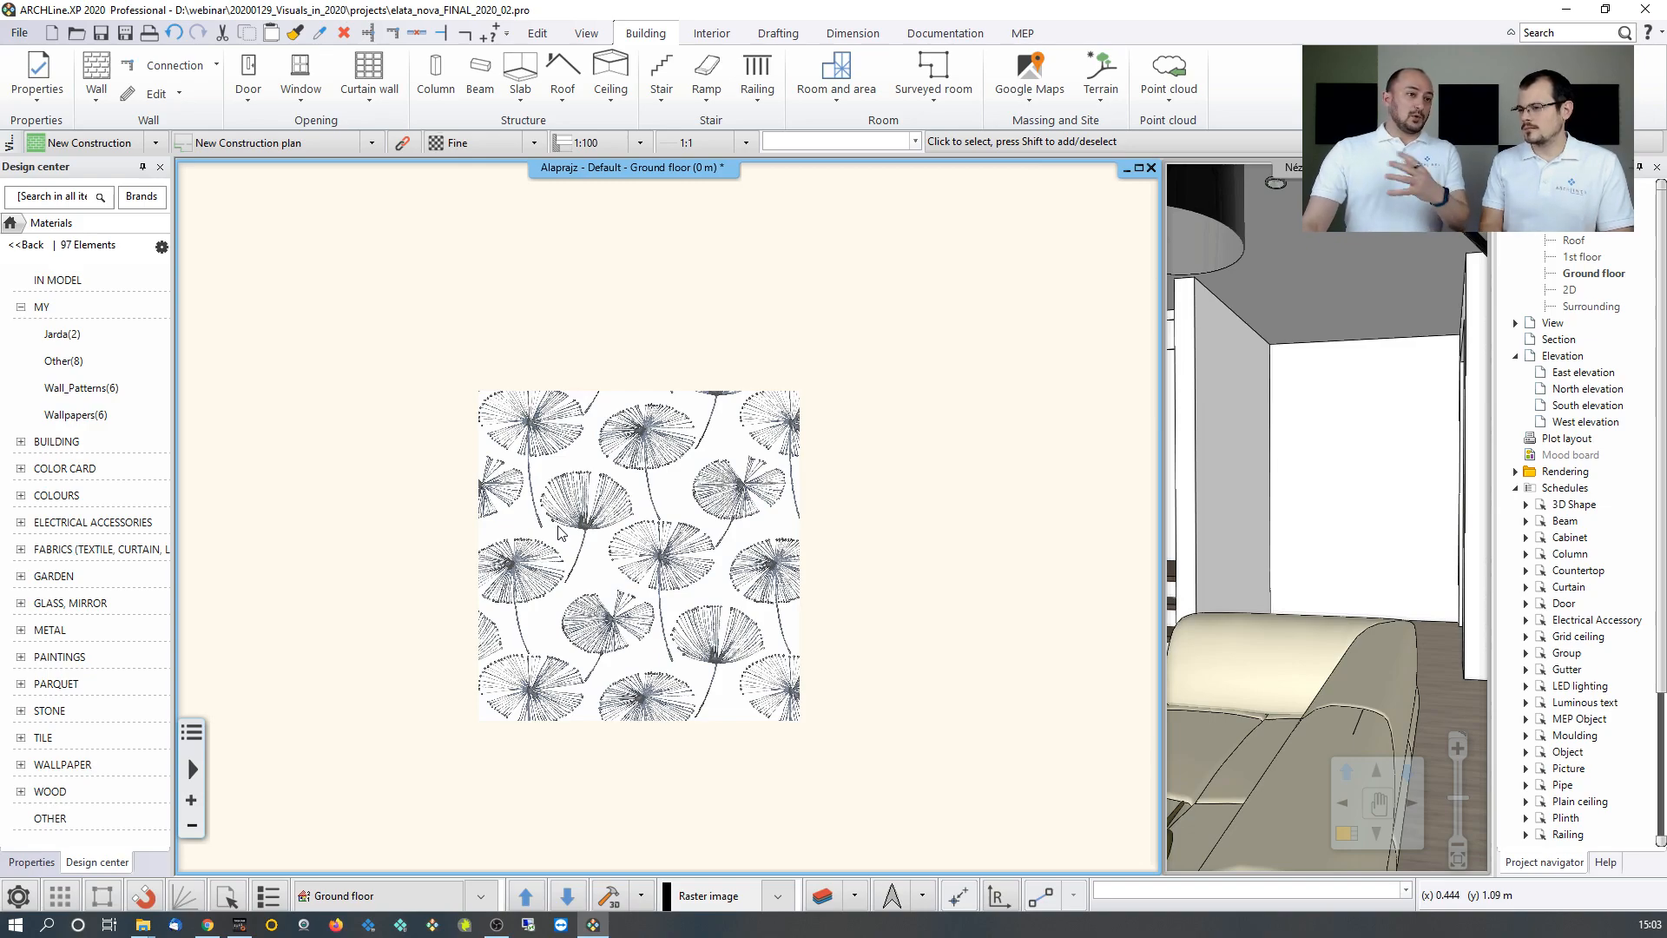
# Start saving the dandelion pattern picture as a library material.
pyautogui.rightClick(638, 547)
pyautogui.click(638, 548)
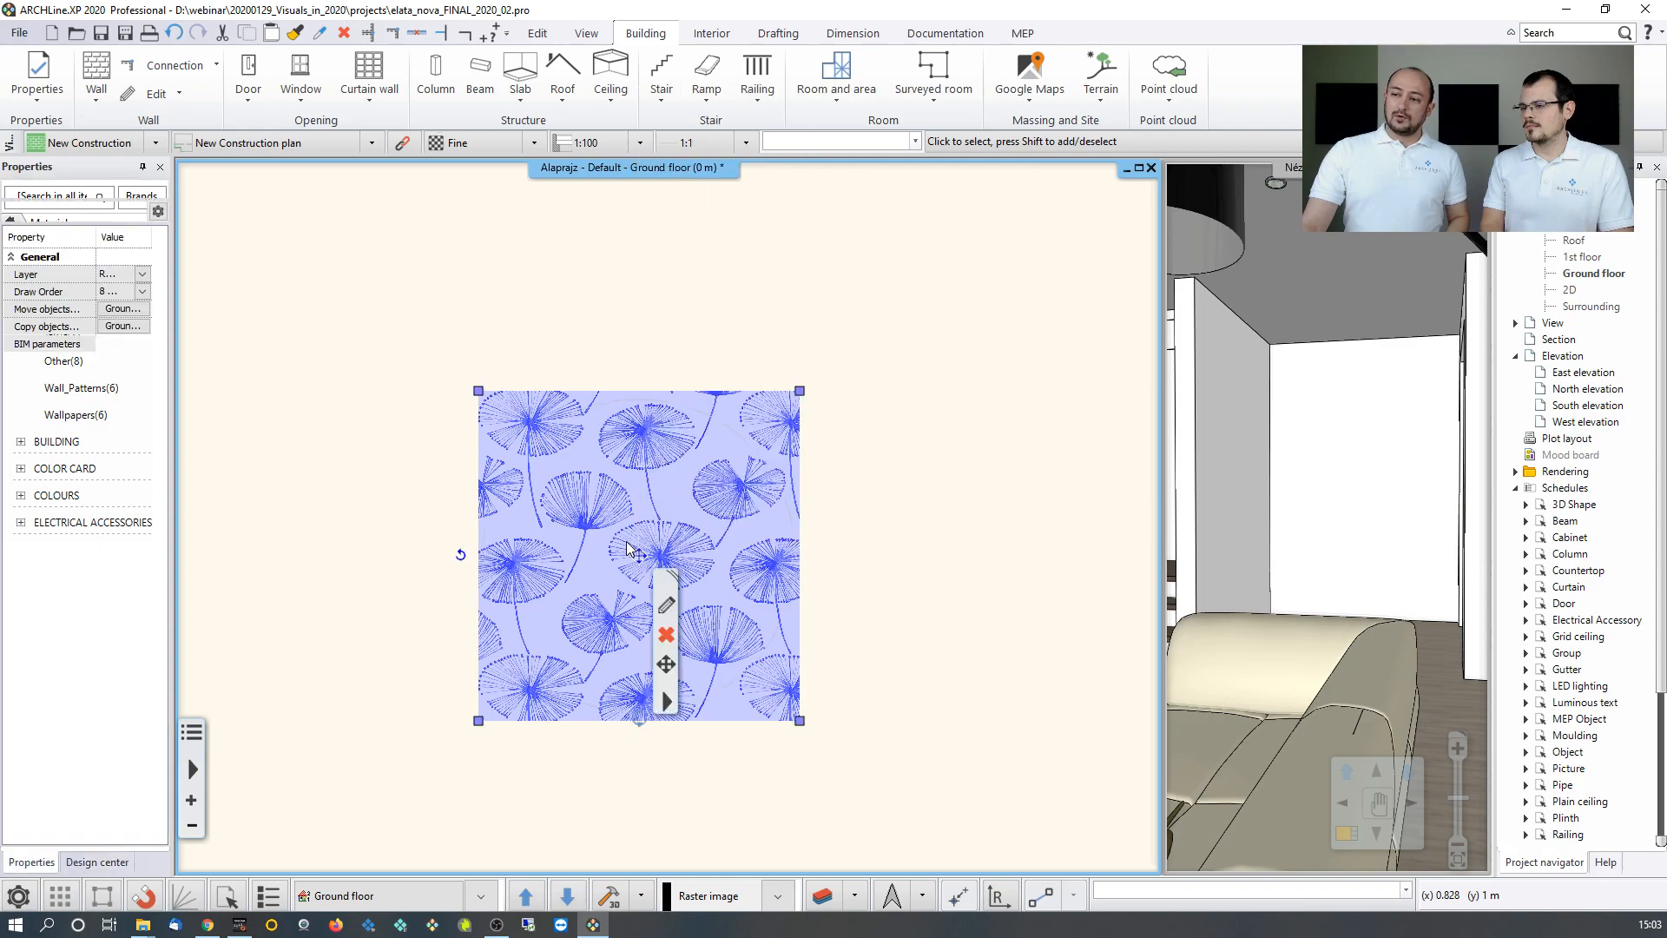
pyautogui.click(666, 702)
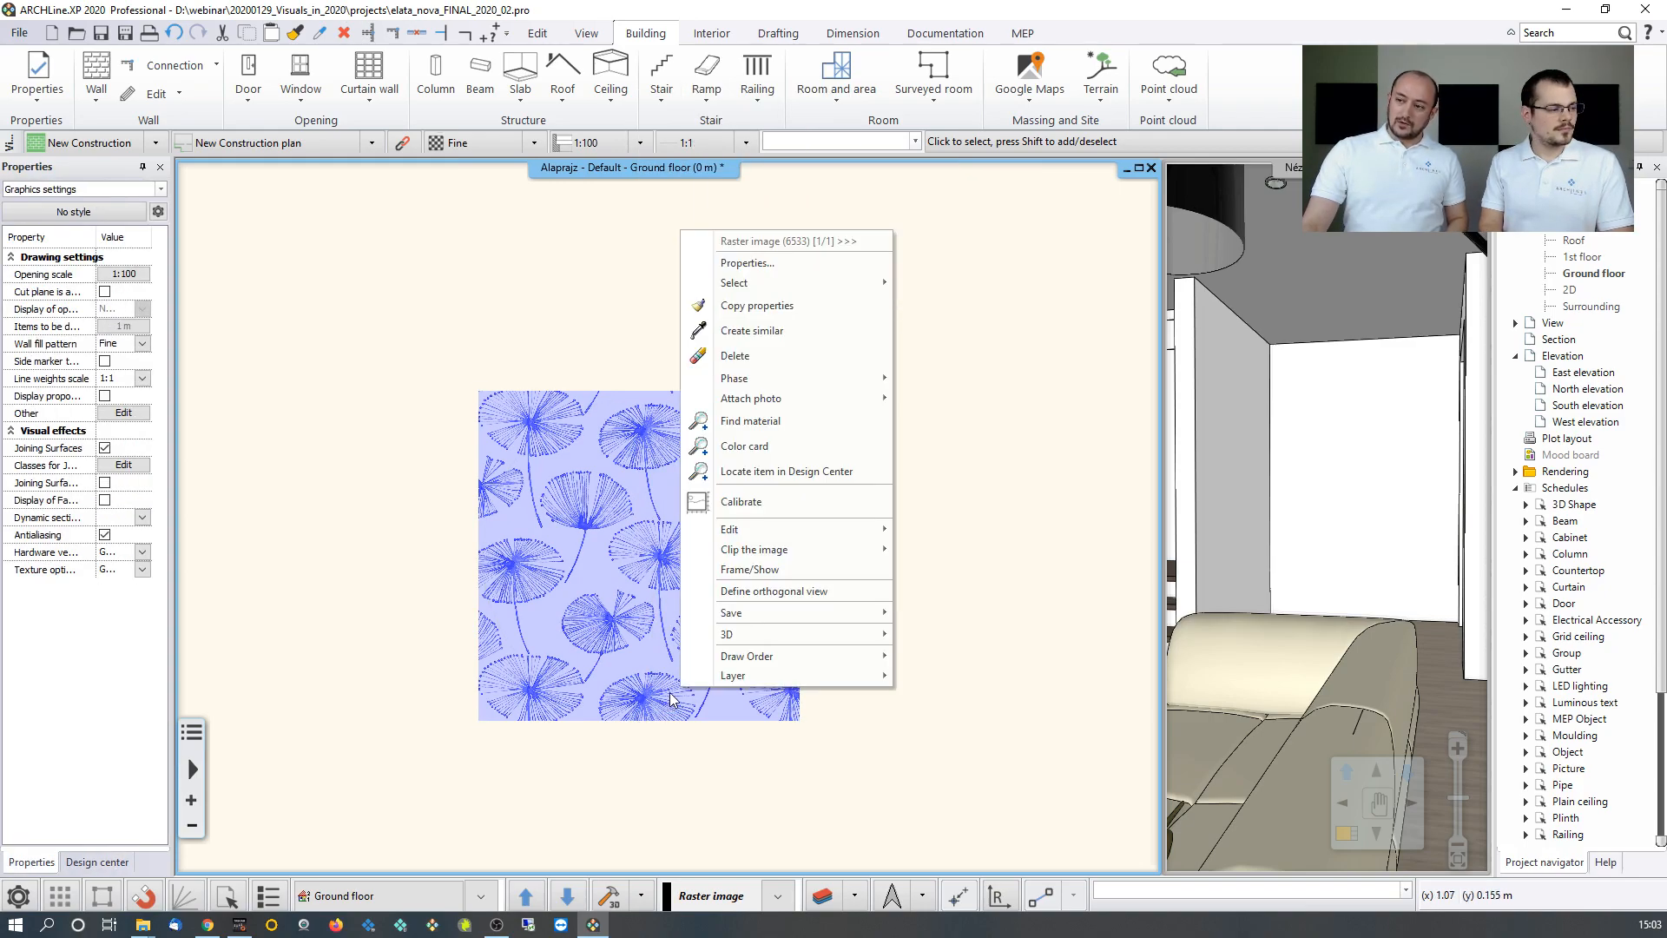
pyautogui.moveTo(729, 617)
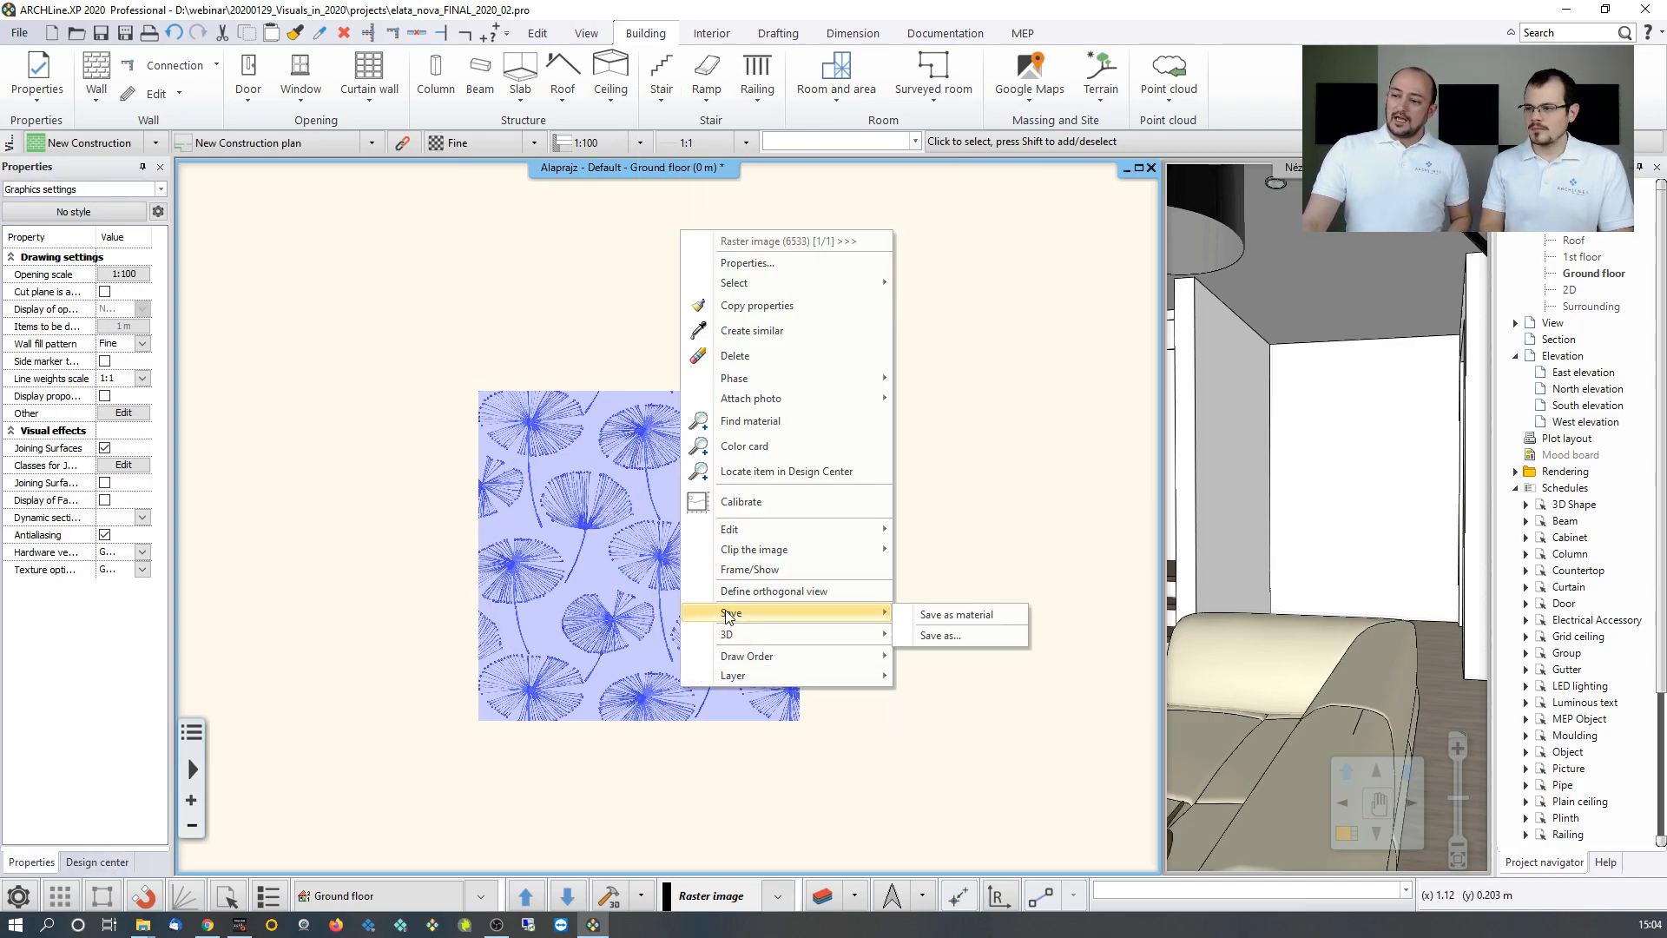
pyautogui.click(946, 622)
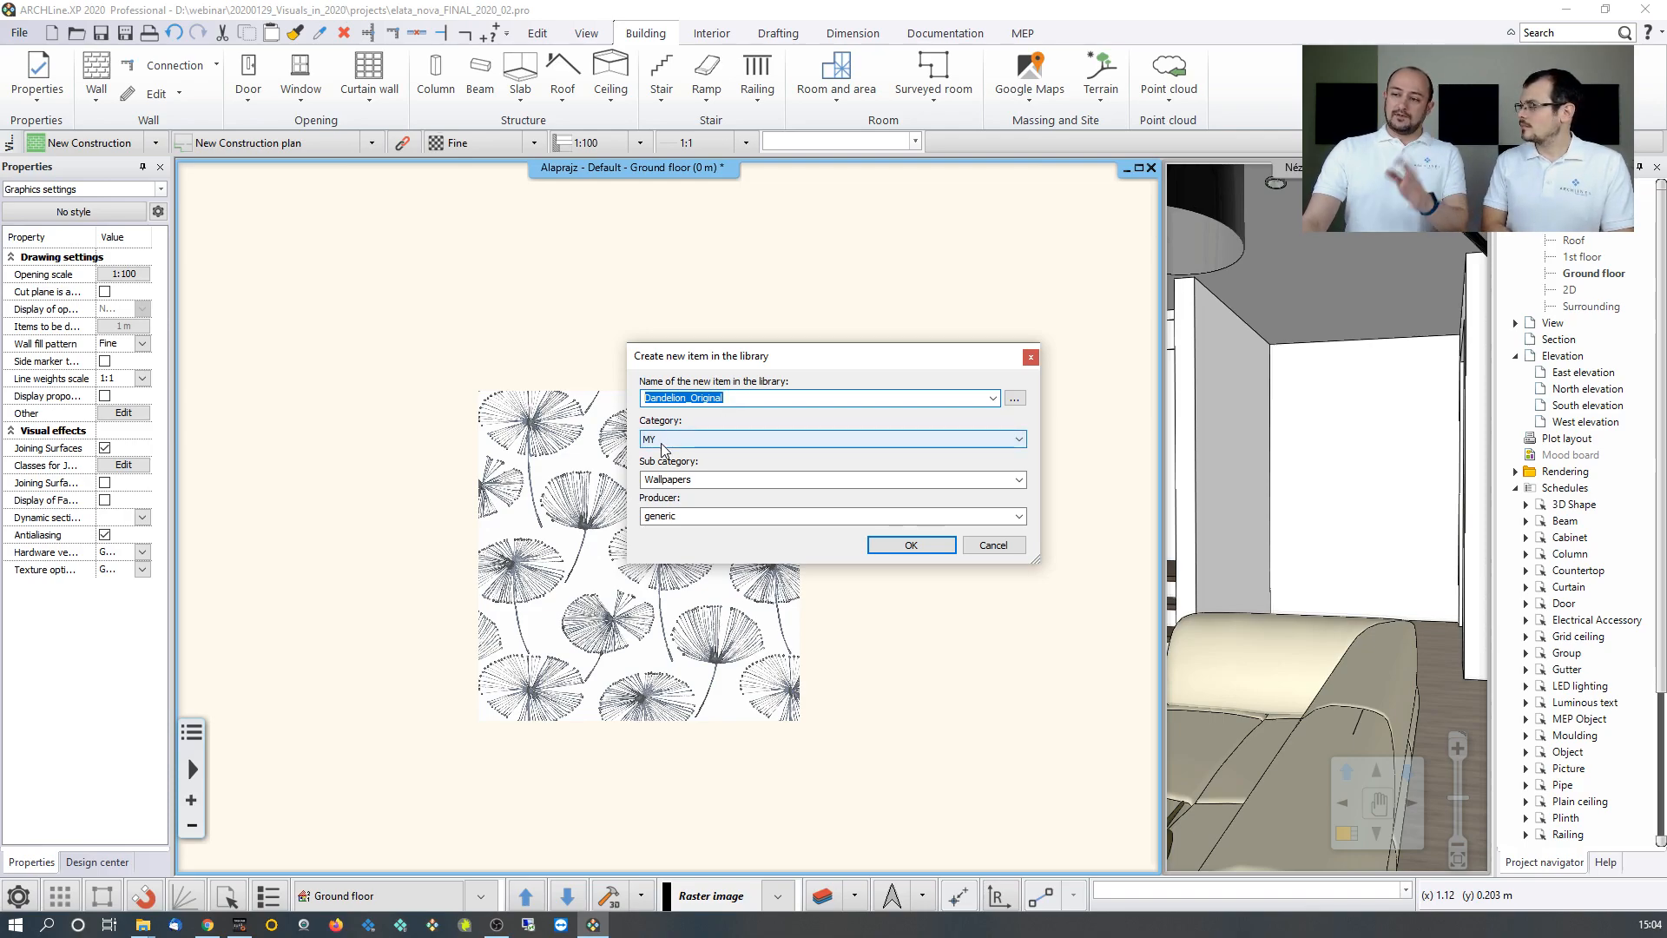
# Set sub category to Webinar 2020, name the material Dandelion 000, and create it.
pyautogui.click(714, 478)
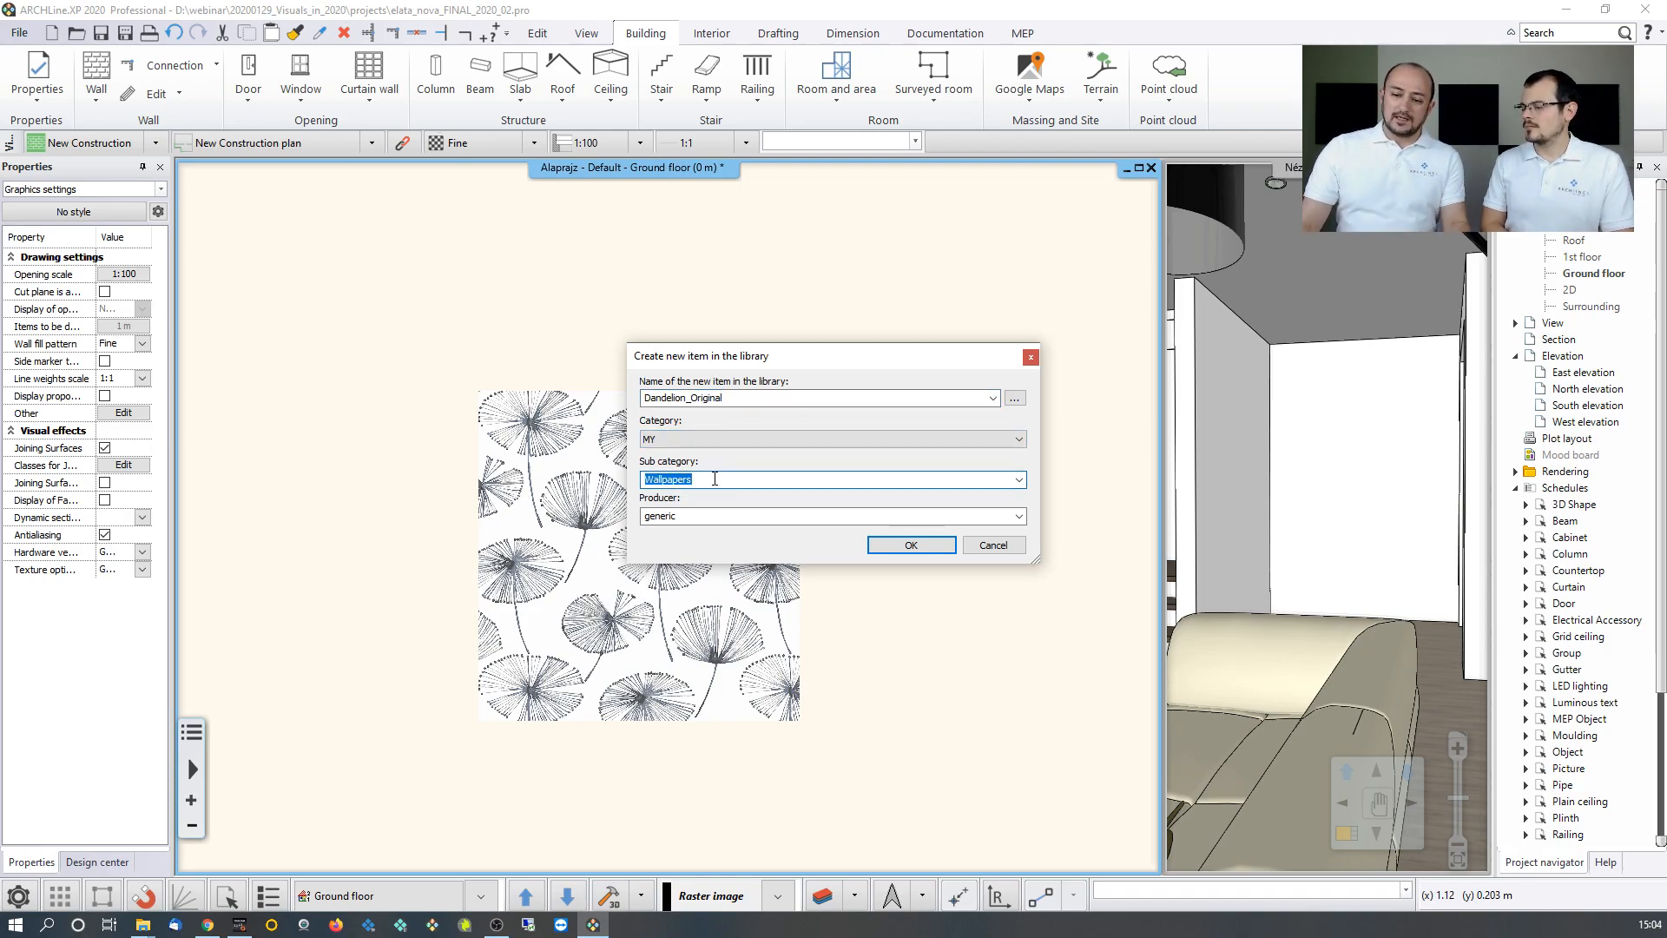
pyautogui.write('Webinar')
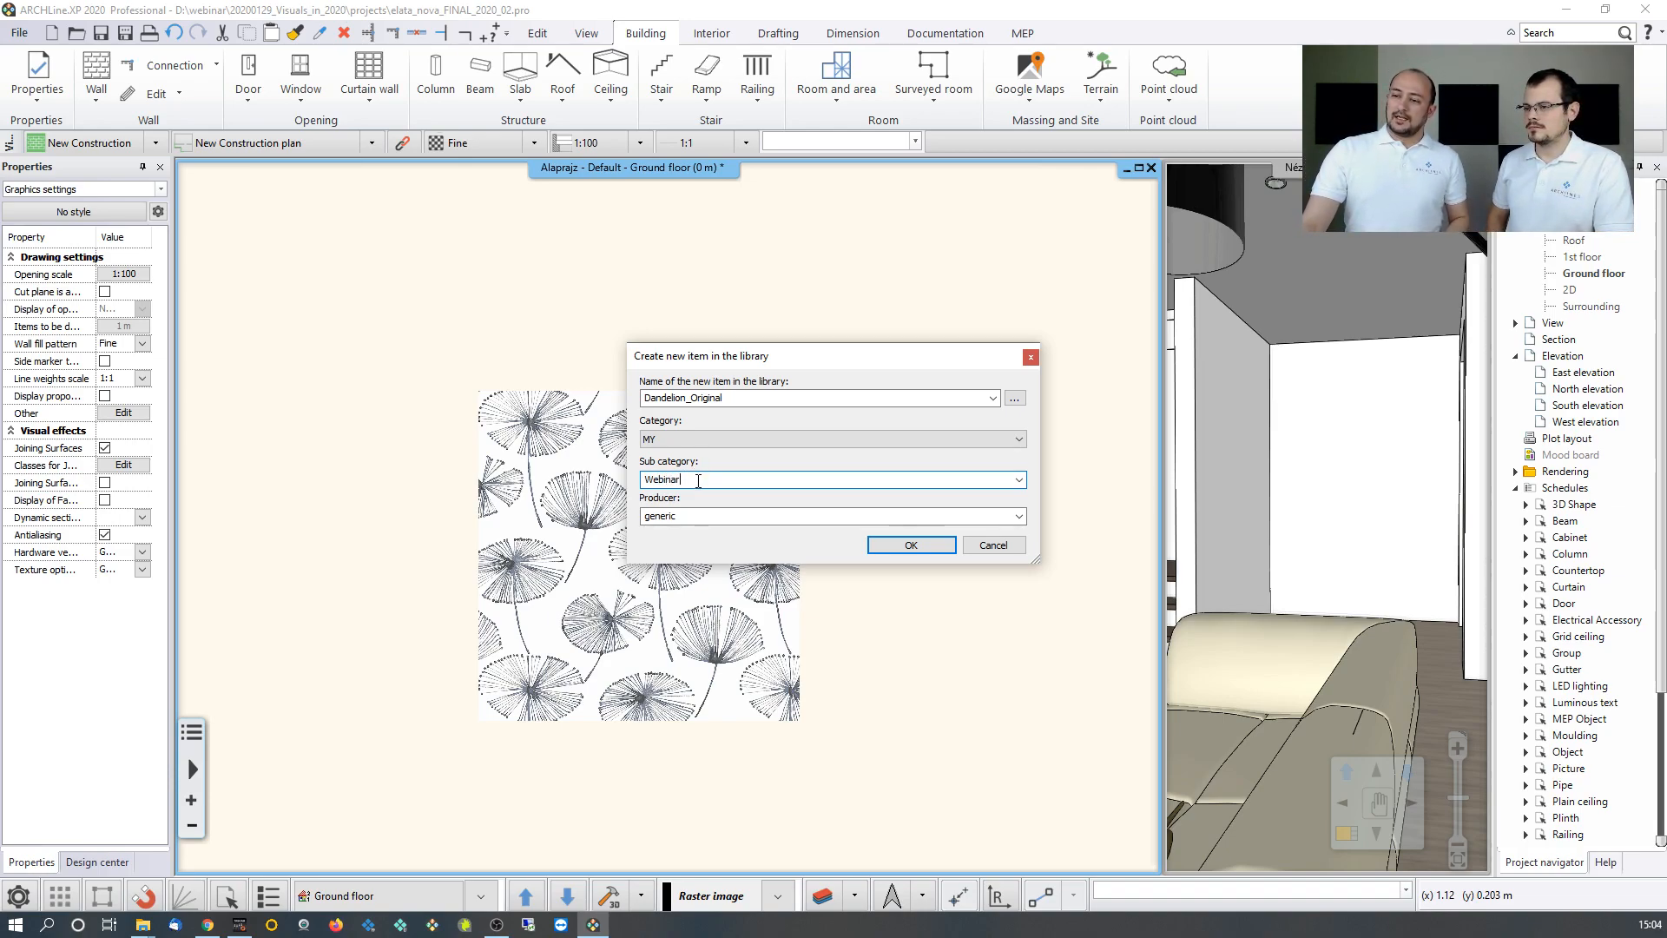
pyautogui.write(' 2020')
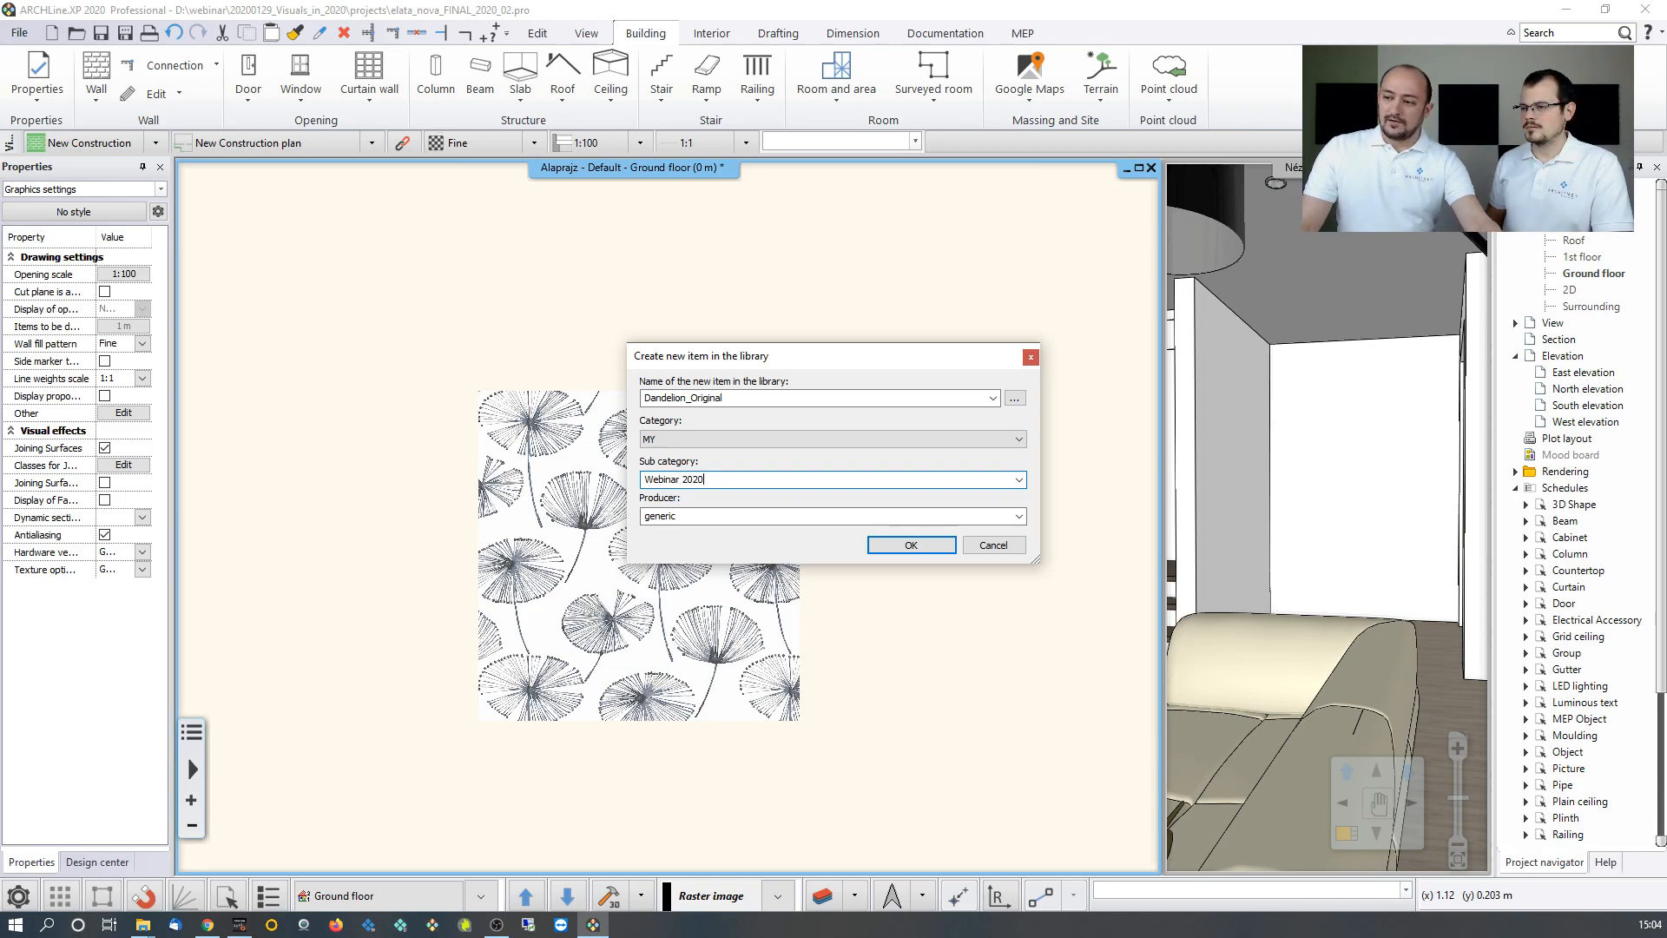
pyautogui.click(685, 399)
pyautogui.click(732, 399)
pyautogui.moveTo(685, 403); pyautogui.dragTo(729, 400)
pyautogui.click(726, 399)
pyautogui.press('BackSpace')
pyautogui.write('000')
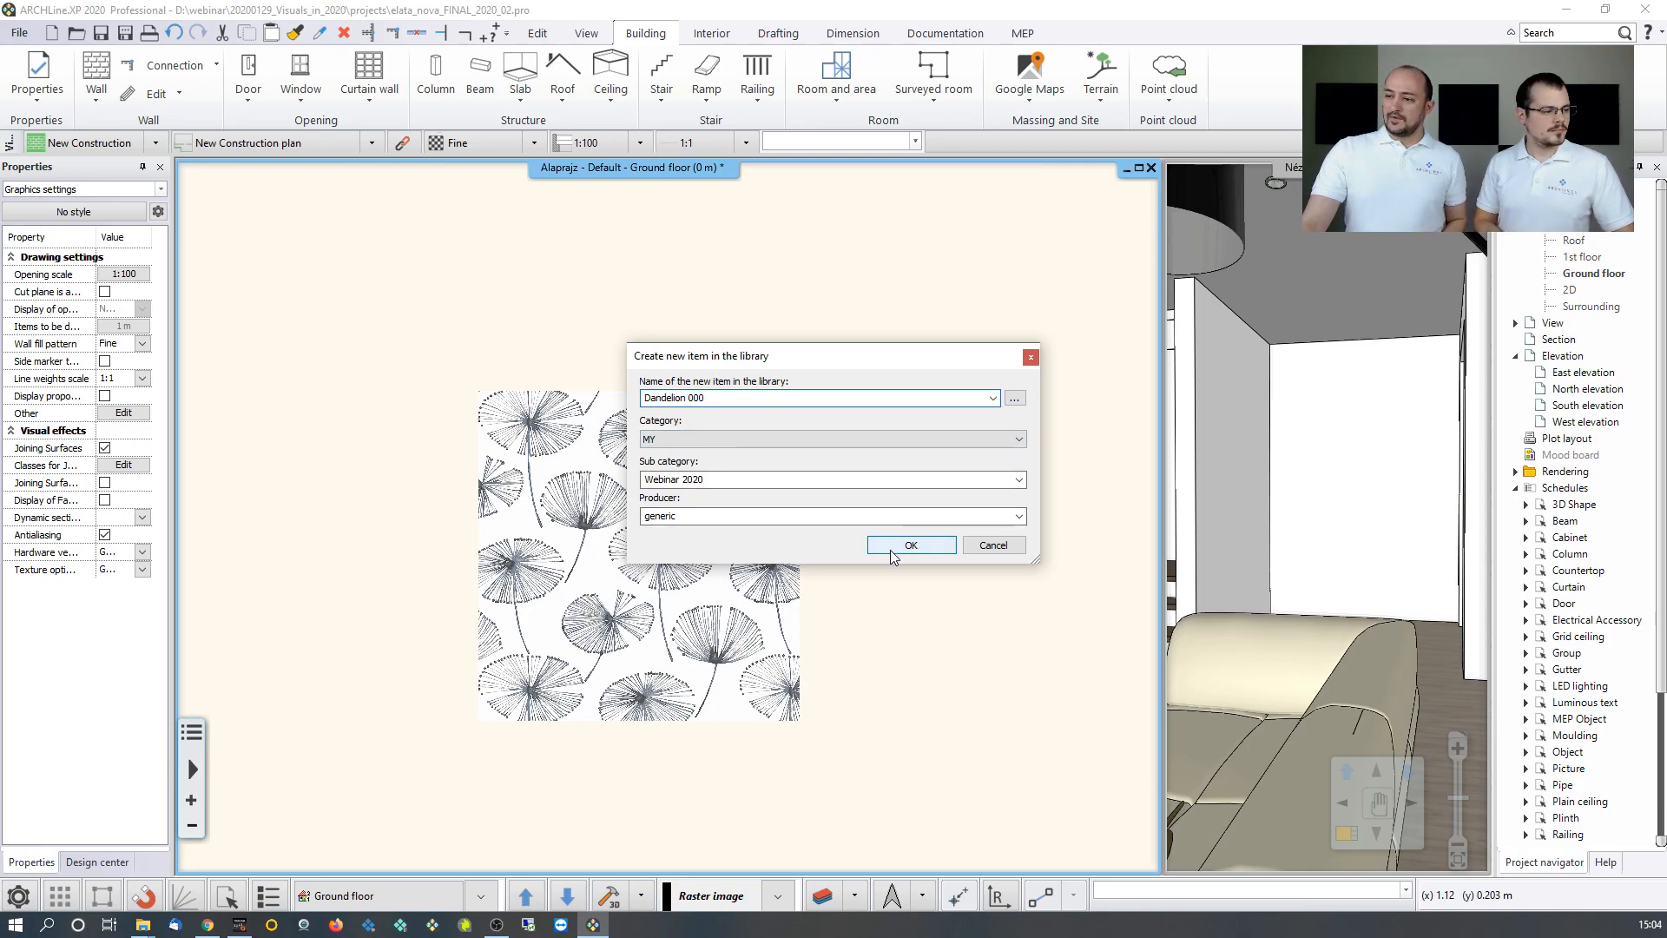
pyautogui.click(889, 547)
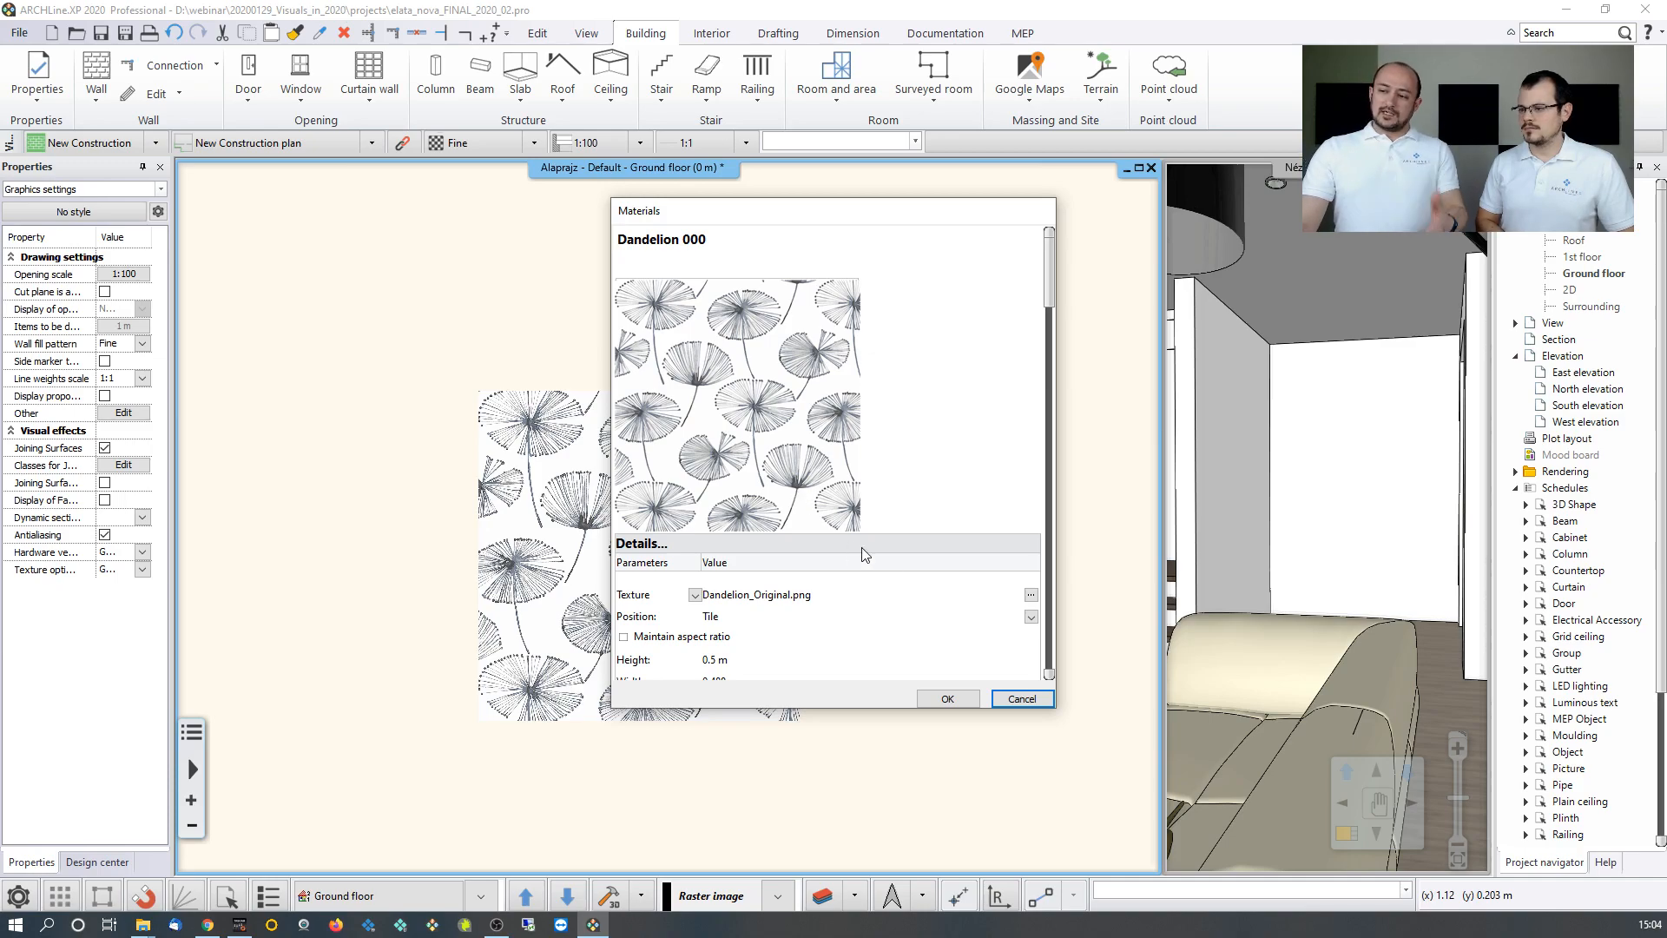
# Set the Dandelion 000 texture height and width to 1 m each and confirm.
pyautogui.scroll(-1, 921, 628)
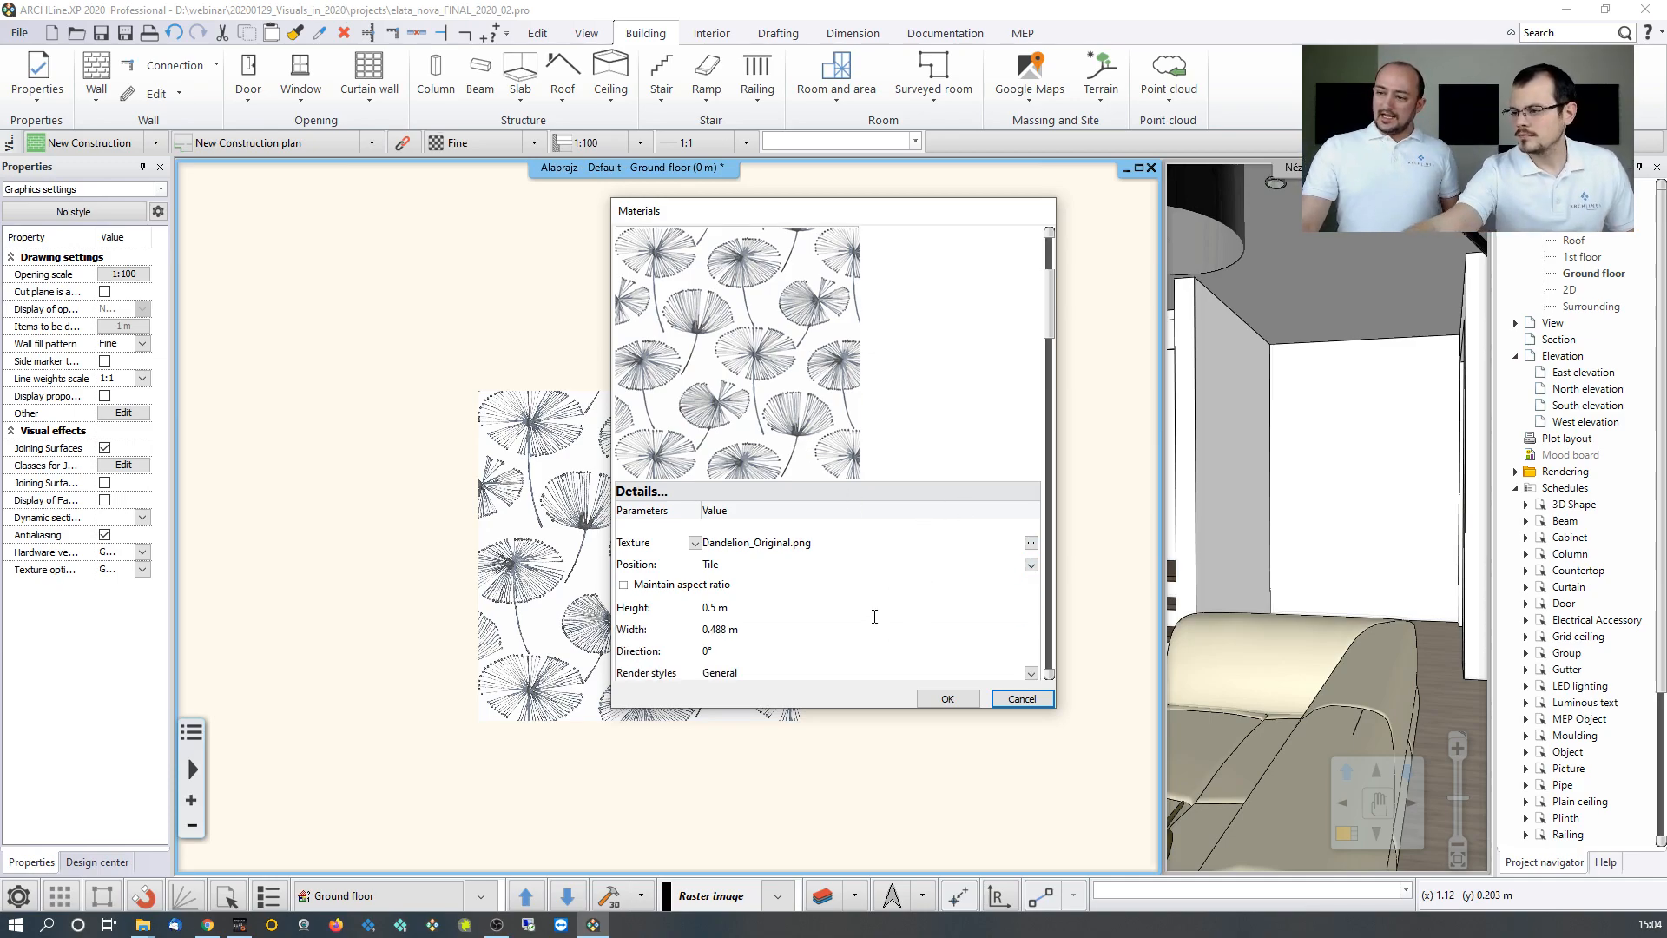
pyautogui.click(717, 607)
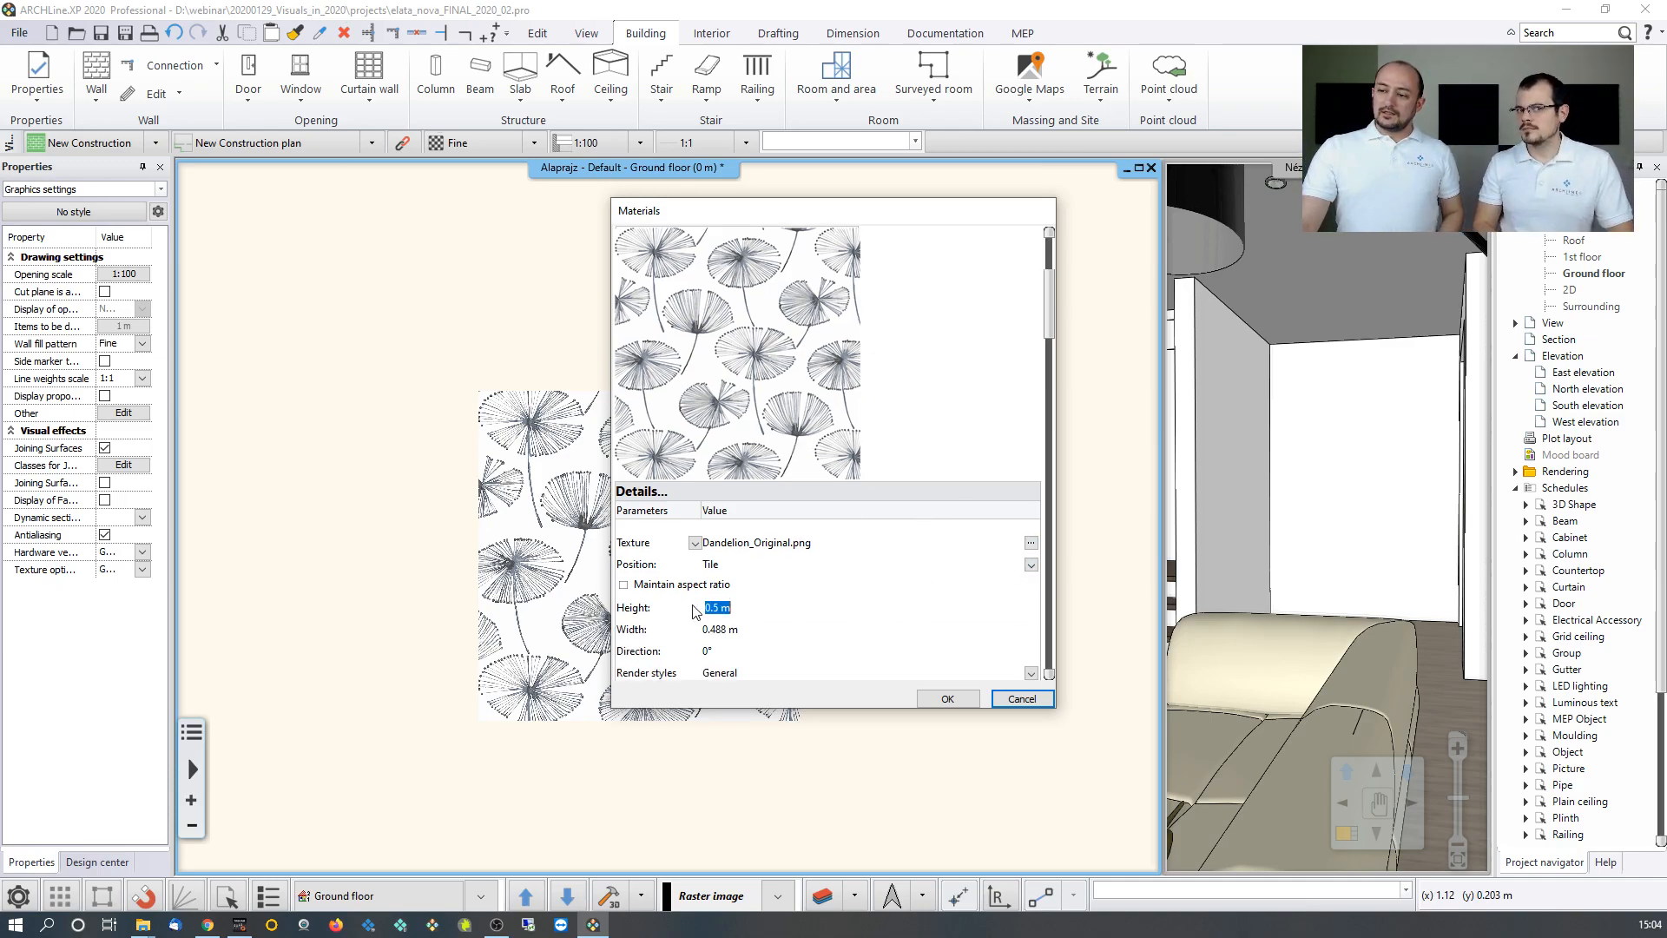
pyautogui.write('1')
pyautogui.click(732, 630)
pyautogui.write('1')
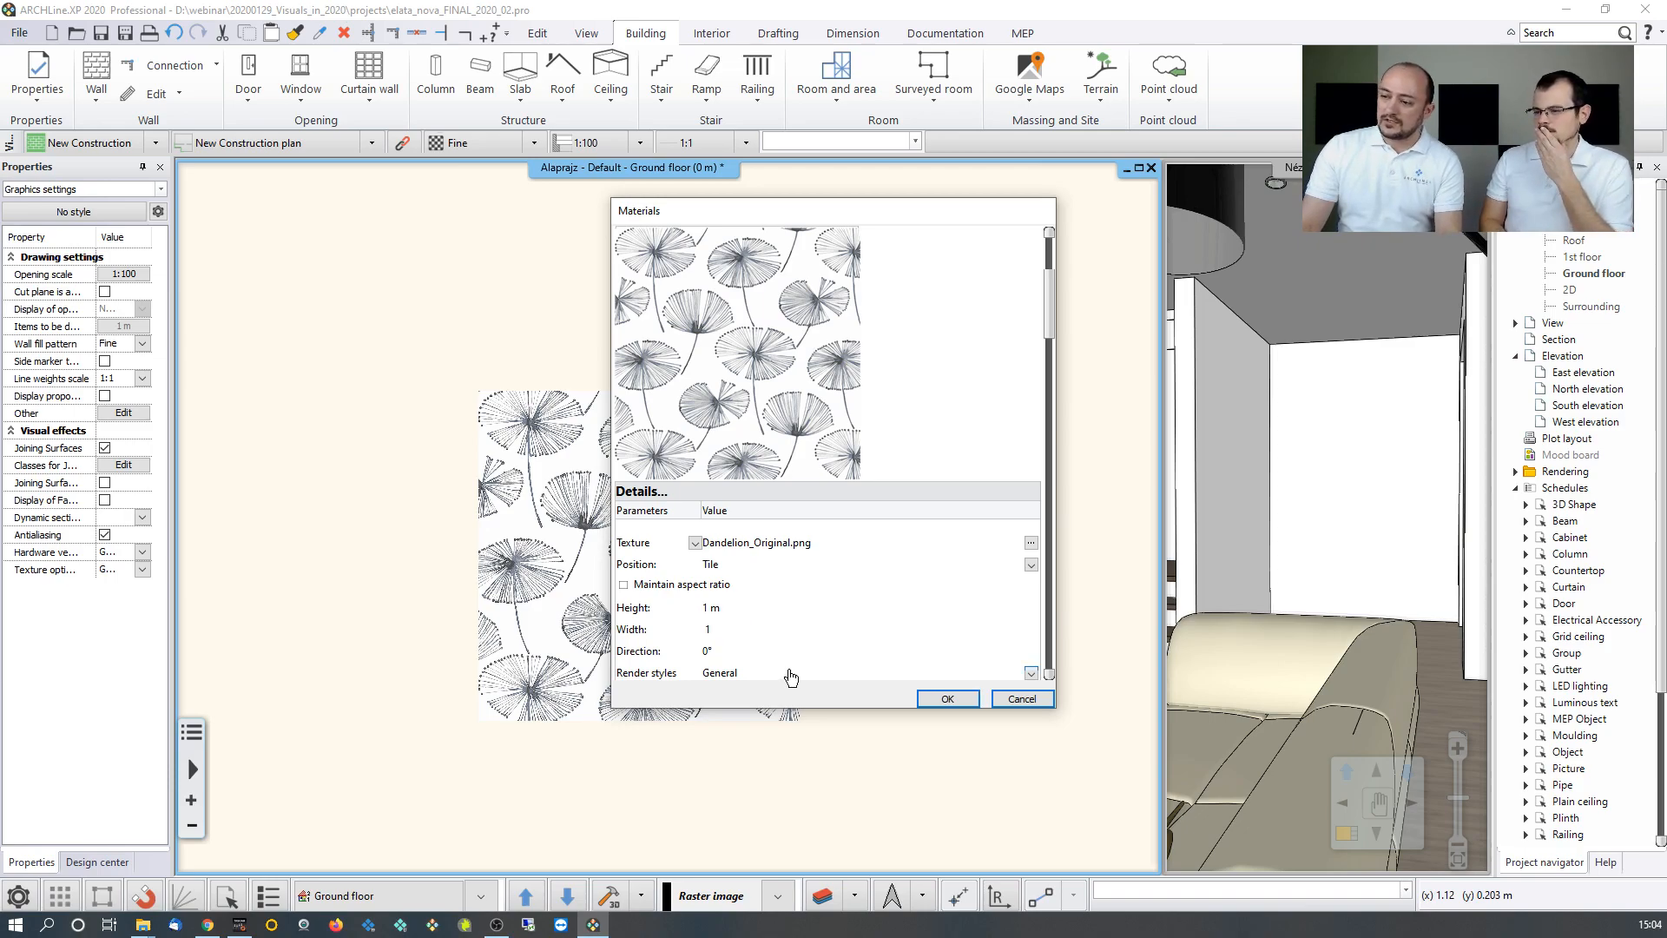
pyautogui.click(765, 613)
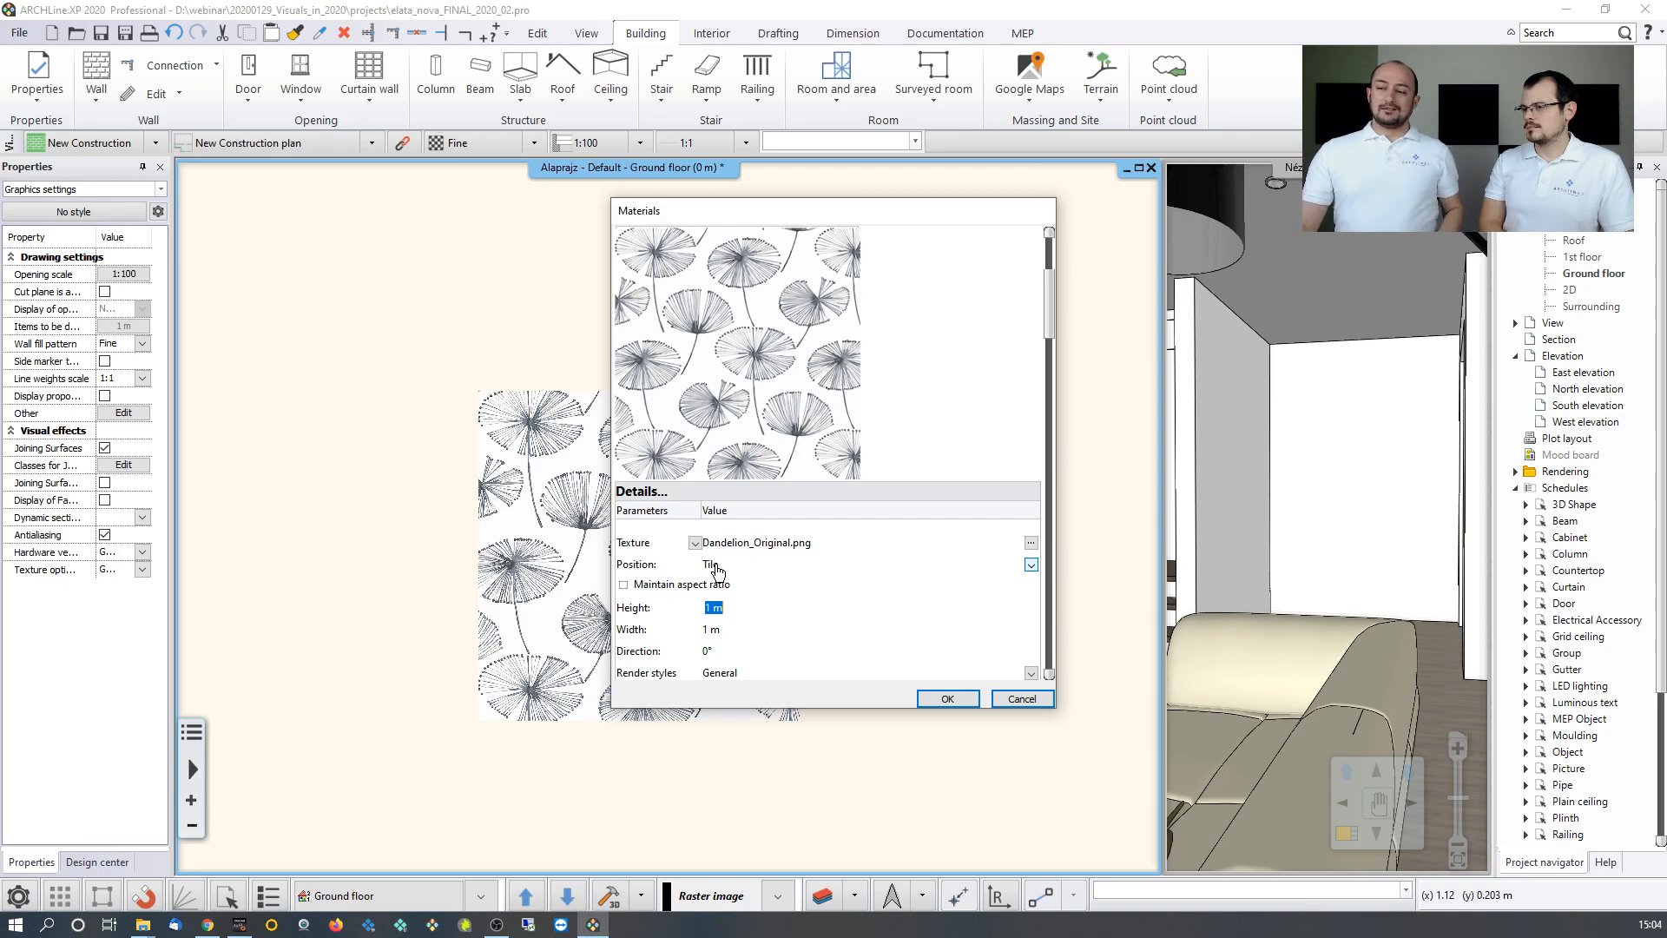
pyautogui.click(947, 698)
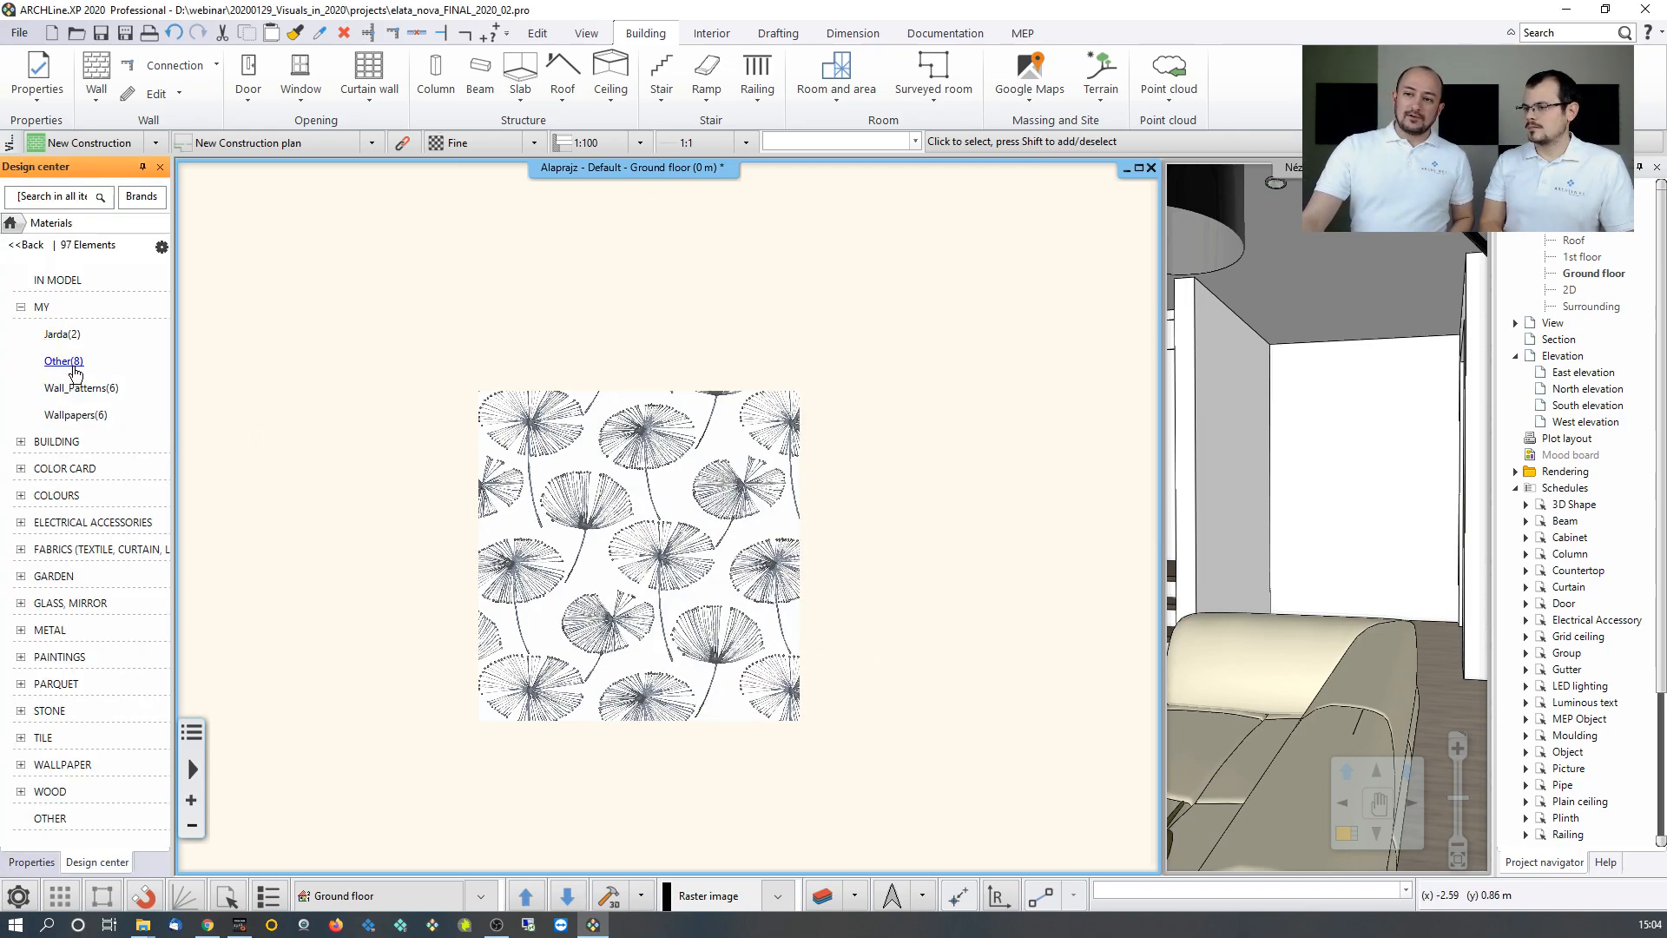
# Open the Materials > MY > Webinar 2020 folder in the Design center.
pyautogui.click(45, 311)
pyautogui.click(25, 246)
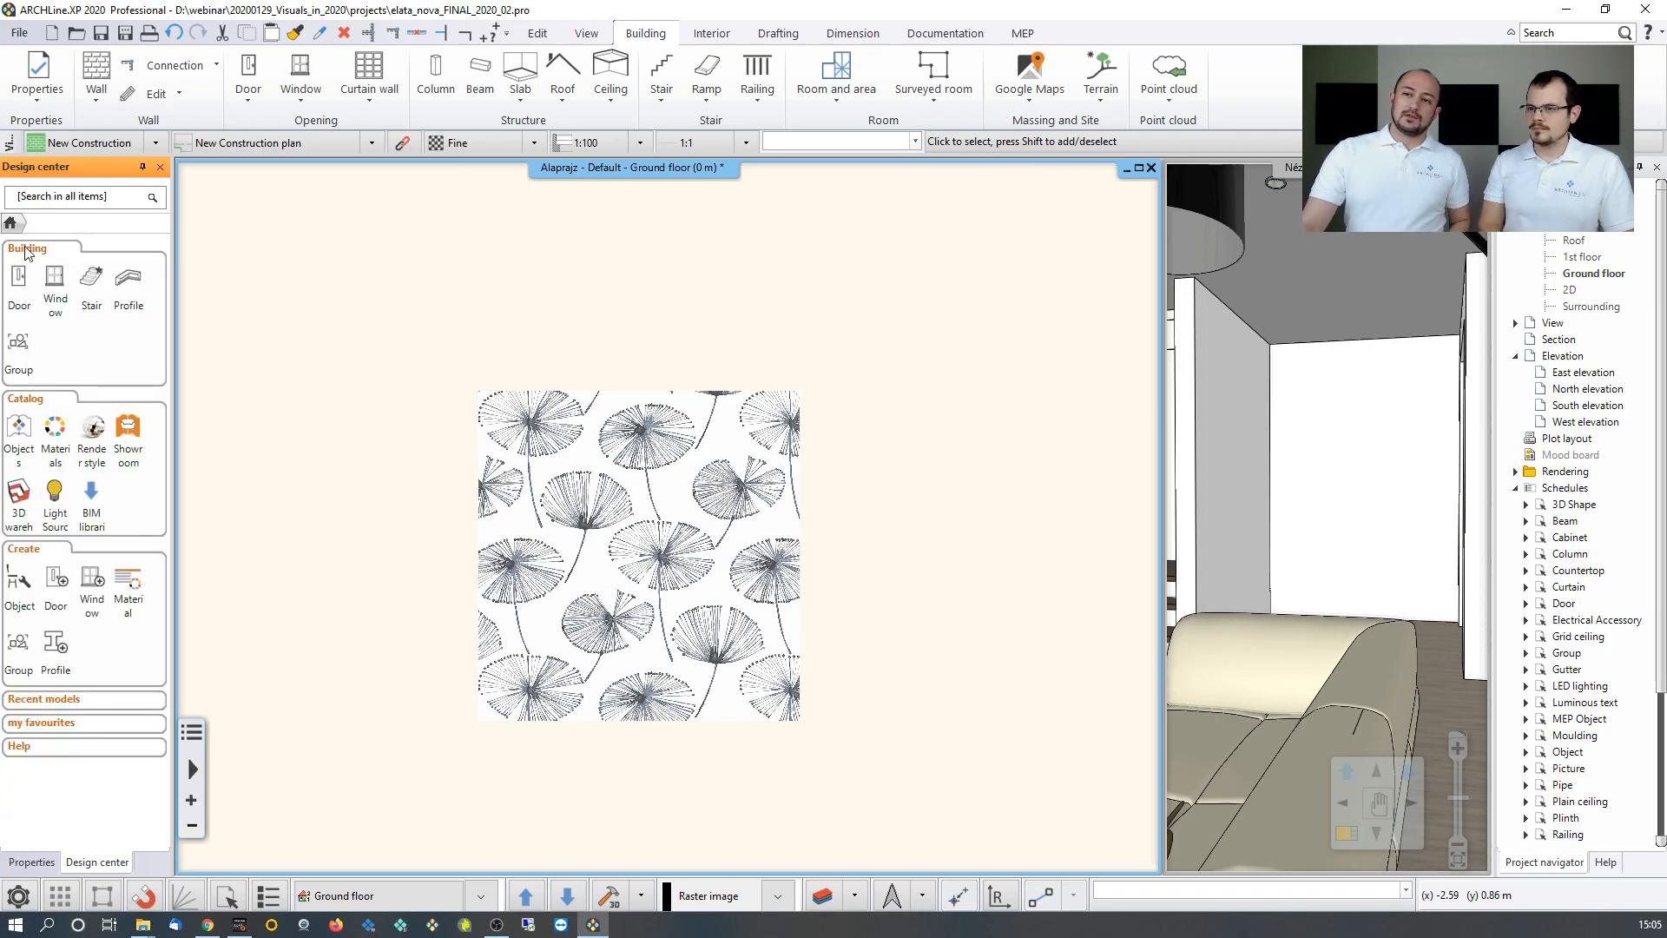
pyautogui.click(53, 436)
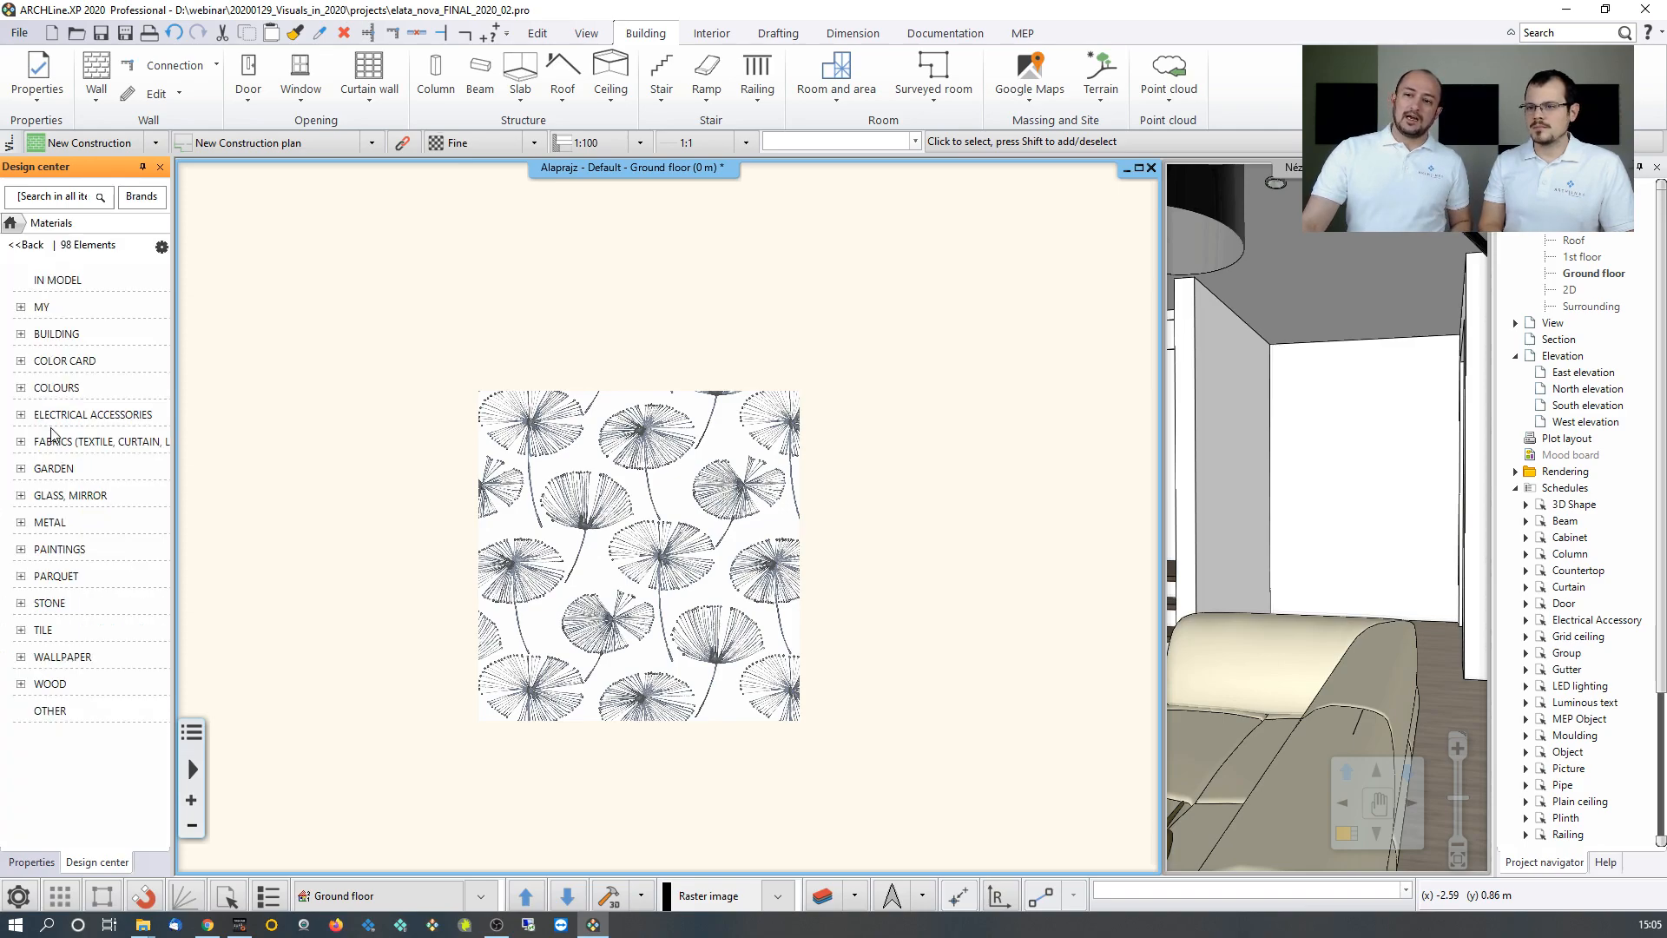
pyautogui.click(43, 310)
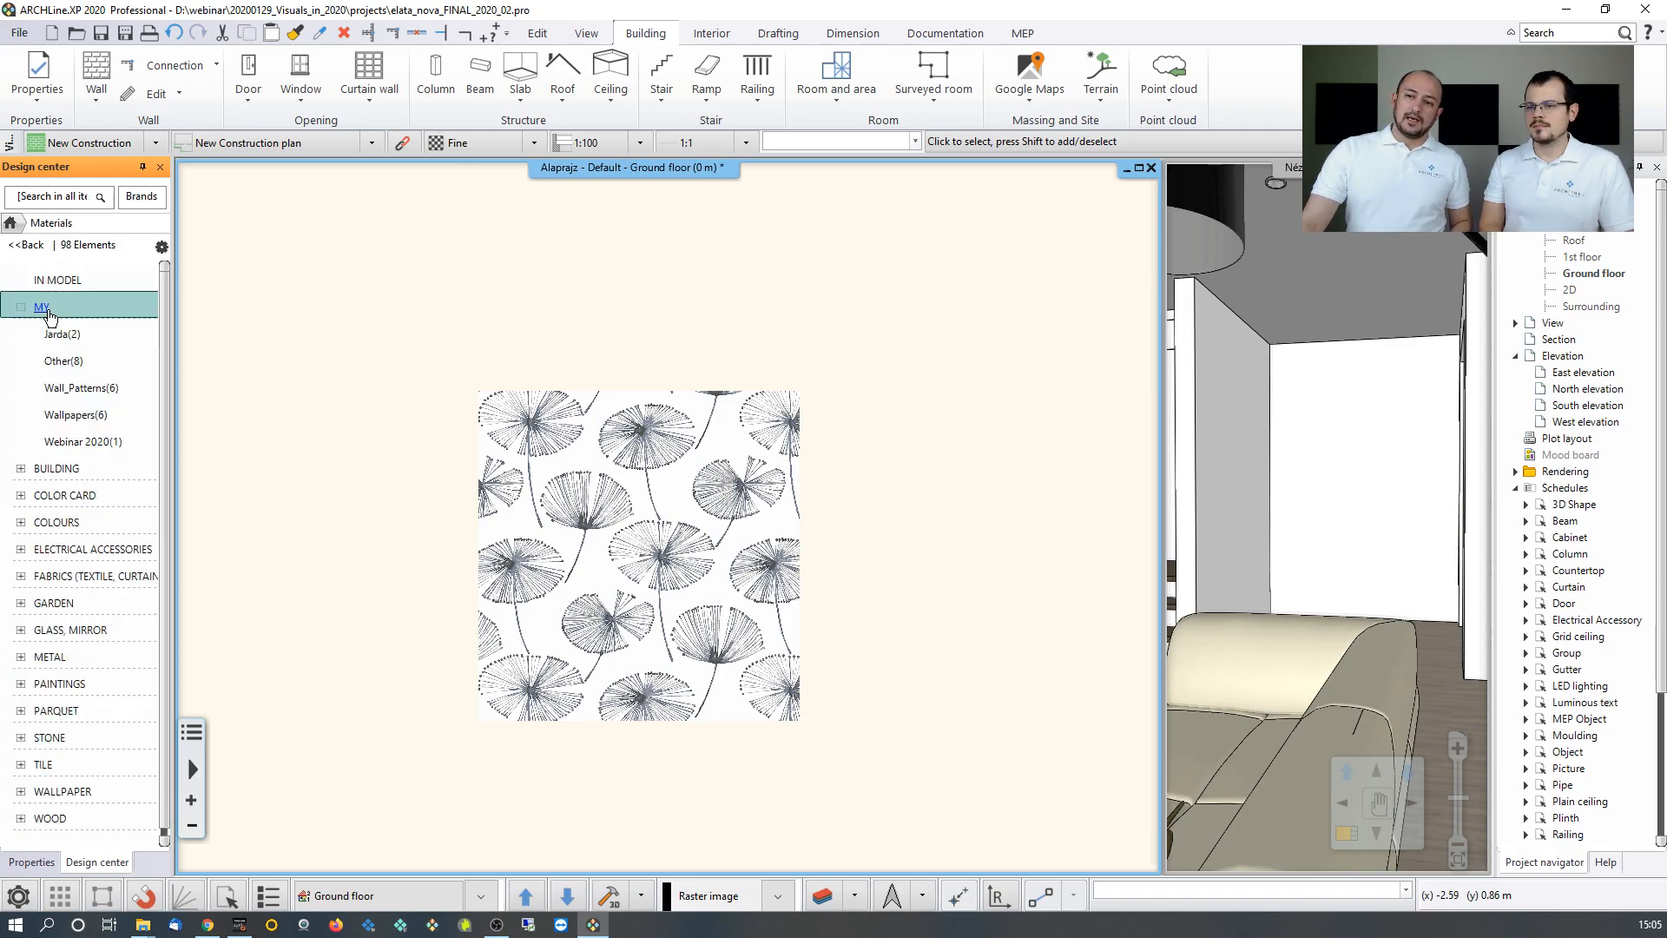
pyautogui.click(91, 442)
pyautogui.moveTo(62, 316)
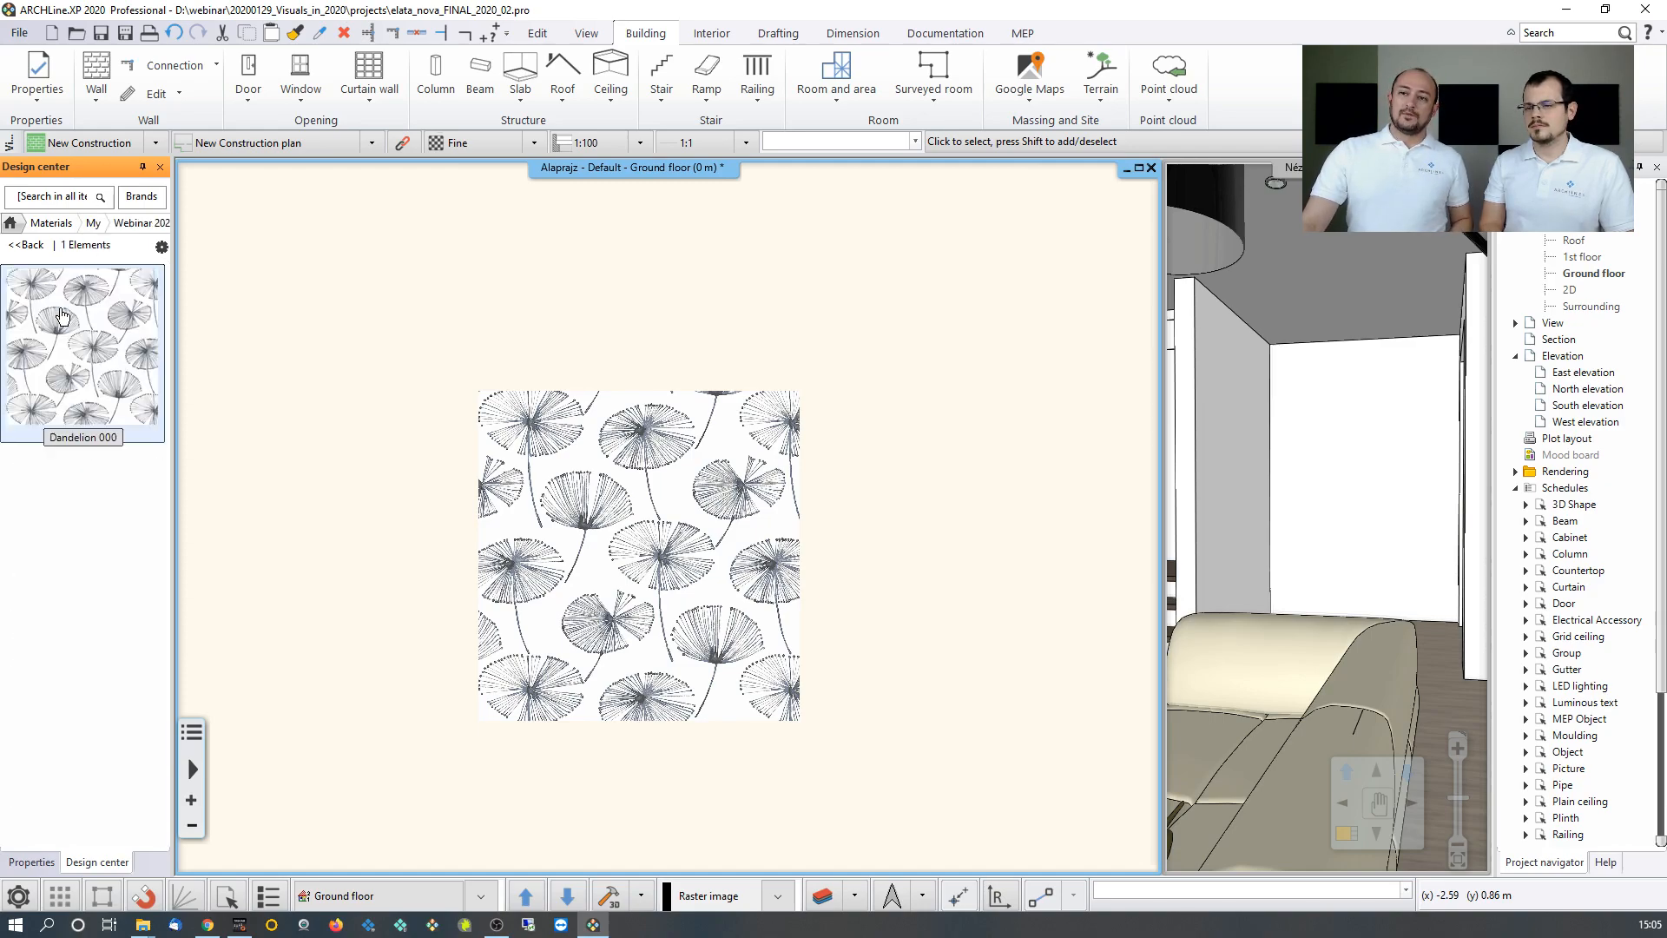
# Apply Dandelion 000 as tiling to the wall beside the staircase in the enlarged 3D view.
pyautogui.click(1268, 328)
pyautogui.click(1346, 834)
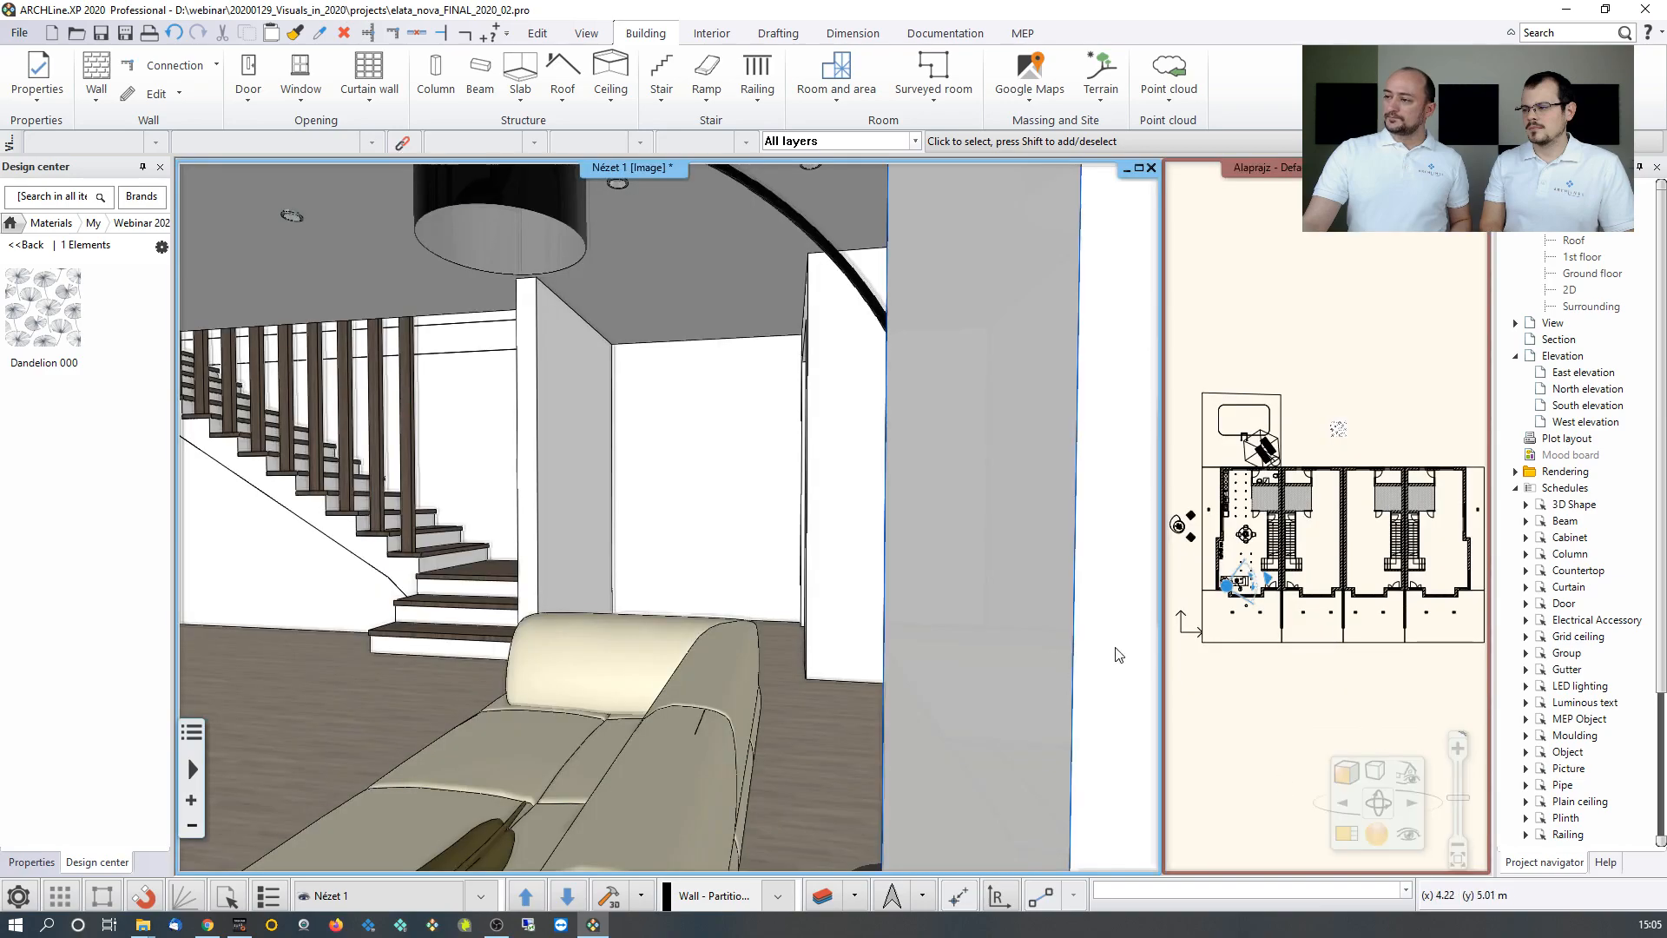
pyautogui.scroll(1, 764, 525)
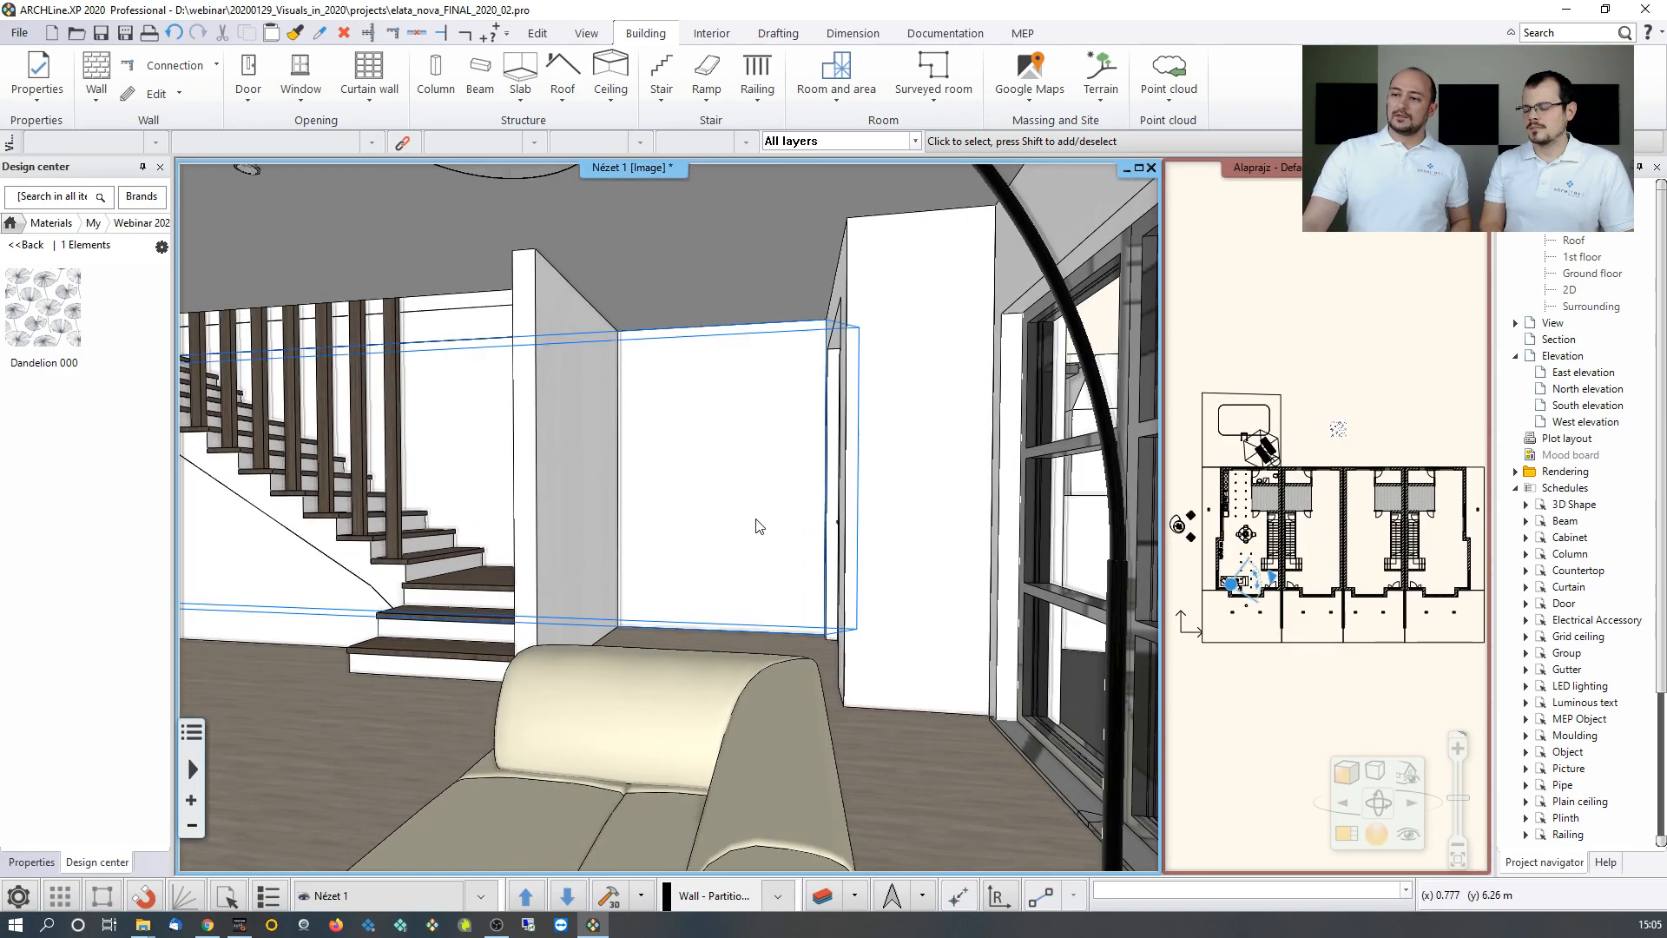
pyautogui.moveTo(43, 308)
pyautogui.mouseDown()
pyautogui.moveTo(638, 473)
pyautogui.moveTo(662, 443)
pyautogui.mouseUp()
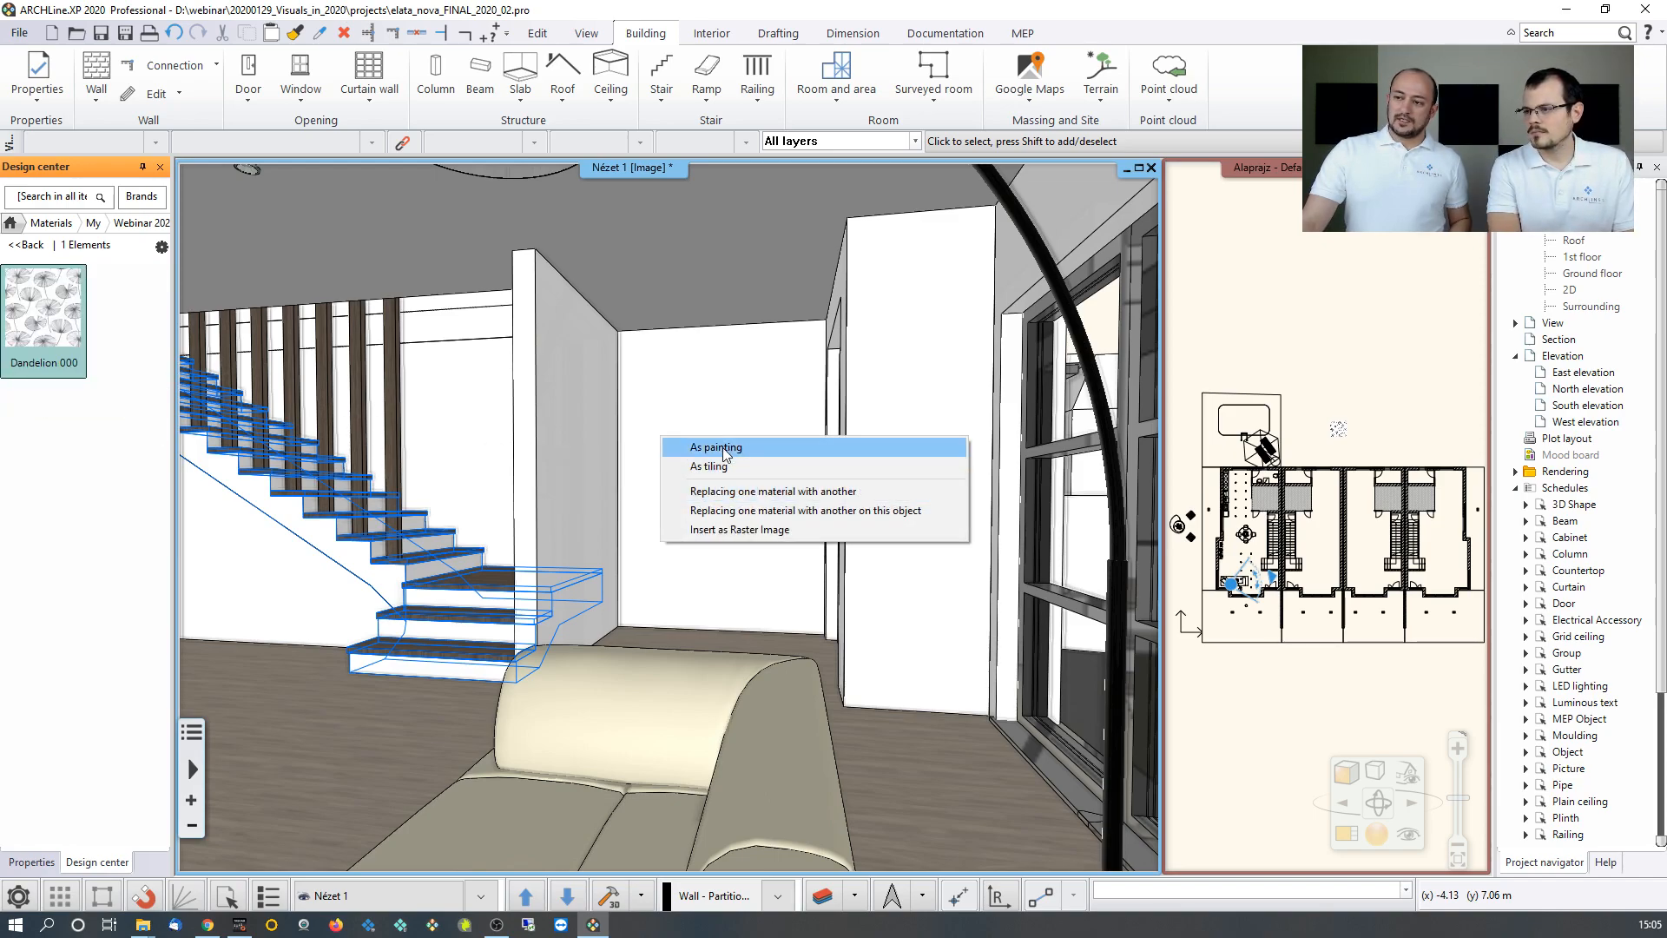
pyautogui.click(705, 467)
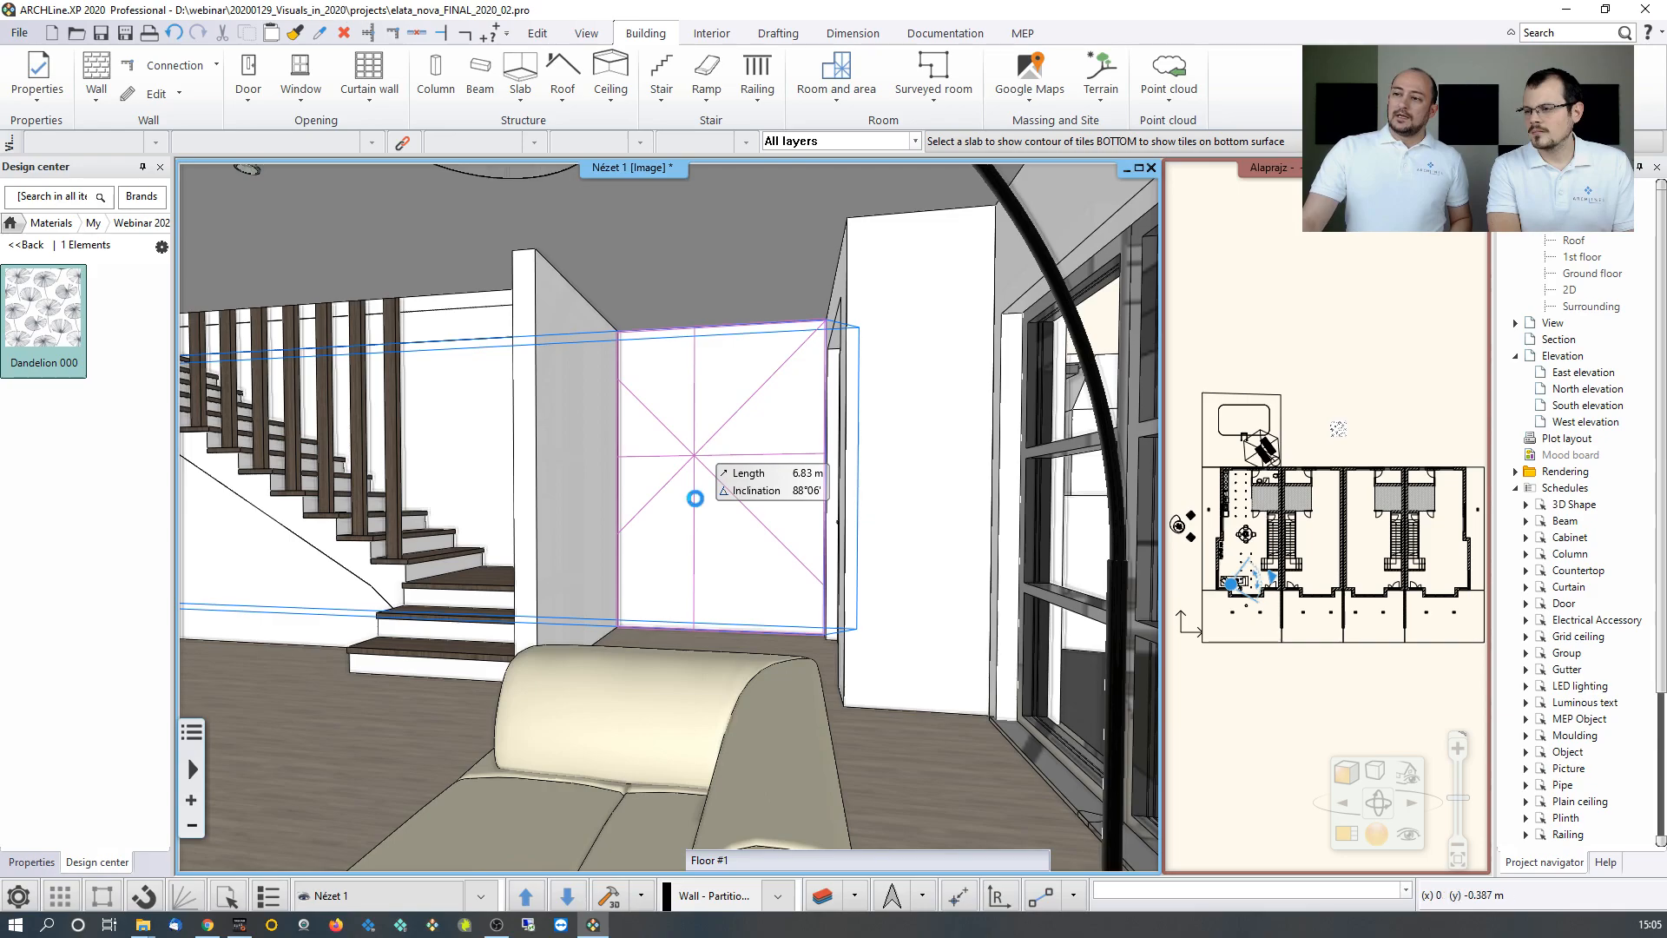
pyautogui.click(695, 492)
pyautogui.click(757, 499)
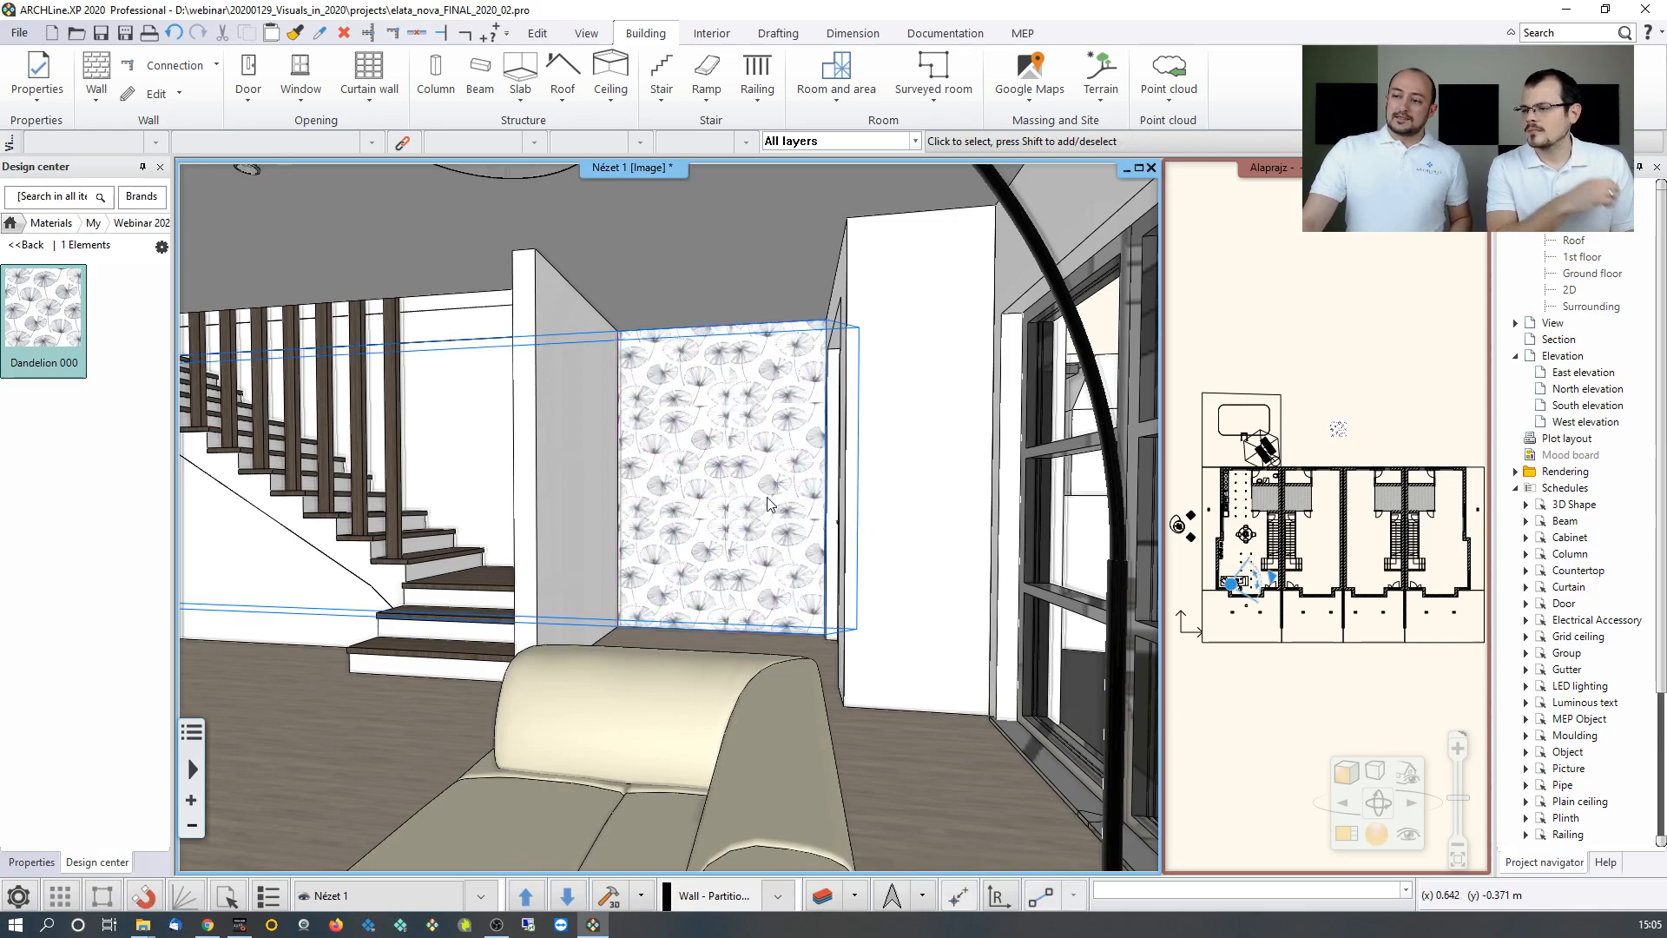
pyautogui.scroll(5, 767, 486)
pyautogui.scroll(2, 767, 480)
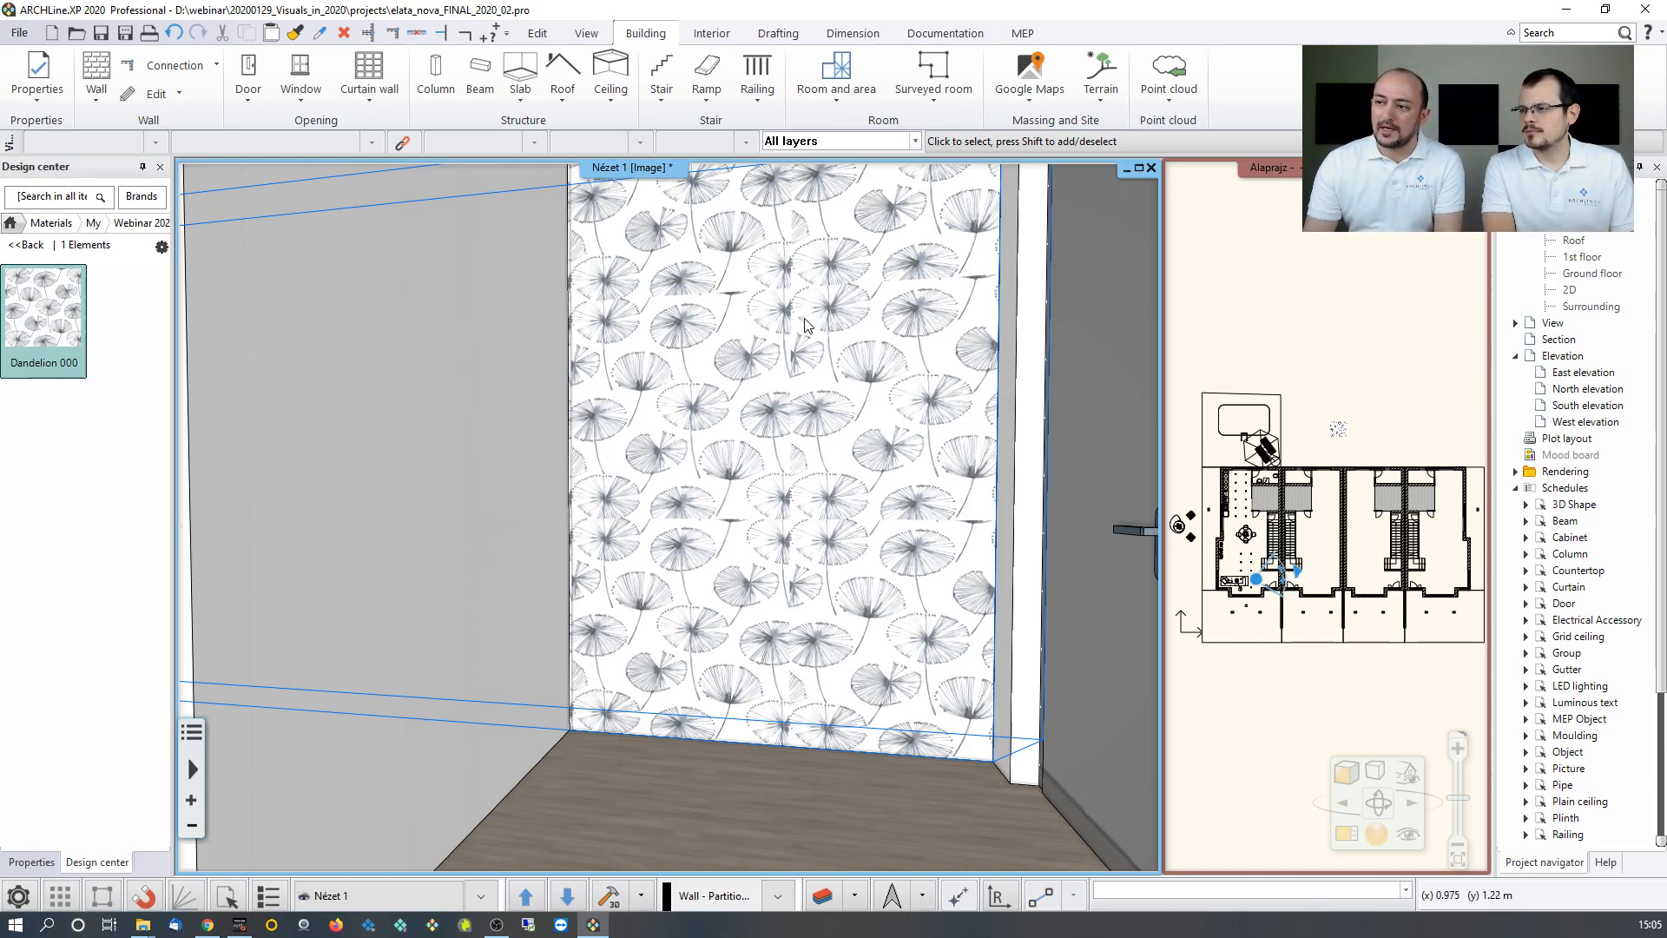
pyautogui.click(1334, 344)
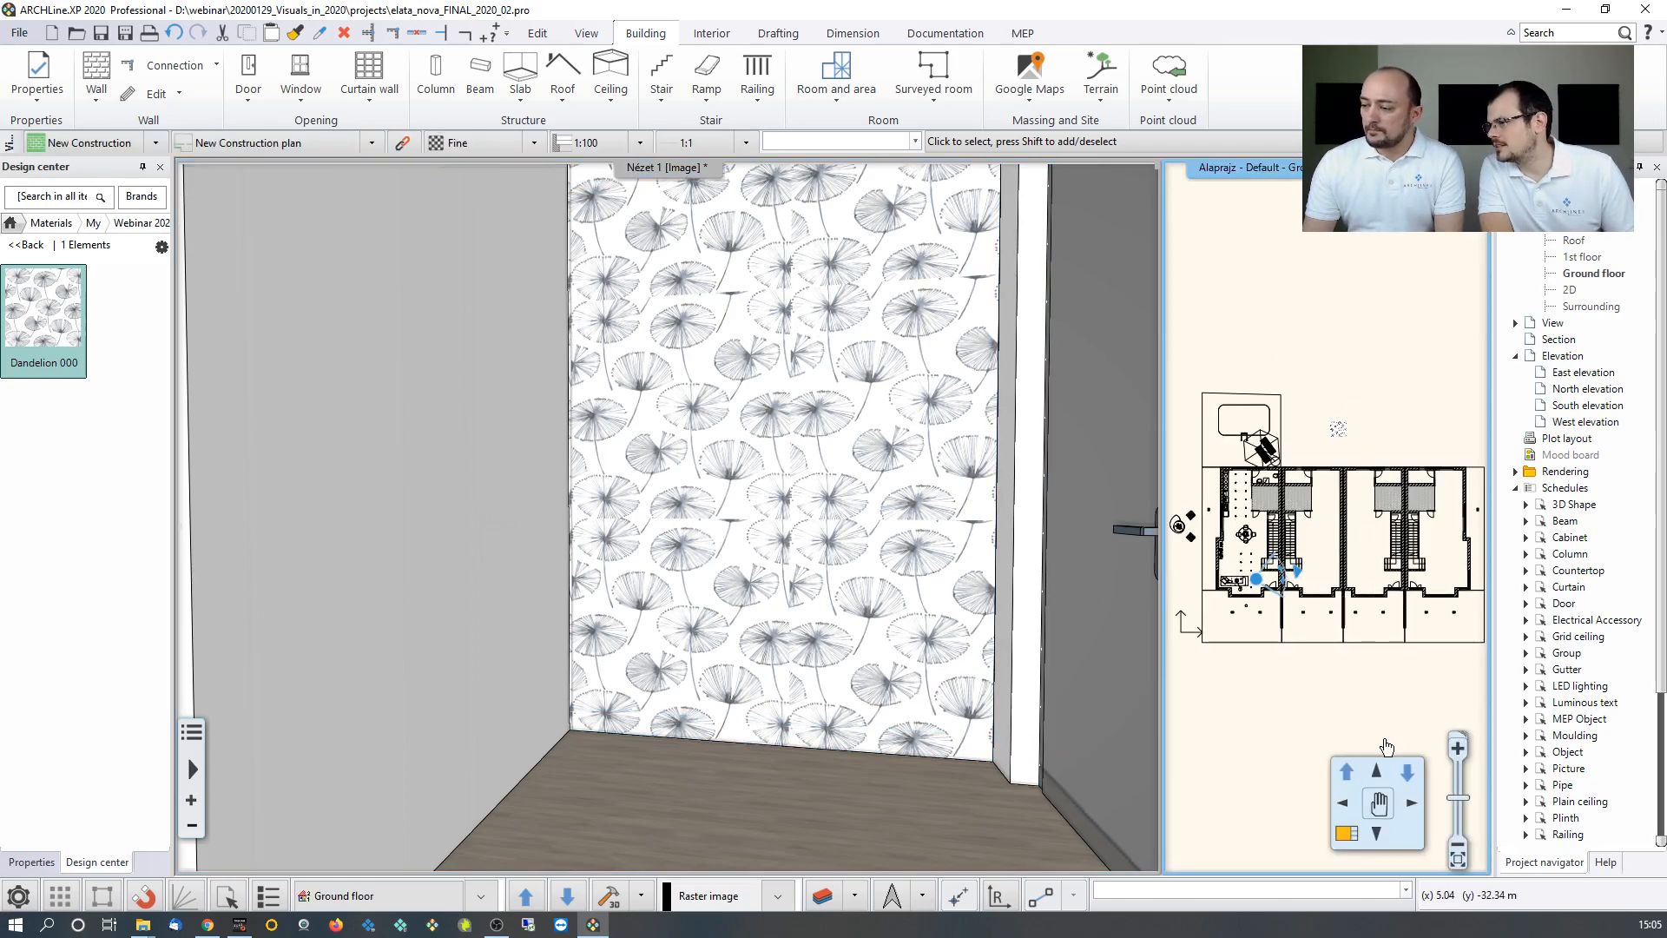
# Swap the floor plan into the main pane and zoom in on the dandelion raster image.
pyautogui.click(1346, 833)
pyautogui.scroll(6, 673, 304)
pyautogui.moveTo(714, 524); pyautogui.dragTo(751, 446, button='middle')
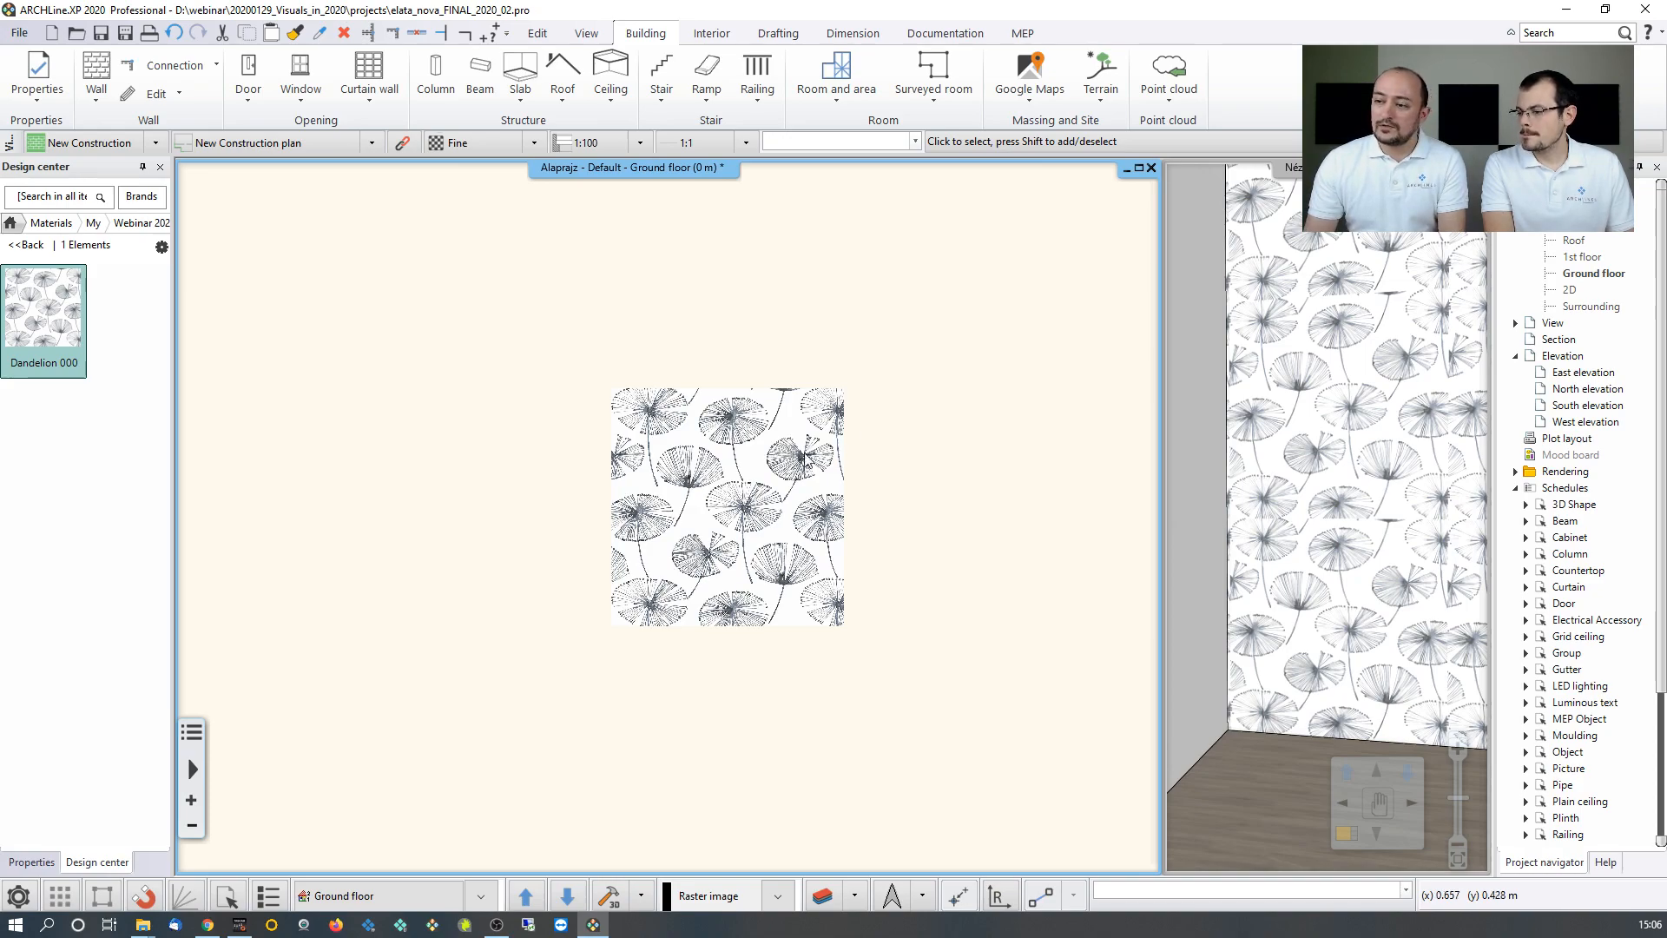
# Make the dandelion wallpaper image a seamless pattern.
pyautogui.rightClick(744, 460)
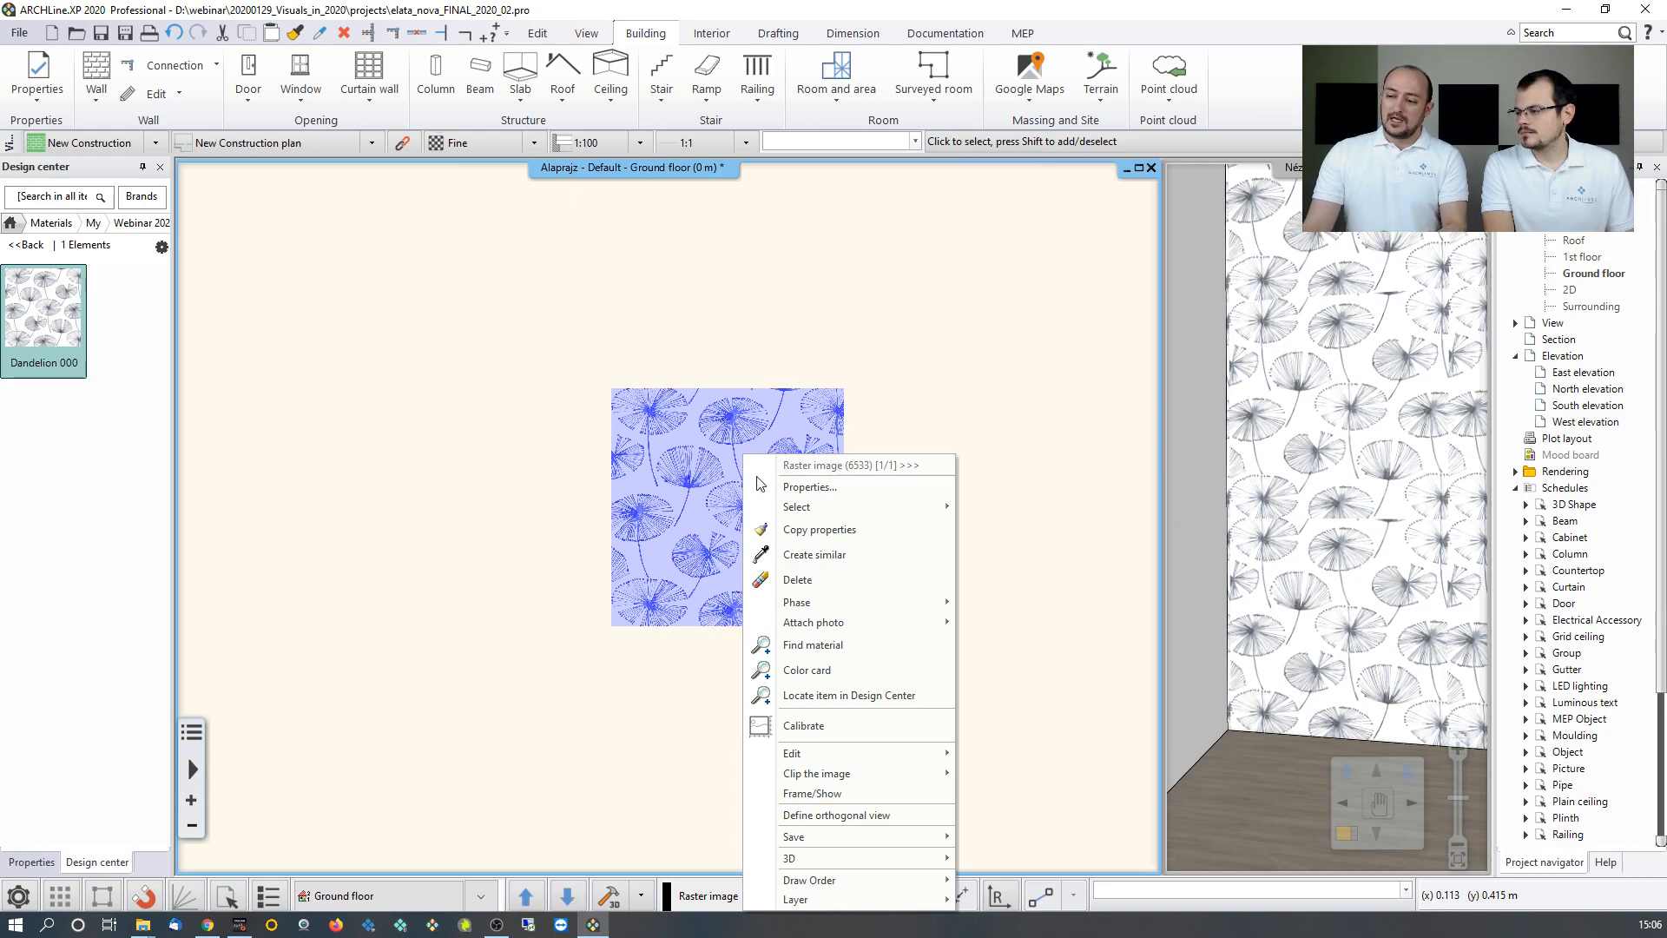
pyautogui.moveTo(846, 756)
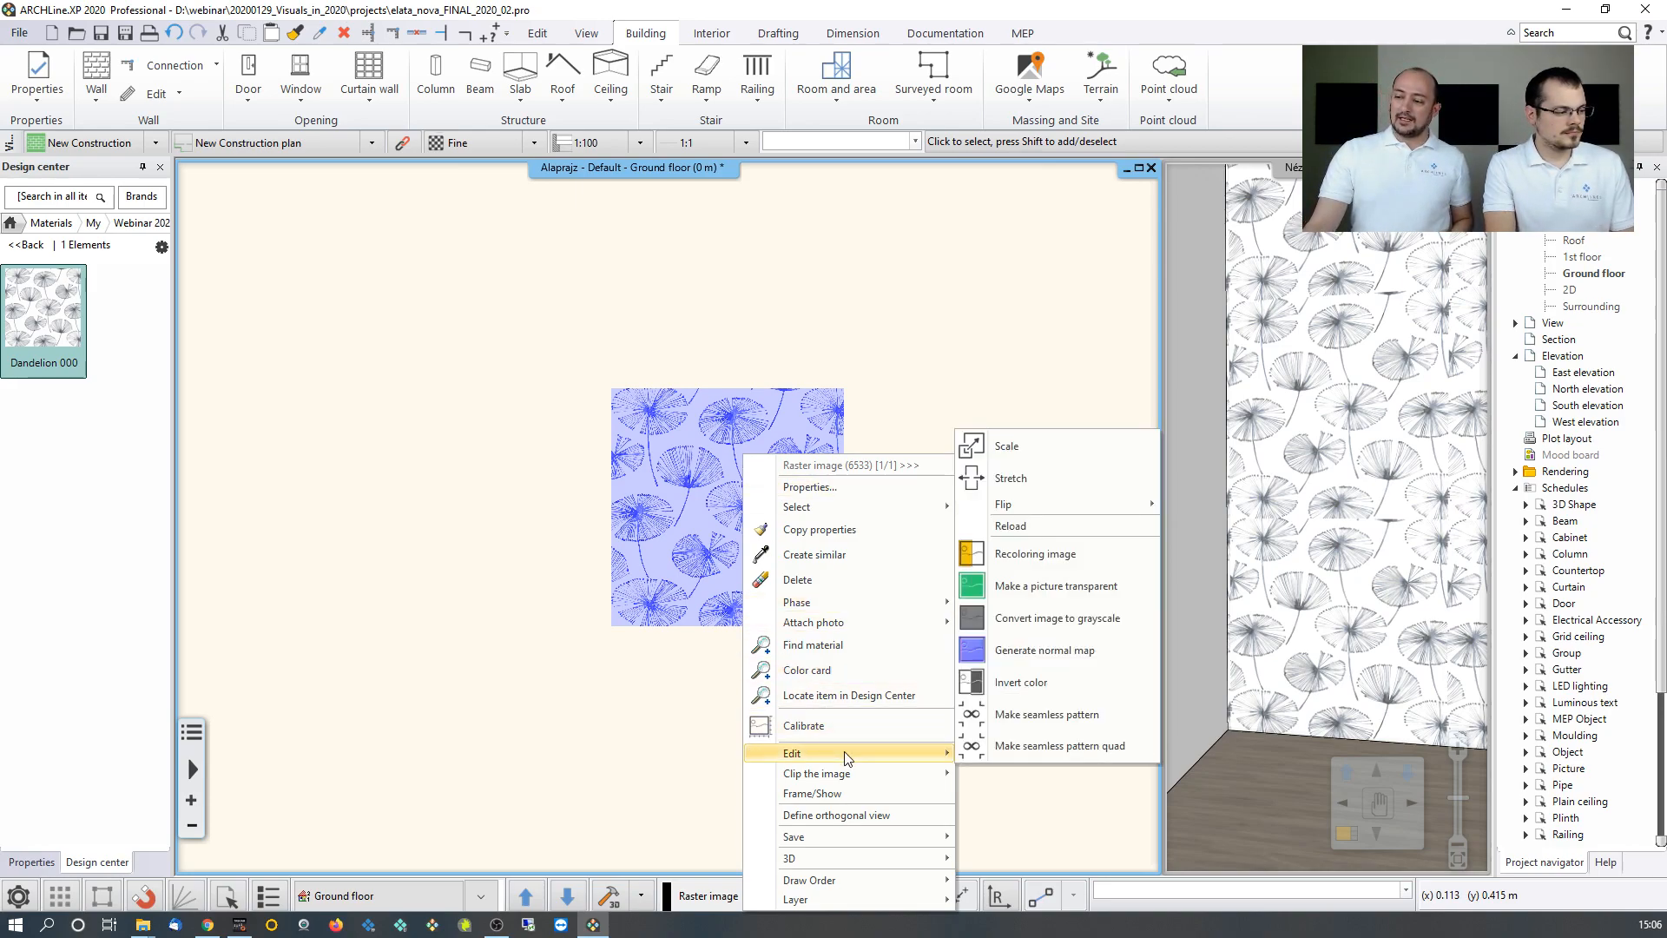
pyautogui.click(1077, 715)
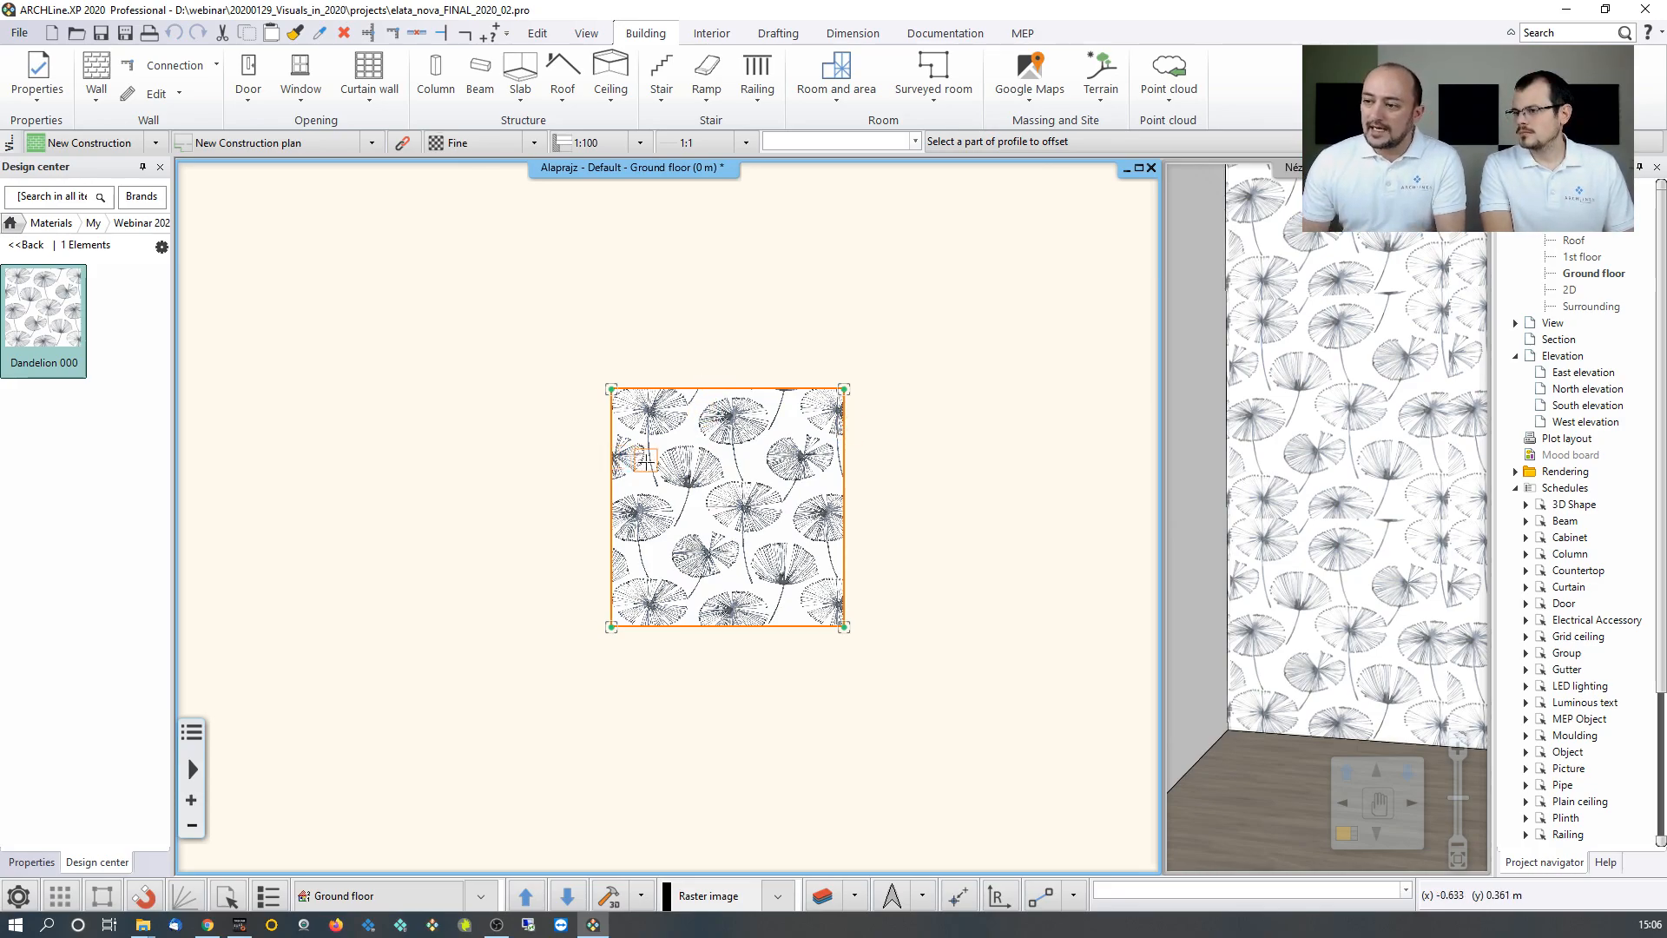
# Trim the image's right edge inward to the pattern repeat.
pyautogui.scroll(3, 724, 477)
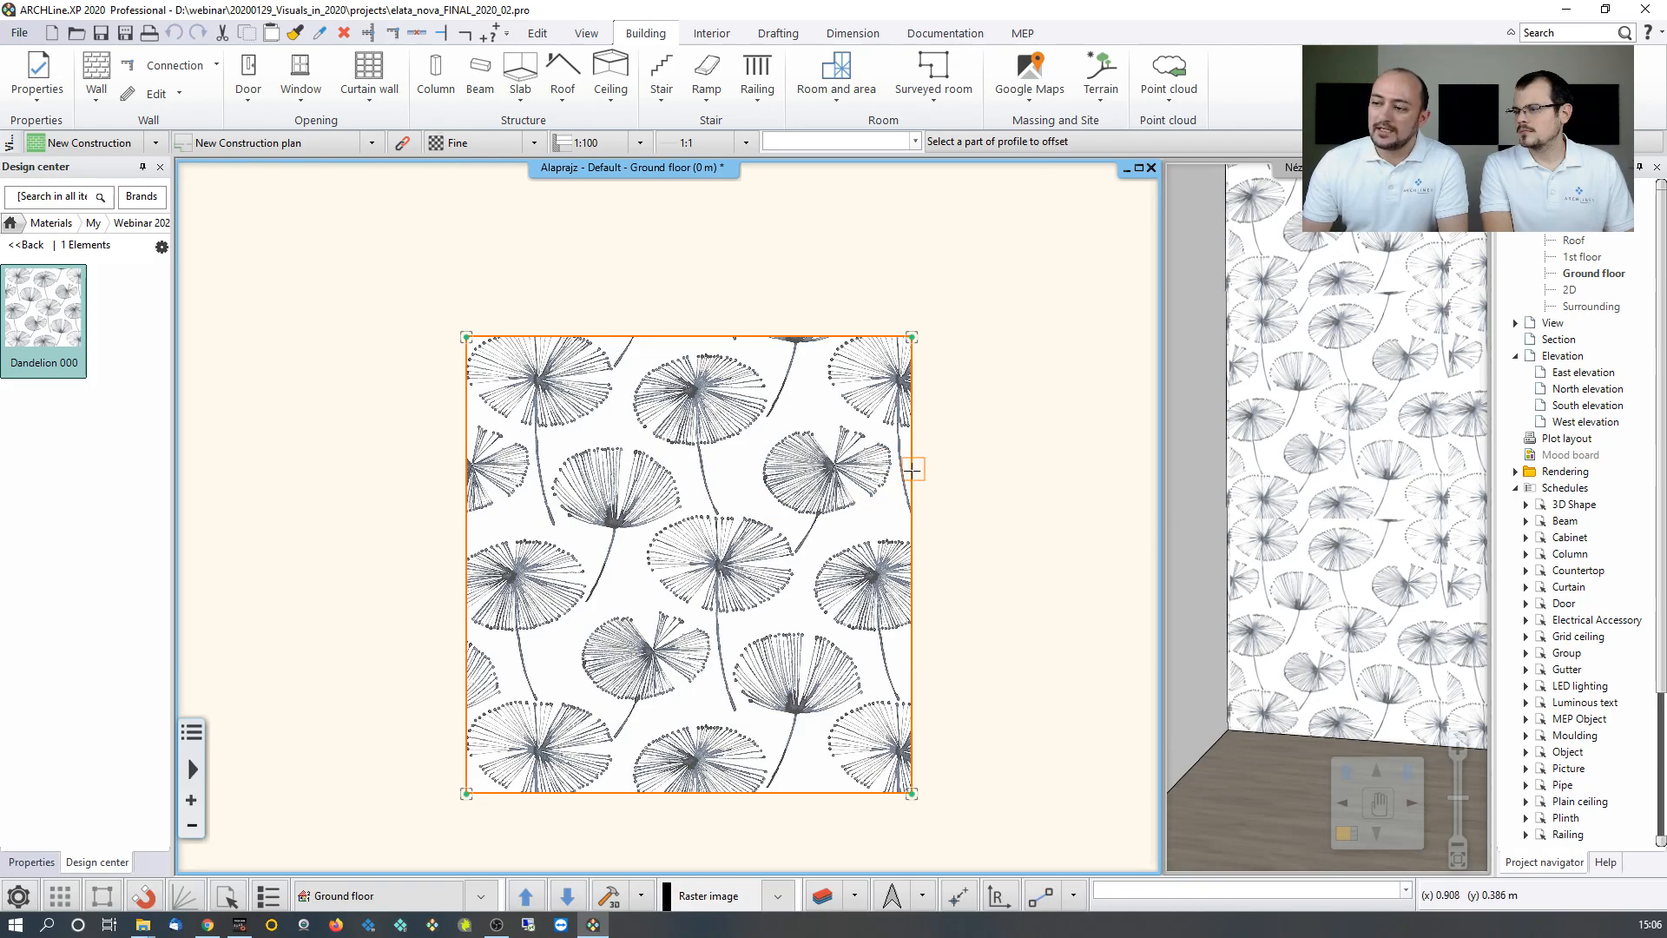
pyautogui.click(911, 469)
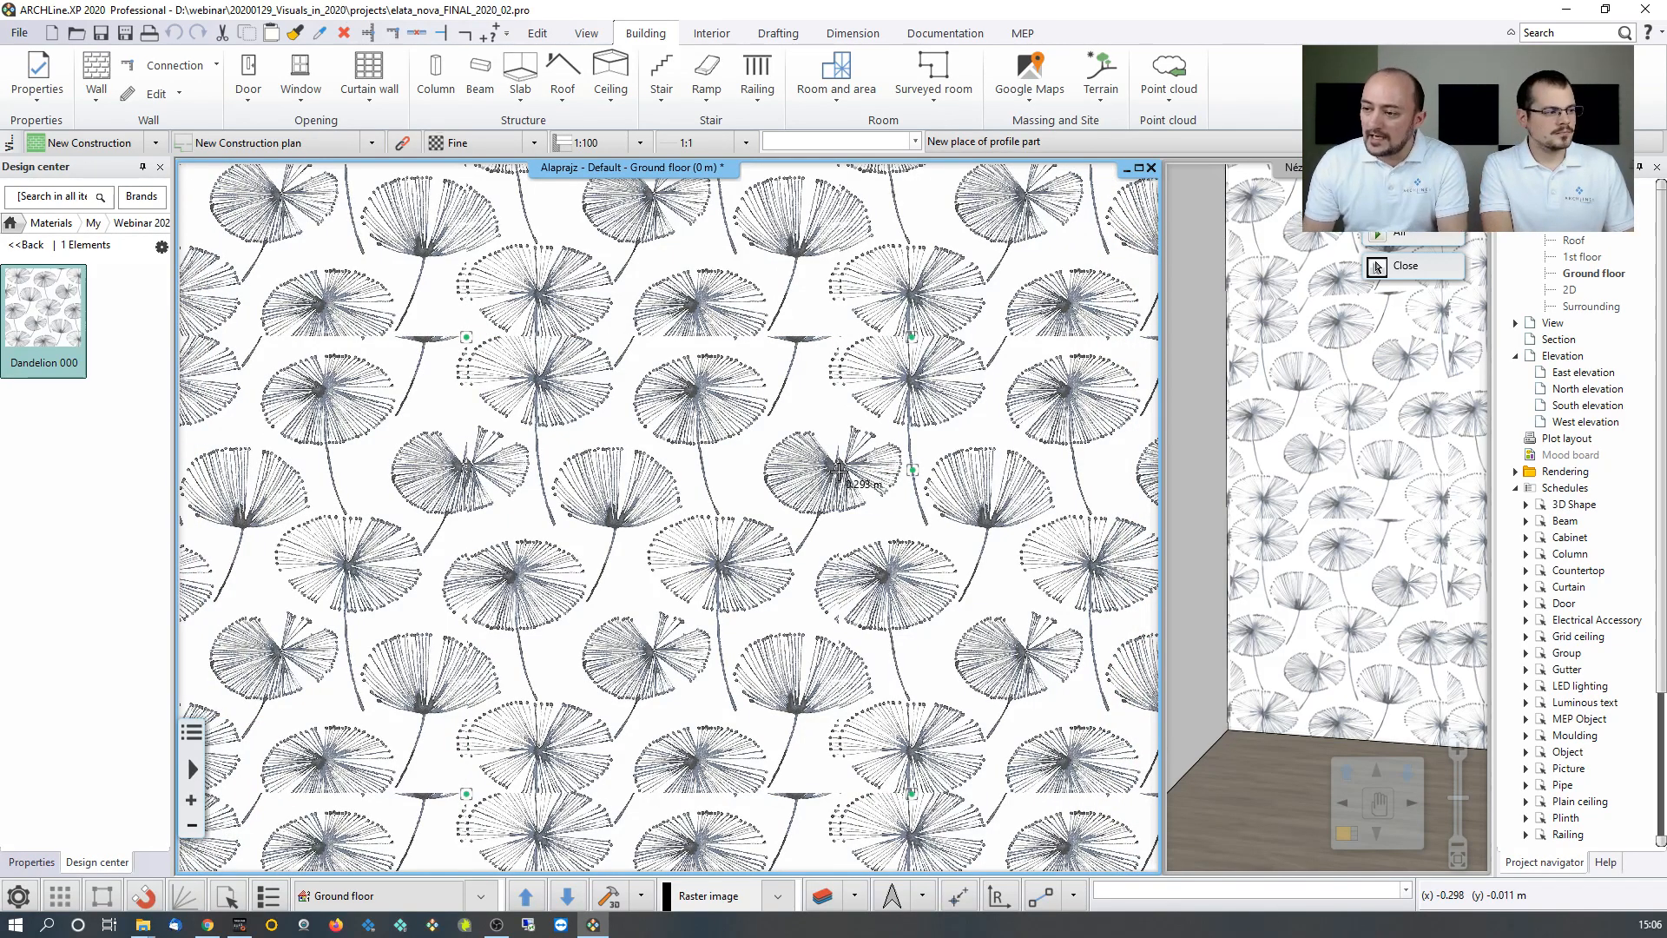
pyautogui.scroll(3, 792, 473)
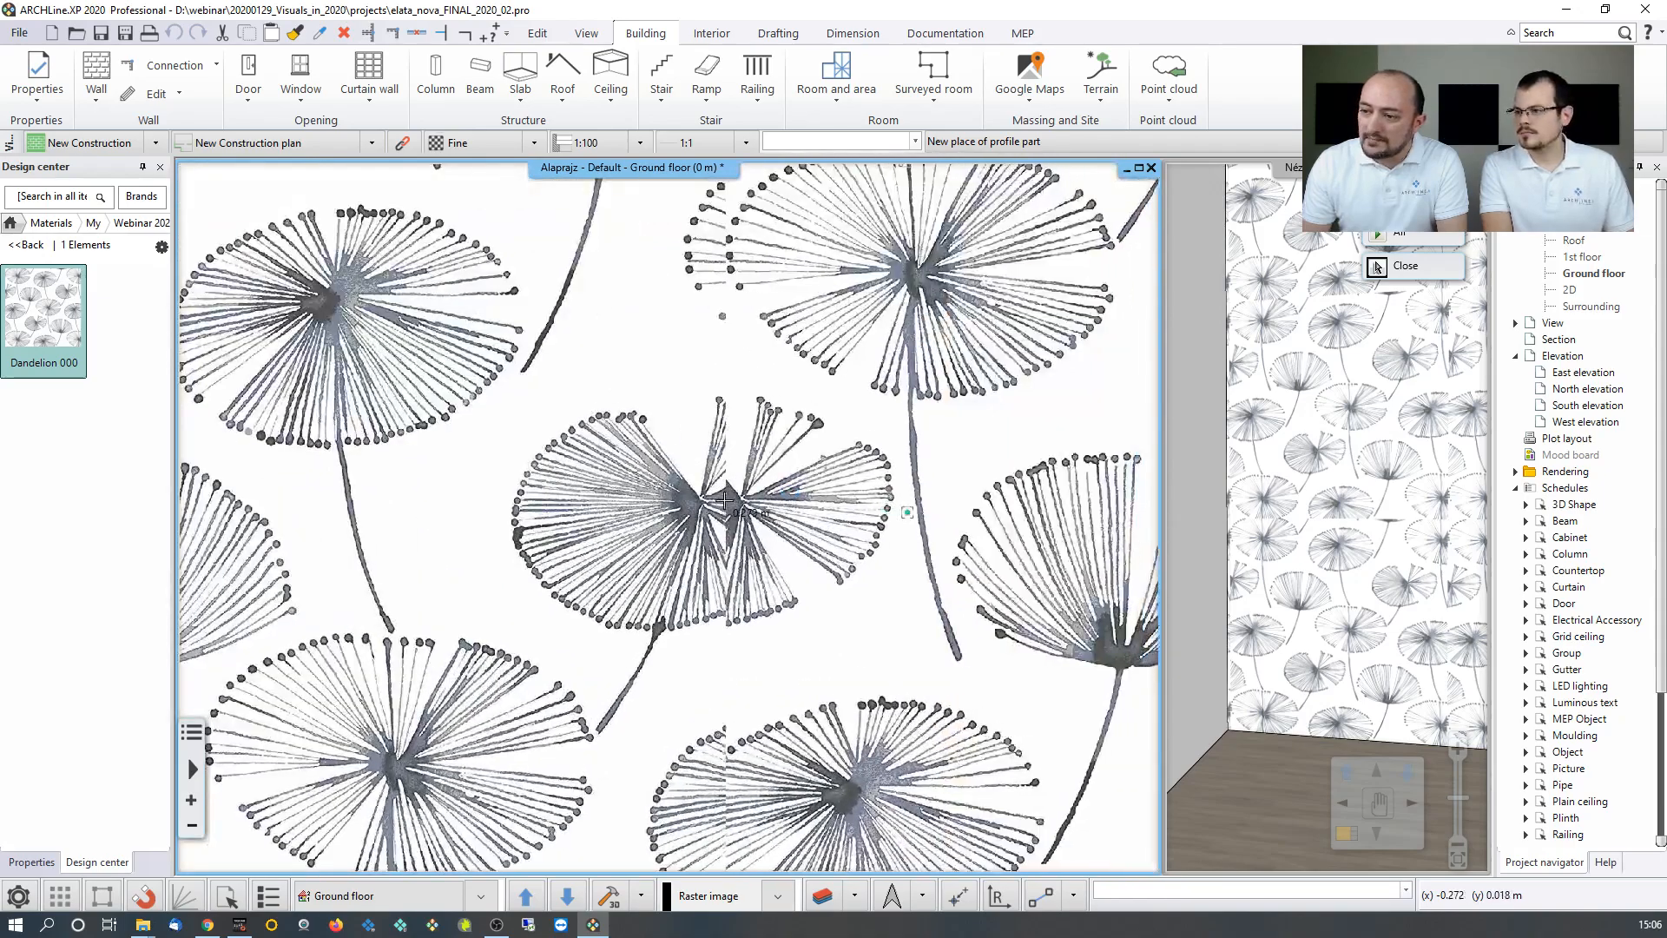
pyautogui.scroll(2, 688, 500)
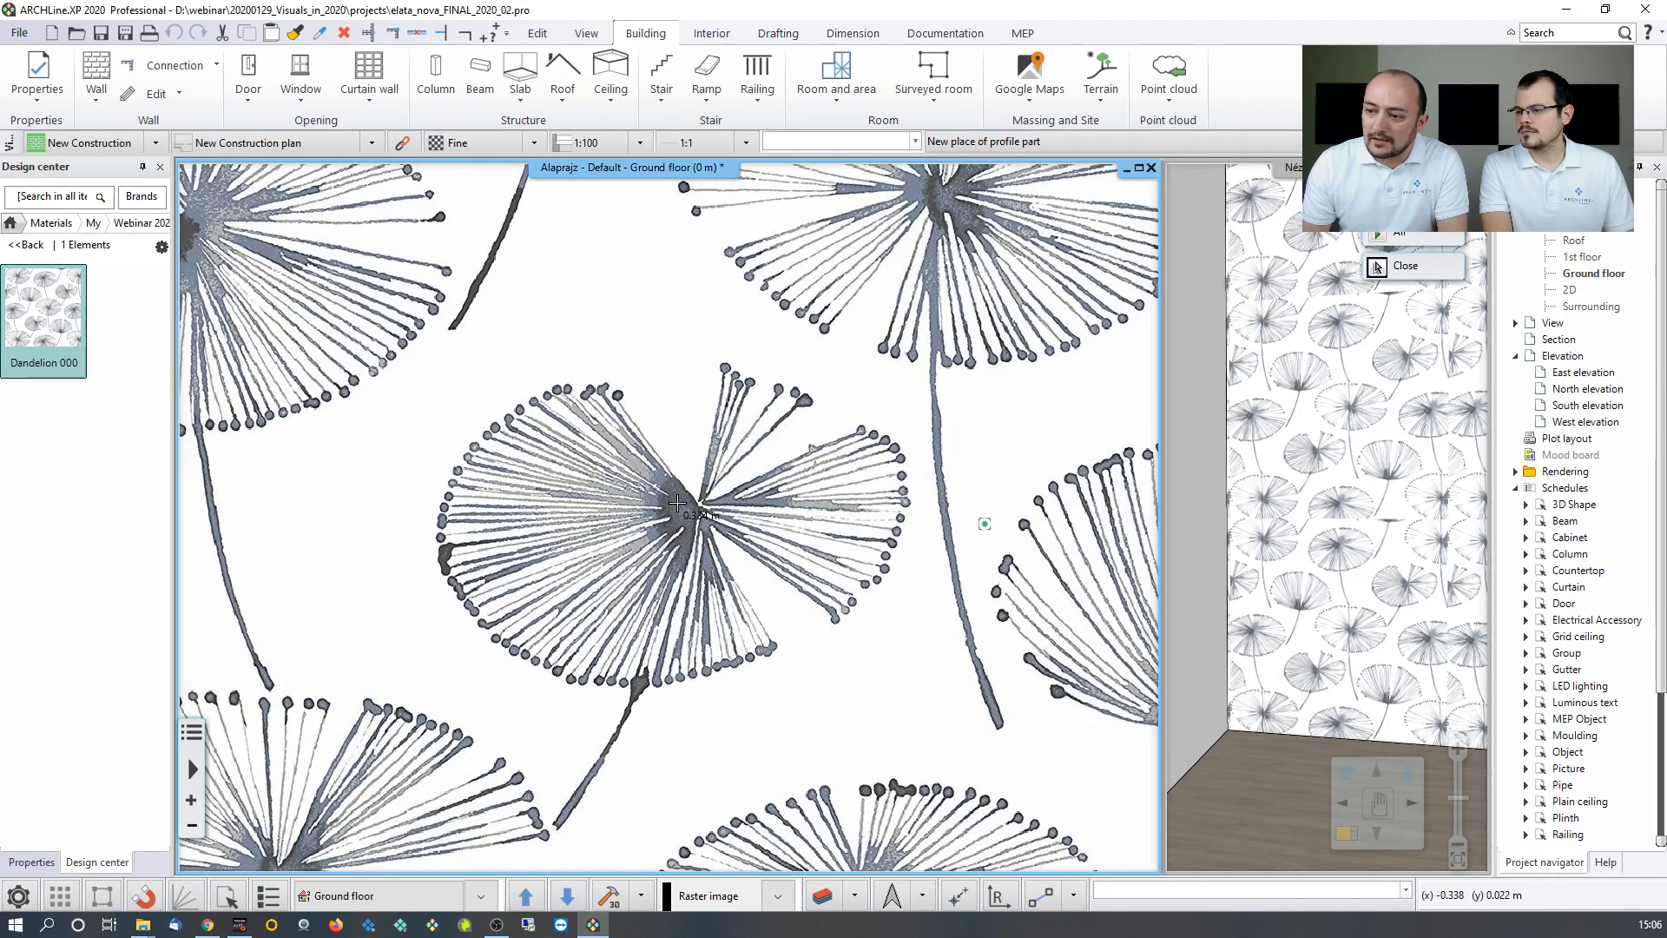
pyautogui.scroll(3, 677, 502)
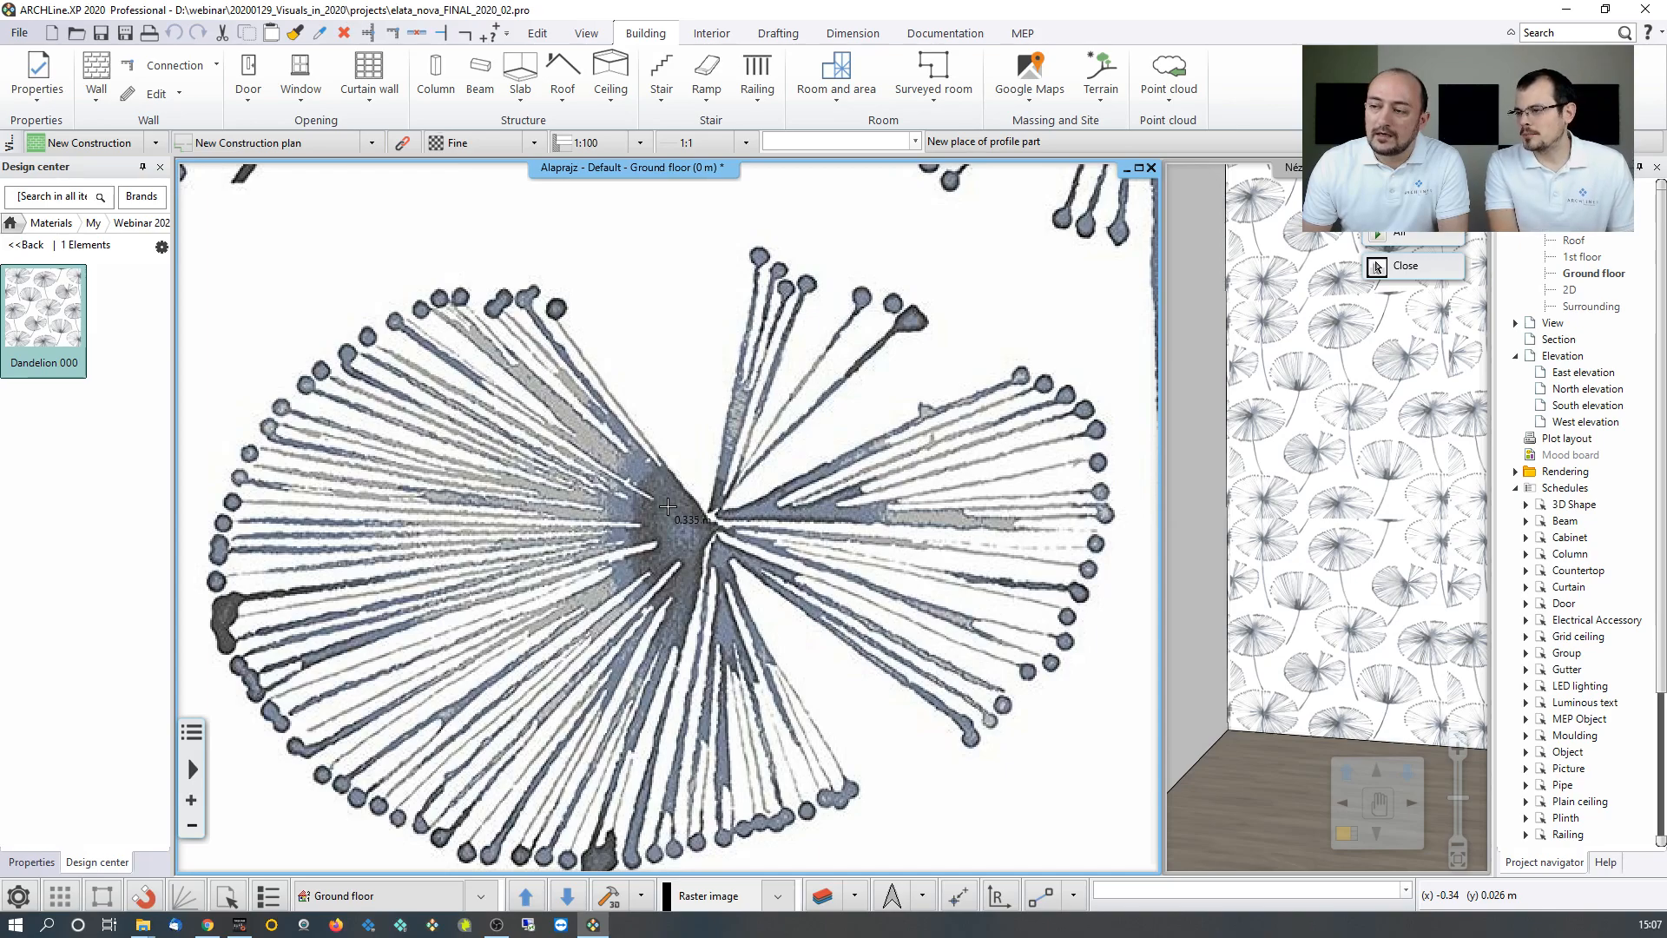
pyautogui.click(668, 505)
pyautogui.scroll(-3, 529, 590)
pyautogui.scroll(-3, 528, 591)
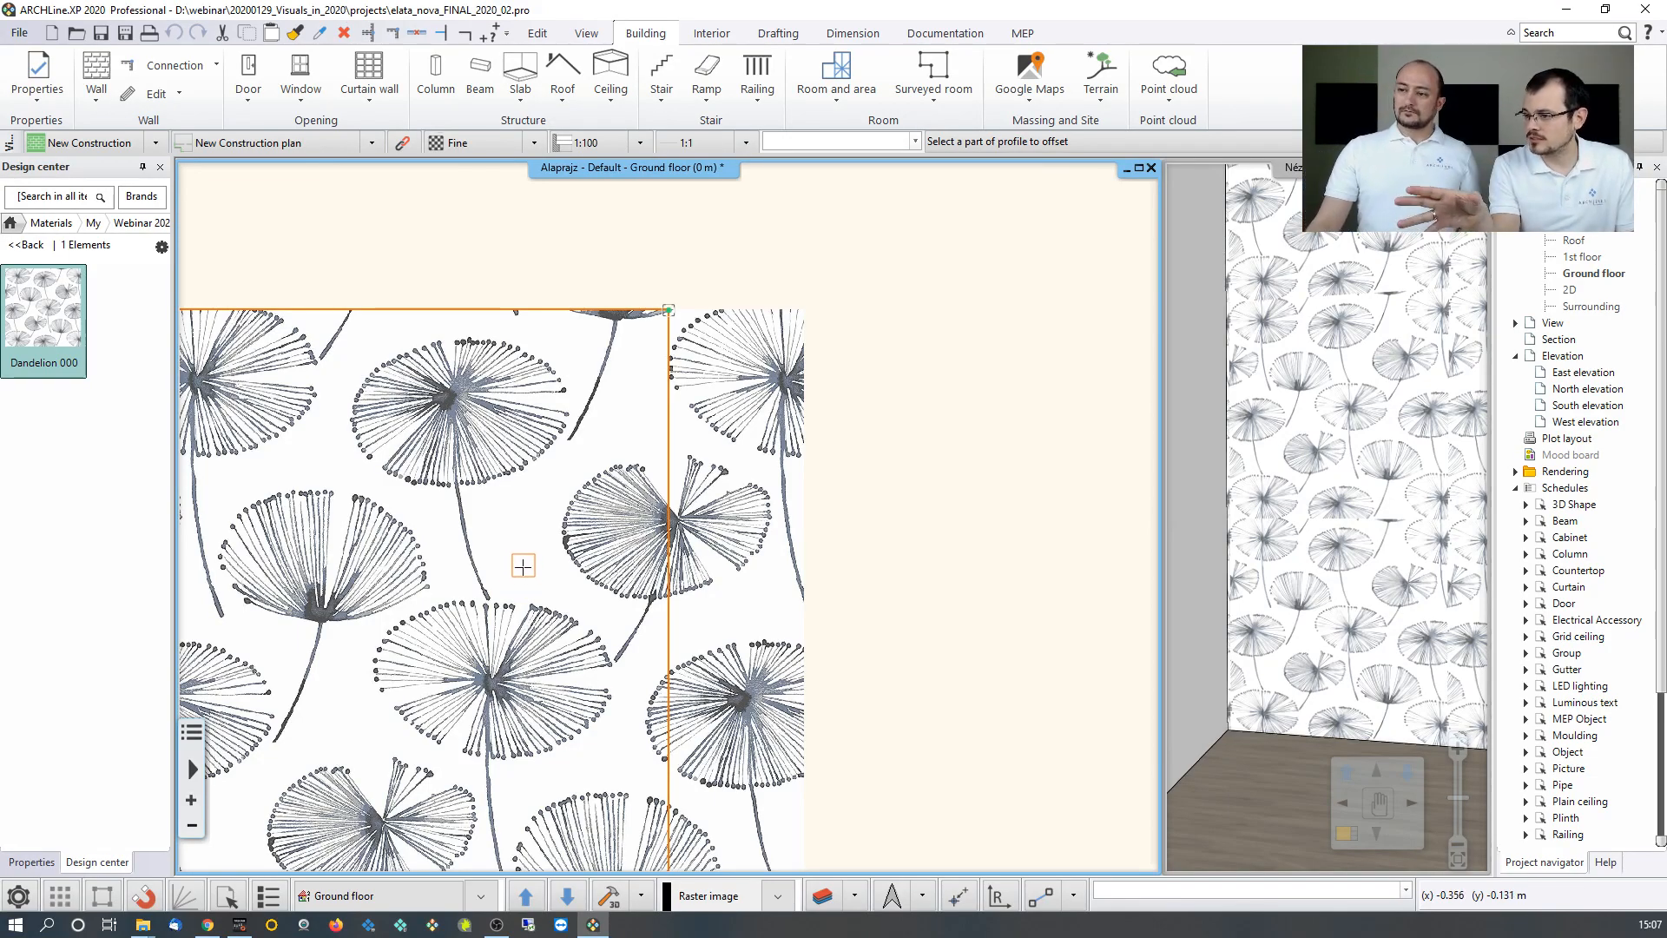
pyautogui.scroll(-5, 523, 566)
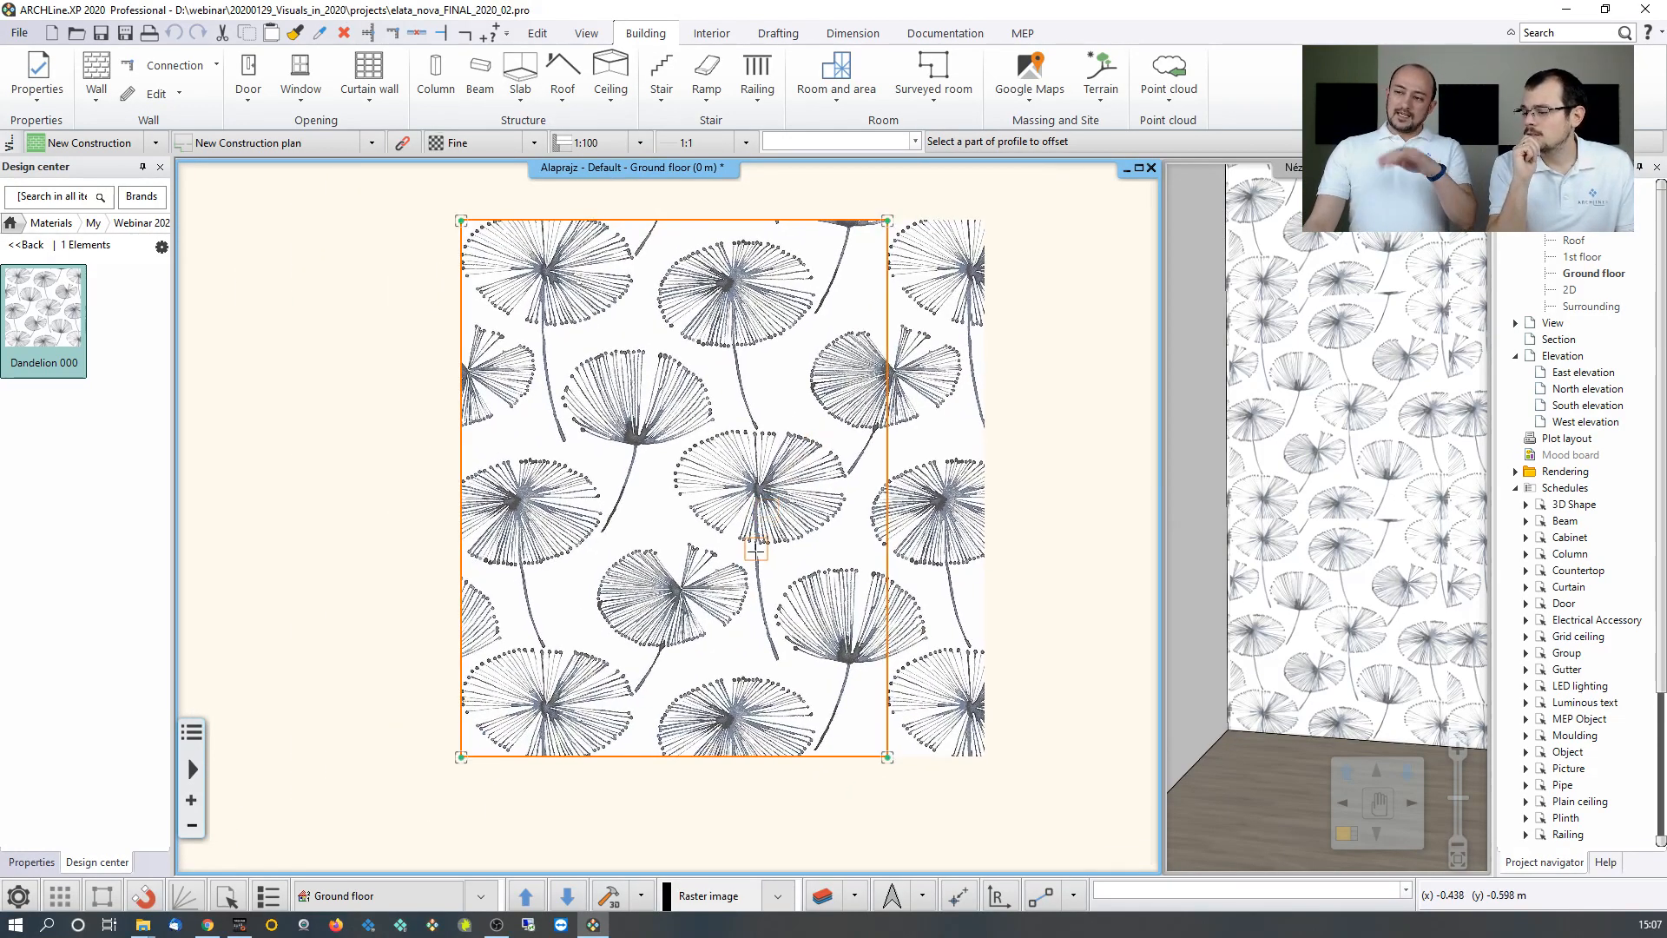
# Trim the image's bottom edge inward to one repeat and finish trimming.
pyautogui.click(612, 757)
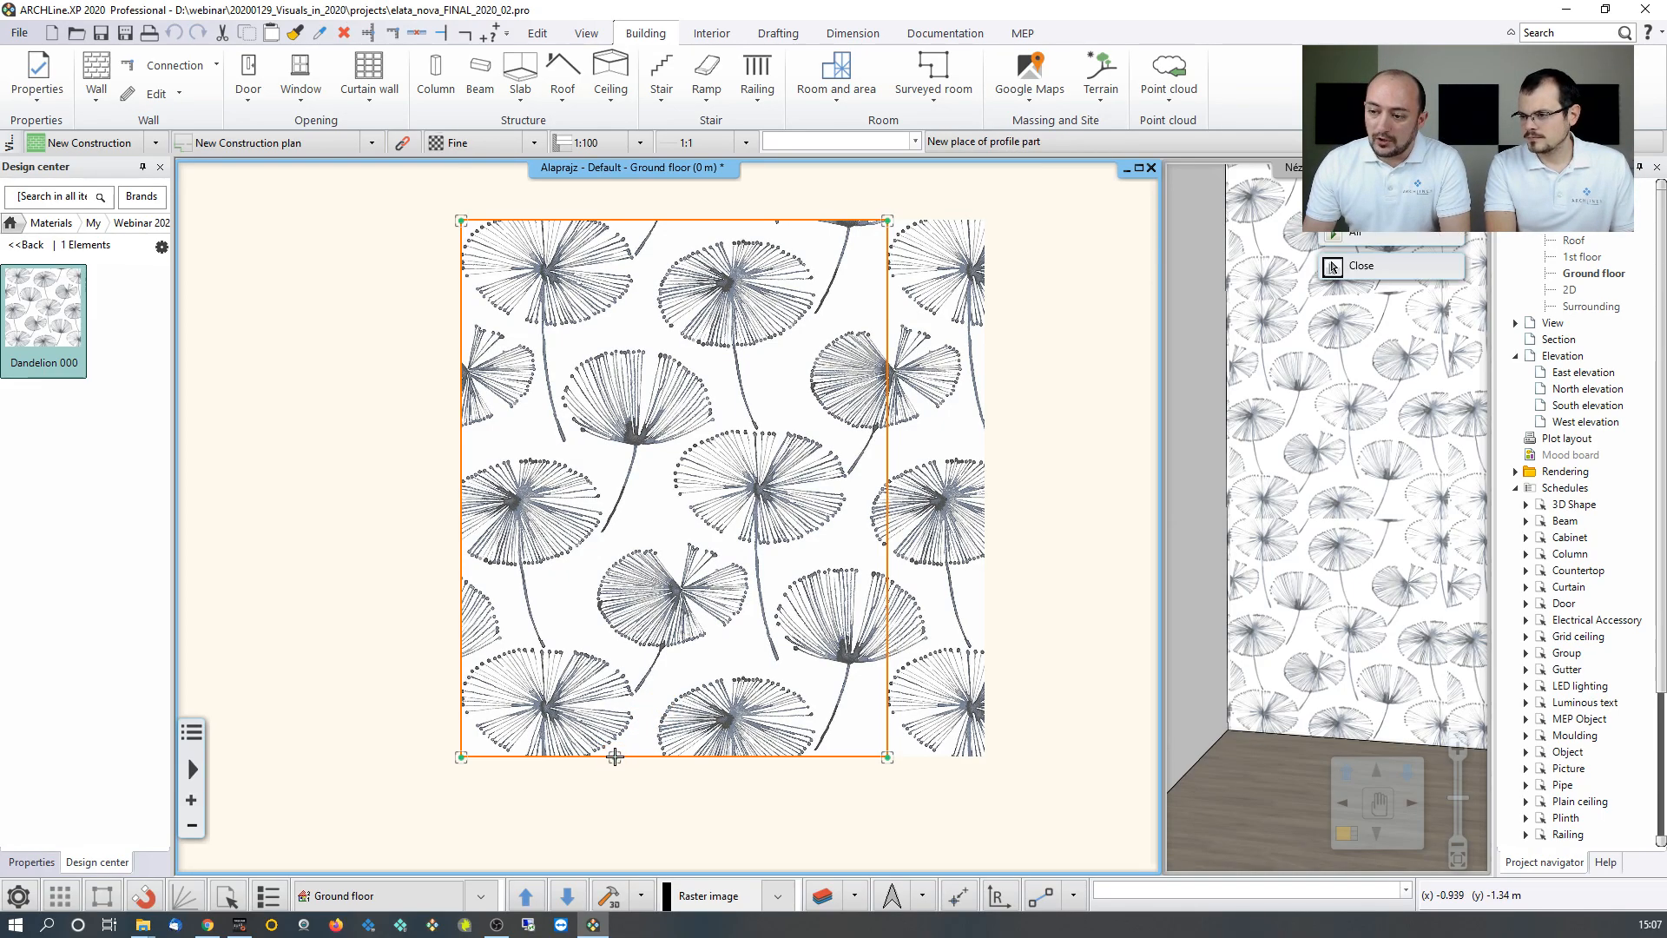
pyautogui.scroll(2, 625, 673)
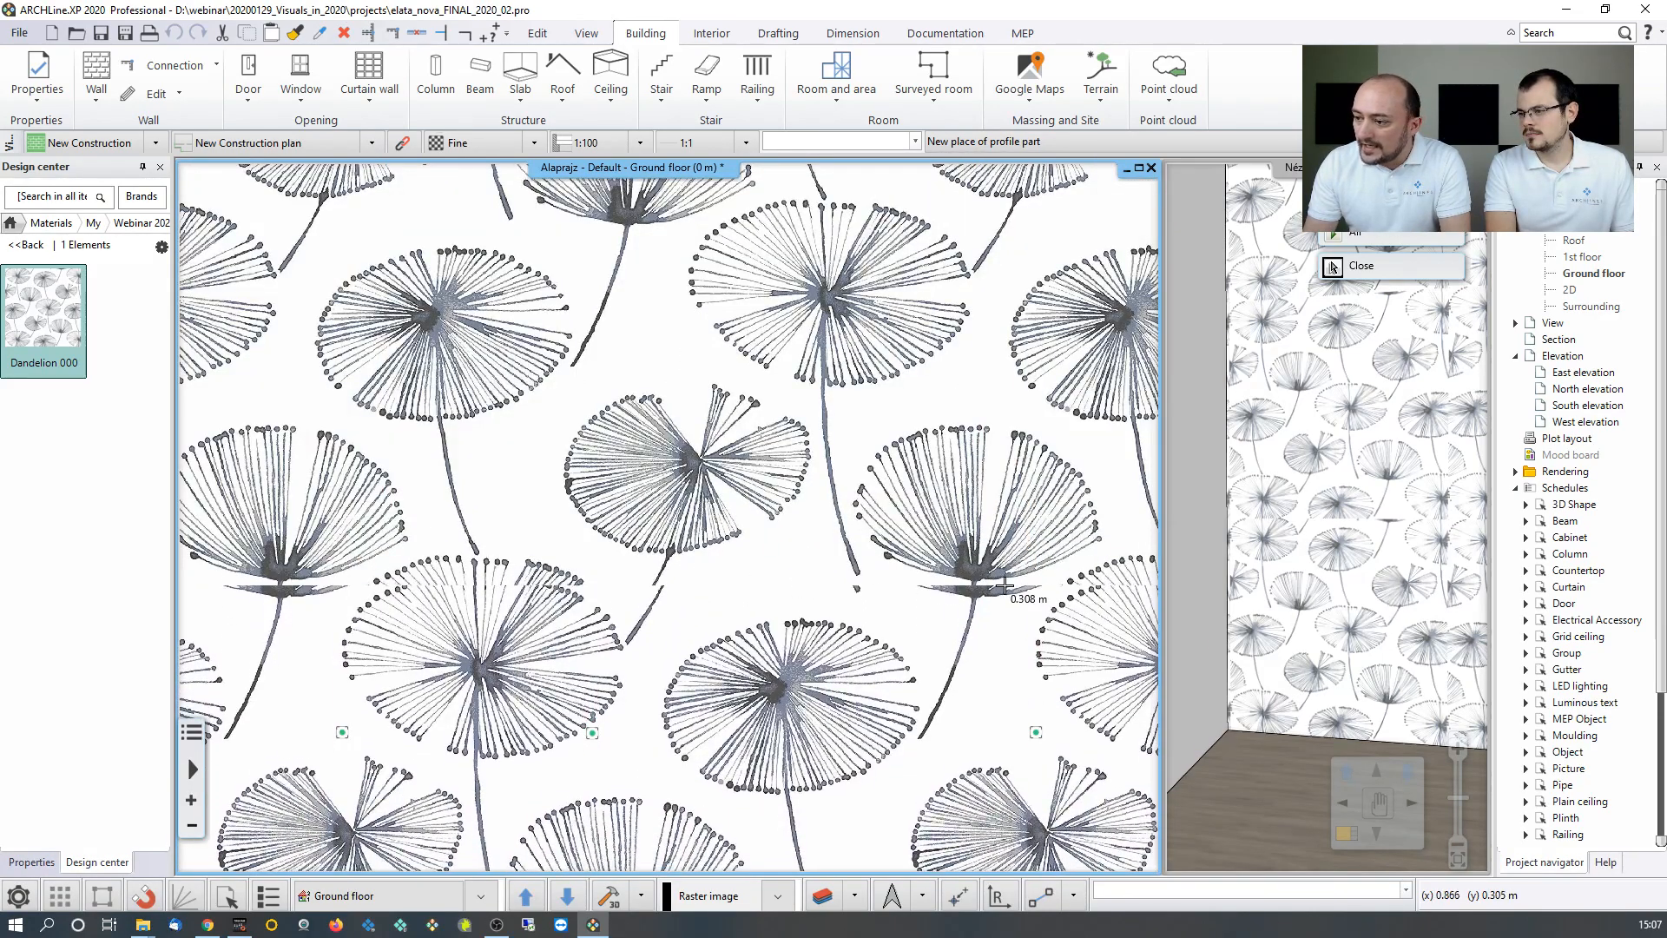
pyautogui.scroll(2, 997, 576)
pyautogui.moveTo(998, 577); pyautogui.dragTo(886, 557, button='middle')
pyautogui.scroll(1, 885, 557)
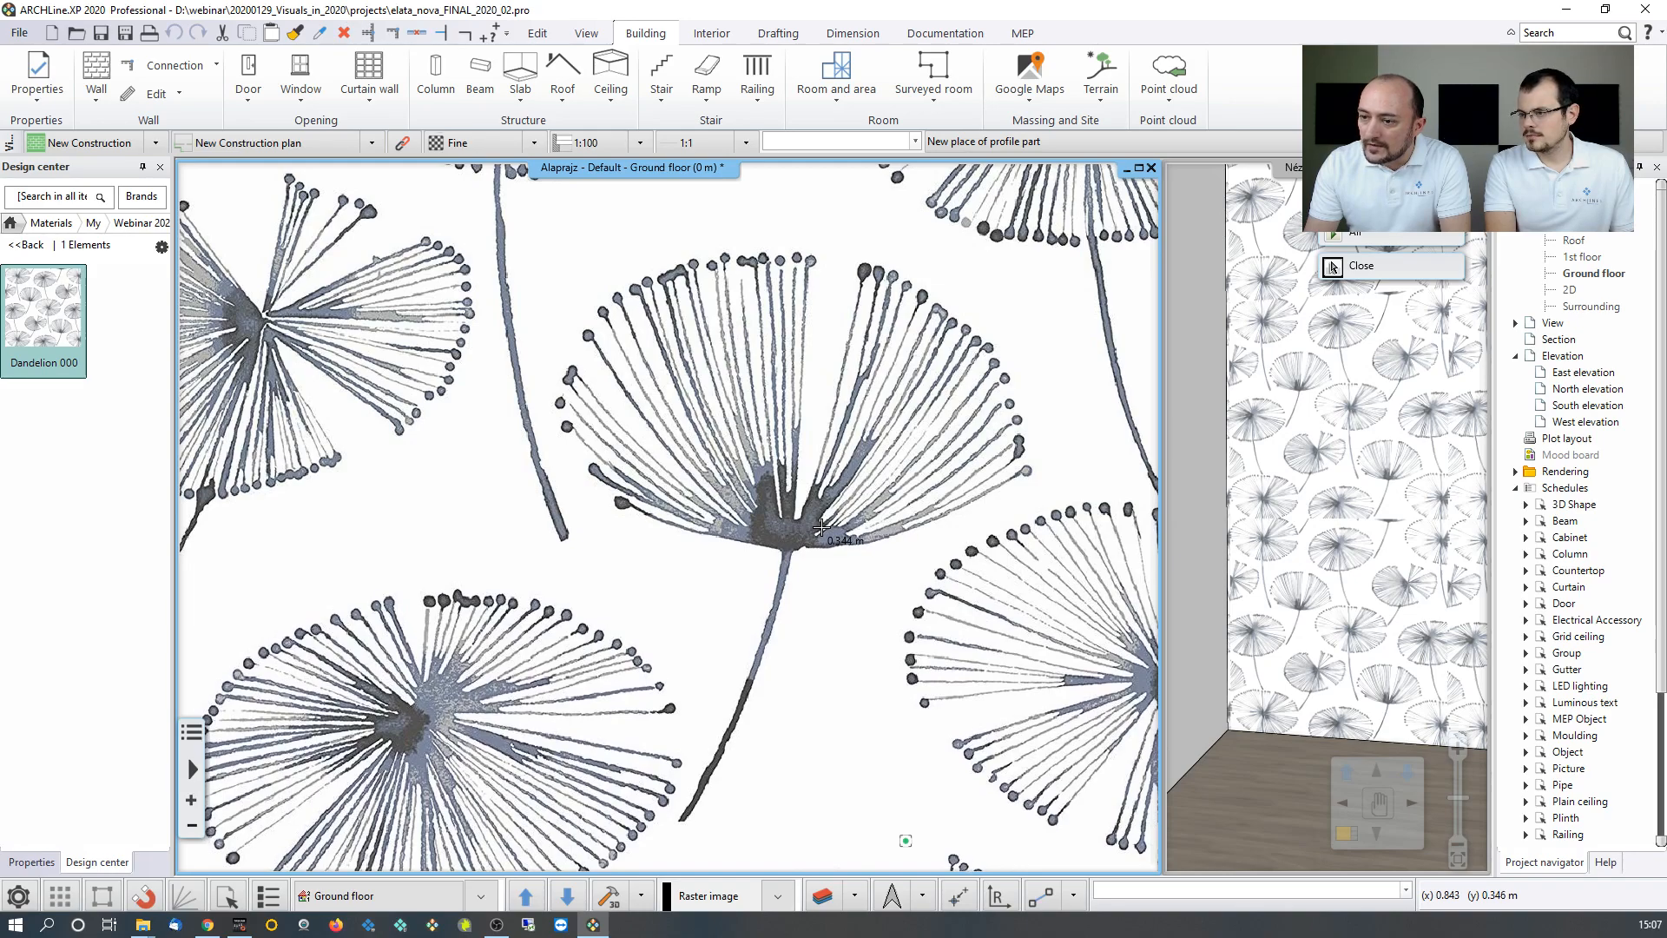
pyautogui.click(820, 527)
pyautogui.scroll(-4, 744, 625)
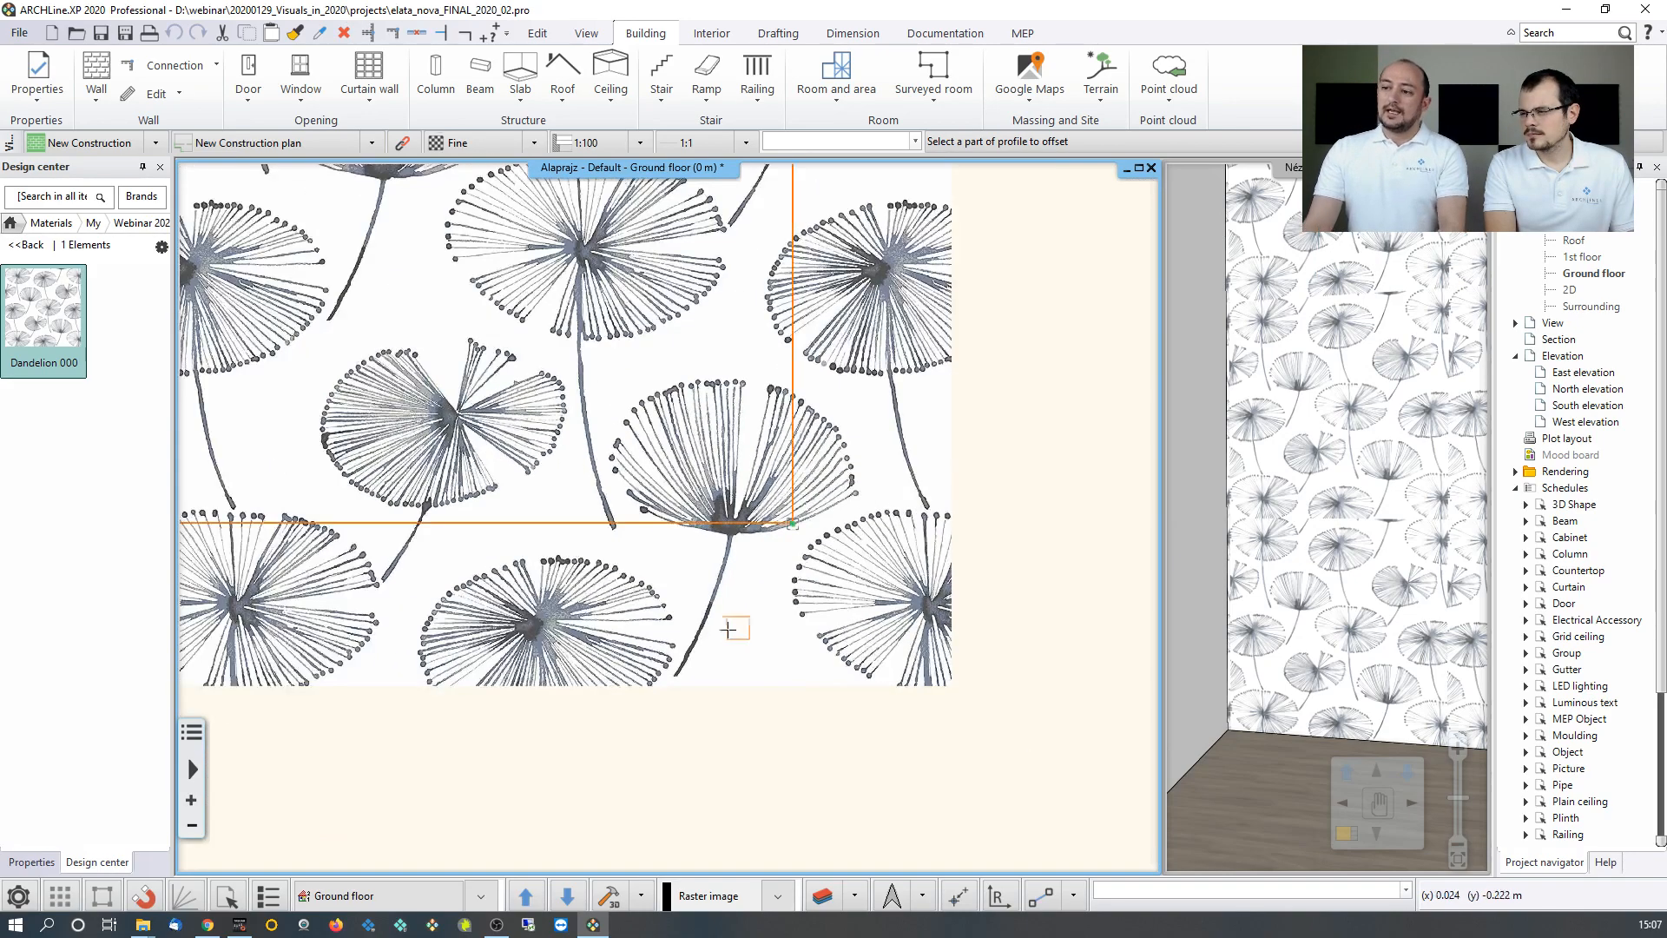
pyautogui.moveTo(660, 562); pyautogui.dragTo(780, 676, button='middle')
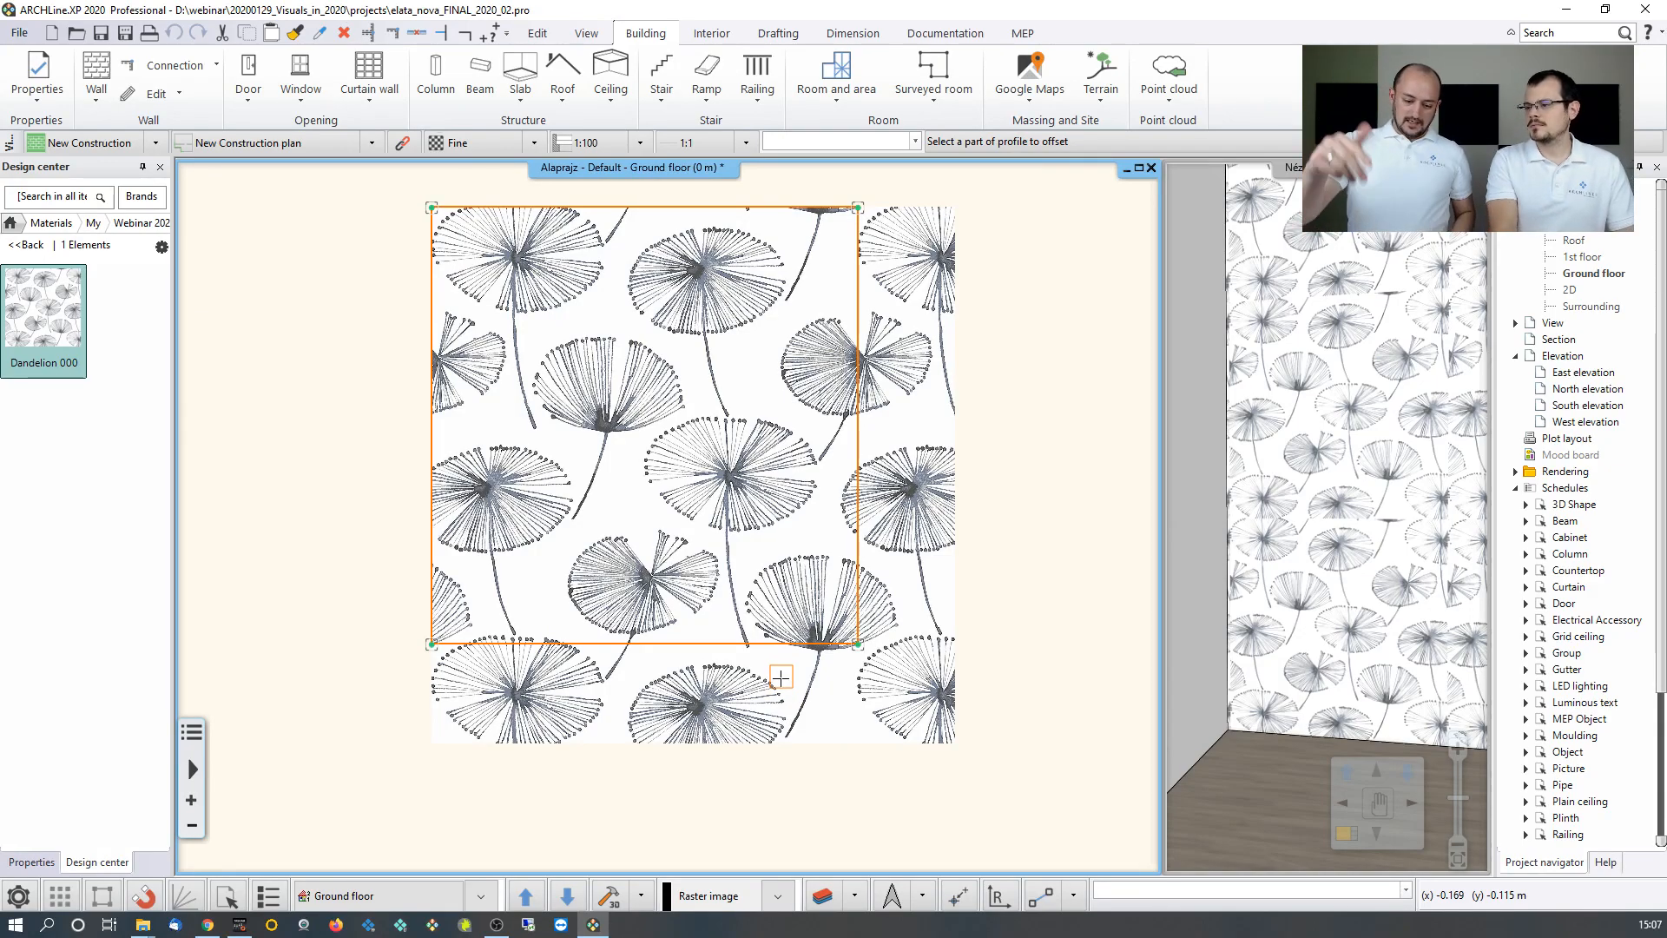
pyautogui.press('Return')
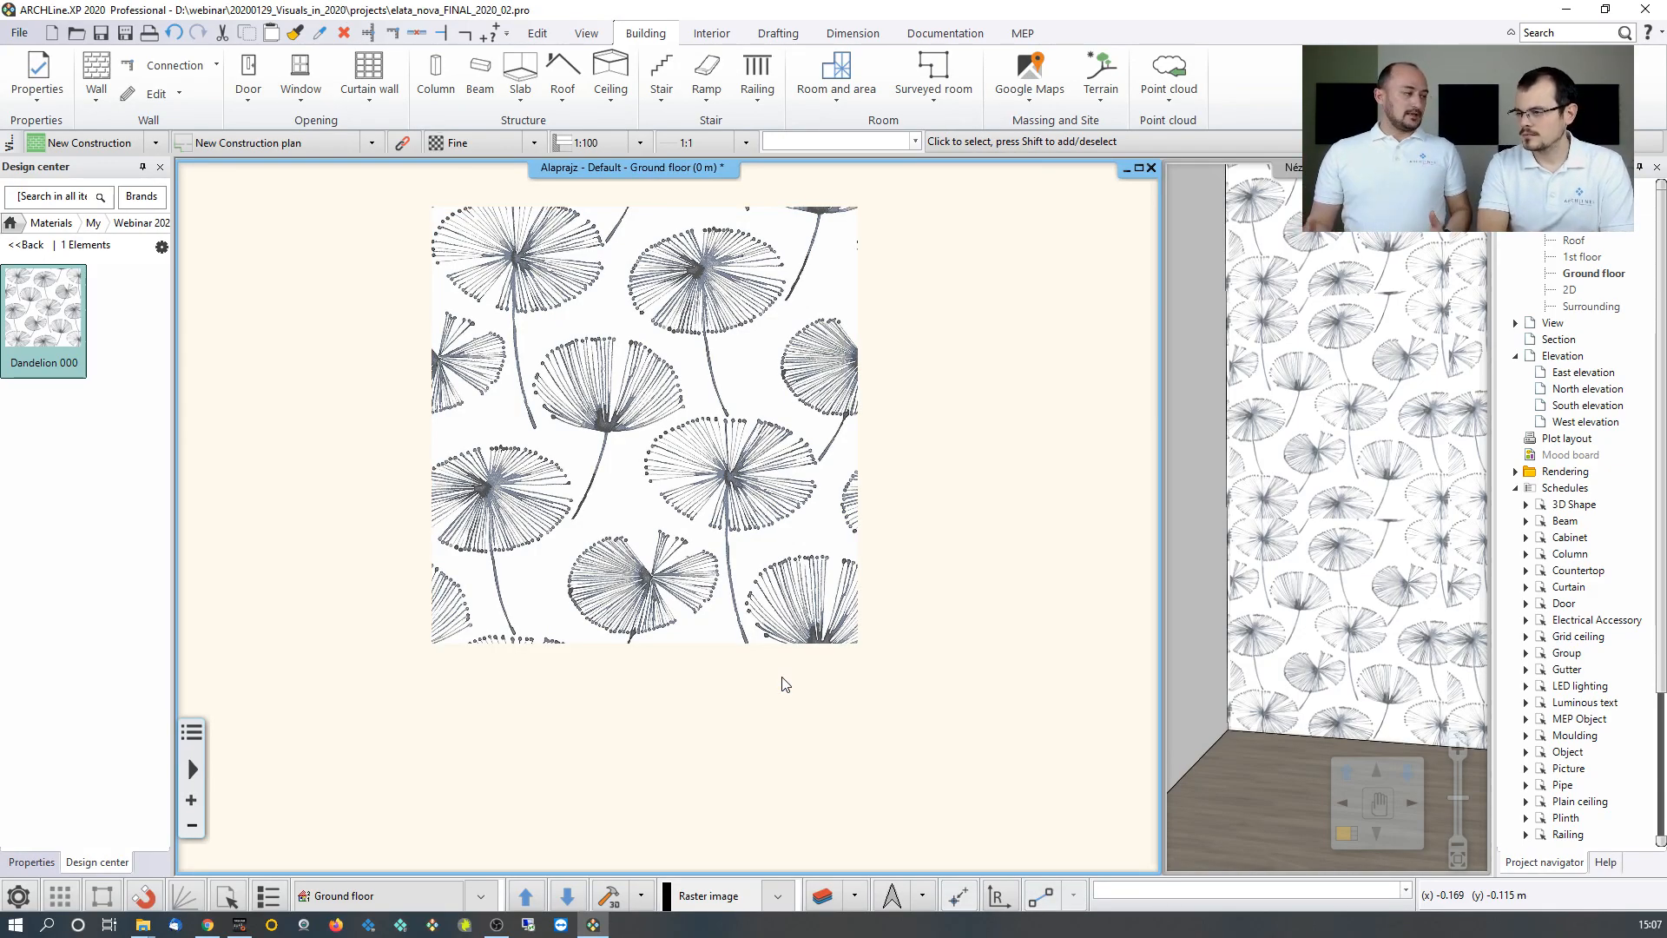
# Save the trimmed image as a new material named Dandelion_000_Seamless.
pyautogui.rightClick(650, 597)
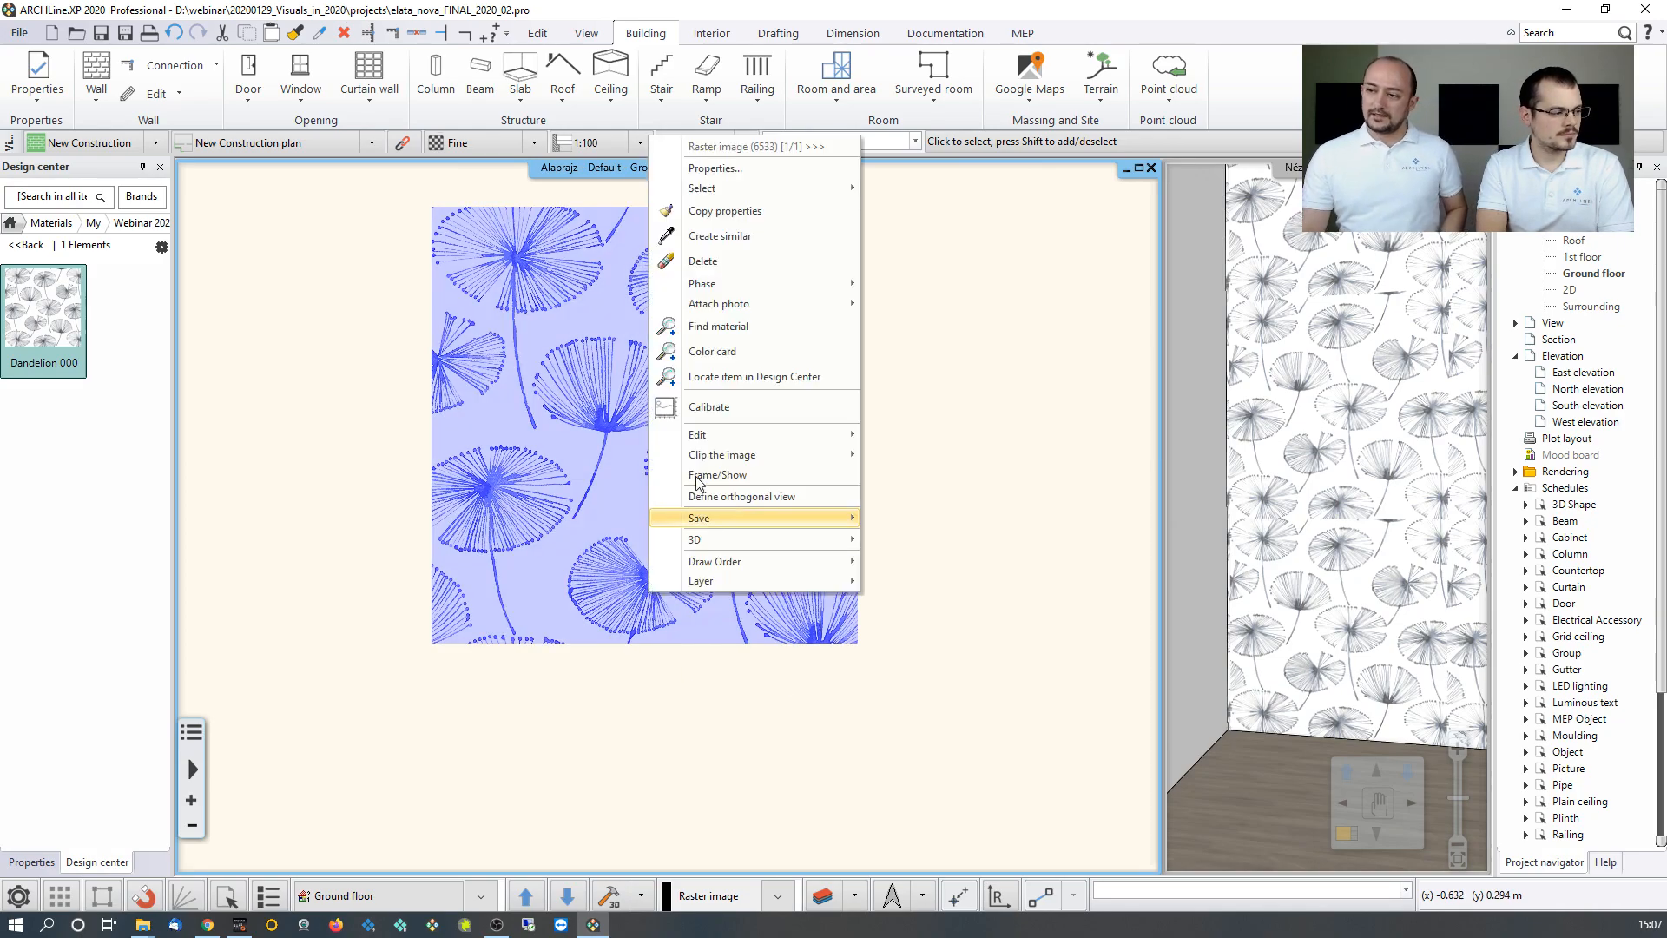
pyautogui.moveTo(721, 445)
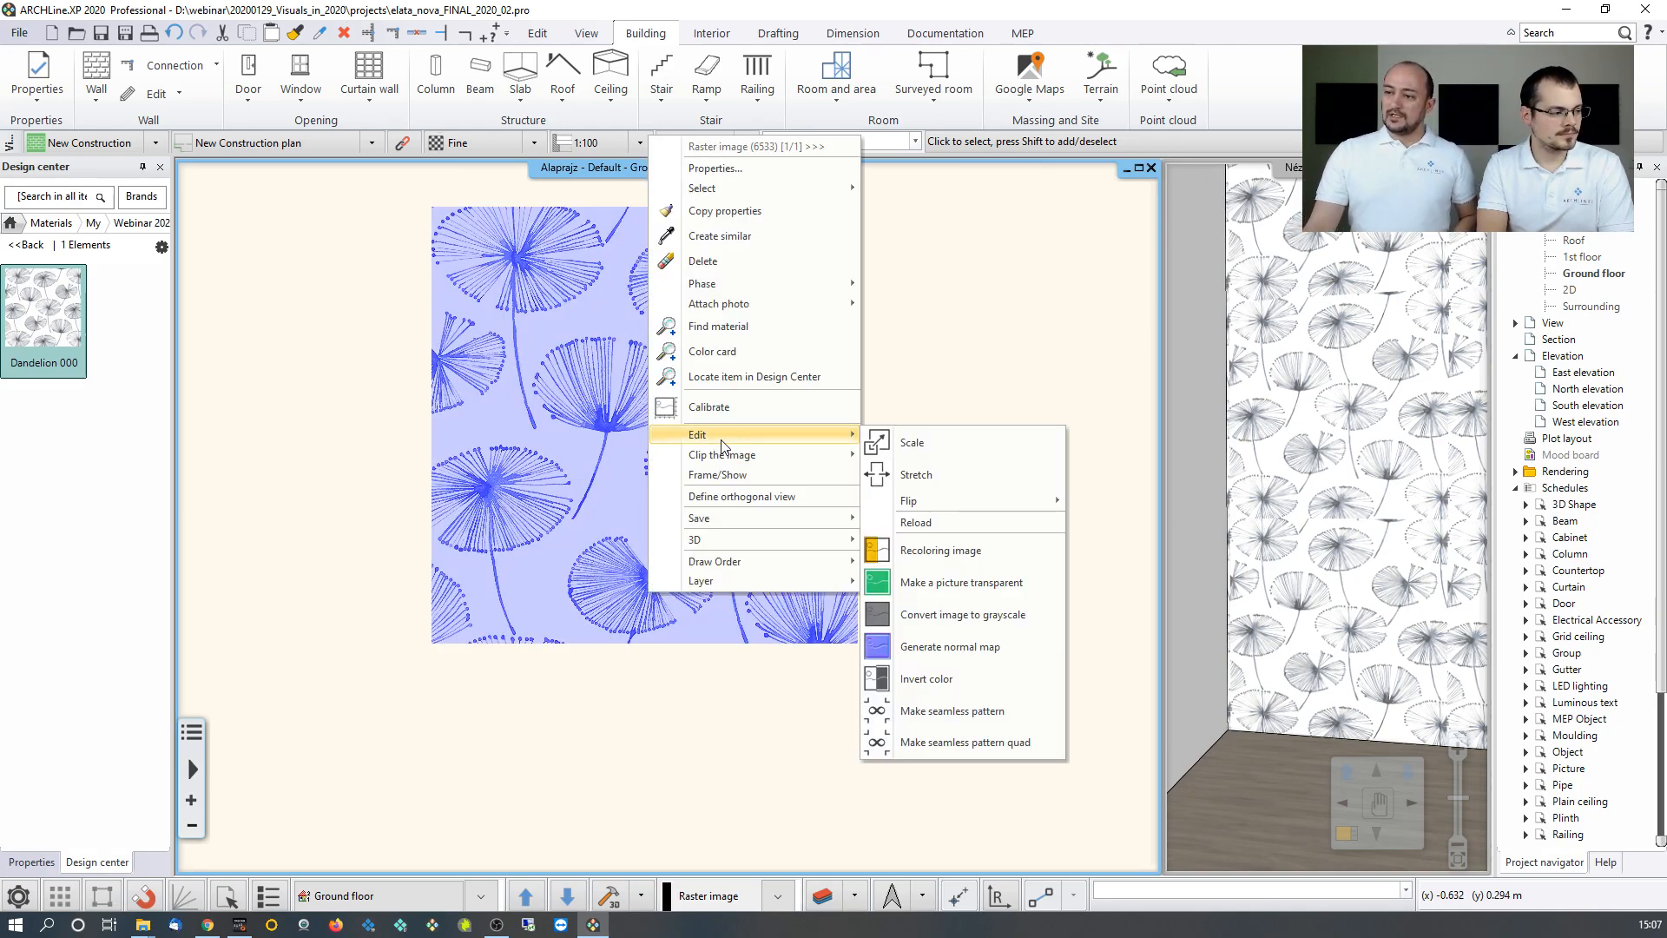
pyautogui.moveTo(722, 521)
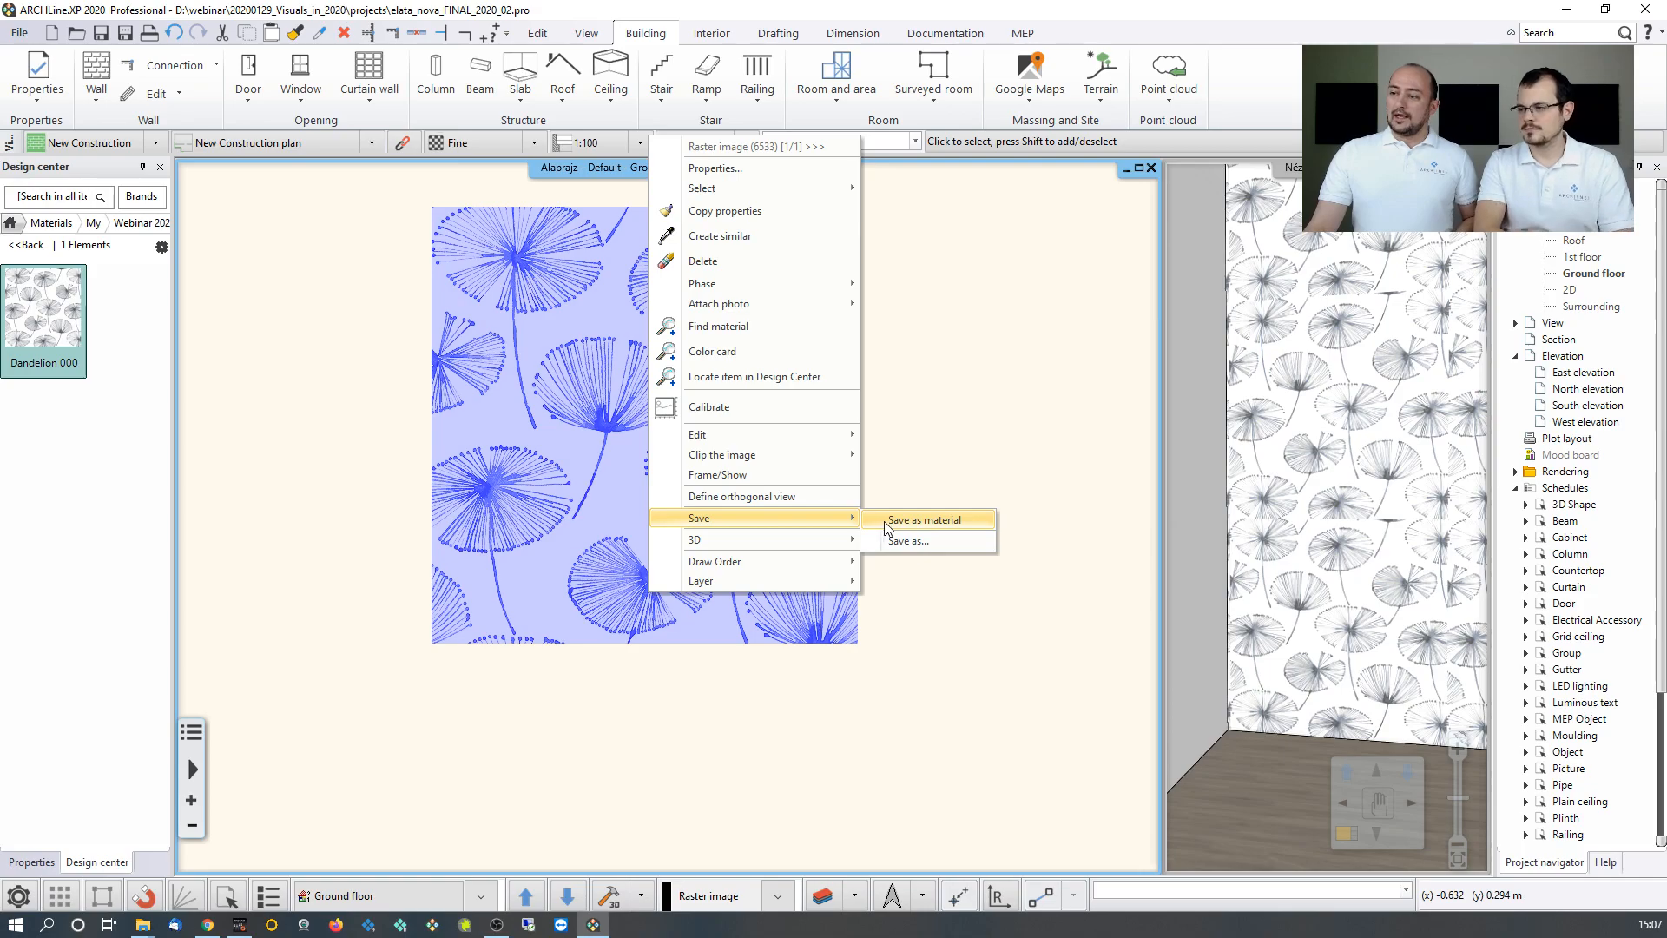
pyautogui.click(920, 519)
pyautogui.click(694, 400)
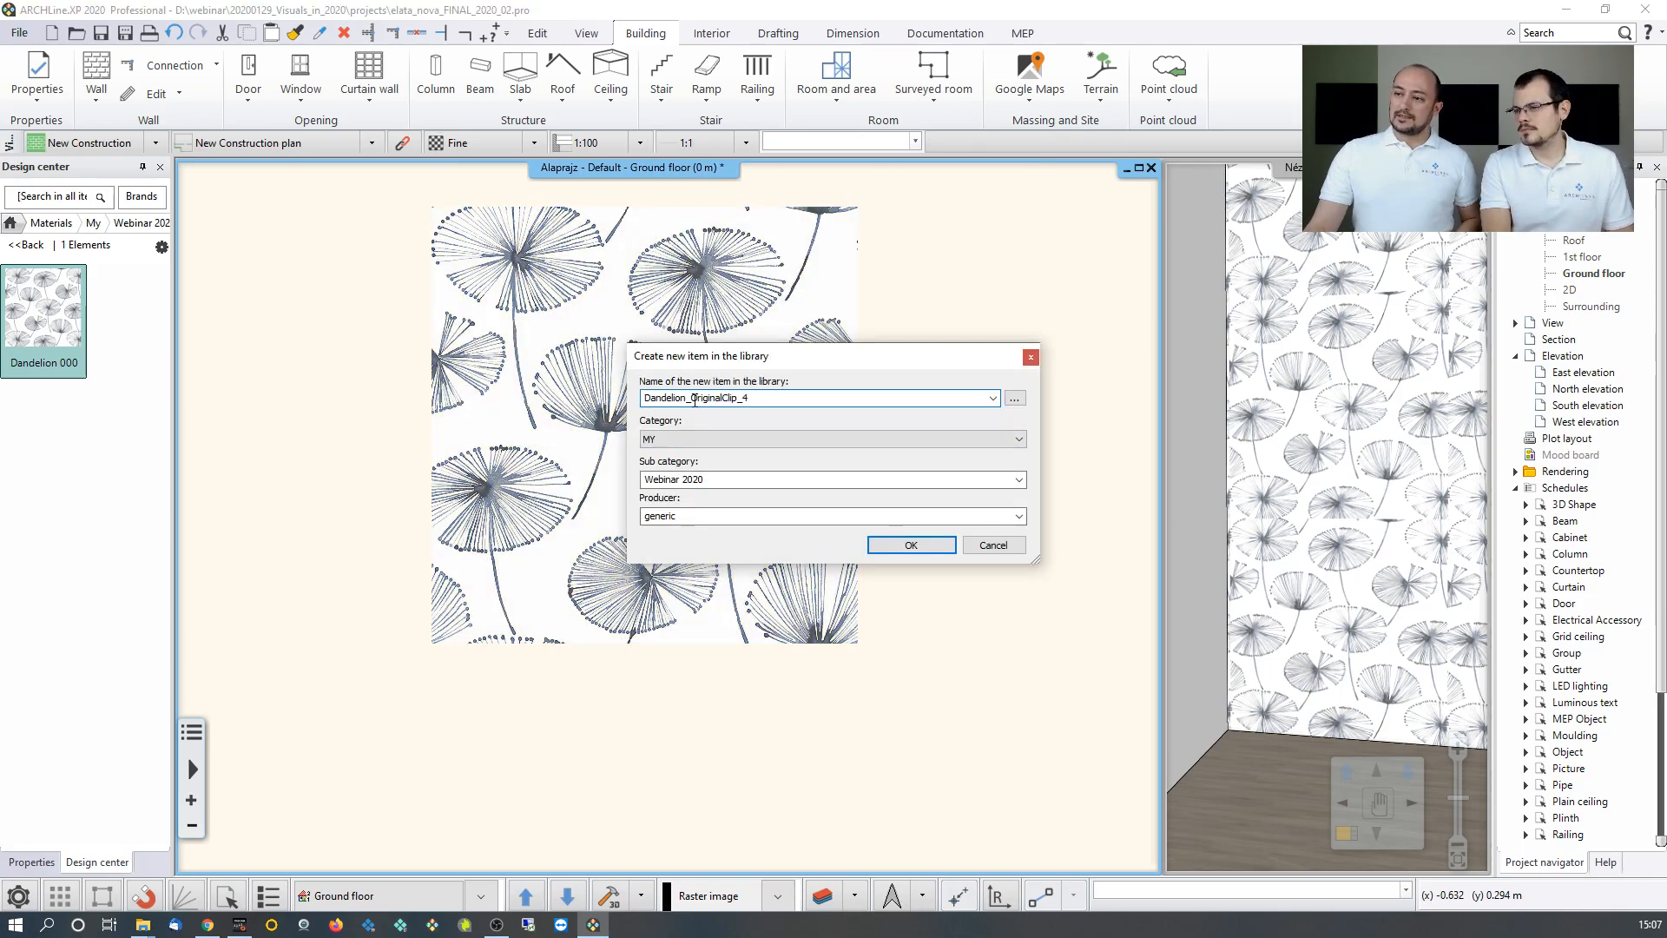
pyautogui.moveTo(692, 400); pyautogui.dragTo(797, 401)
pyautogui.write('00')
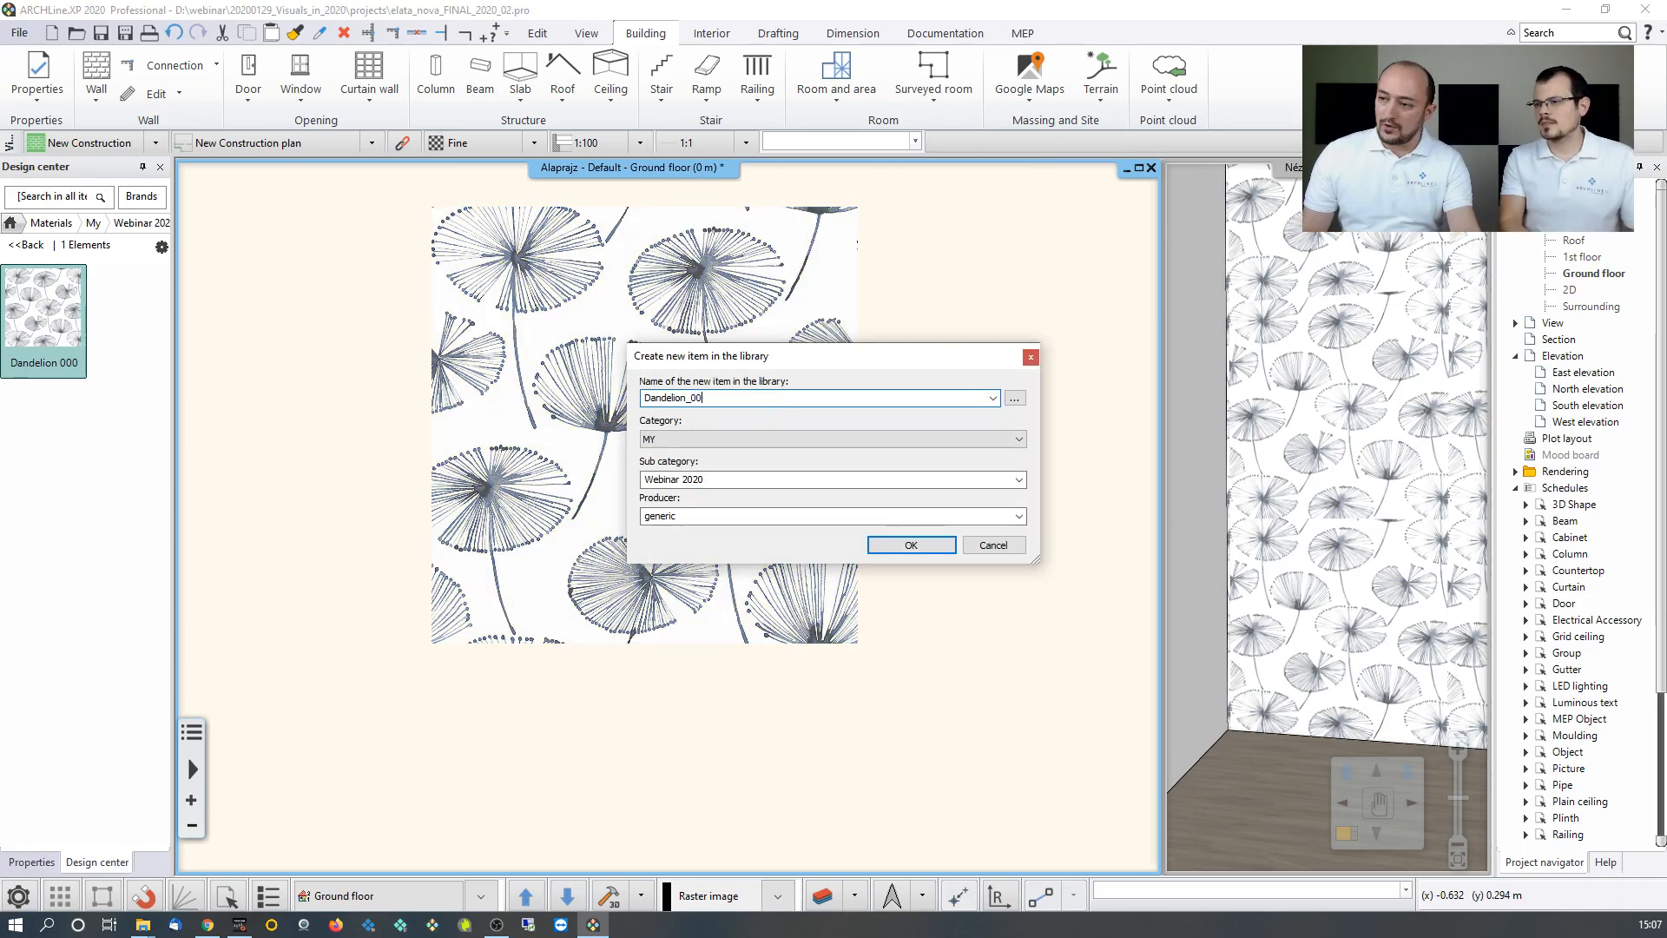
pyautogui.write('0_Seamless')
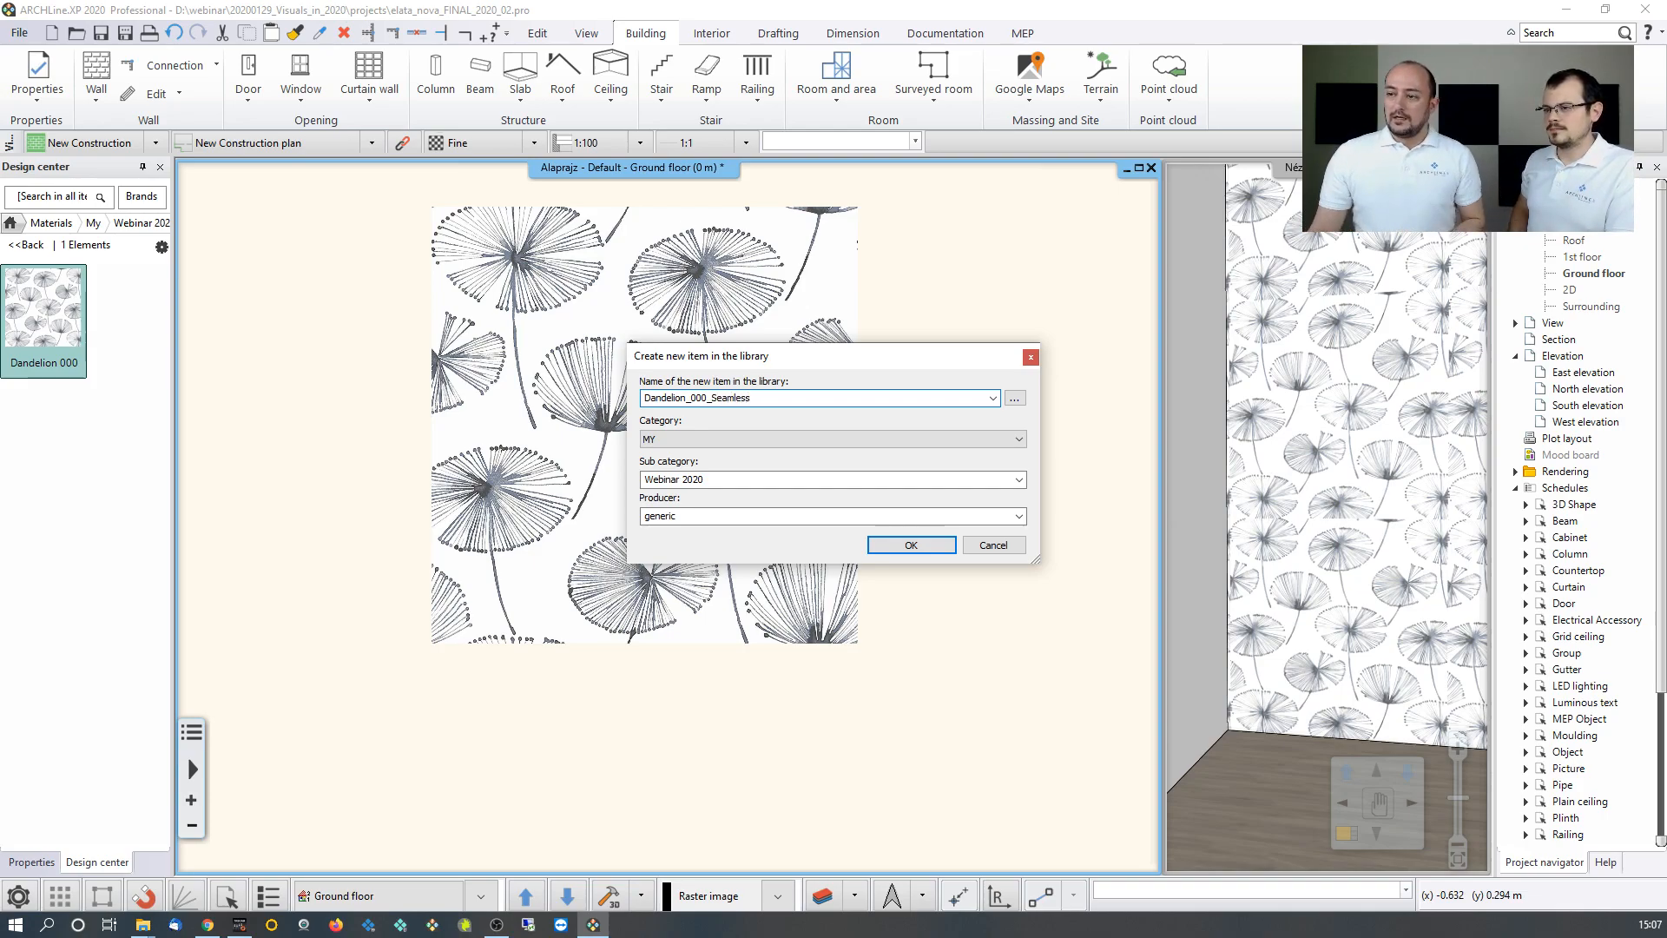
pyautogui.click(926, 546)
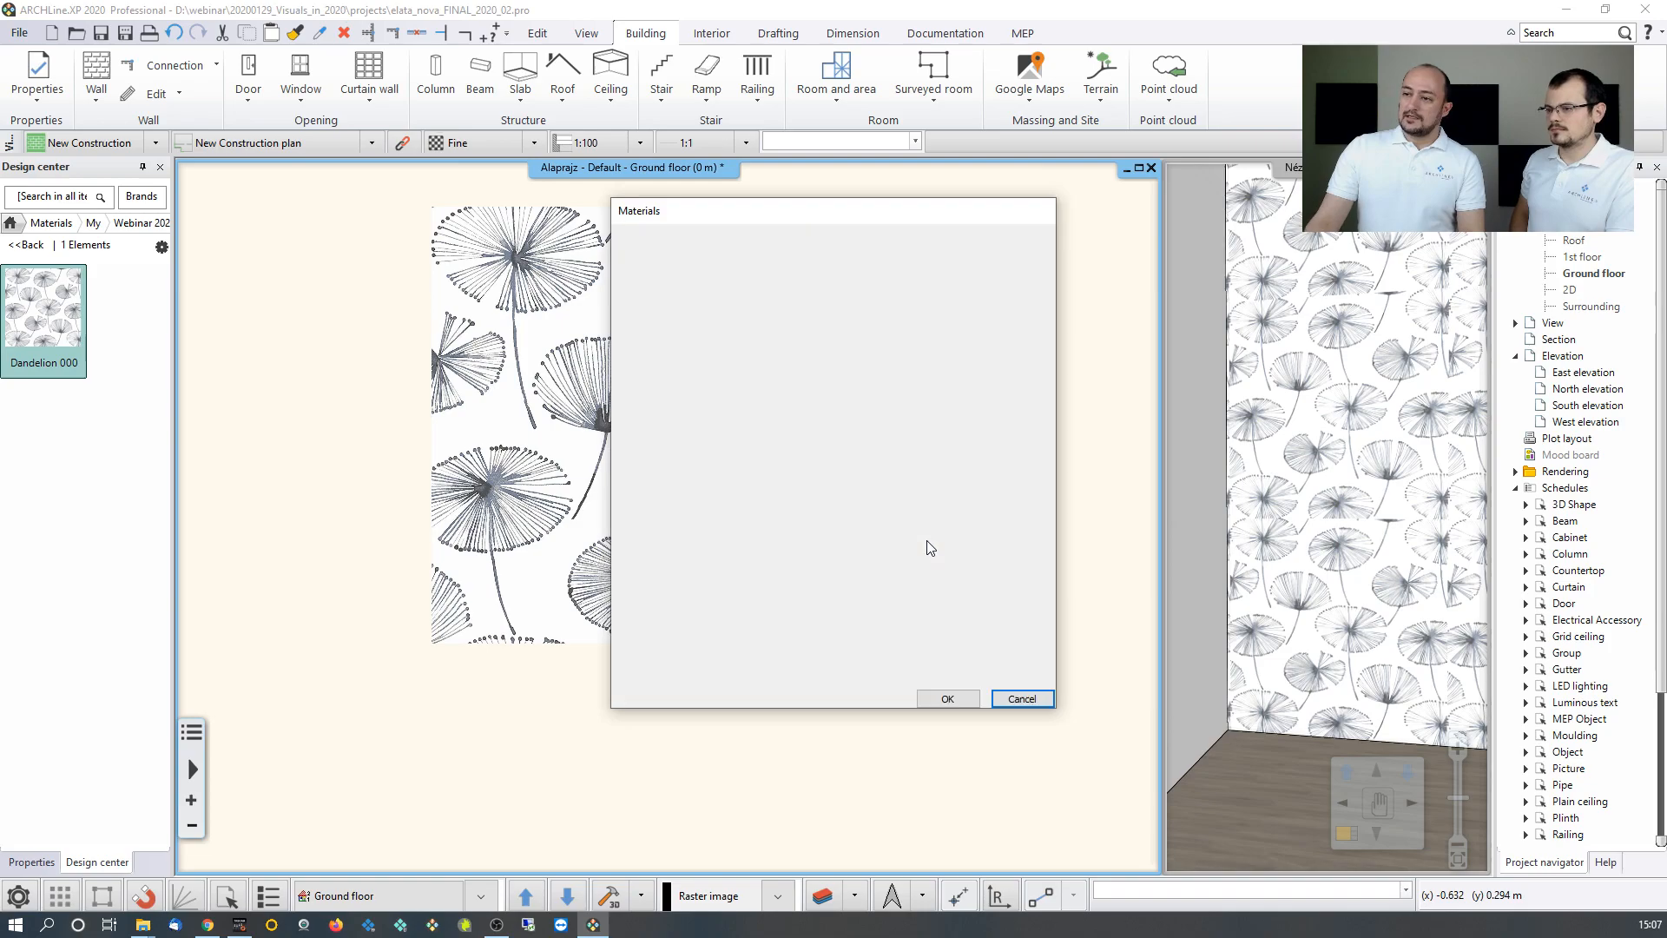
# Give Dandelion_000_Seamless a texture height and width of 1 m.
pyautogui.click(735, 659)
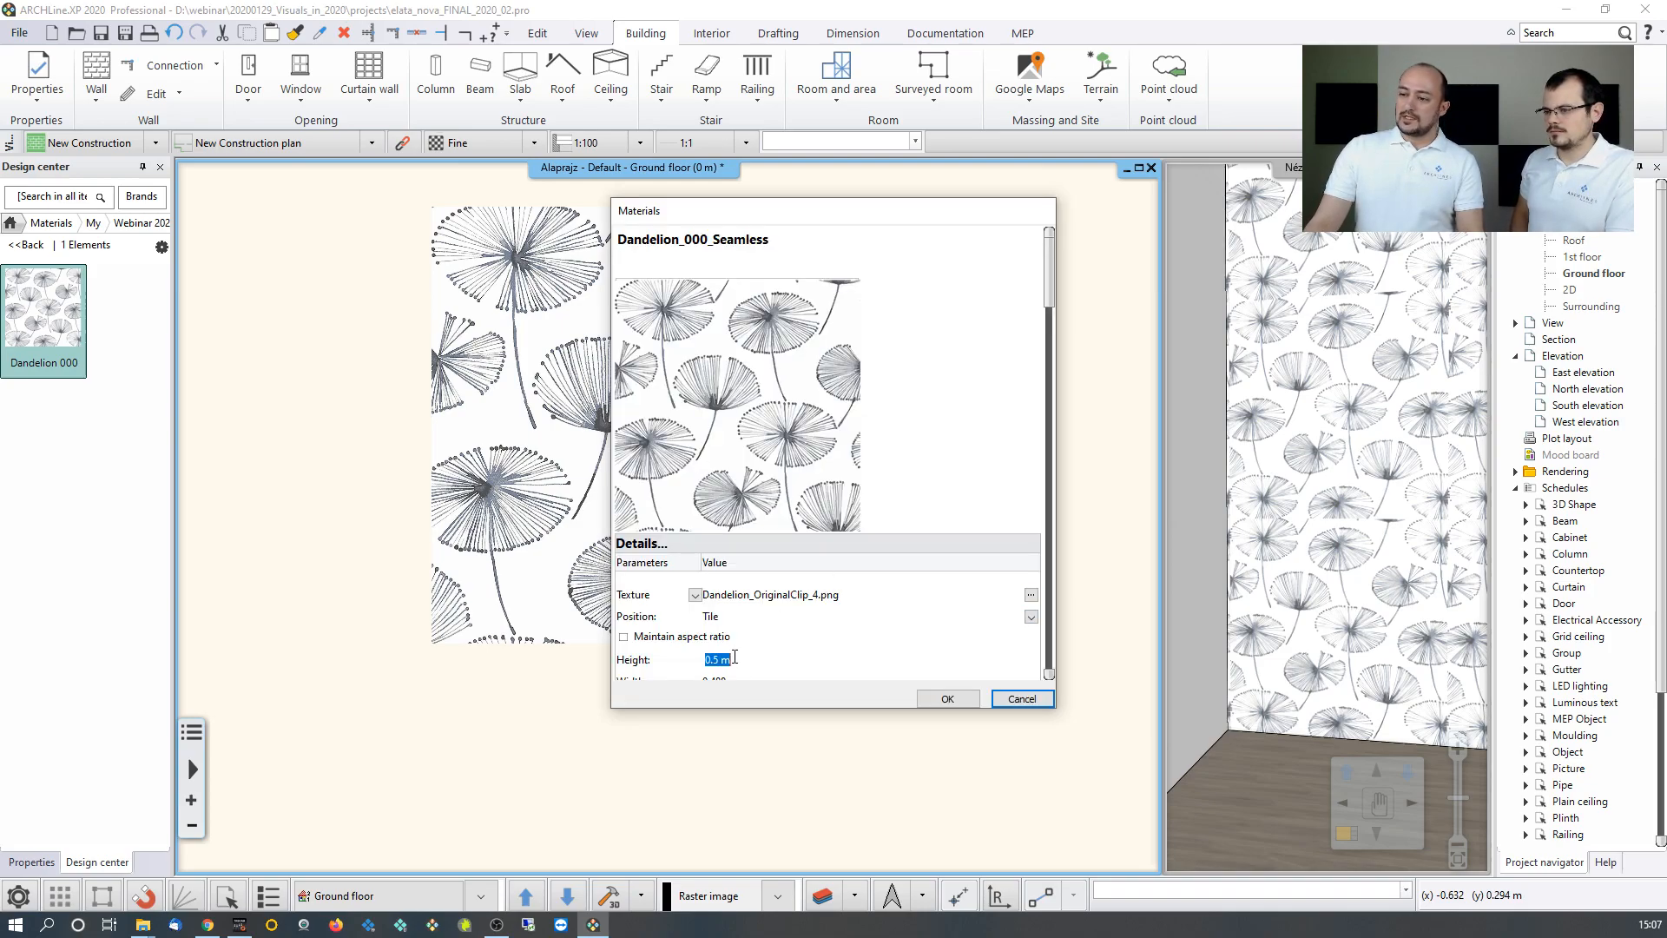
pyautogui.write('1')
pyautogui.scroll(-1, 795, 665)
pyautogui.click(740, 631)
pyautogui.write('1')
pyautogui.click(734, 609)
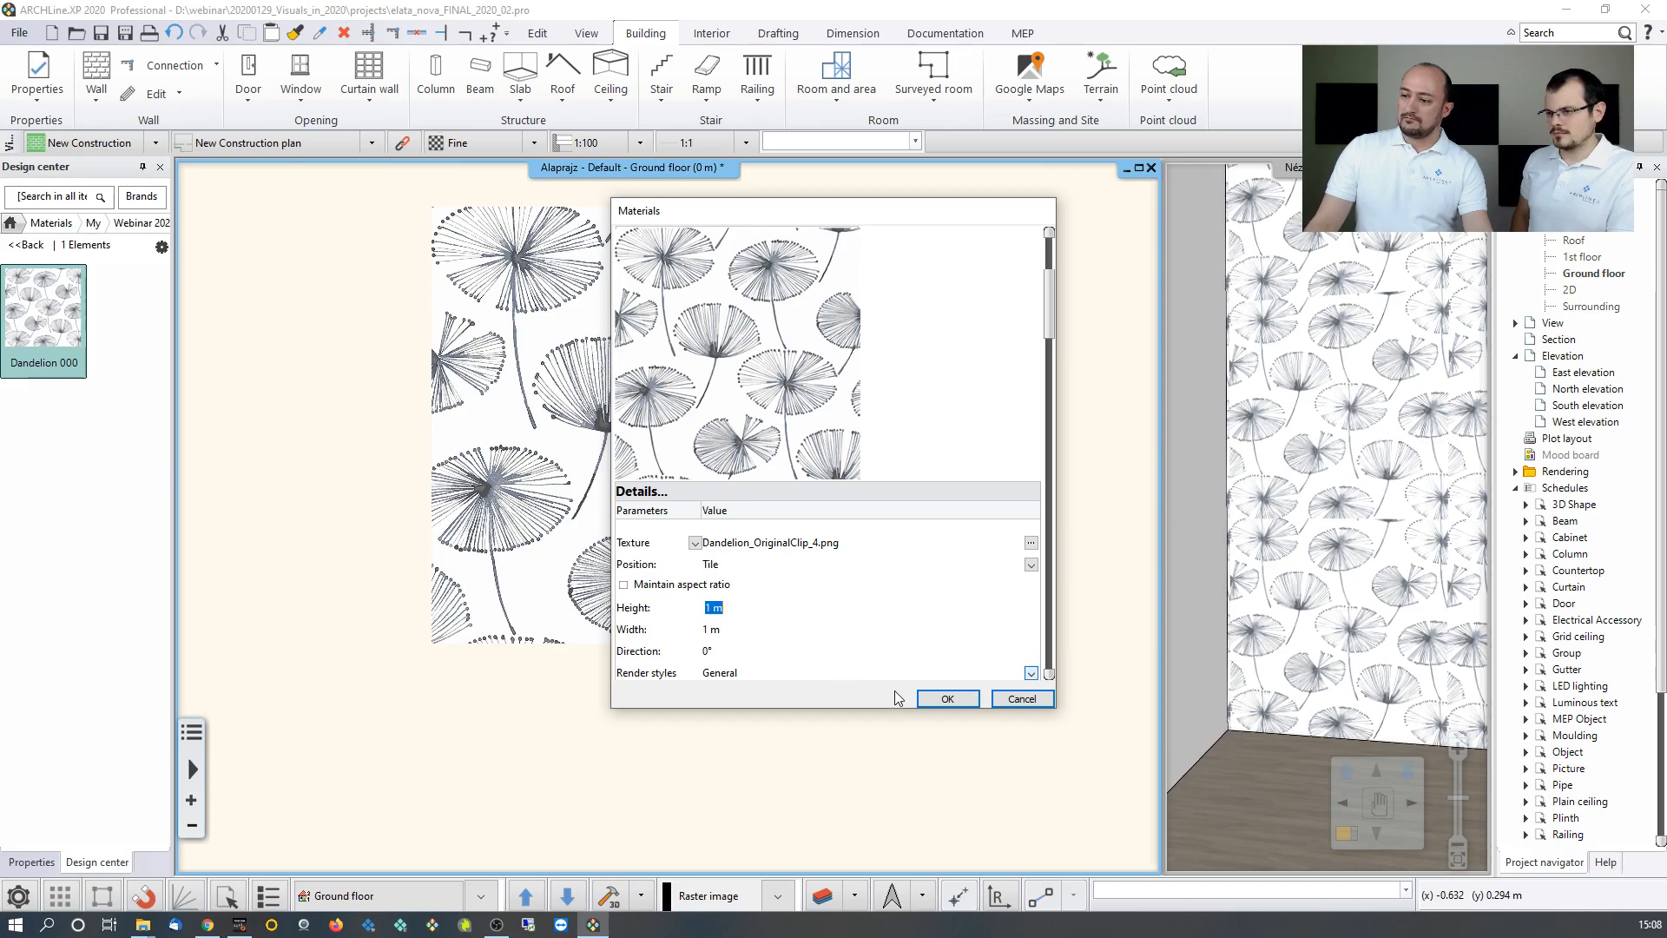
pyautogui.click(931, 699)
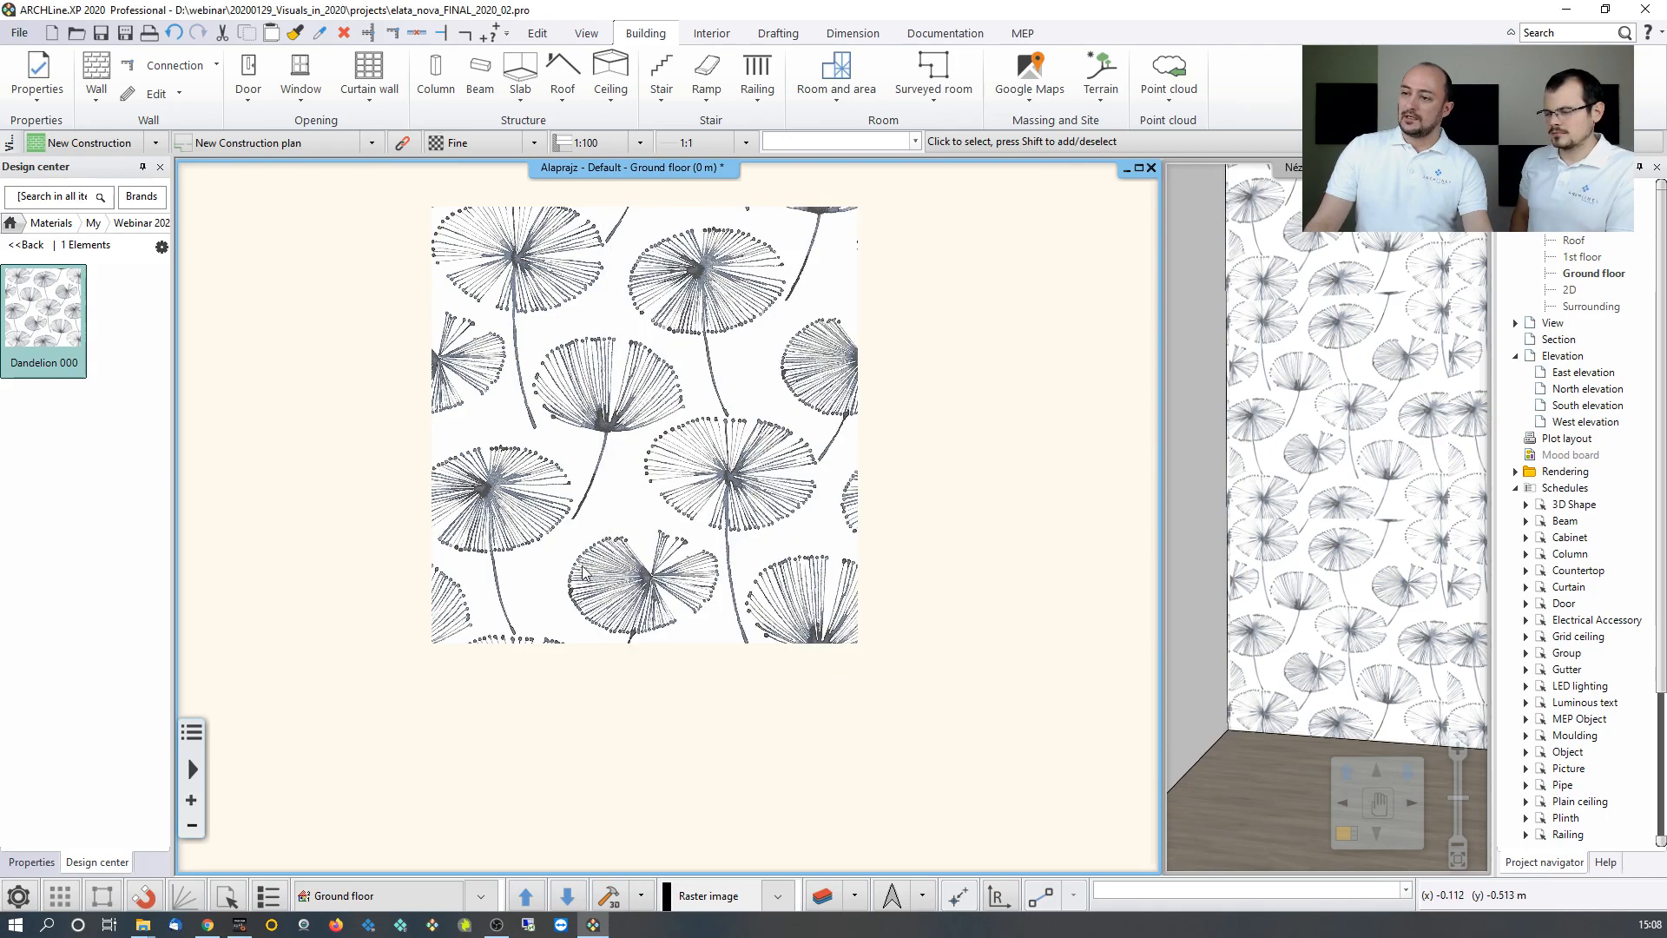
# Insert the dandelion pattern as a raster image on the back wall.
pyautogui.click(26, 246)
pyautogui.click(82, 441)
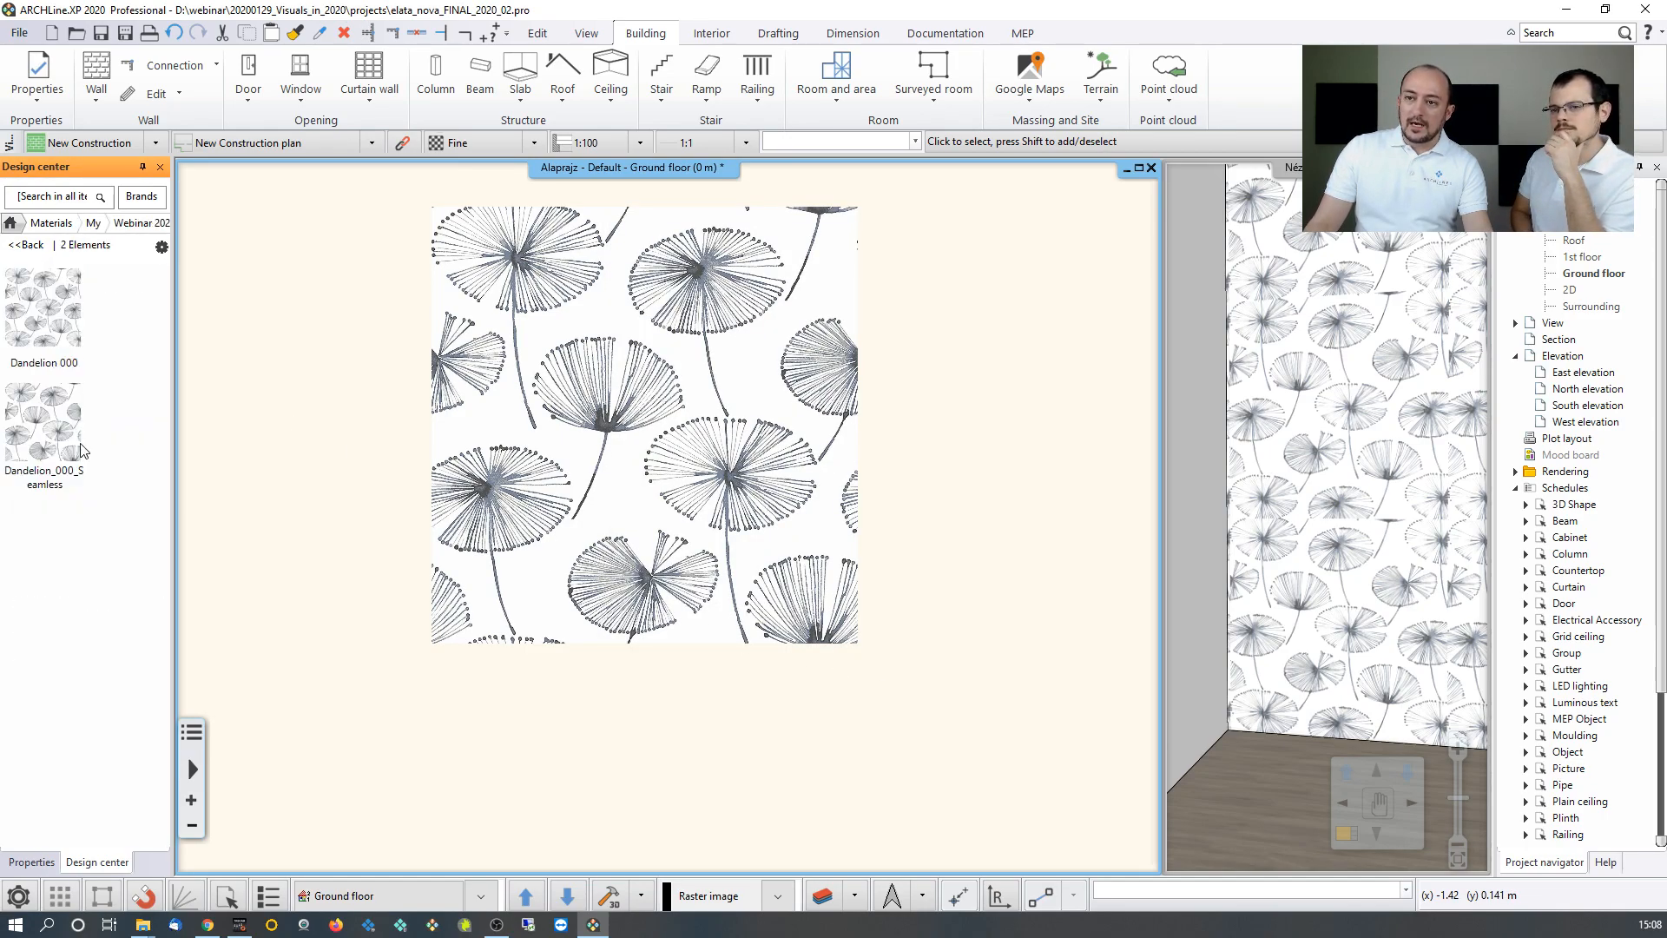
pyautogui.click(78, 446)
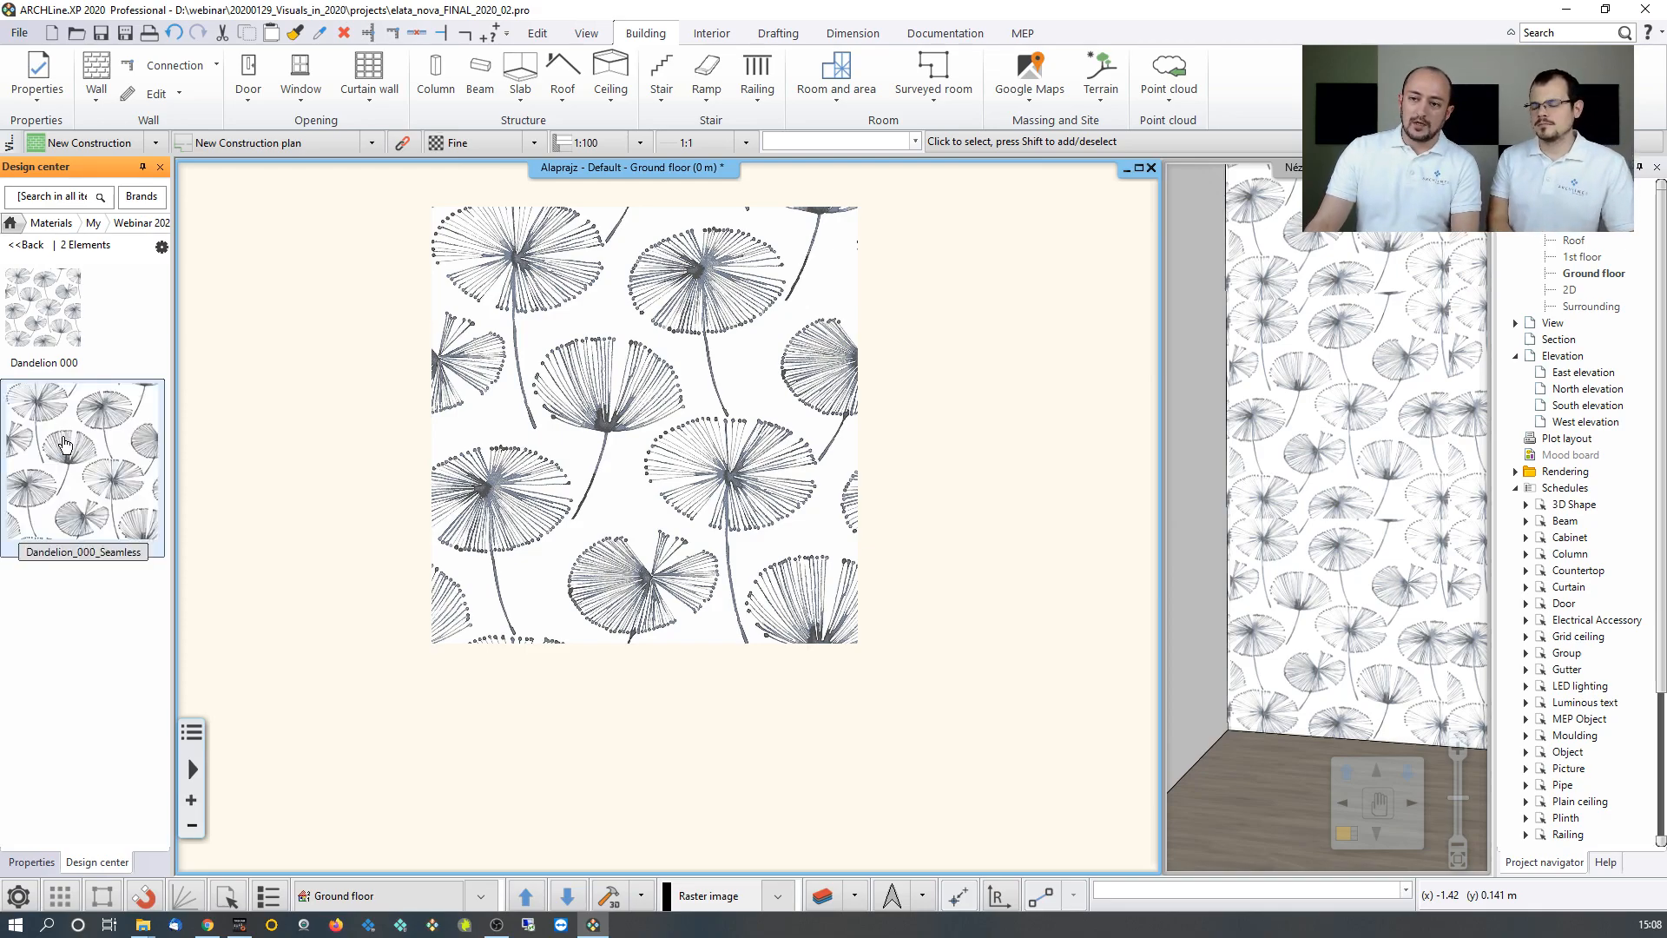
pyautogui.moveTo(121, 457)
pyautogui.mouseDown()
pyautogui.moveTo(1085, 376)
pyautogui.moveTo(1311, 382)
pyautogui.mouseUp()
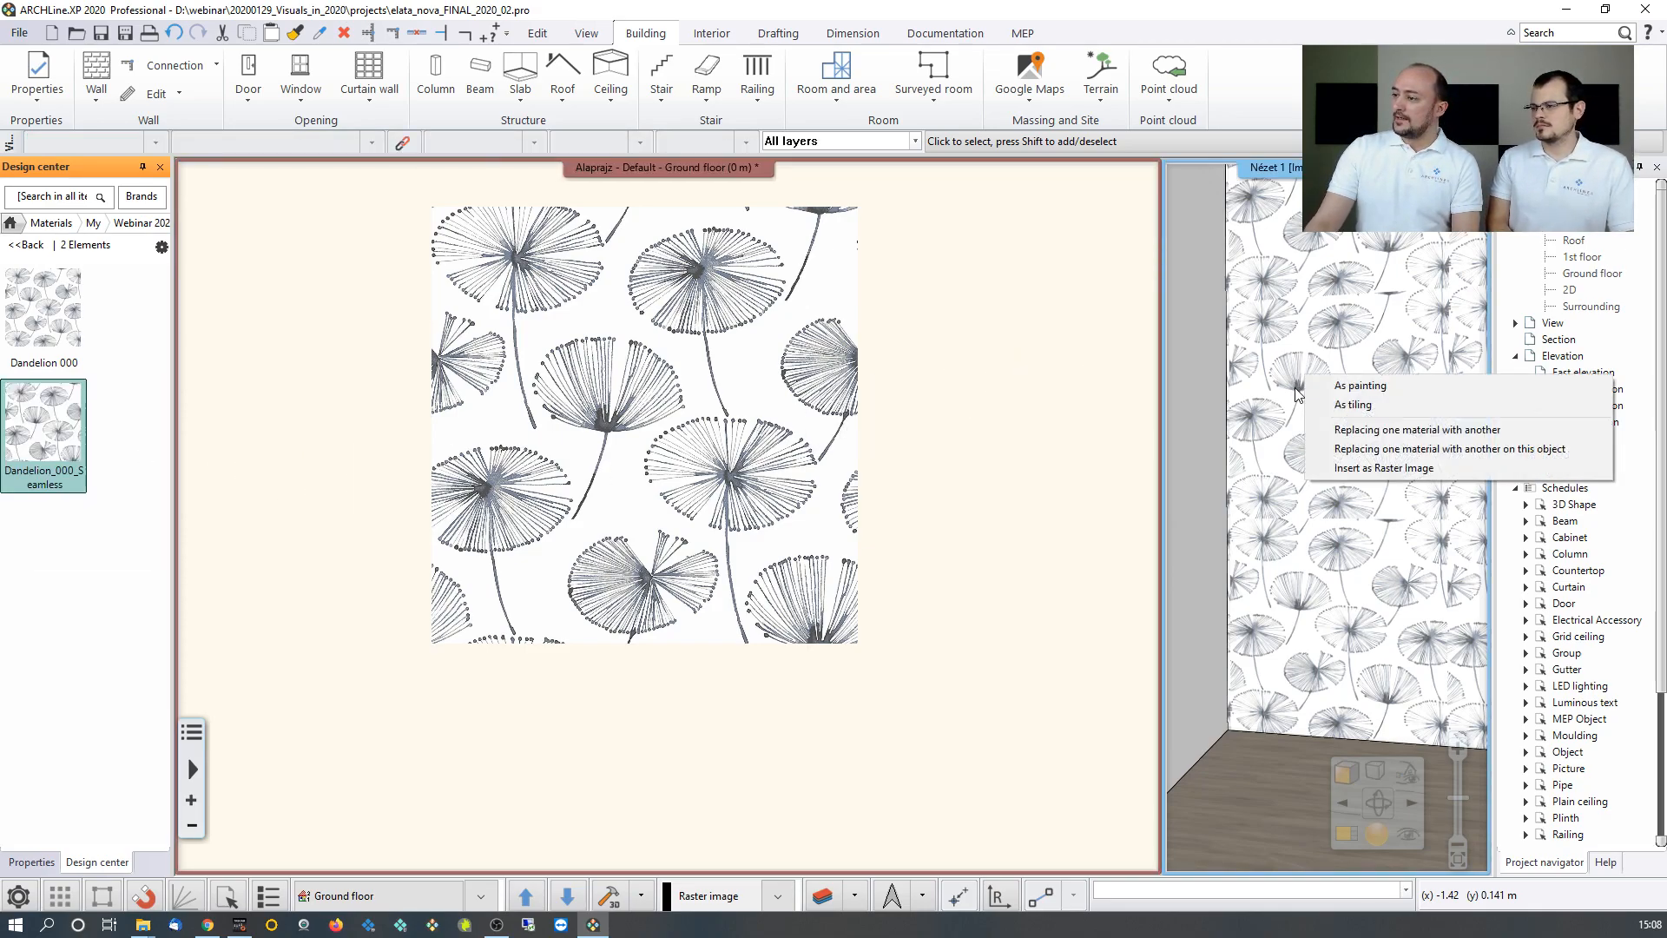
pyautogui.click(1380, 469)
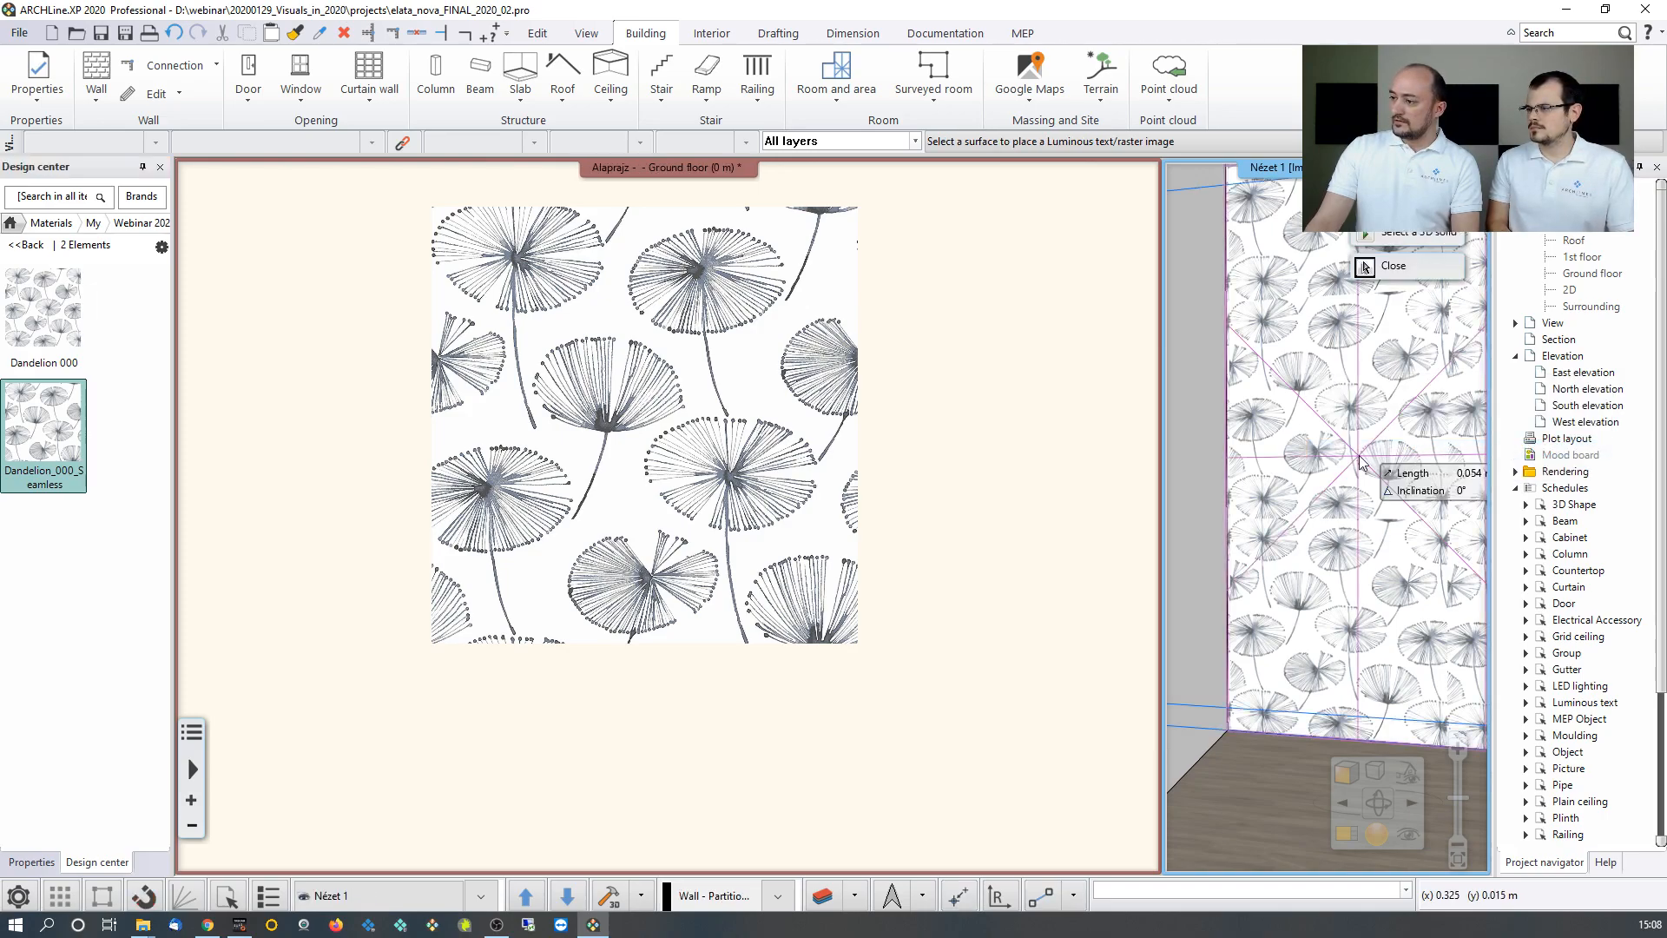
pyautogui.click(1355, 493)
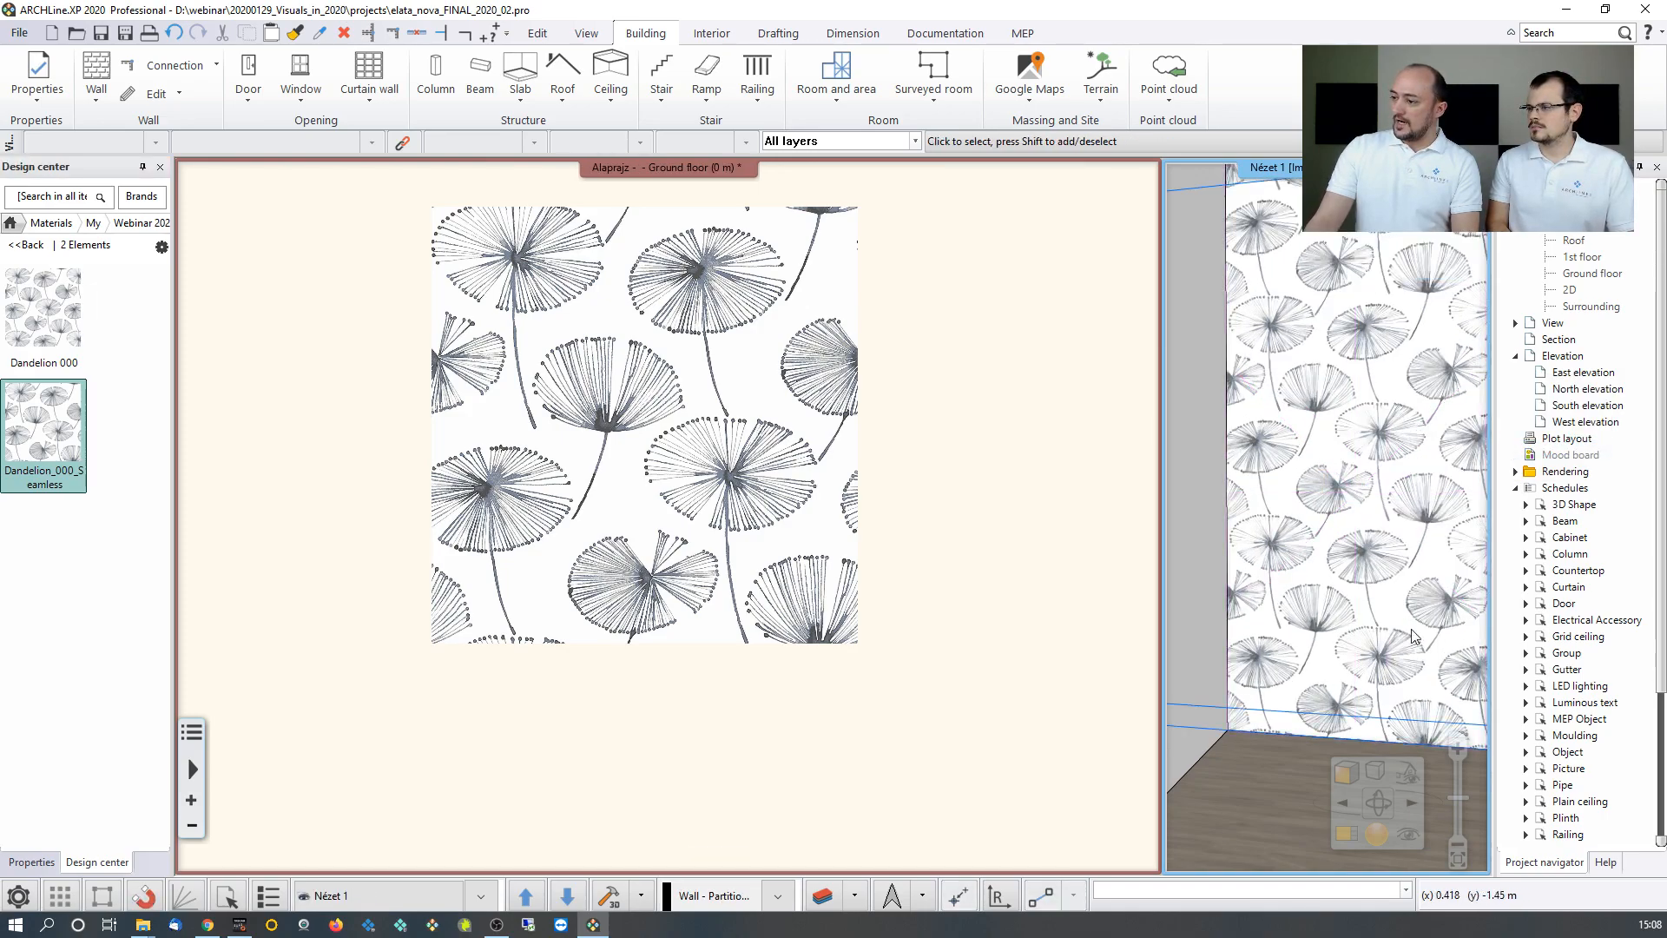
# Replace the left wall's material with Dandelion_000_Seamless in the enlarged 3D view.
pyautogui.click(1347, 834)
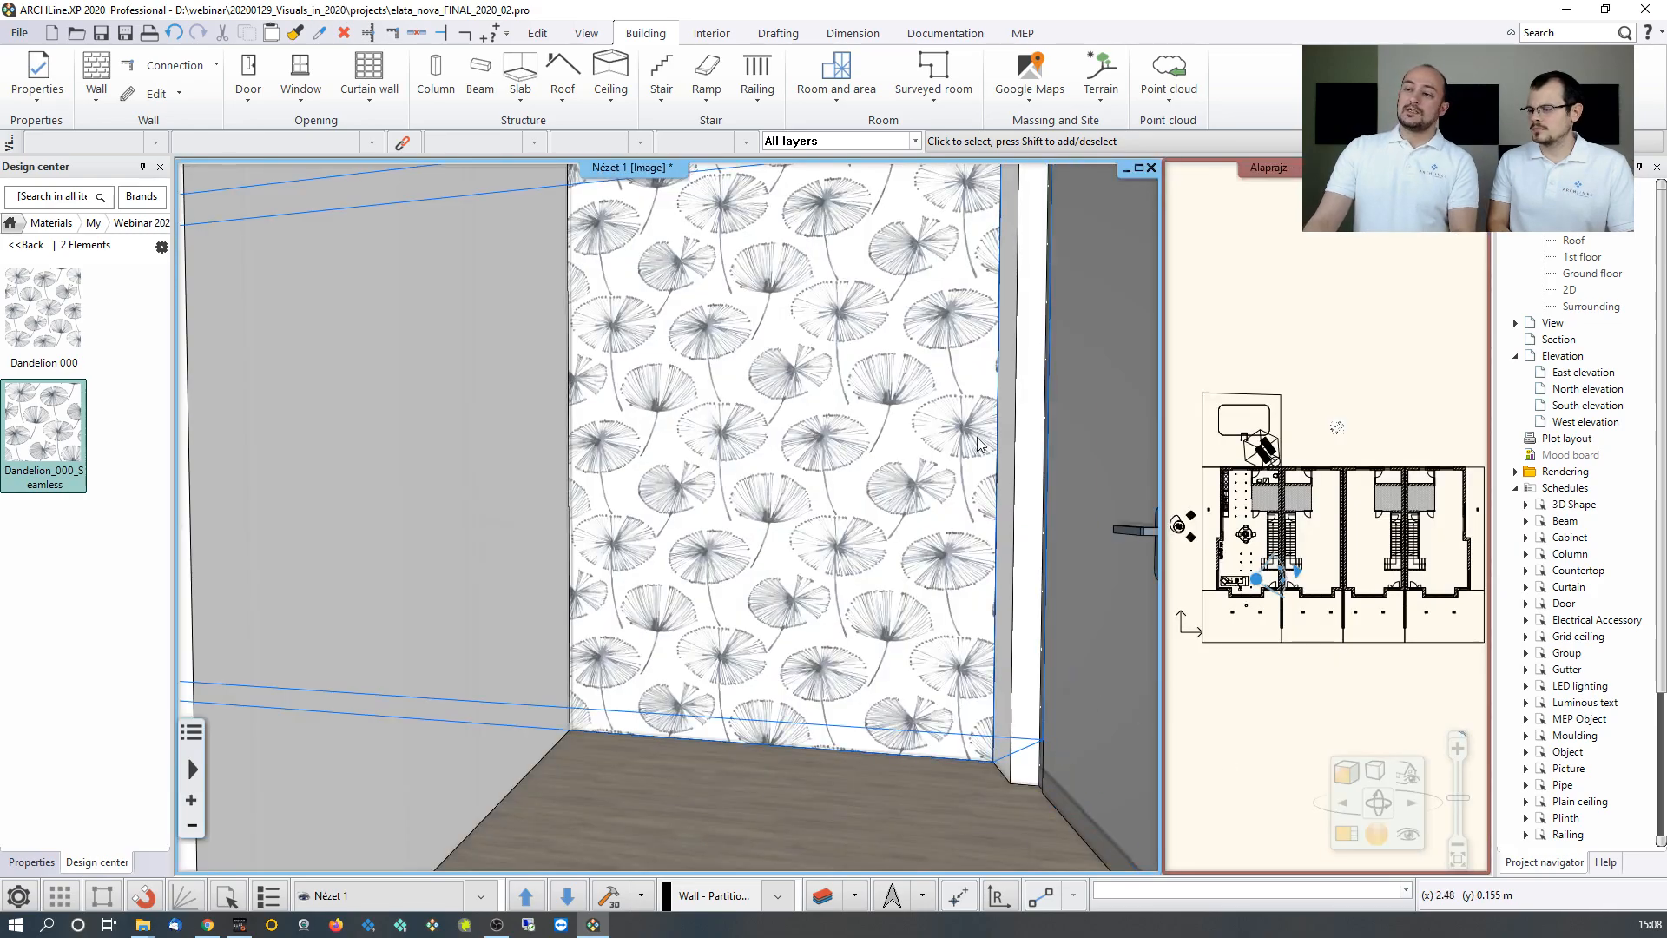
pyautogui.scroll(-1, 781, 448)
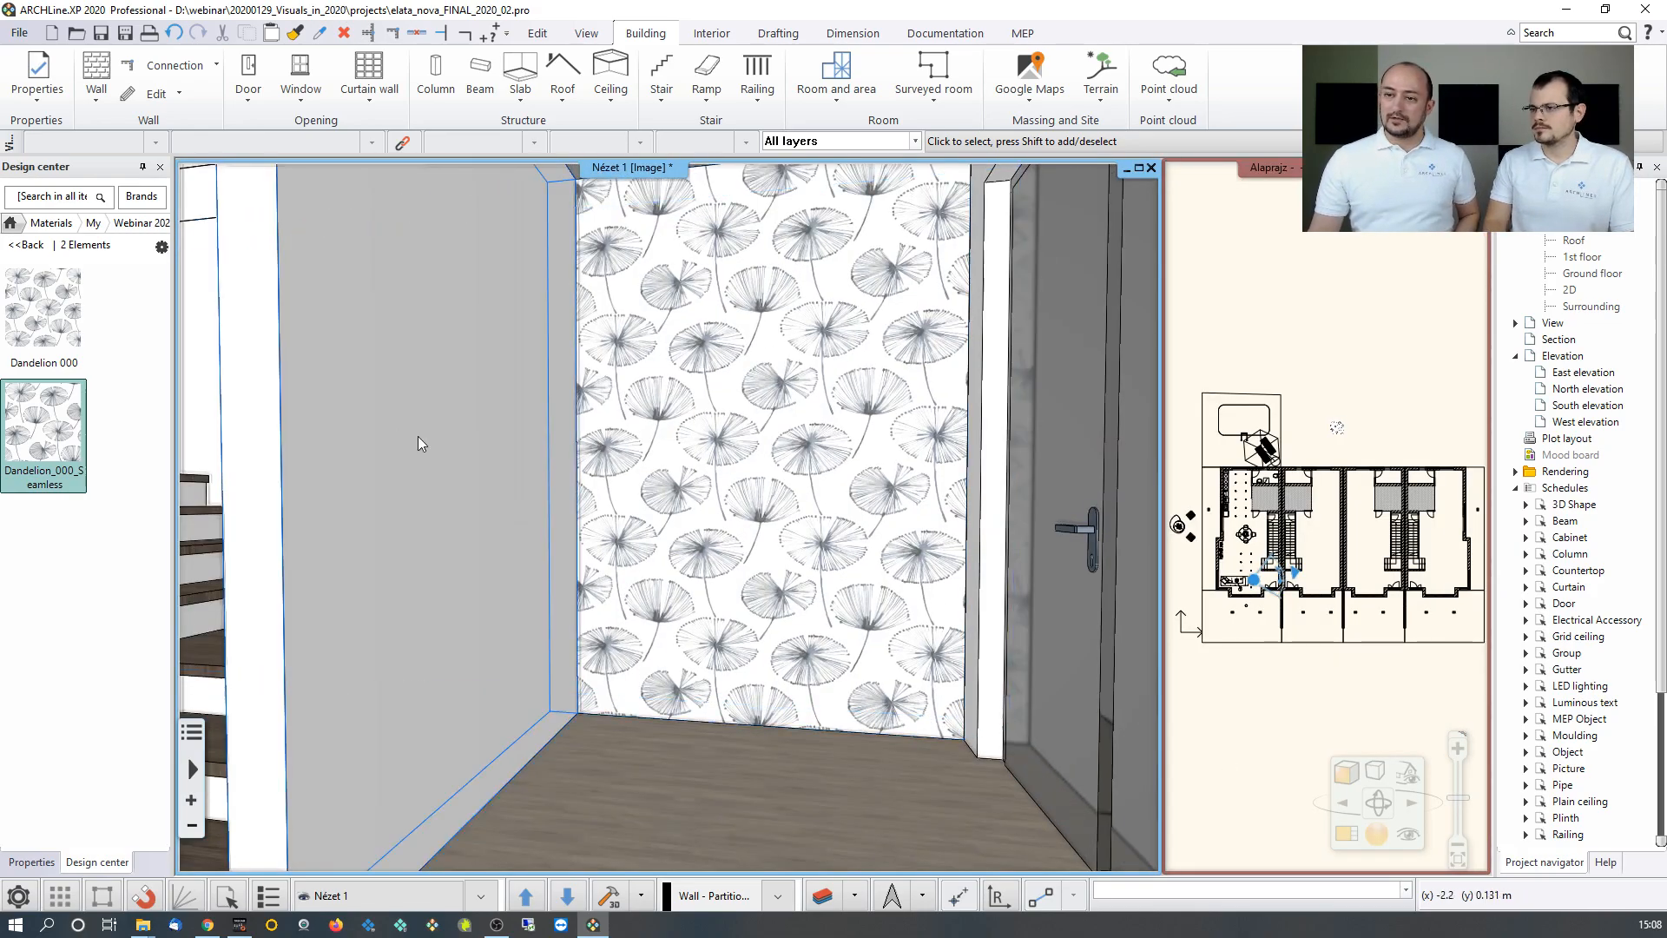
pyautogui.moveTo(42, 460)
pyautogui.moveTo(42, 459); pyautogui.dragTo(415, 420)
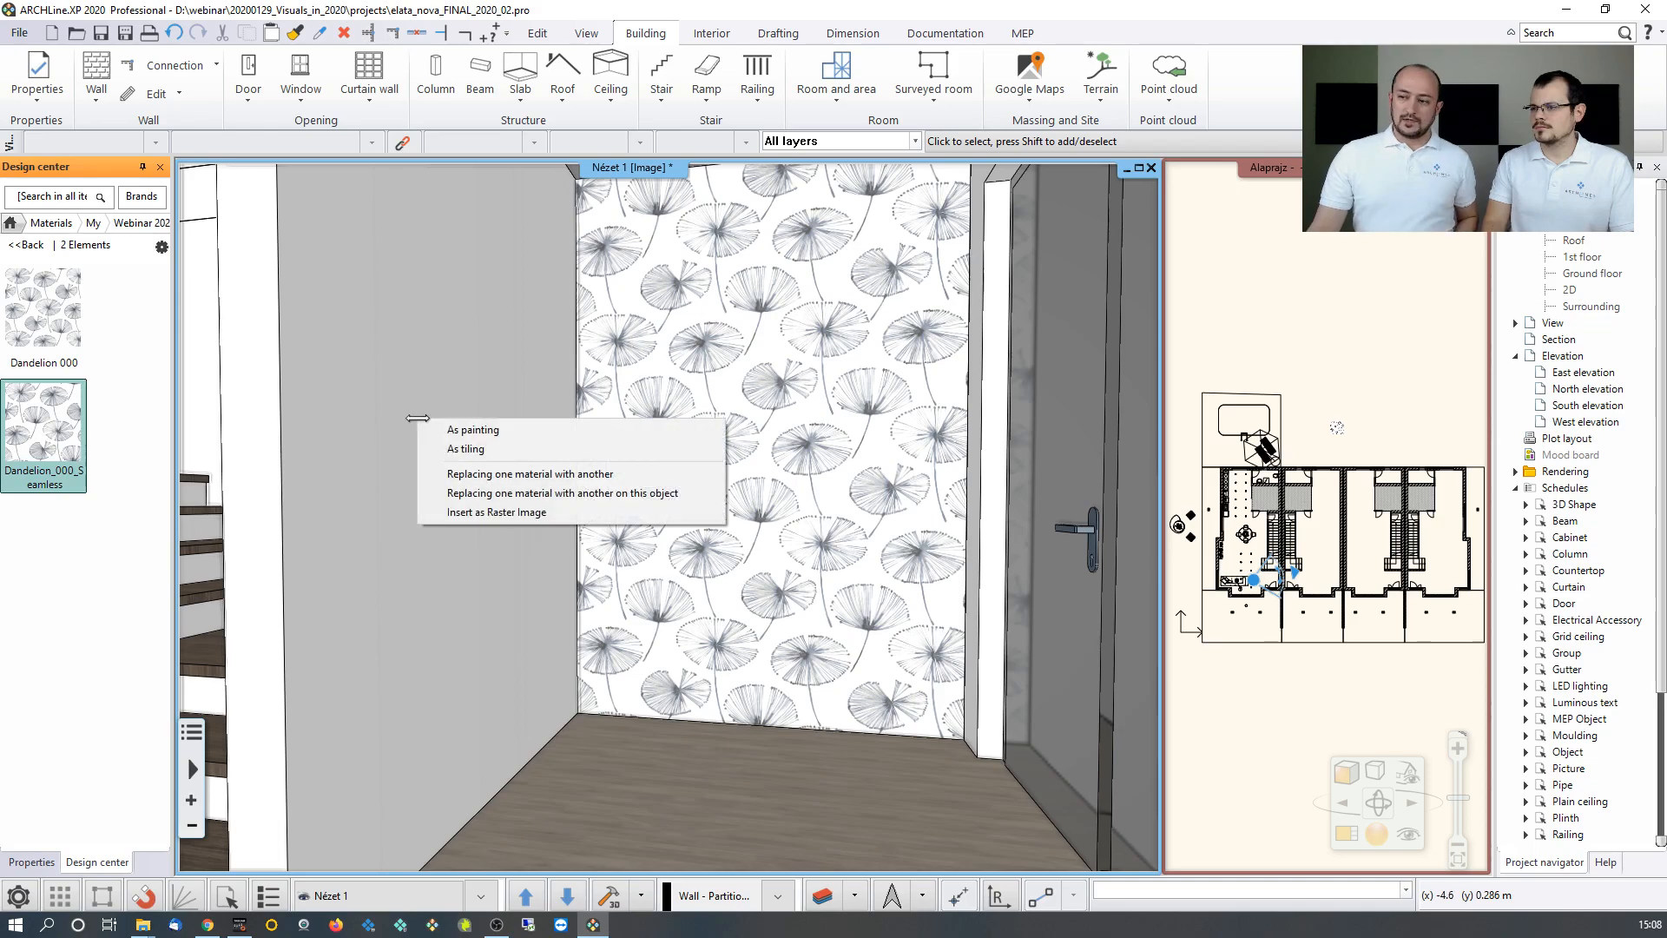
pyautogui.click(453, 493)
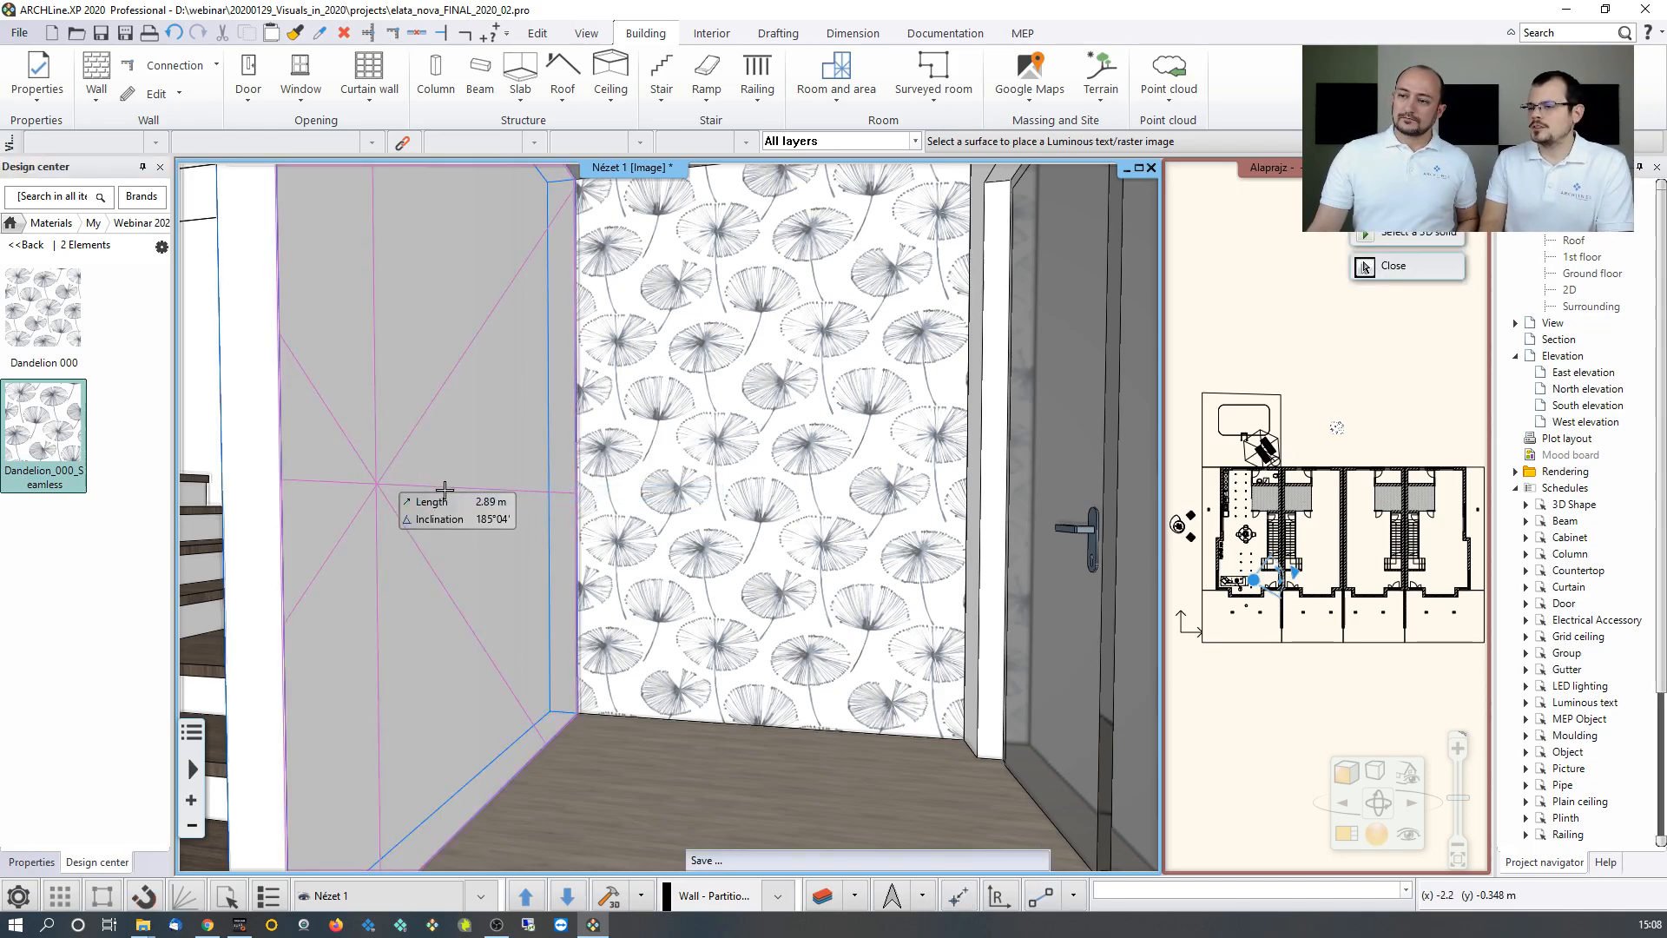
pyautogui.click(441, 489)
pyautogui.scroll(-2, 462, 478)
pyautogui.press('Escape')
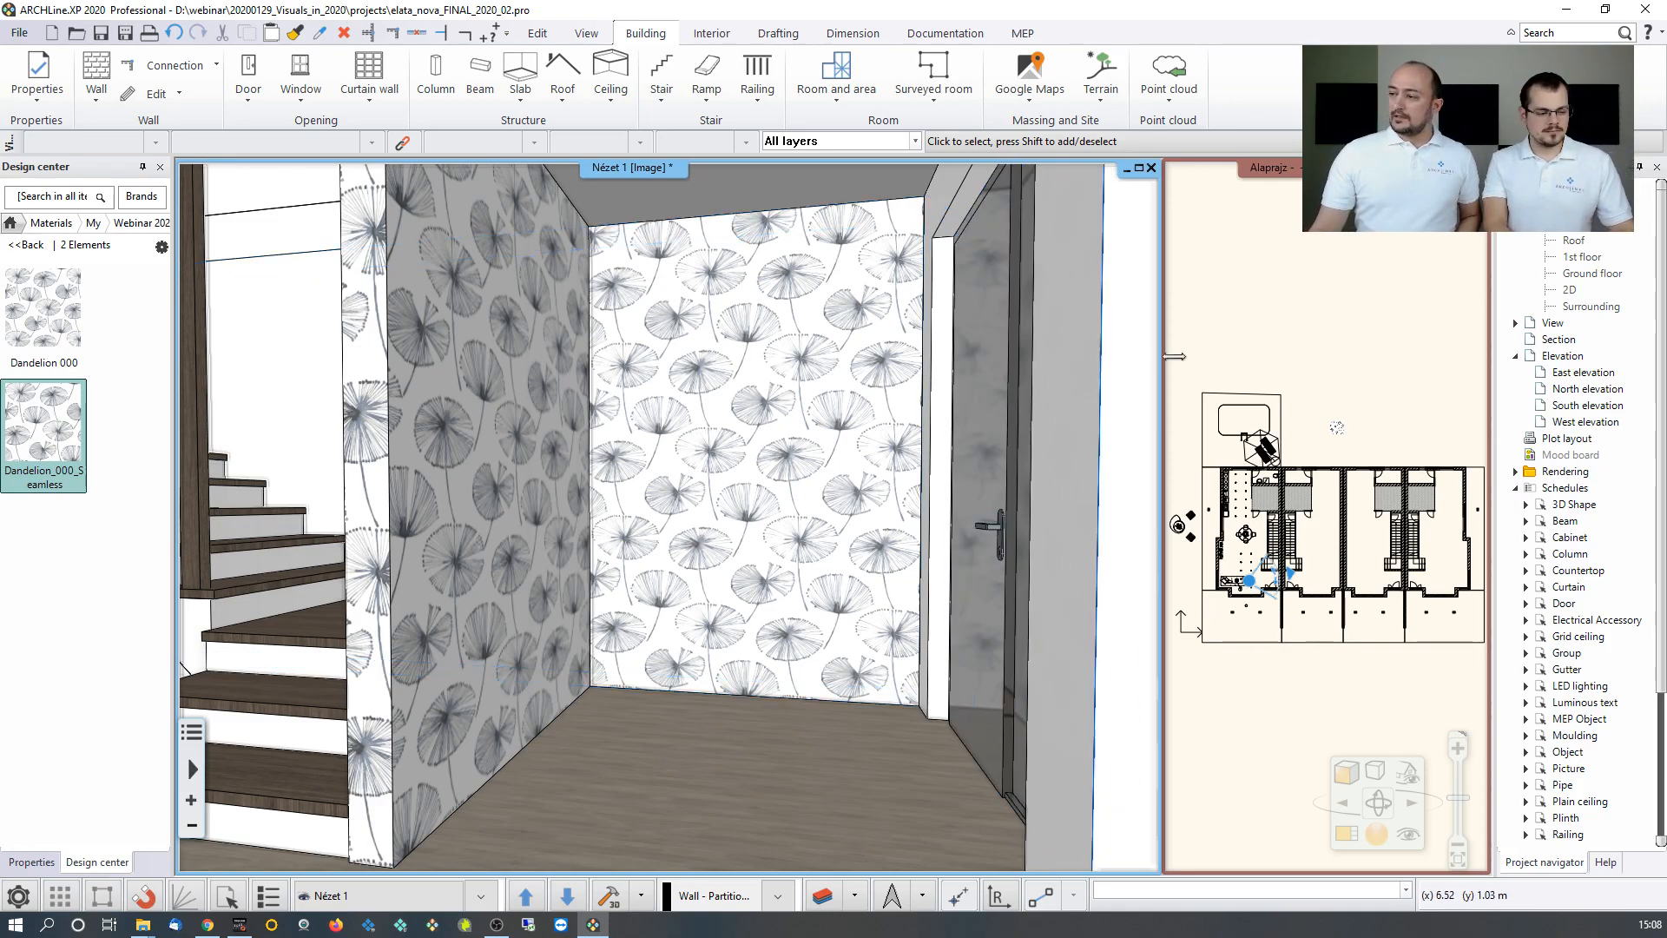
# Recolour the plan's dandelion raster image using the light grey palette colour.
pyautogui.click(1306, 351)
pyautogui.scroll(3, 1321, 369)
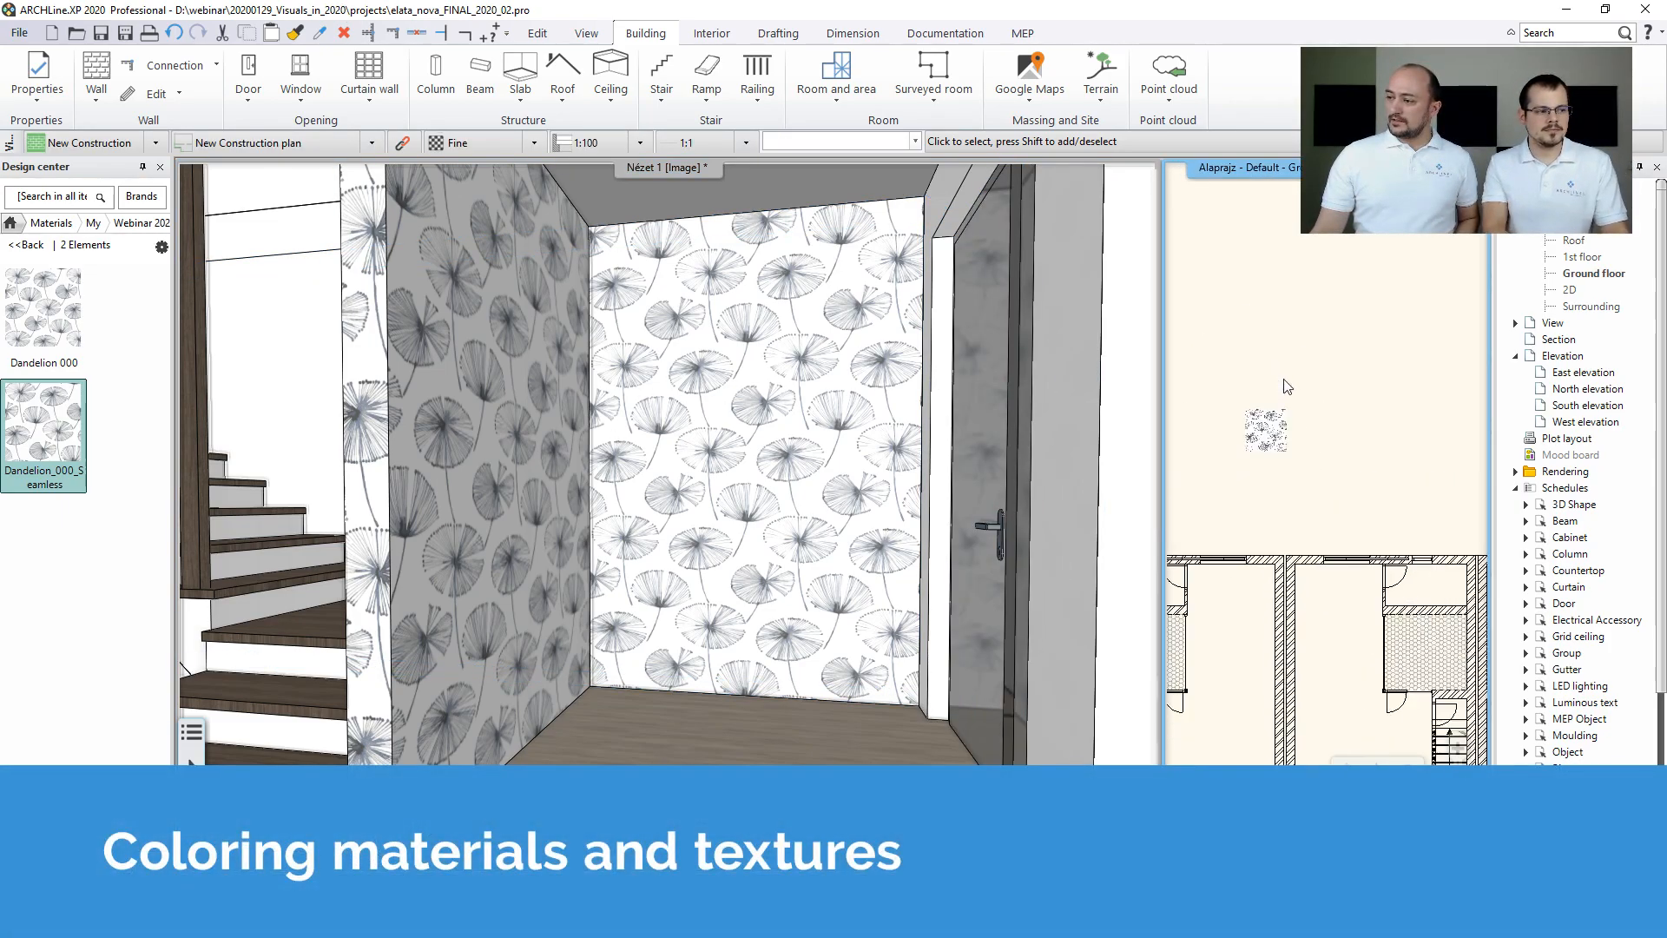
pyautogui.scroll(2, 1276, 452)
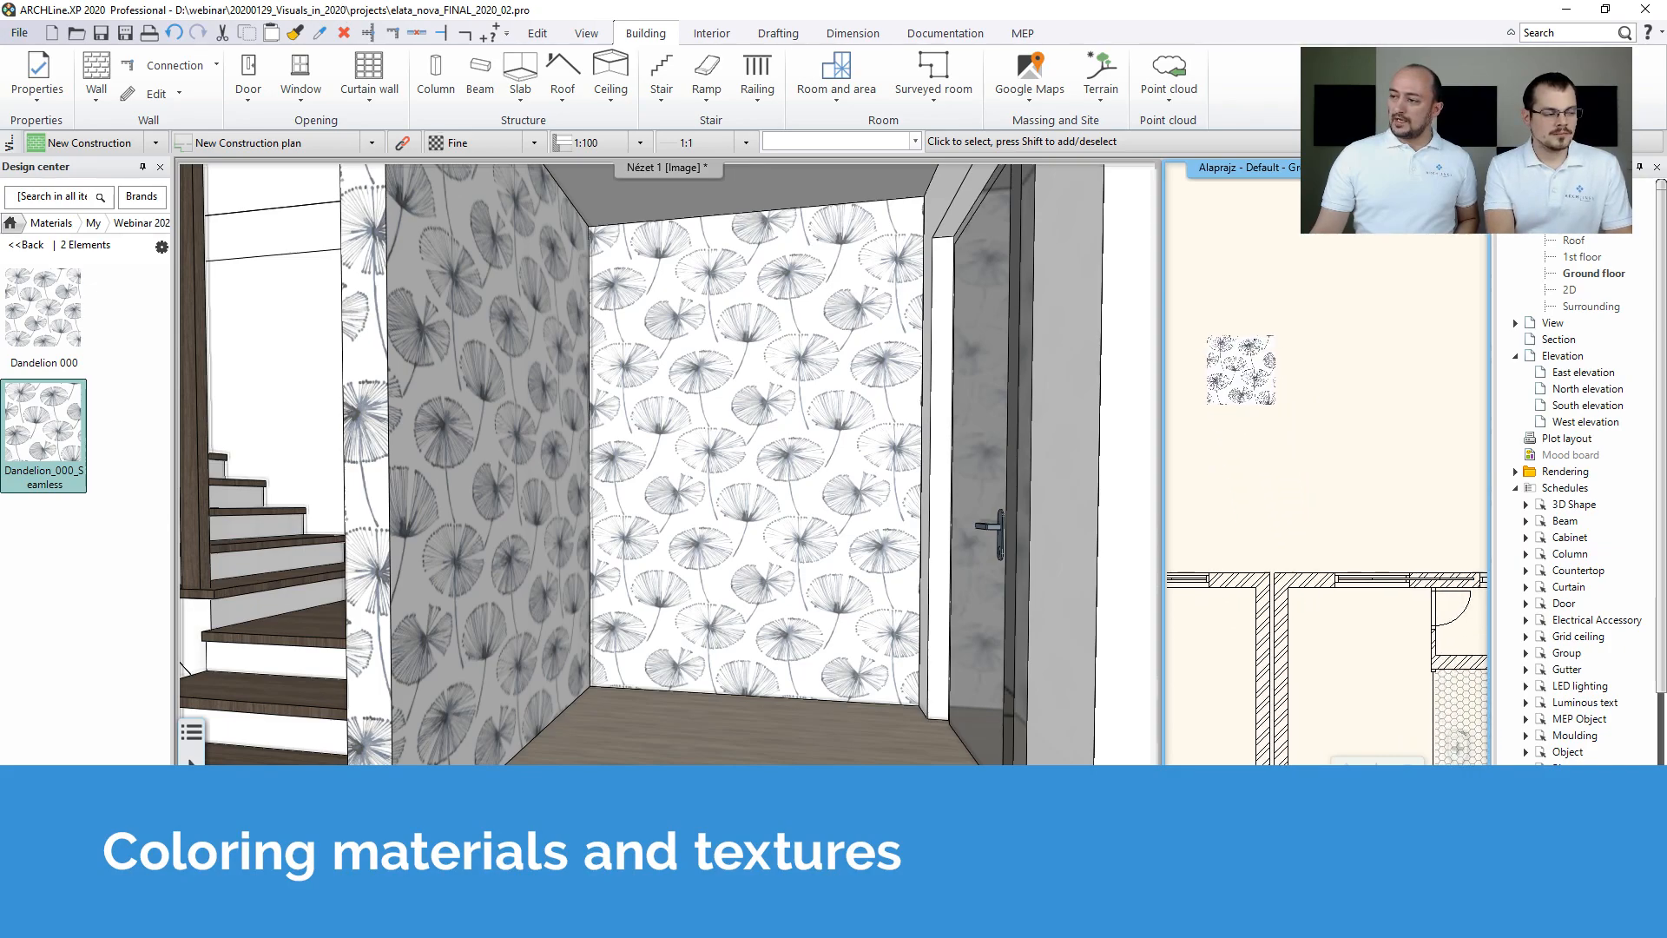
pyautogui.rightClick(1247, 374)
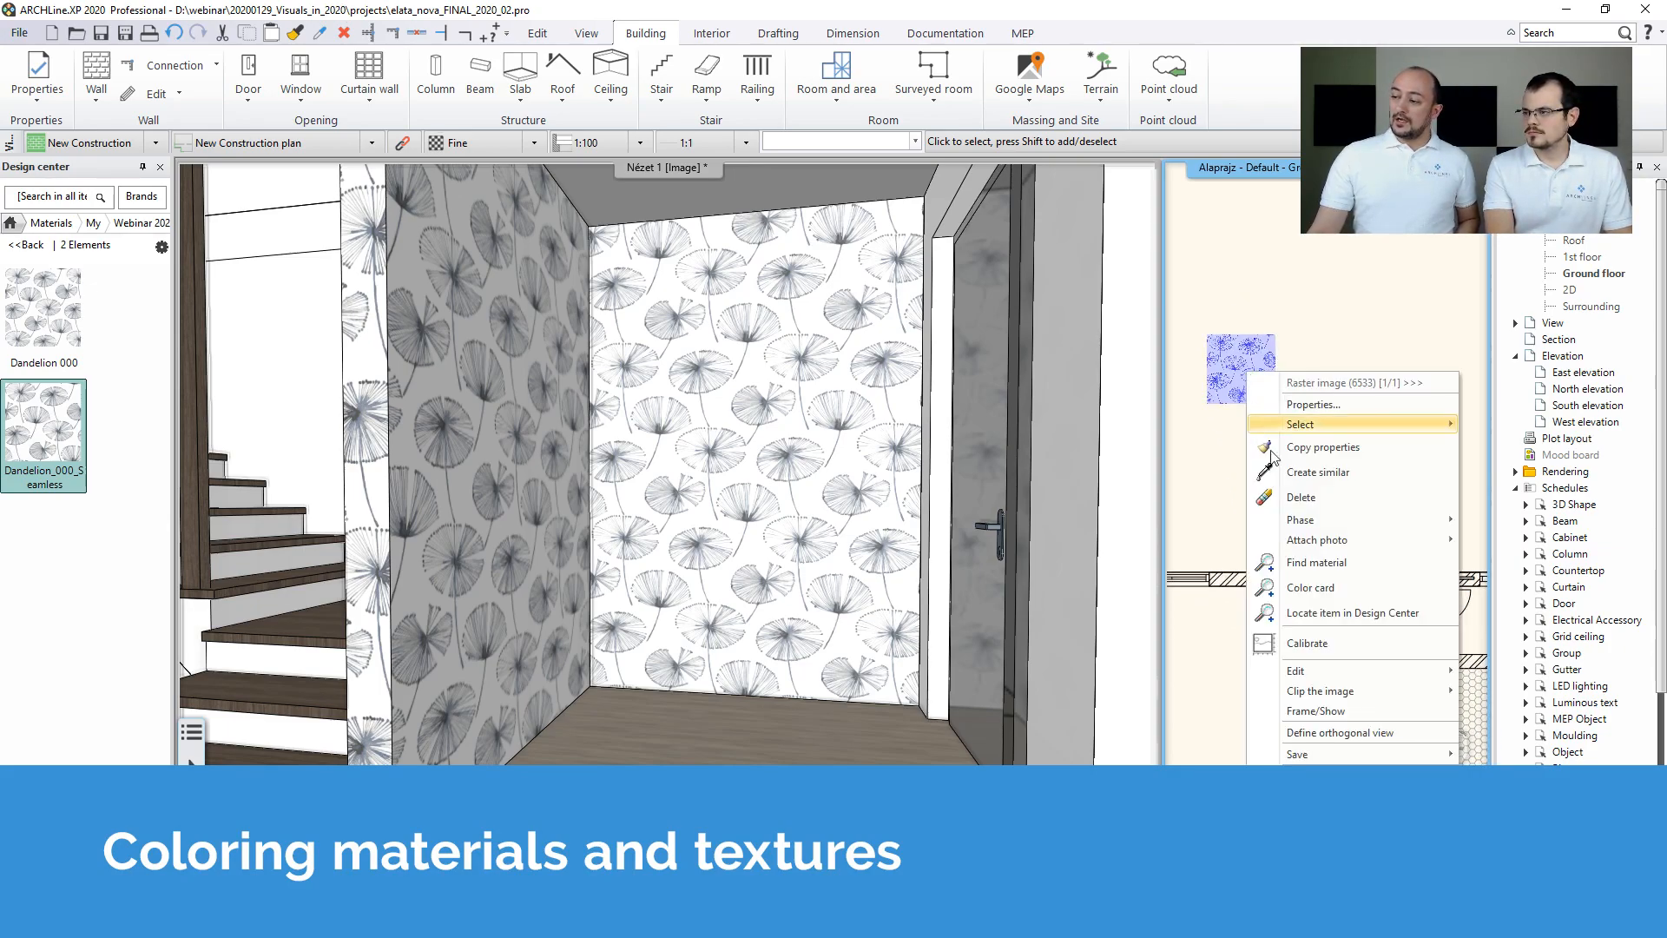
pyautogui.moveTo(1301, 675)
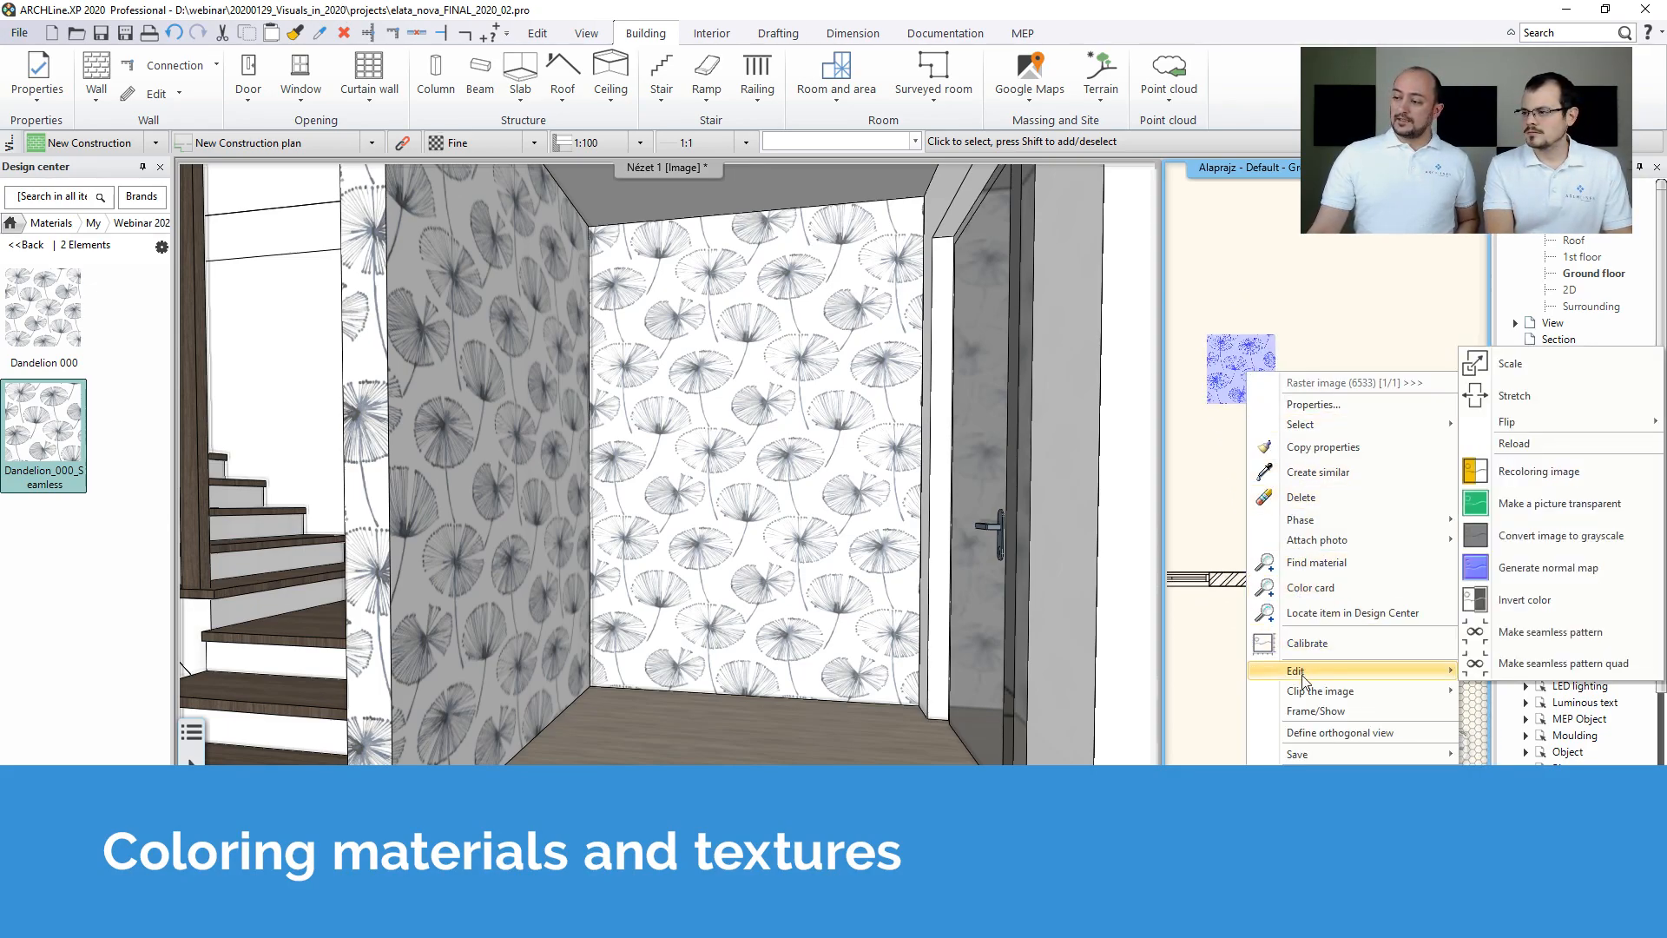
pyautogui.click(1543, 473)
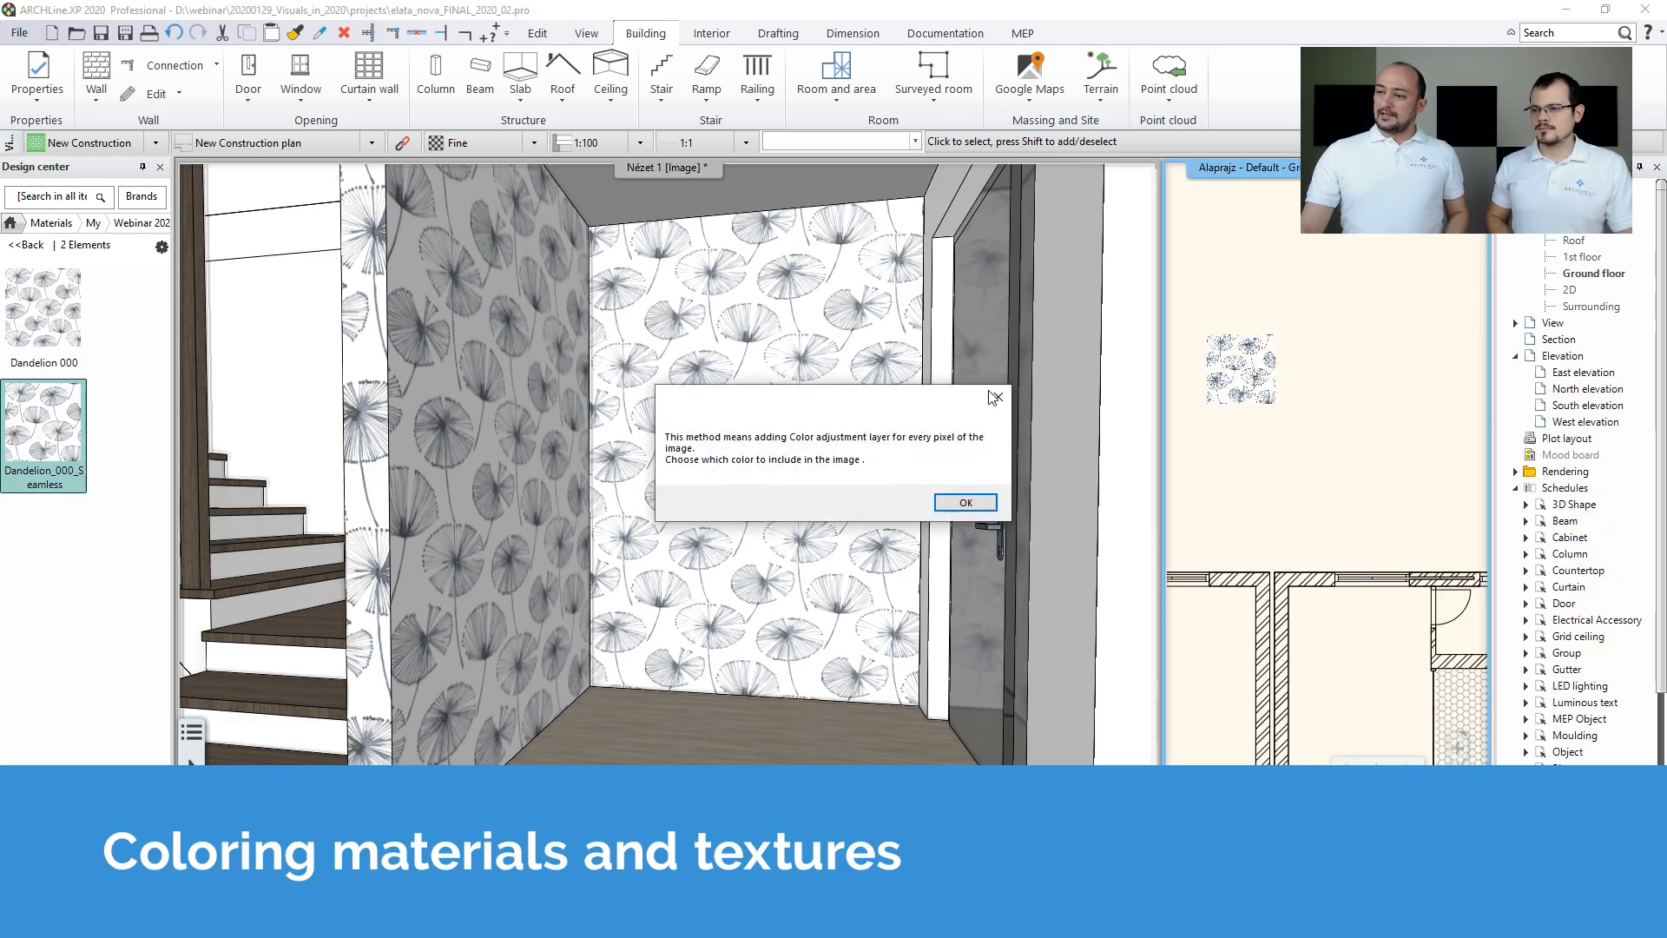
pyautogui.click(965, 503)
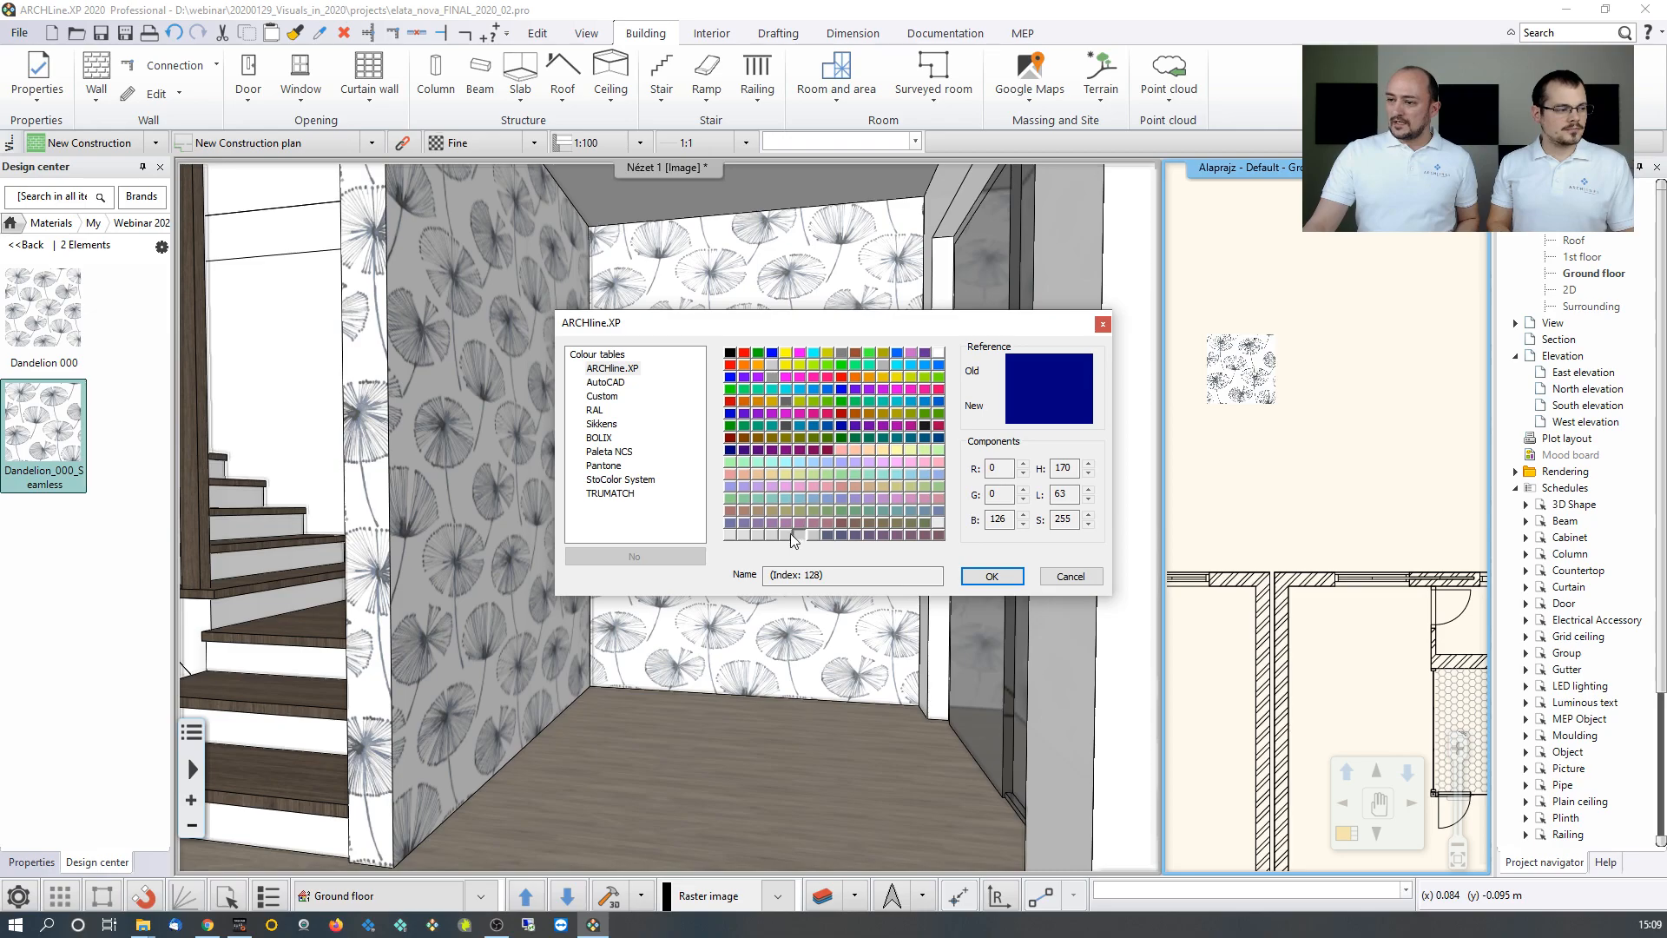
pyautogui.click(793, 533)
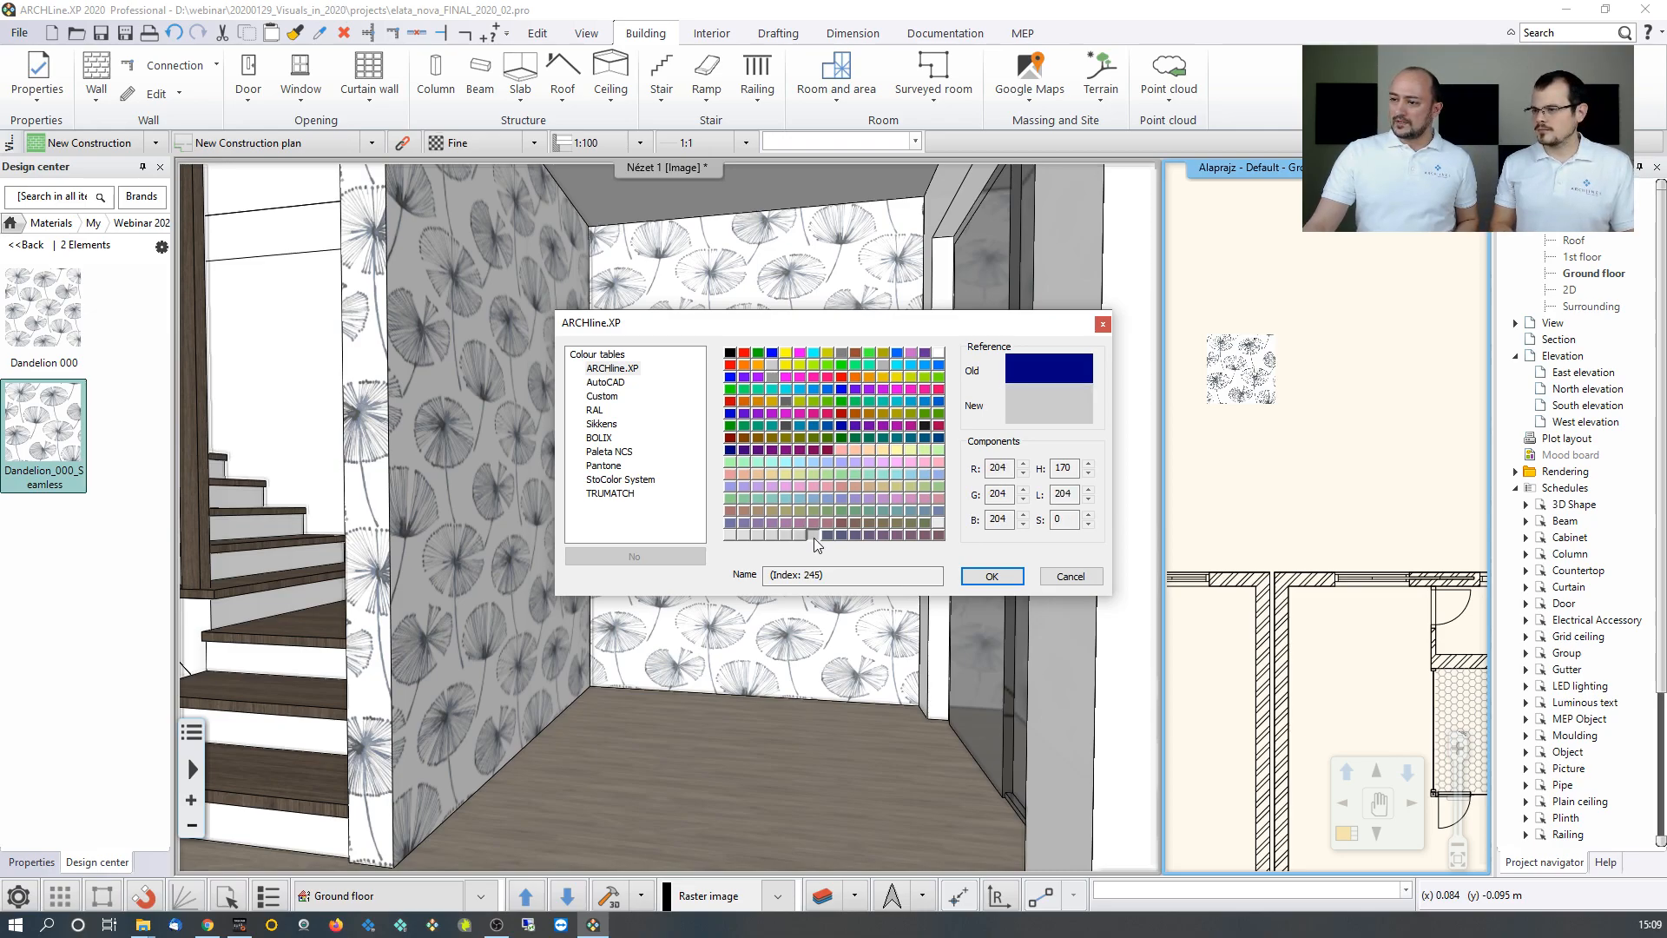
pyautogui.click(998, 577)
pyautogui.scroll(2, 1259, 415)
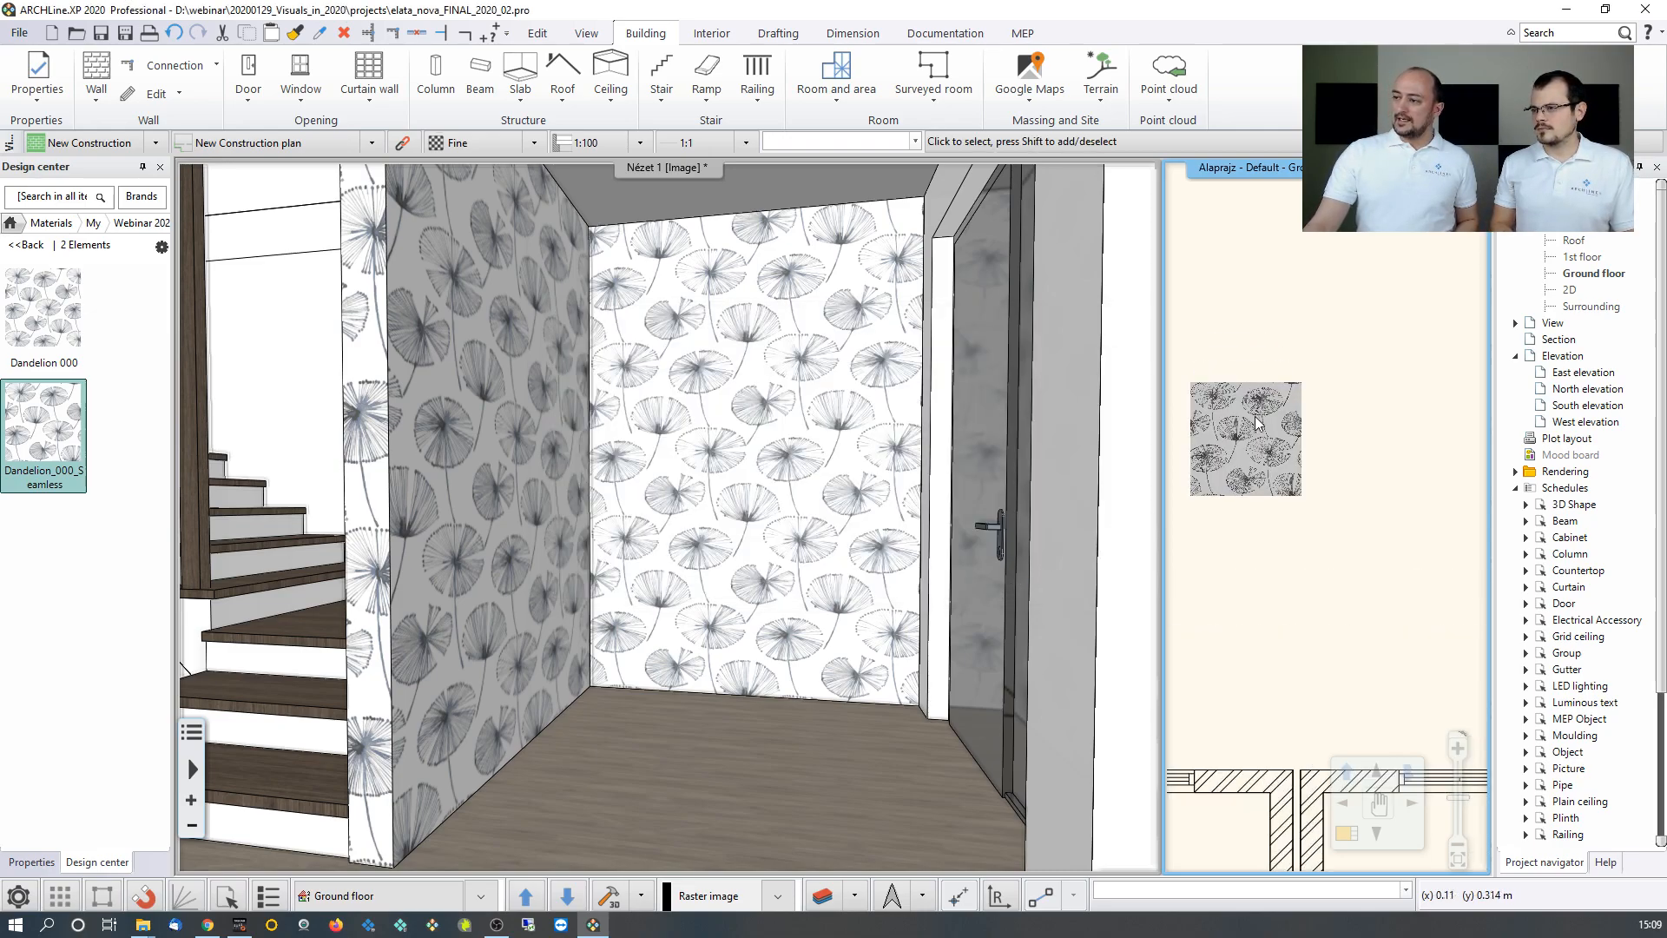
# Orbit the 3D view left toward the staircase, dining table and wood-tiled floor.
pyautogui.scroll(3, 1256, 413)
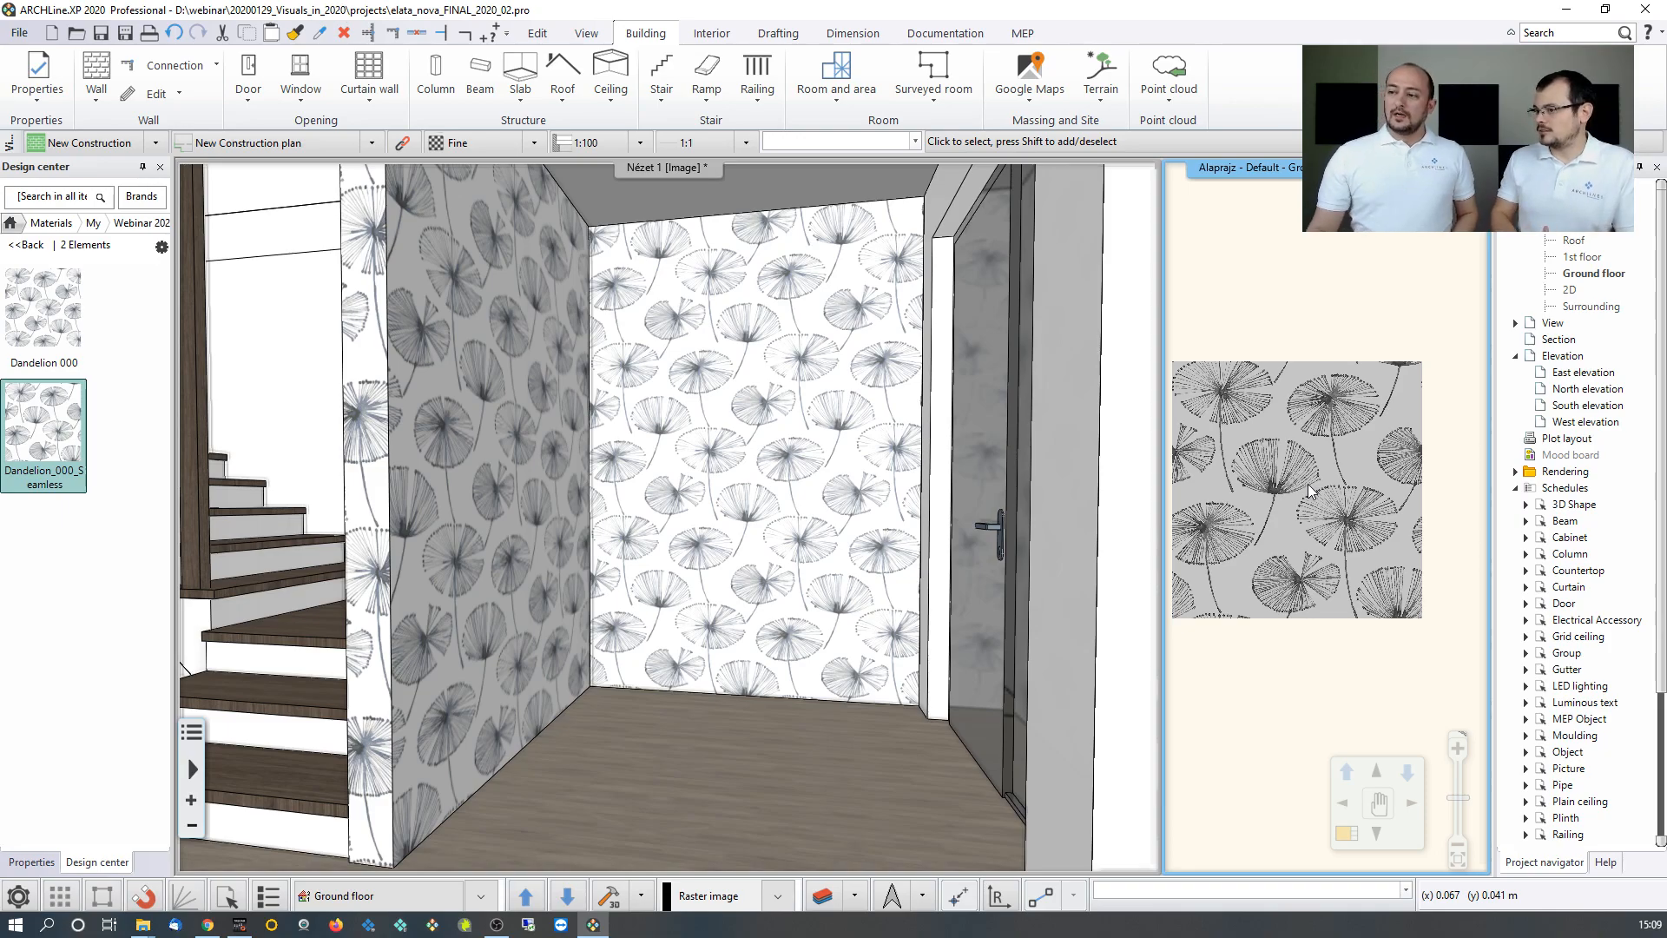
pyautogui.click(723, 557)
pyautogui.moveTo(718, 562); pyautogui.dragTo(384, 659, button='middle')
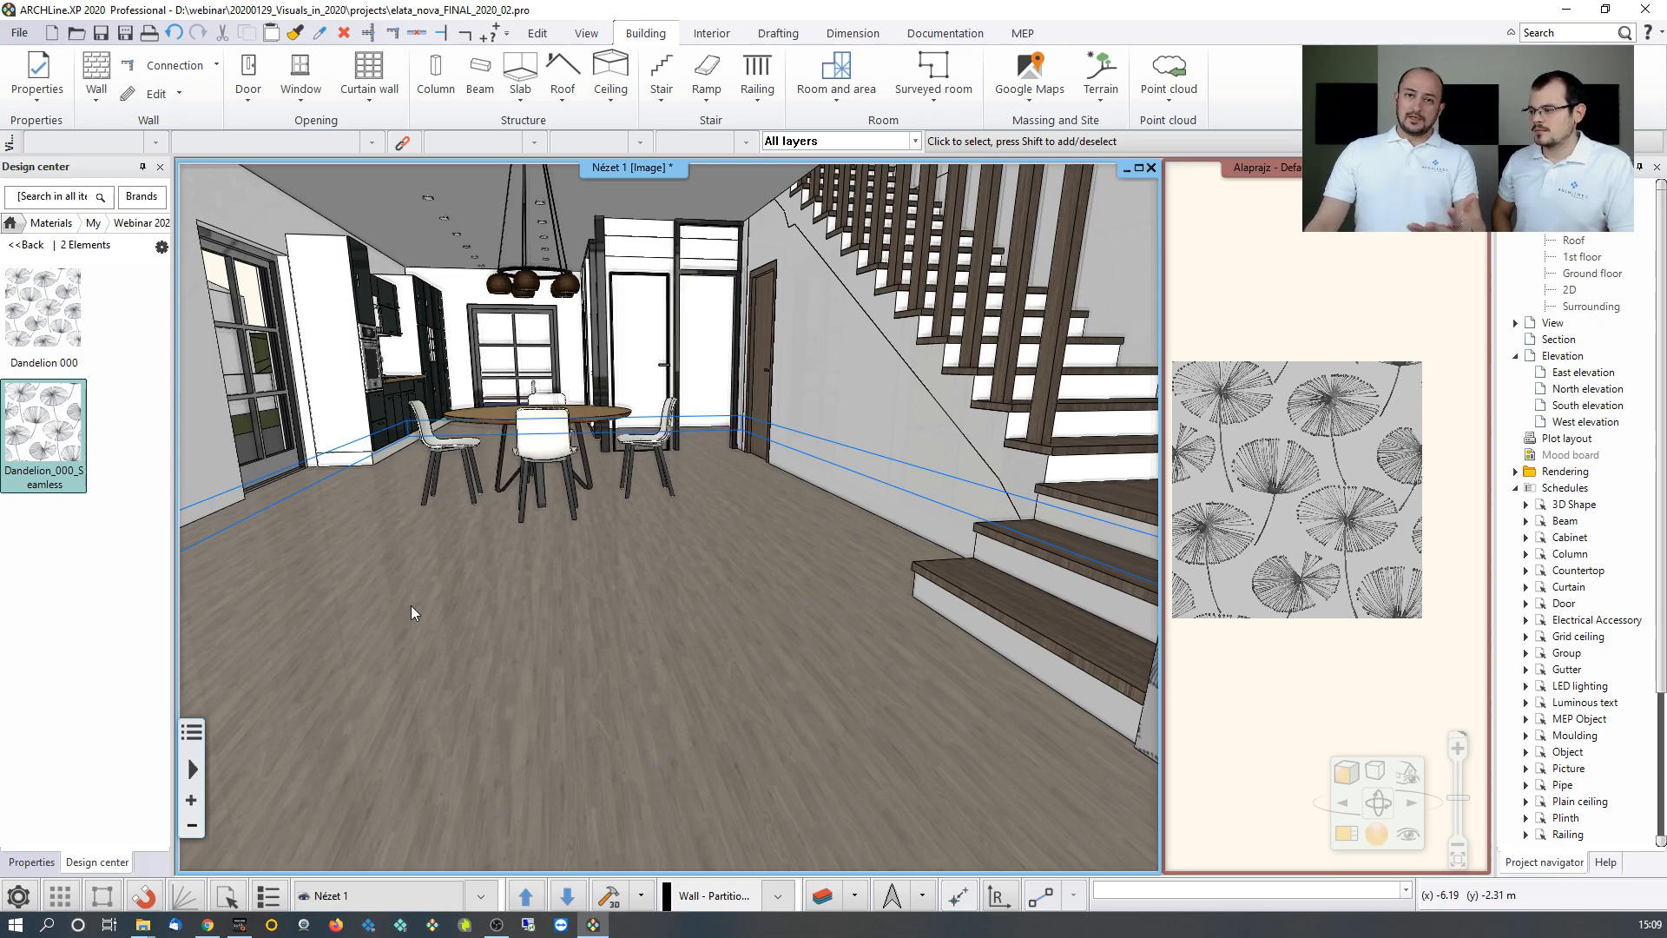
pyautogui.rightClick(411, 612)
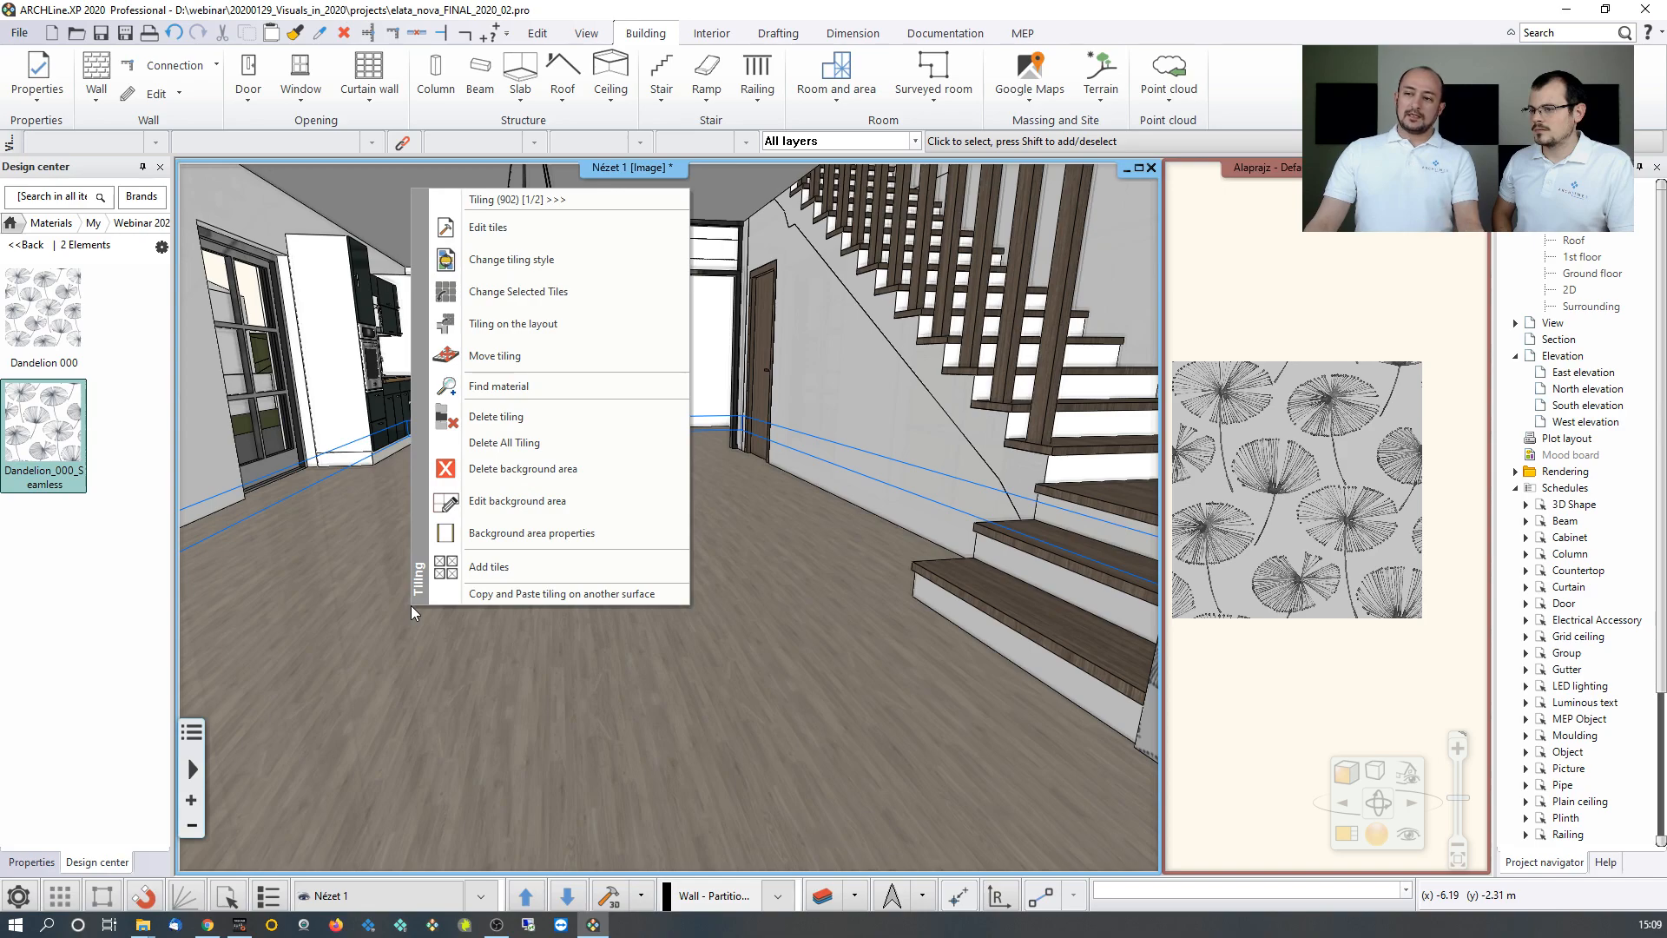
# Look up the floor's material, showing the EGGER-White-Corton-Oak 1.35 m × 0.477 m parquet details.
pyautogui.click(498, 385)
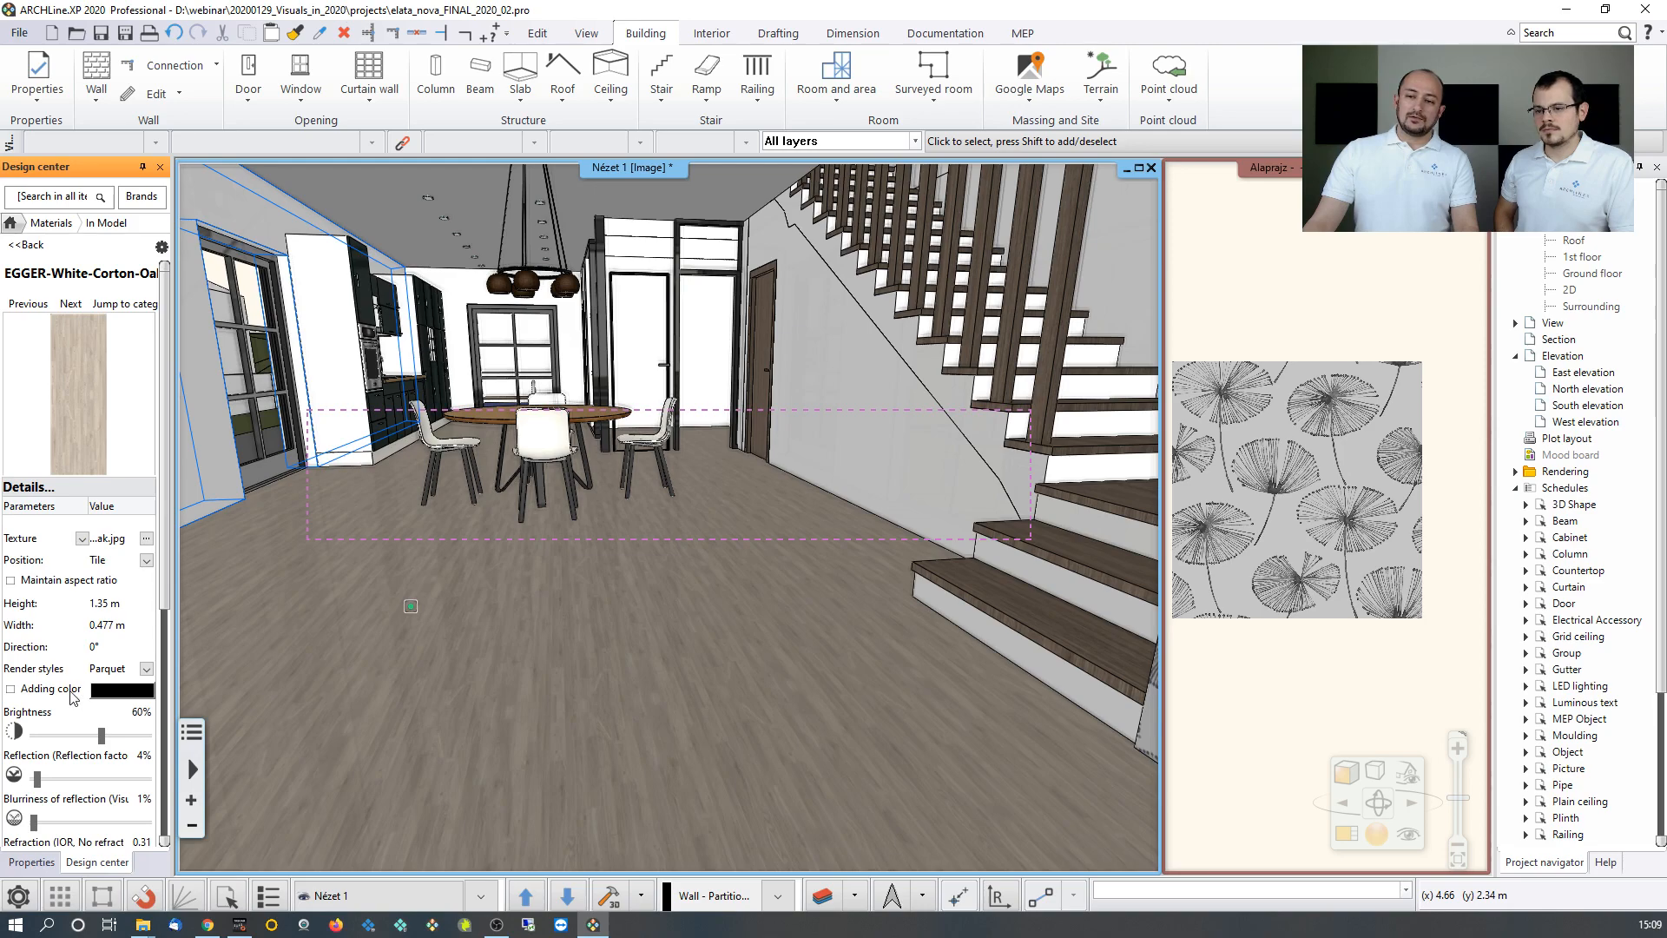
# Add a RAL 1001 Beige tint to the oak floor material.
pyautogui.click(11, 691)
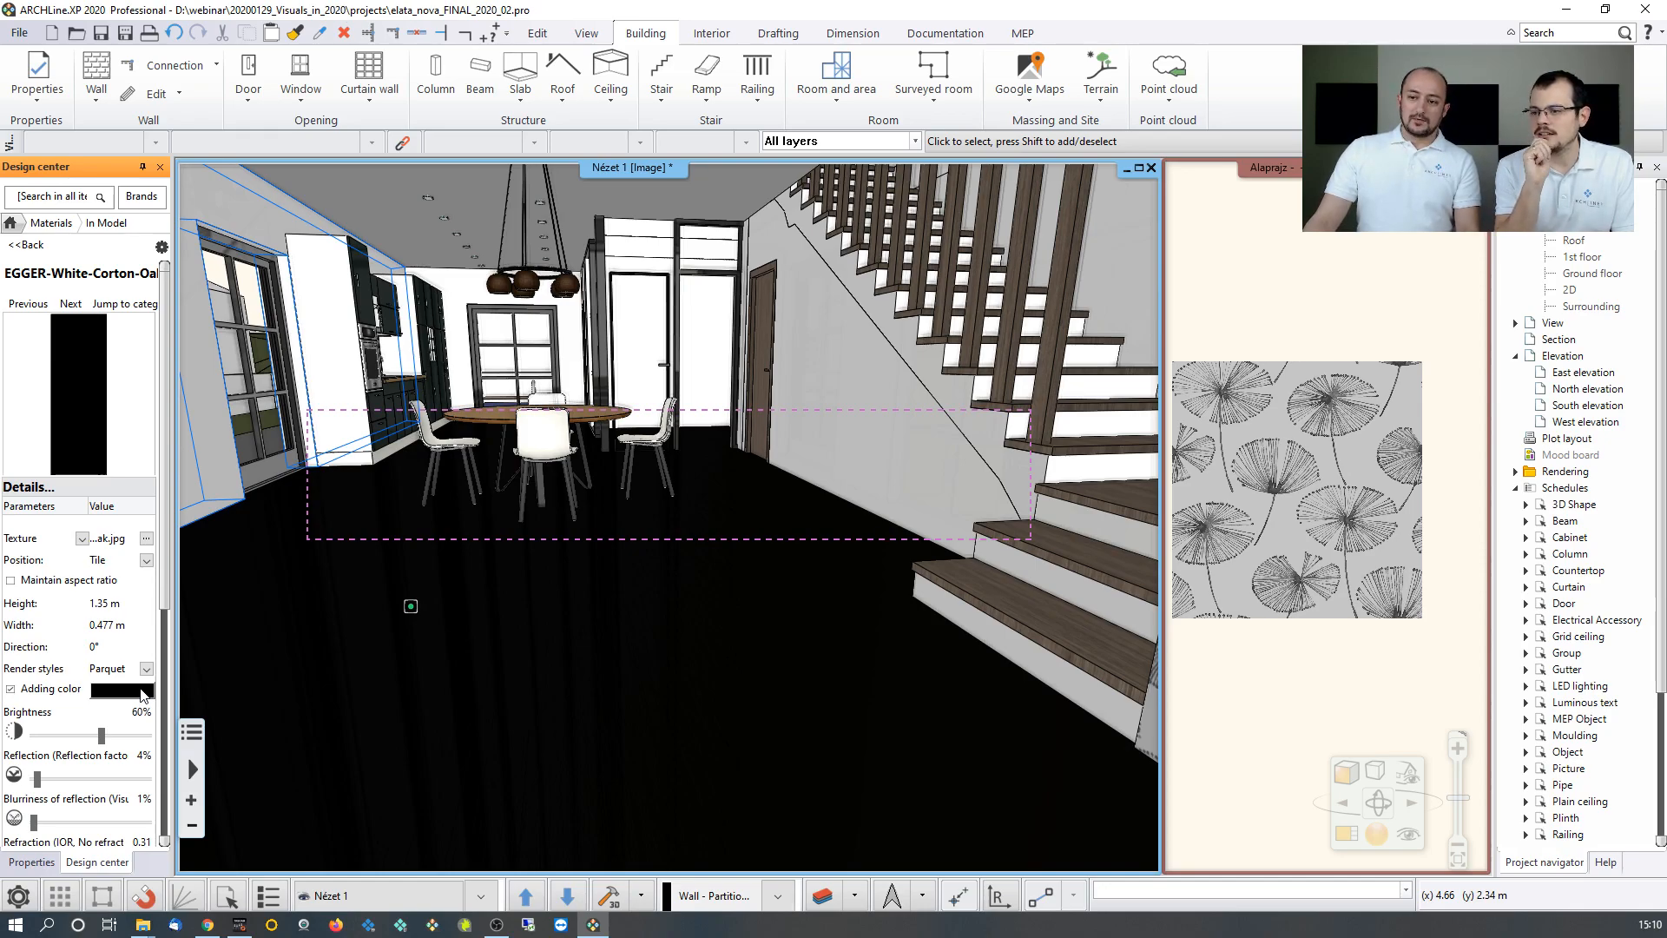
pyautogui.click(142, 694)
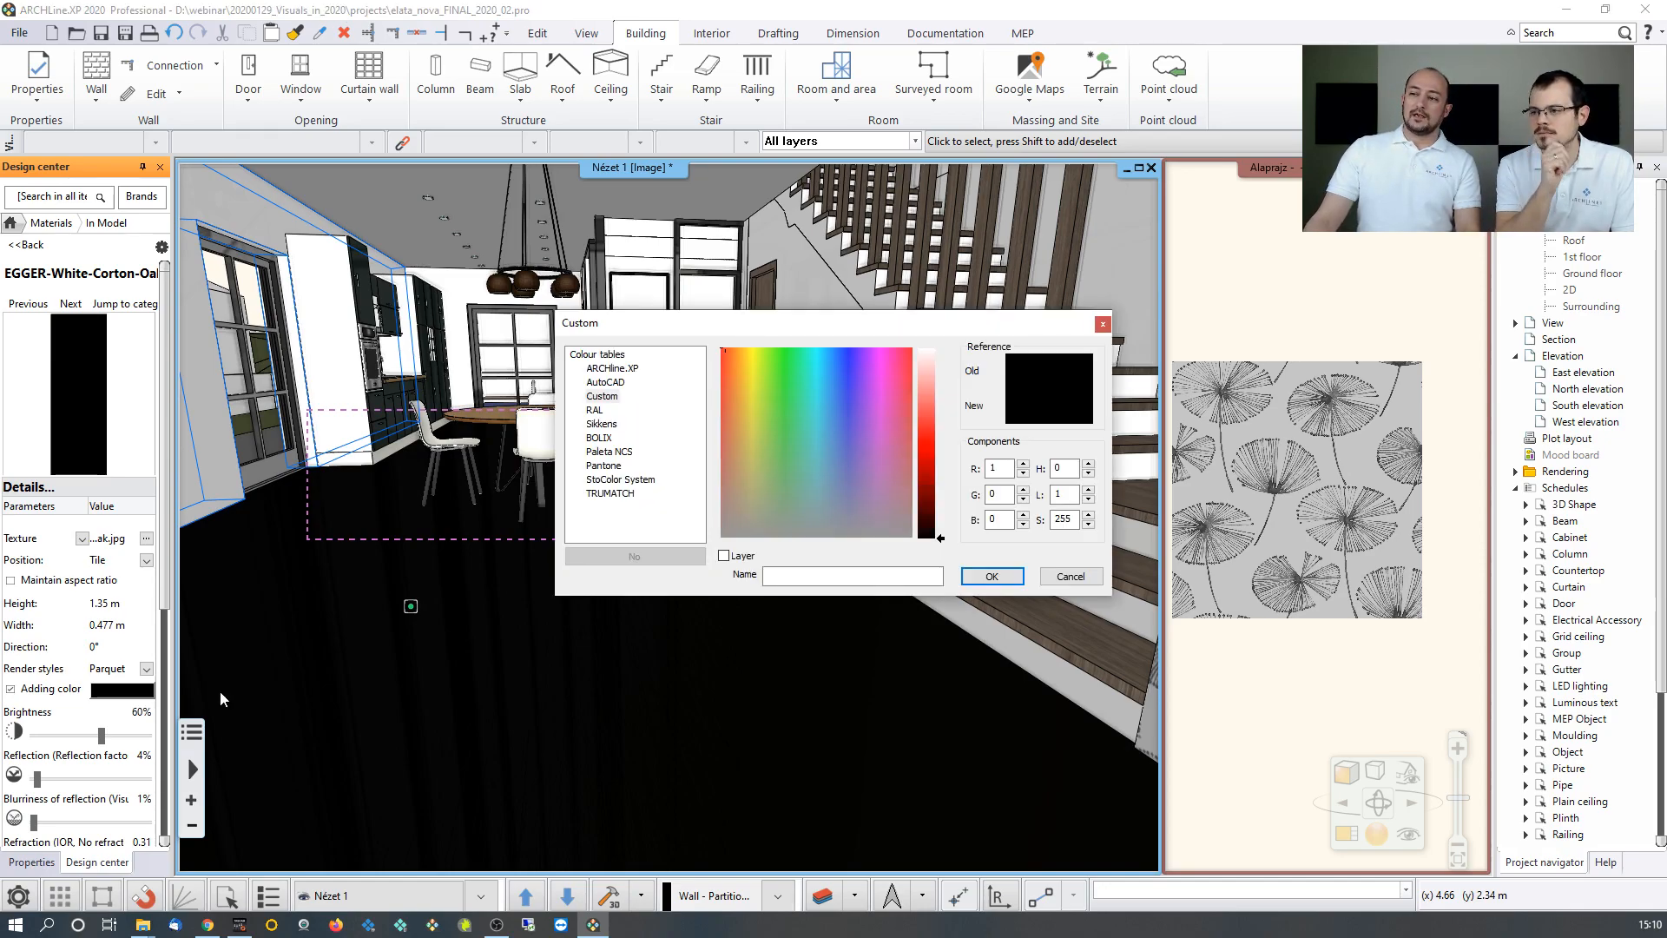
pyautogui.click(595, 411)
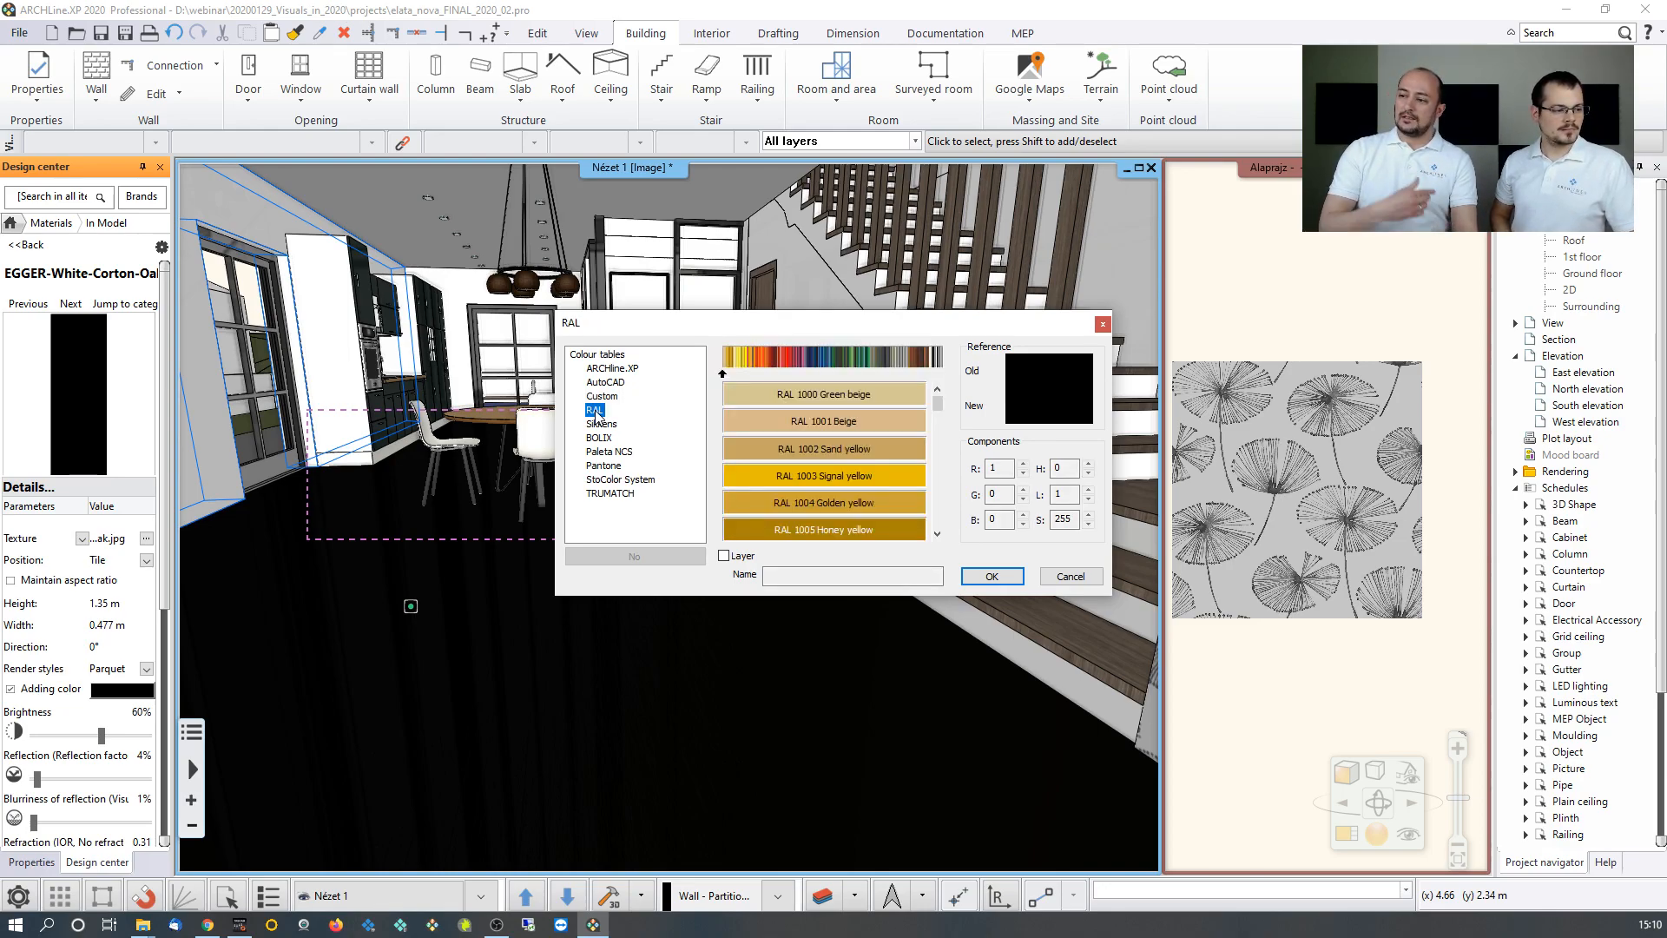
pyautogui.click(795, 424)
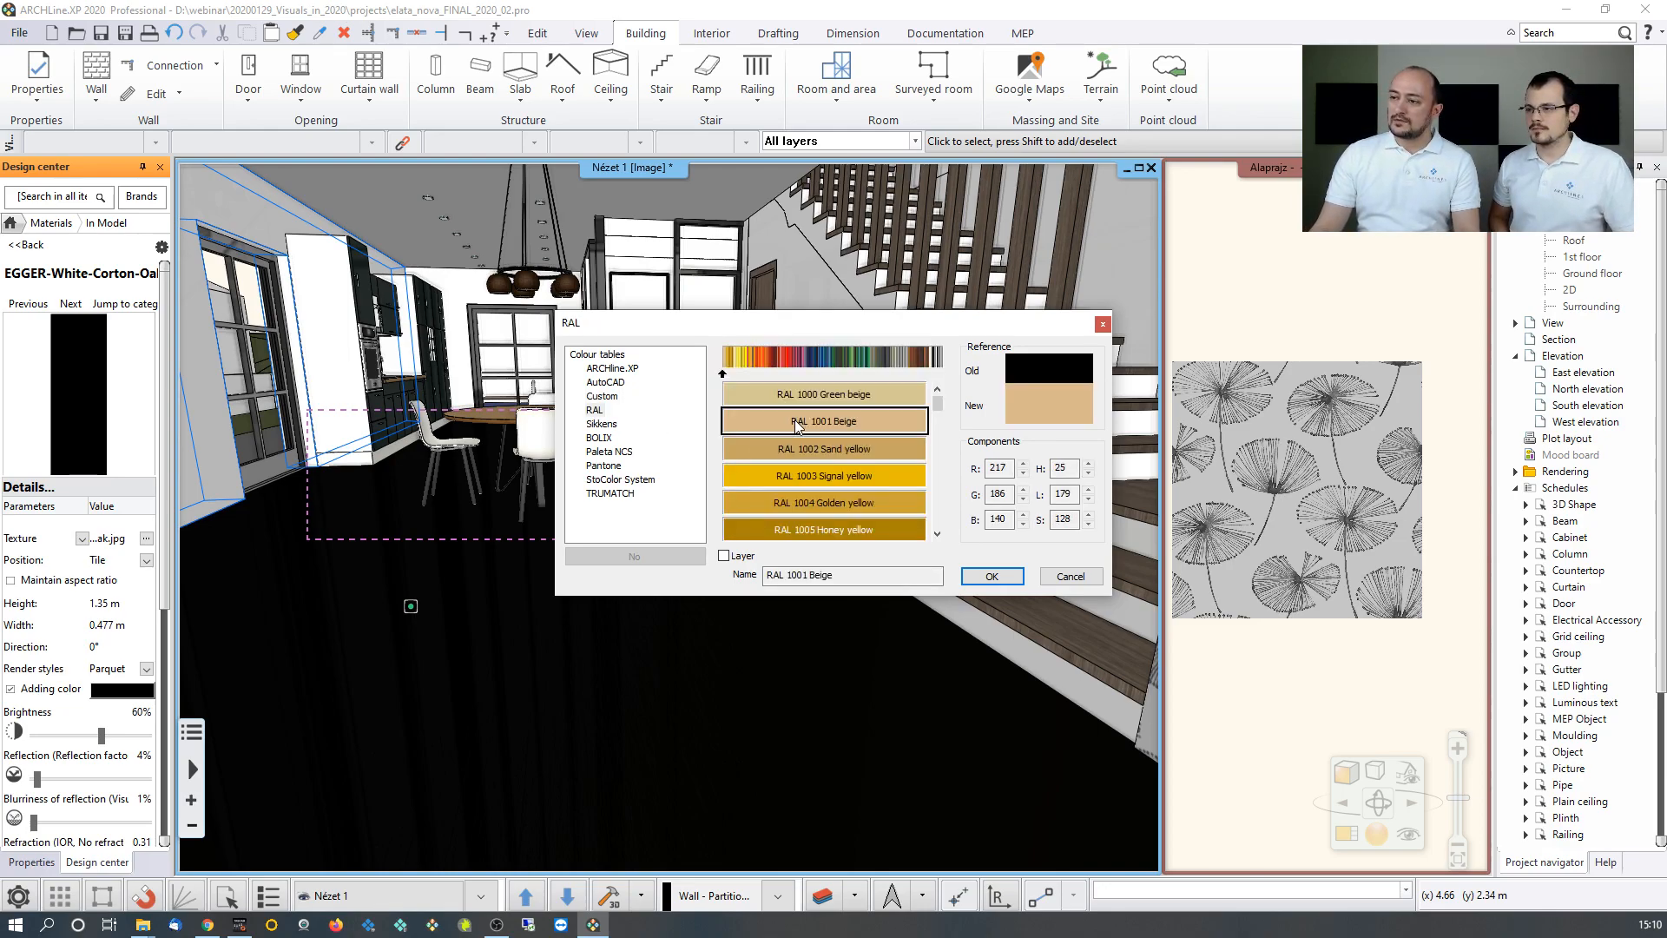
pyautogui.click(983, 576)
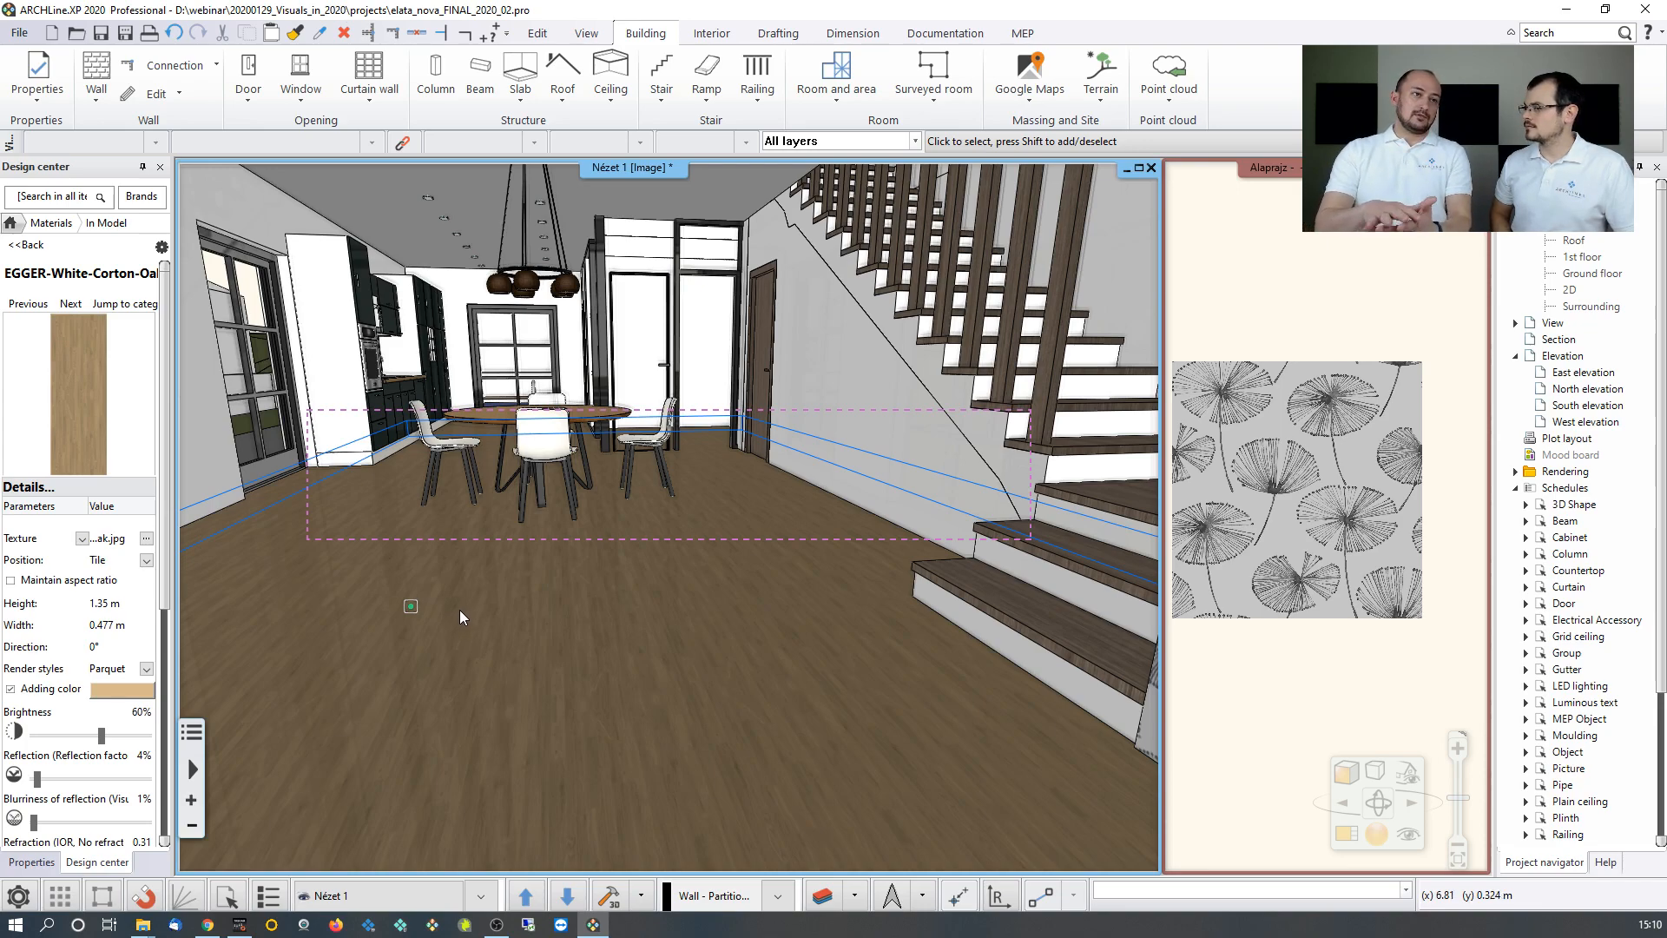
# Toggle the beige floor tint off and on to compare, leaving it applied.
pyautogui.click(10, 688)
pyautogui.click(10, 691)
pyautogui.click(9, 691)
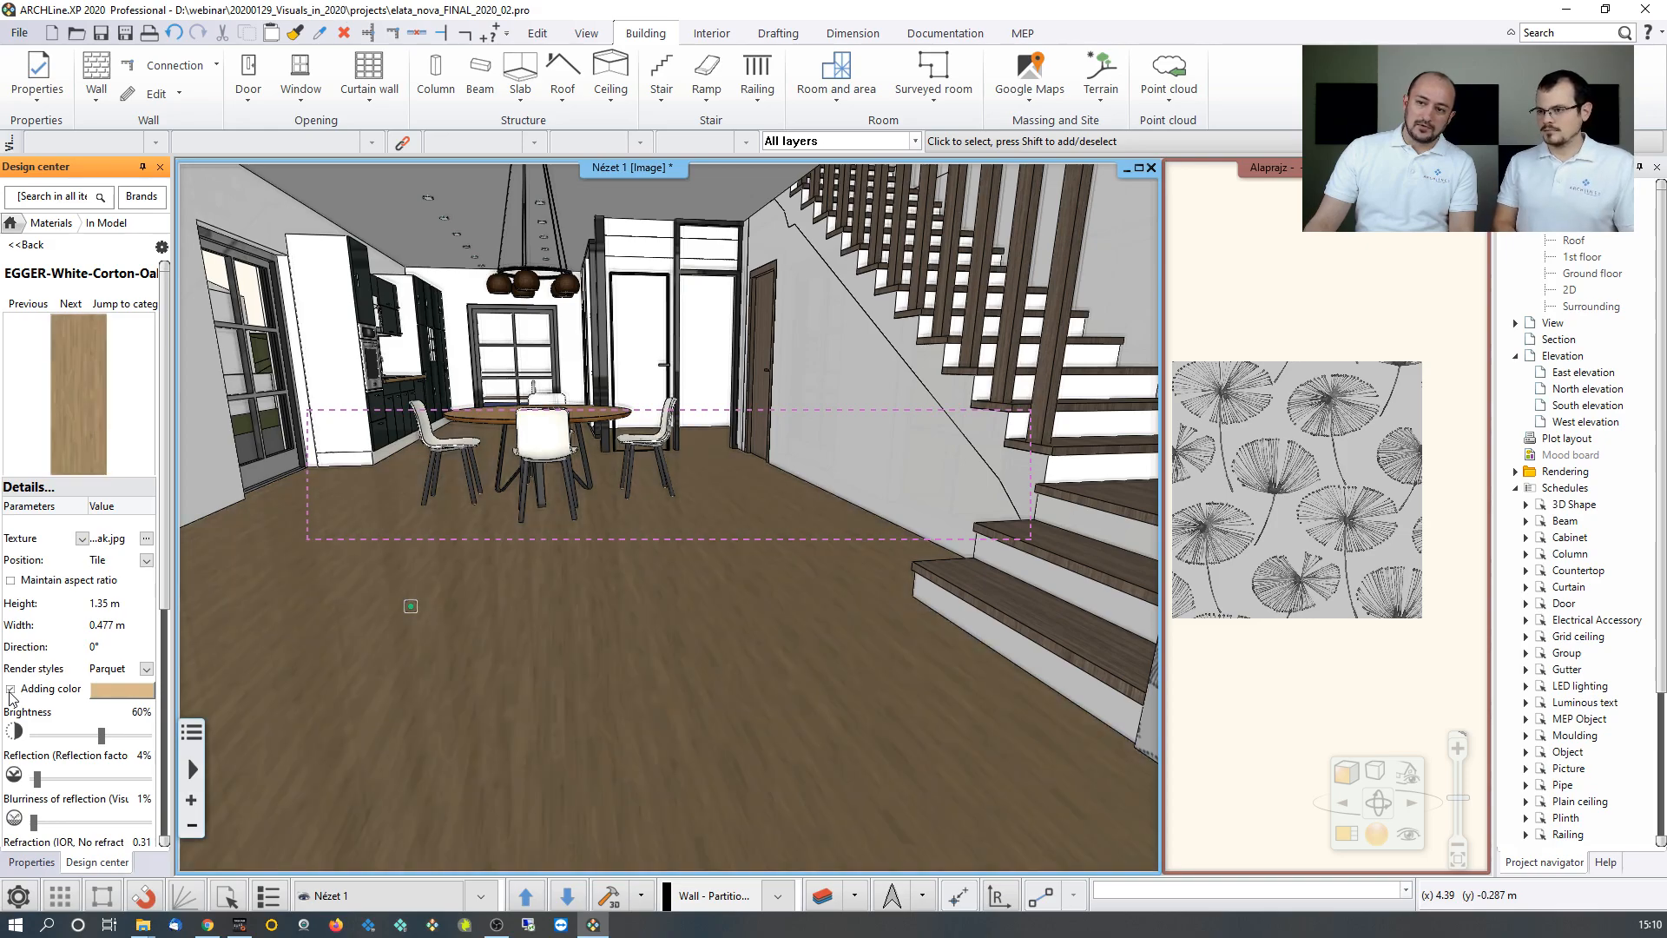
pyautogui.click(10, 689)
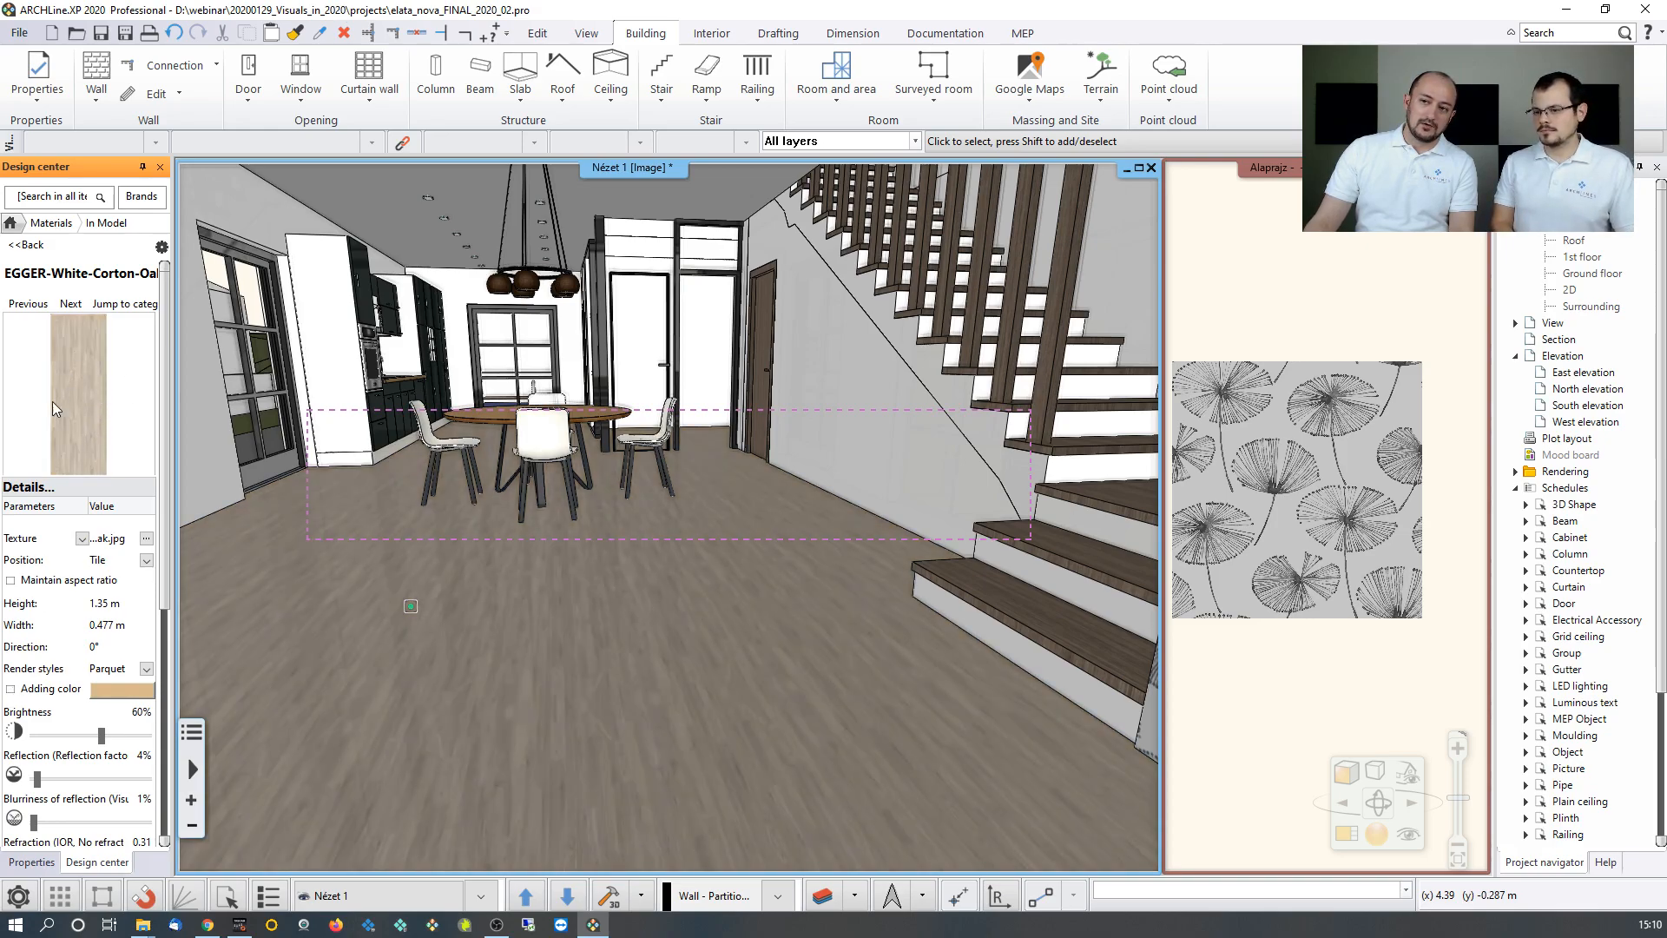
pyautogui.click(10, 689)
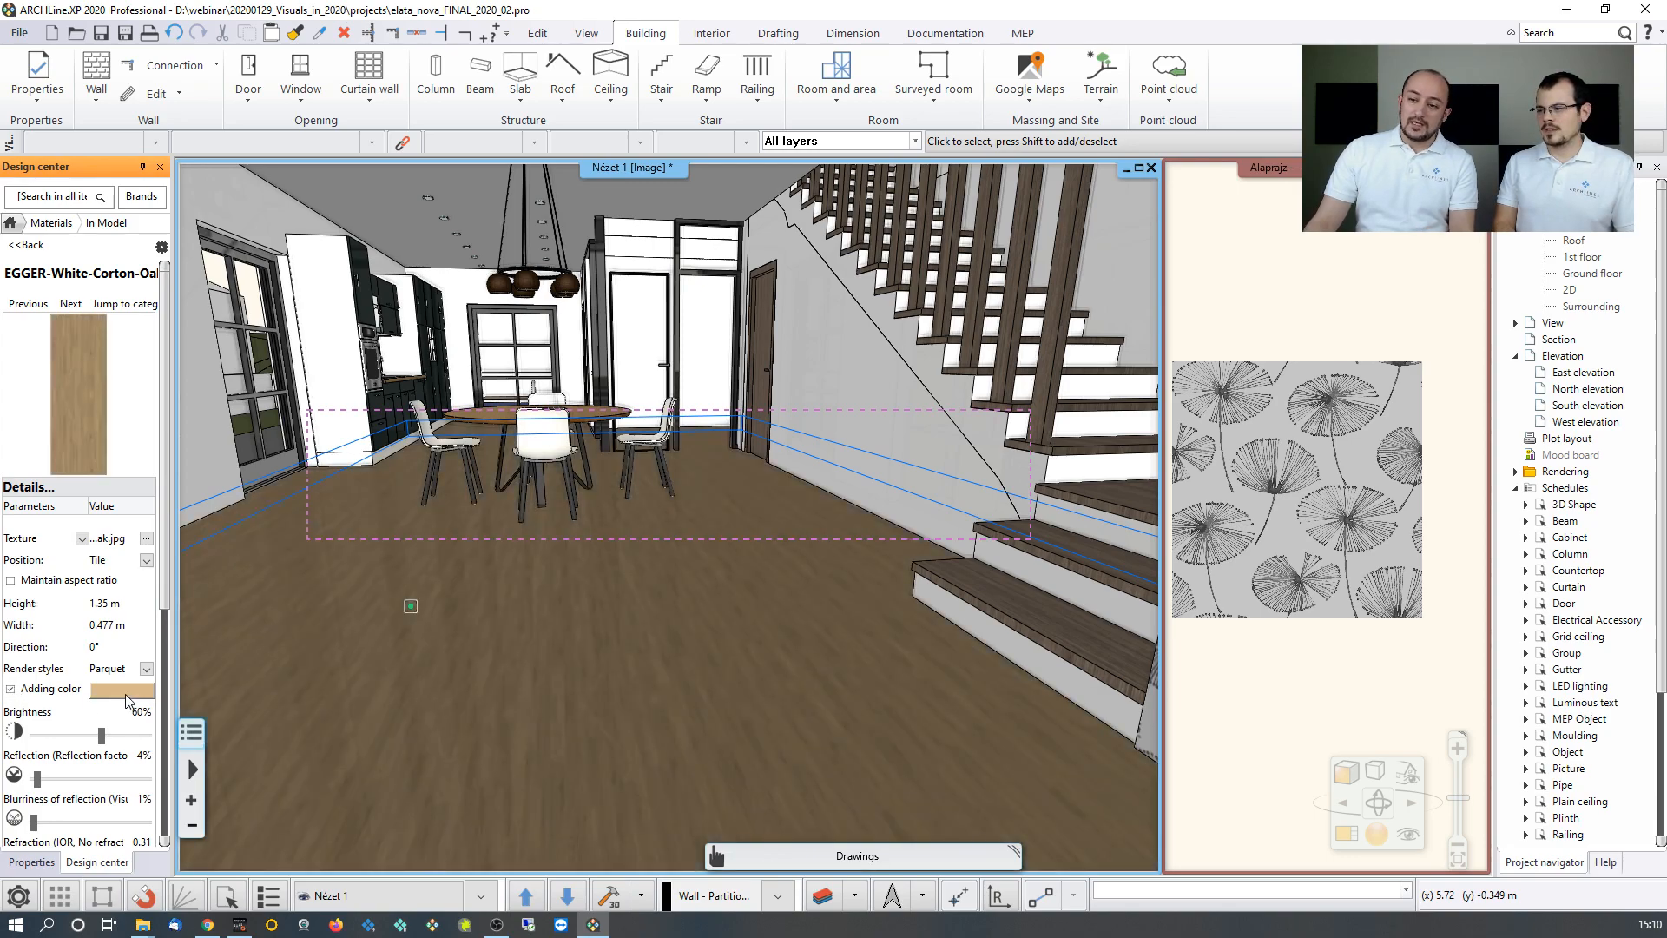
# Change the floor tint to RAL 7046 Telegrey 2 for a dark grey floor.
pyautogui.click(127, 691)
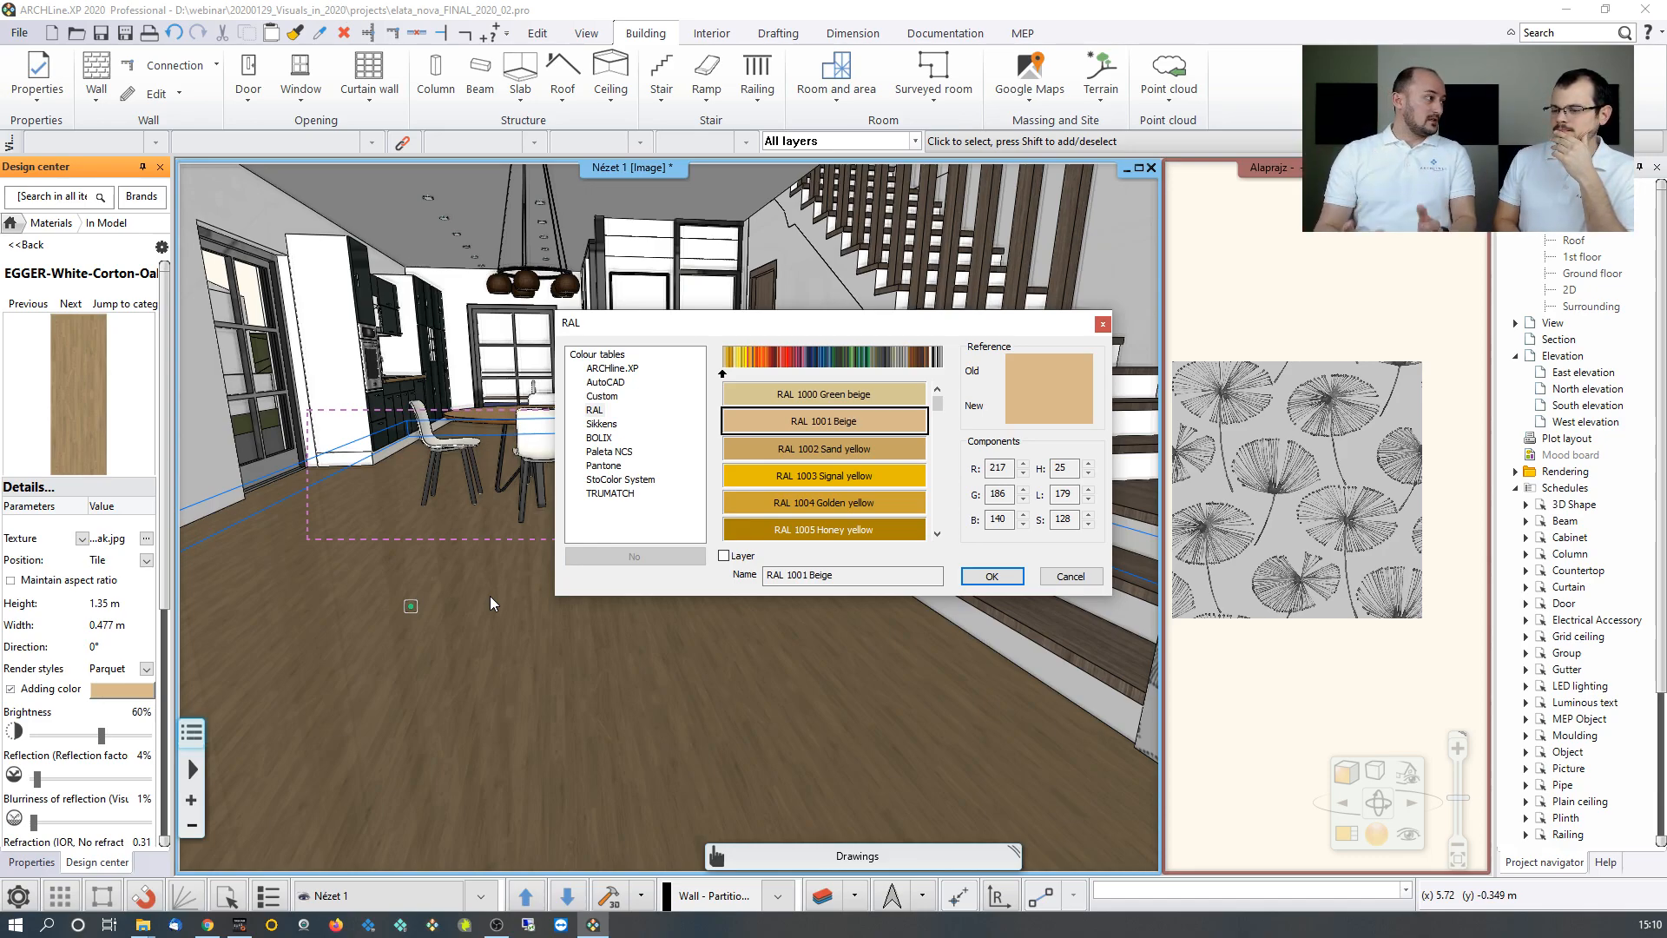
pyautogui.moveTo(783, 374); pyautogui.dragTo(908, 373)
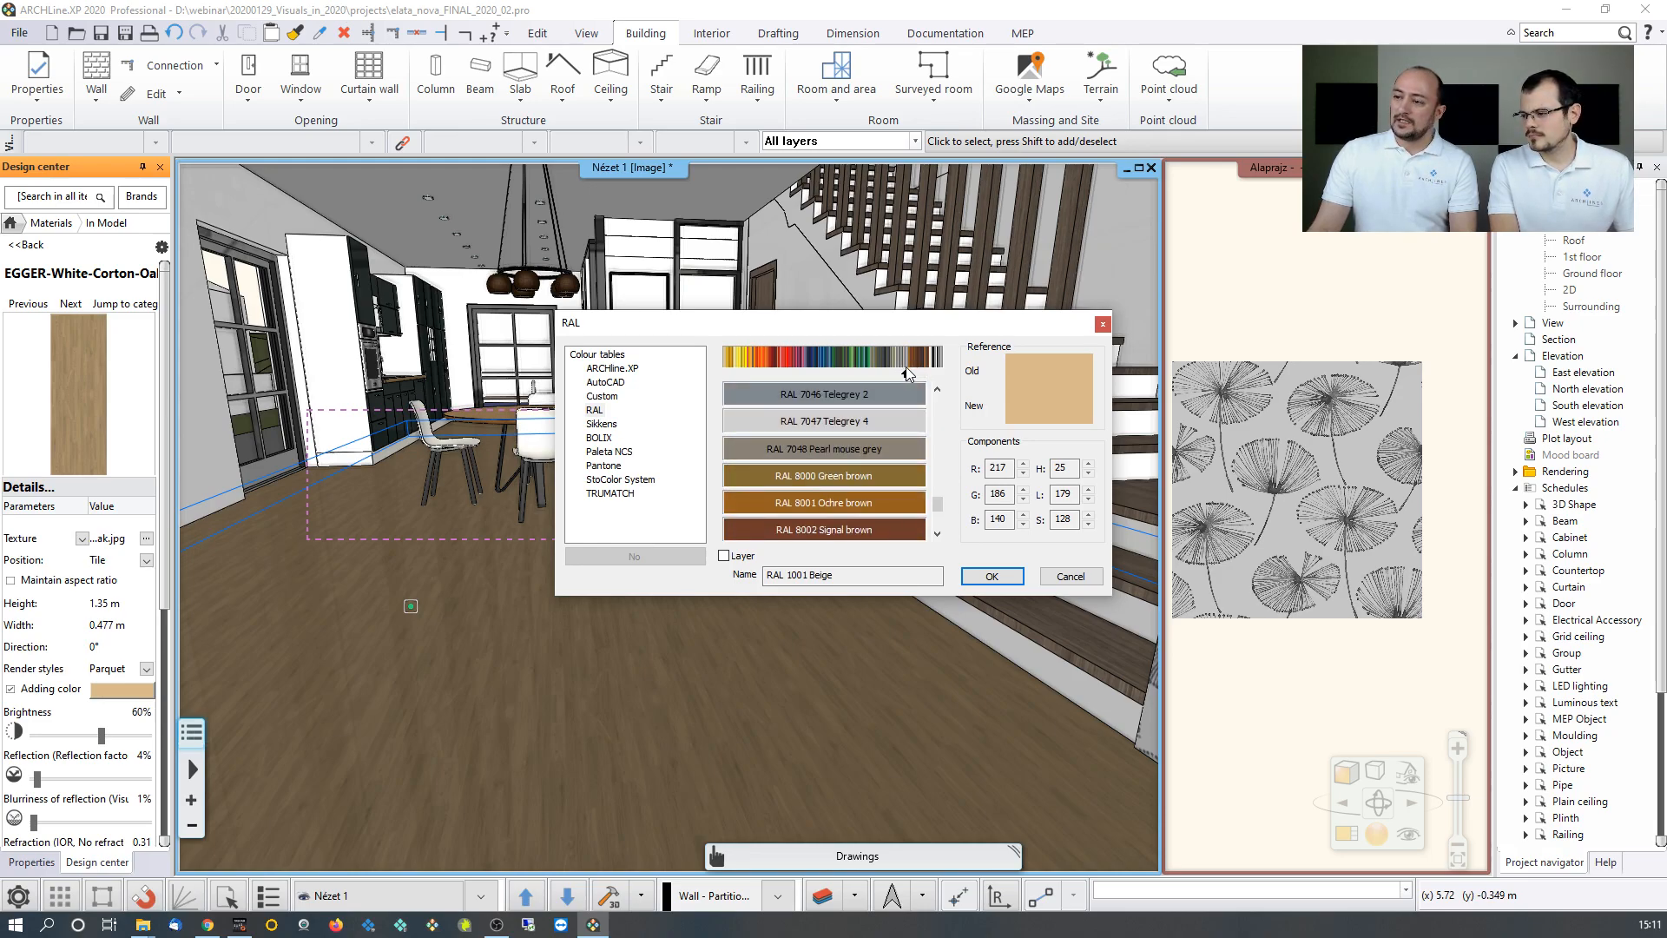
pyautogui.click(888, 394)
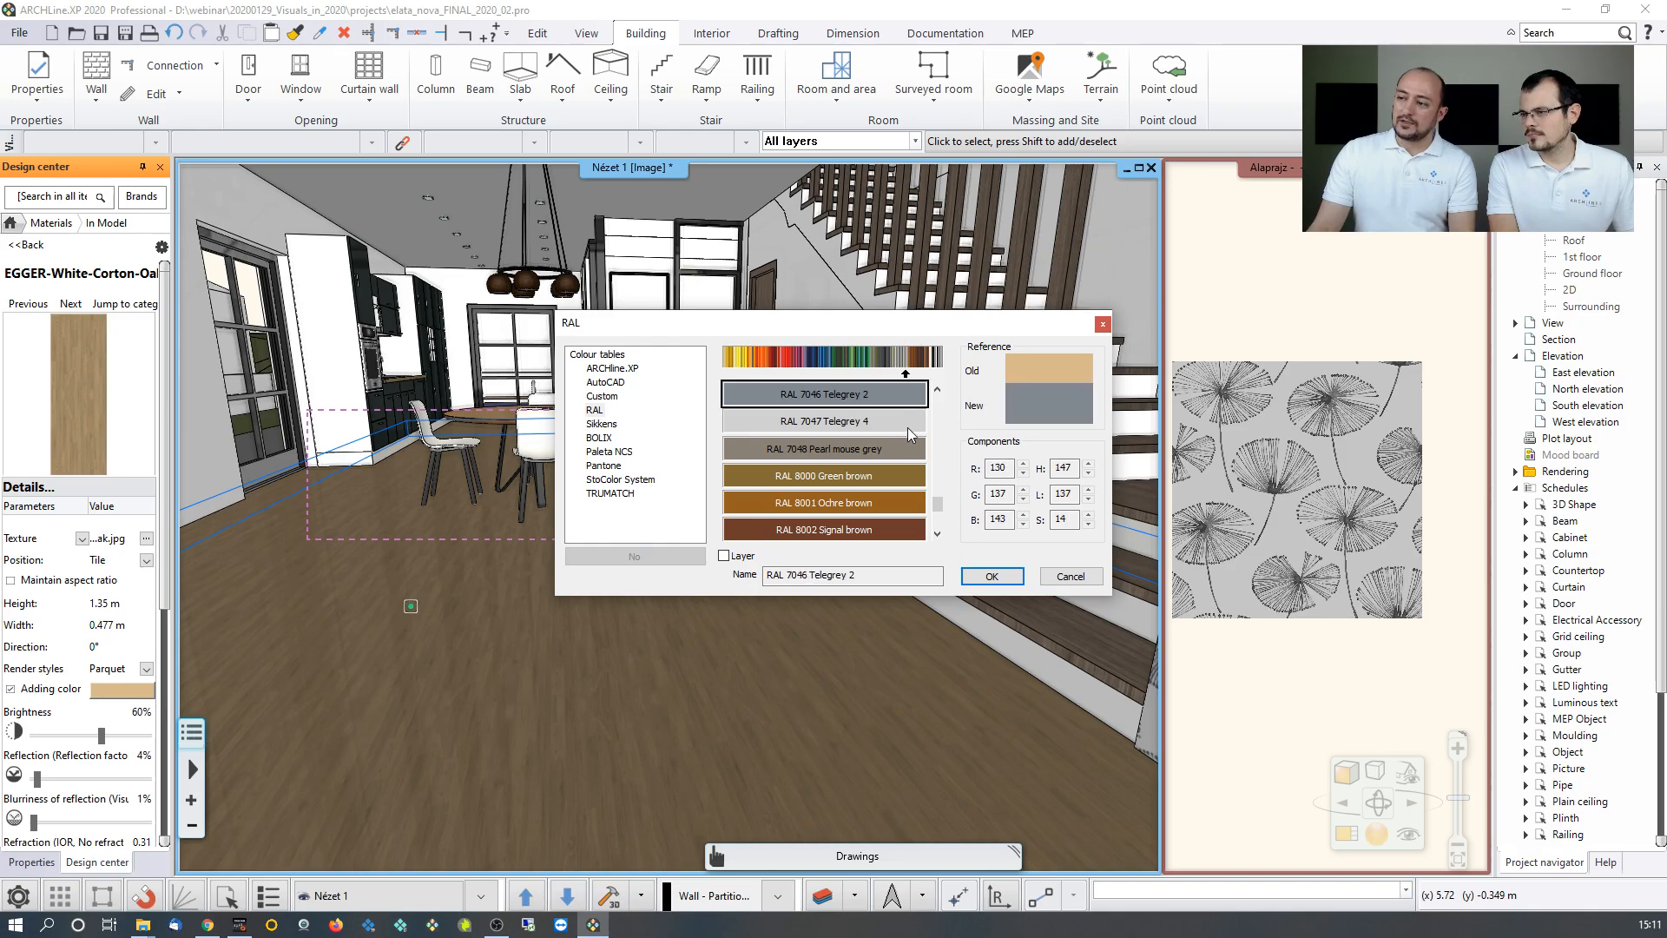
pyautogui.click(990, 578)
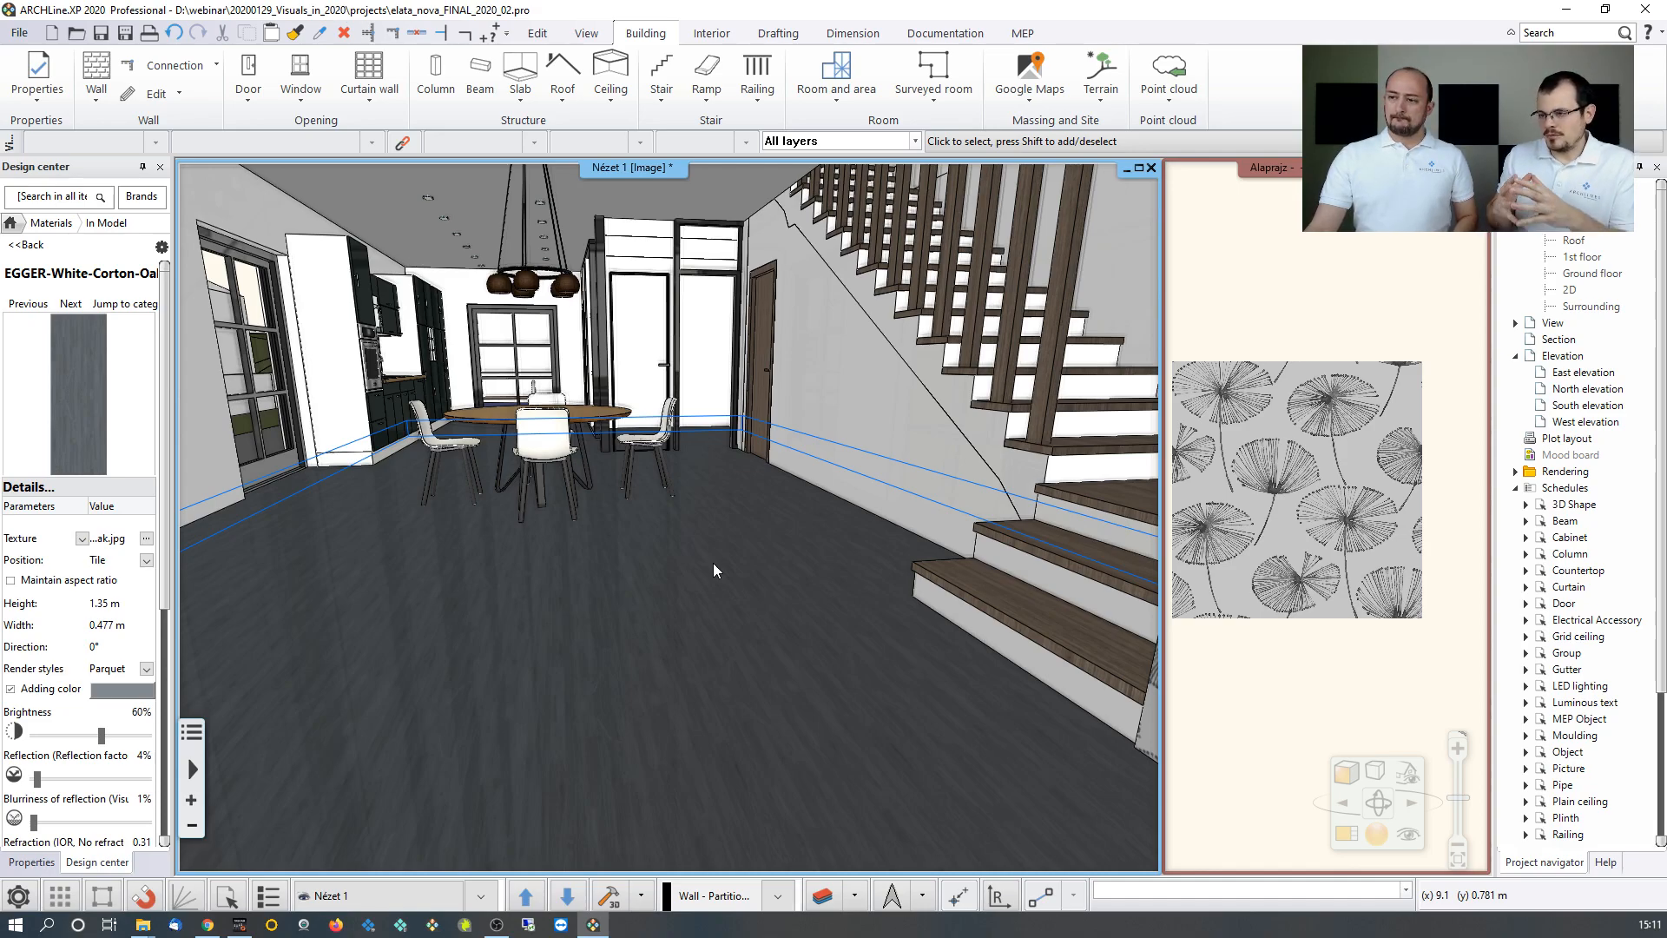
# Swap the Alaprajz floor plan into the main pane, pan it down, then reactivate the 3D view.
pyautogui.click(1242, 366)
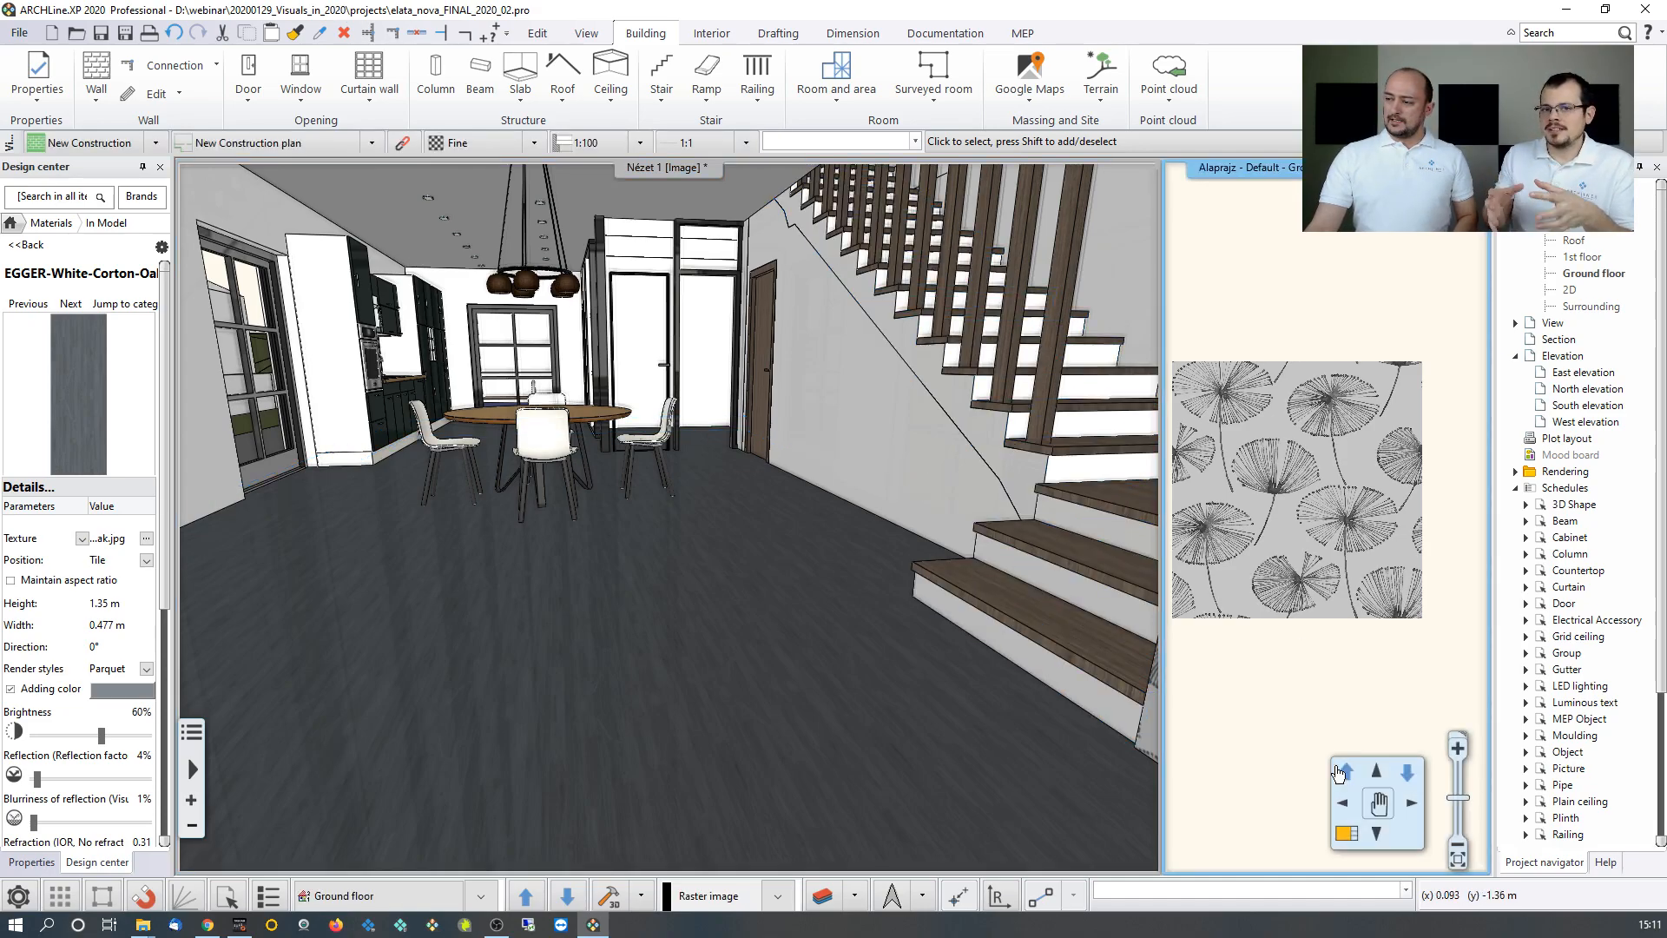
pyautogui.click(1346, 834)
pyautogui.moveTo(666, 311); pyautogui.dragTo(646, 438, button='middle')
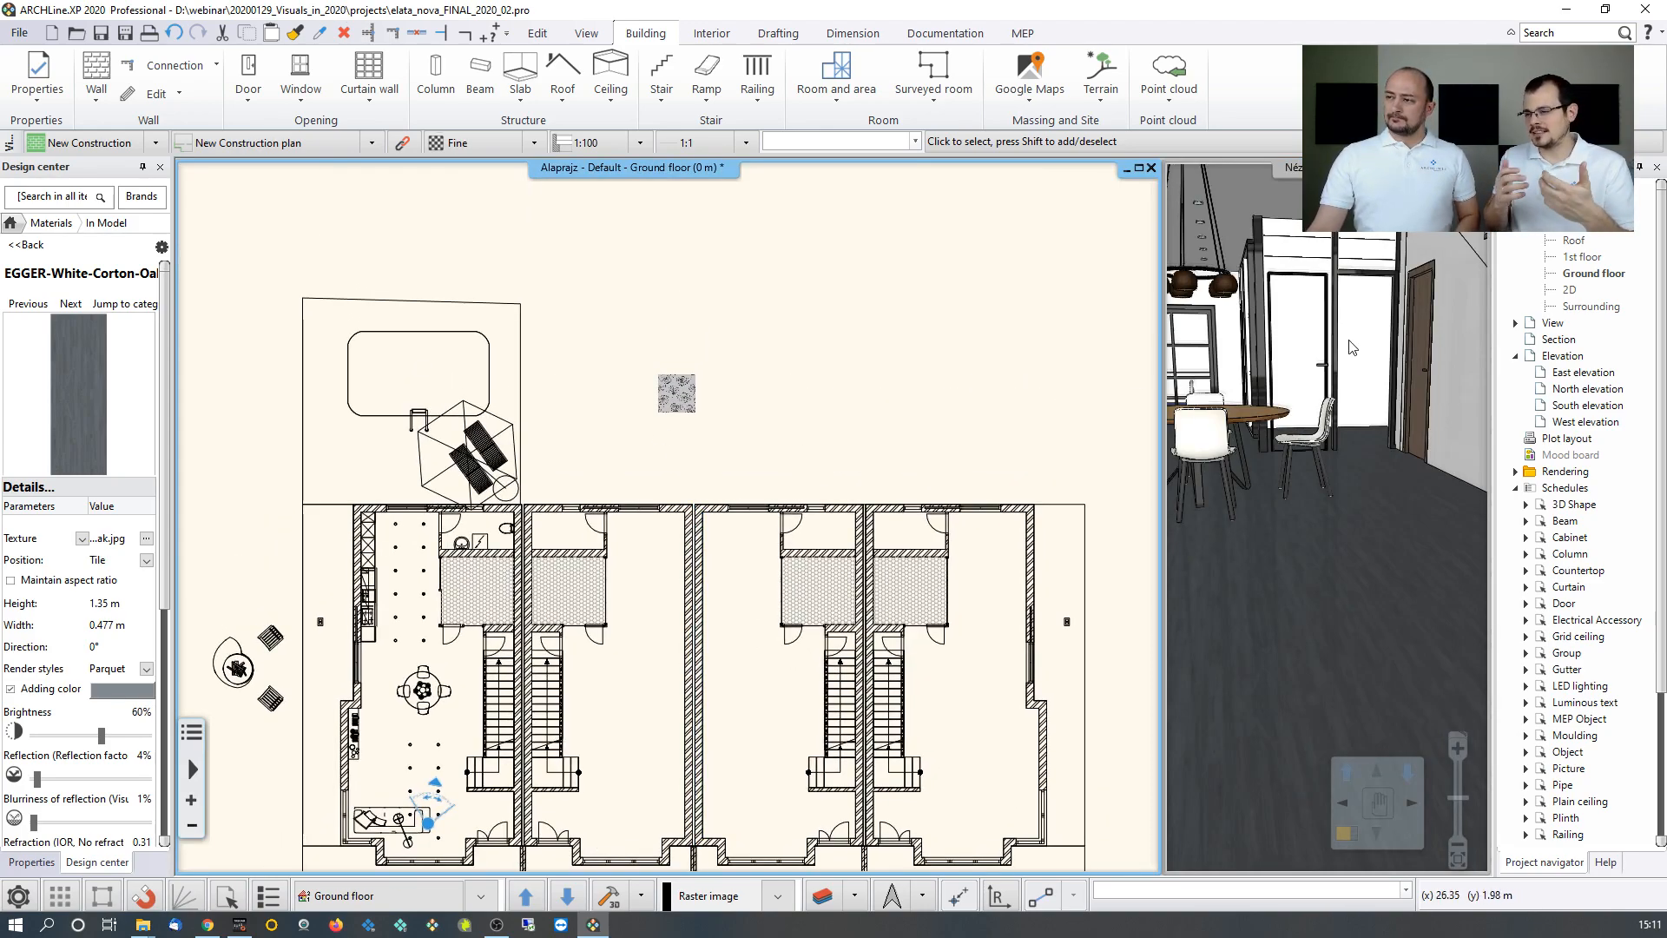
pyautogui.click(1281, 335)
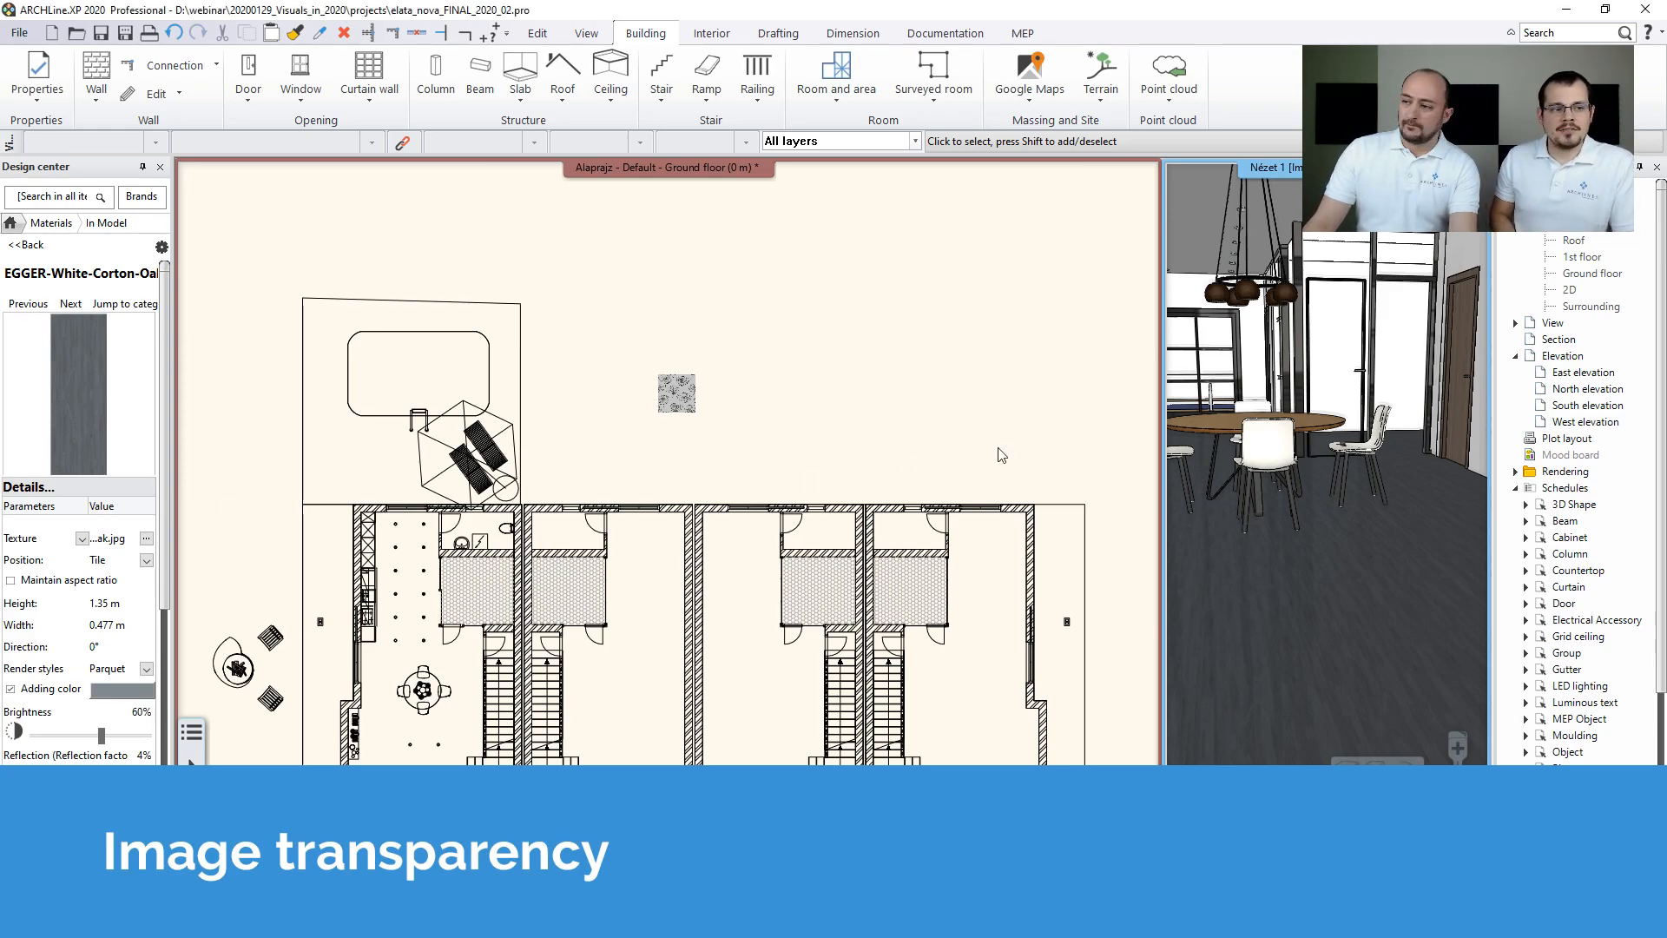
# Move the 3D camera close to the dining table and pendant lamp, enlarged in the main pane.
pyautogui.moveTo(1259, 398); pyautogui.dragTo(1337, 723, button='middle')
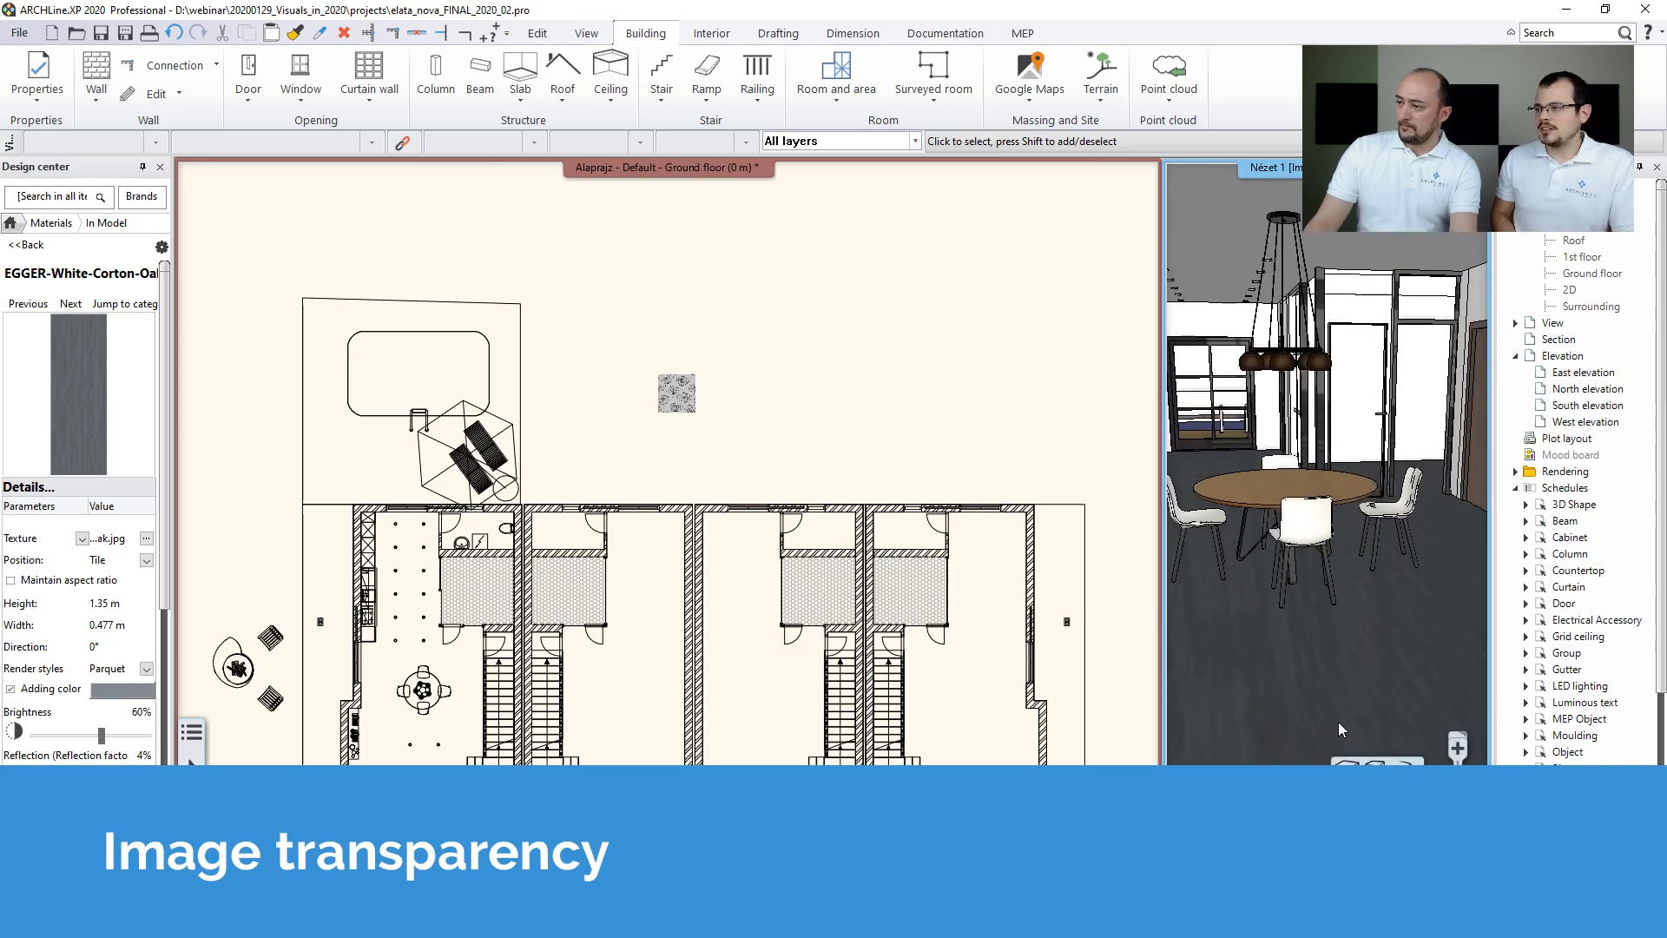
pyautogui.moveTo(1321, 558); pyautogui.dragTo(1311, 773, button='middle')
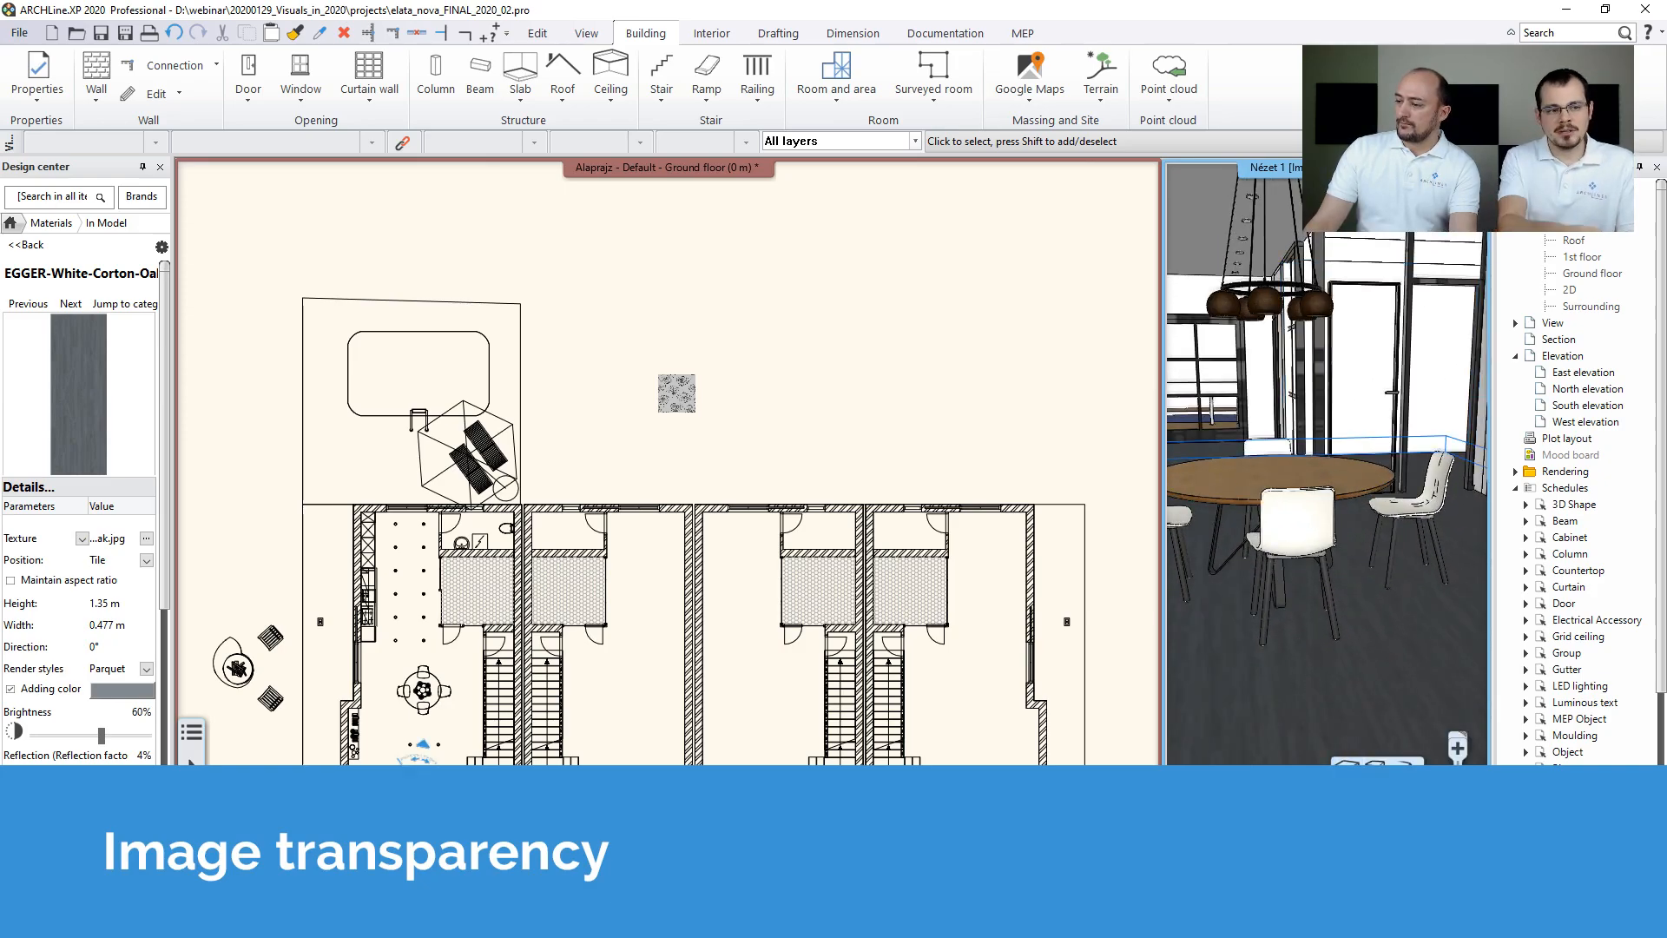
pyautogui.click(1468, 167)
pyautogui.moveTo(667, 504); pyautogui.dragTo(747, 662, button='middle')
pyautogui.scroll(3, 708, 528)
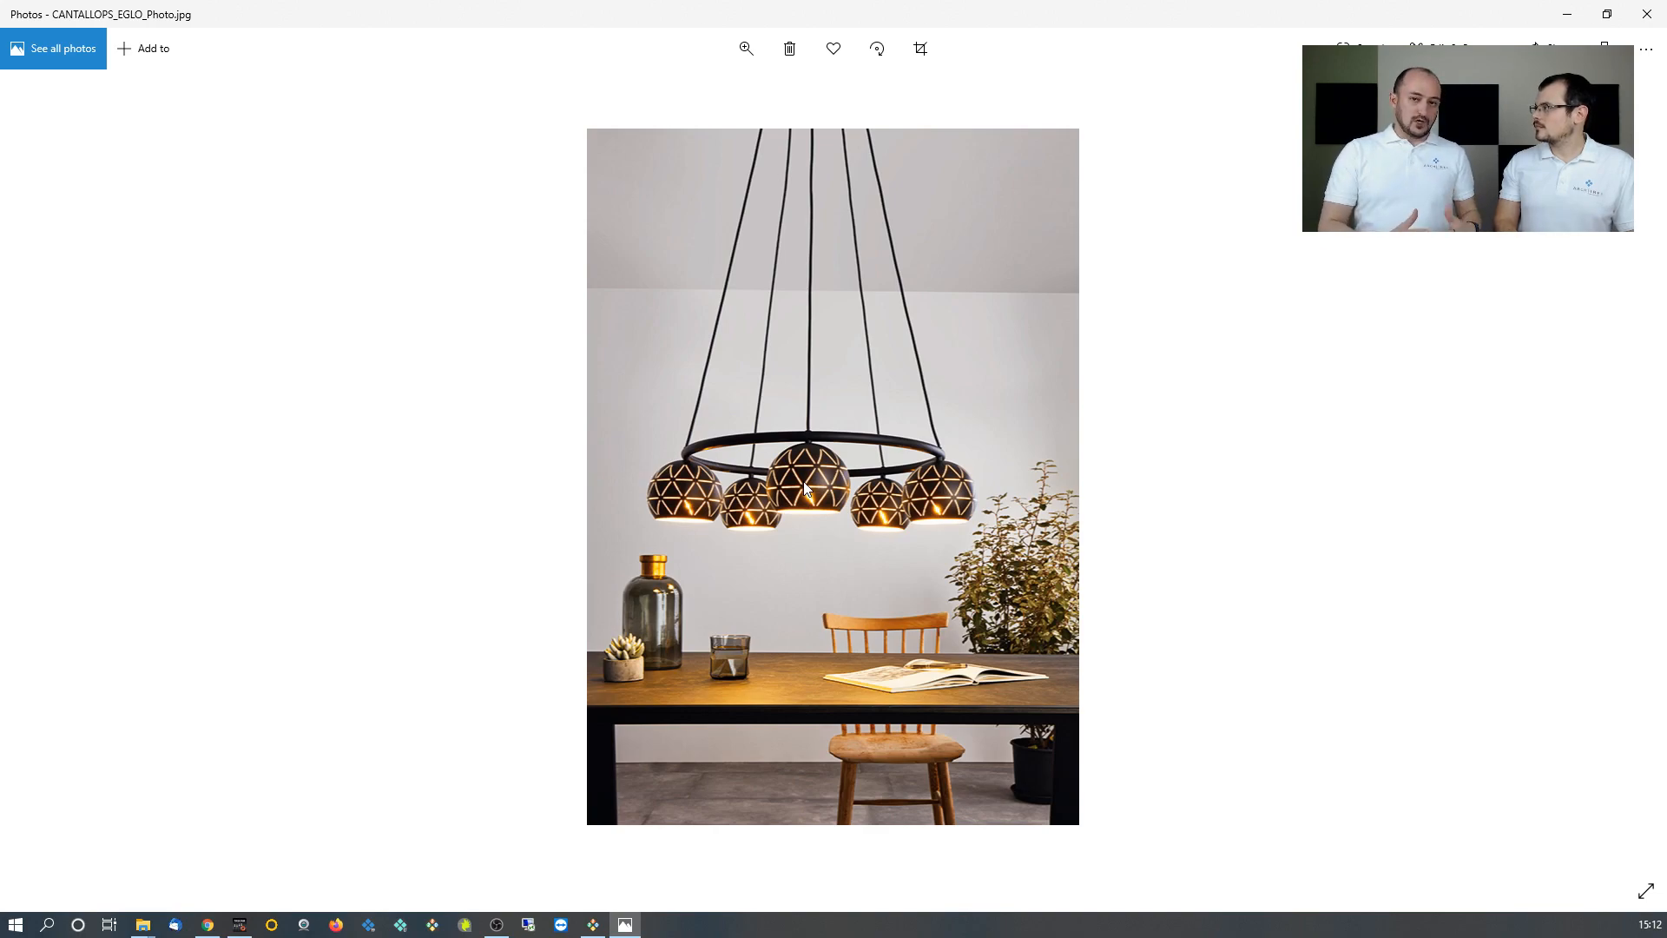
# Minimize the lamp photo, view Cantallops_pattern.jpg in Photos, then minimize it again.
pyautogui.click(1568, 15)
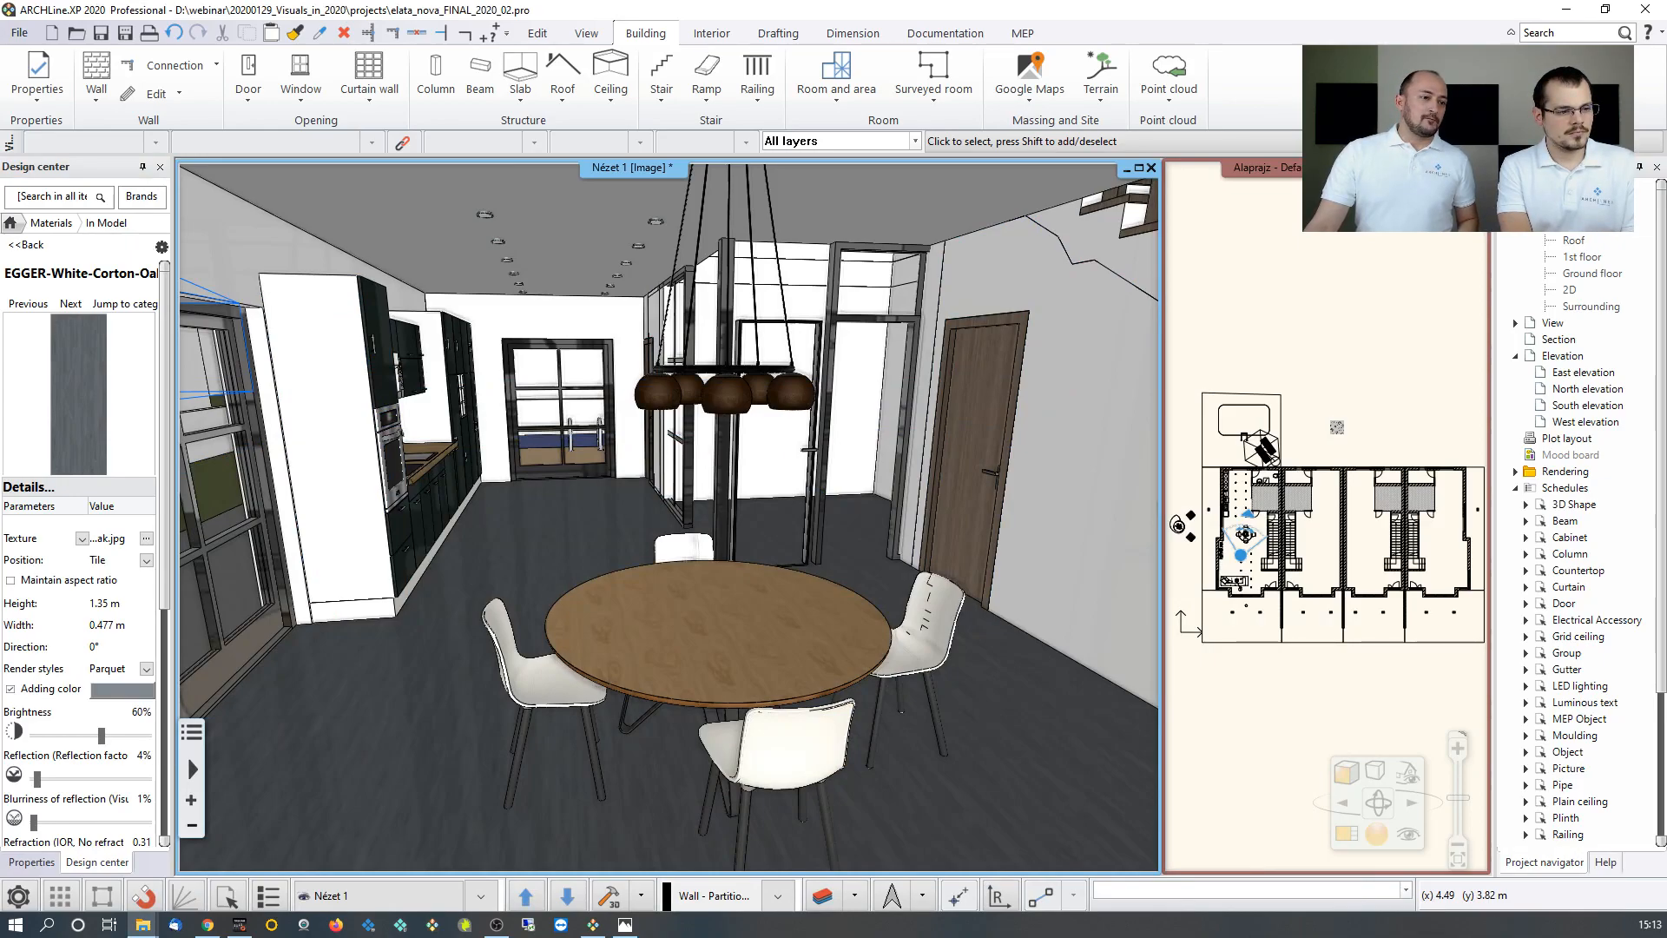
pyautogui.click(626, 925)
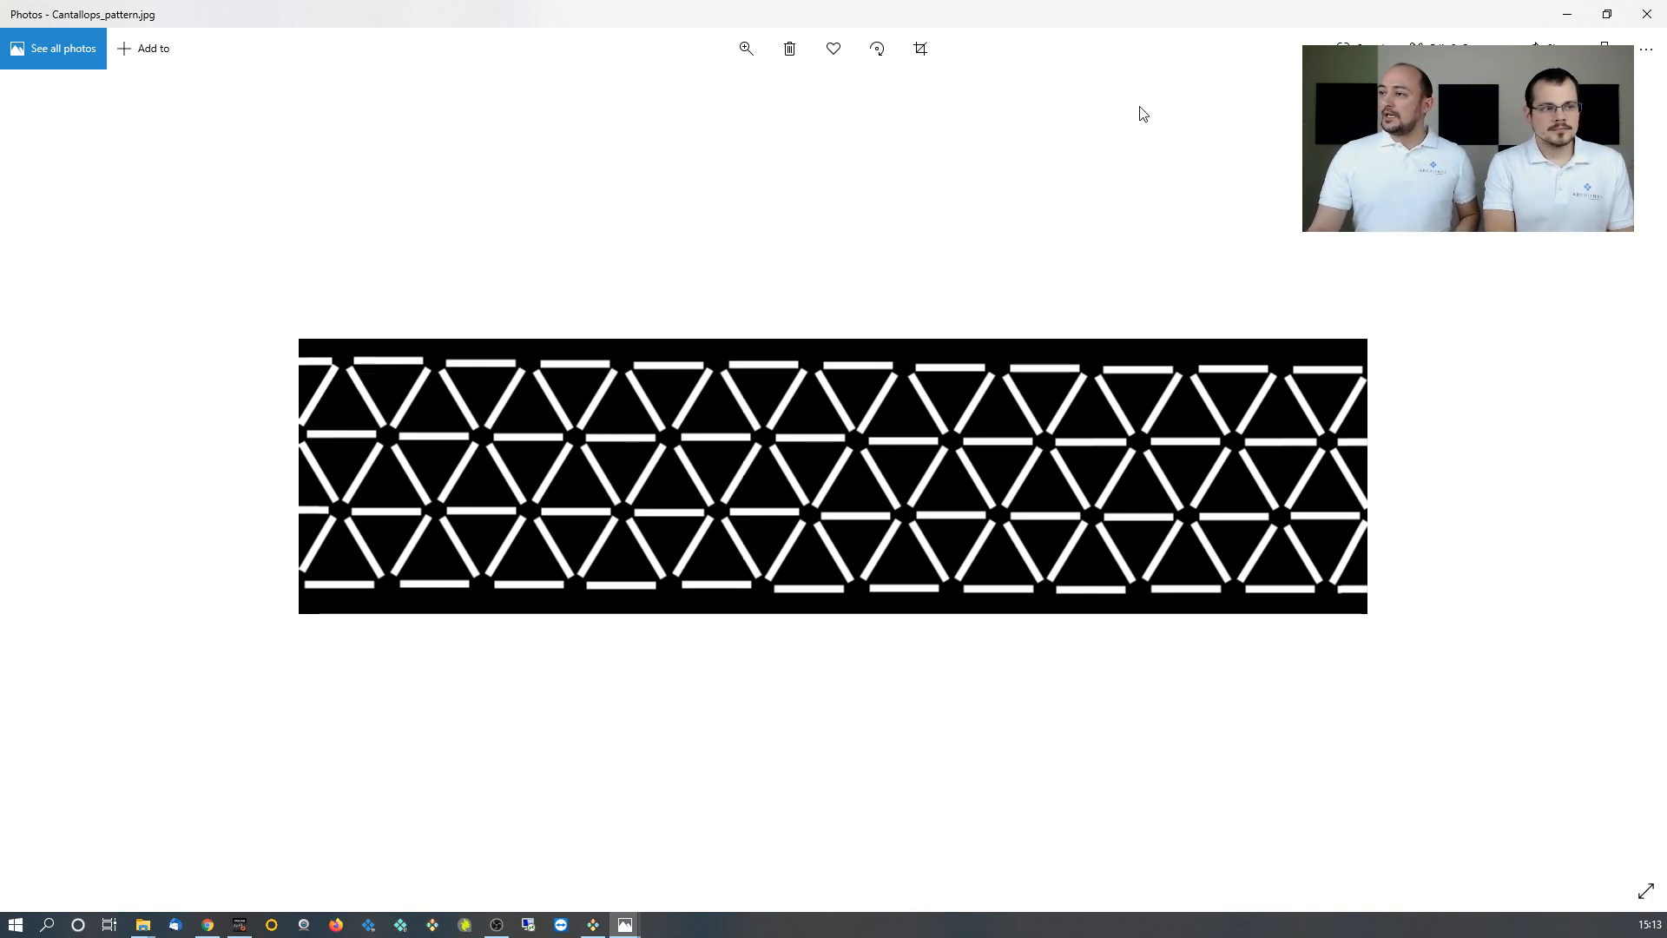
pyautogui.click(1581, 20)
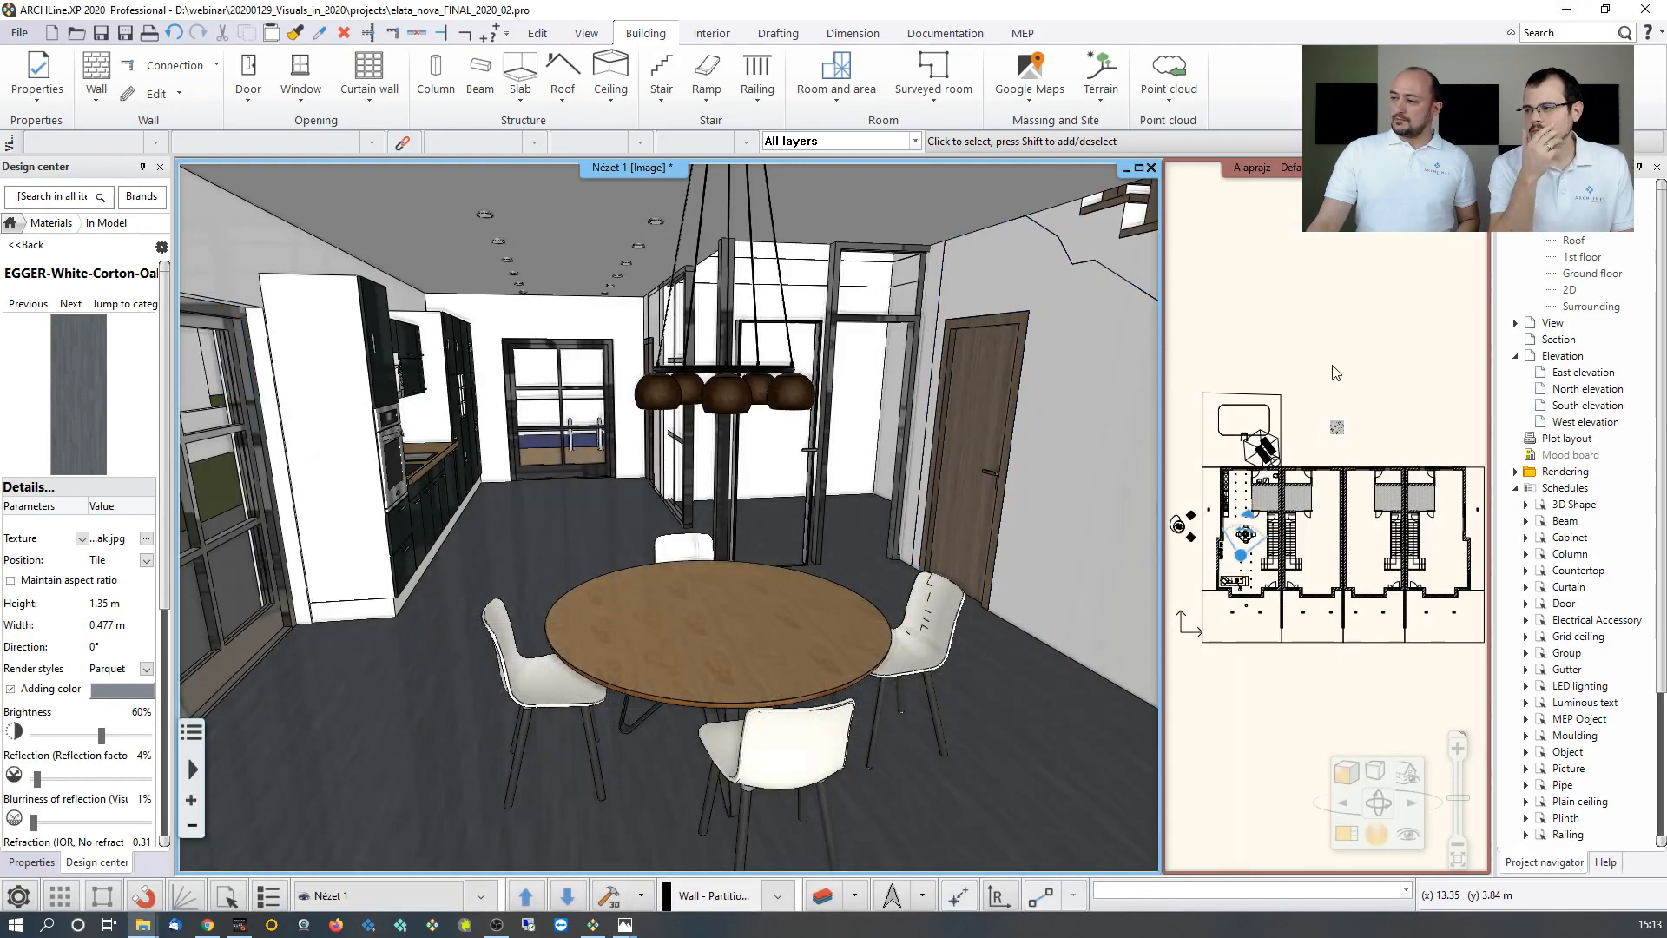
# Paste the Cantallops triangle pattern image into the ground-floor plan.
pyautogui.scroll(4, 1325, 475)
pyautogui.scroll(2, 1327, 475)
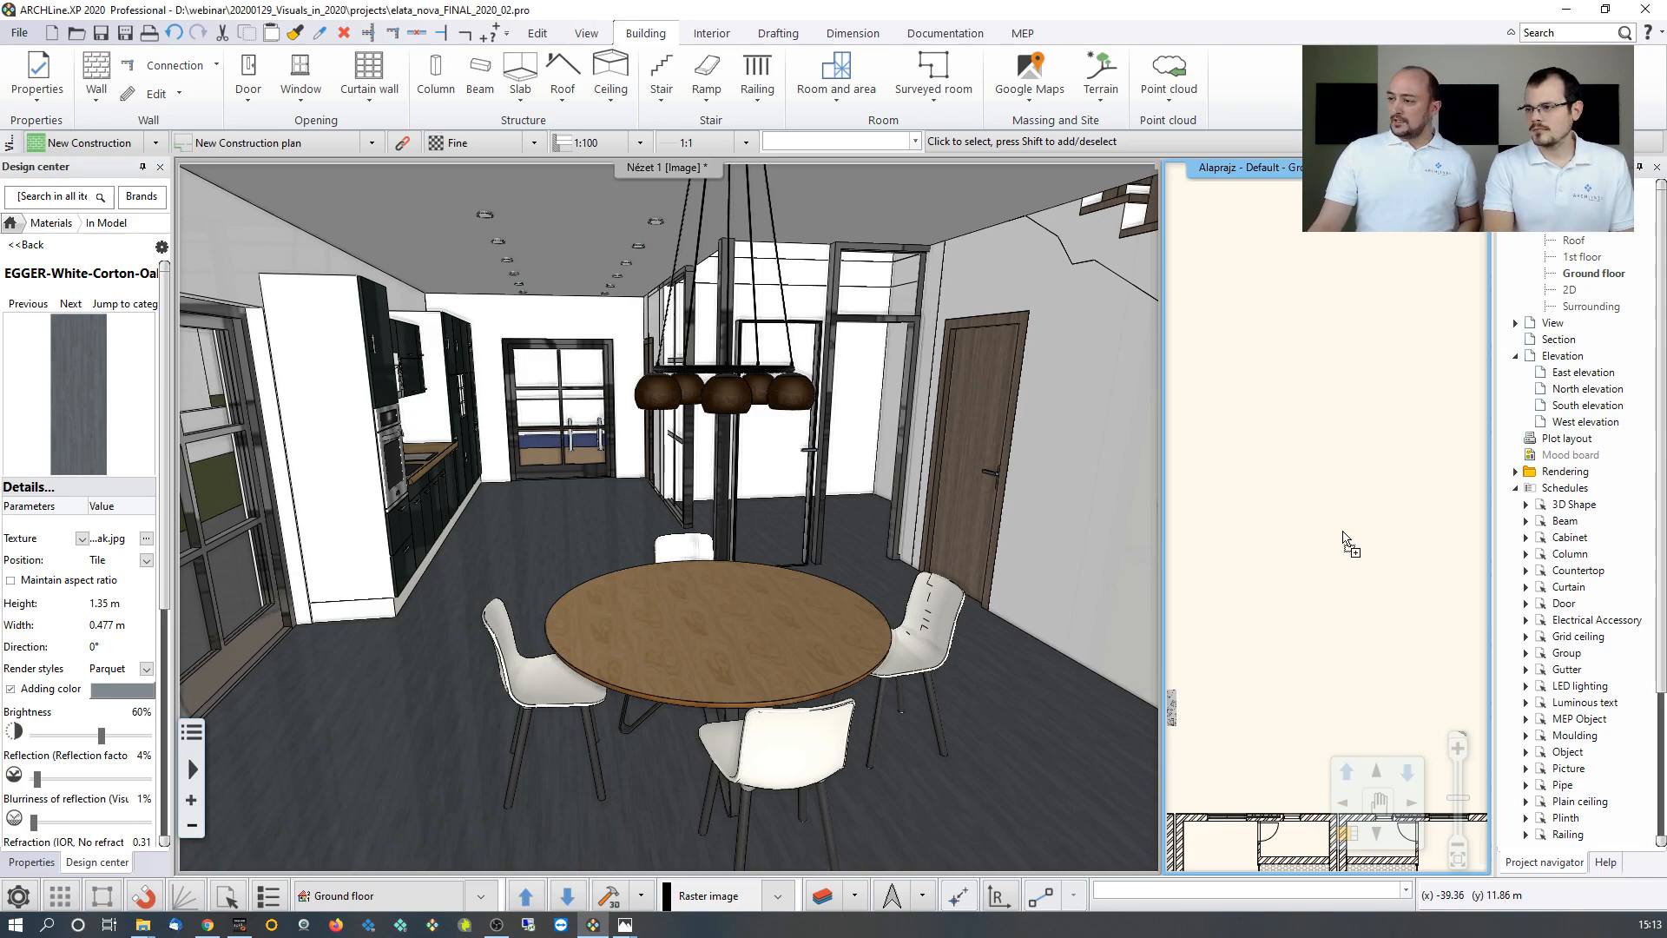
pyautogui.hotkey('ctrl', 'v')
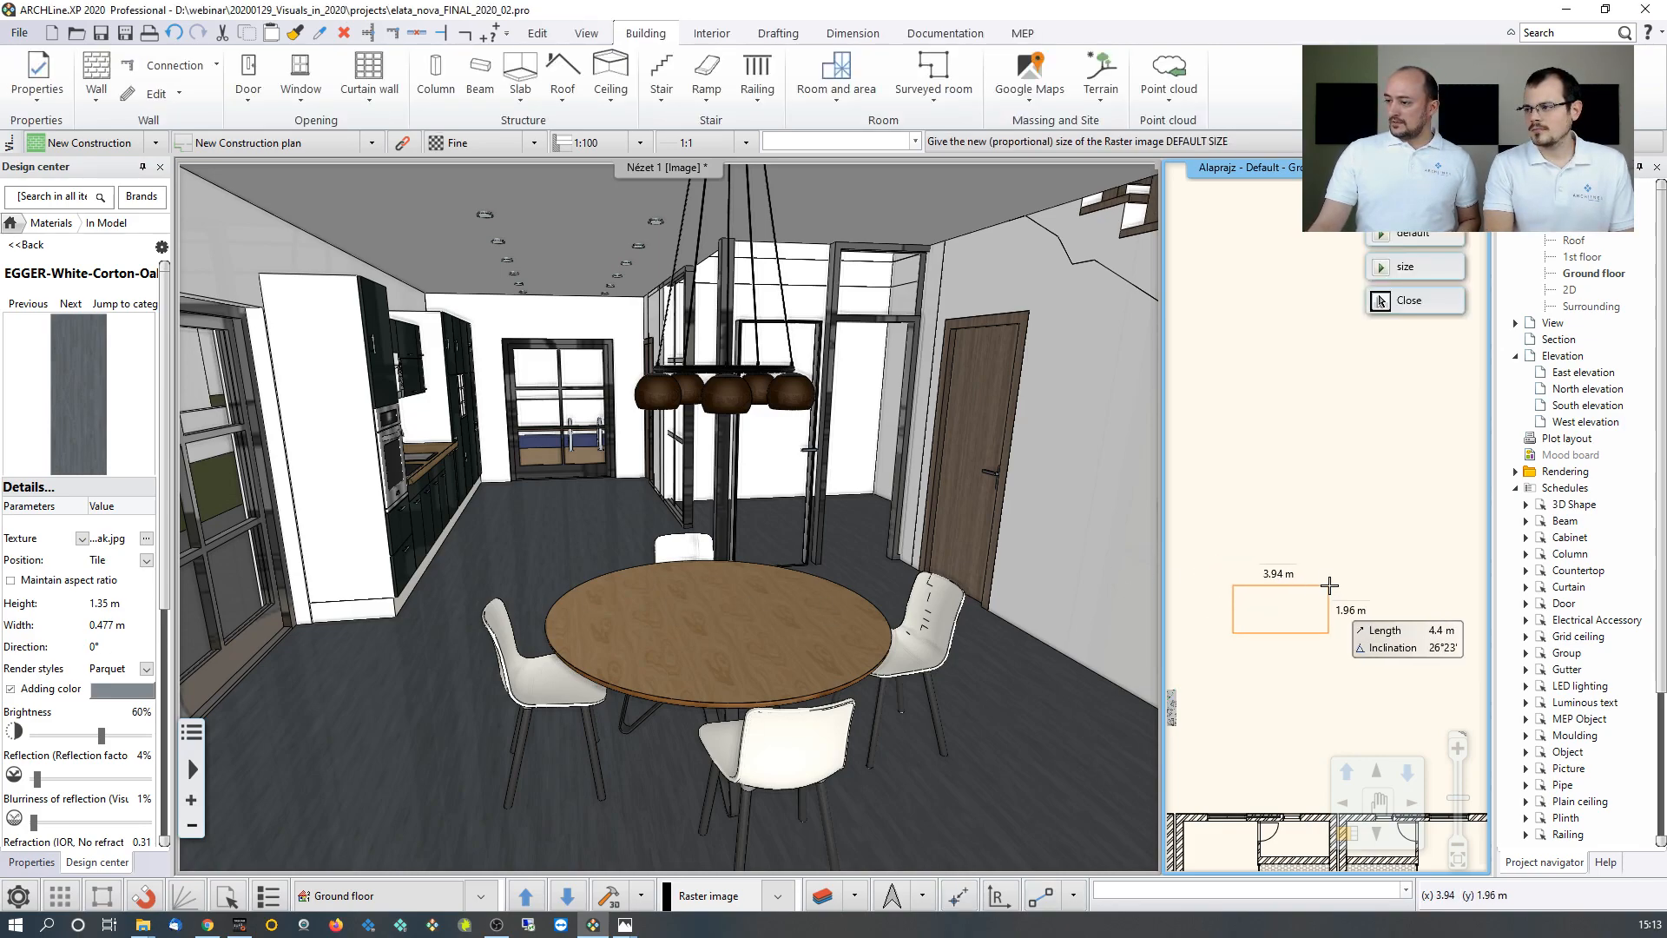
pyautogui.click(1266, 632)
pyautogui.scroll(3, 1321, 543)
pyautogui.scroll(4, 1300, 486)
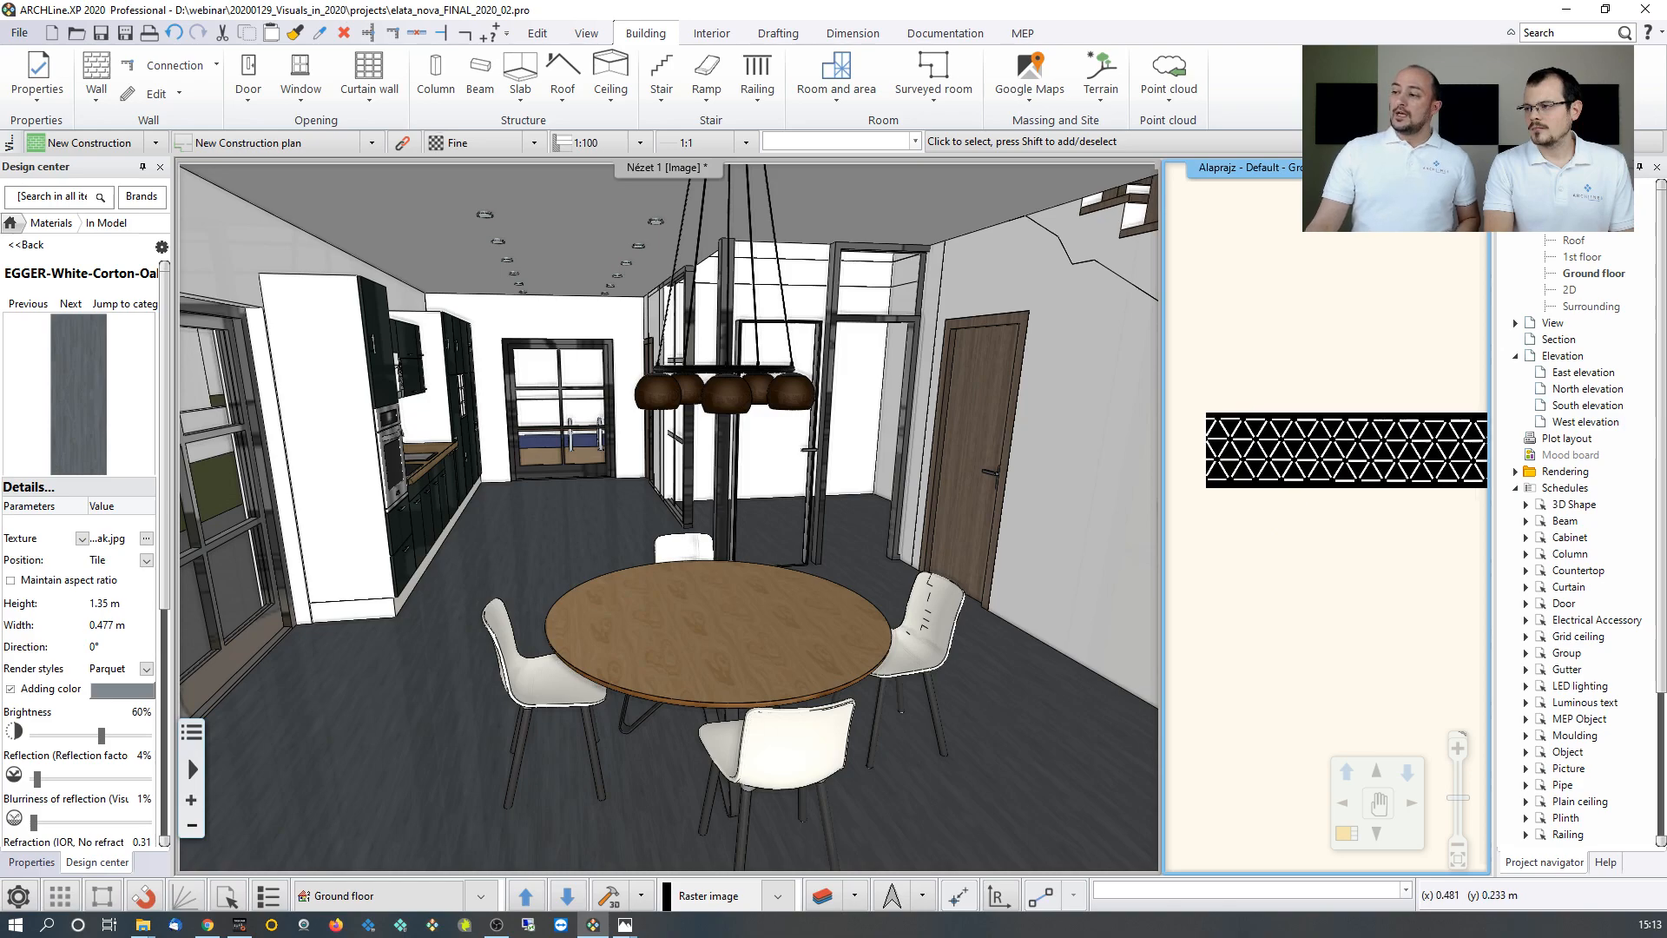
# Recolour the pattern image brown (Index 9) and nudge it slightly left.
pyautogui.rightClick(1300, 448)
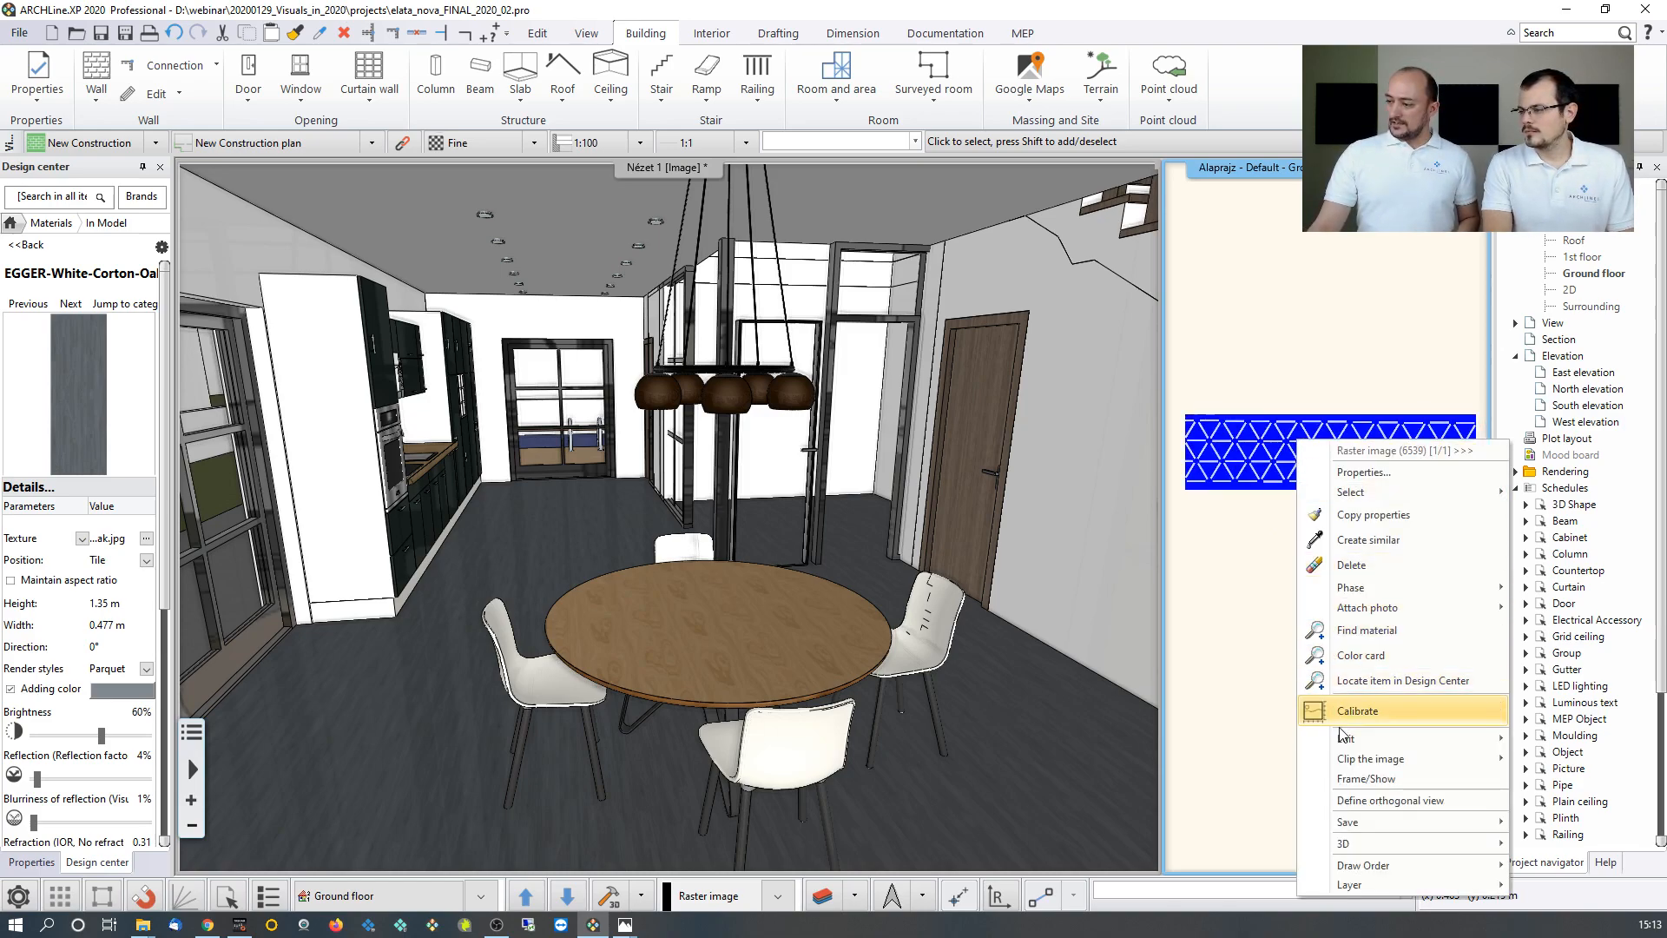
pyautogui.moveTo(1343, 749)
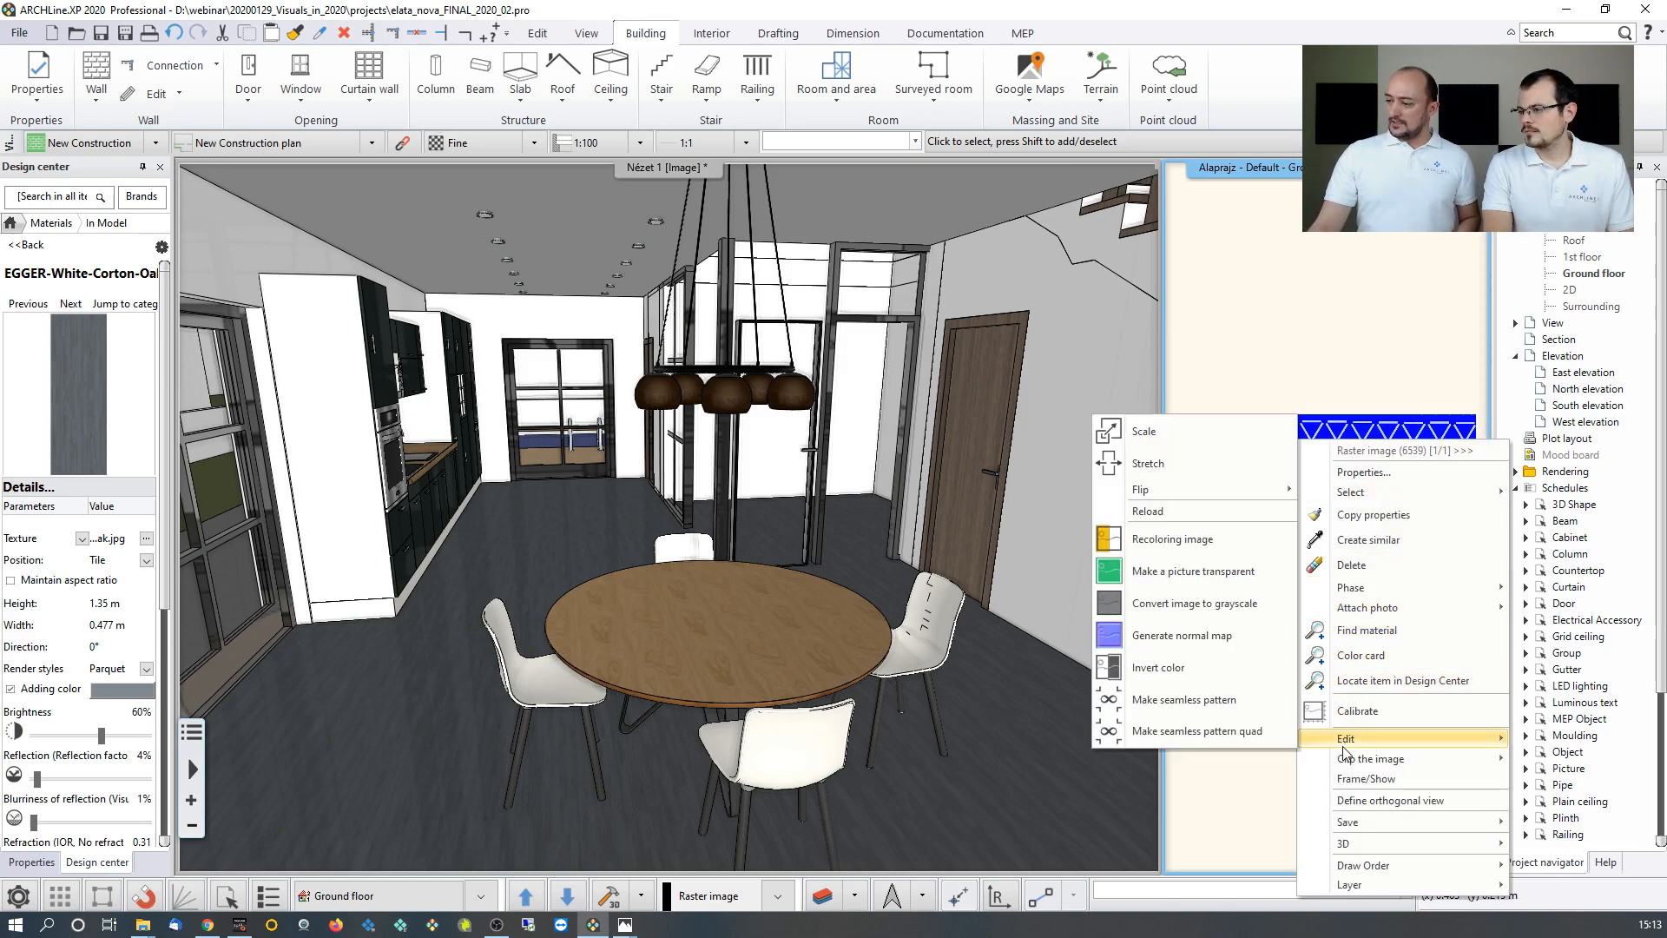
pyautogui.click(1210, 536)
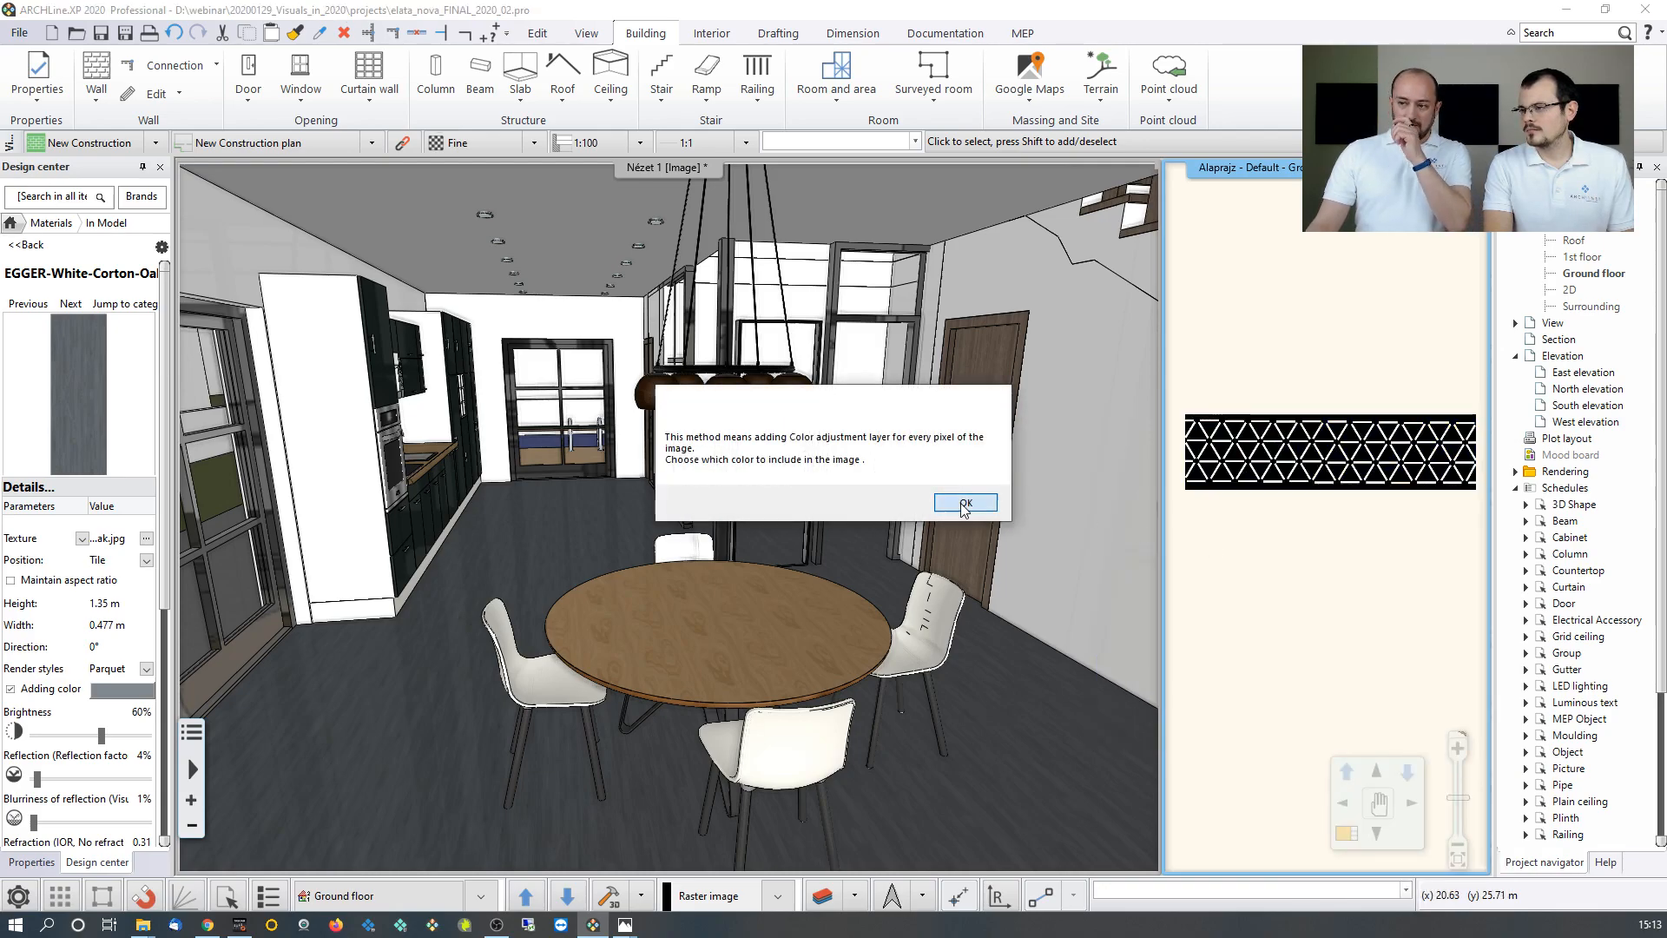
pyautogui.click(964, 507)
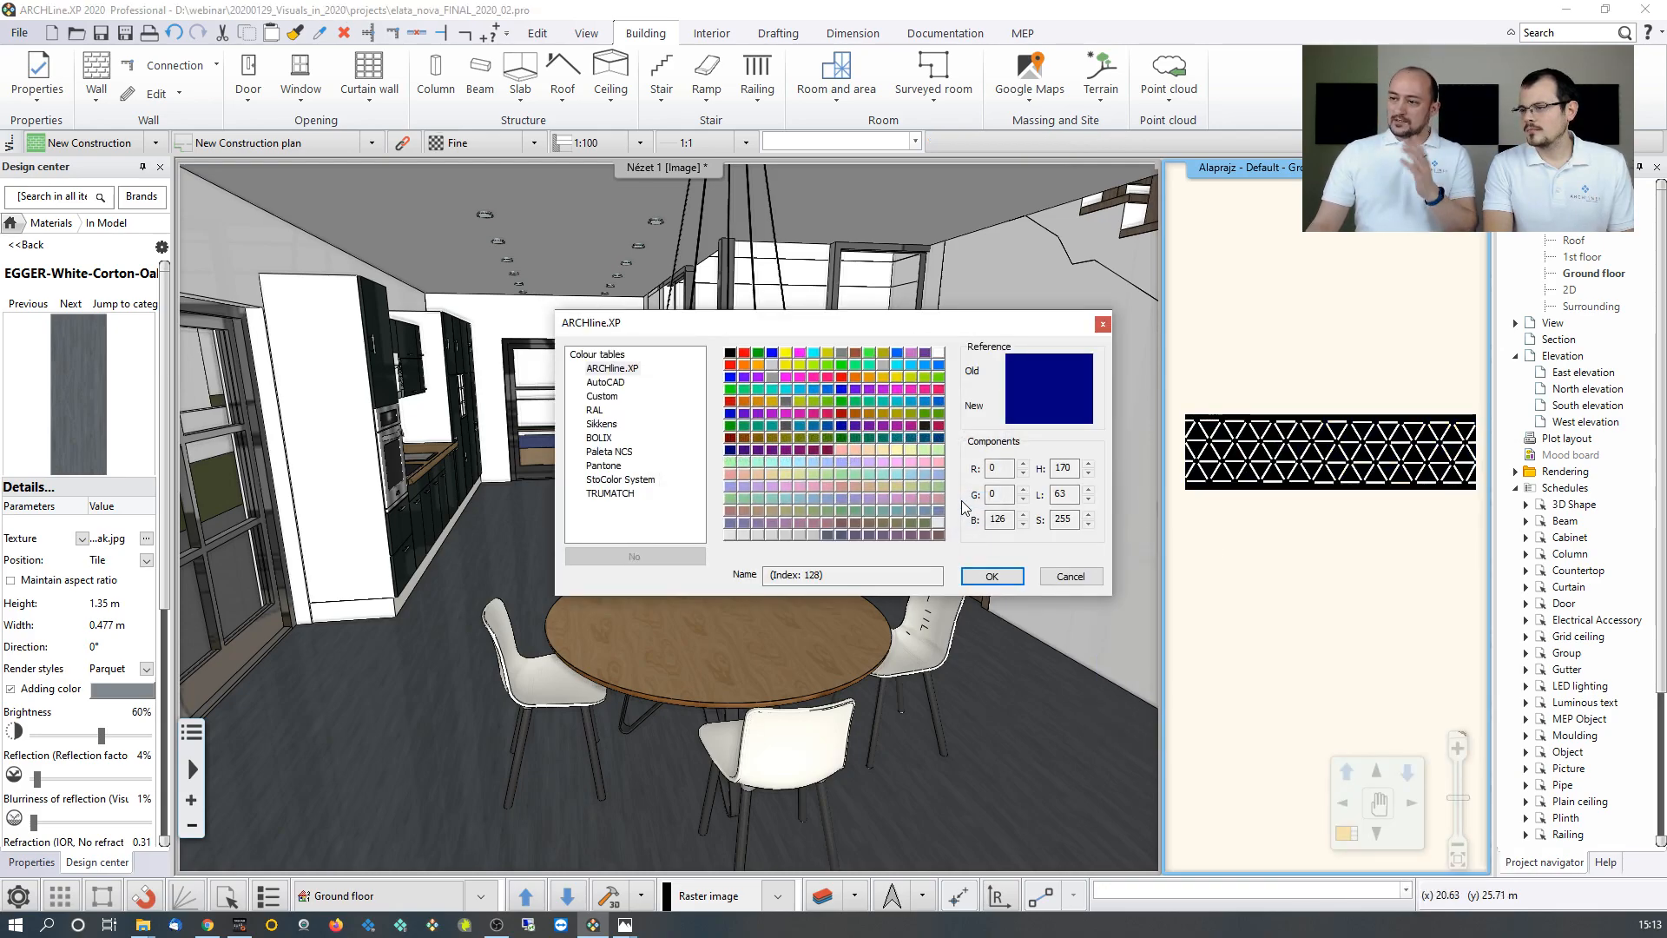
pyautogui.click(857, 353)
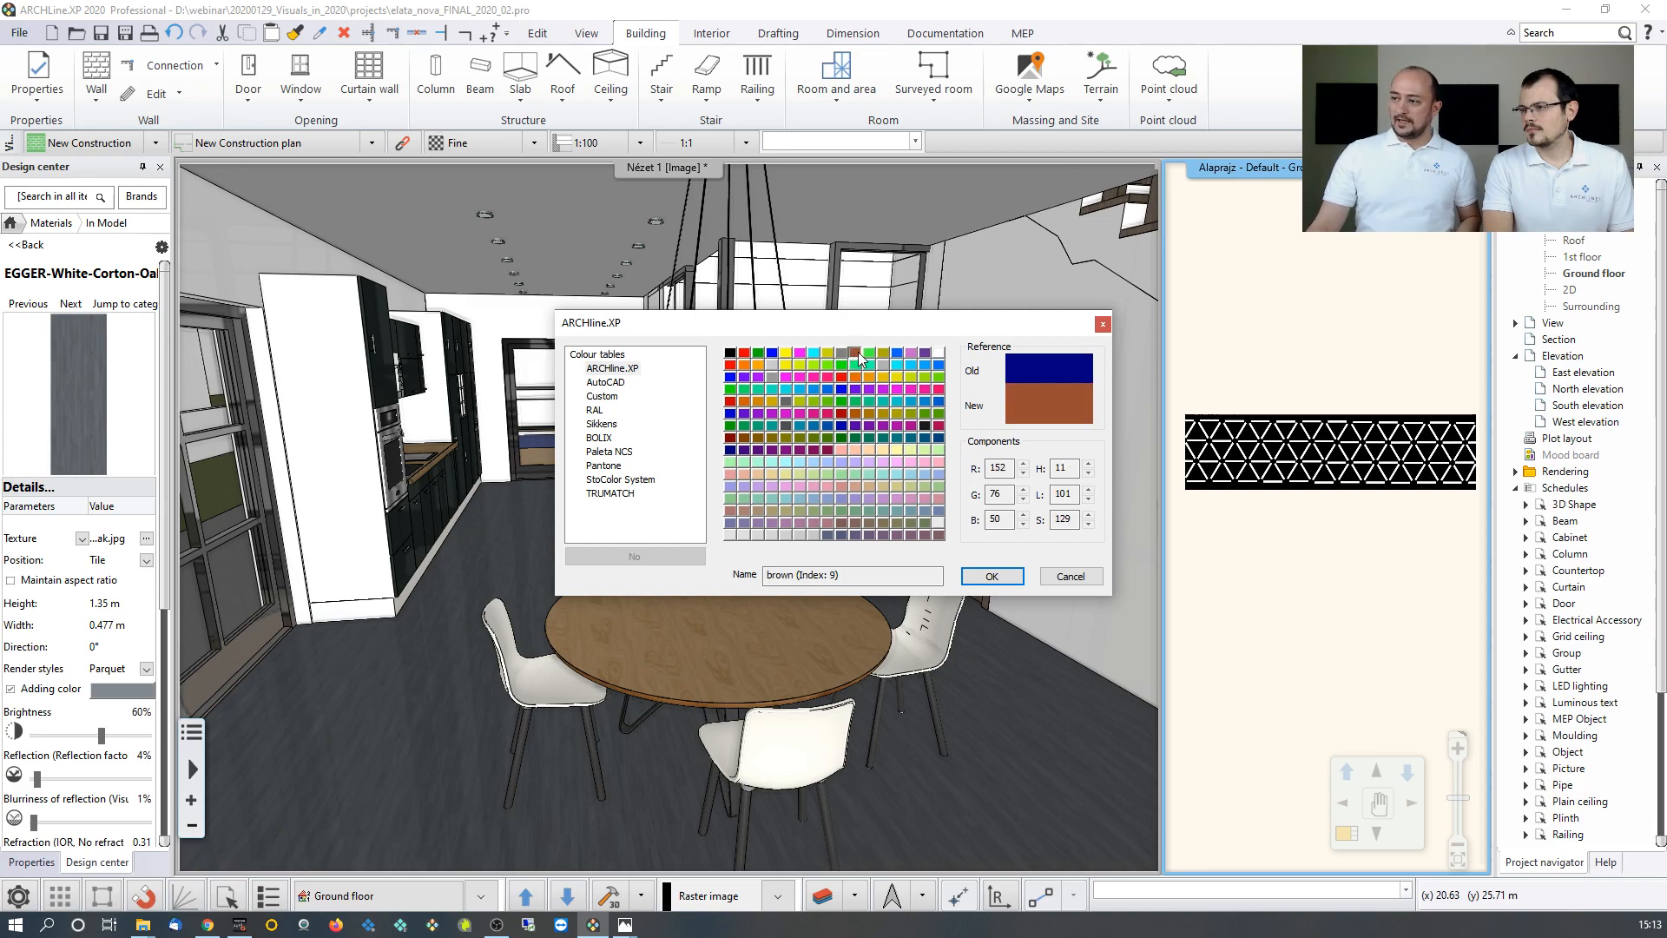
pyautogui.click(993, 577)
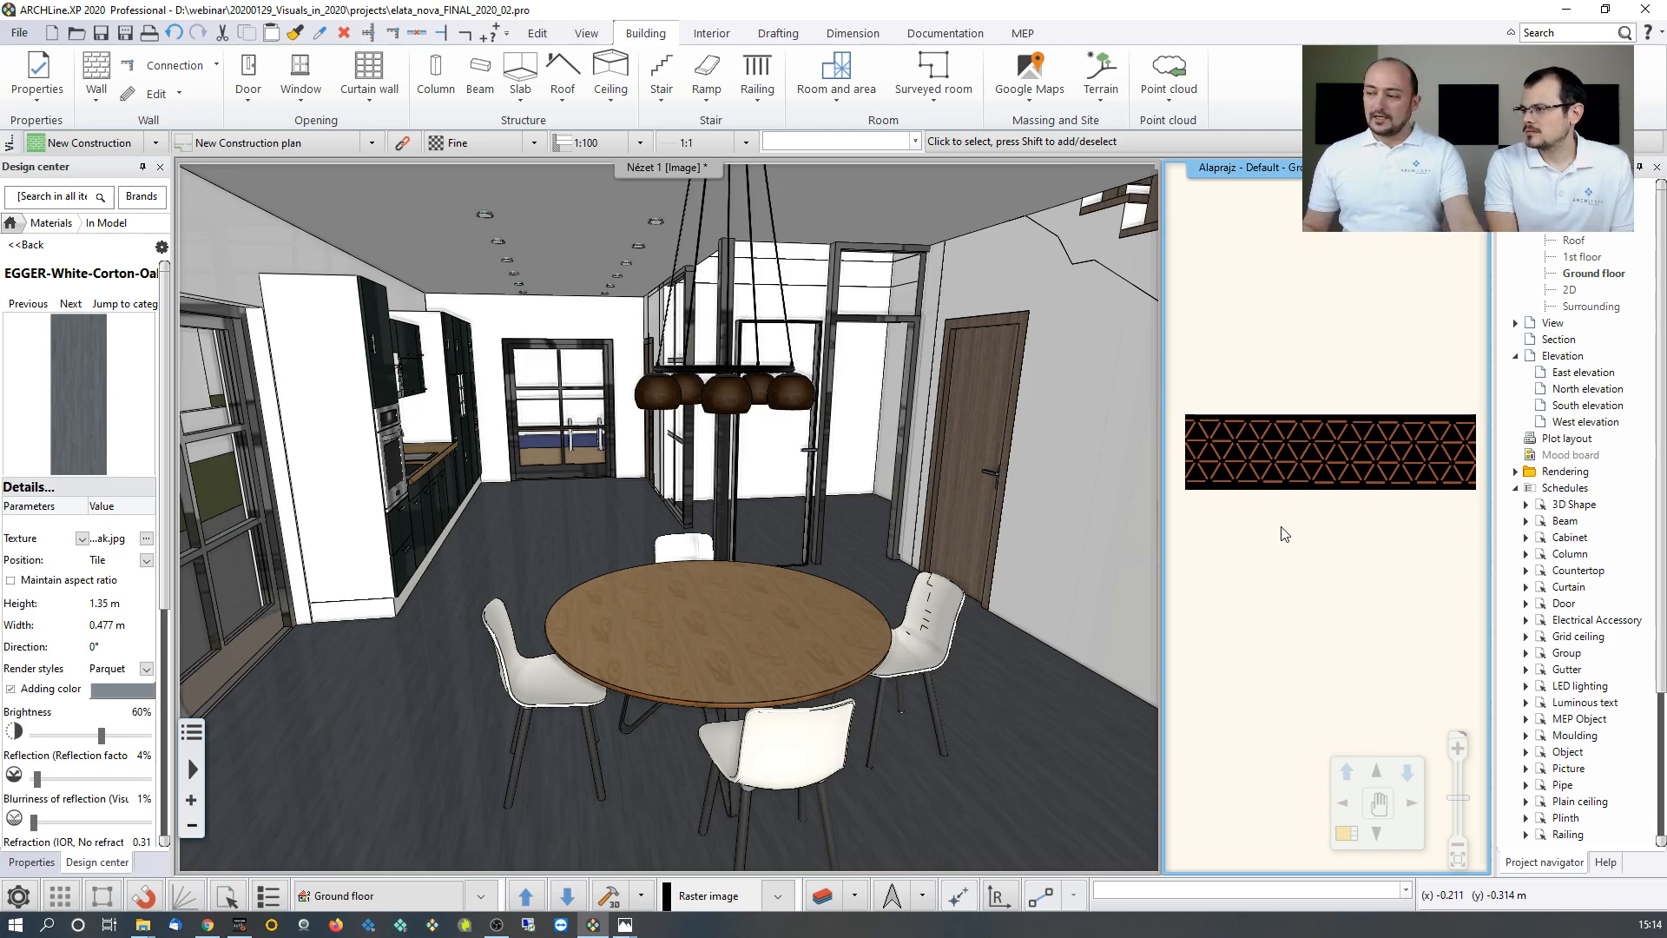
pyautogui.moveTo(1322, 440); pyautogui.dragTo(1317, 442, button='middle')
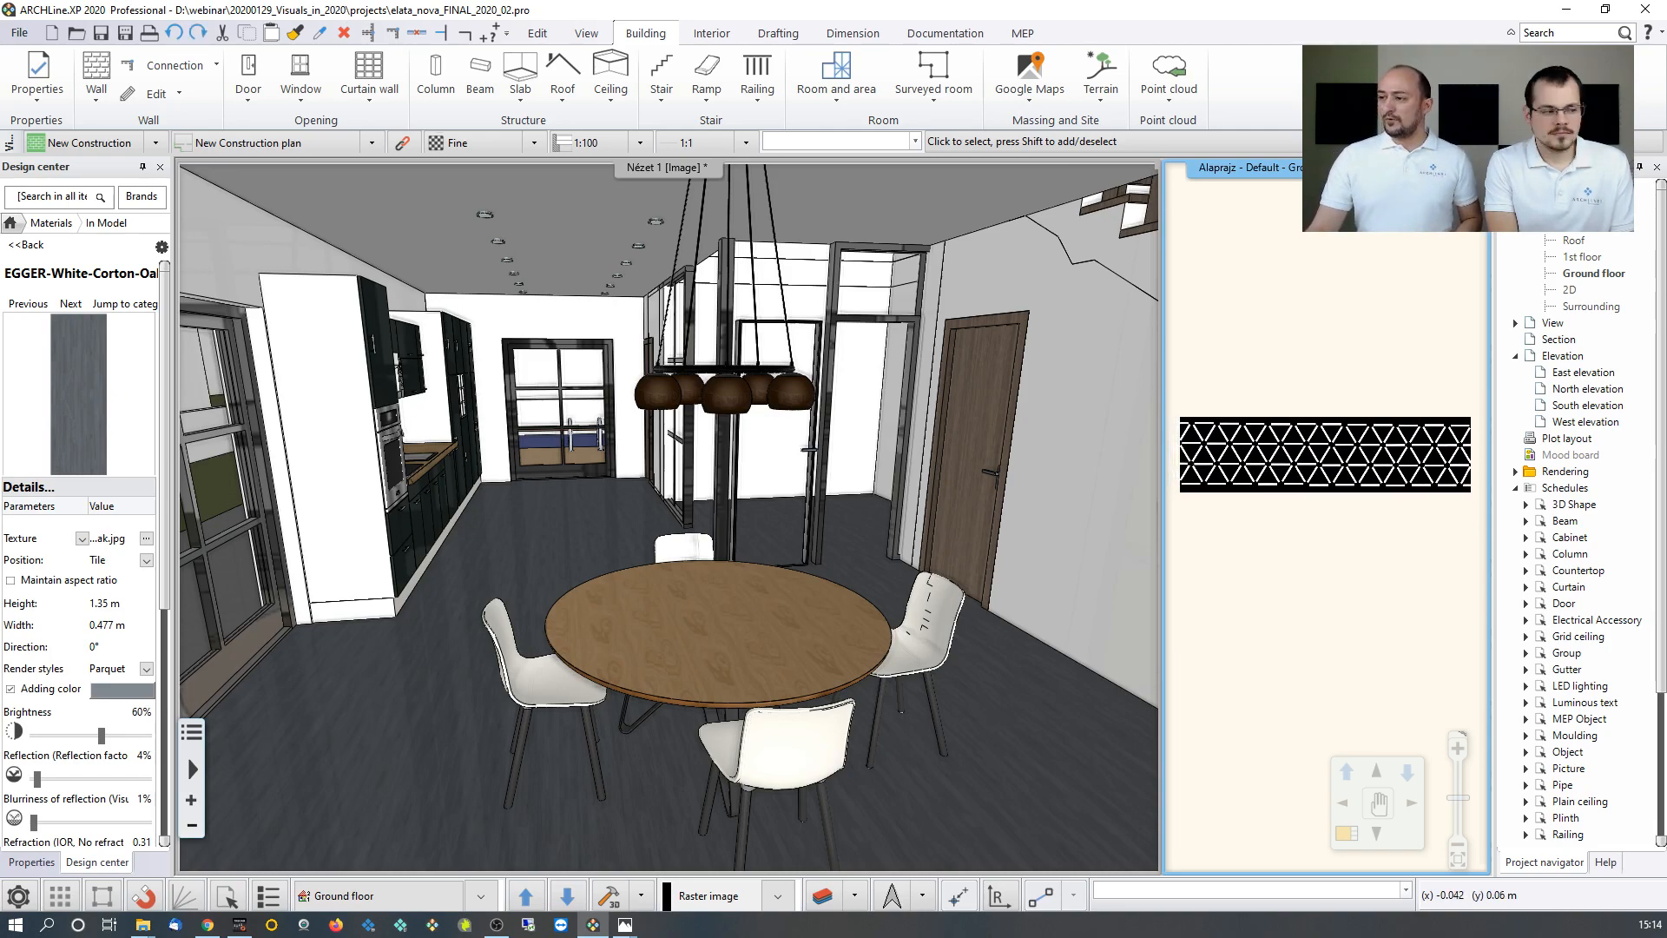
# Invert the pattern image's colours to get black triangle outlines on white.
pyautogui.click(1316, 450)
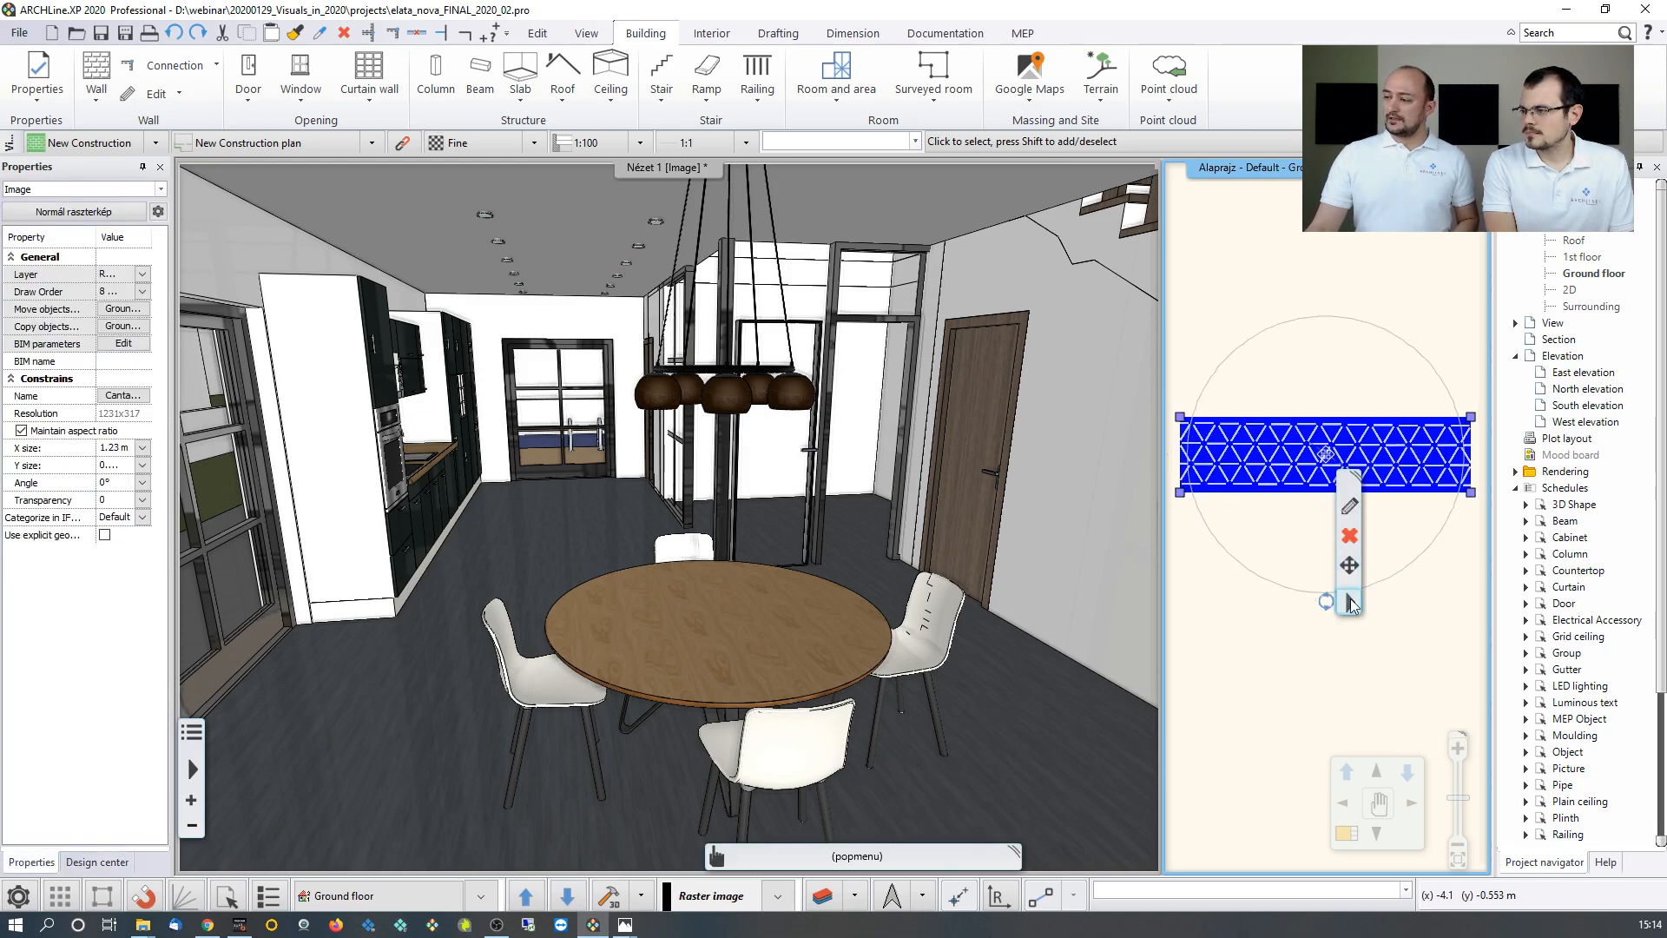
pyautogui.click(1351, 603)
pyautogui.moveTo(1448, 438)
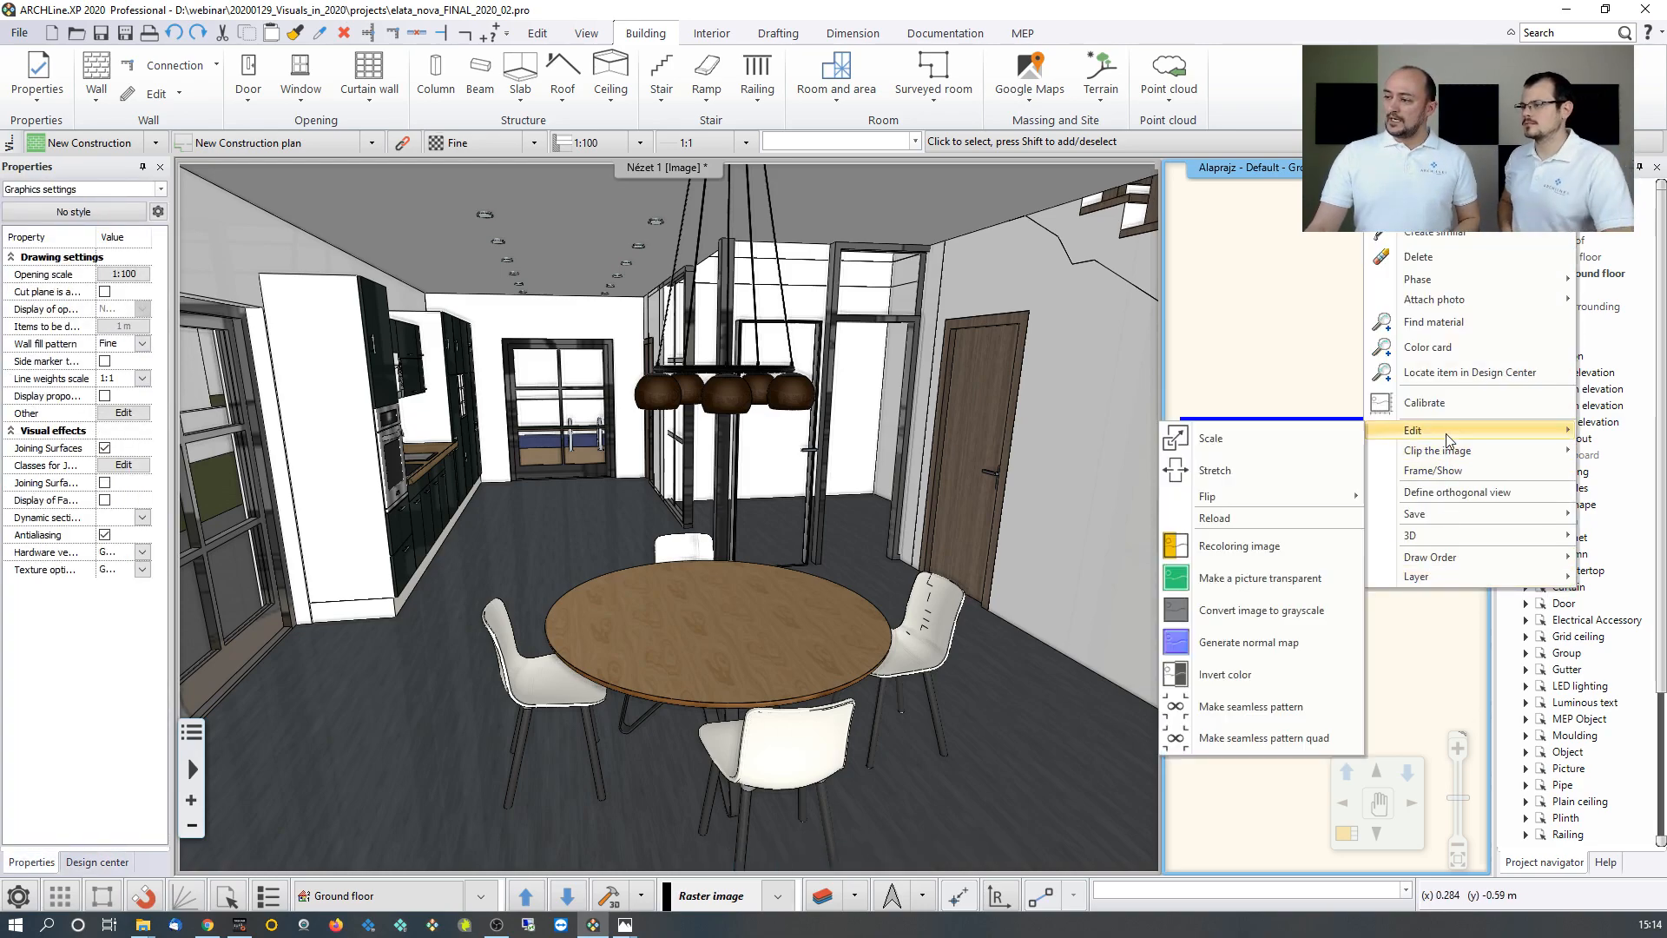
pyautogui.click(1257, 675)
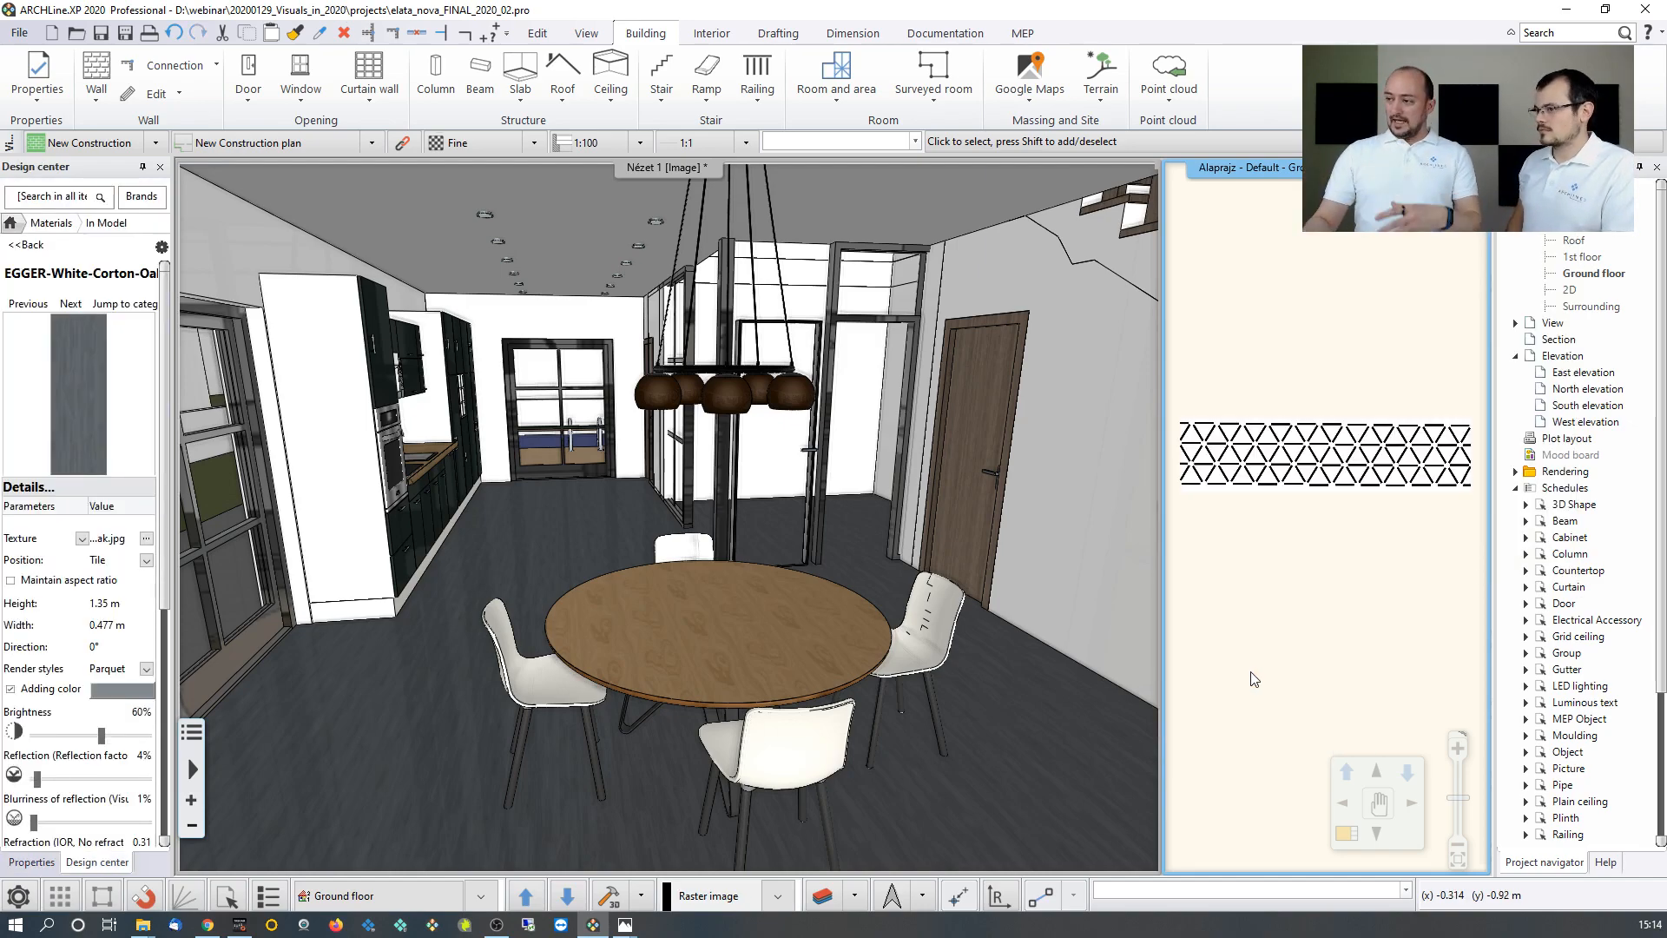
# Recolour the inverted triangle image brown (Index 9) with Edit > Recoloring image.
pyautogui.click(1269, 460)
pyautogui.rightClick(1269, 457)
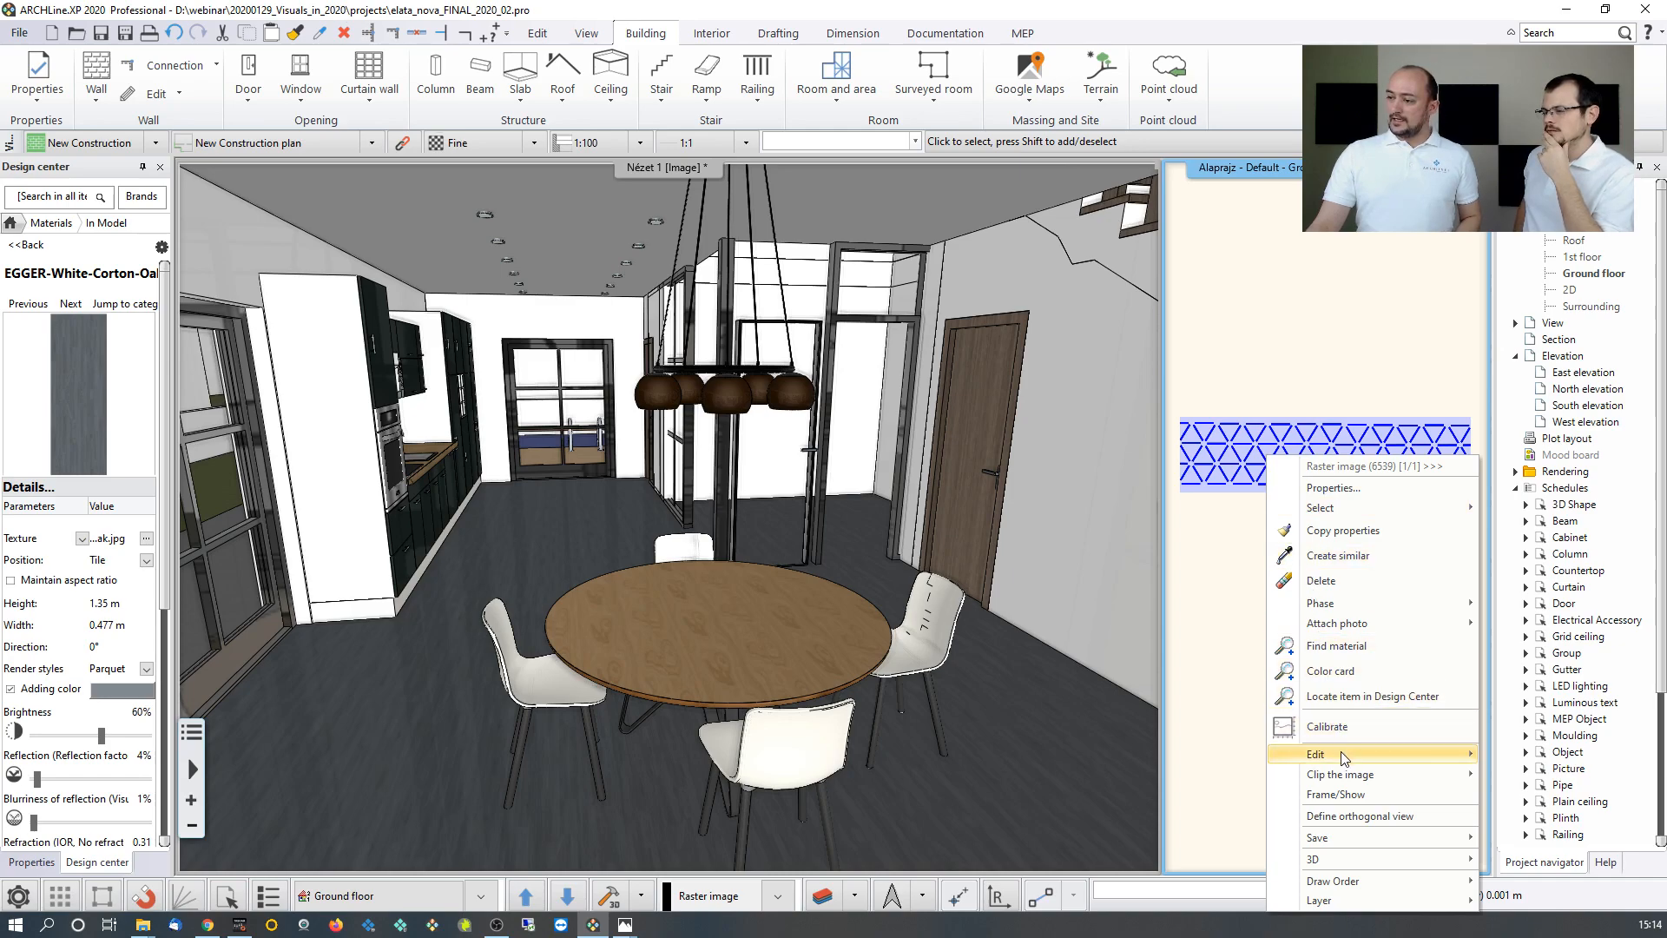
pyautogui.moveTo(1344, 757)
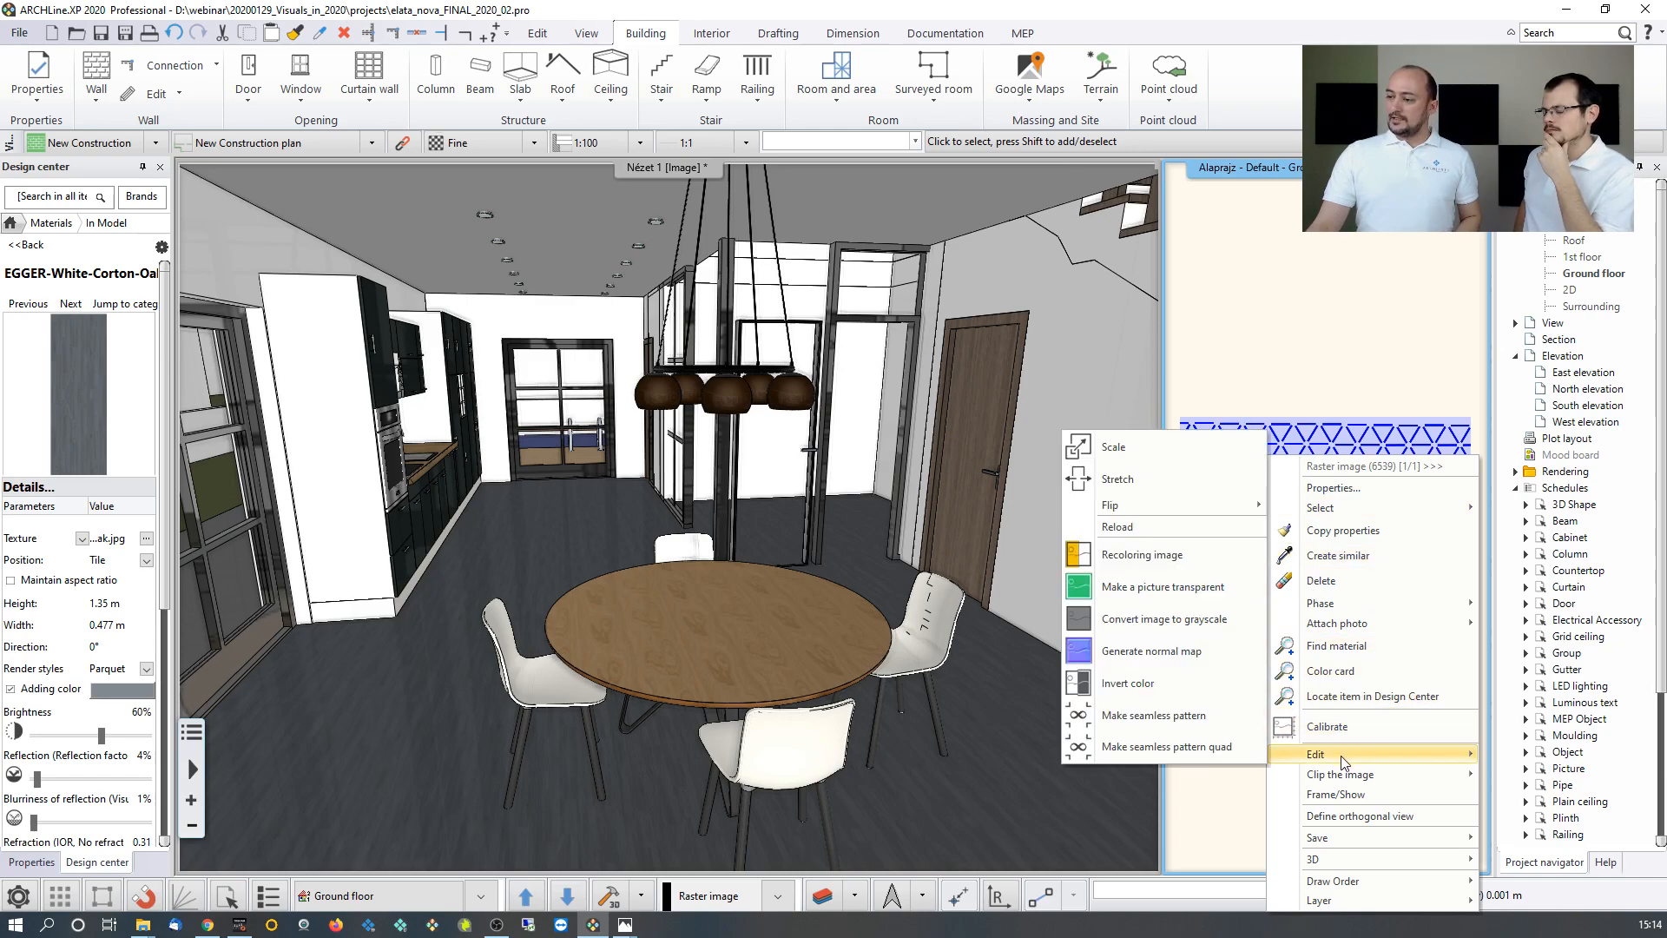
pyautogui.click(1189, 566)
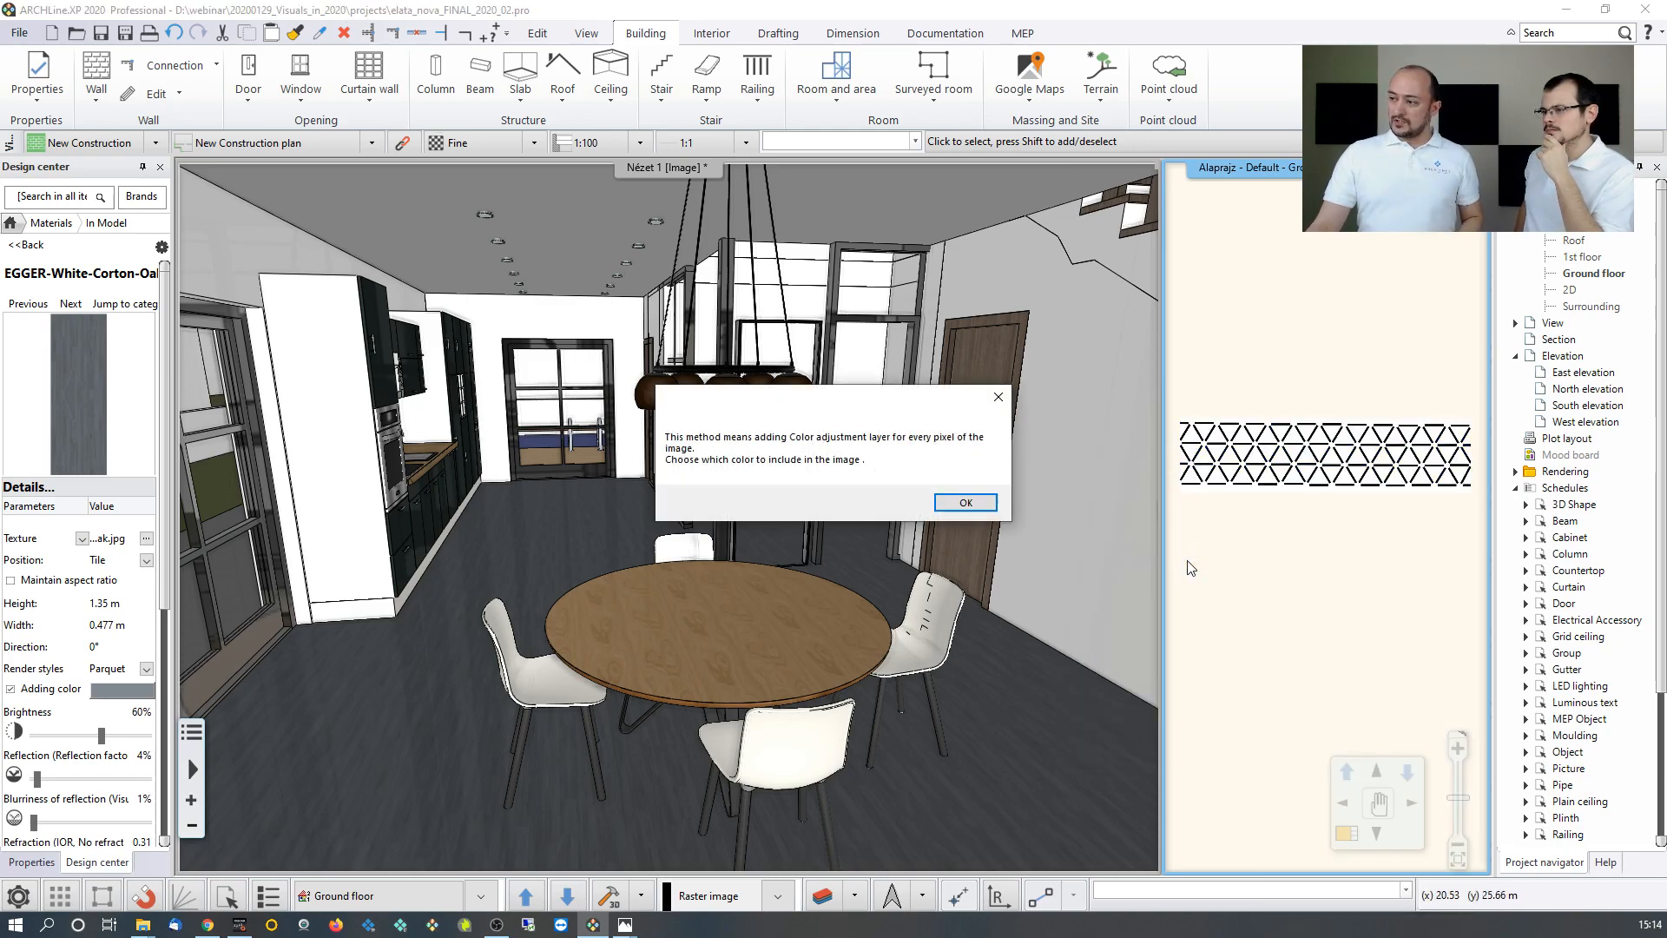
pyautogui.click(966, 503)
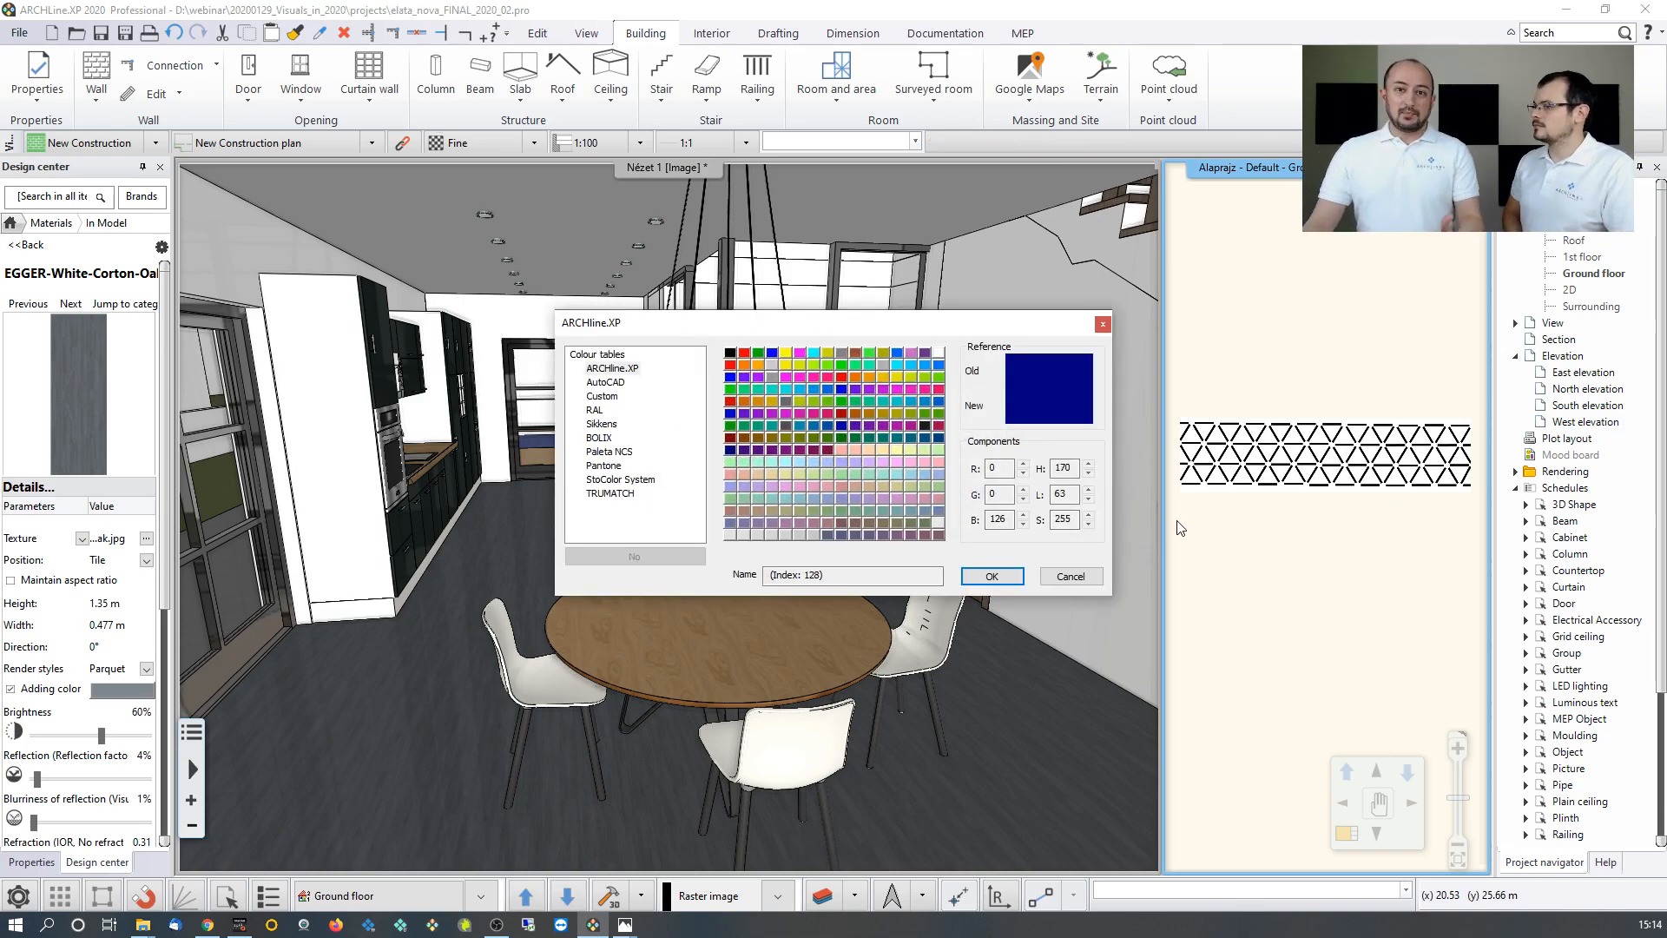
pyautogui.click(856, 351)
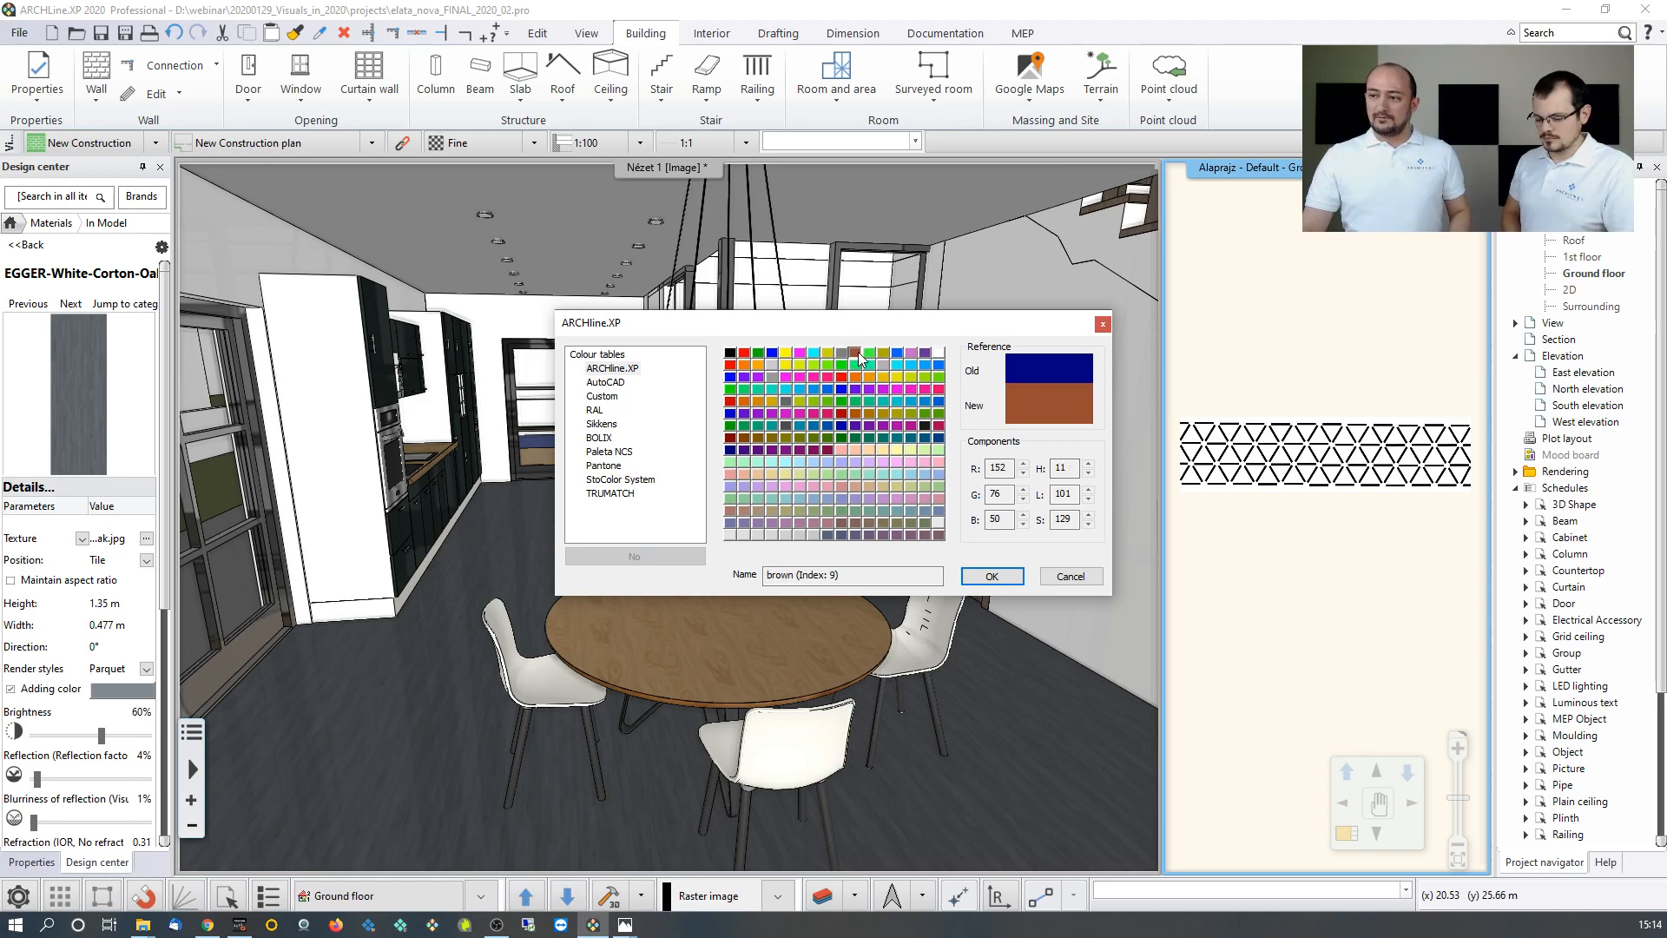
pyautogui.click(991, 576)
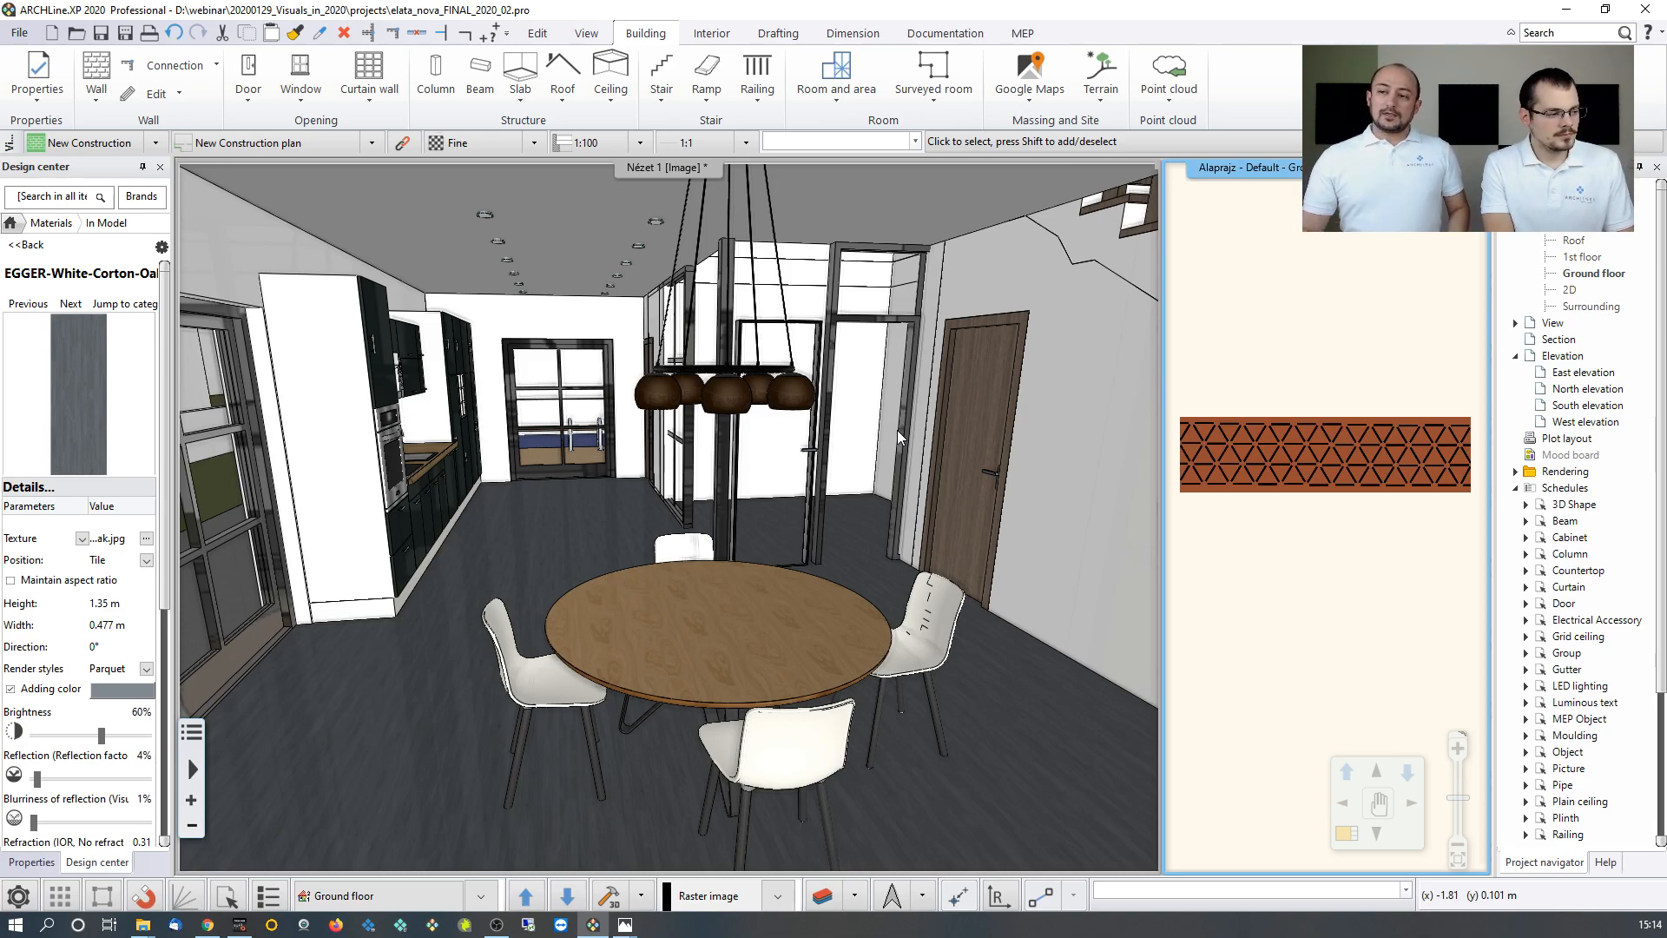
pyautogui.click(1265, 469)
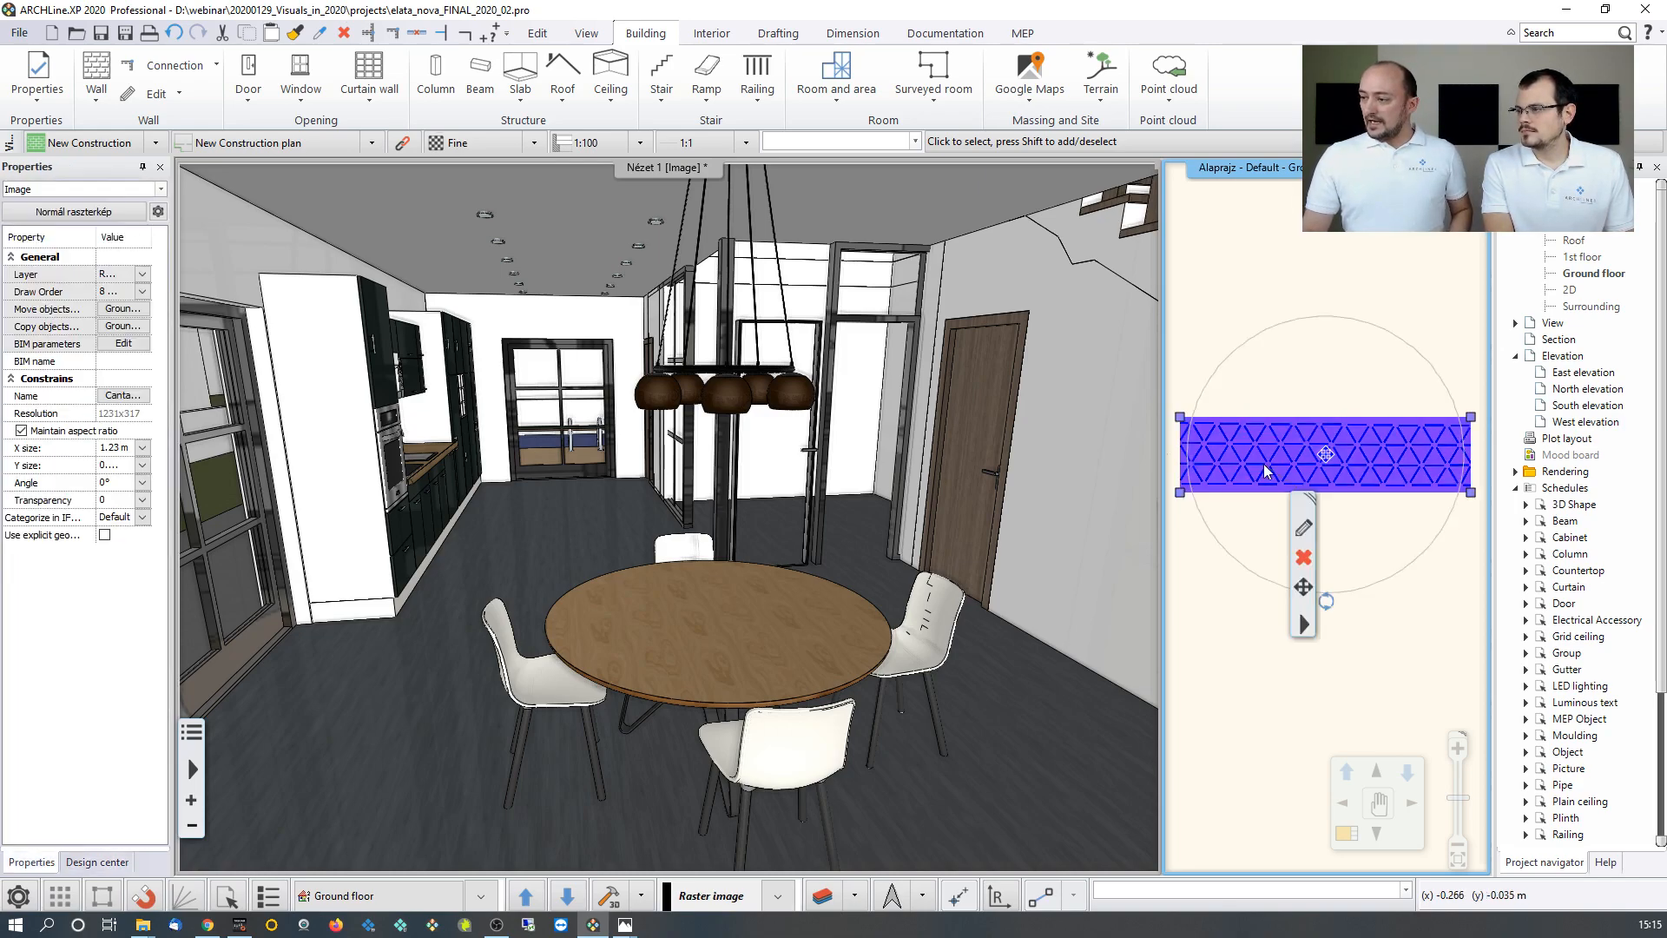
# Make the dark triangle colour transparent, leaving white outlines on terracotta brown.
pyautogui.rightClick(1309, 634)
pyautogui.moveTo(1403, 456)
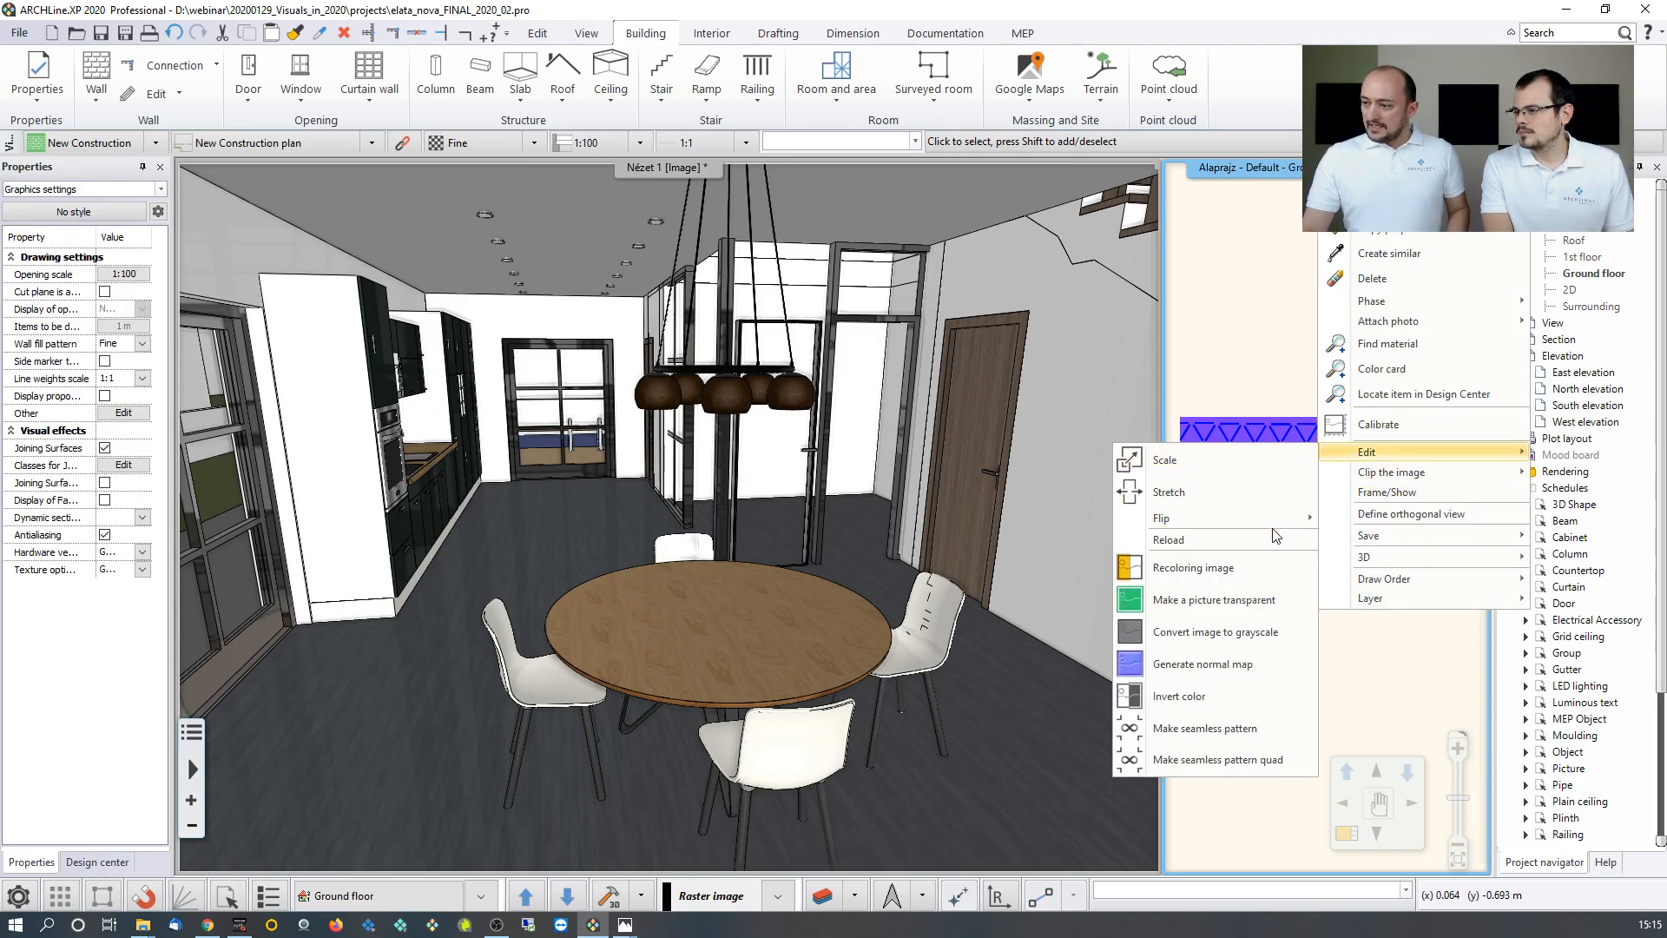
pyautogui.click(1239, 607)
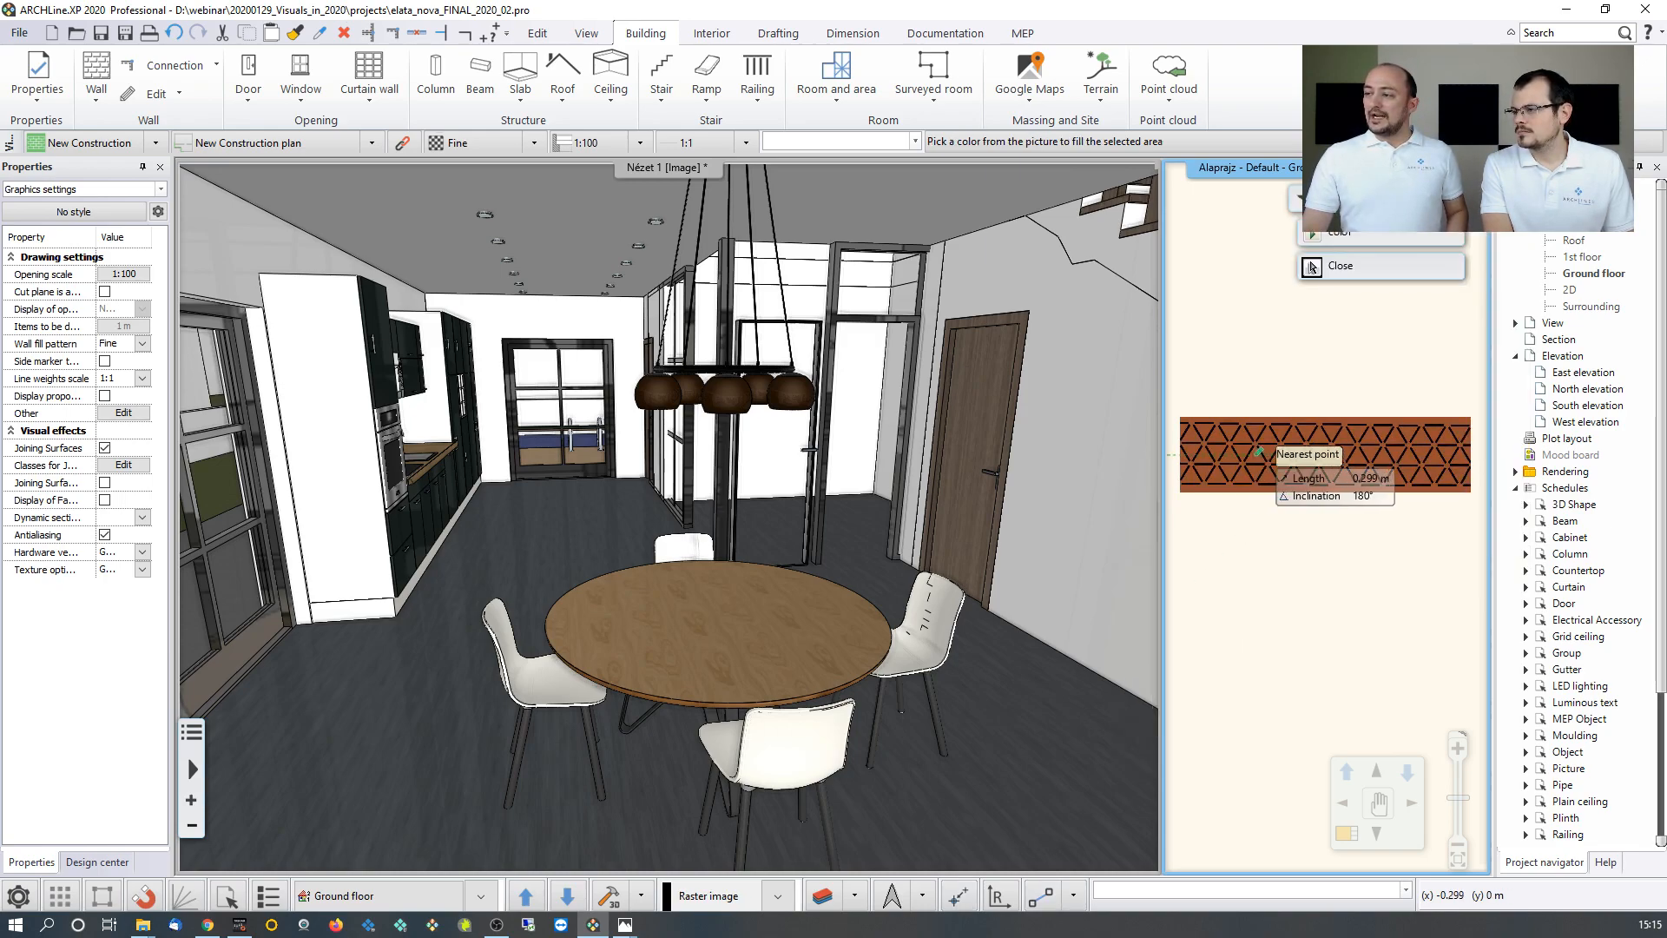
pyautogui.scroll(4, 1235, 457)
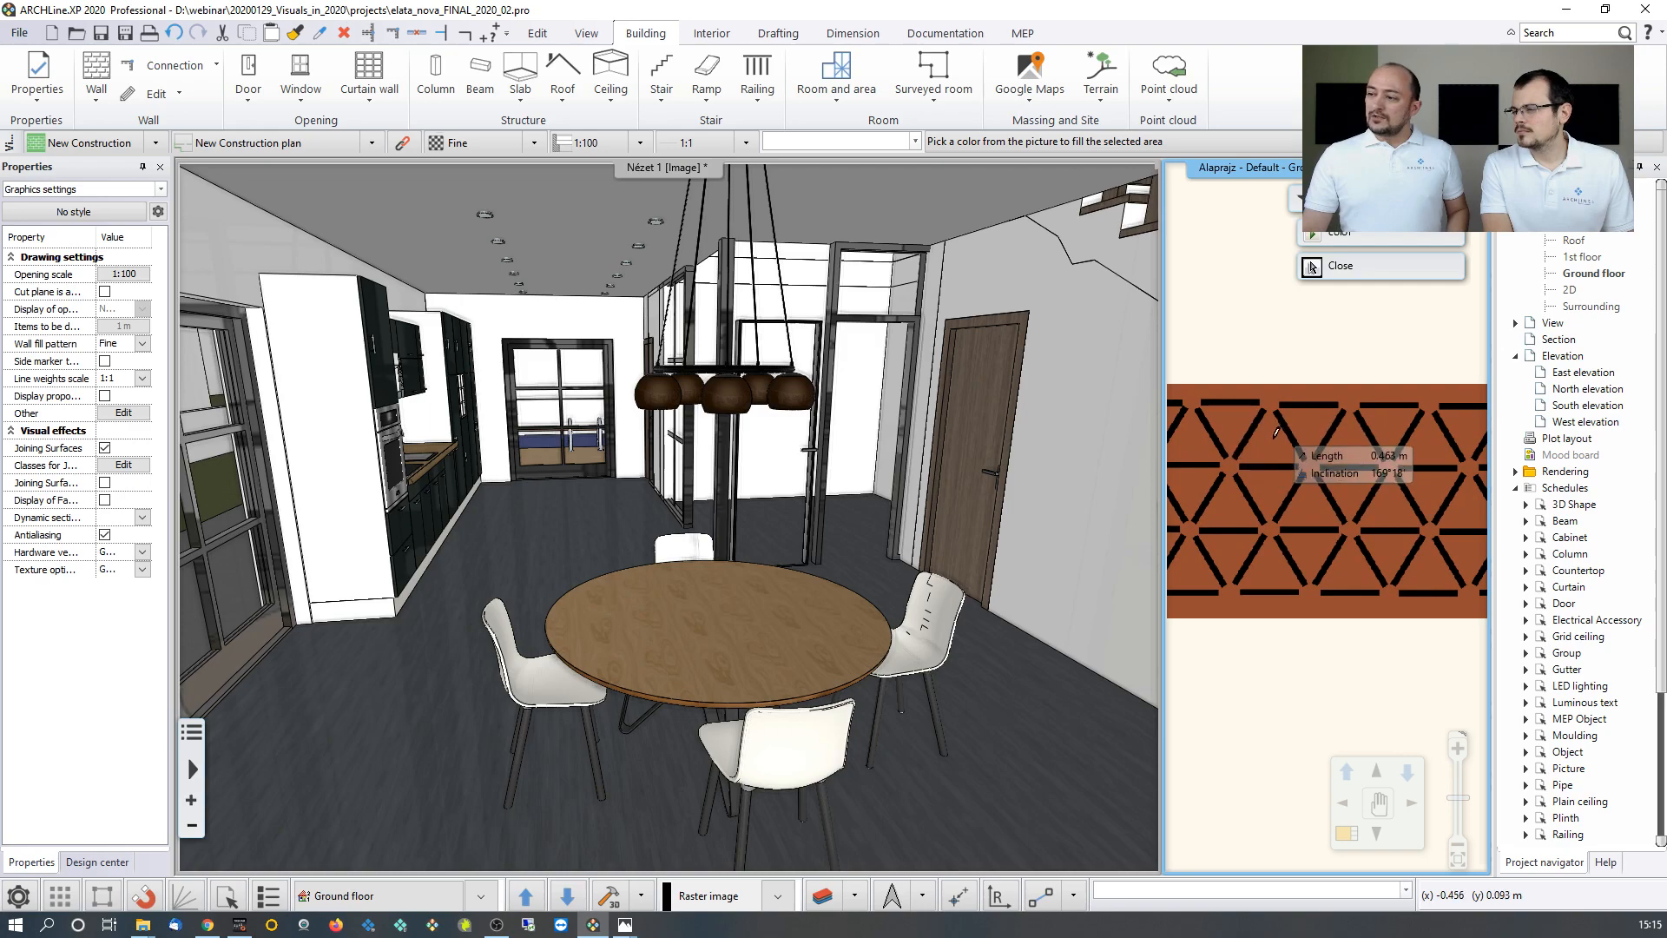
pyautogui.scroll(2, 1256, 437)
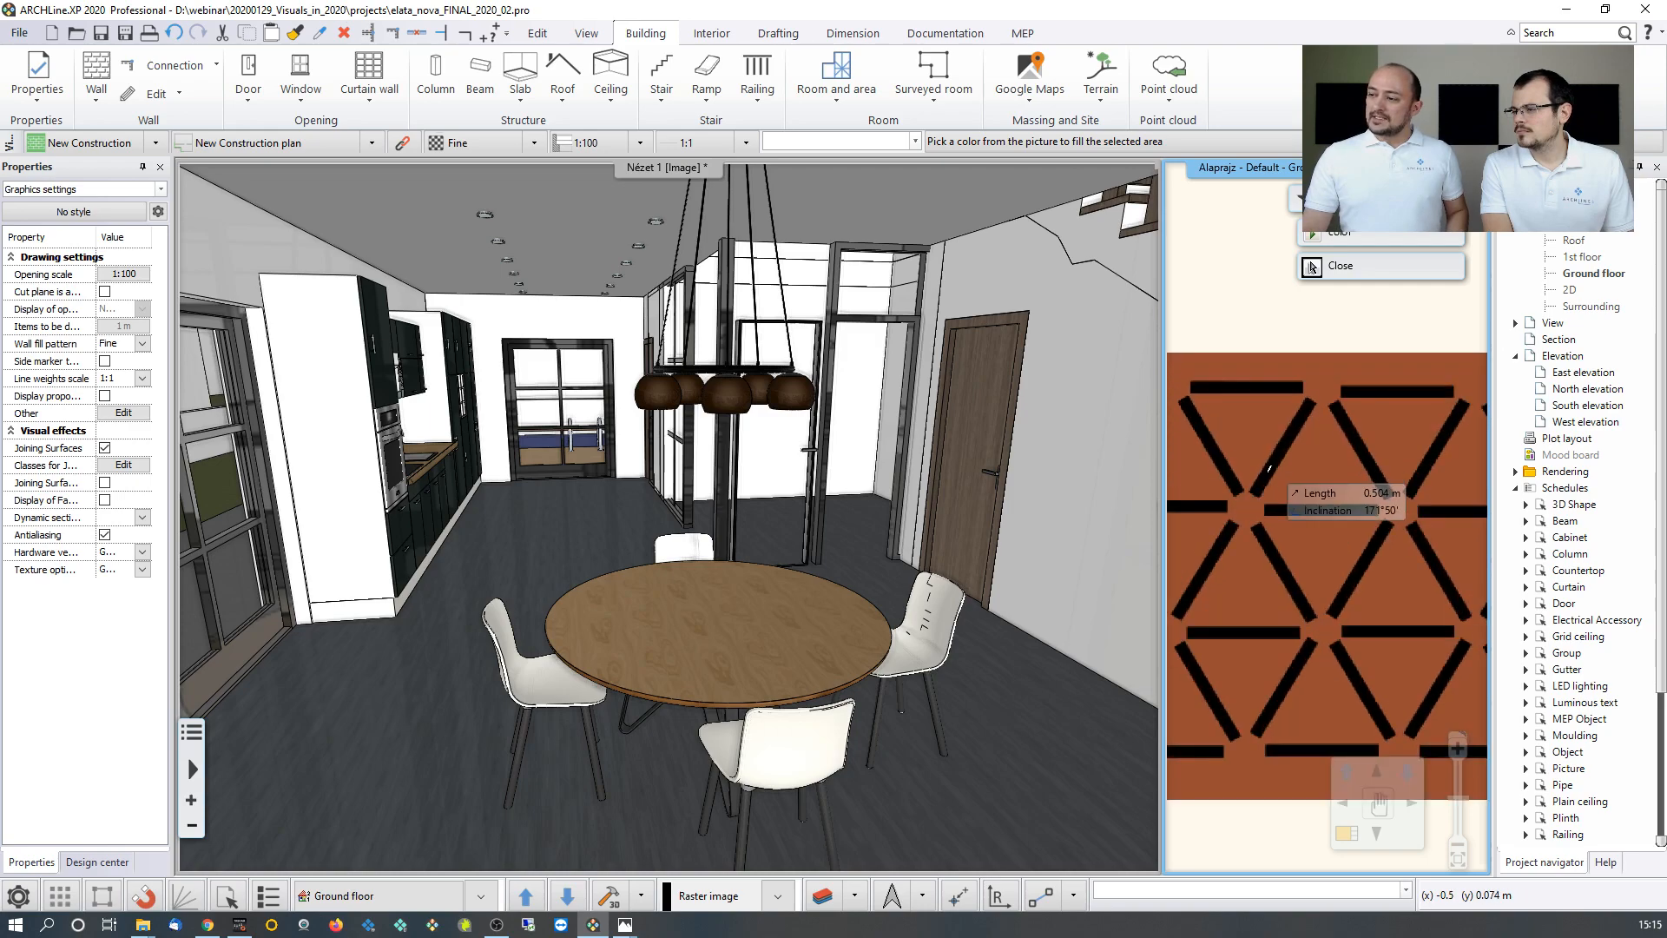
pyautogui.click(1218, 448)
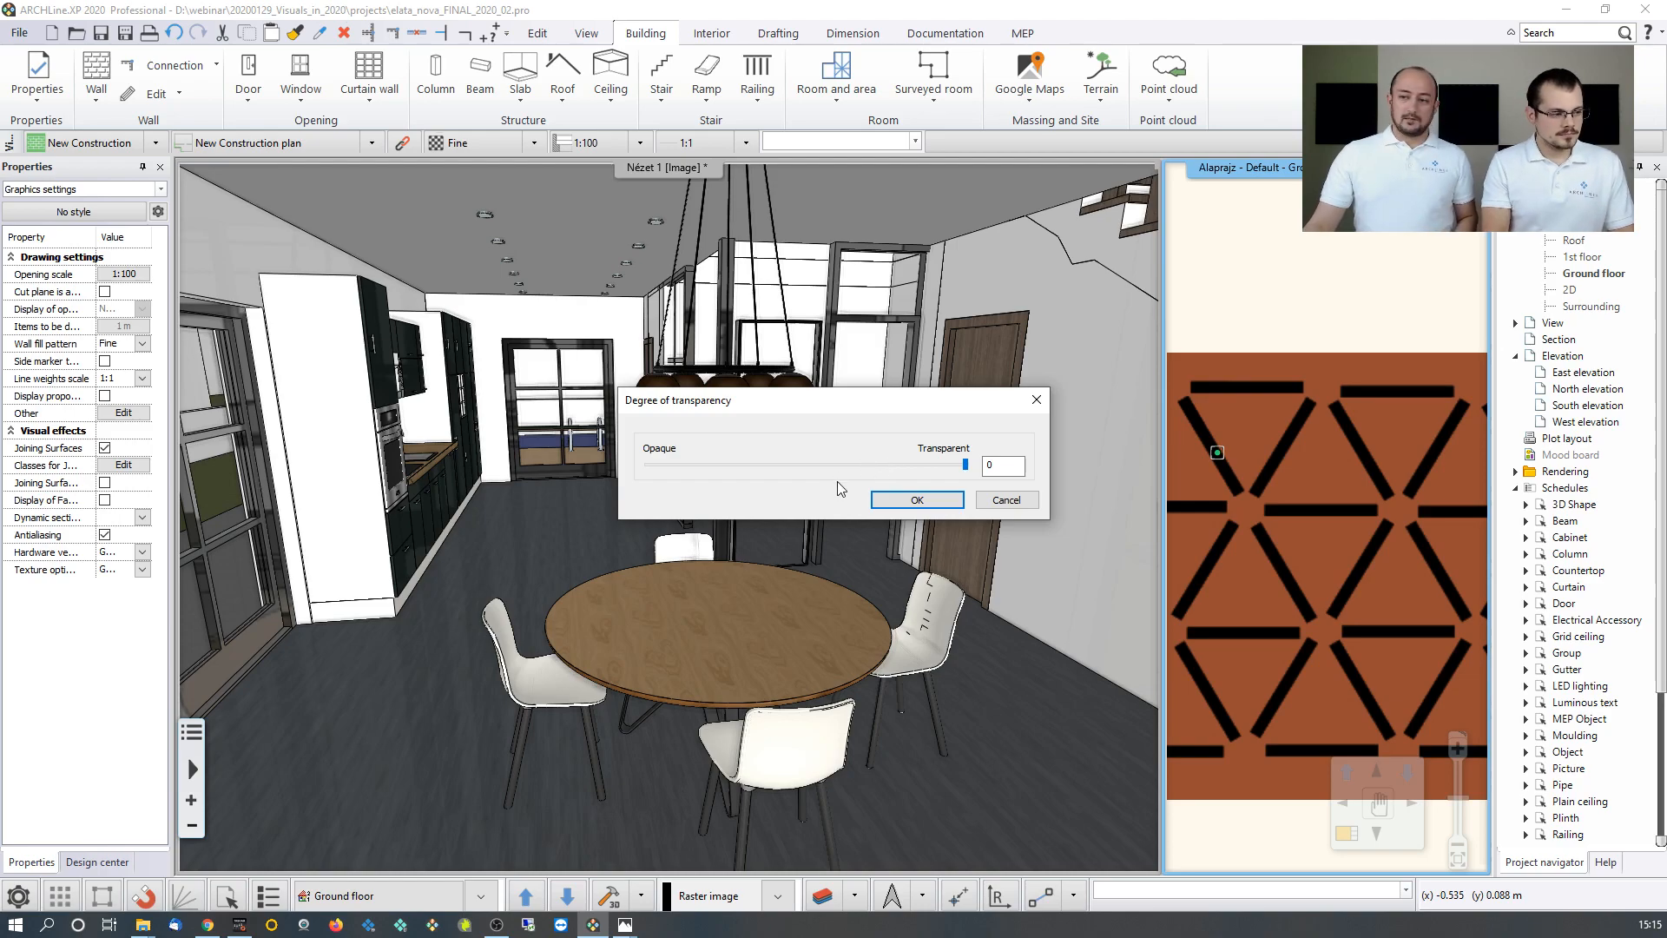
pyautogui.click(917, 500)
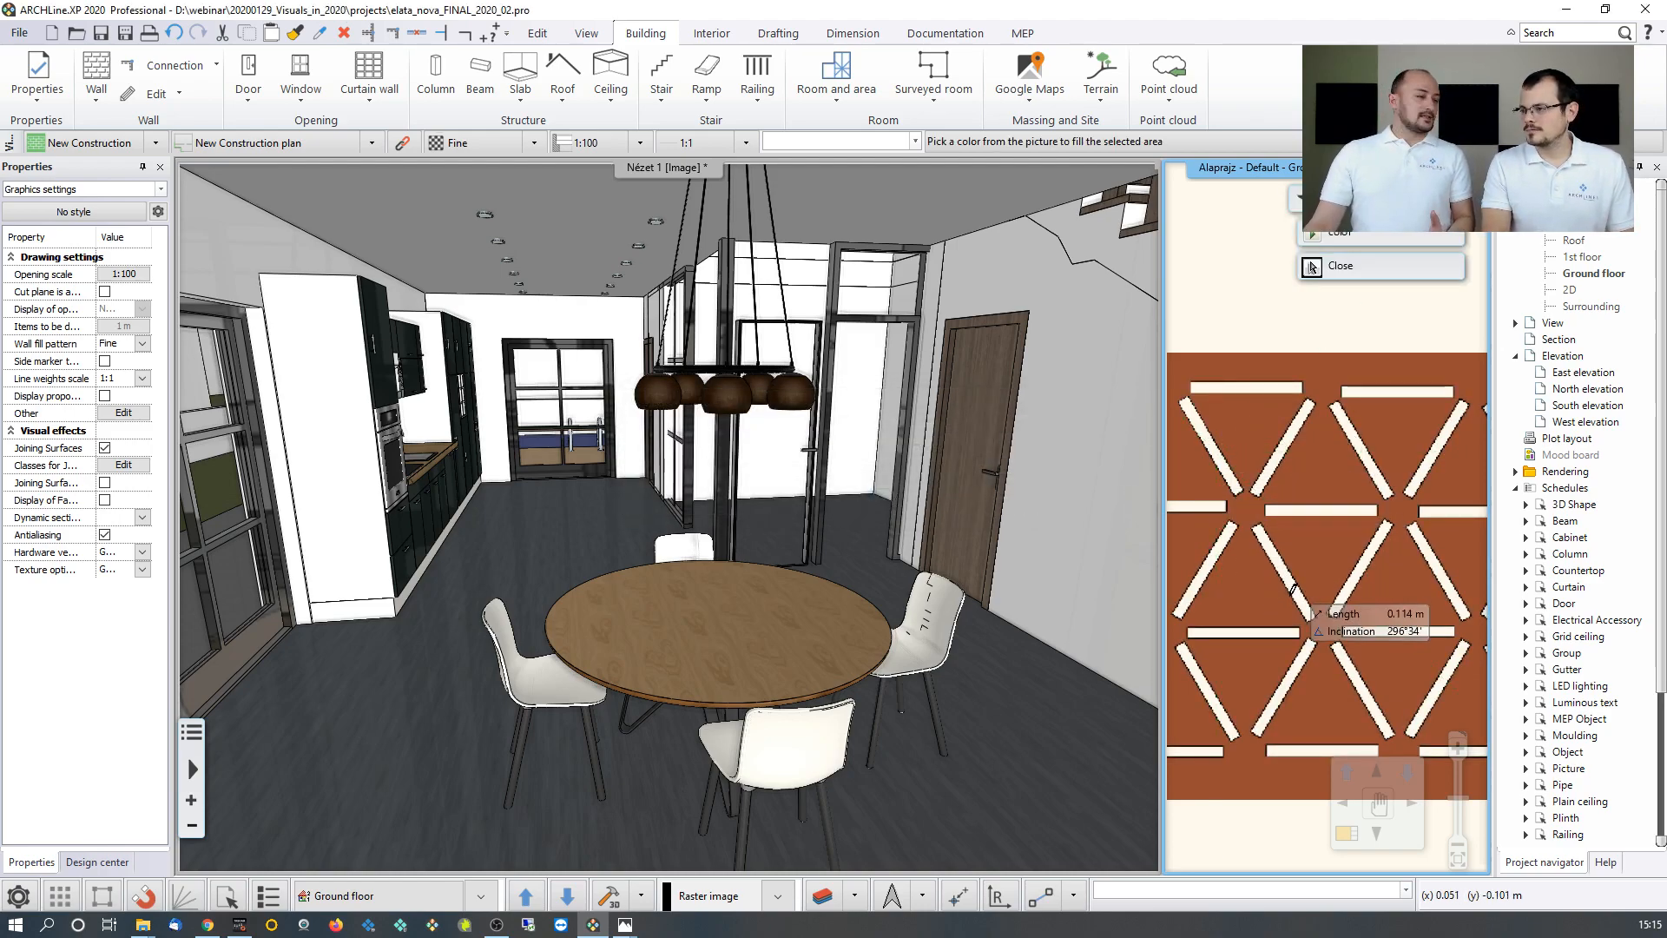
pyautogui.scroll(-4, 1293, 586)
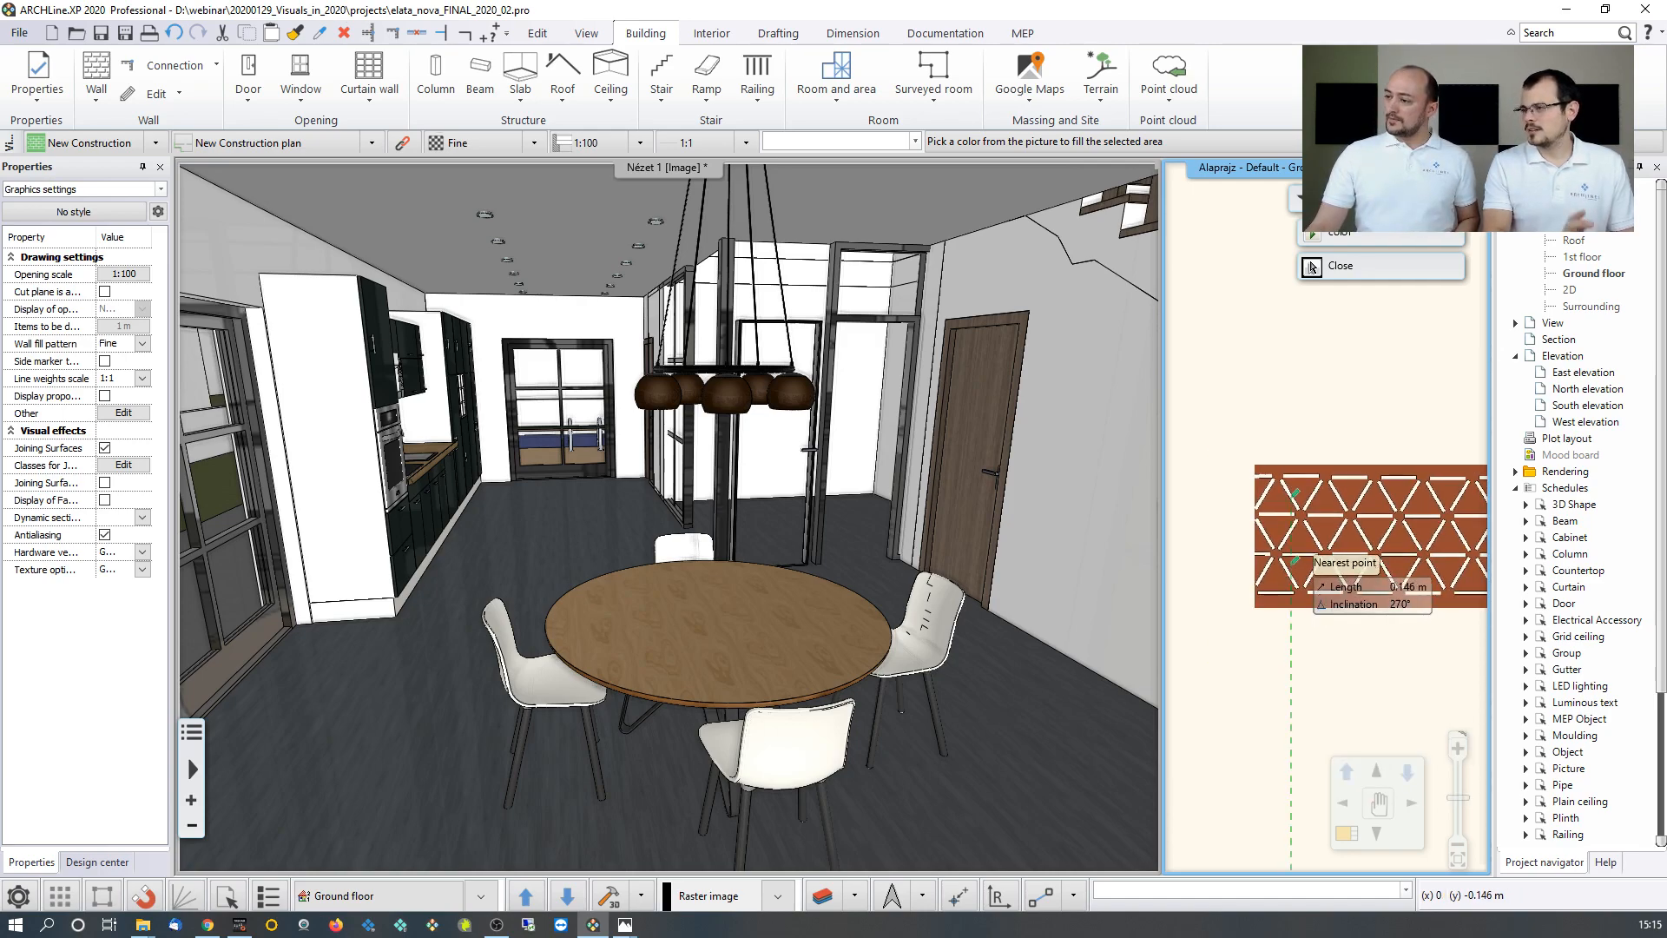
pyautogui.click(1312, 265)
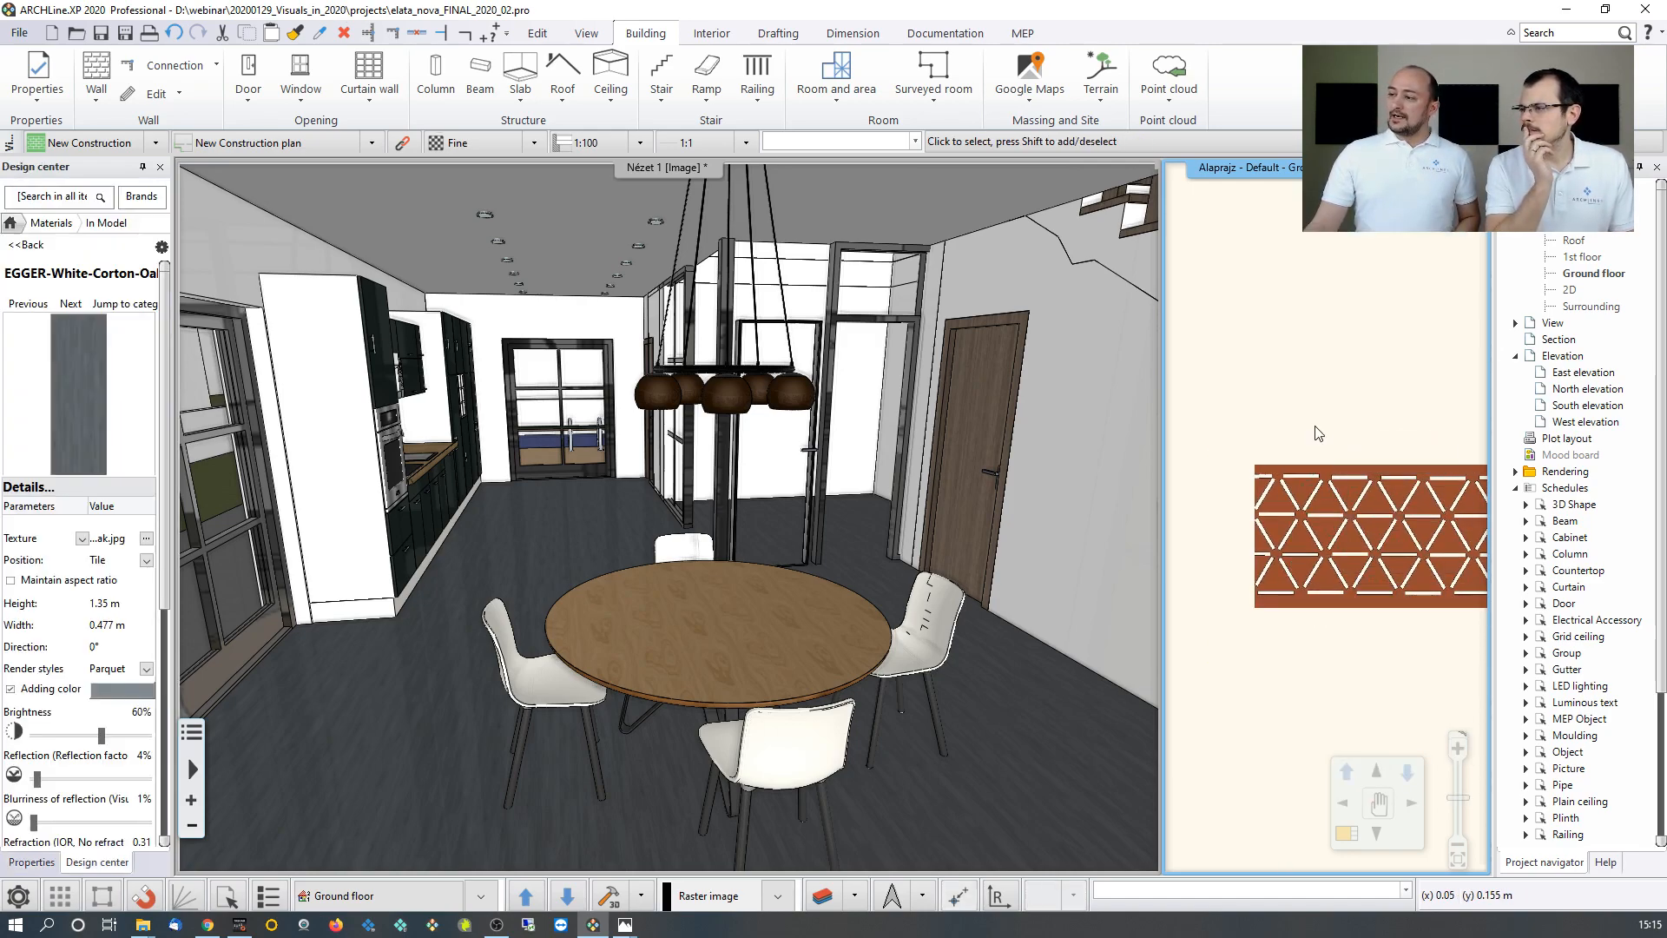
# Save the triangle pattern image as a material, renaming it to Cantallops_pattern_webinar.
pyautogui.rightClick(1298, 495)
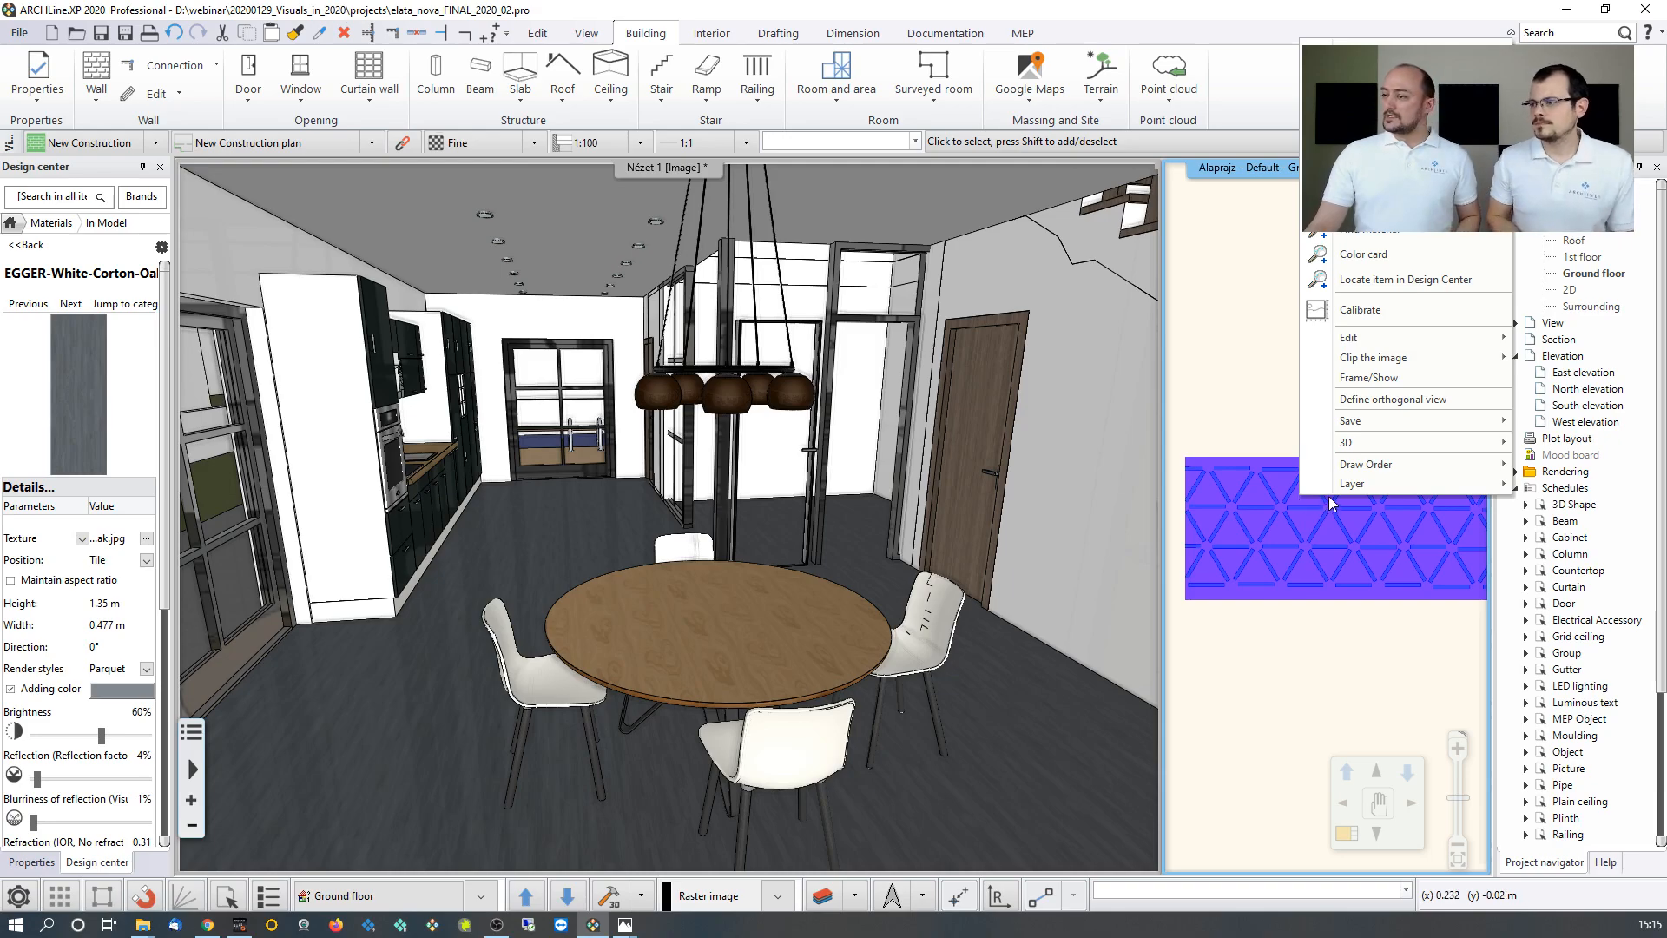
pyautogui.moveTo(1359, 432)
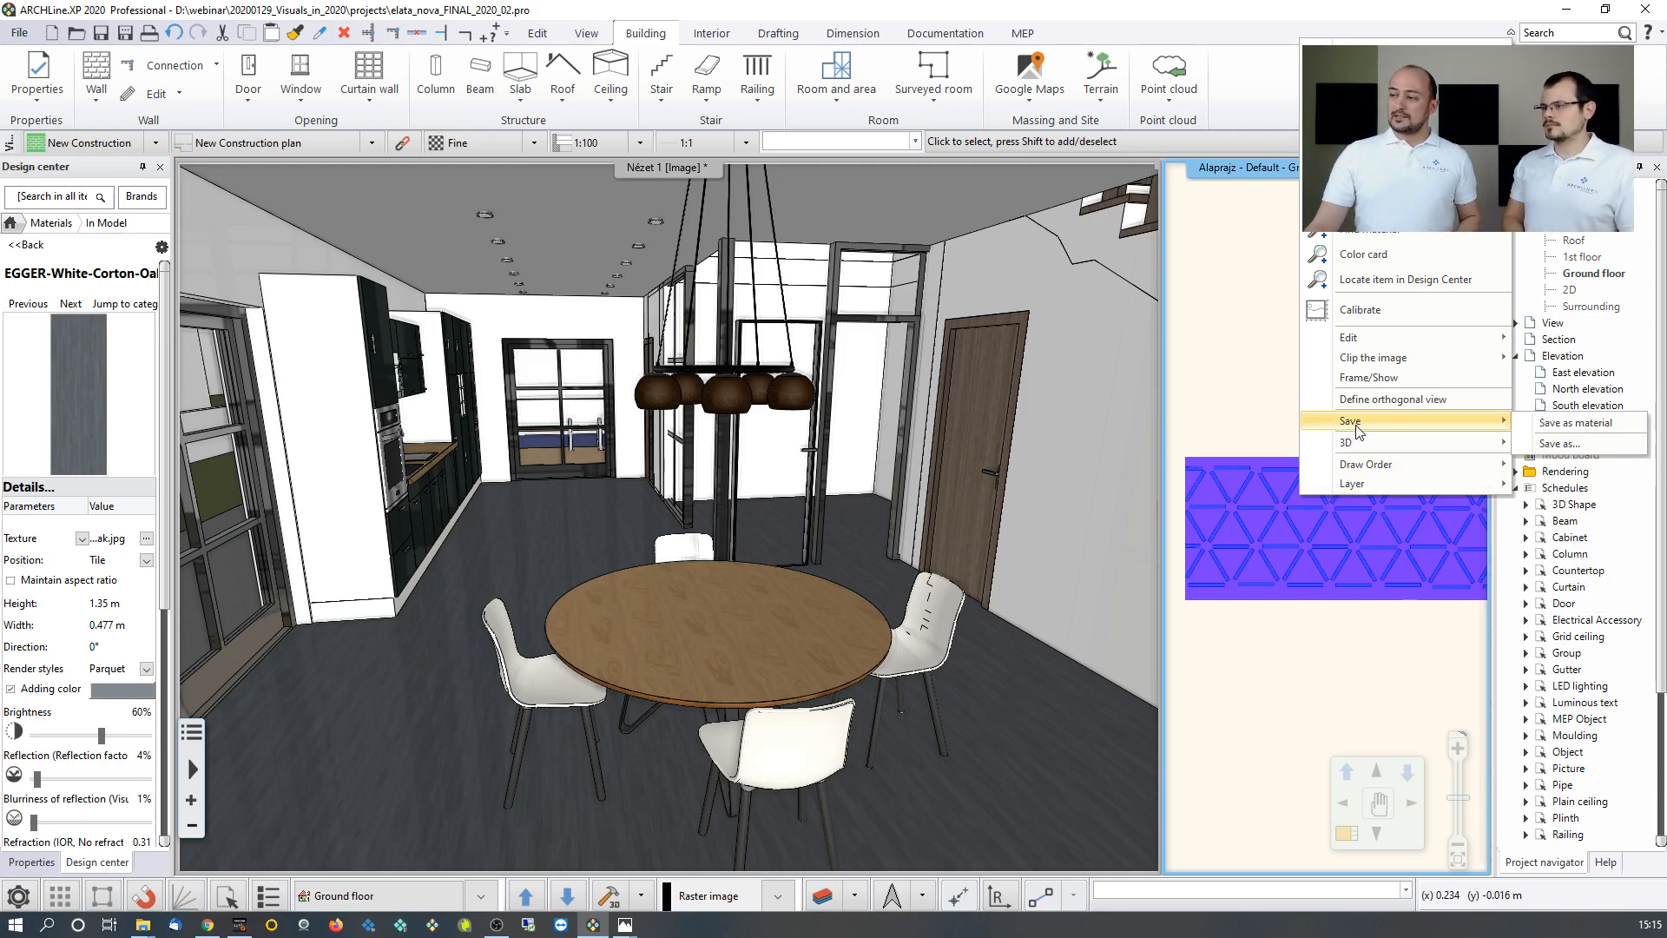
pyautogui.click(1567, 426)
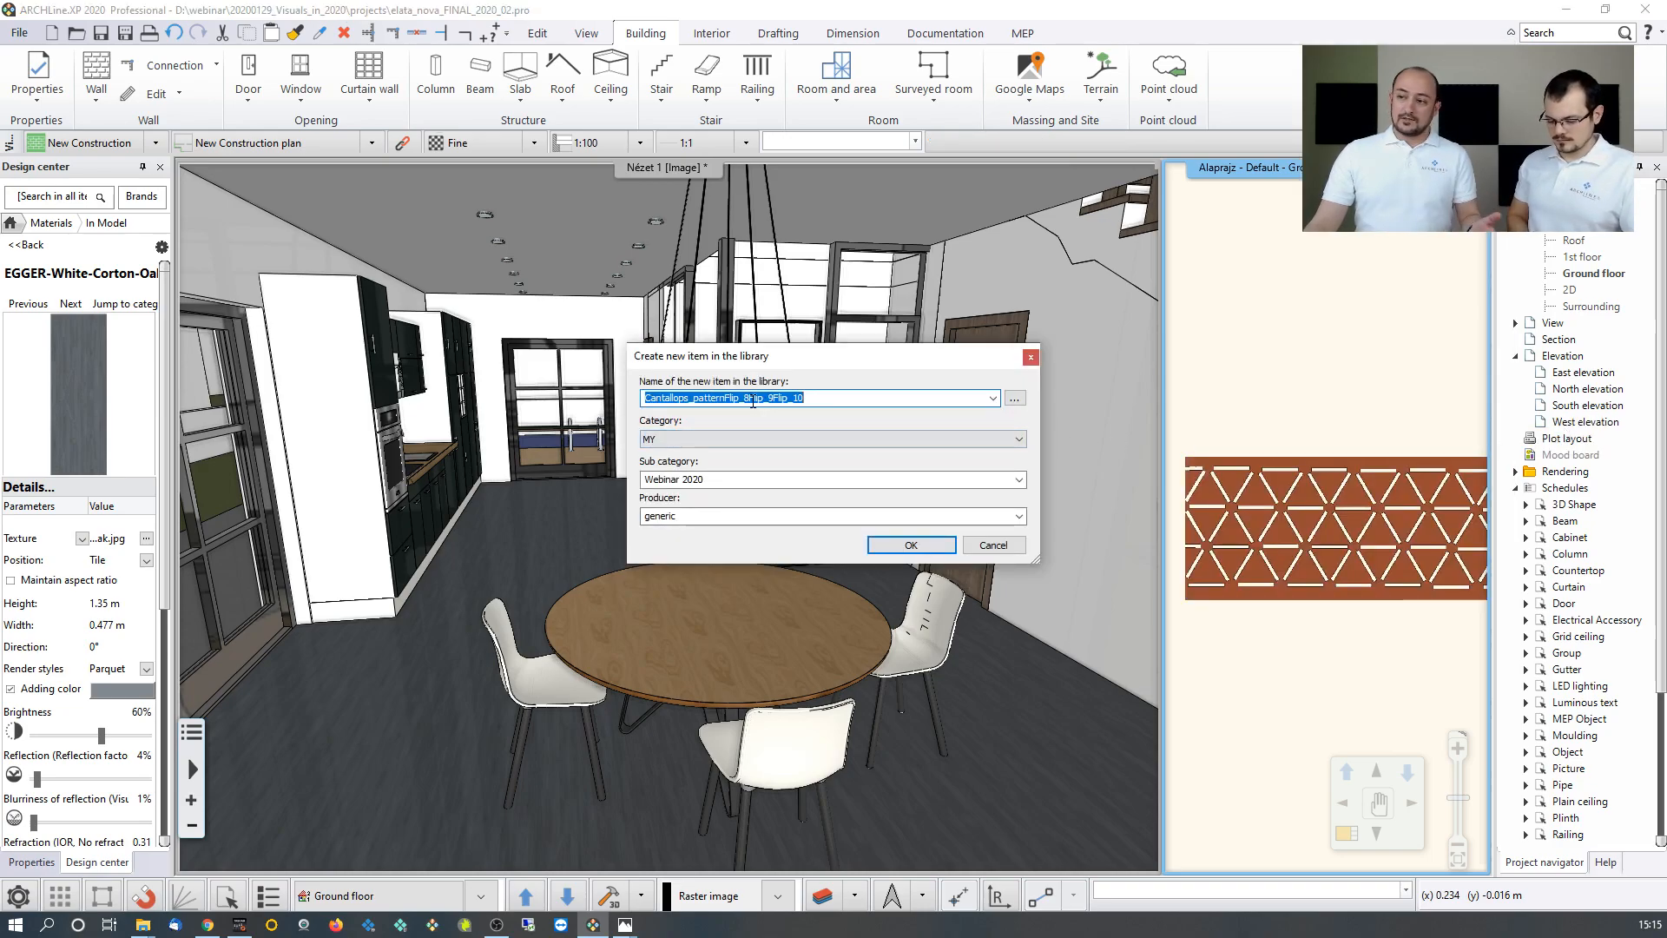
pyautogui.click(727, 398)
pyautogui.moveTo(727, 398); pyautogui.dragTo(881, 398)
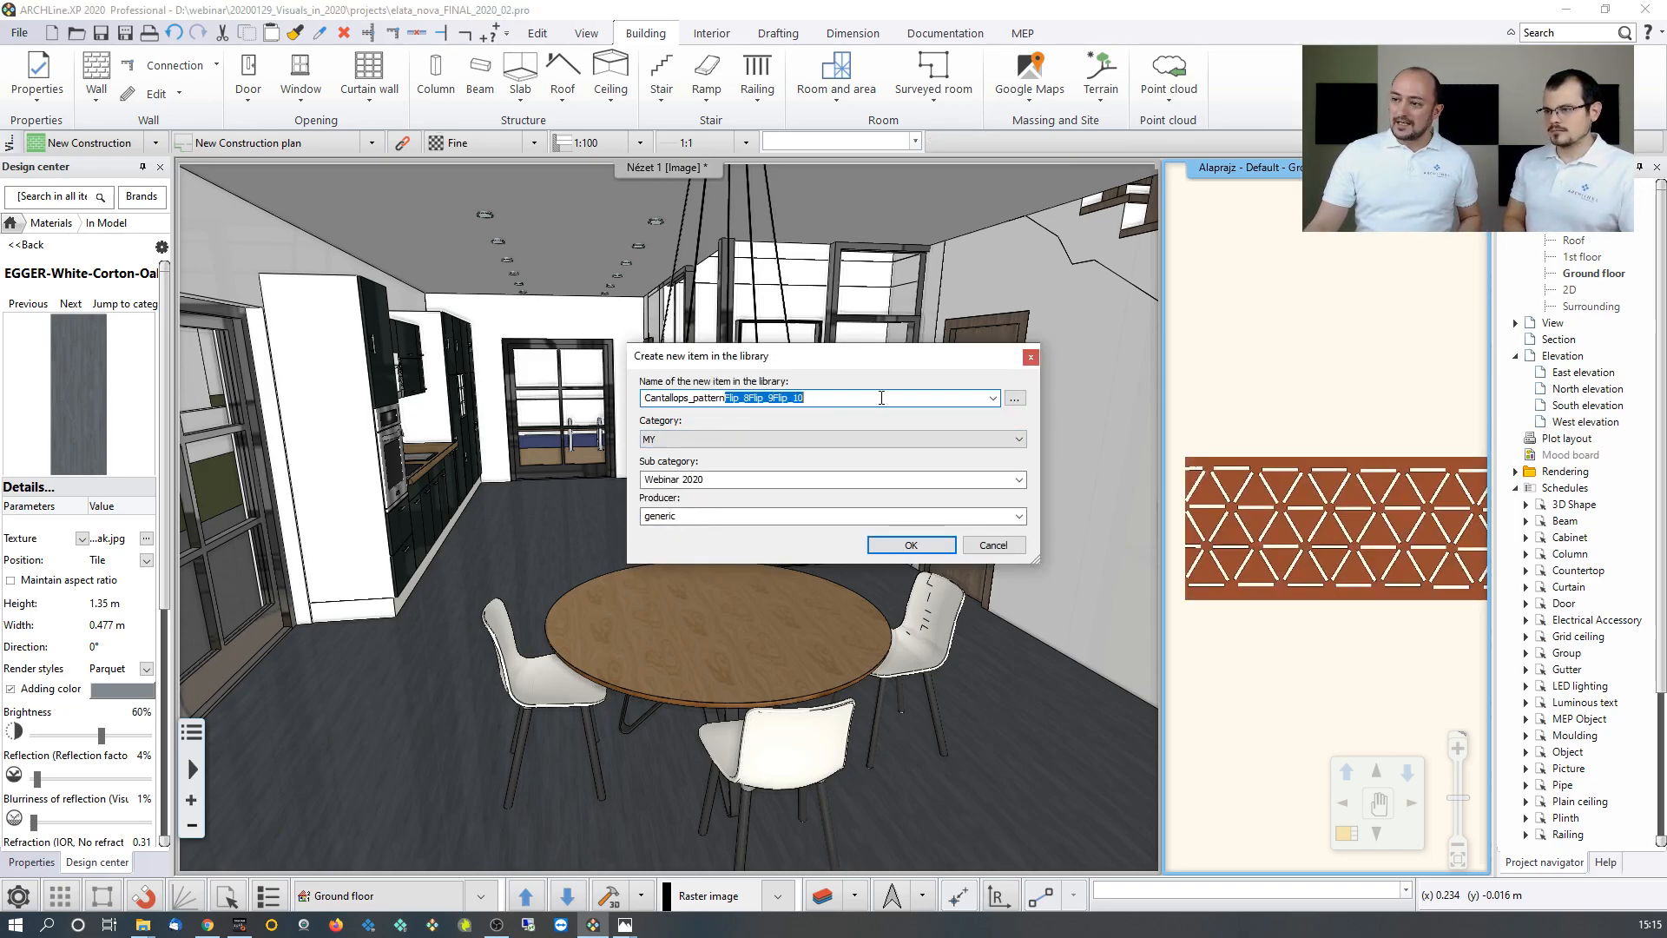
pyautogui.write('_webinar')
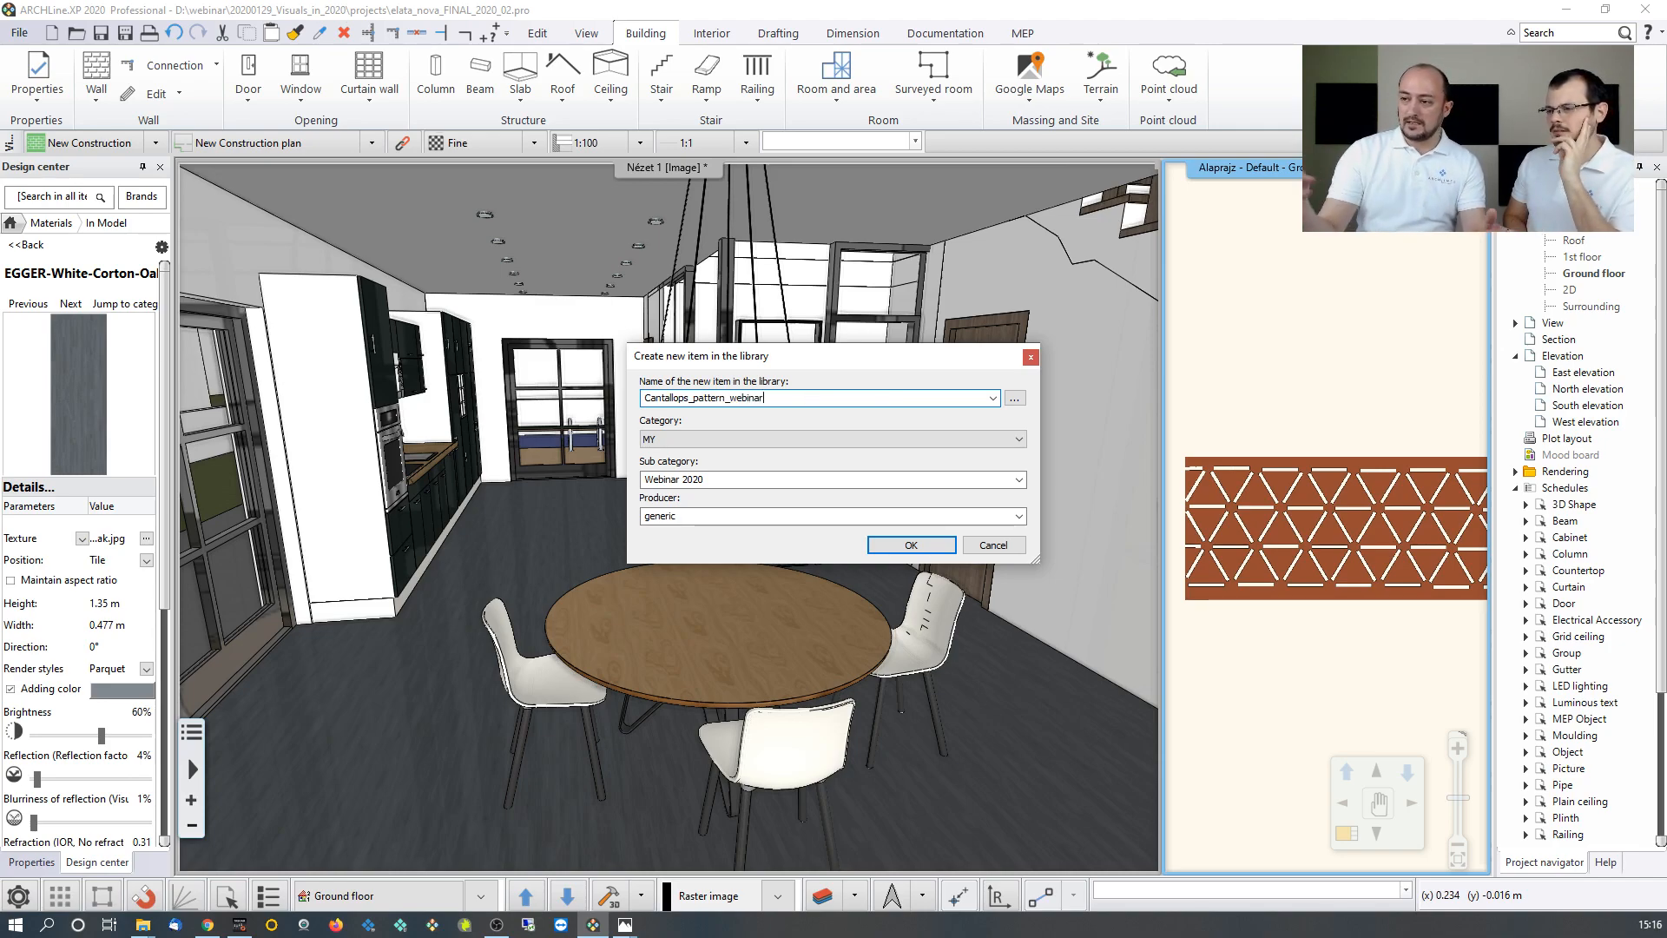
pyautogui.click(912, 545)
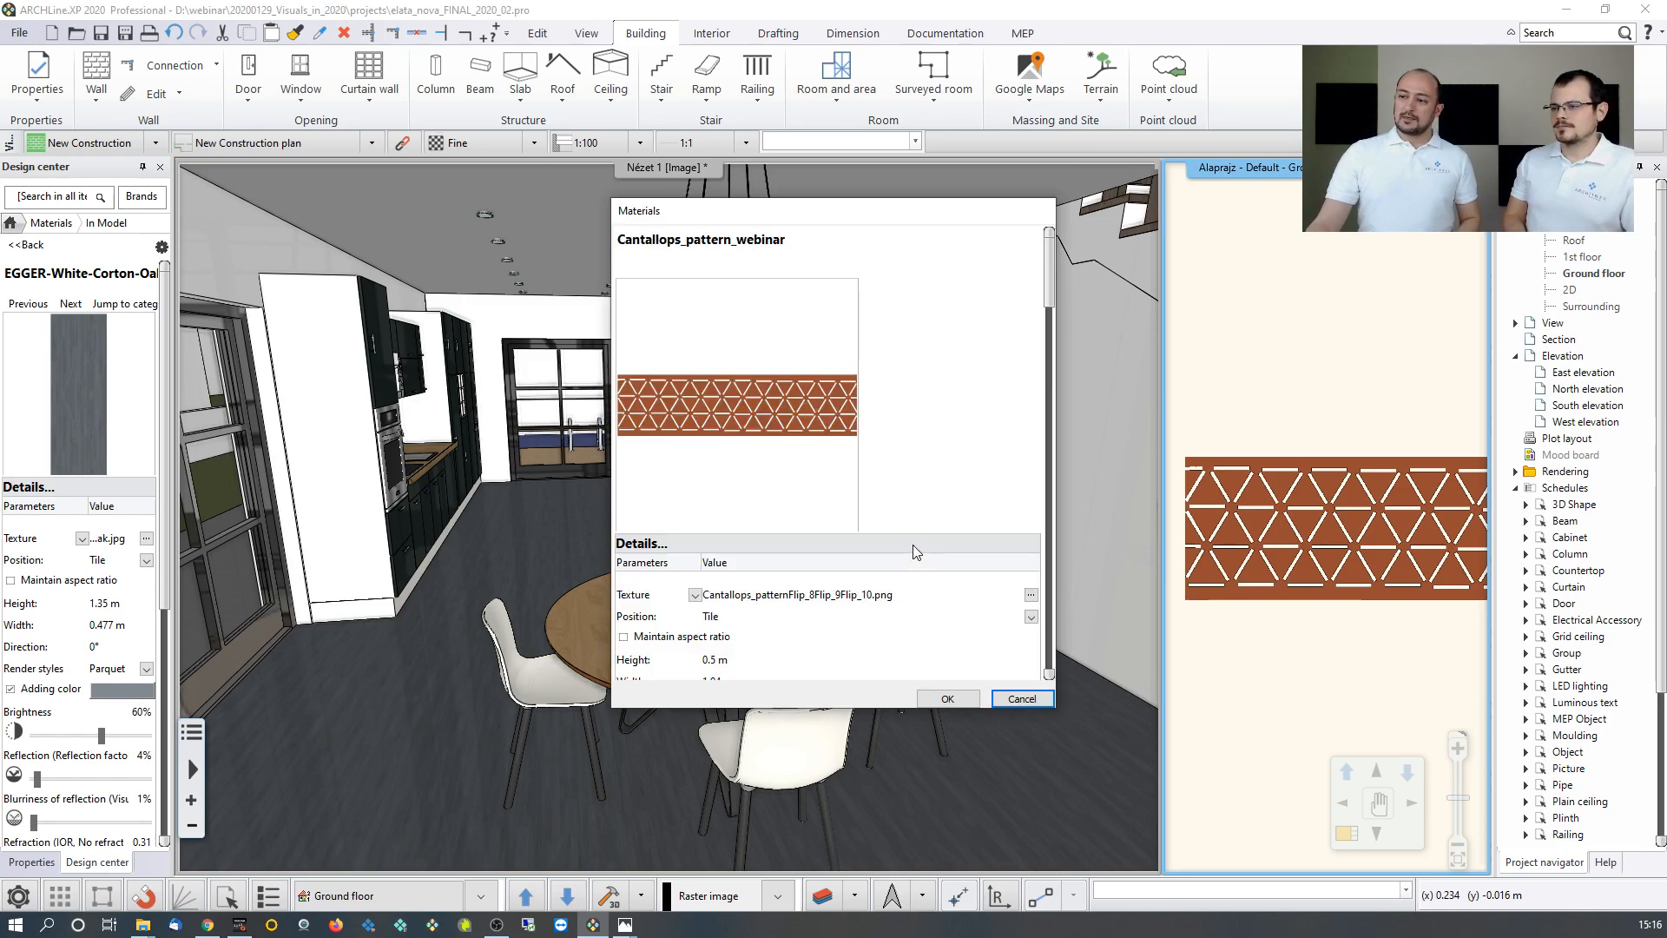
# Change the Cantallops_pattern_webinar texture position from Tile to Stretch and accept the material.
pyautogui.moveTo(829, 211); pyautogui.dragTo(1097, 221)
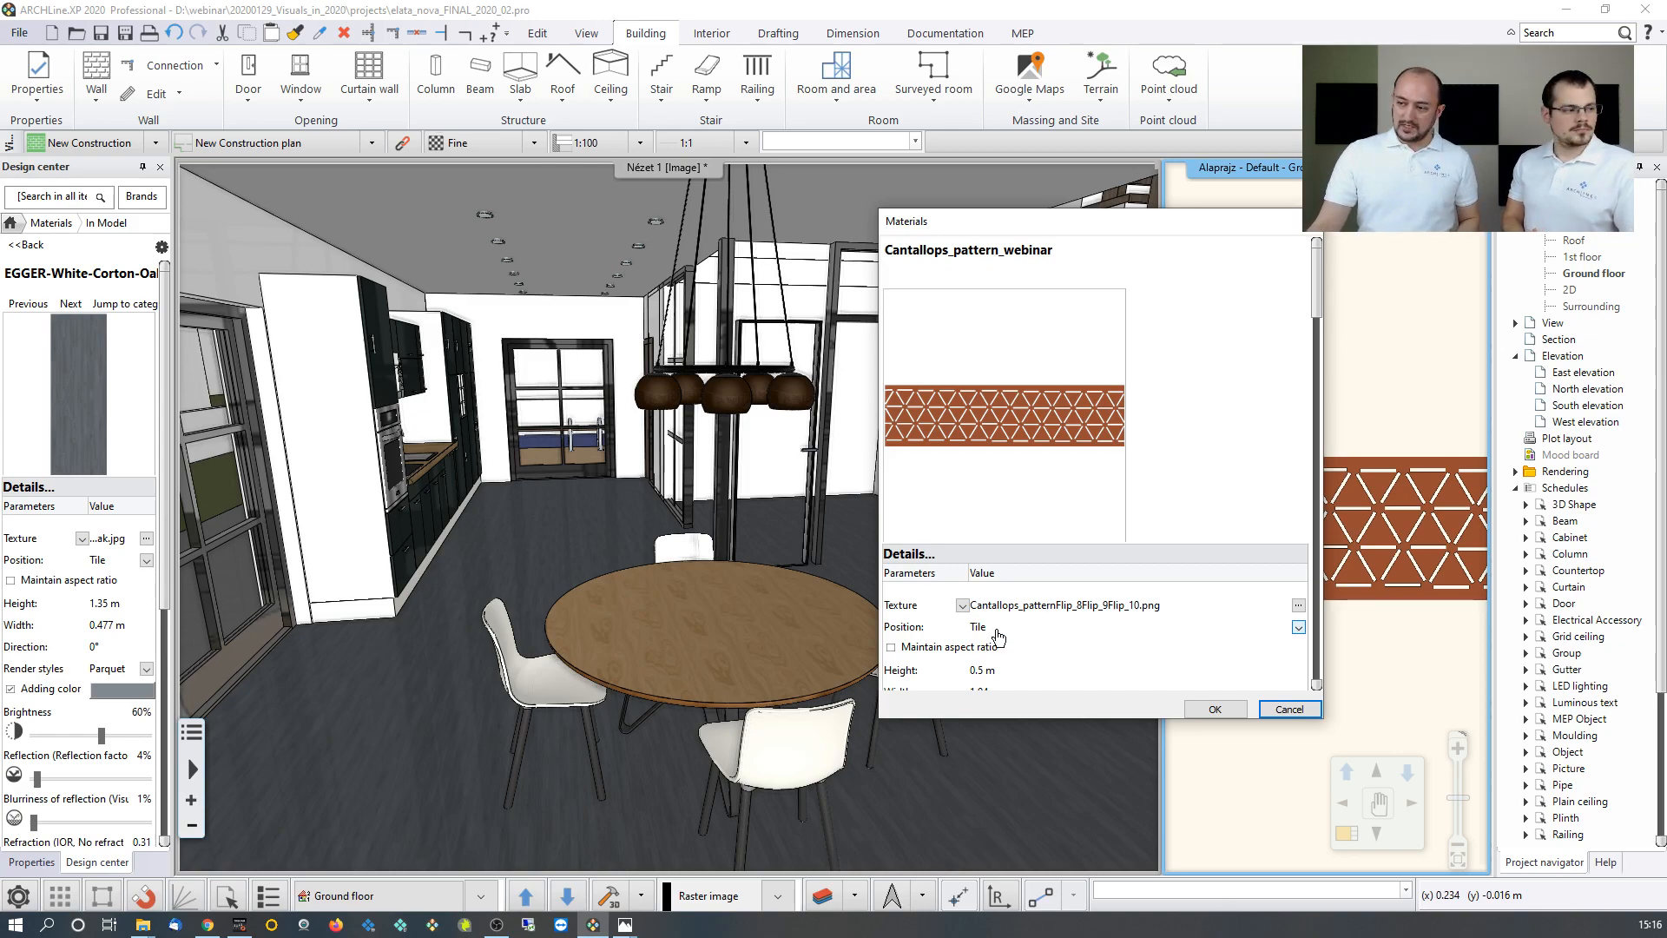
pyautogui.click(1298, 627)
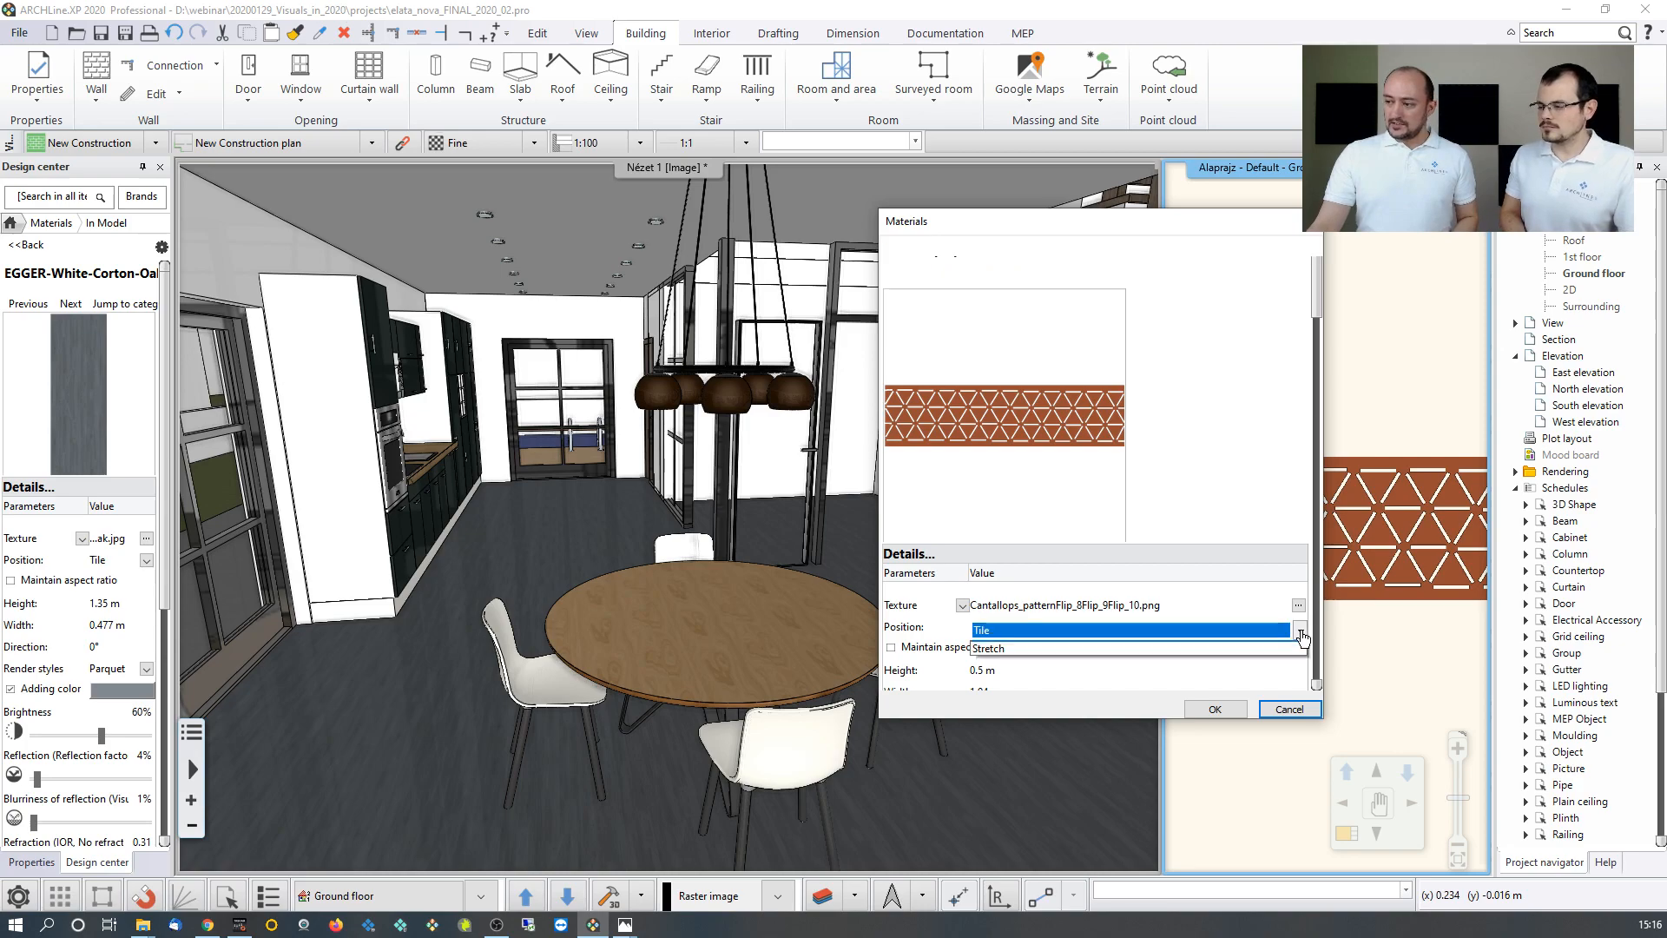
pyautogui.click(1142, 660)
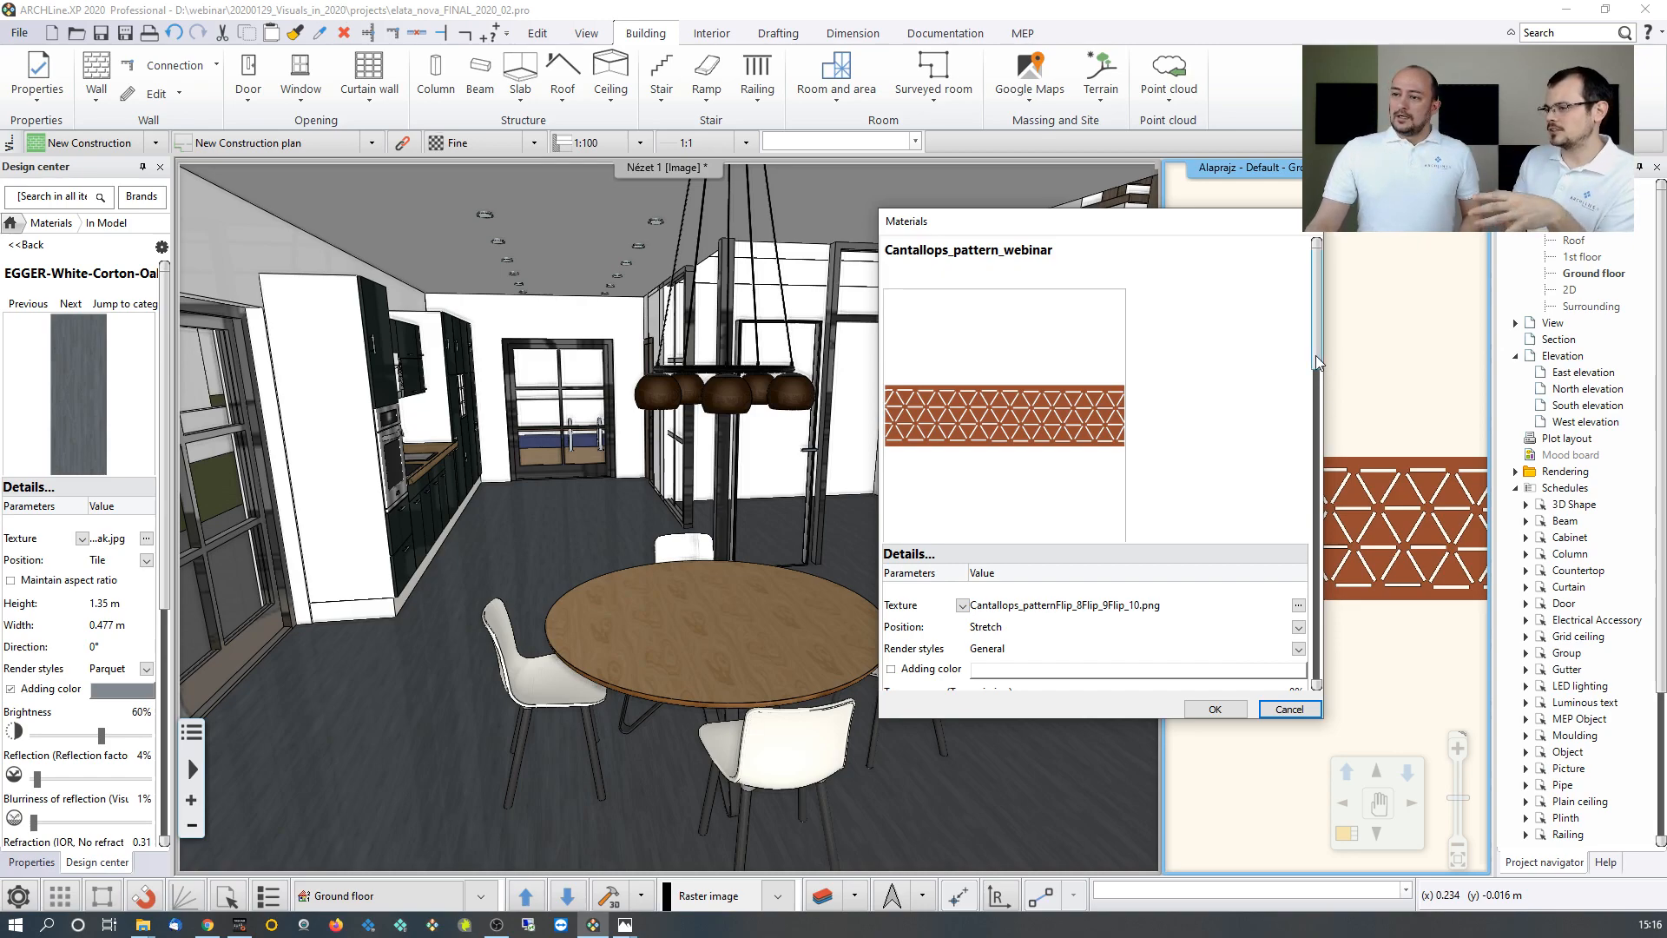
pyautogui.moveTo(1310, 356); pyautogui.dragTo(1318, 474)
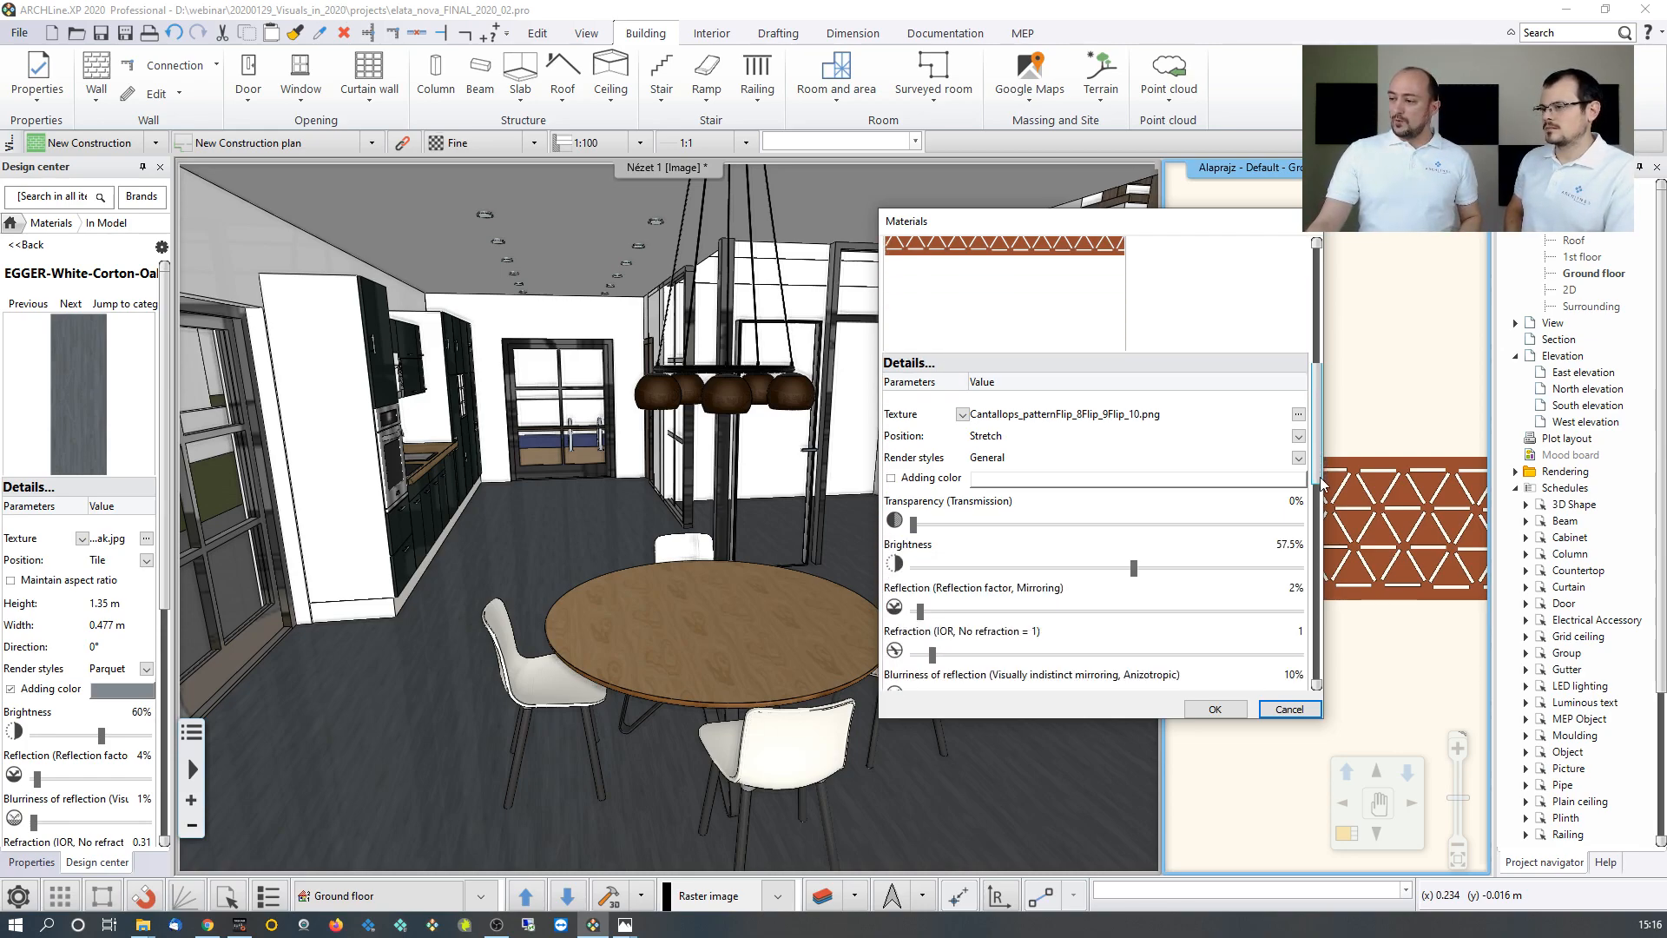
pyautogui.click(1214, 710)
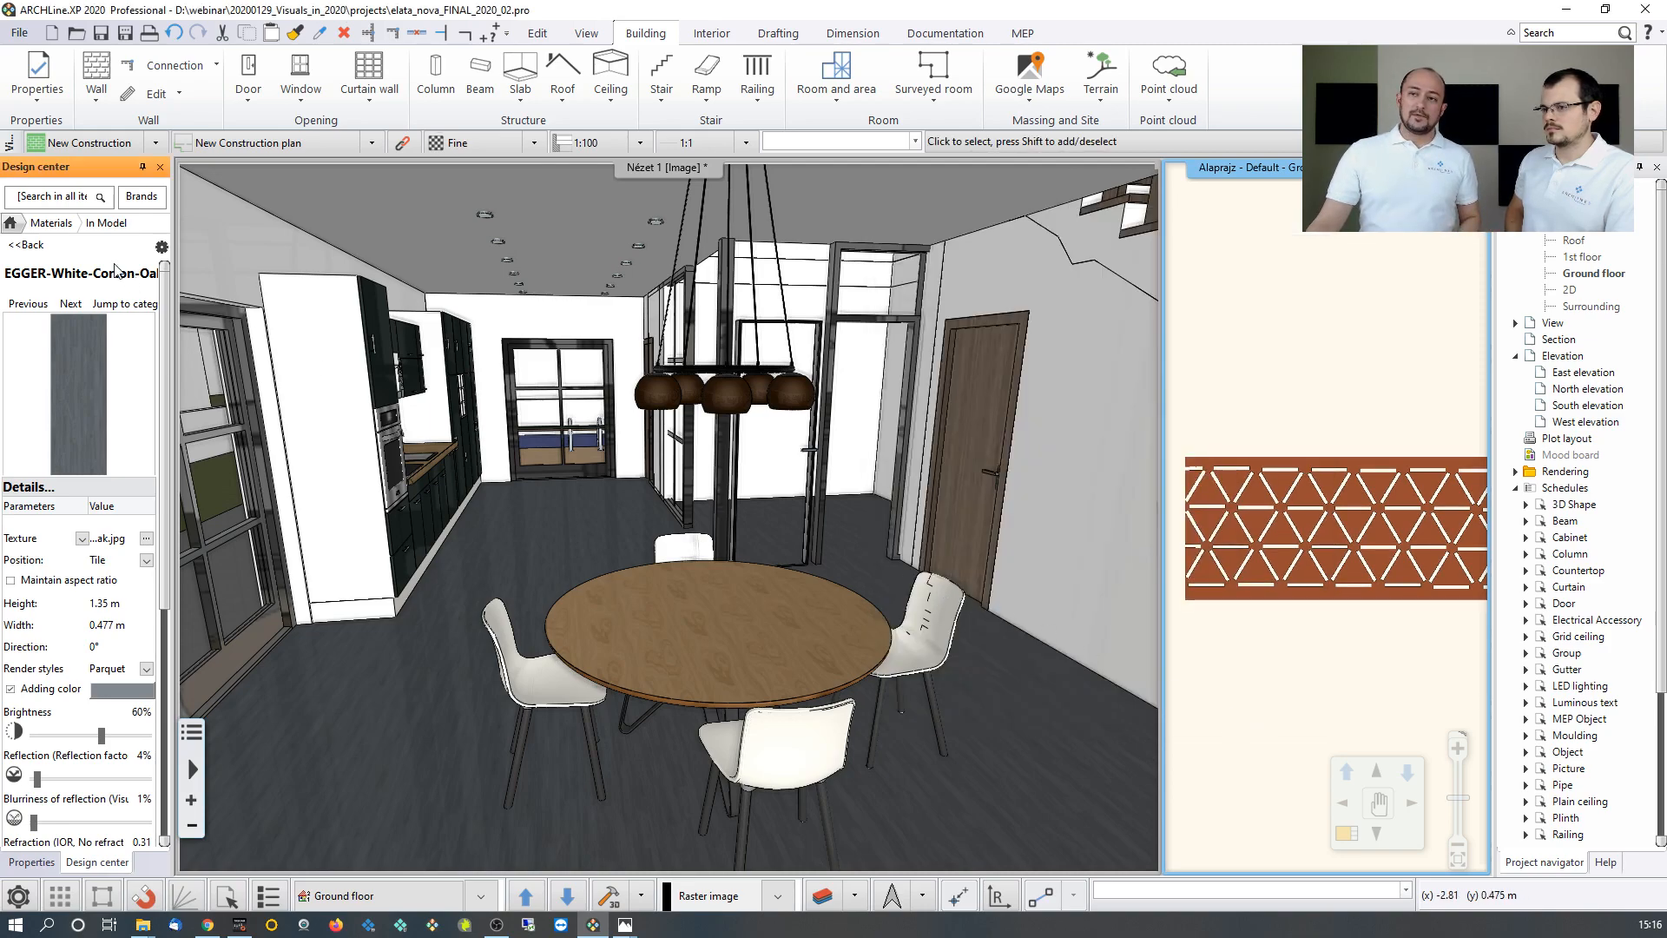
pyautogui.click(41, 228)
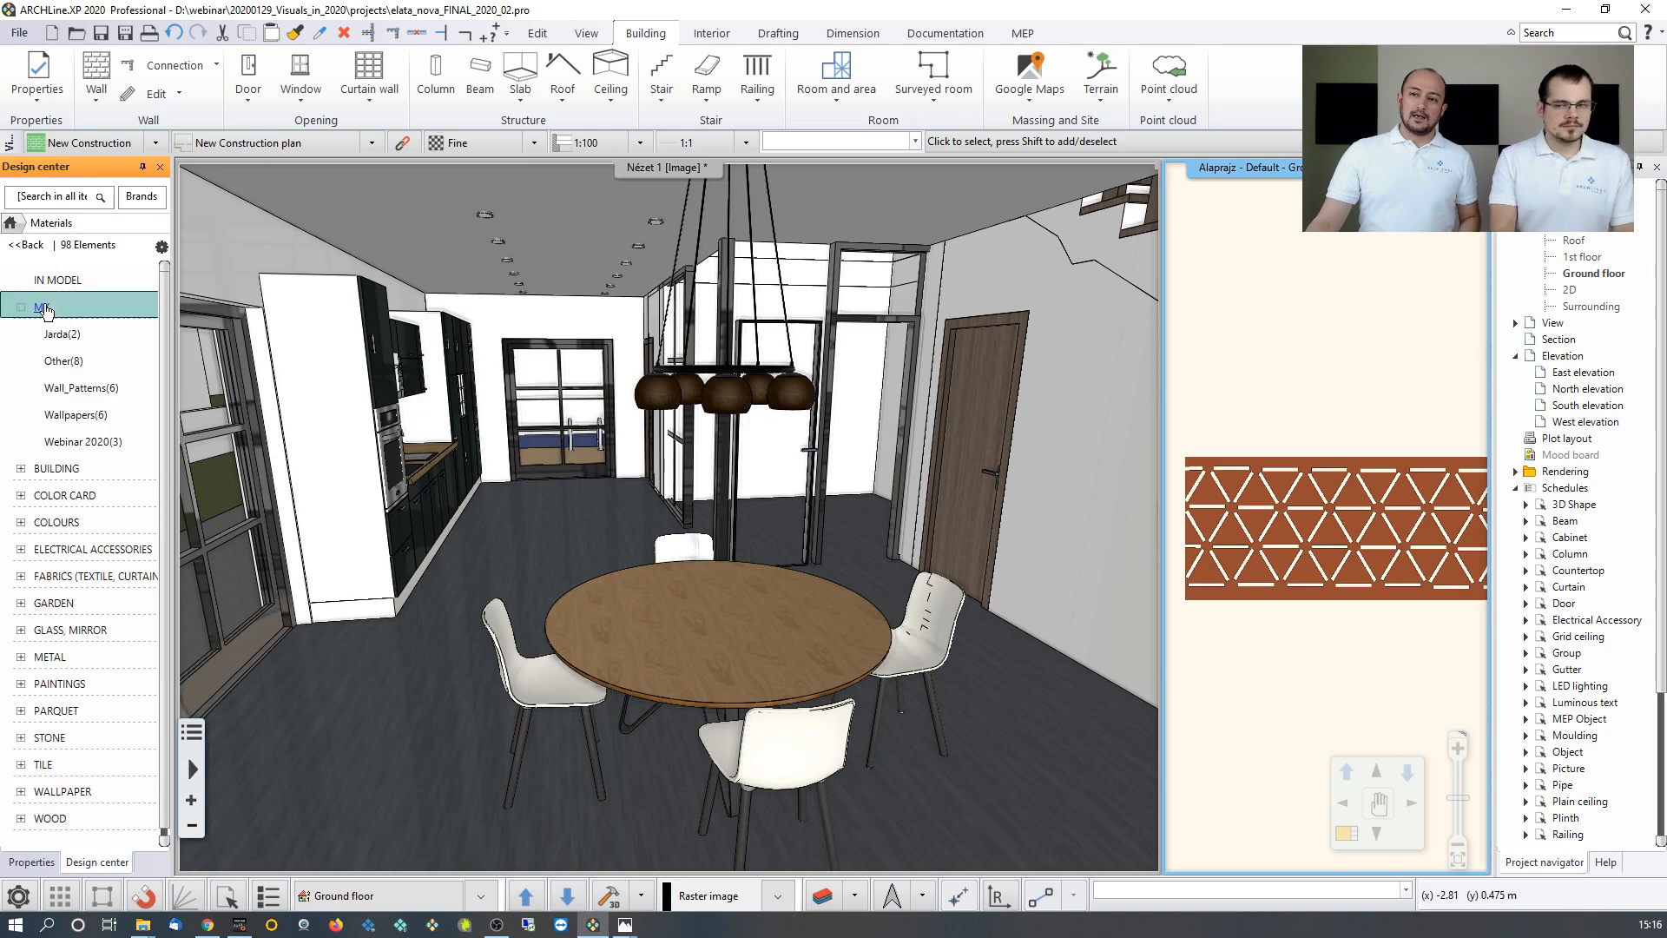
# Drop Cantallops_pattern_webinar from Webinar 2020 onto the pendant lamps, replacing the material on that object only.
pyautogui.click(83, 441)
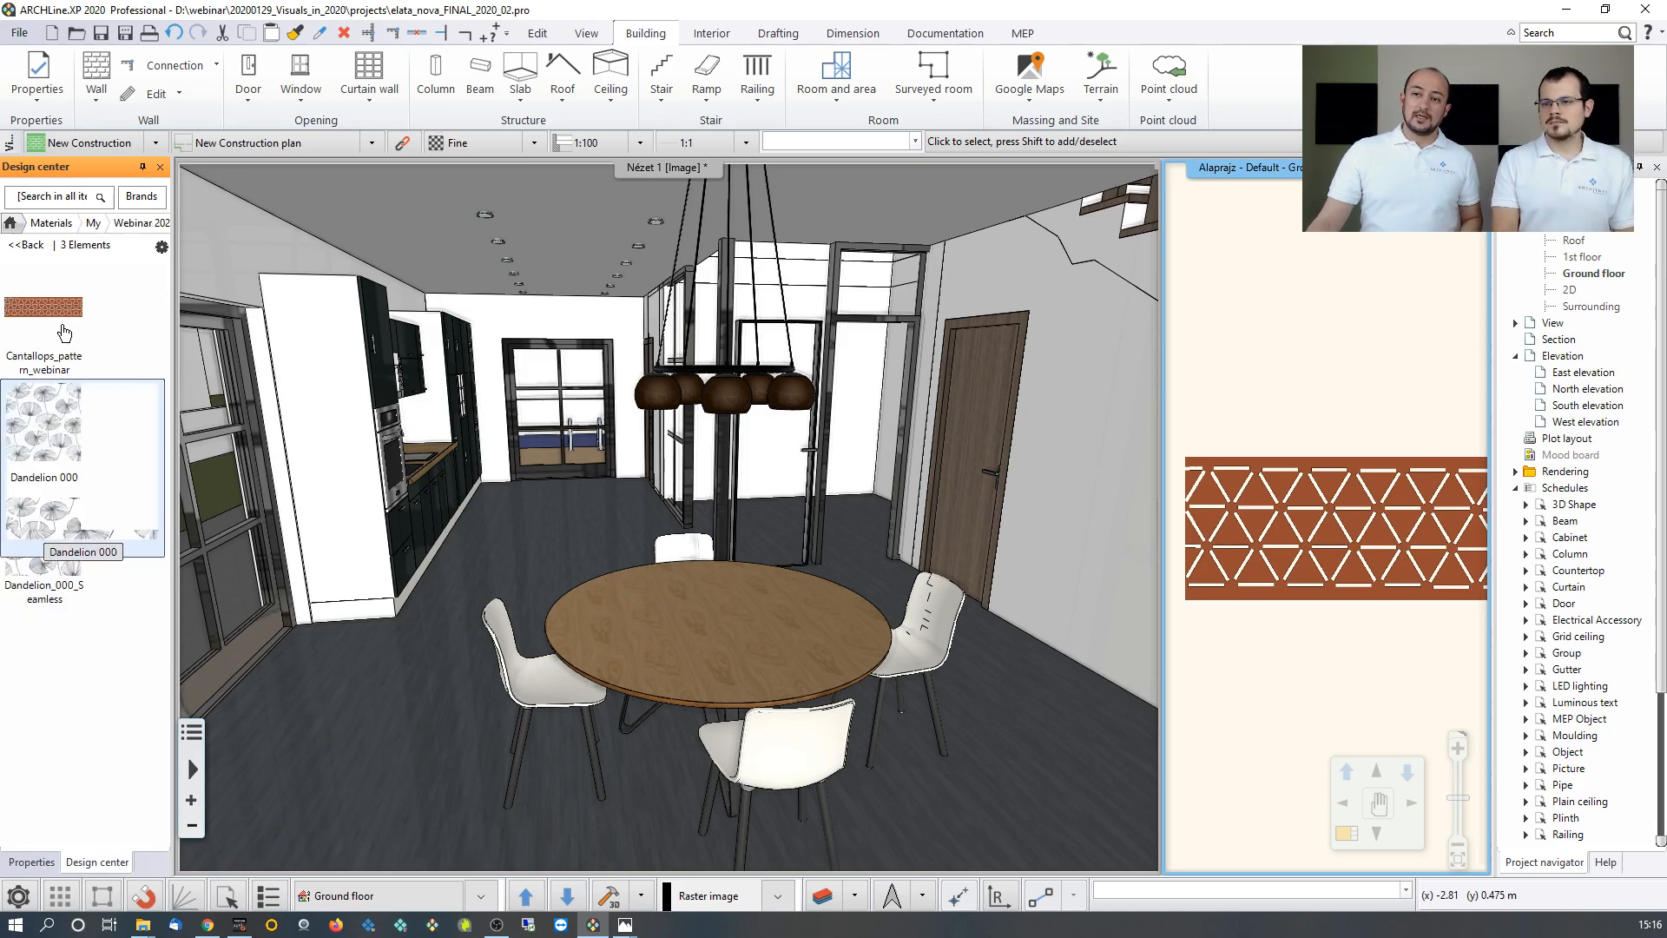
pyautogui.moveTo(82, 338)
pyautogui.mouseDown()
pyautogui.moveTo(54, 344)
pyautogui.moveTo(786, 392)
pyautogui.moveTo(734, 388)
pyautogui.mouseUp()
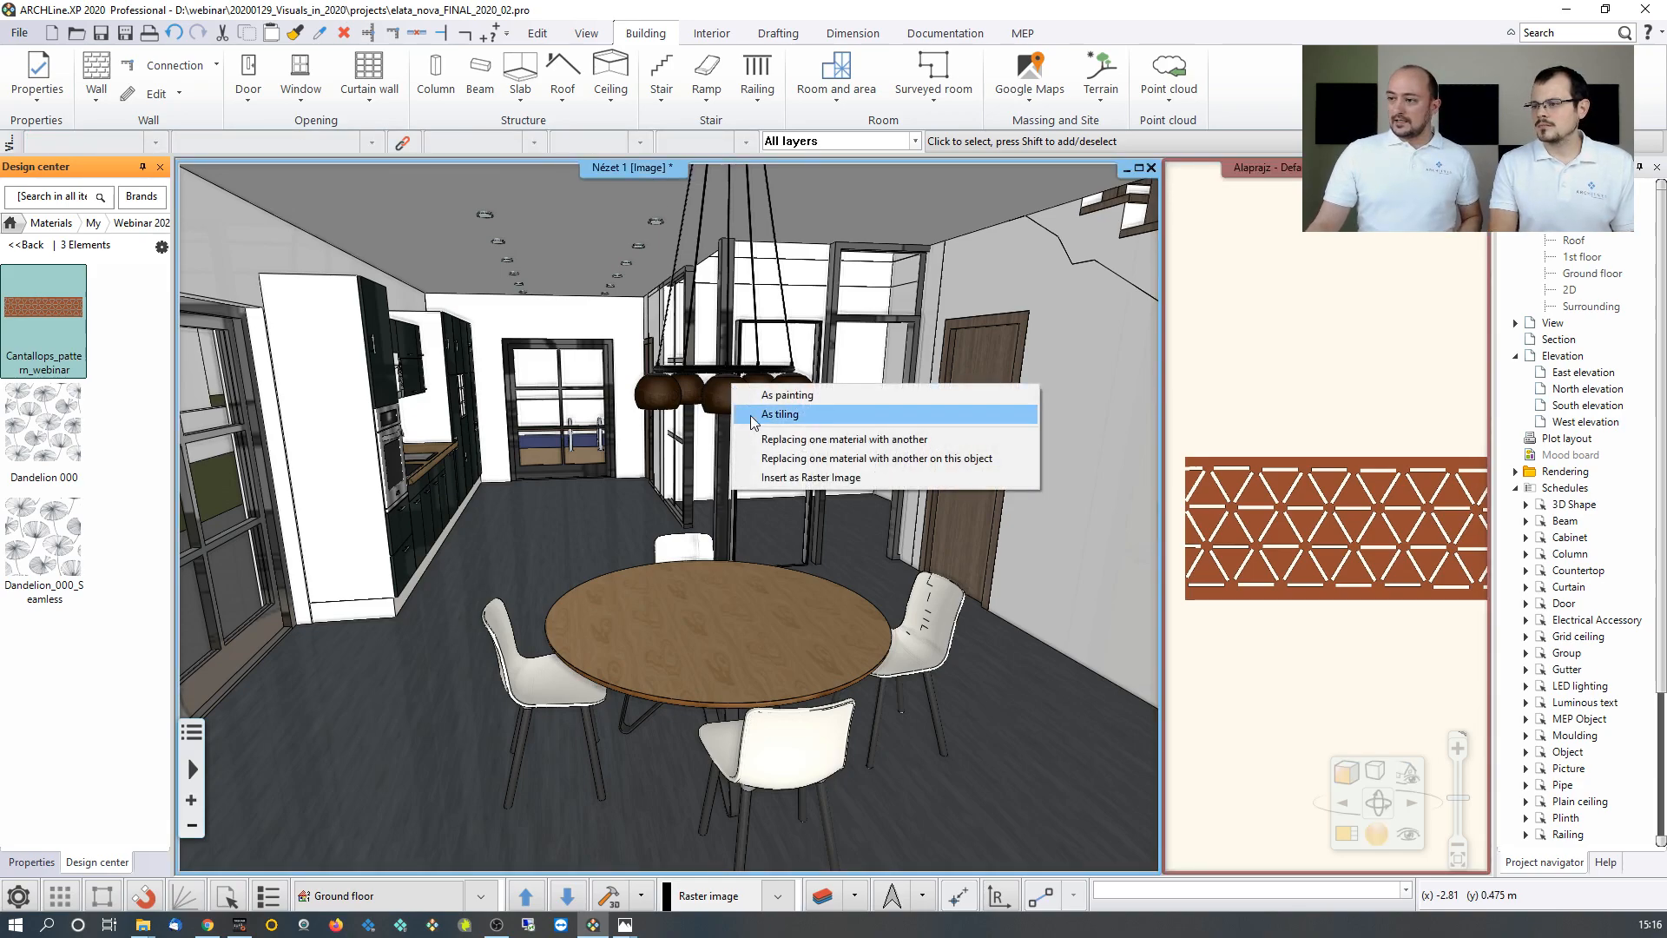
pyautogui.click(772, 458)
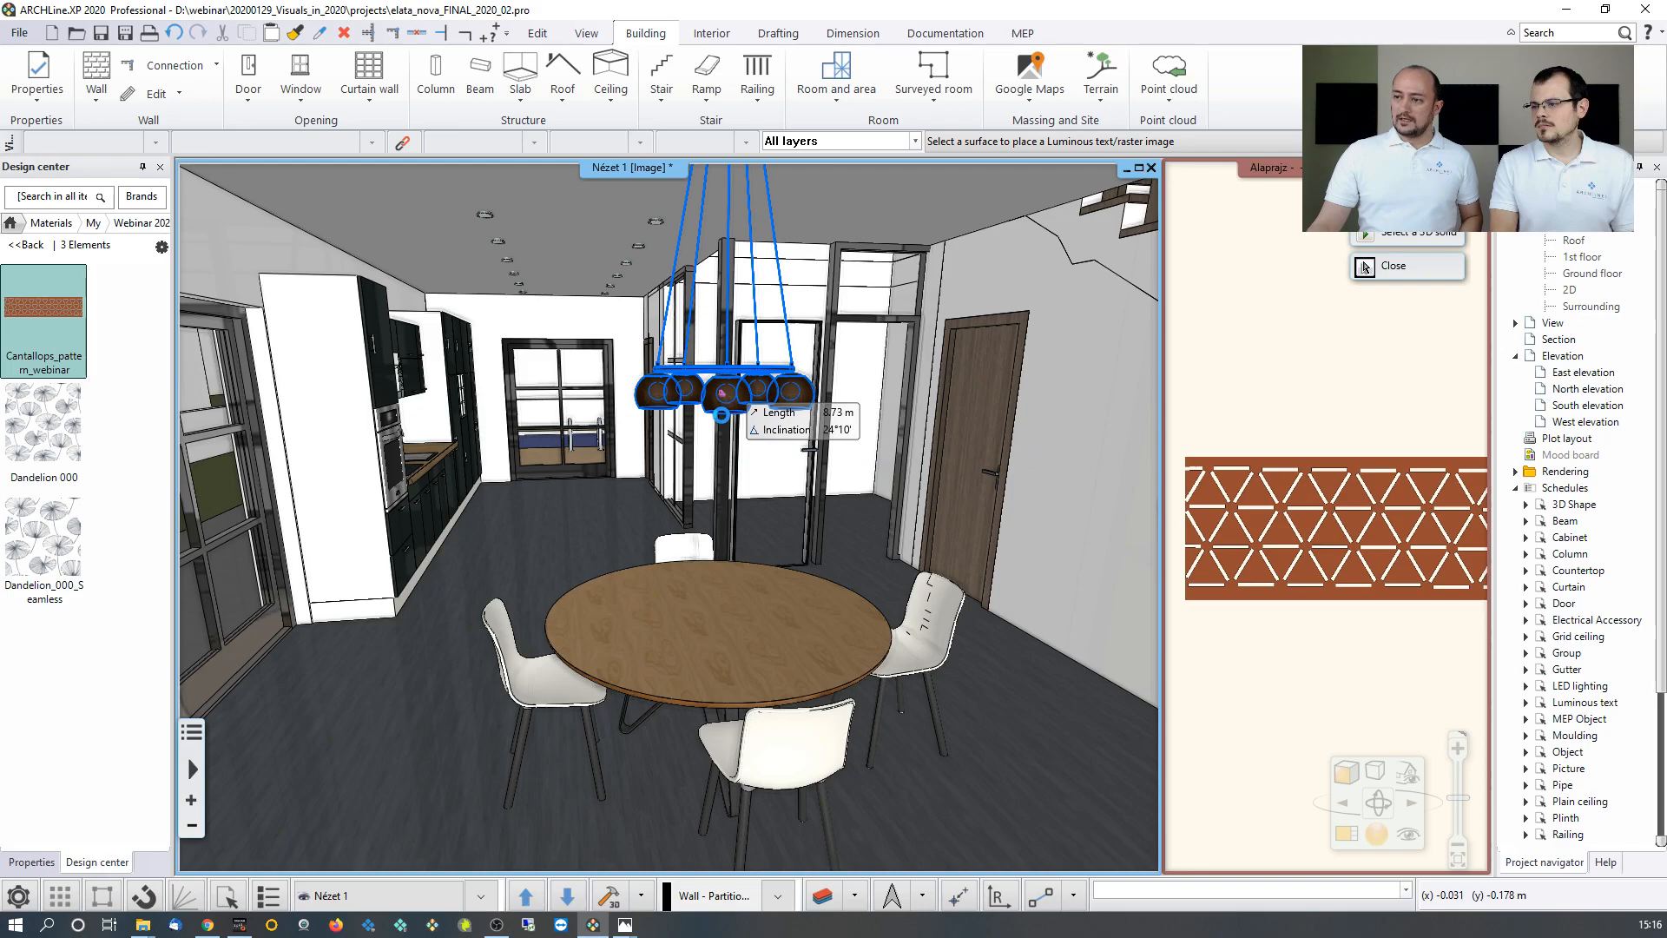
pyautogui.press('Escape')
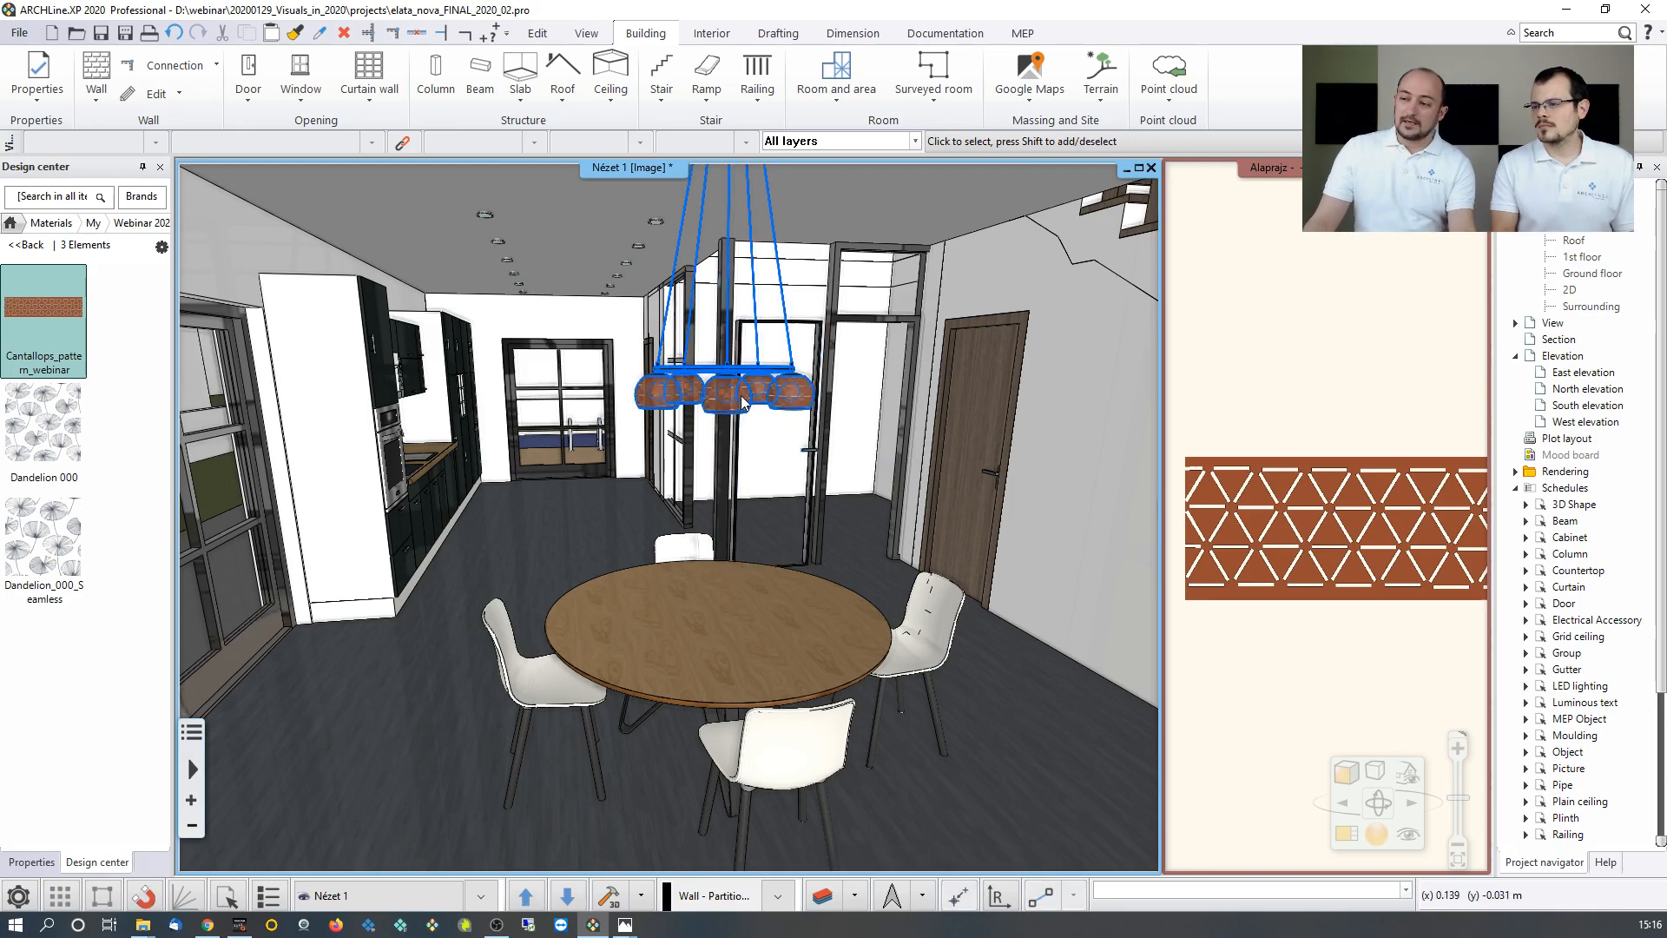
pyautogui.scroll(2, 745, 397)
pyautogui.scroll(4, 745, 398)
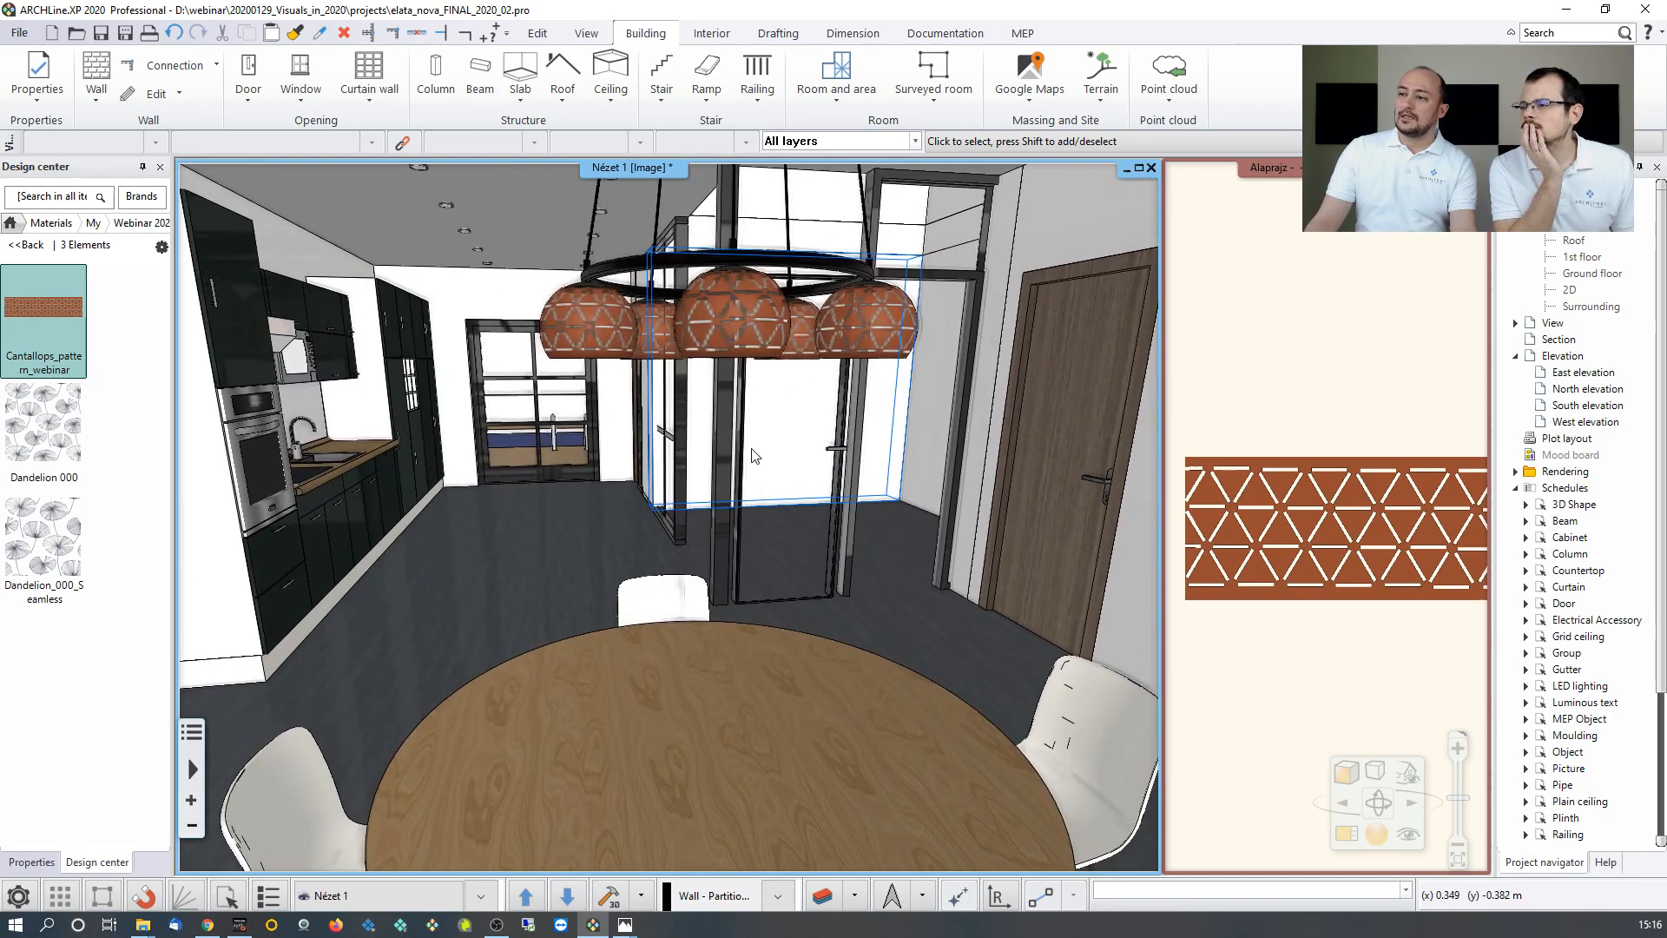
pyautogui.scroll(4, 674, 510)
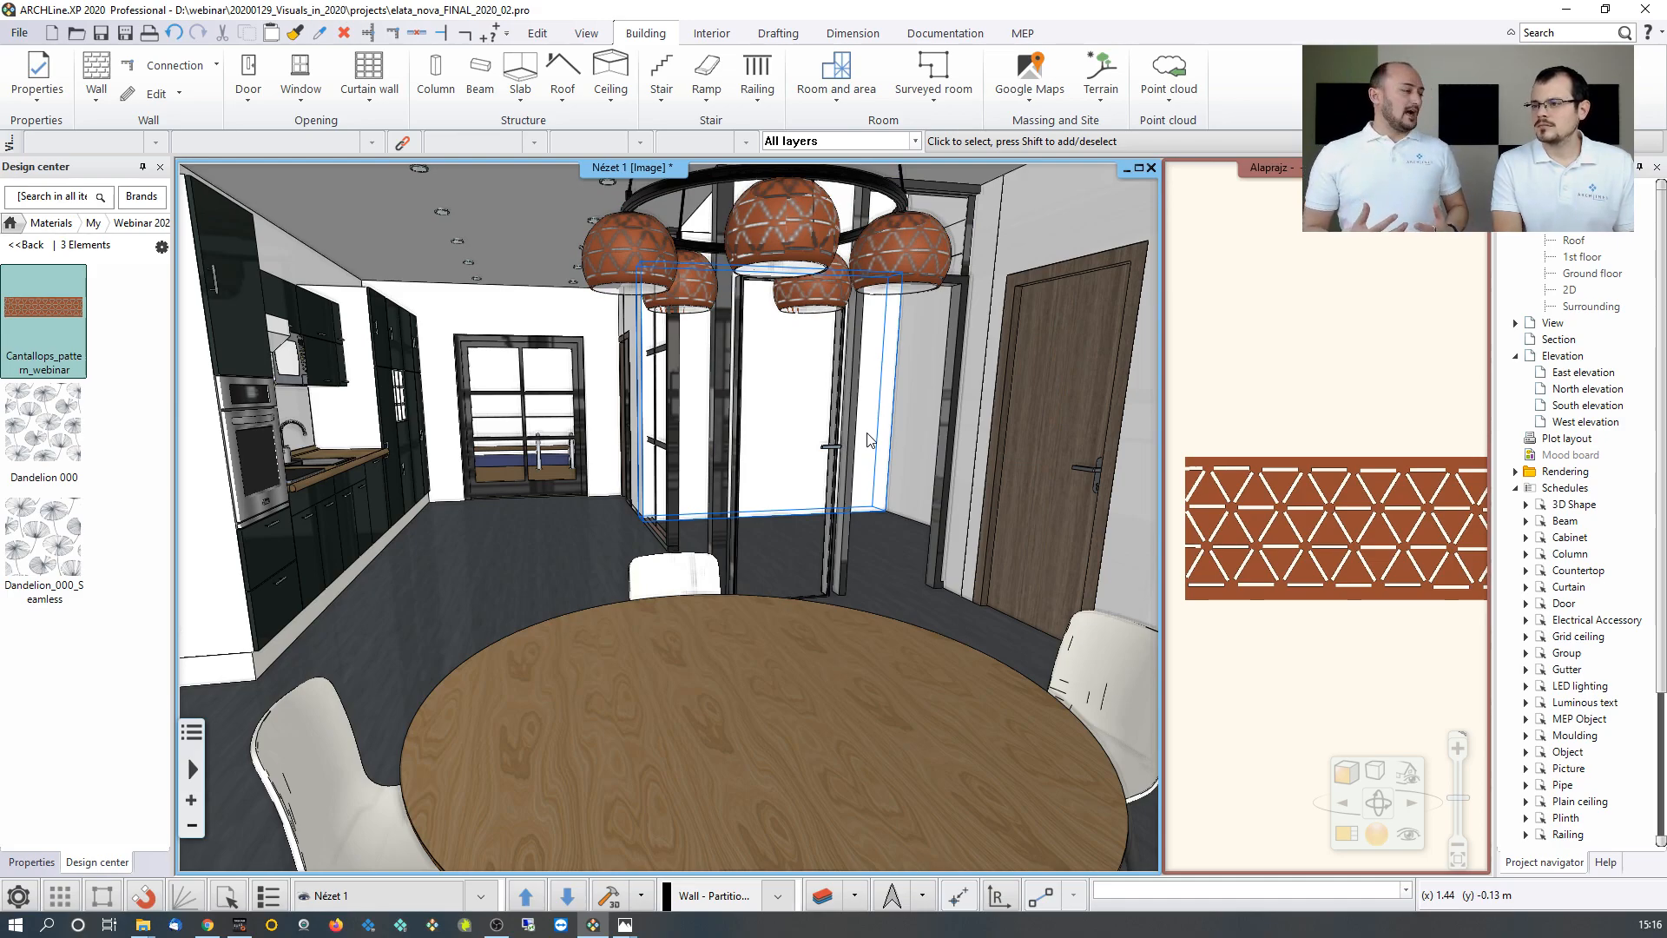
pyautogui.scroll(-3, 869, 438)
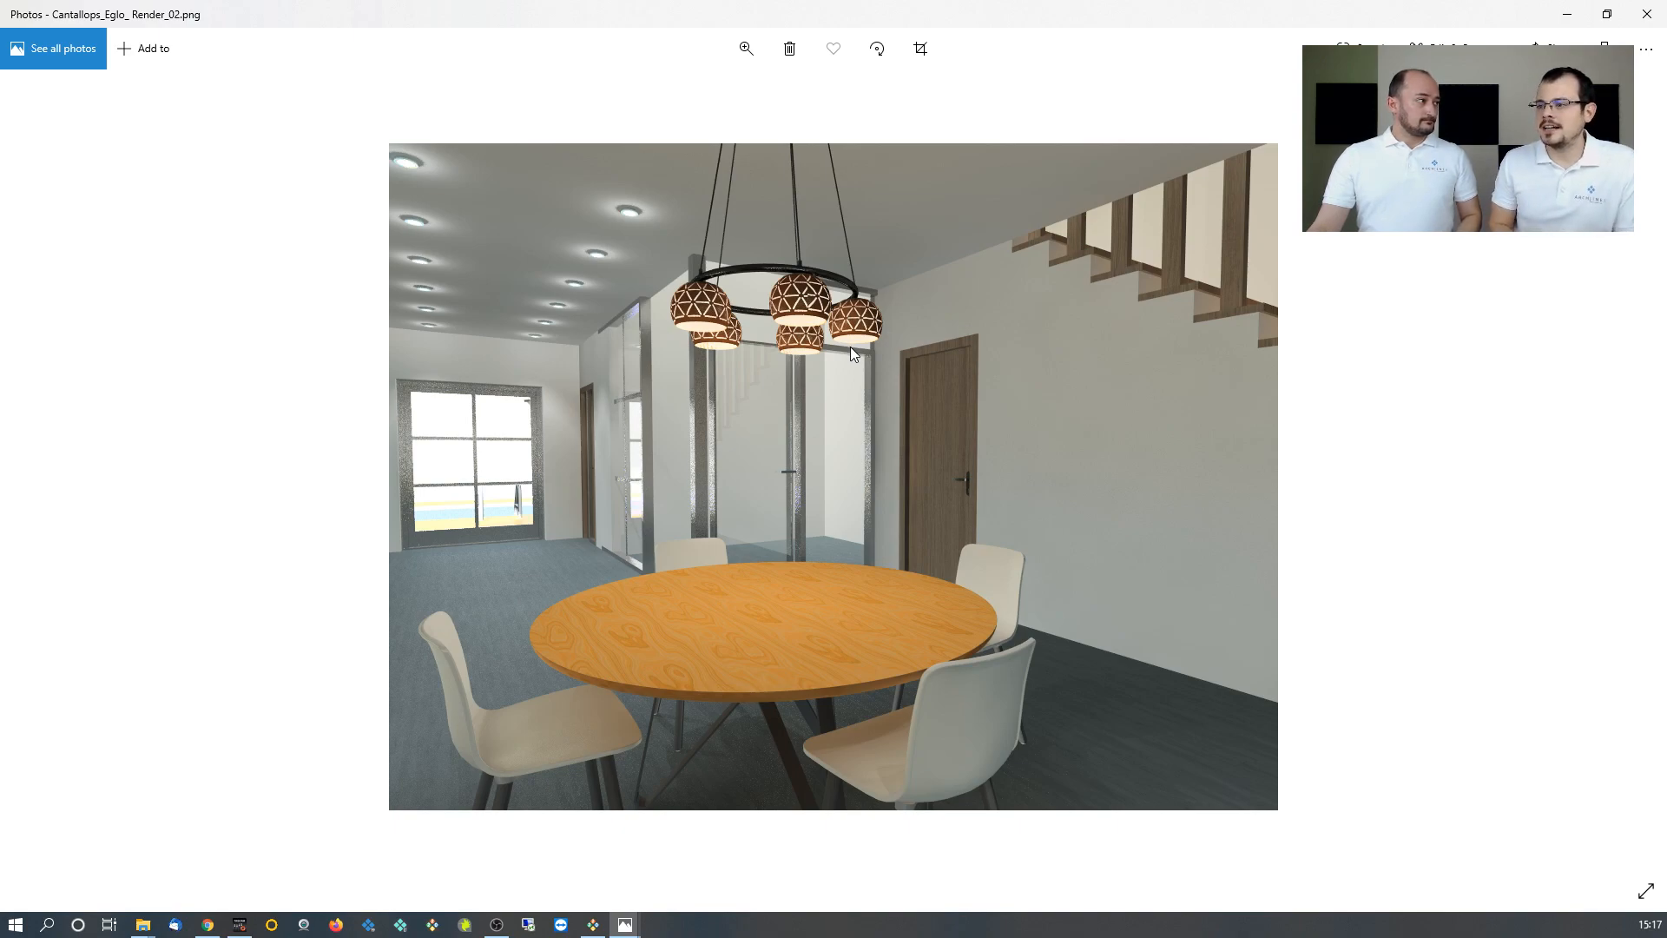
pyautogui.click(1648, 18)
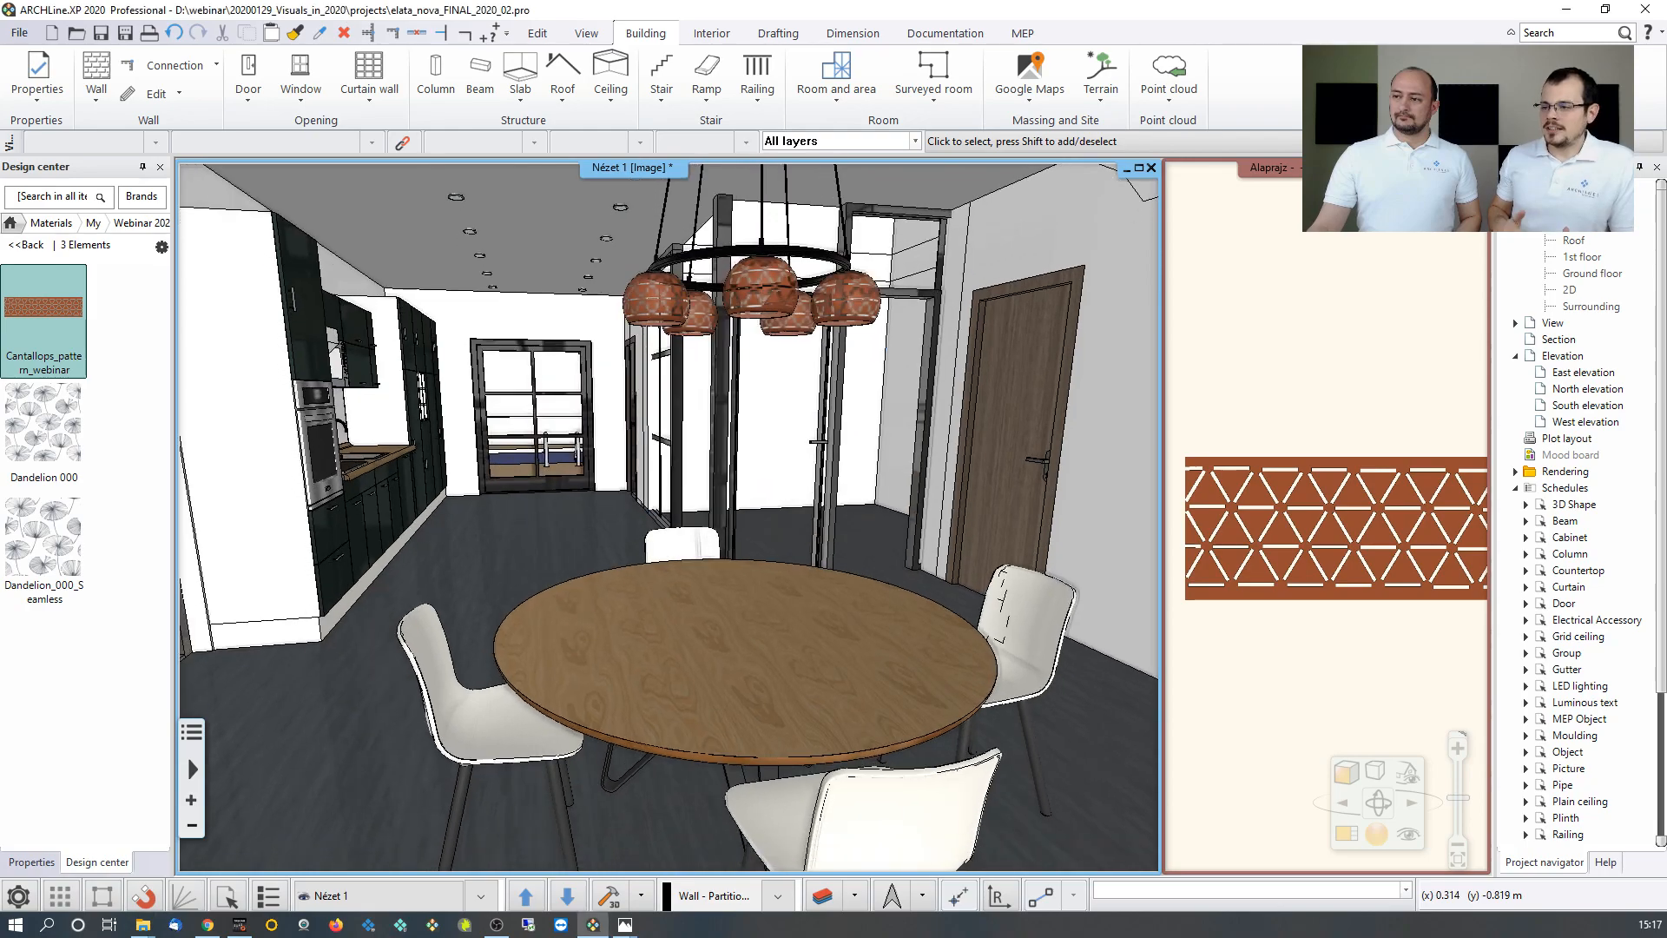
# Bring the 3D view back around the dining table and collapse the MY materials folder.
pyautogui.click(1301, 376)
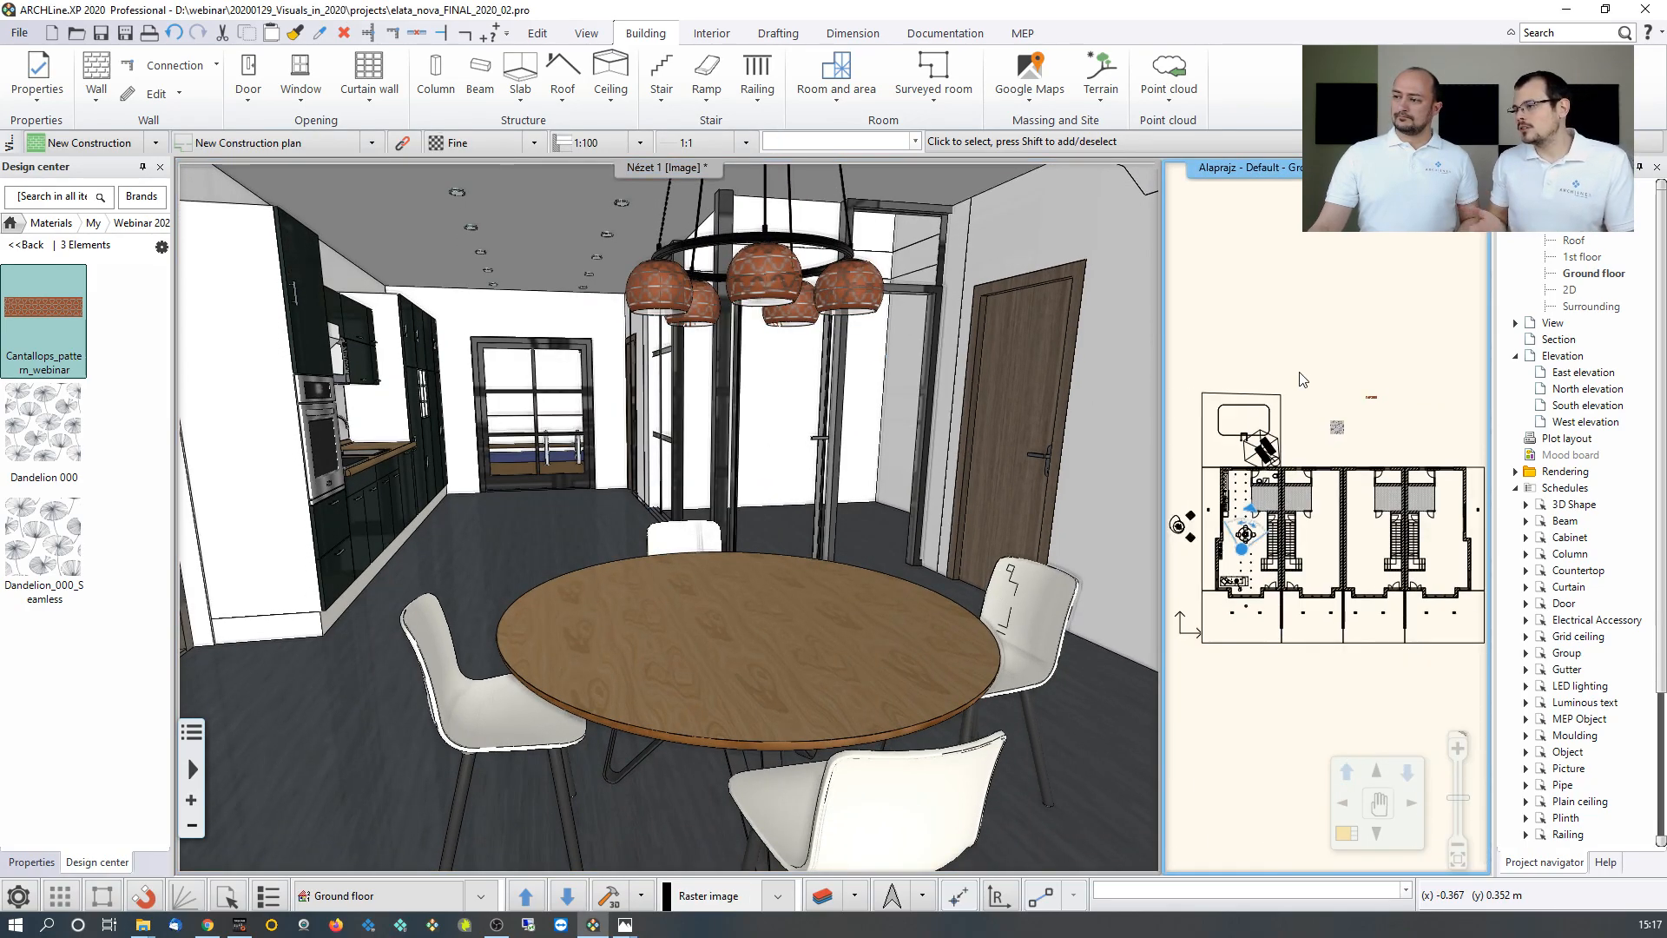
pyautogui.click(622, 794)
pyautogui.moveTo(621, 795); pyautogui.dragTo(660, 519, button='middle')
pyautogui.scroll(-3, 623, 545)
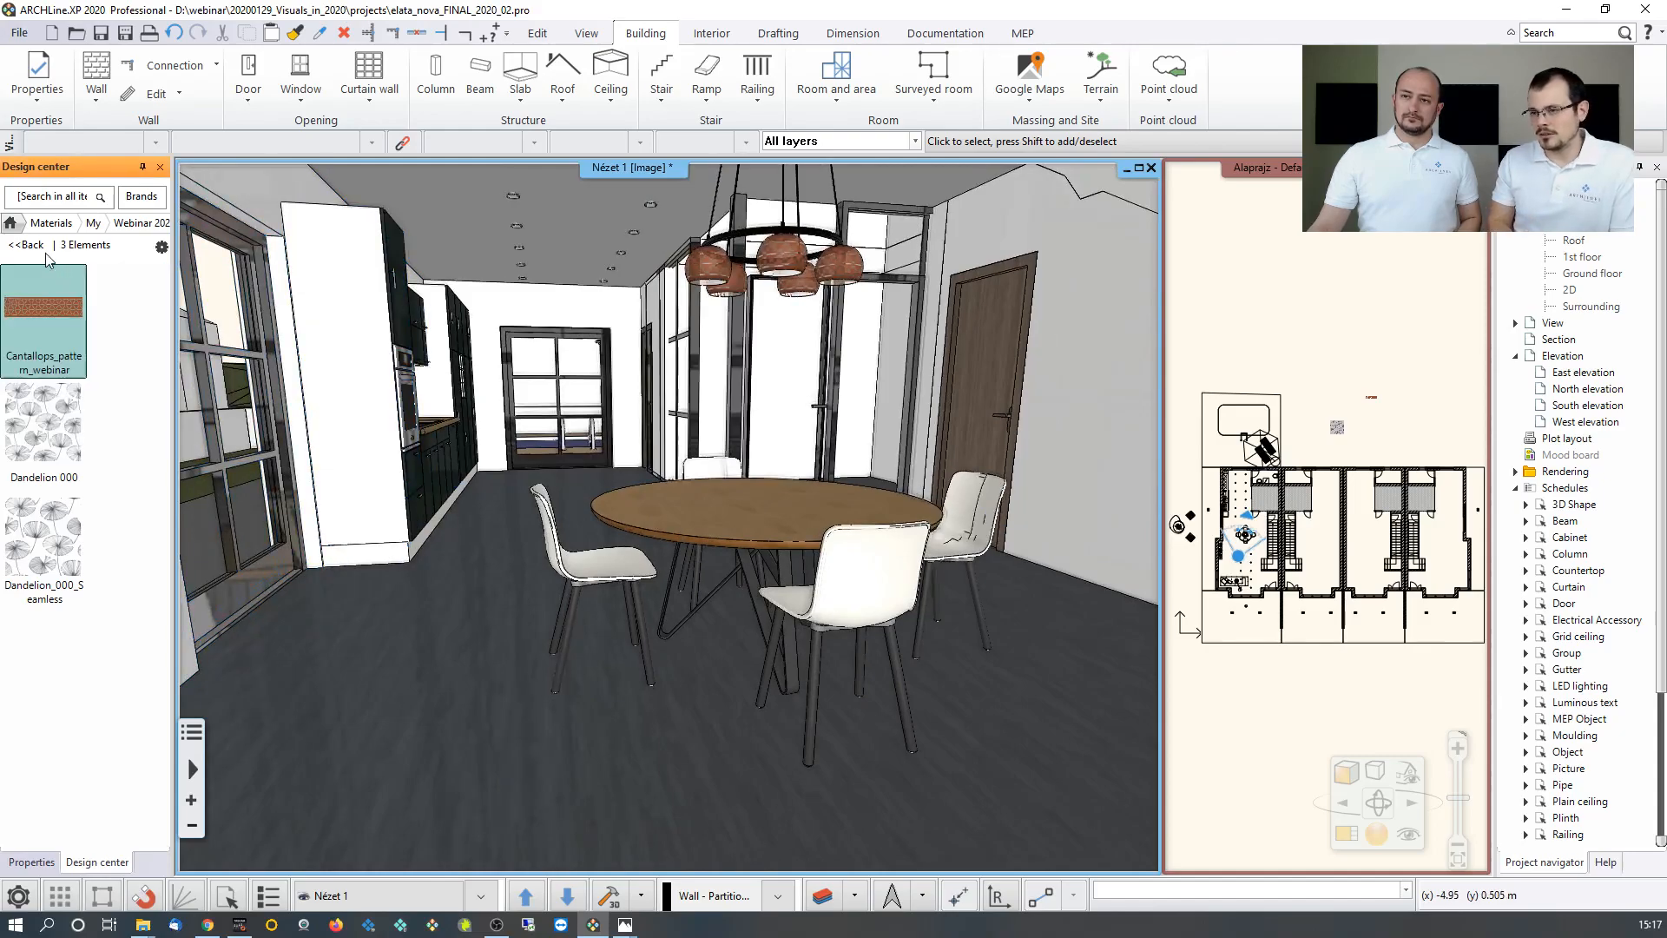
pyautogui.click(33, 245)
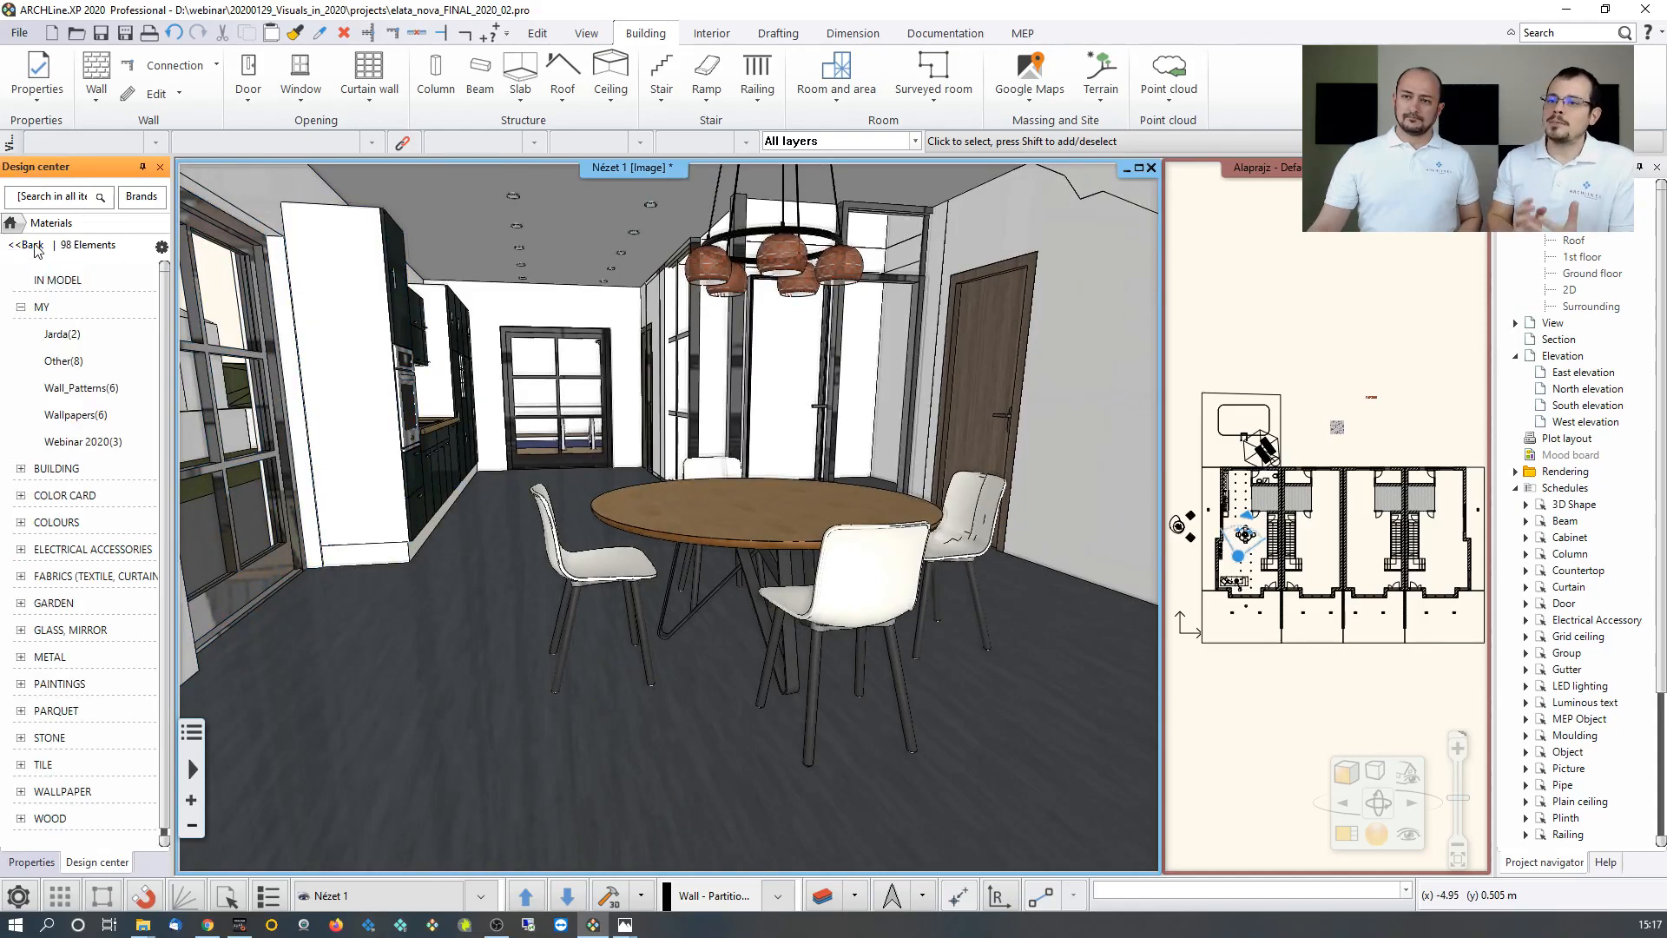
pyautogui.click(21, 306)
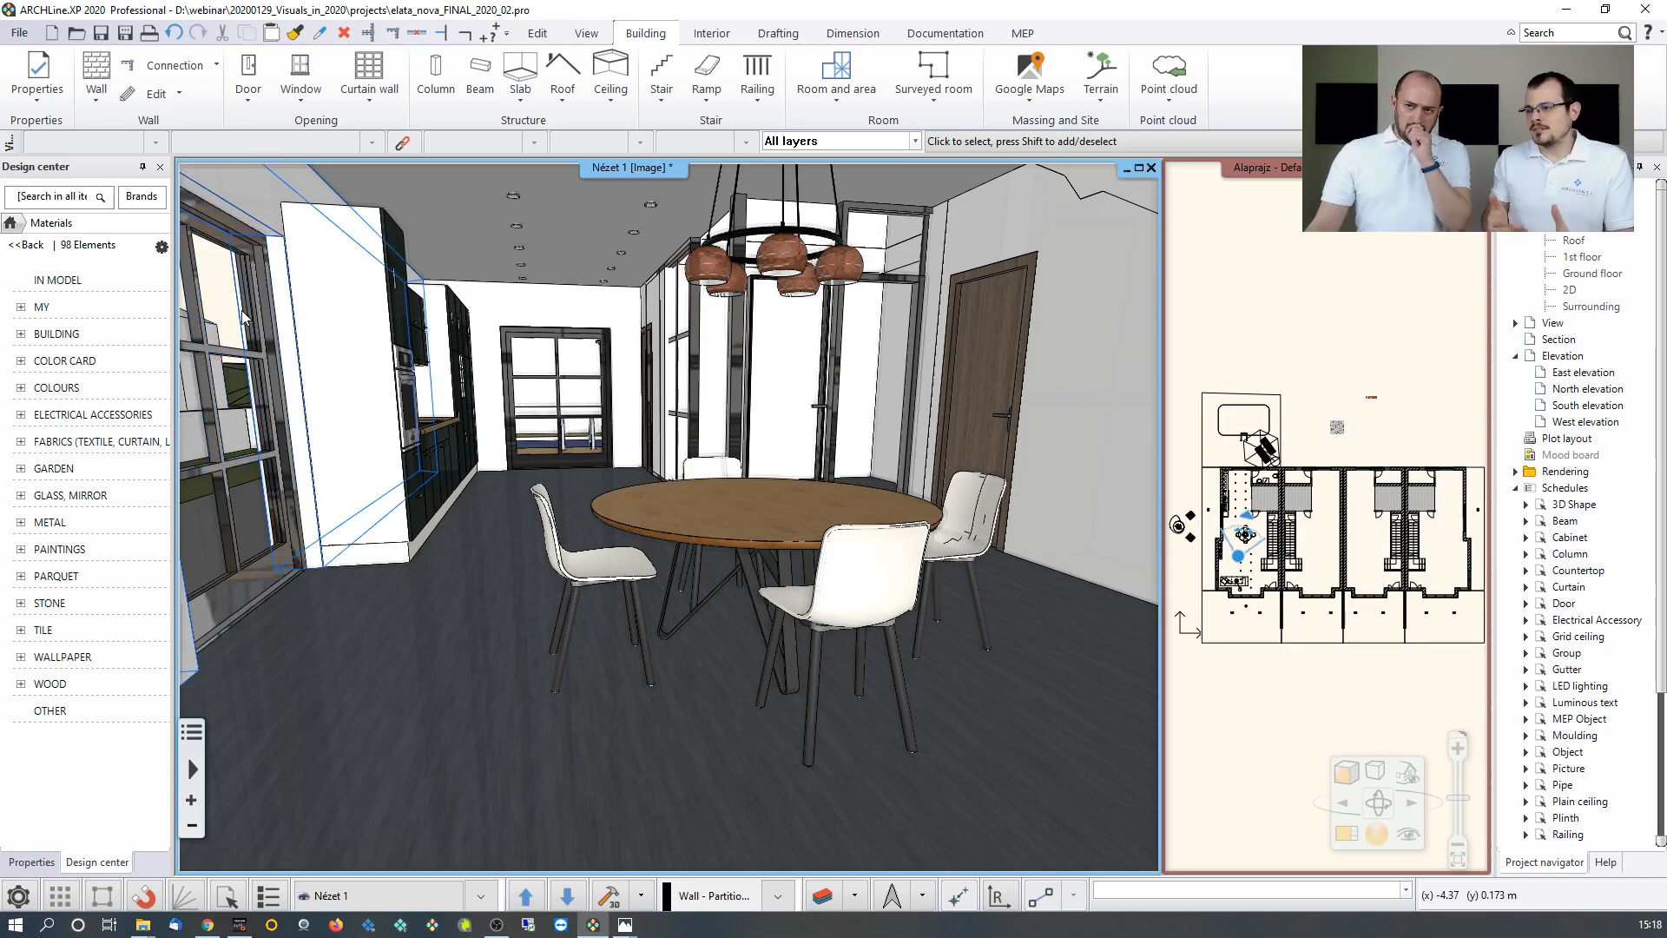
# Search the library for 'marble' and drag Marble_6 onto the dining-room floor.
pyautogui.click(61, 202)
pyautogui.write('marble')
pyautogui.press('Return')
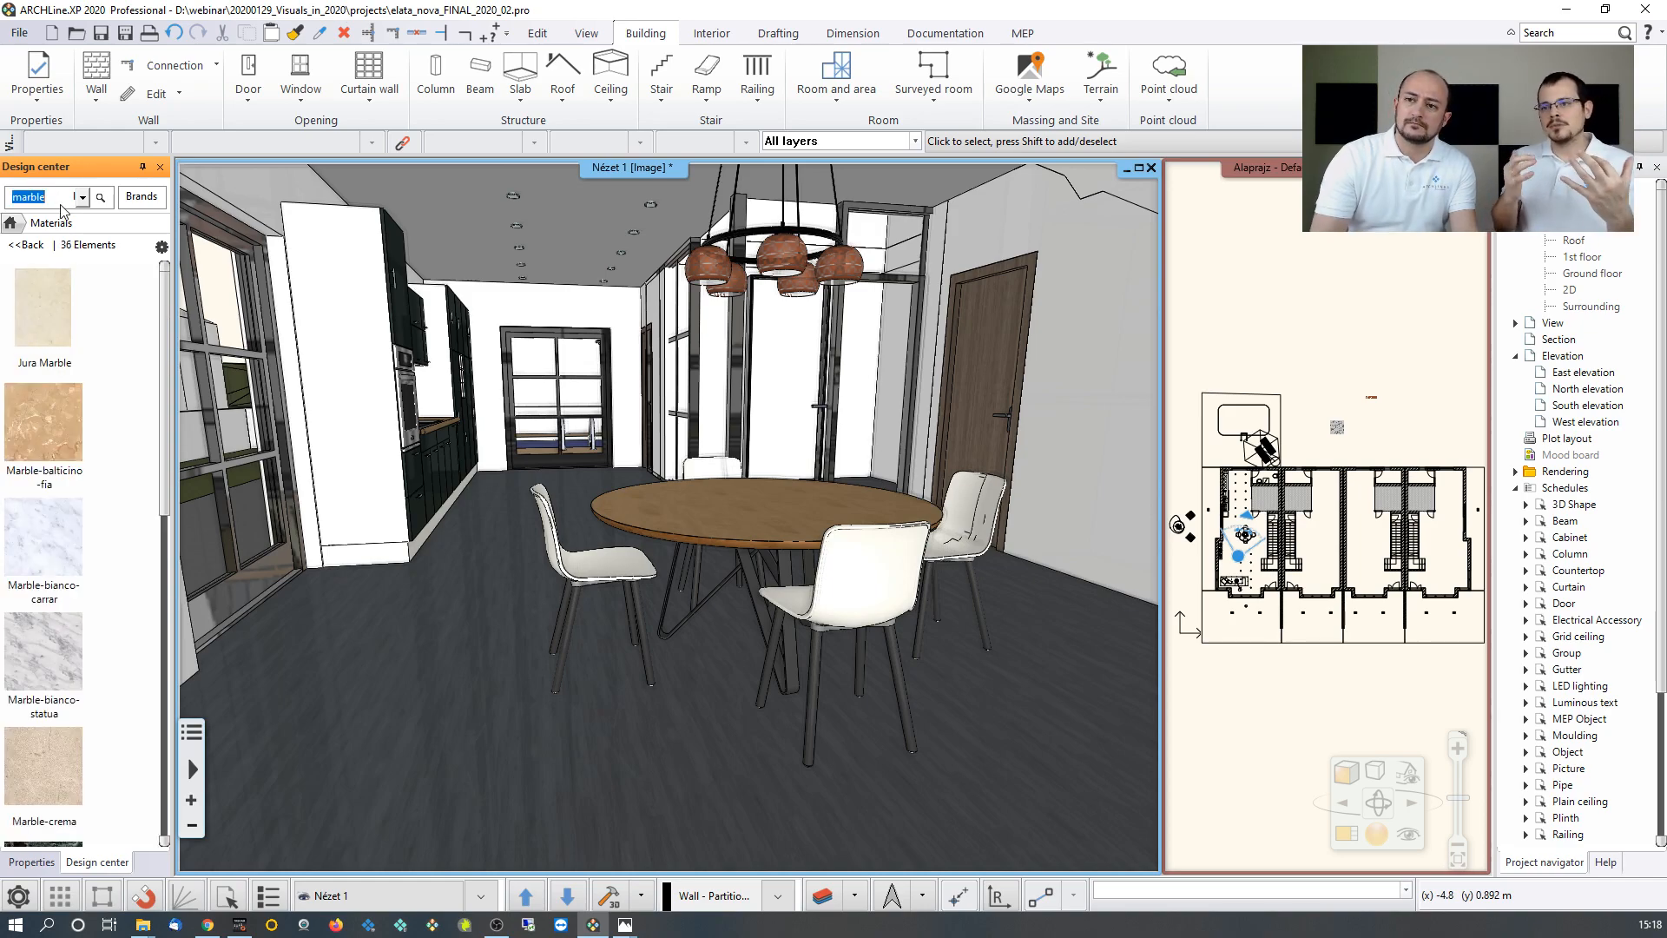
pyautogui.scroll(-5, 131, 436)
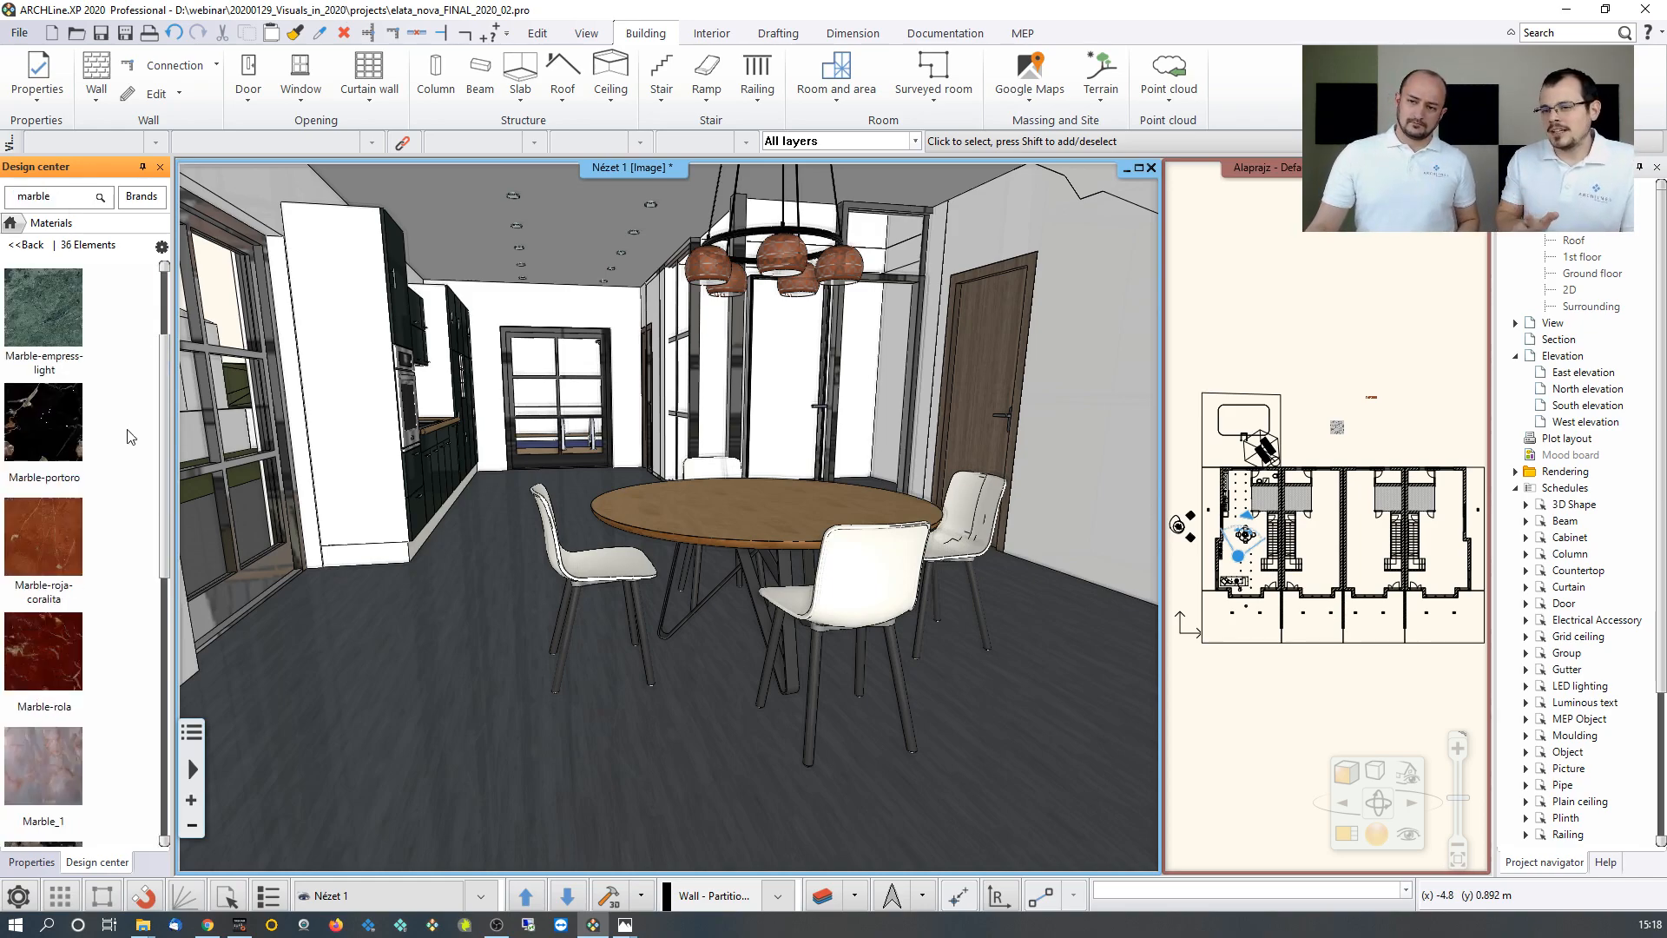
pyautogui.scroll(-3, 130, 436)
pyautogui.scroll(-8, 133, 436)
pyautogui.scroll(-3, 130, 436)
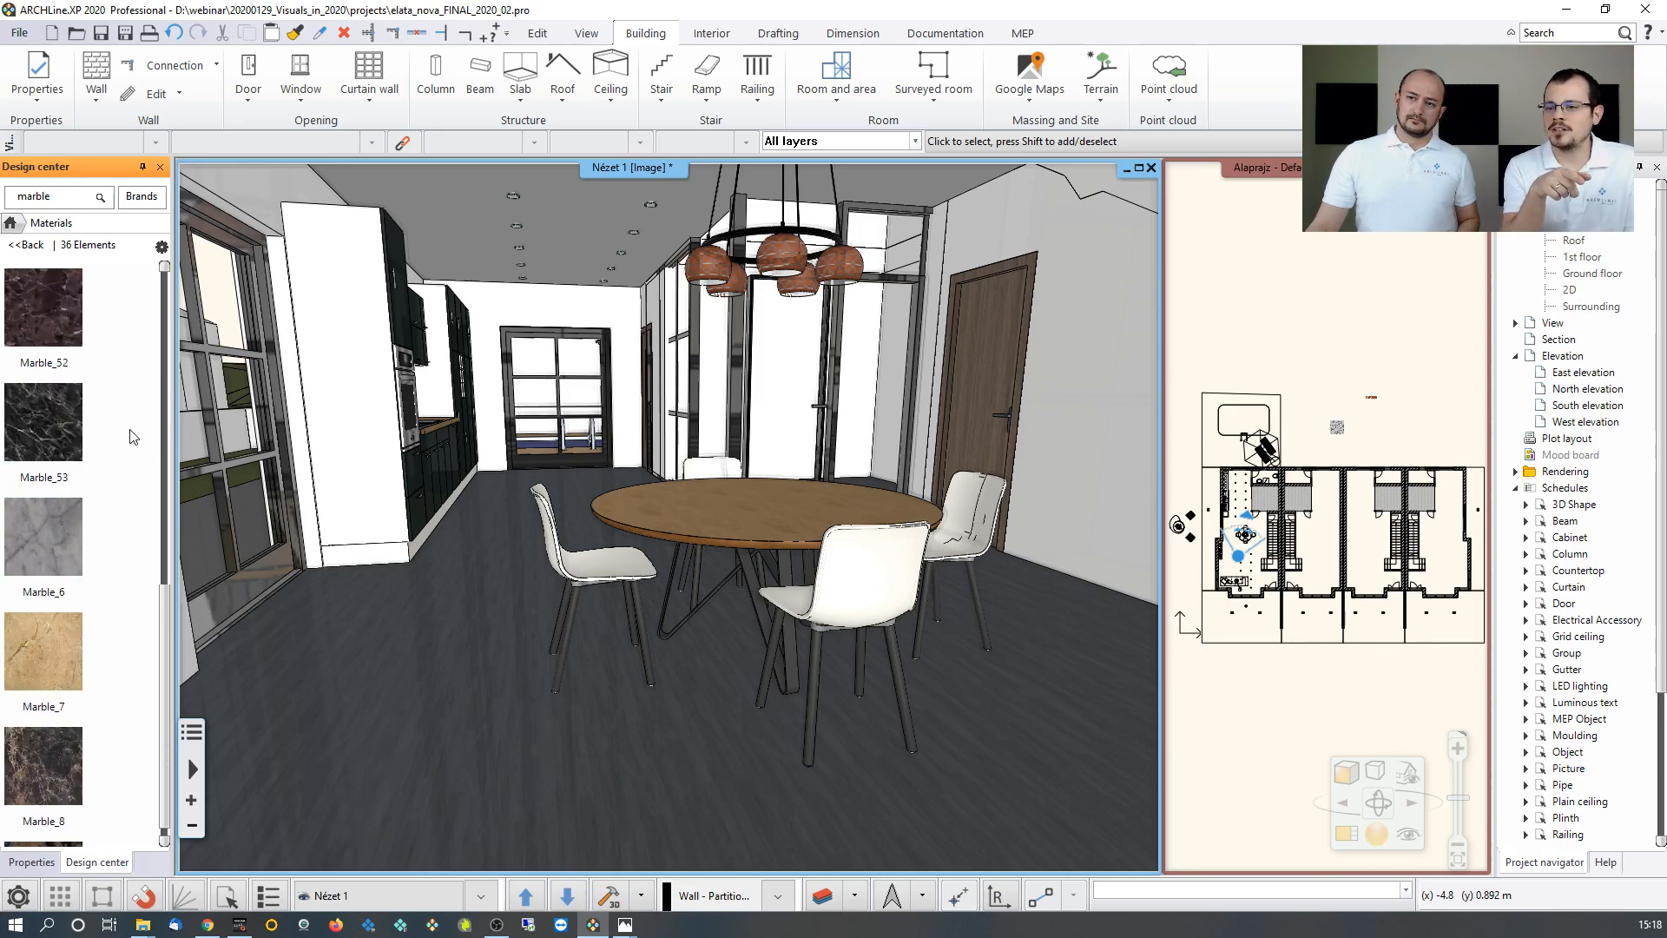
pyautogui.moveTo(45, 566)
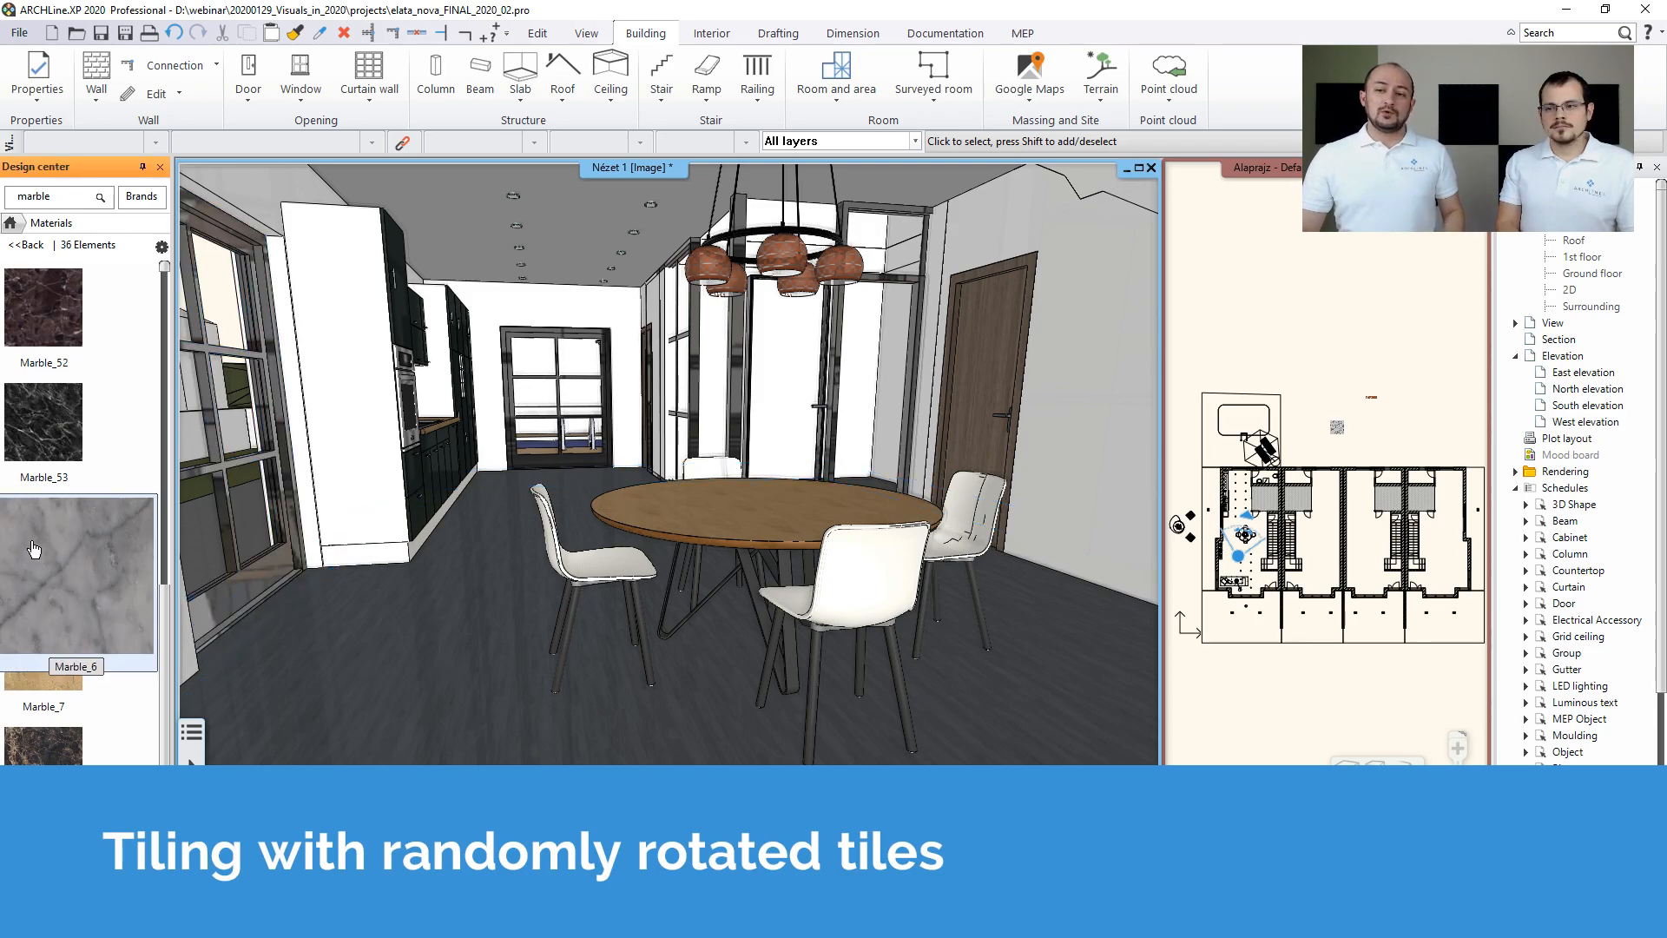
pyautogui.moveTo(41, 556); pyautogui.dragTo(352, 646)
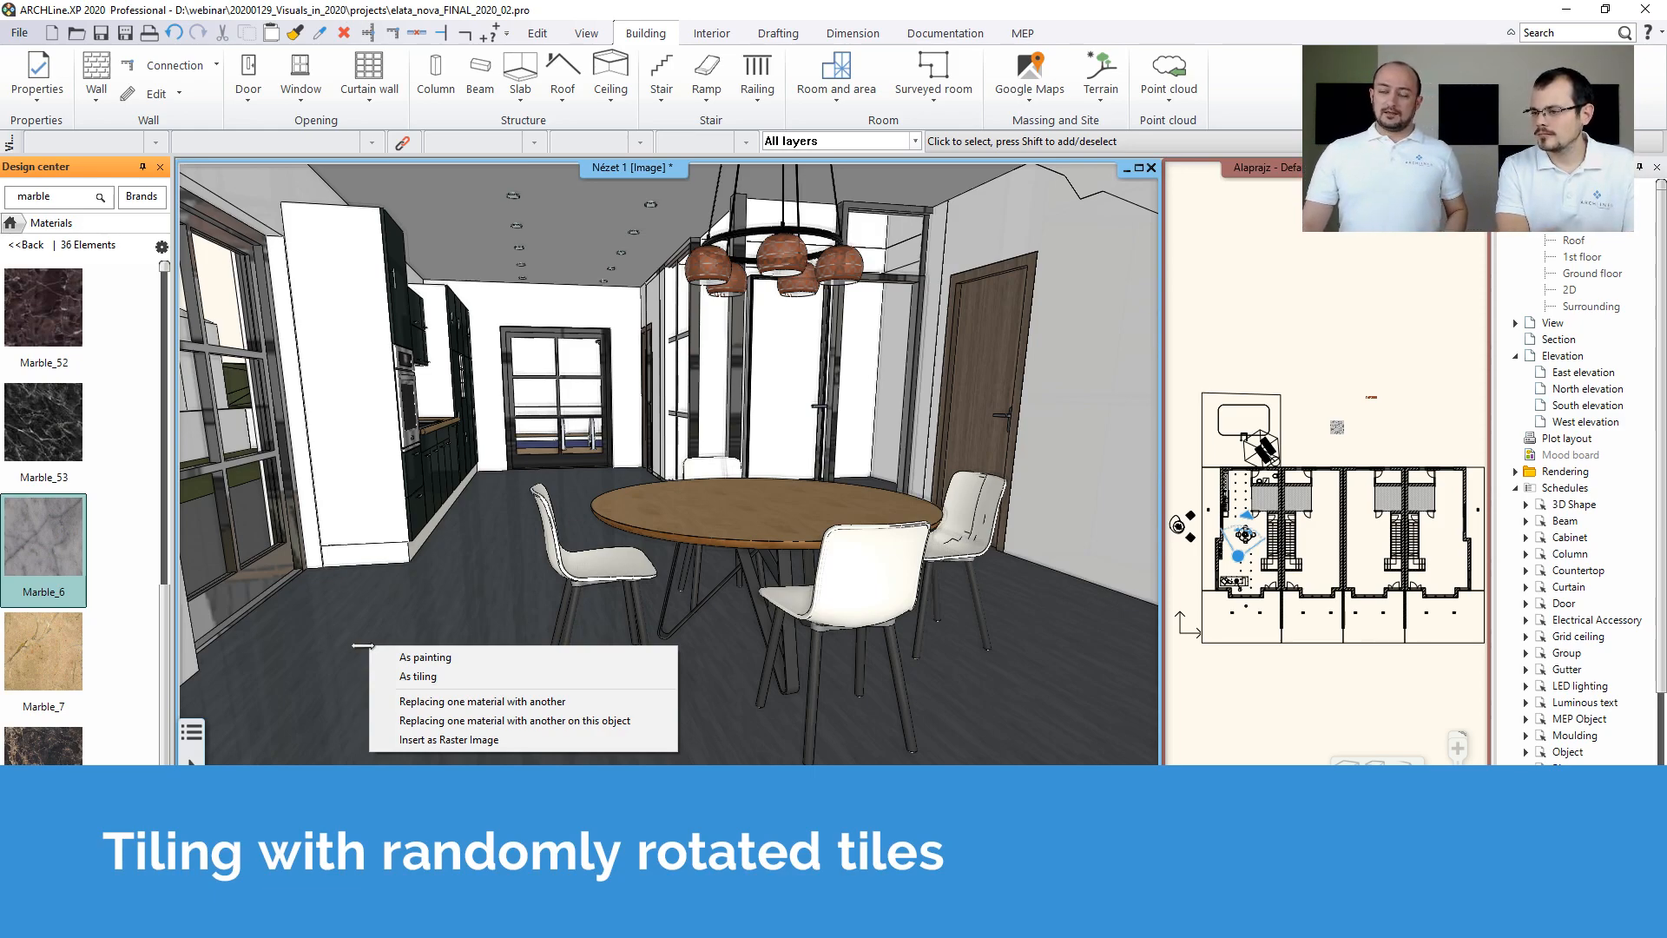
# Apply Marble_6 to the floor as tiling, defining the tile size with two floor points.
pyautogui.click(426, 676)
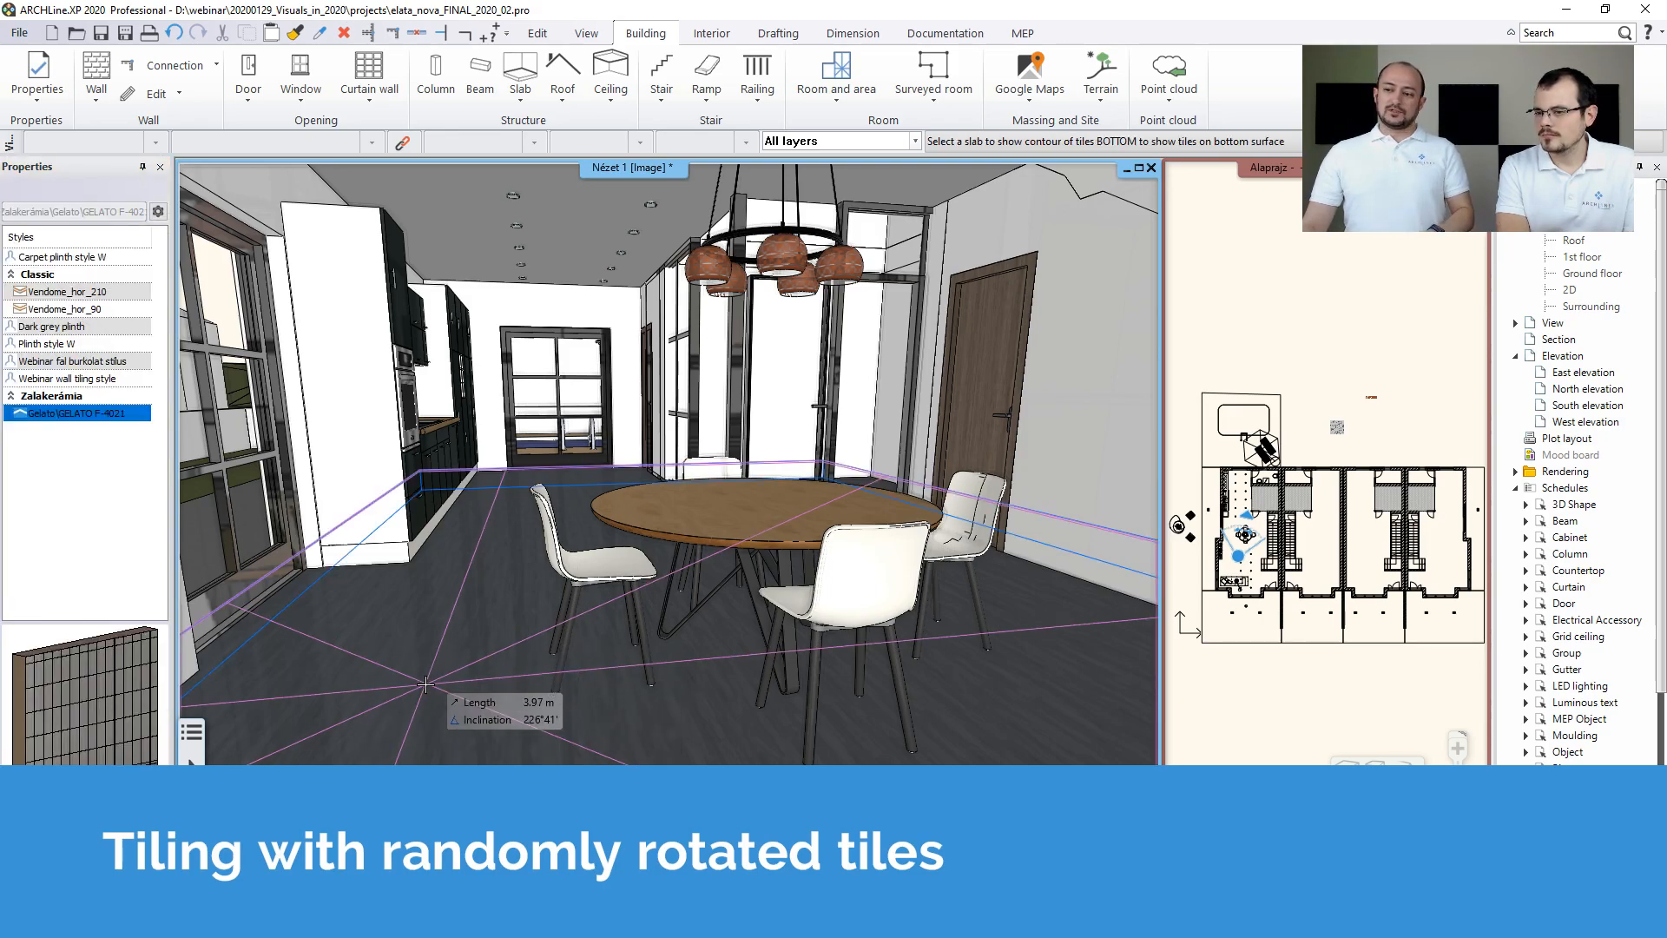
pyautogui.click(391, 696)
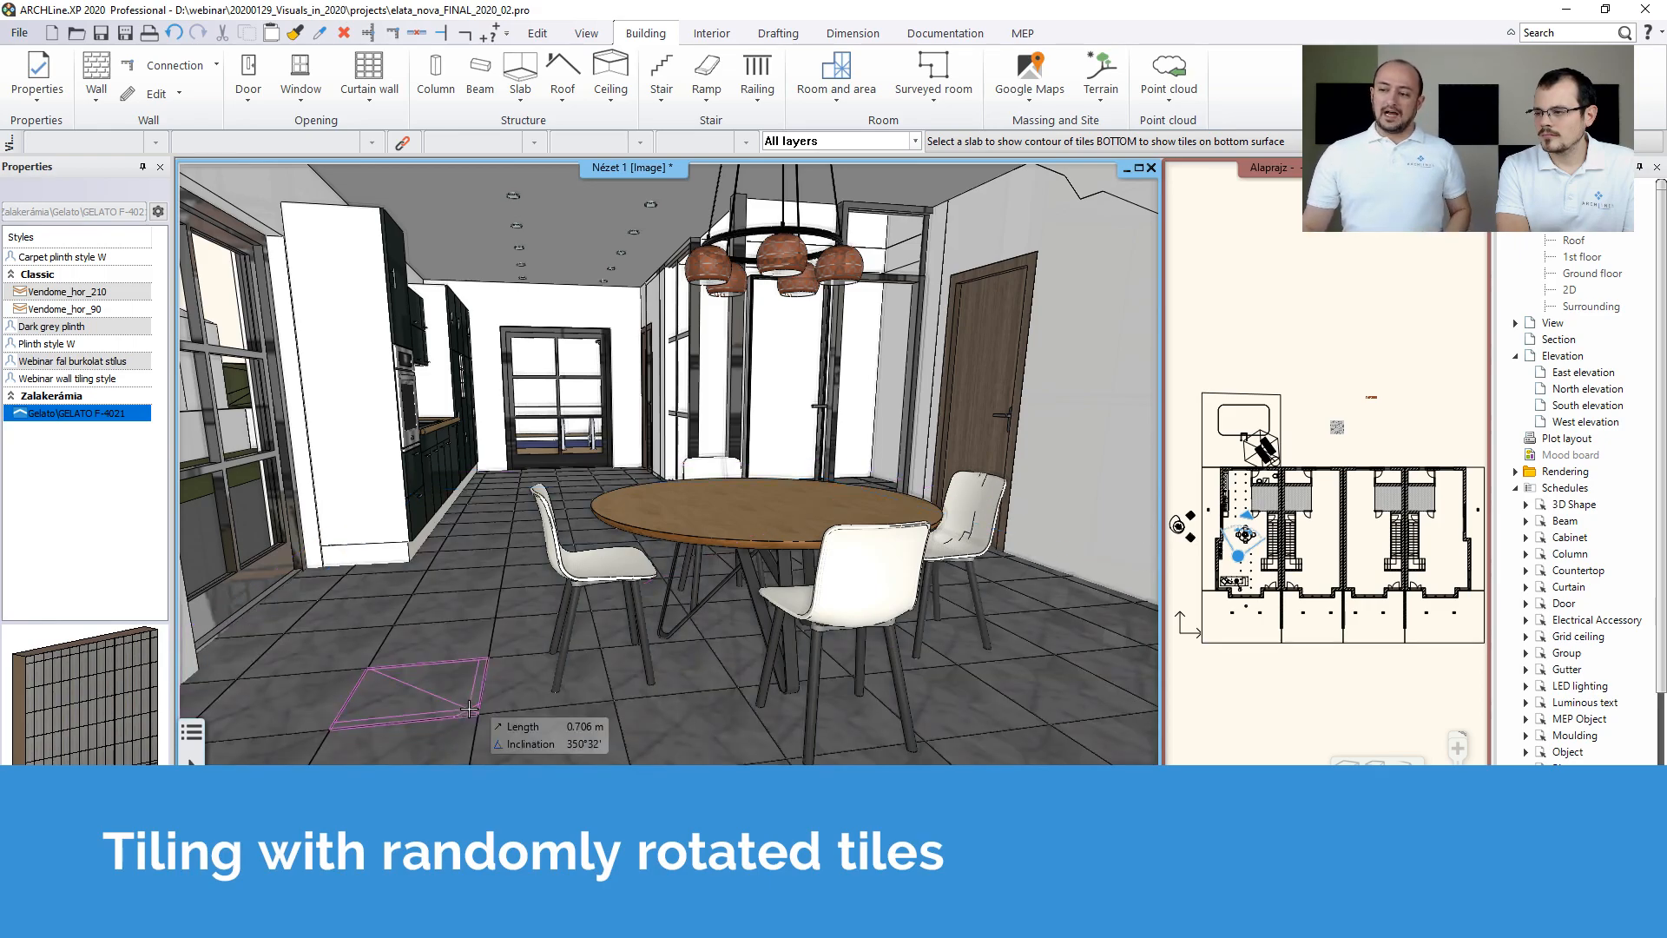
pyautogui.click(469, 710)
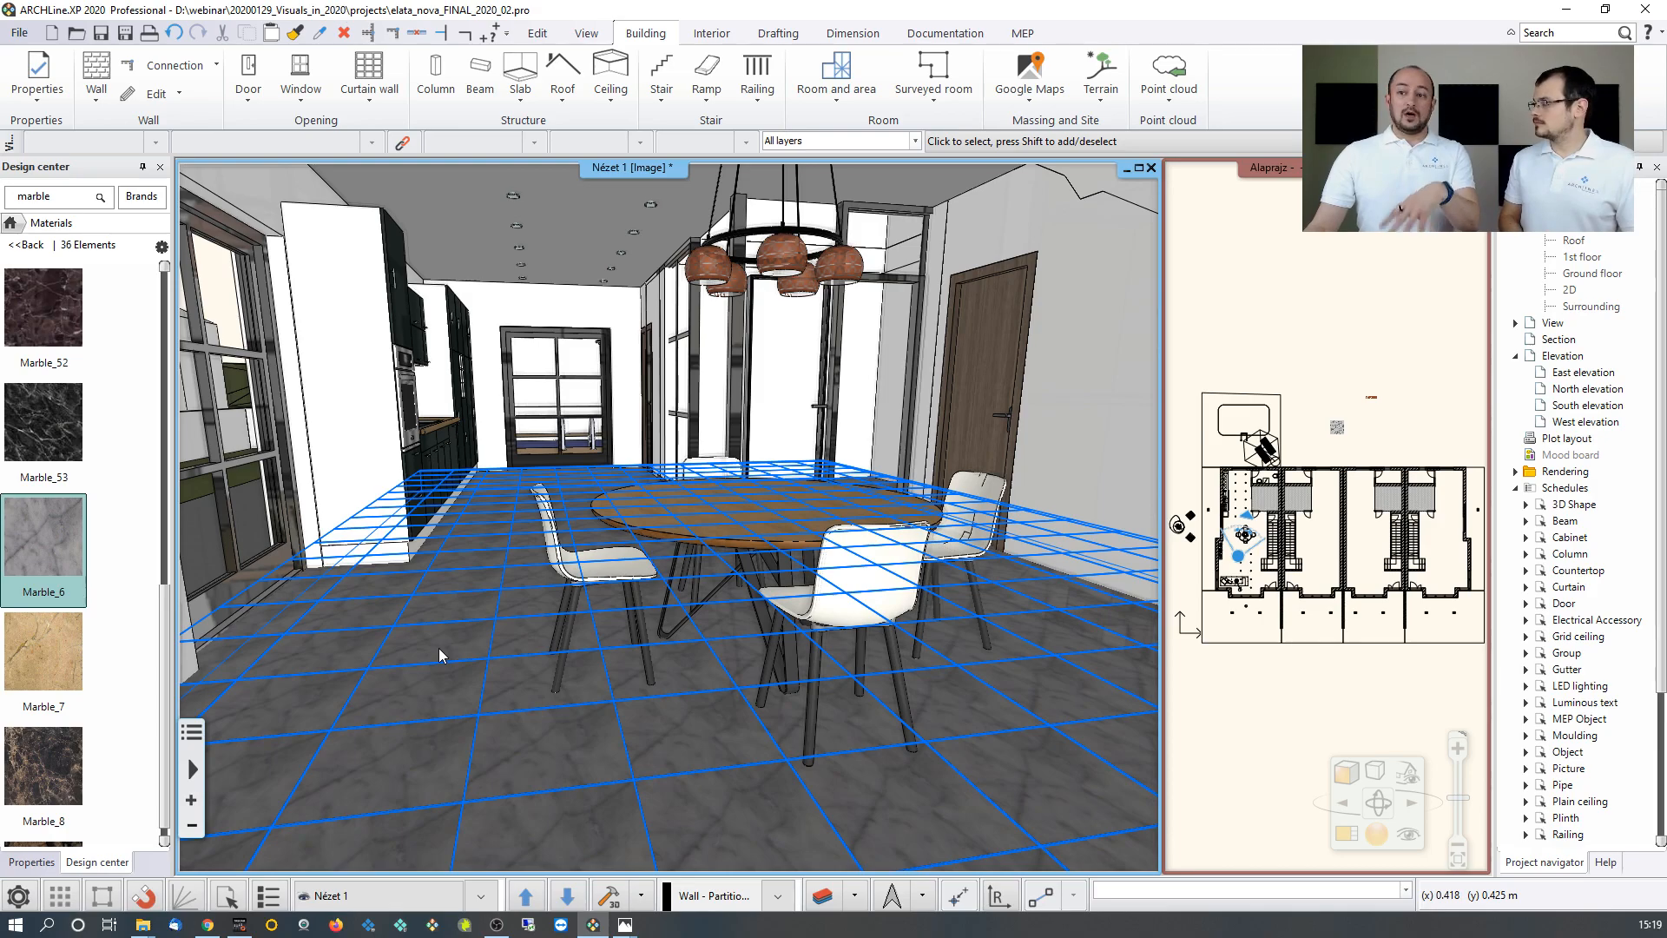
# Edit the floor tiles to turn on Random rotation of tiles, keeping the reference orientation at 0°.
pyautogui.moveTo(631, 632); pyautogui.dragTo(692, 689, button='middle')
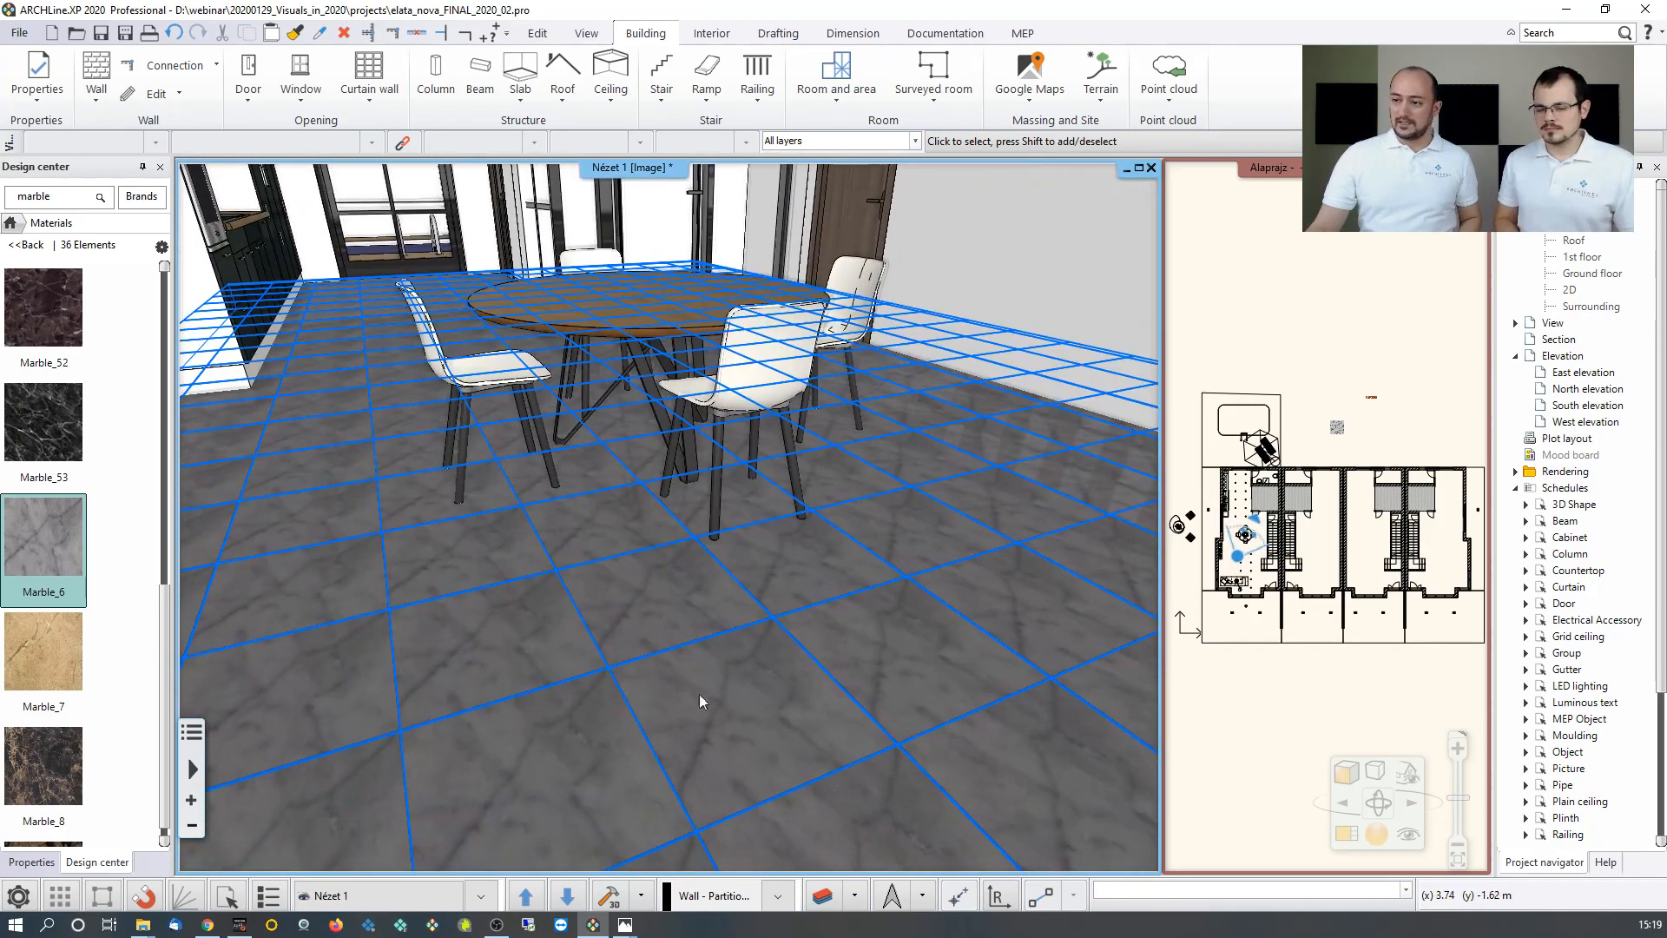
pyautogui.rightClick(686, 715)
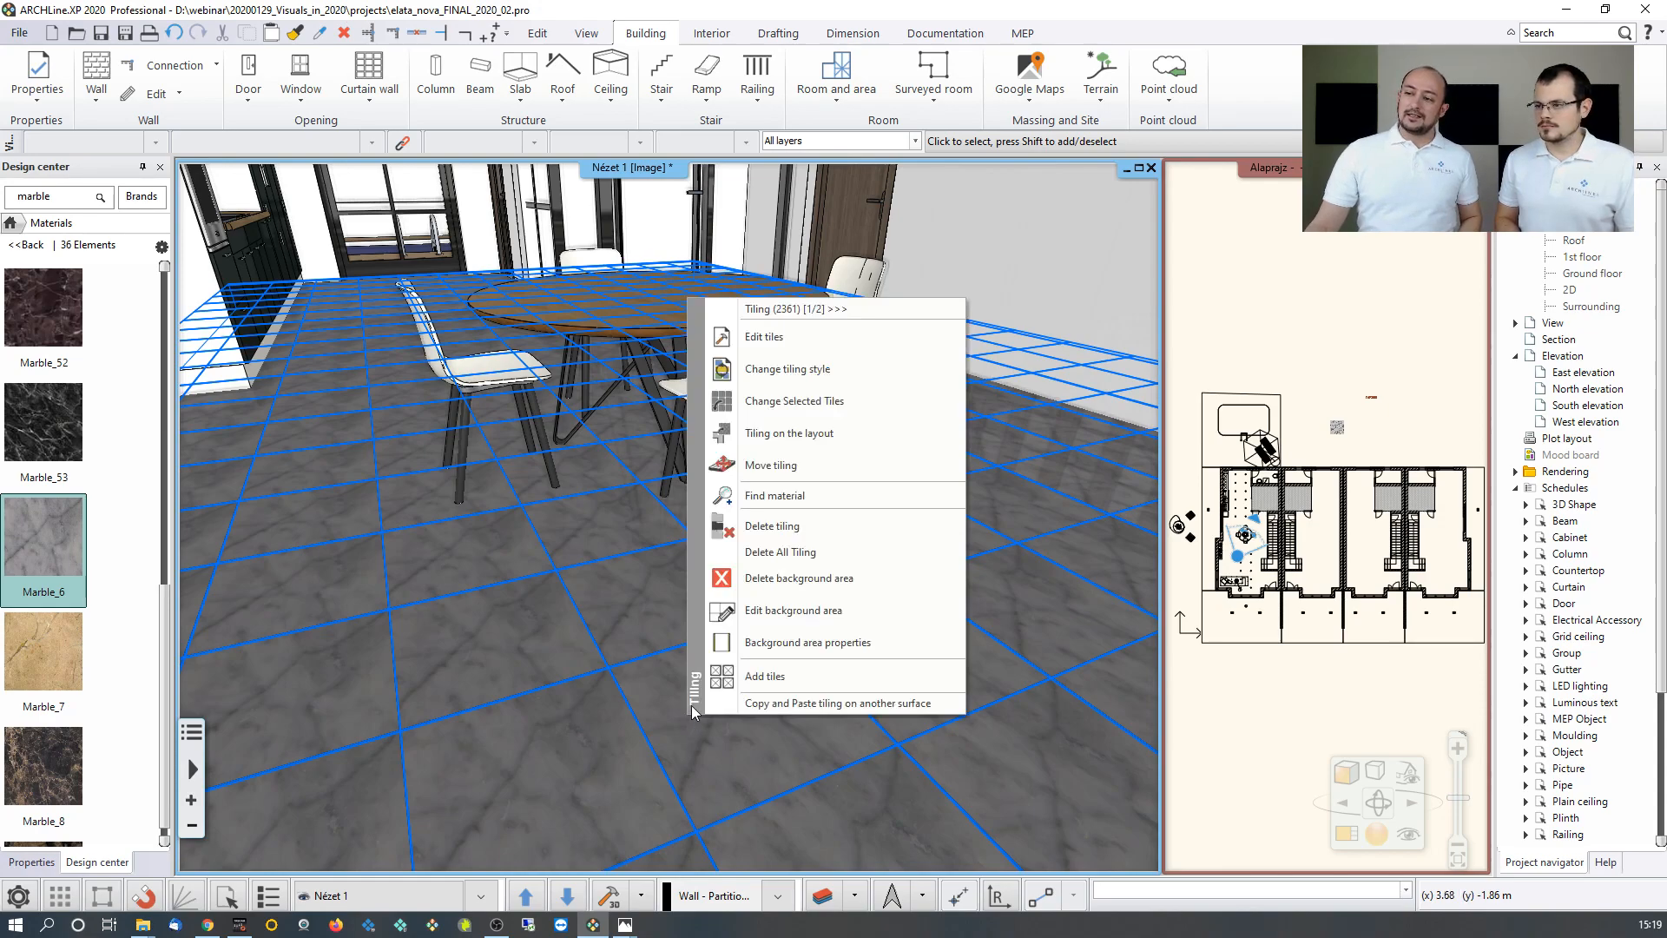
pyautogui.click(764, 339)
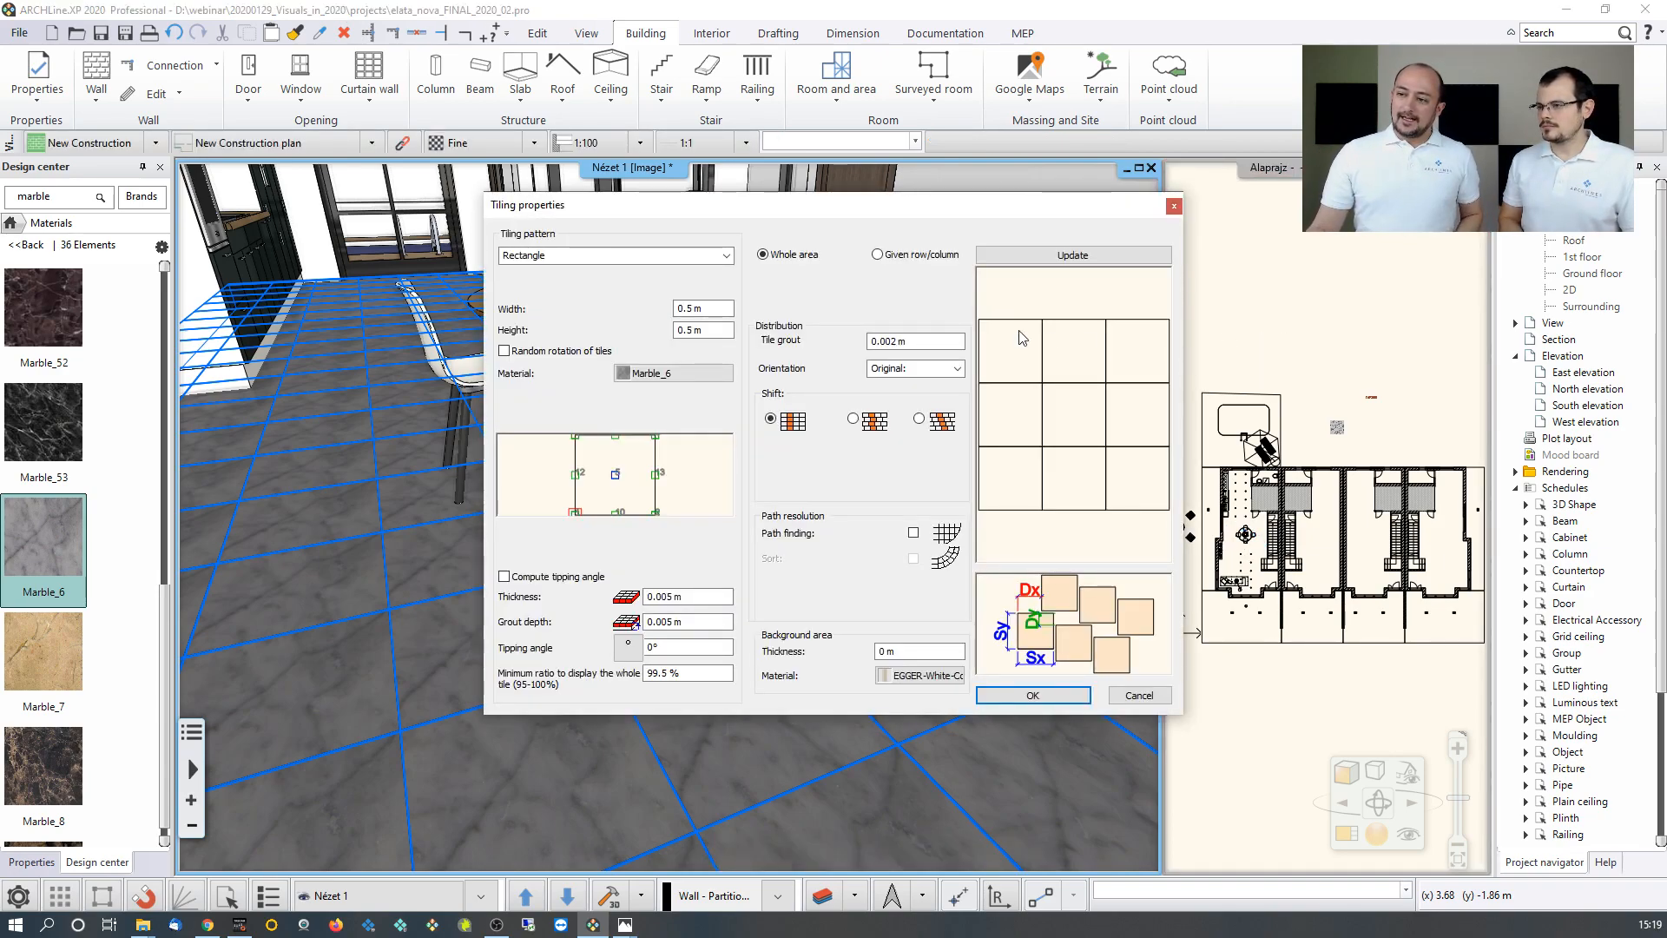
pyautogui.click(589, 355)
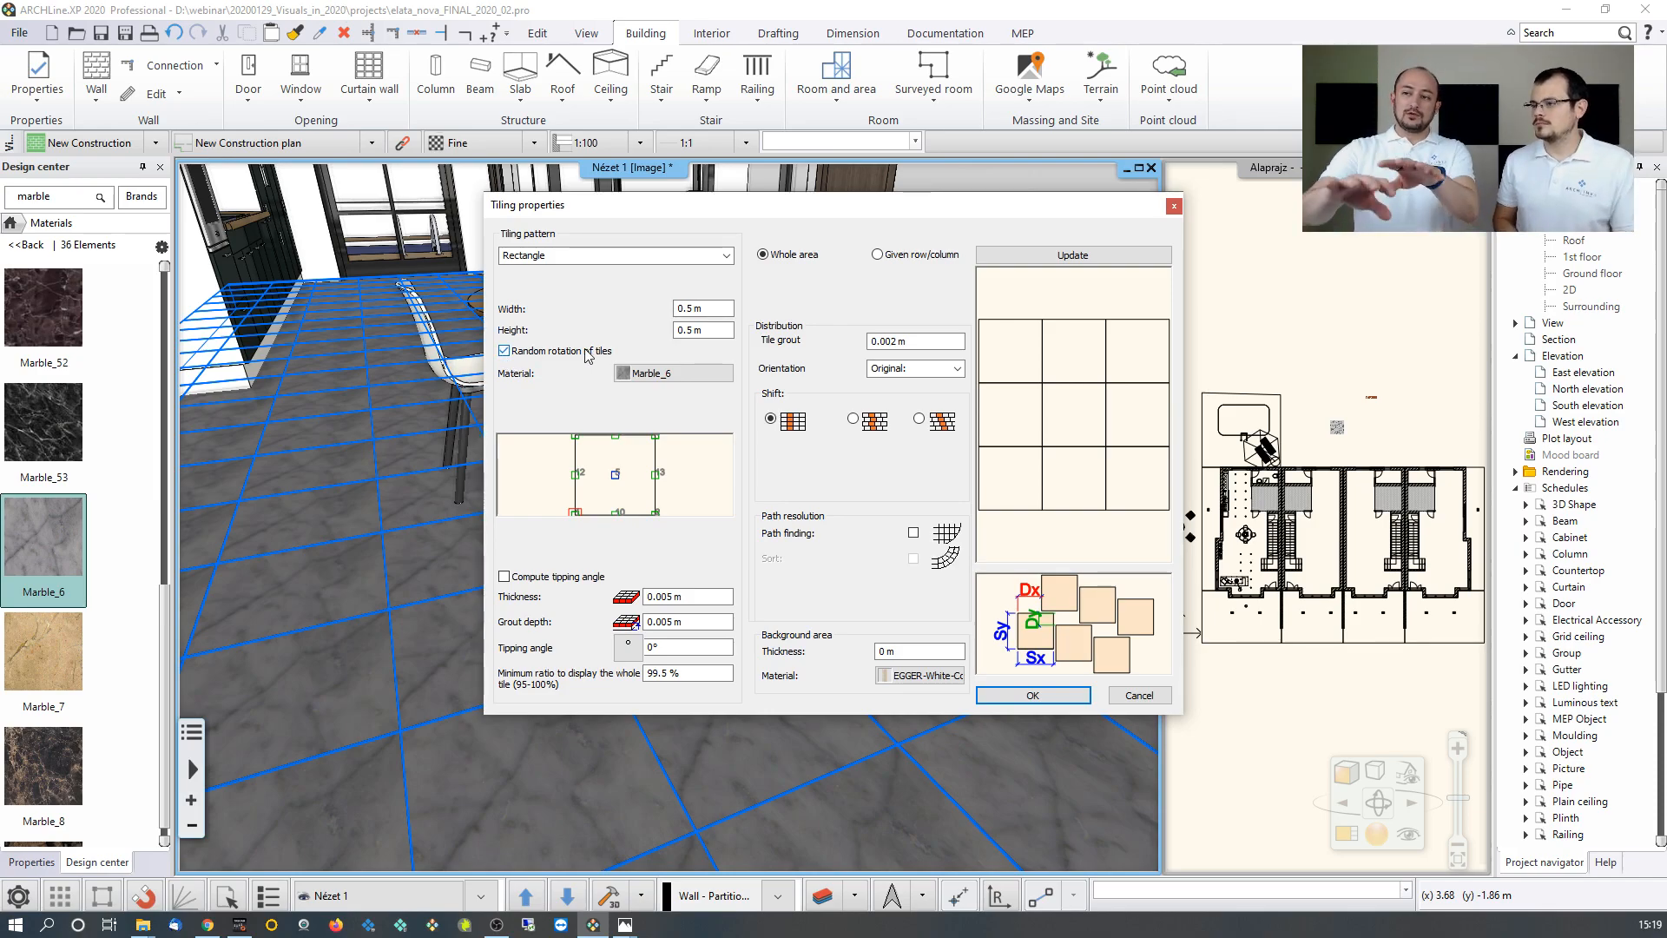
pyautogui.click(1032, 695)
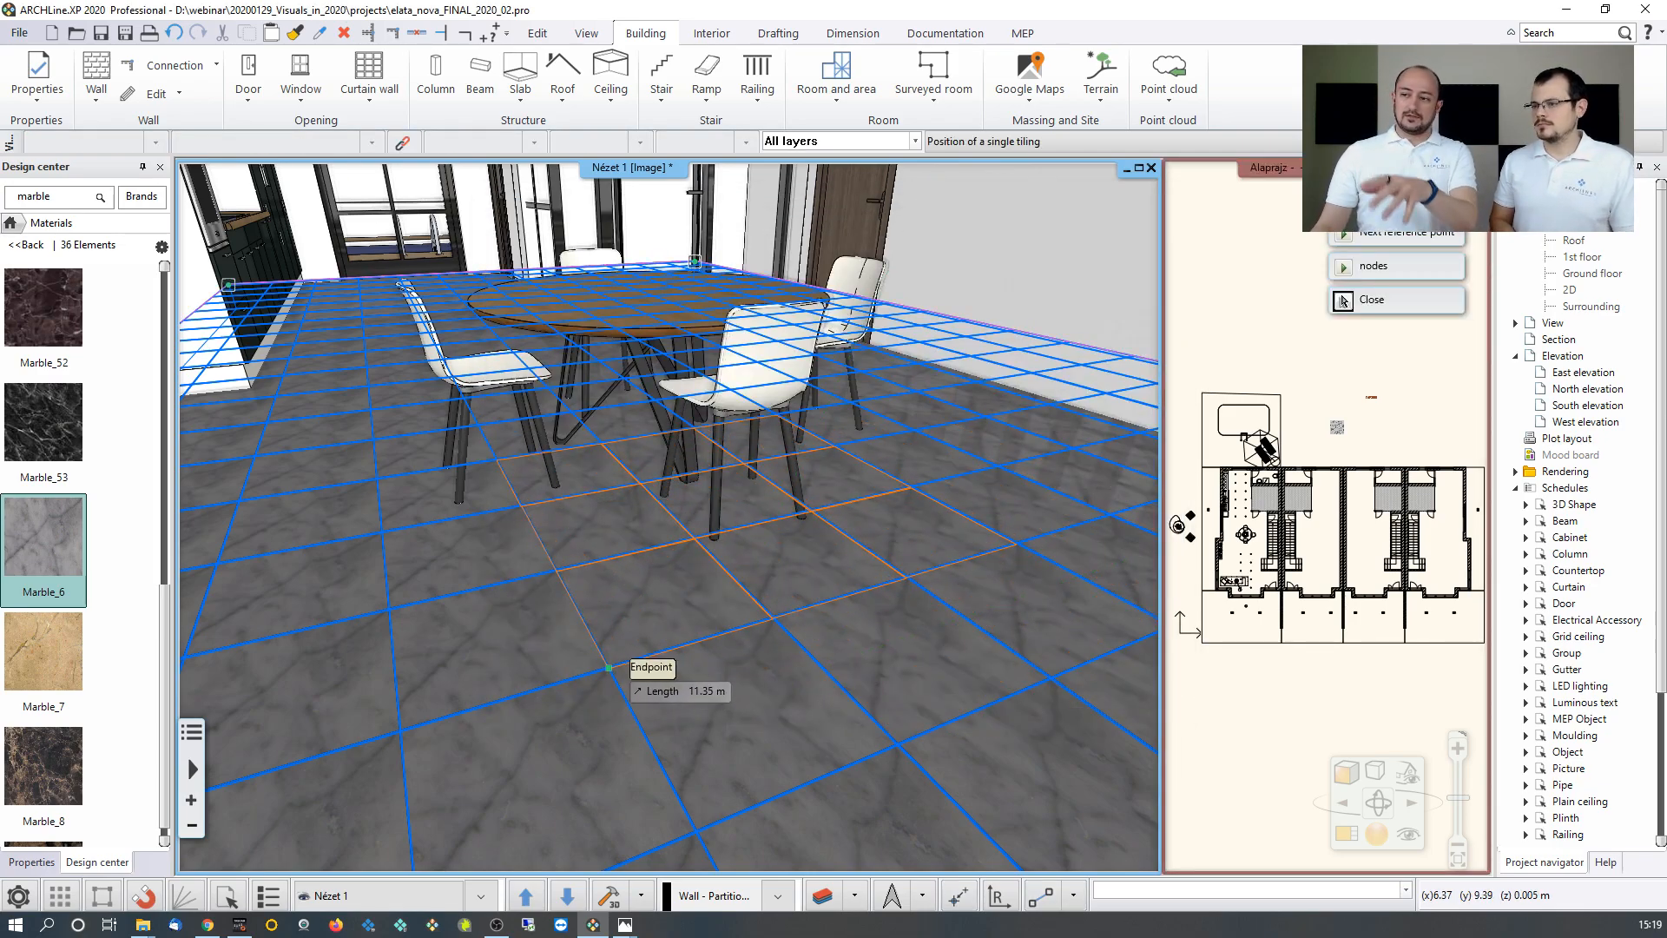
pyautogui.click(608, 667)
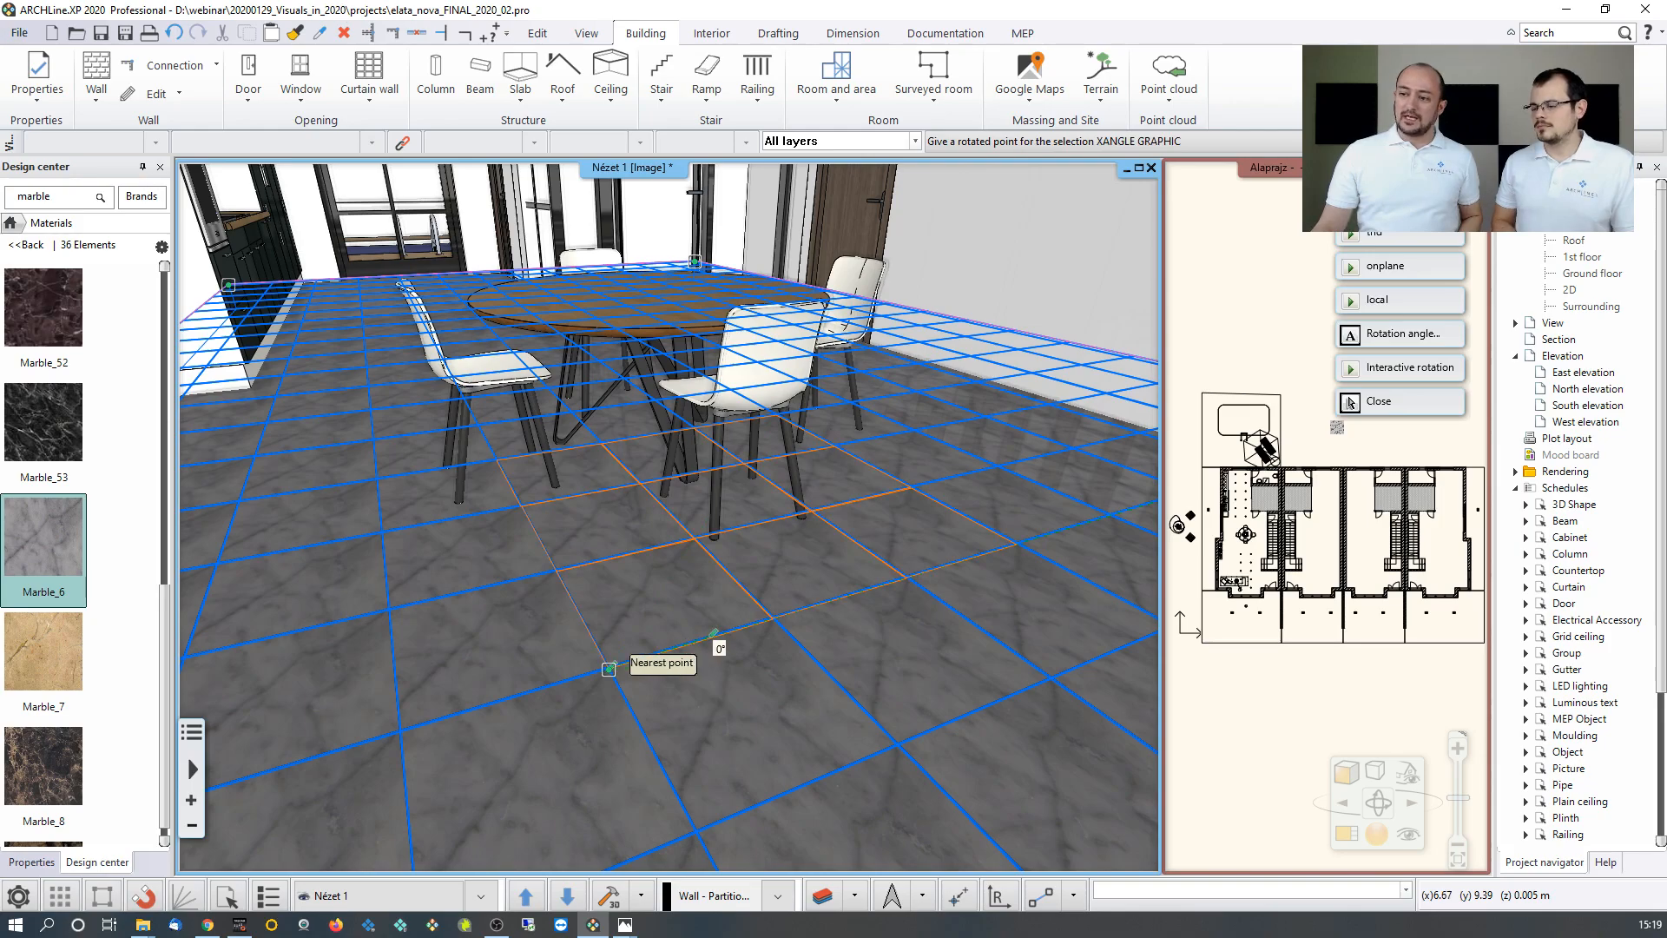
pyautogui.click(608, 668)
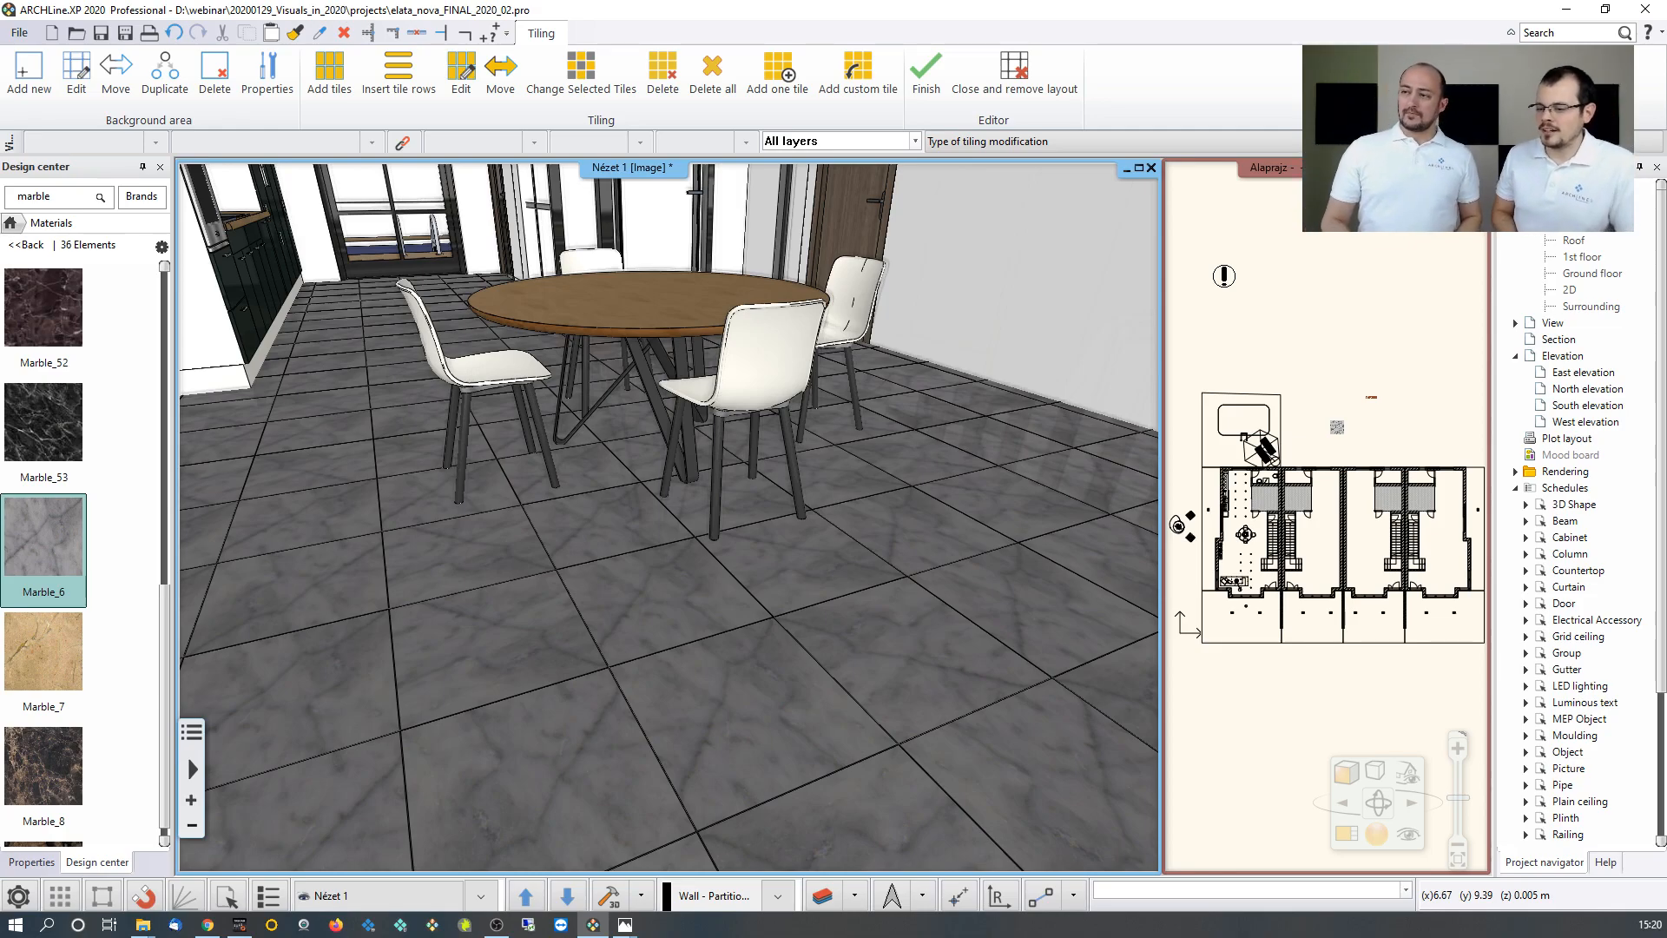
# Exit the Tiling editor and orbit the view round toward the cream sofa in the living area.
pyautogui.press('Escape')
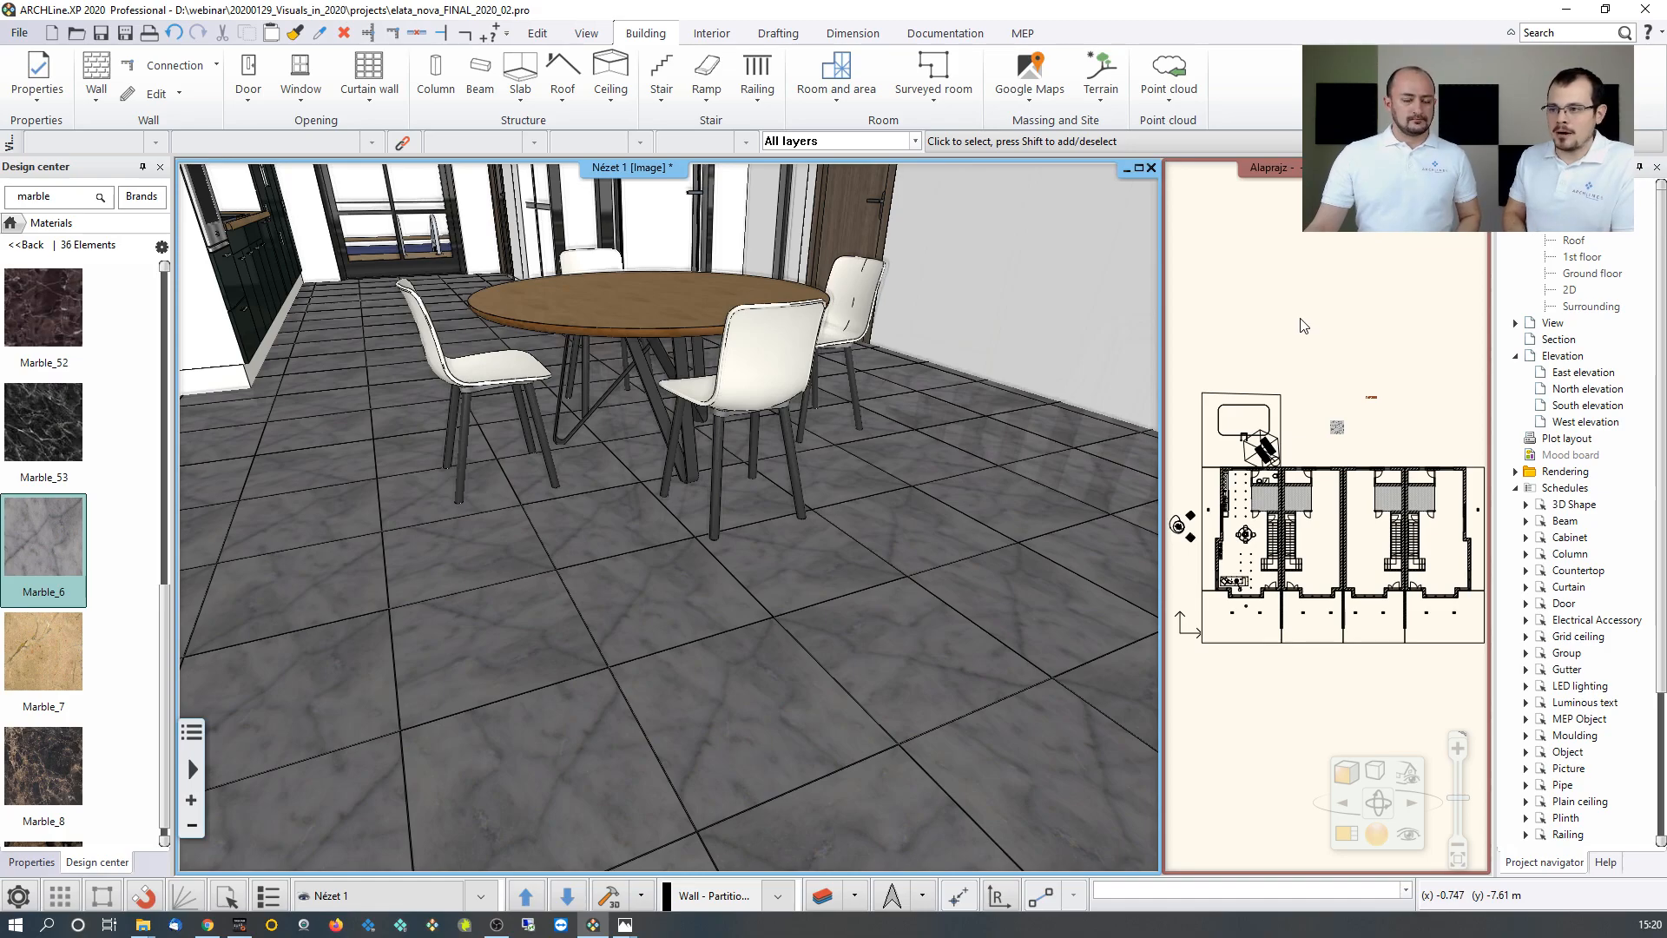
pyautogui.moveTo(1024, 417); pyautogui.dragTo(877, 338, button='middle')
pyautogui.moveTo(772, 305); pyautogui.dragTo(681, 288, button='middle')
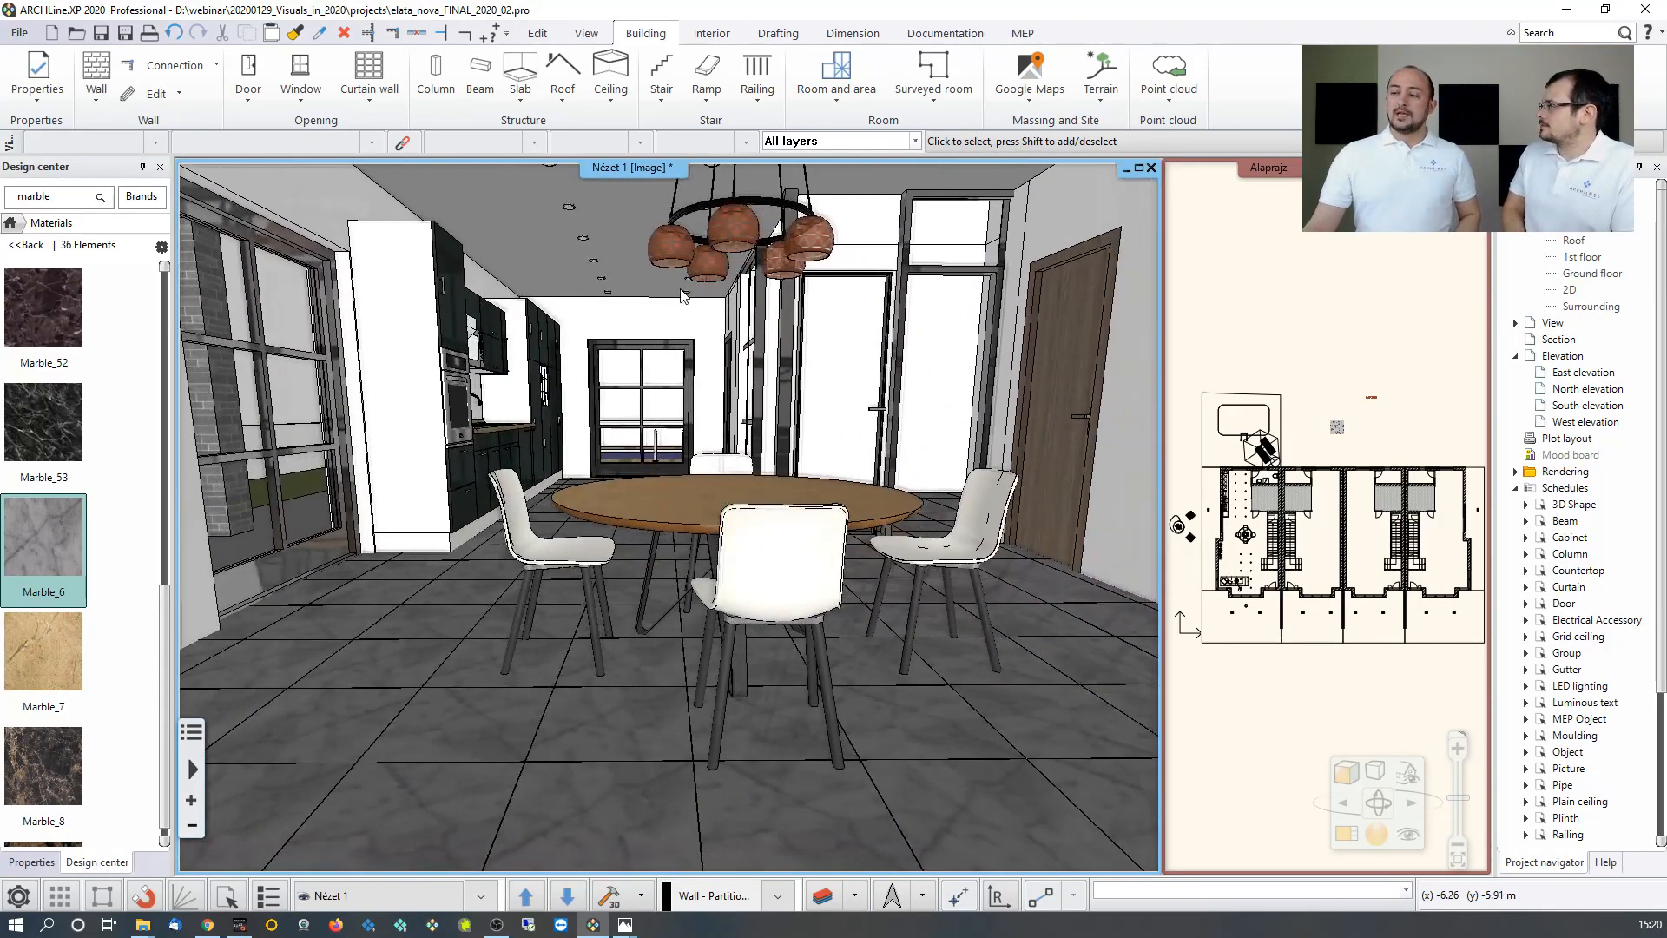
pyautogui.moveTo(1115, 486); pyautogui.dragTo(815, 500, button='middle')
pyautogui.scroll(1, 815, 500)
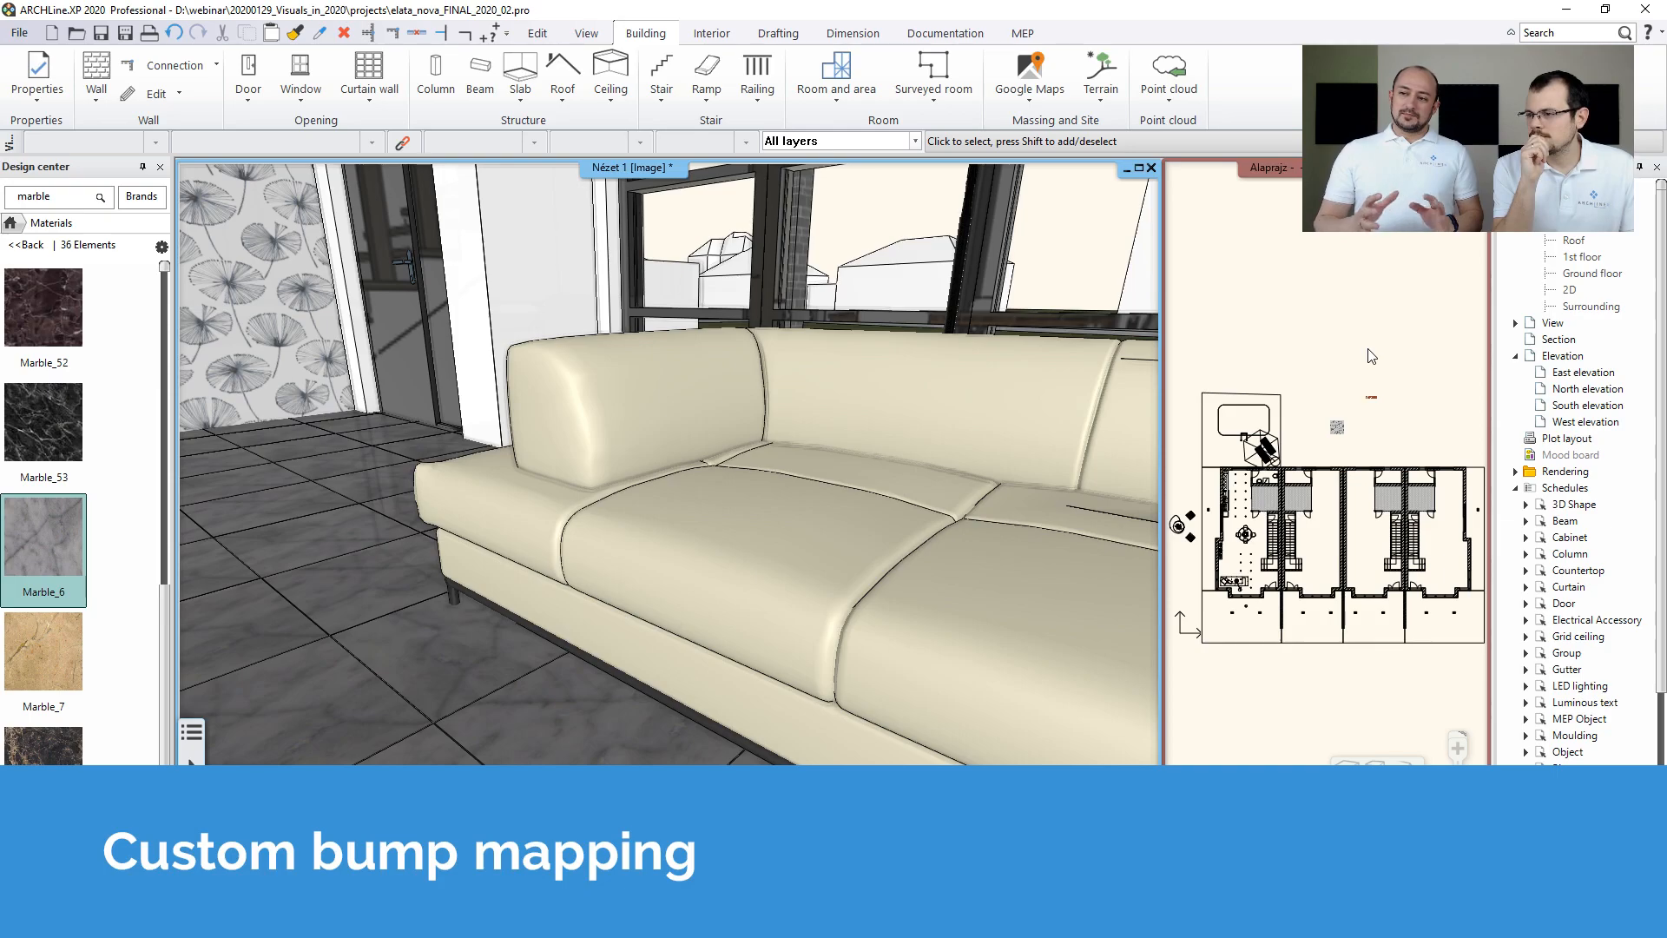
# Find the sofa's RAL 1013 Oyster white -Leather material and bring up its Bump Amplitude texture choices.
pyautogui.moveTo(921, 441); pyautogui.dragTo(751, 533, button='middle')
pyautogui.scroll(2, 752, 533)
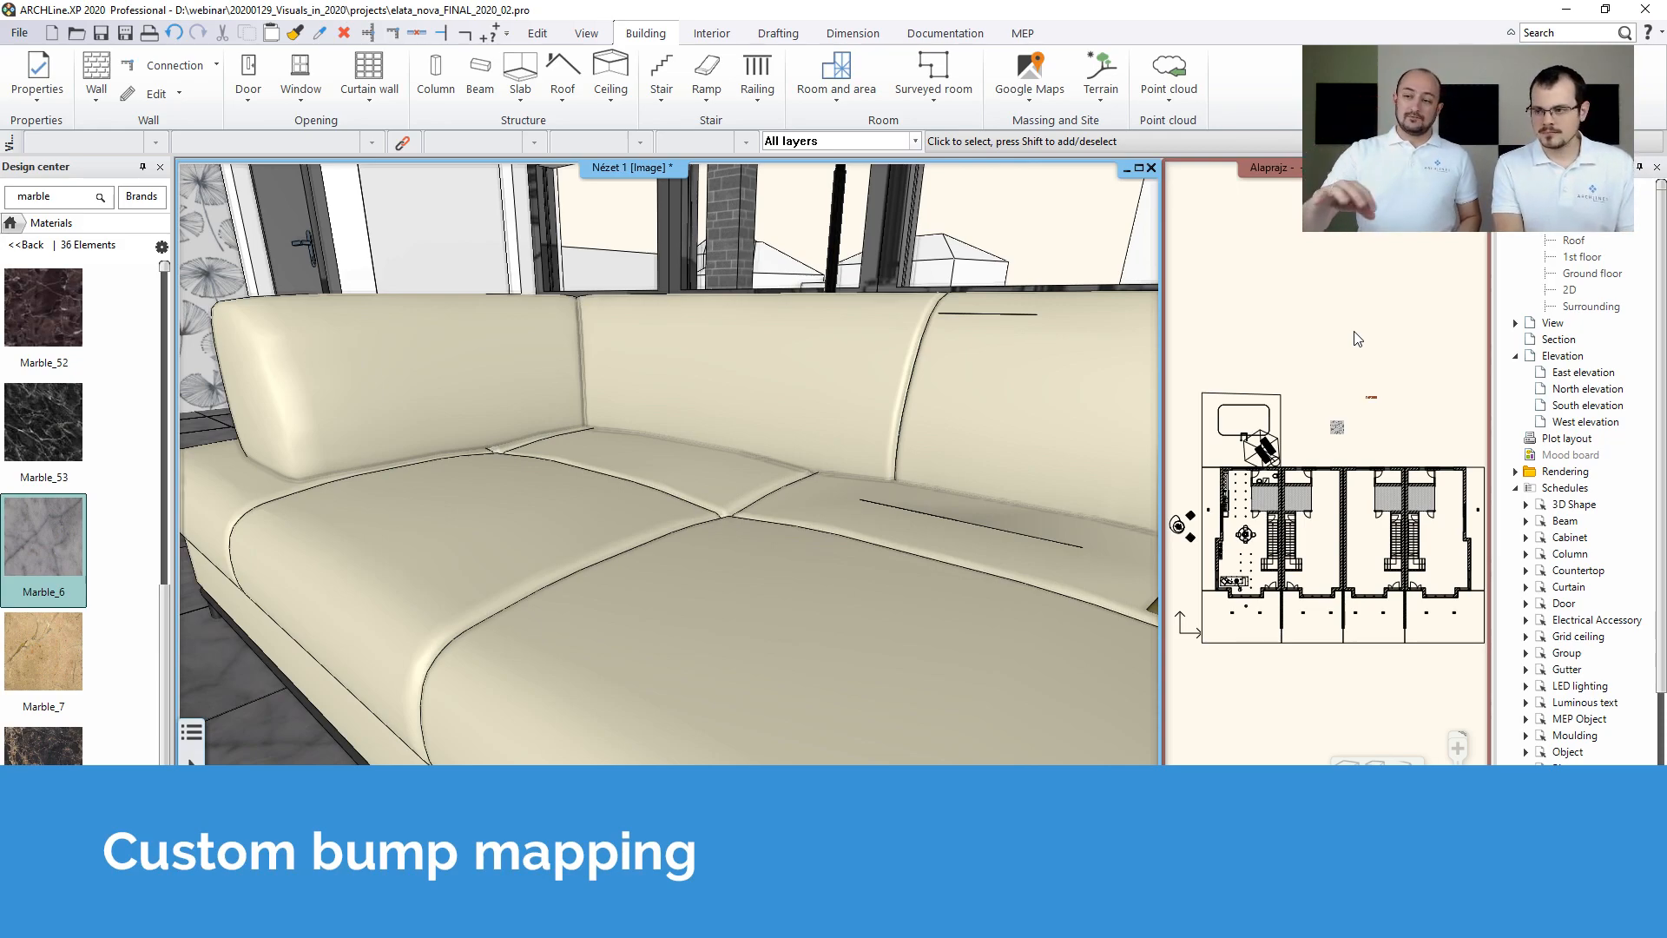
pyautogui.rightClick(555, 545)
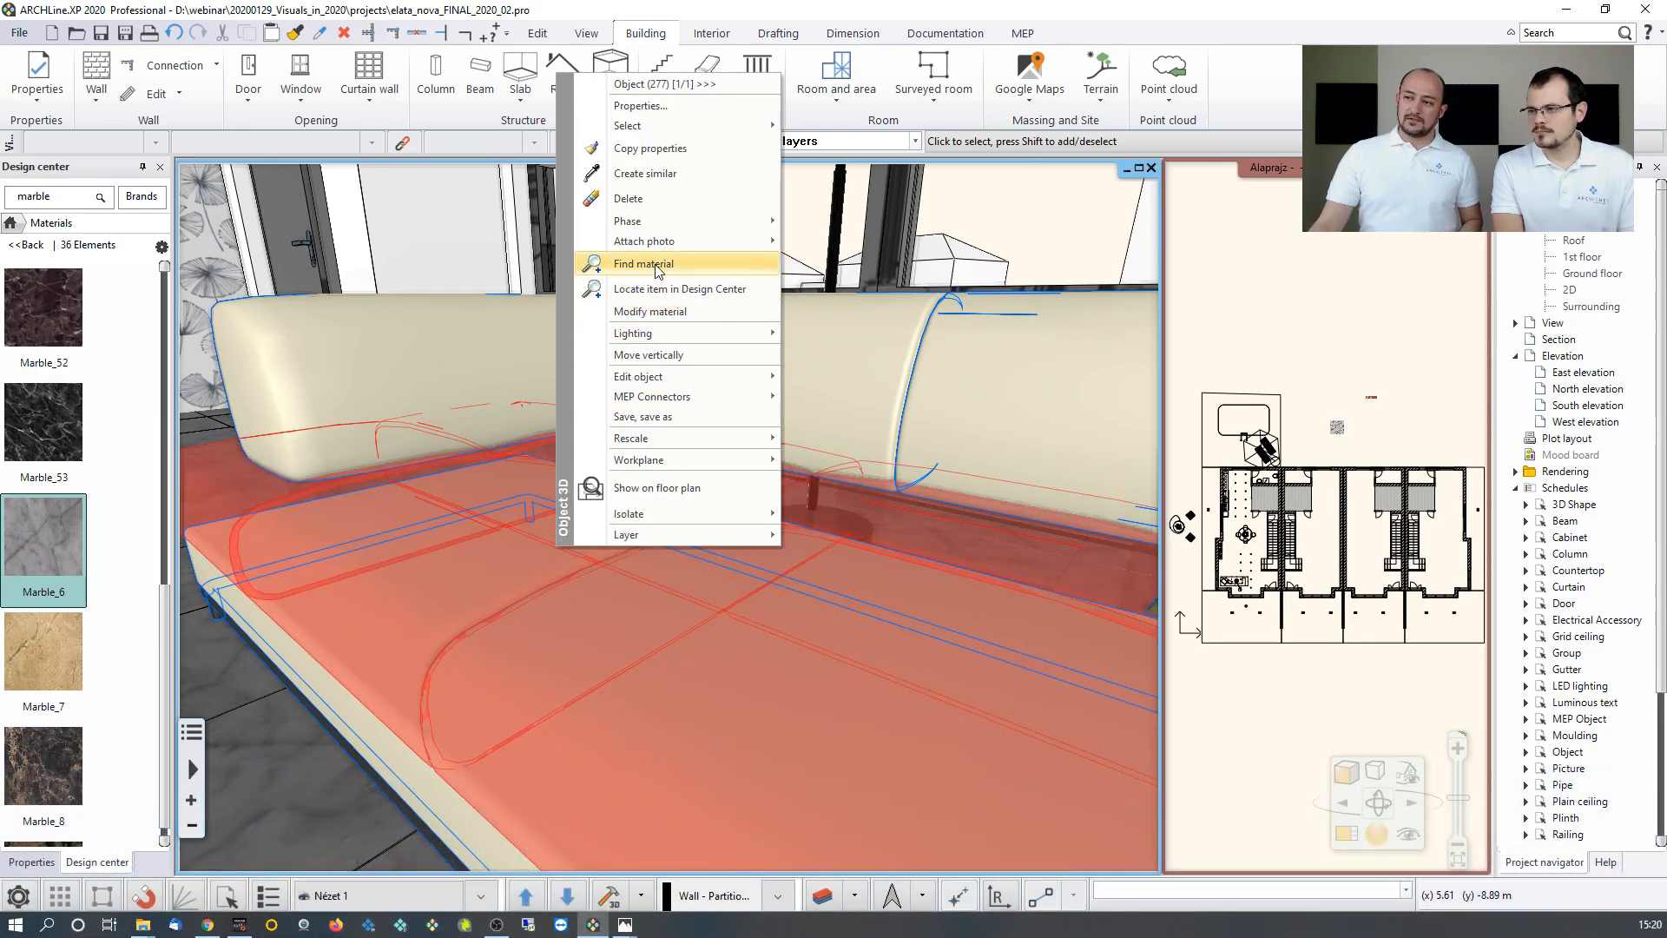
pyautogui.click(612, 263)
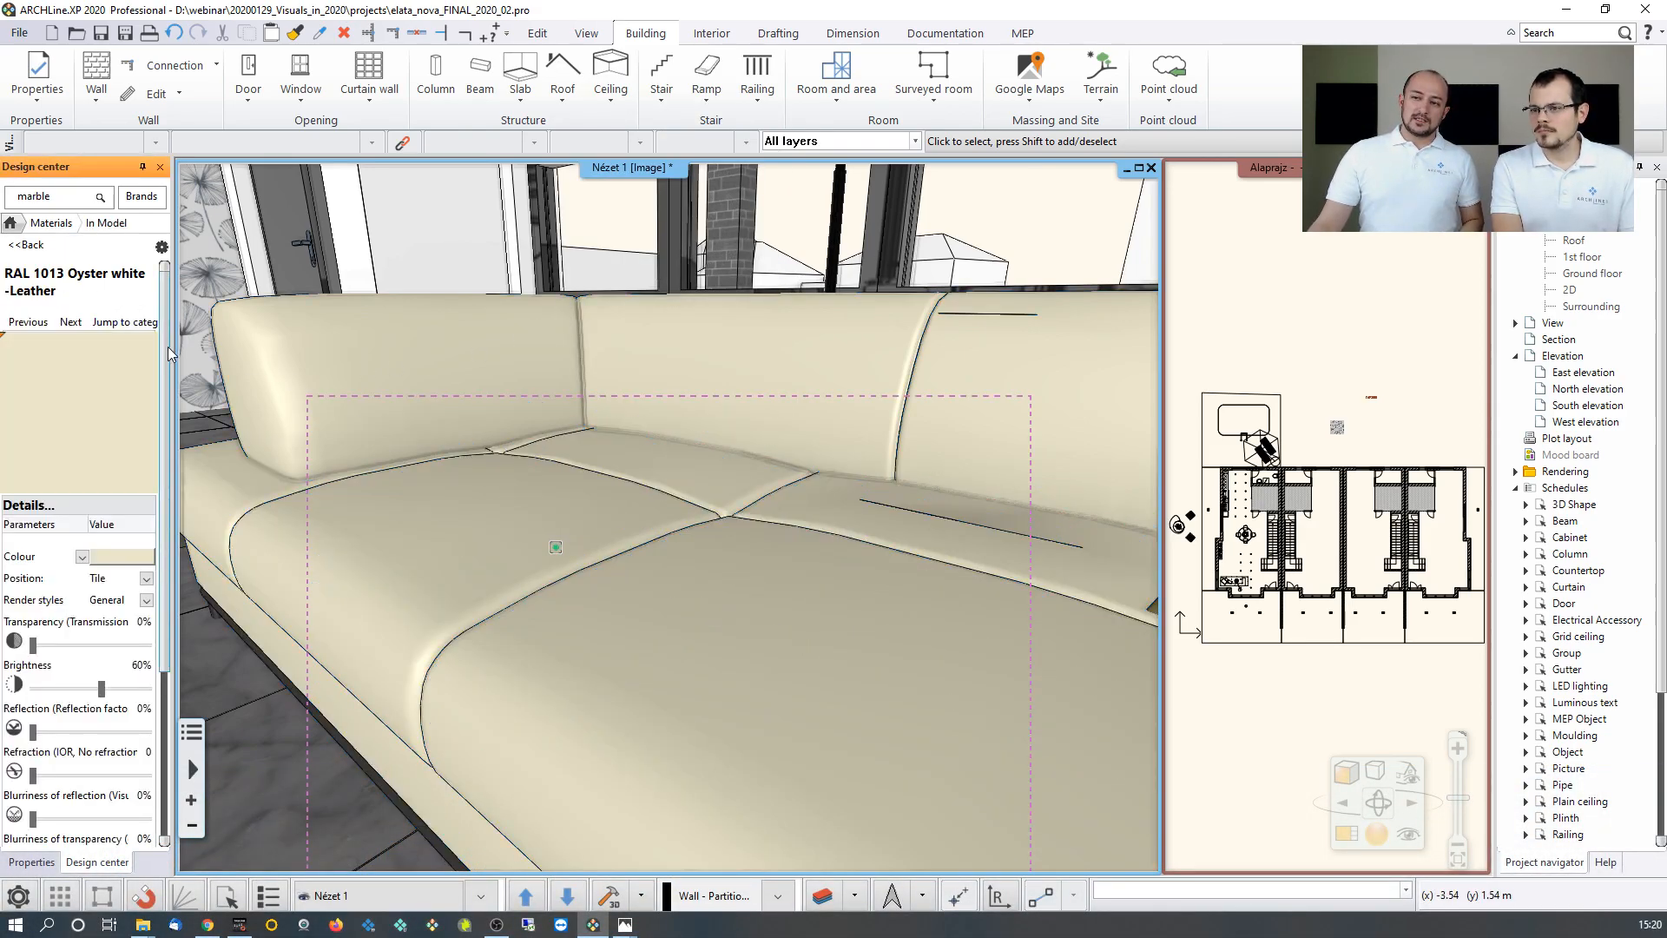
pyautogui.scroll(-2, 165, 376)
pyautogui.scroll(-3, 163, 404)
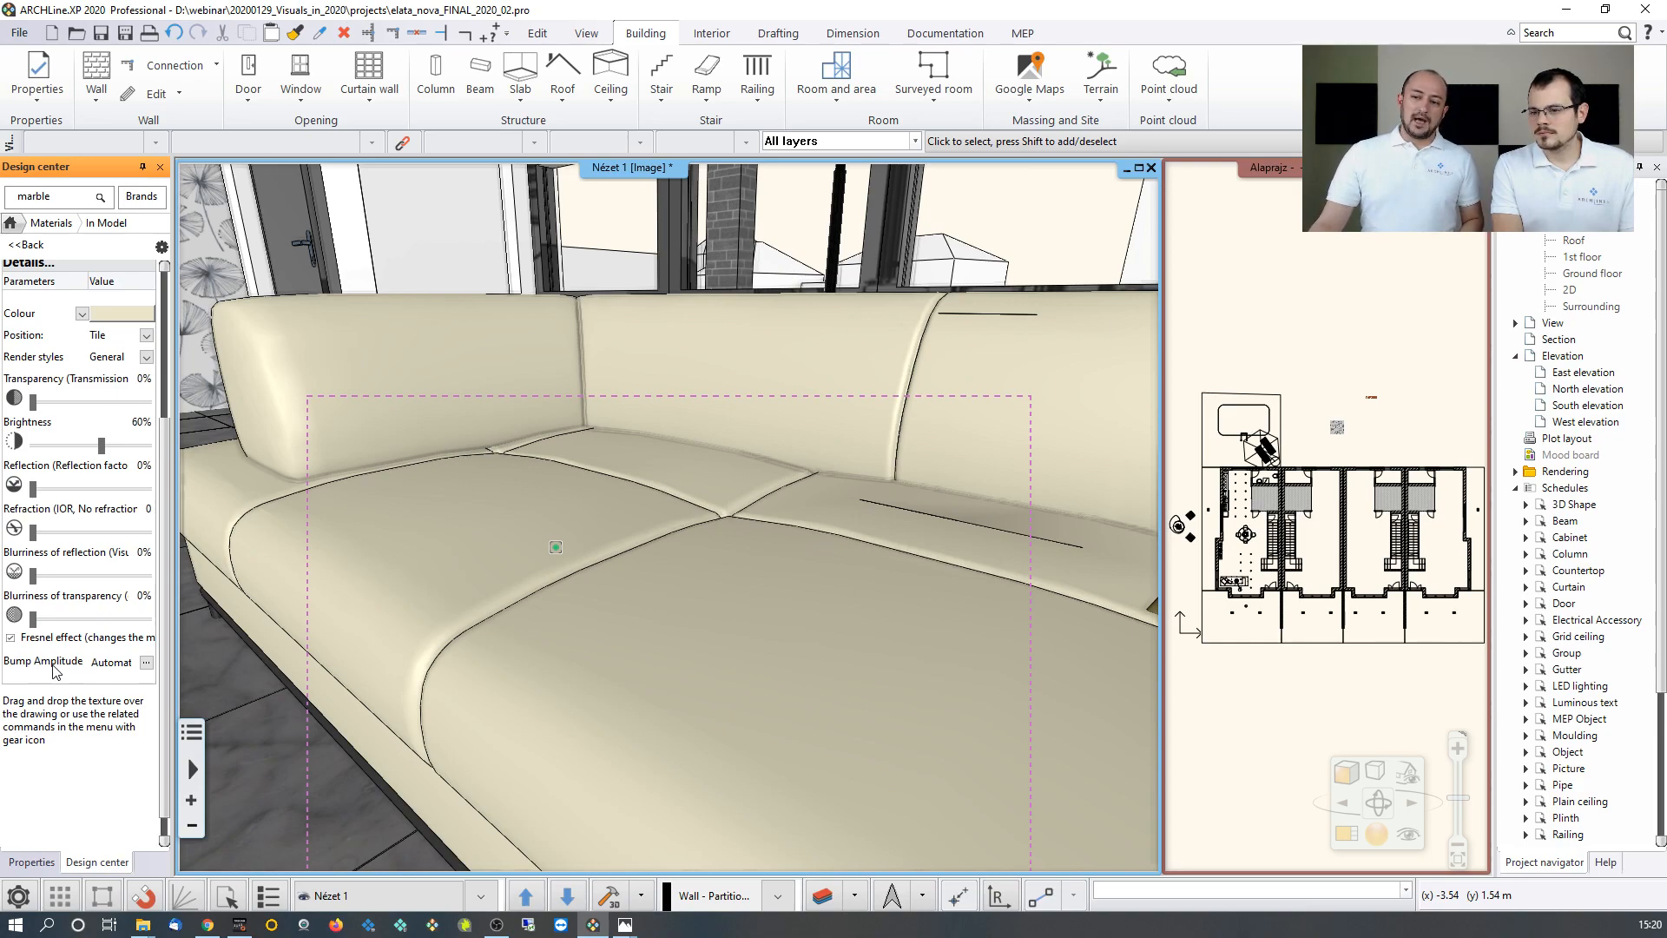
pyautogui.click(147, 665)
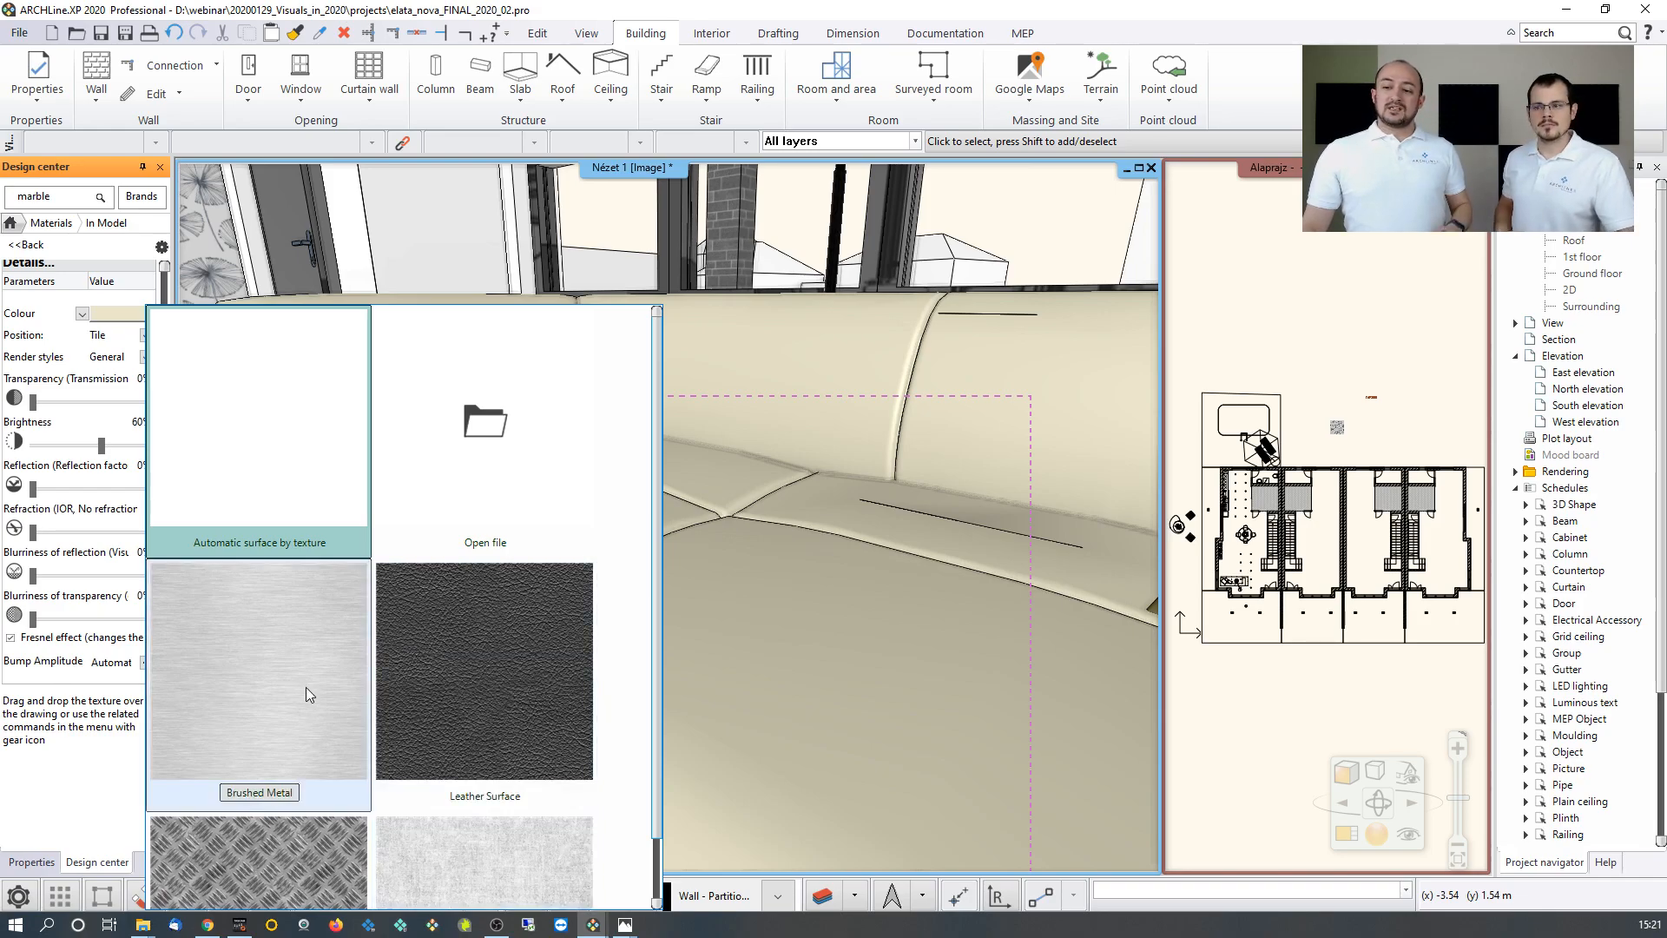
# Scroll through the bump texture gallery and close it without applying any texture.
pyautogui.scroll(-5, 398, 631)
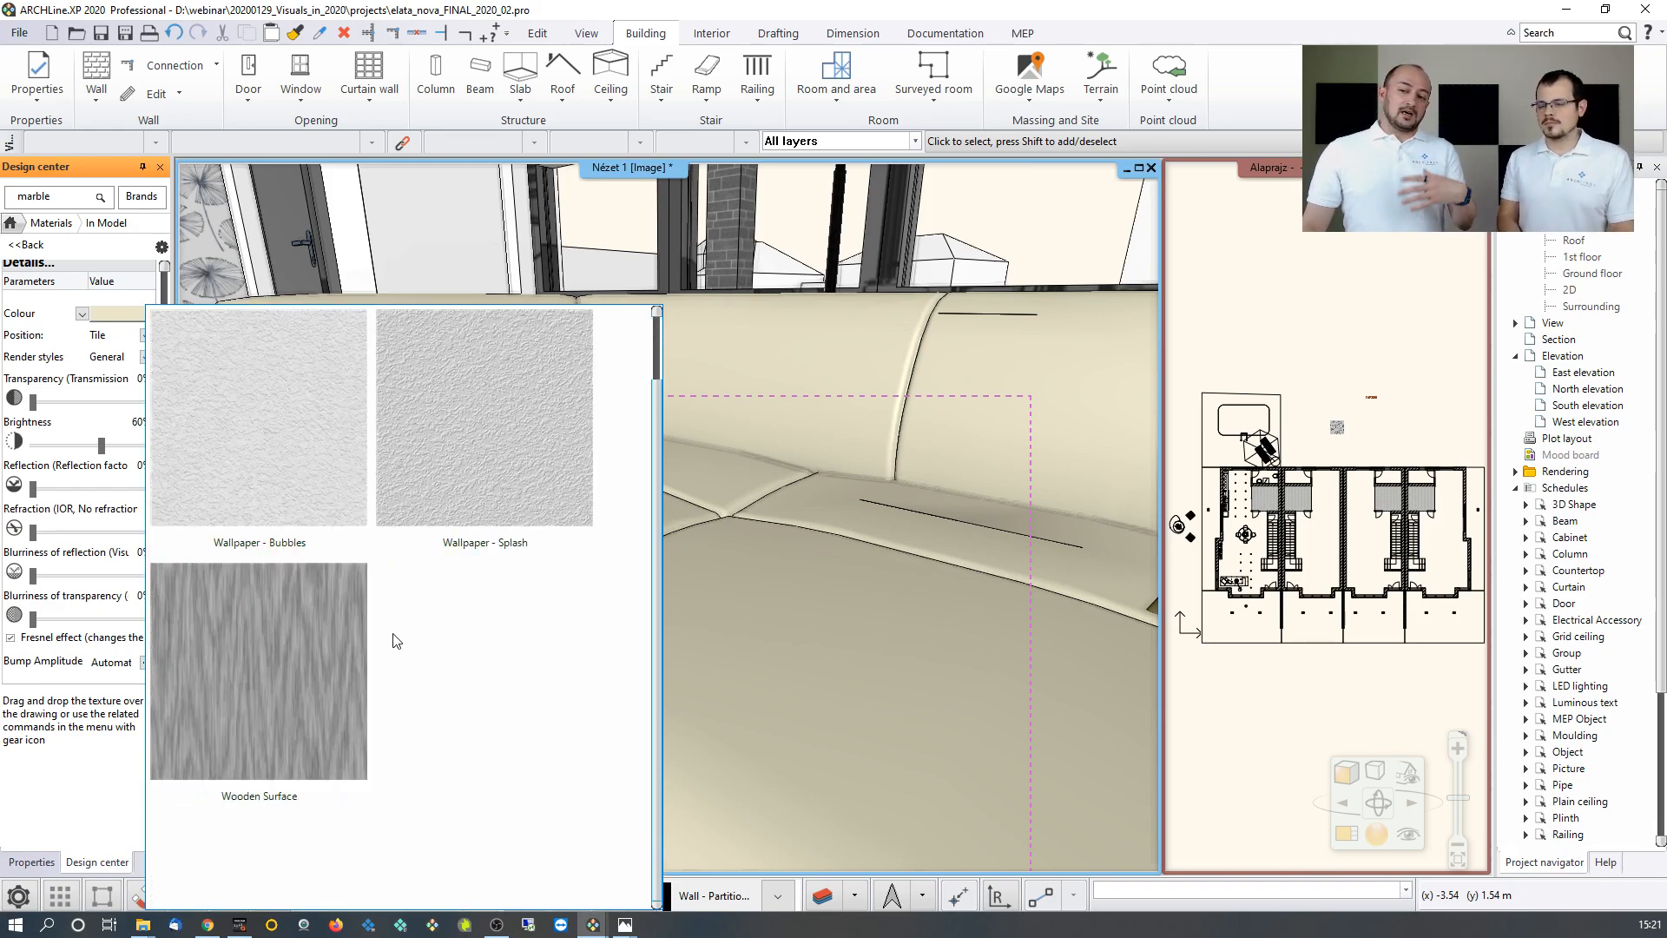
pyautogui.scroll(5, 382, 643)
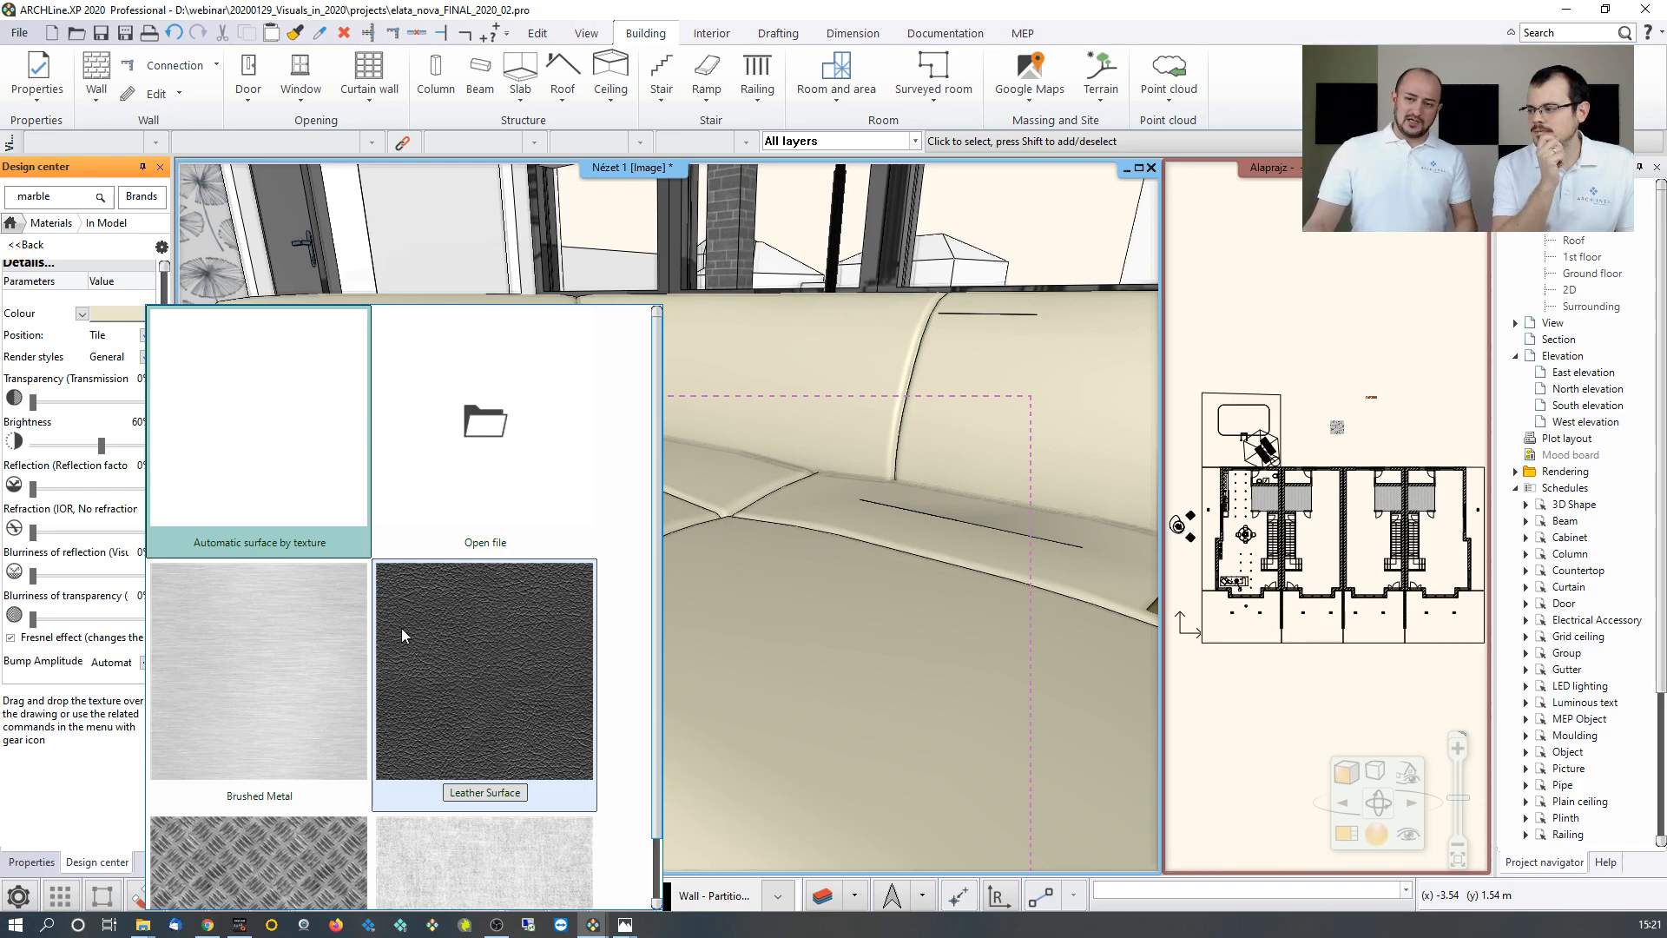
pyautogui.click(144, 928)
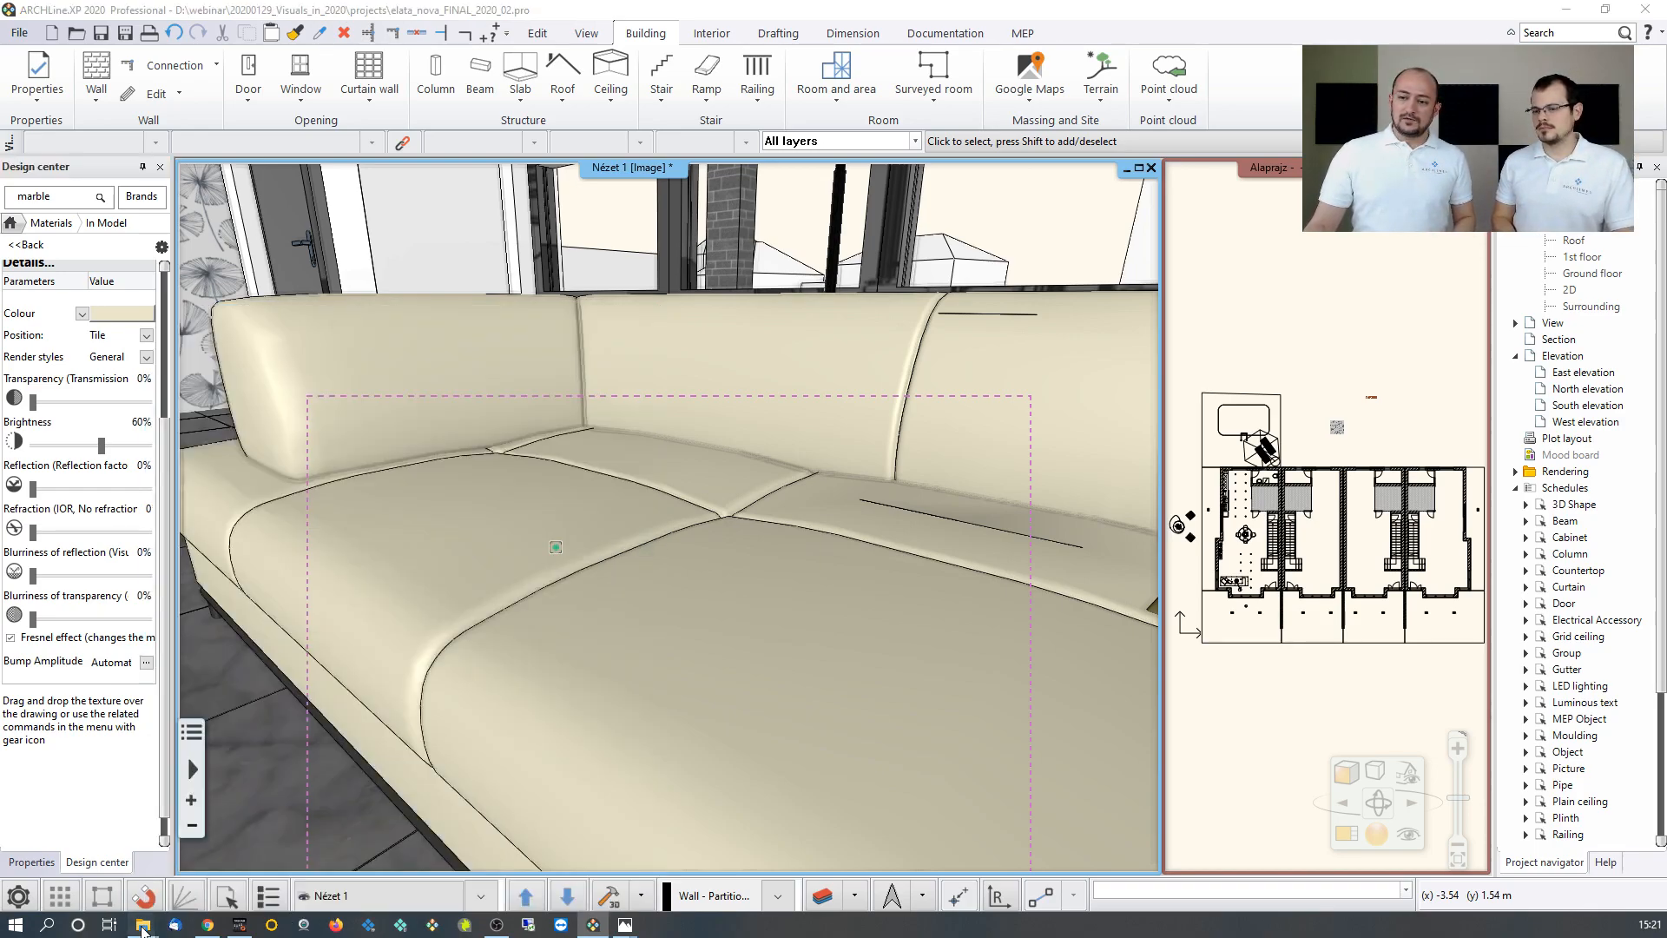
# Flip through the leather normal-map images up to leather_Gold_L_1Flip_13.jpg, then minimise Photos.
pyautogui.click(77, 867)
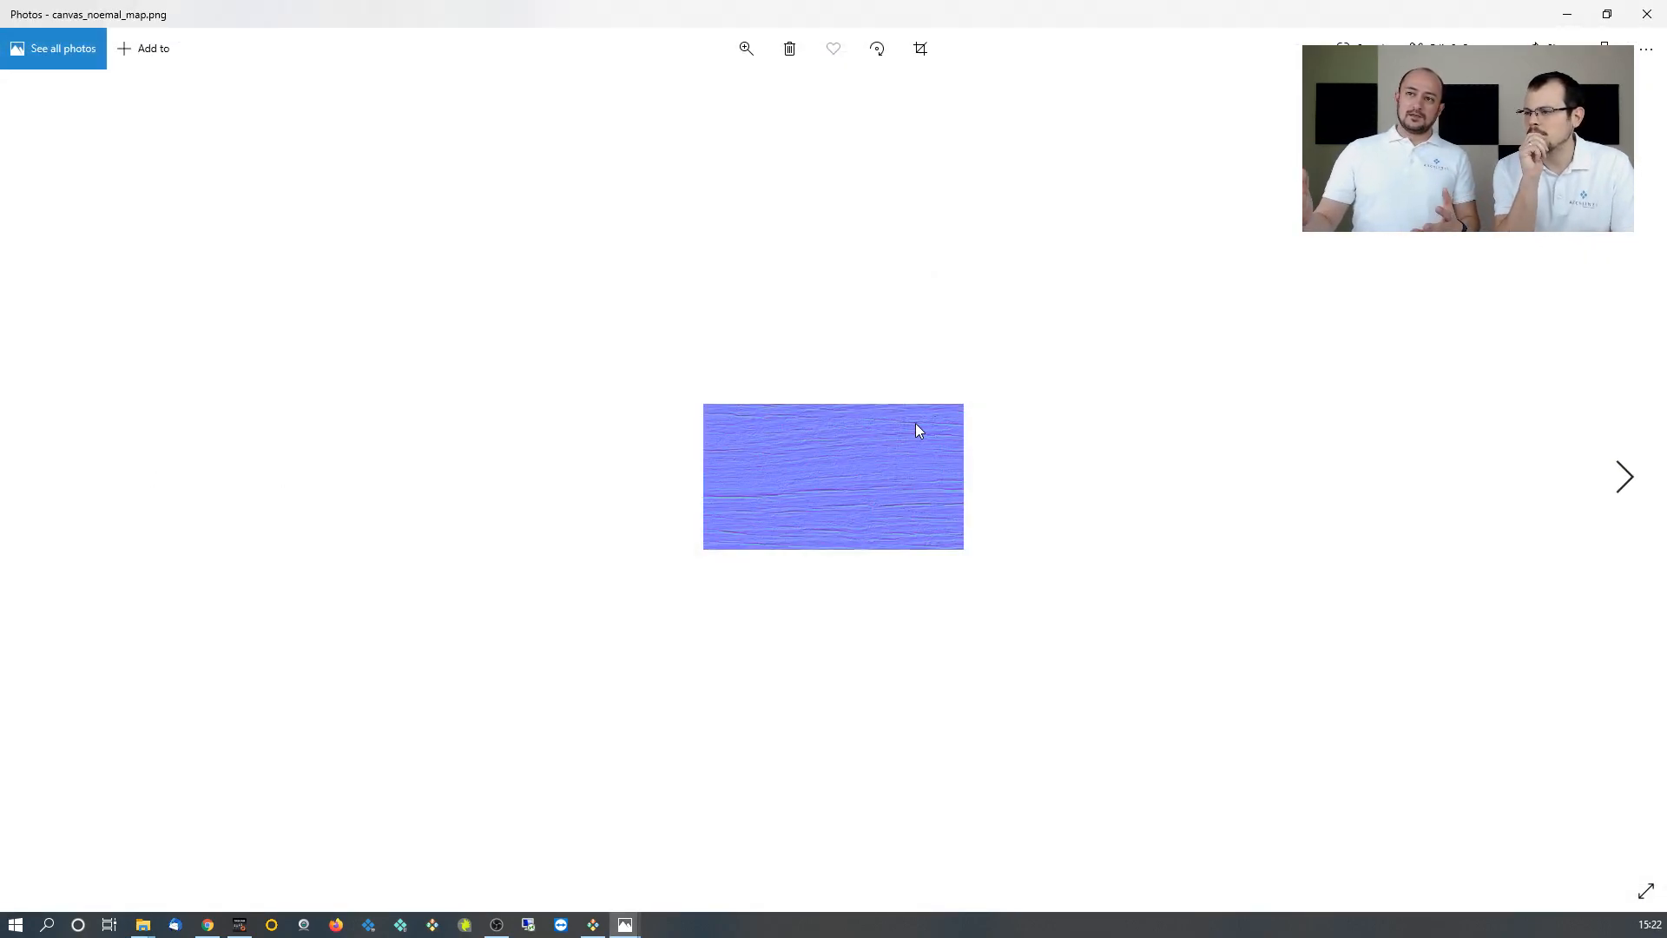
pyautogui.press('Right')
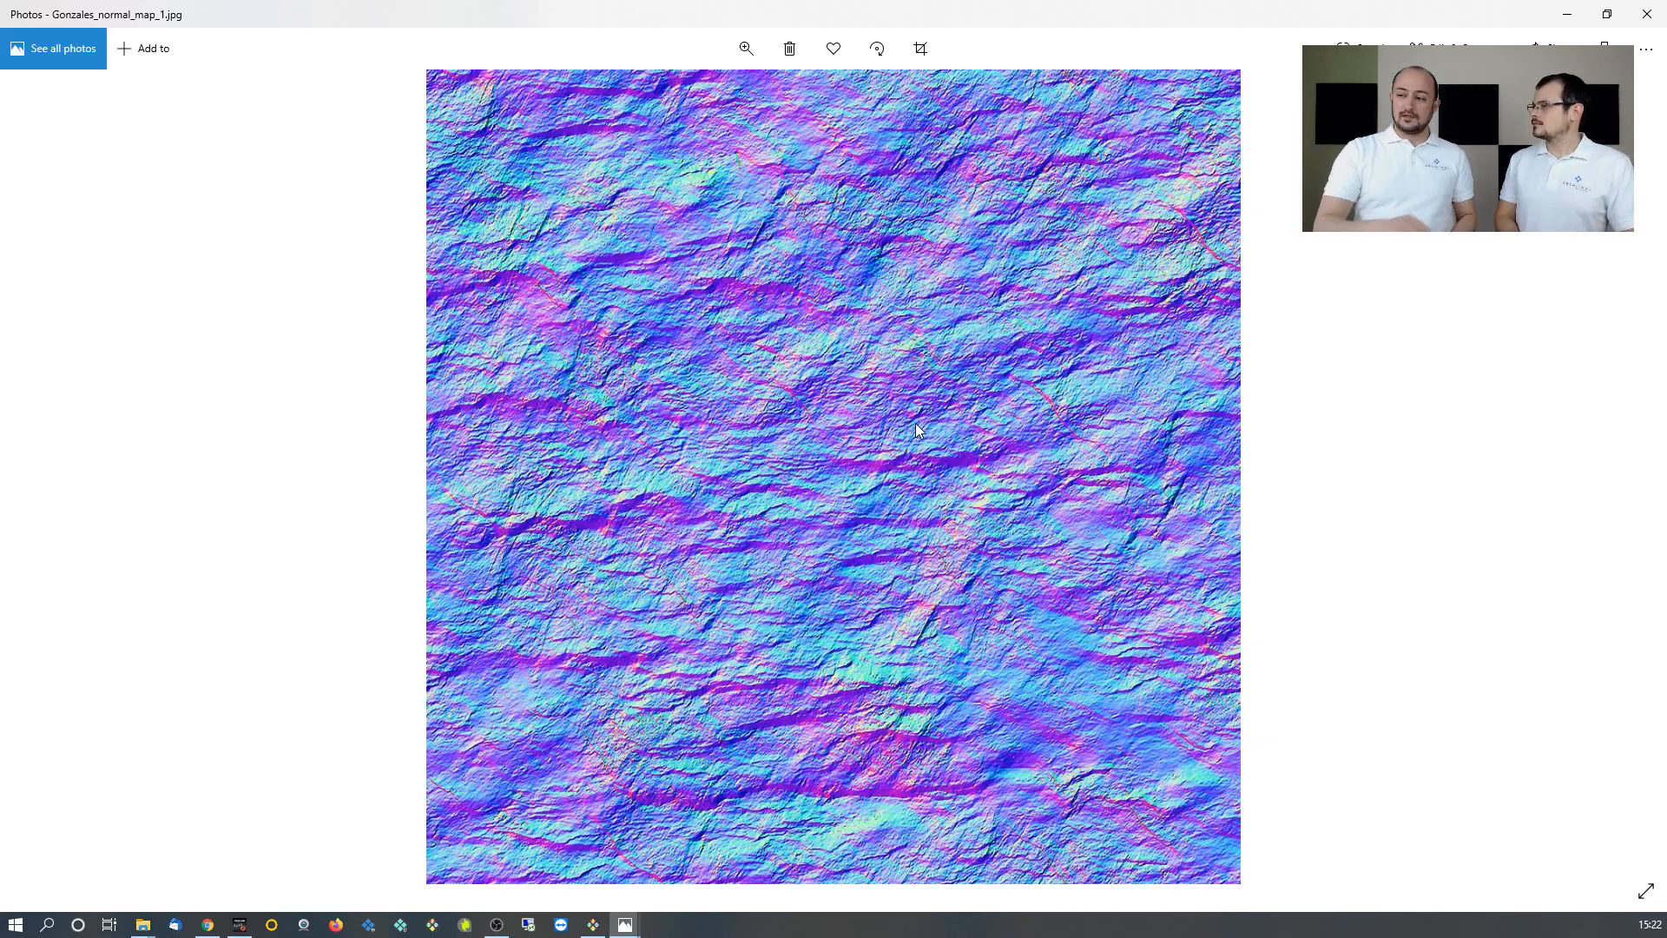
pyautogui.press('Right')
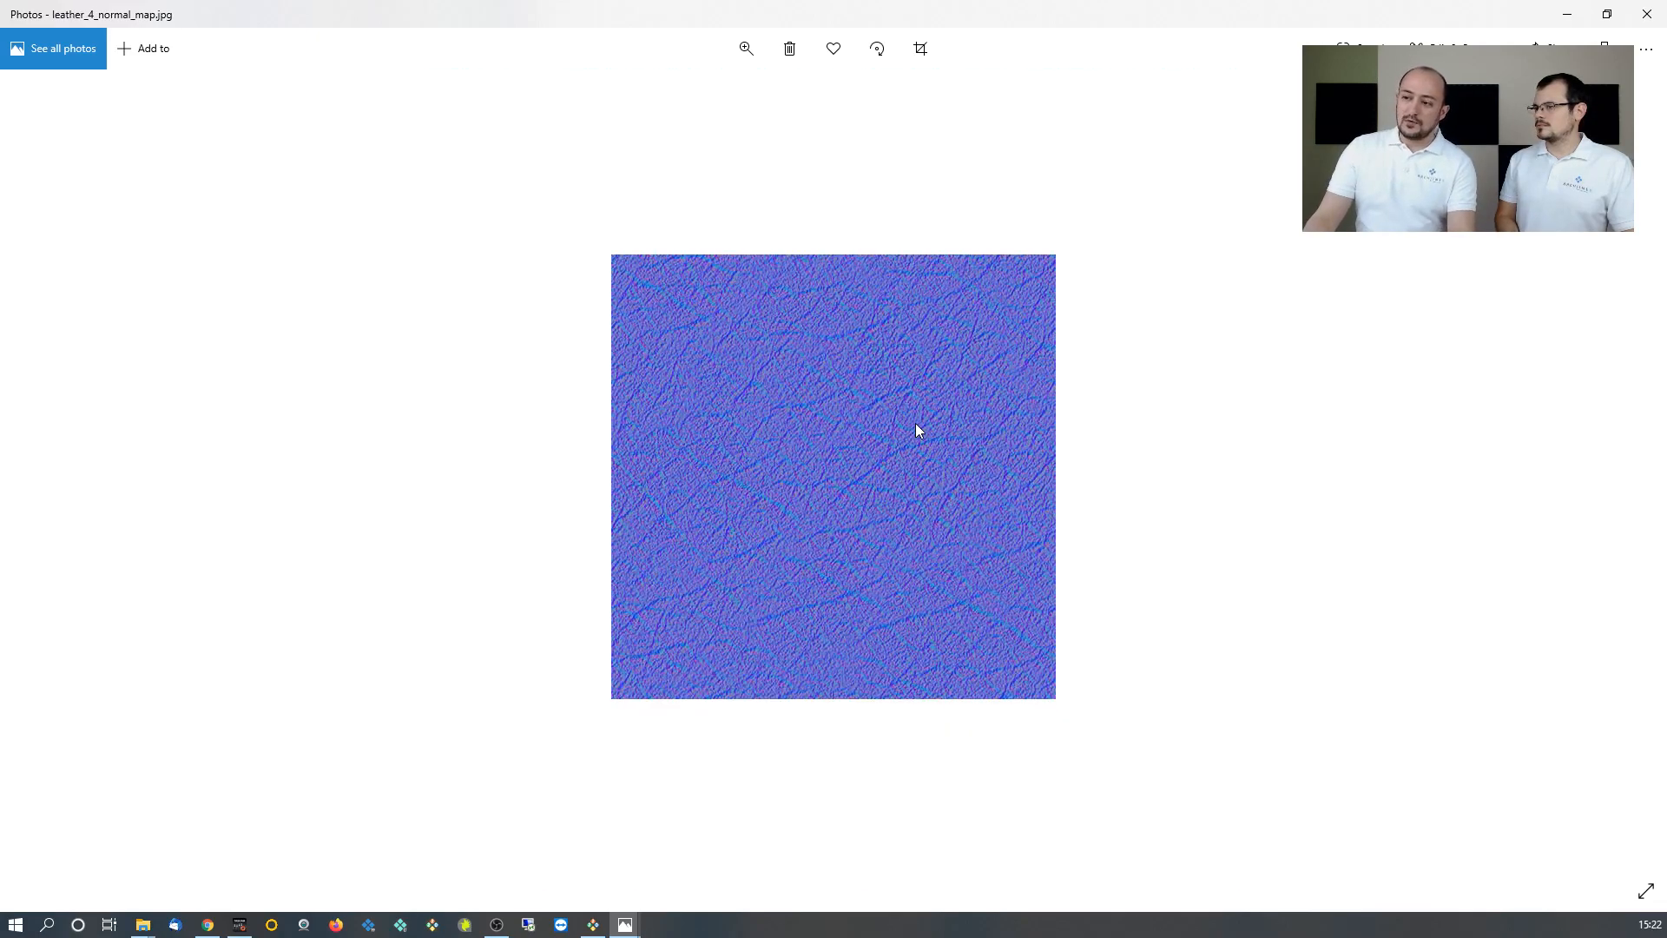
pyautogui.press('Right')
pyautogui.press('Right')
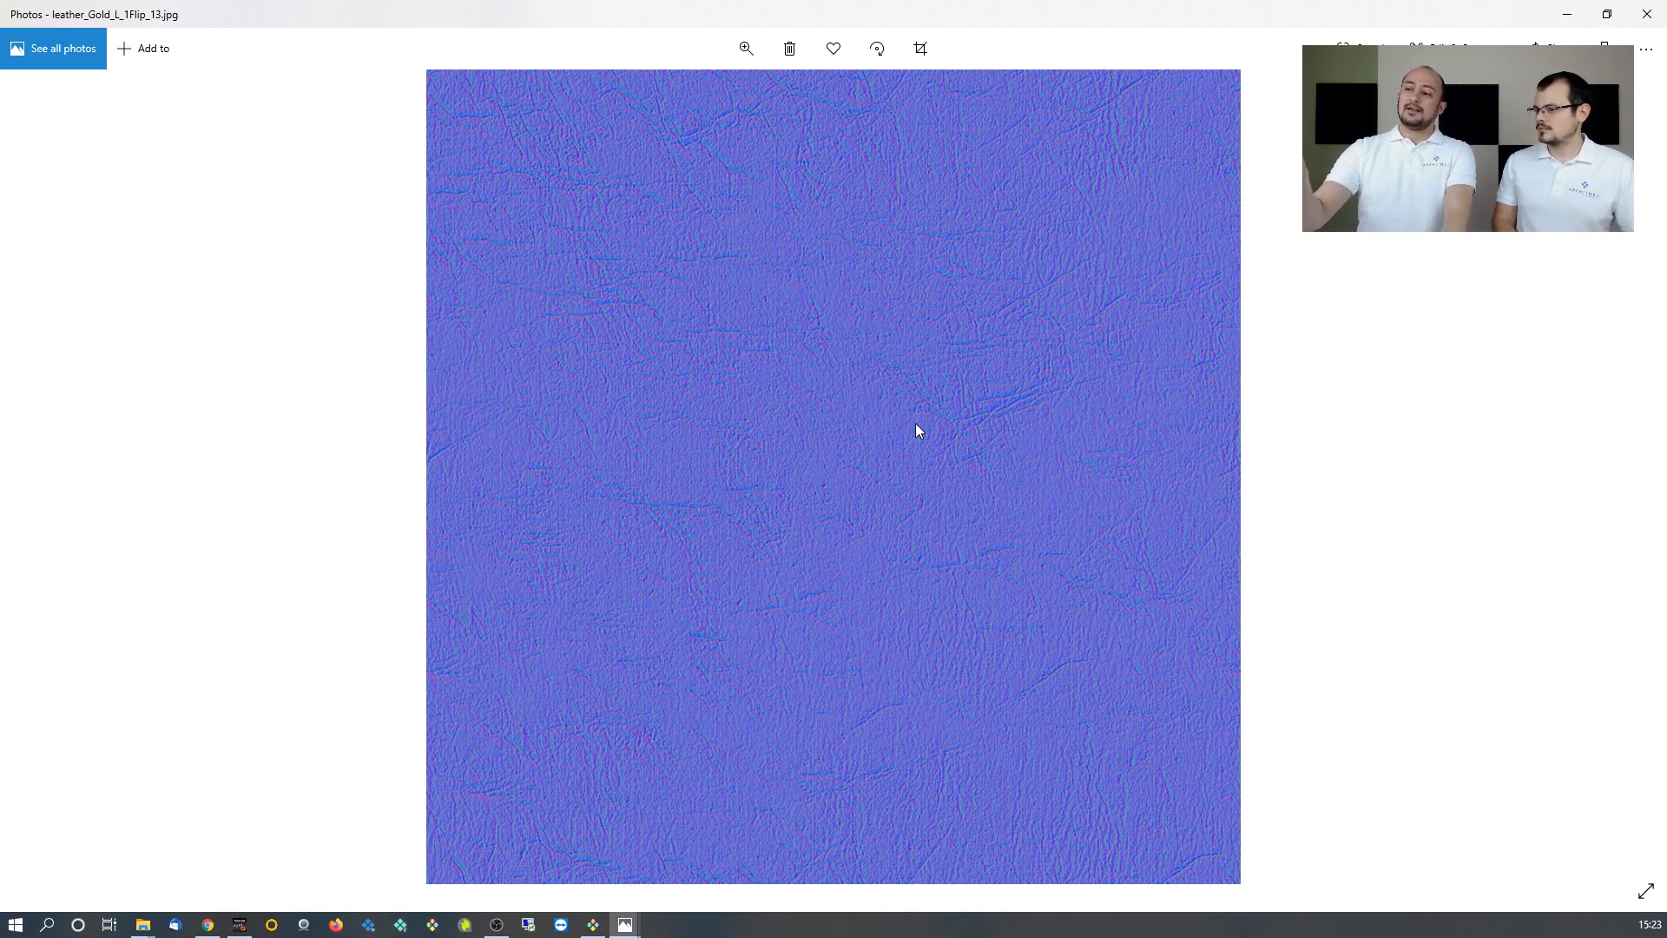
pyautogui.click(1562, 13)
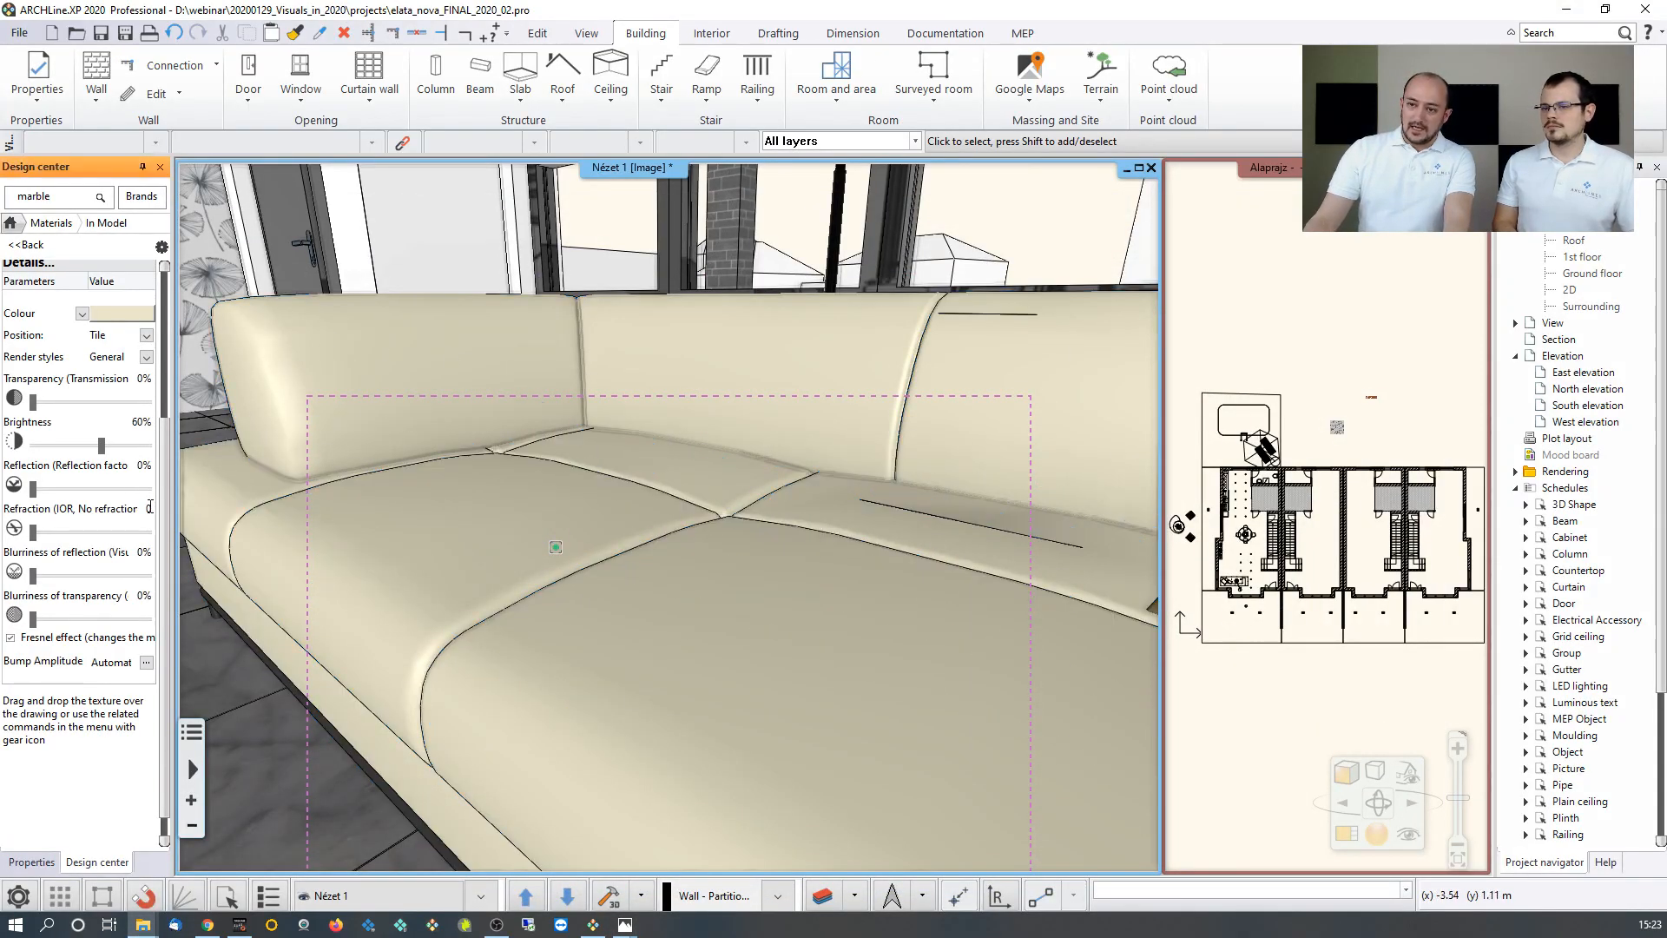
# Load leather_Gold_L_1Flip_13.jpg from Texture\Normal_map as the sofa material's Bump Amplitude texture.
pyautogui.click(146, 662)
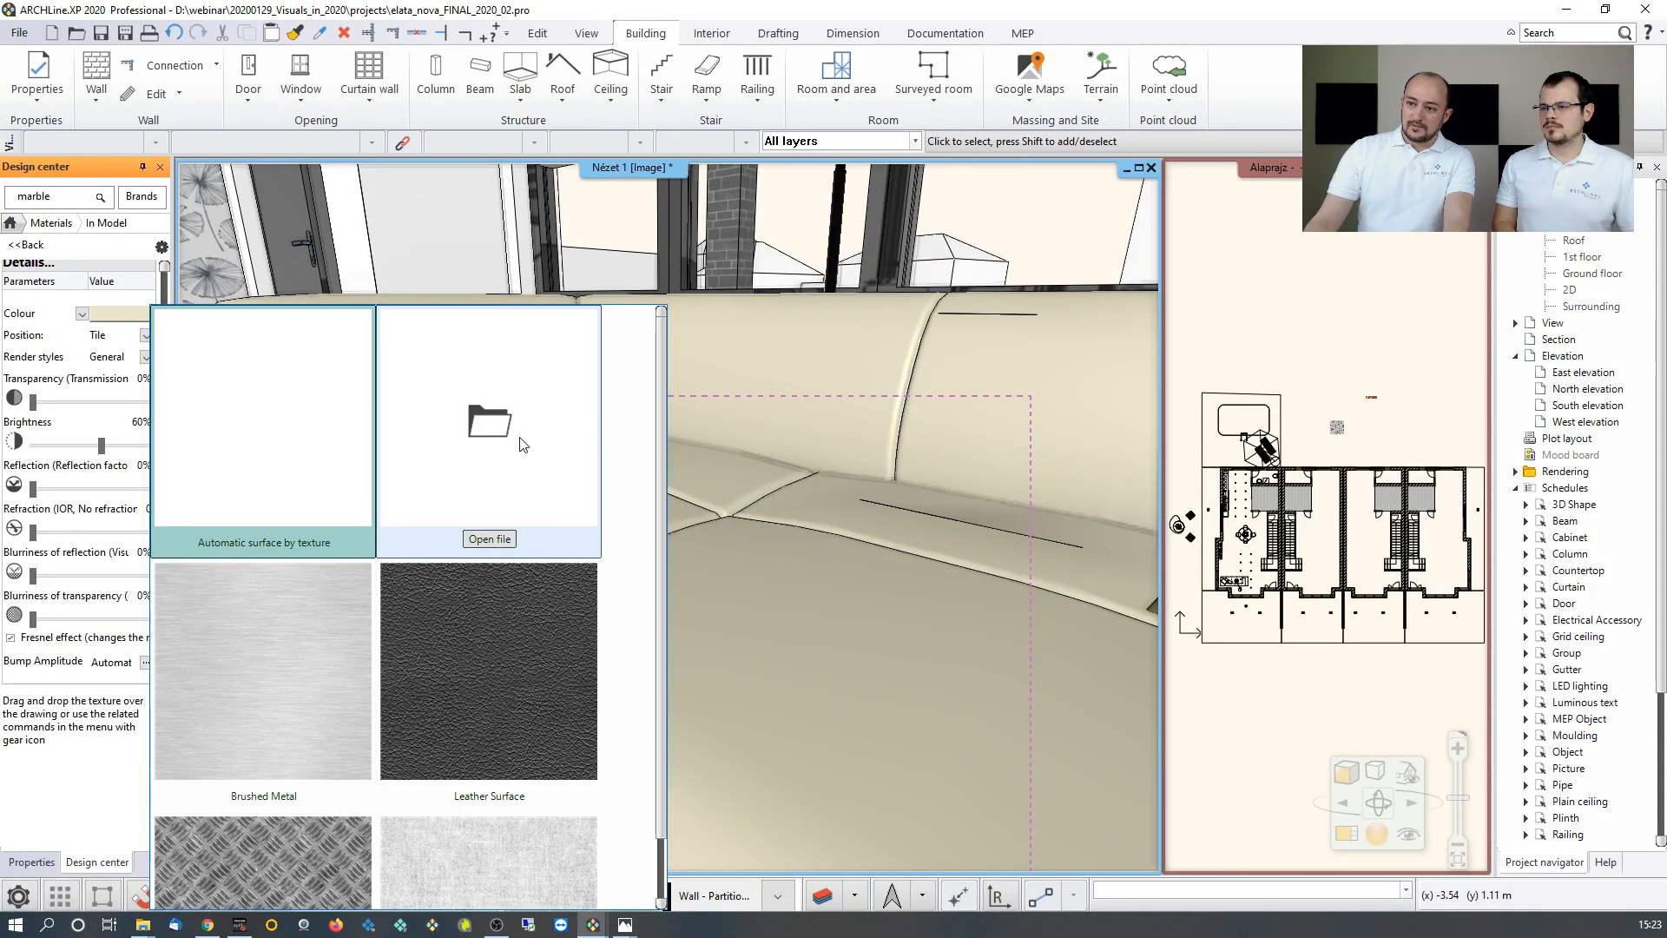
pyautogui.click(525, 445)
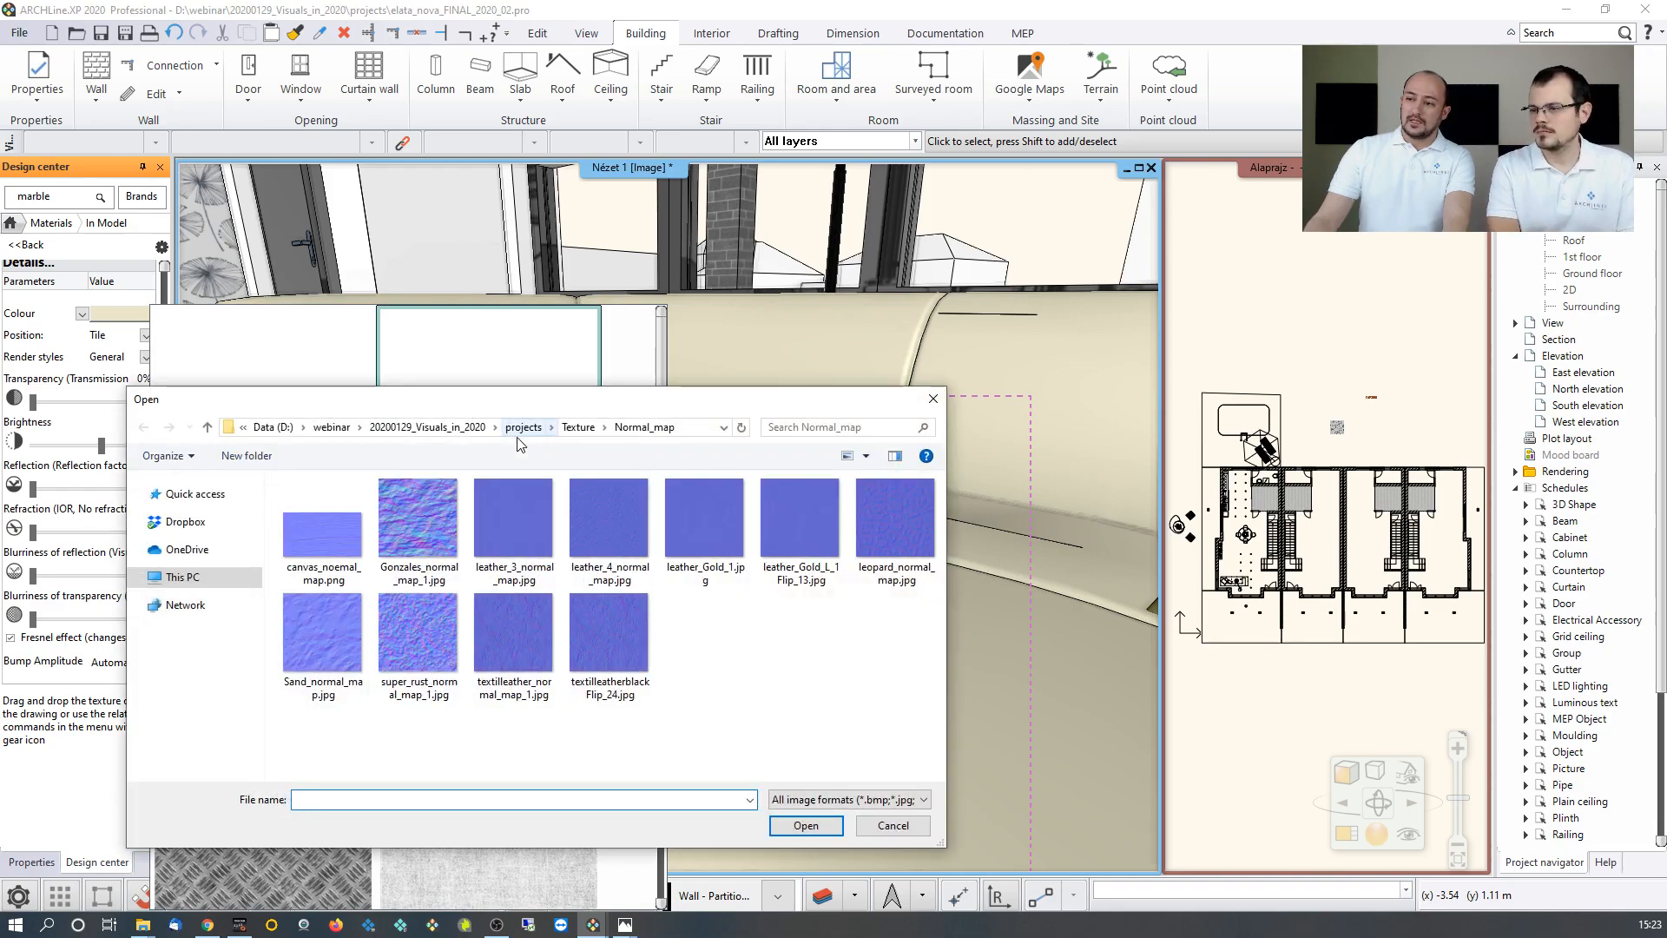
pyautogui.click(779, 543)
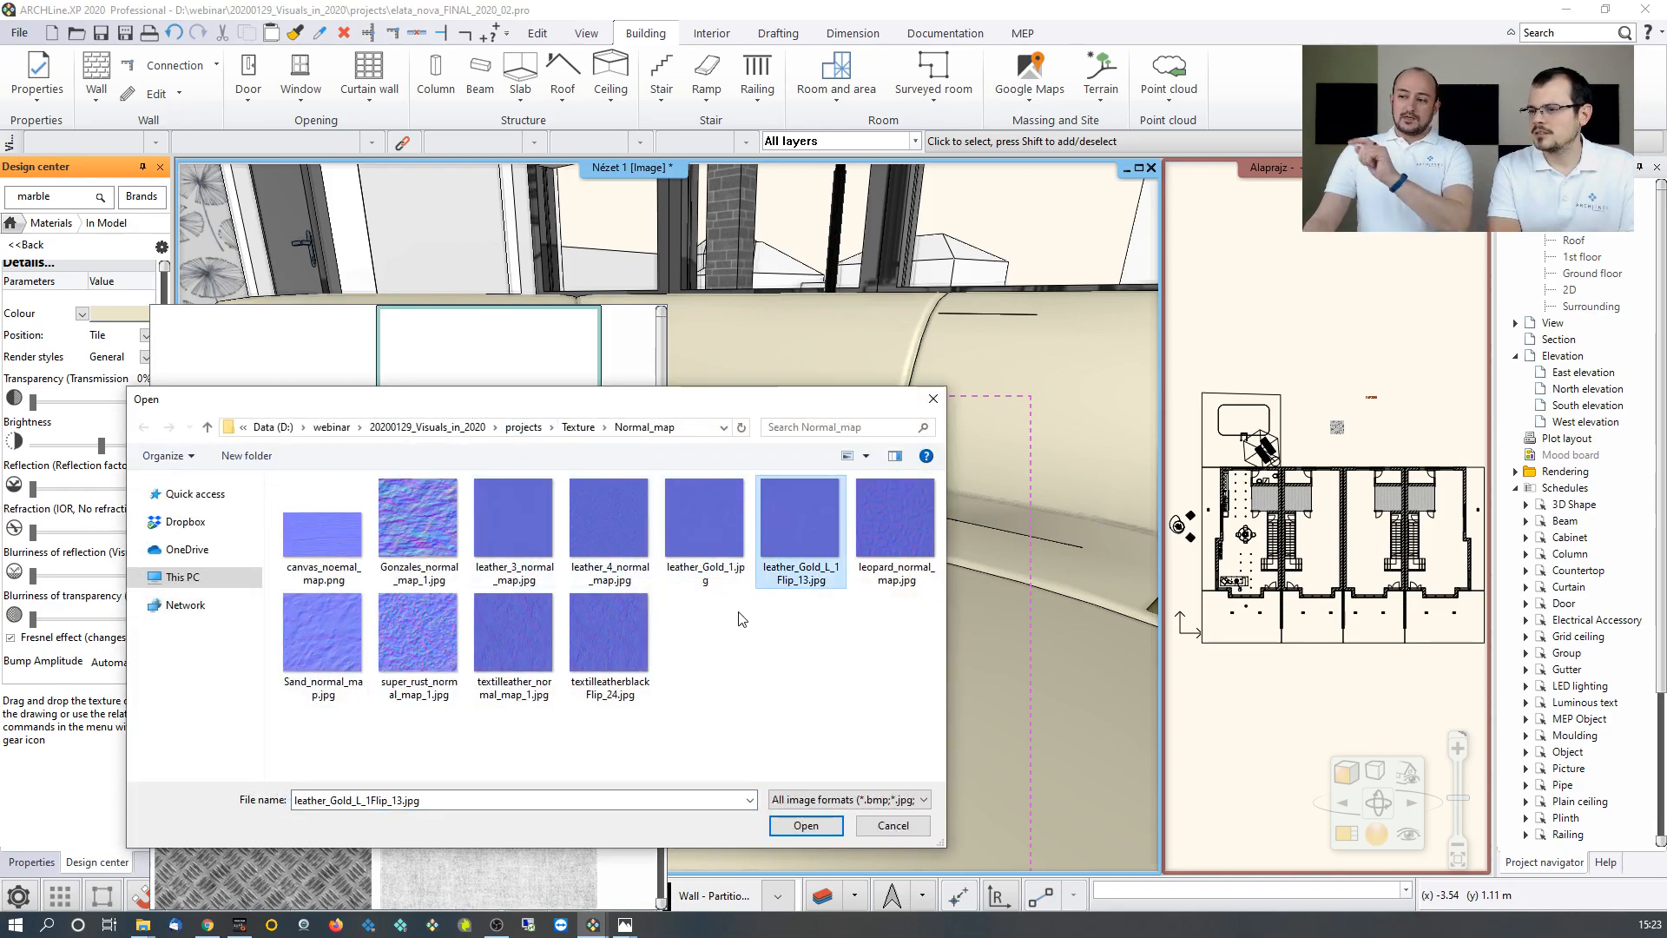
pyautogui.click(799, 826)
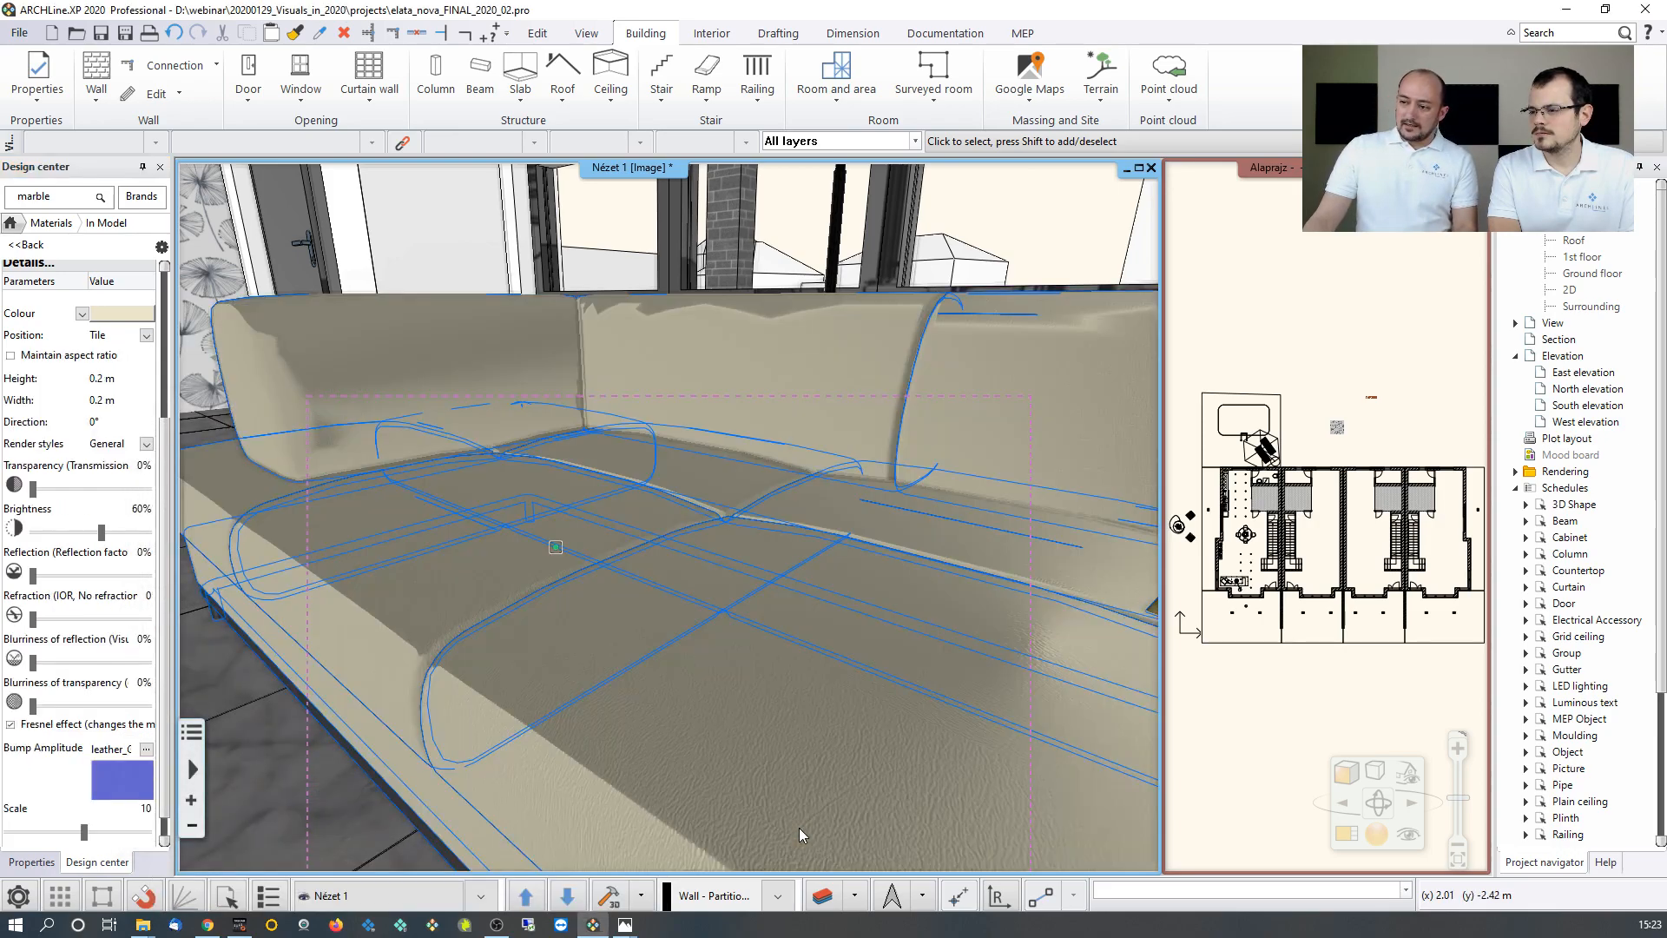
pyautogui.scroll(5, 526, 493)
pyautogui.scroll(-2, 530, 486)
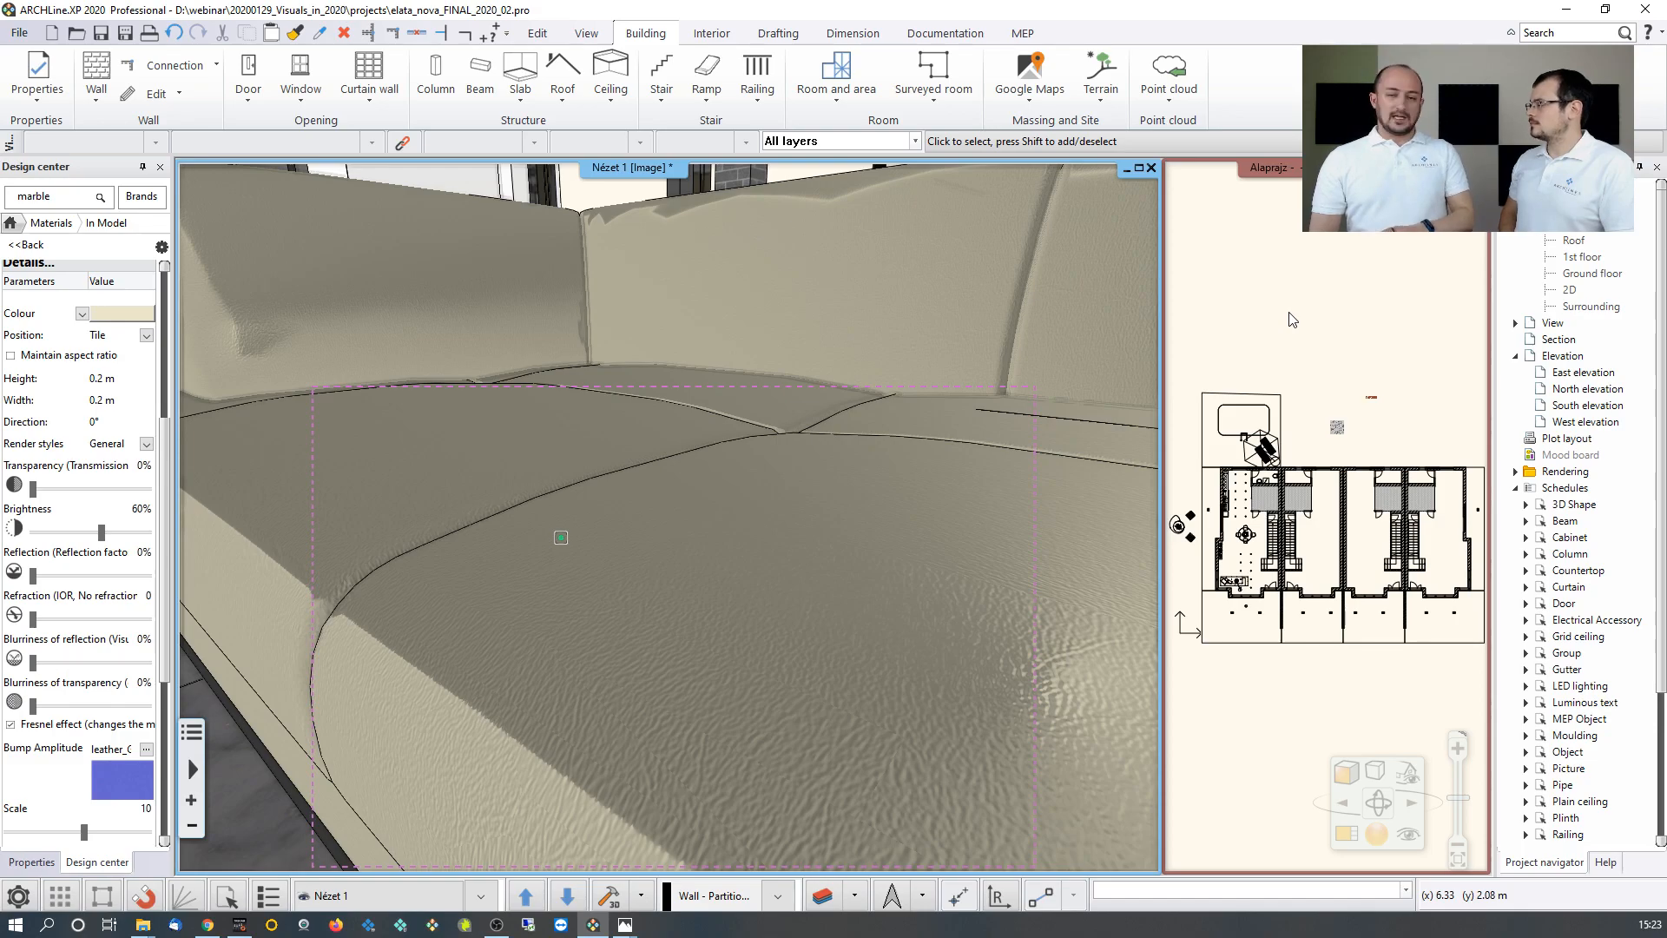
# Make the floor plan fill the main area and zoom to the raster images.
pyautogui.click(1265, 320)
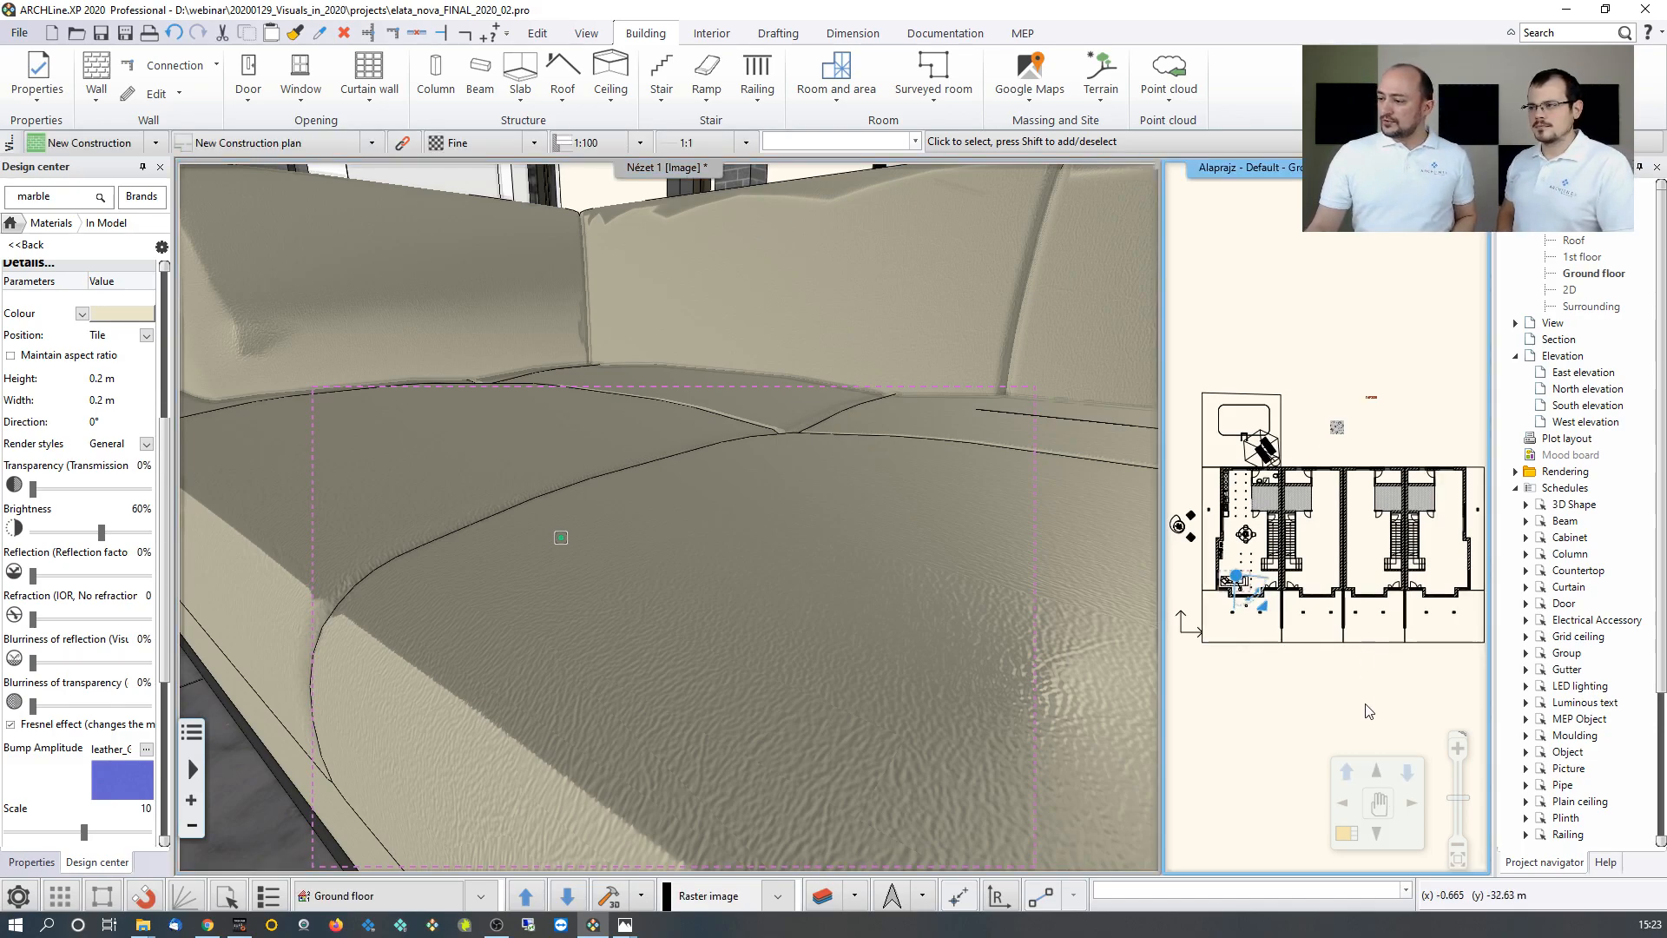
pyautogui.click(1347, 833)
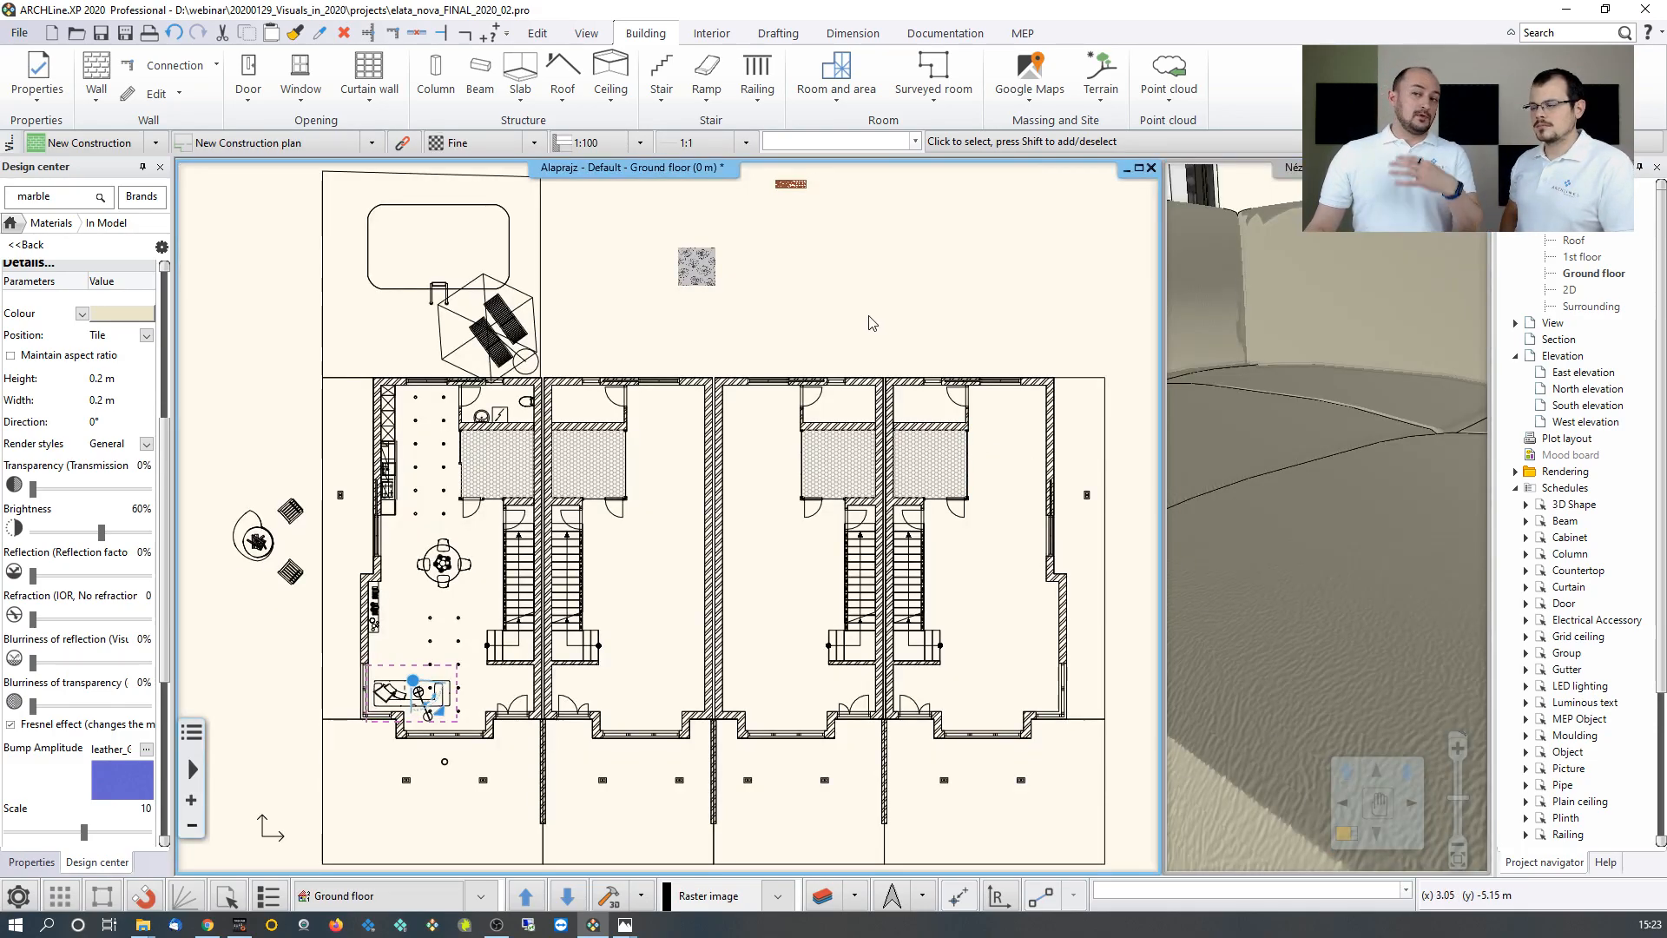
pyautogui.moveTo(872, 332); pyautogui.dragTo(806, 375, button='middle')
pyautogui.scroll(5, 740, 368)
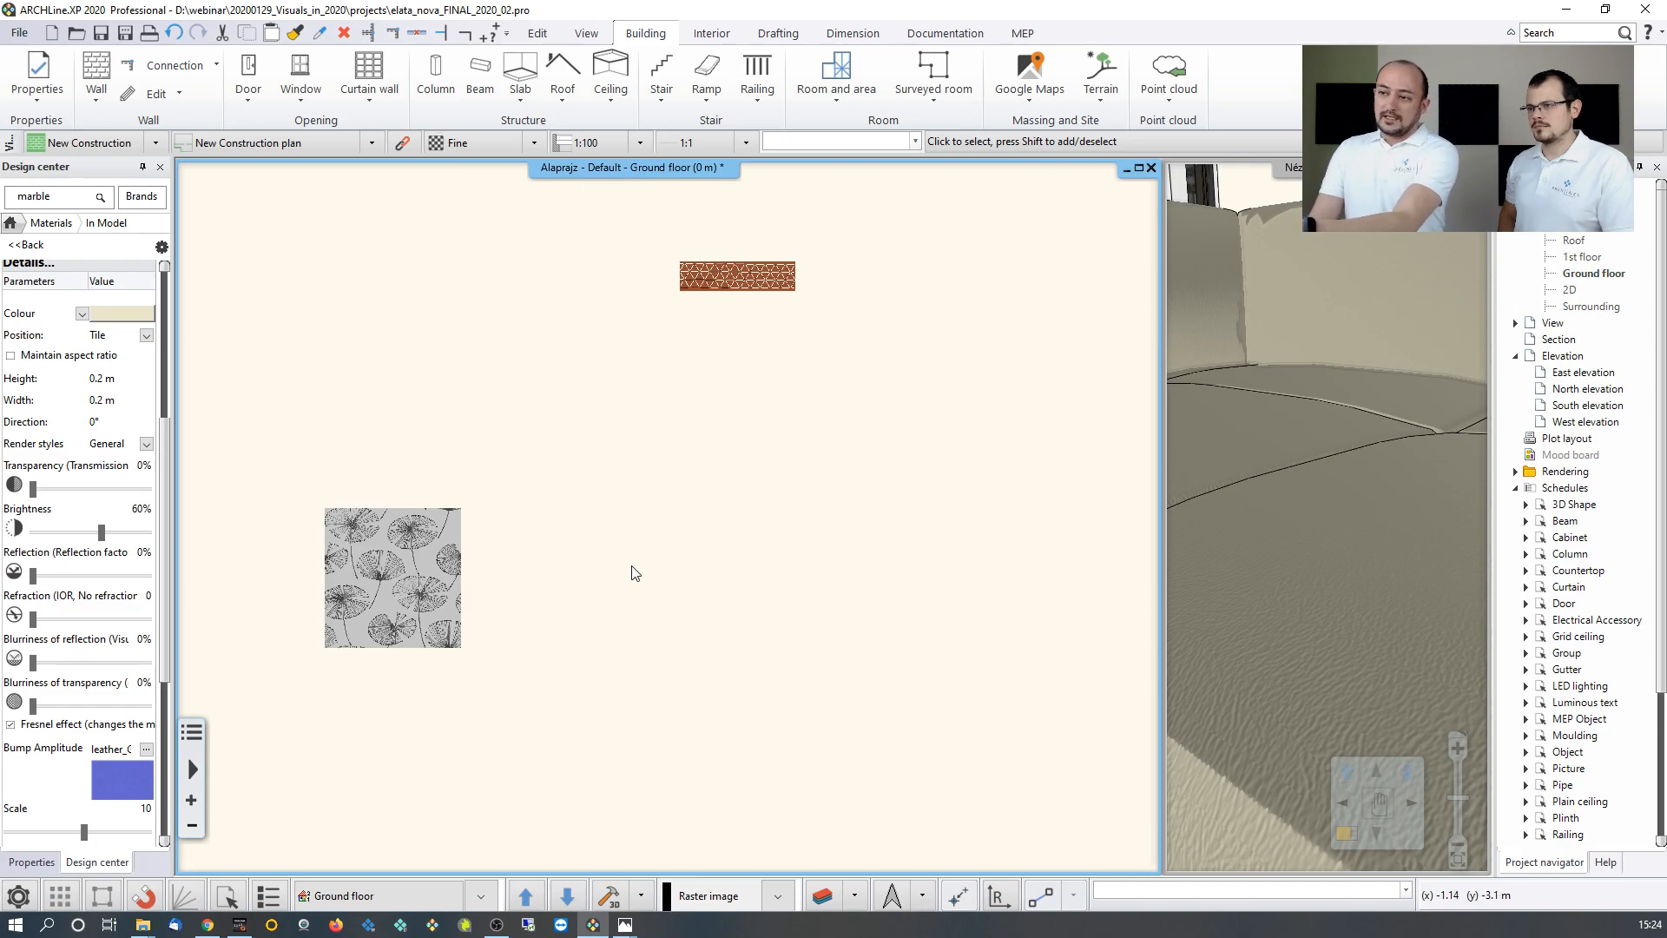
# Search 'leather' in the Design center and show the Materials (12) results.
pyautogui.click(28, 247)
pyautogui.click(16, 222)
pyautogui.click(52, 206)
pyautogui.moveTo(71, 201); pyautogui.dragTo(4, 199)
pyautogui.write('leather')
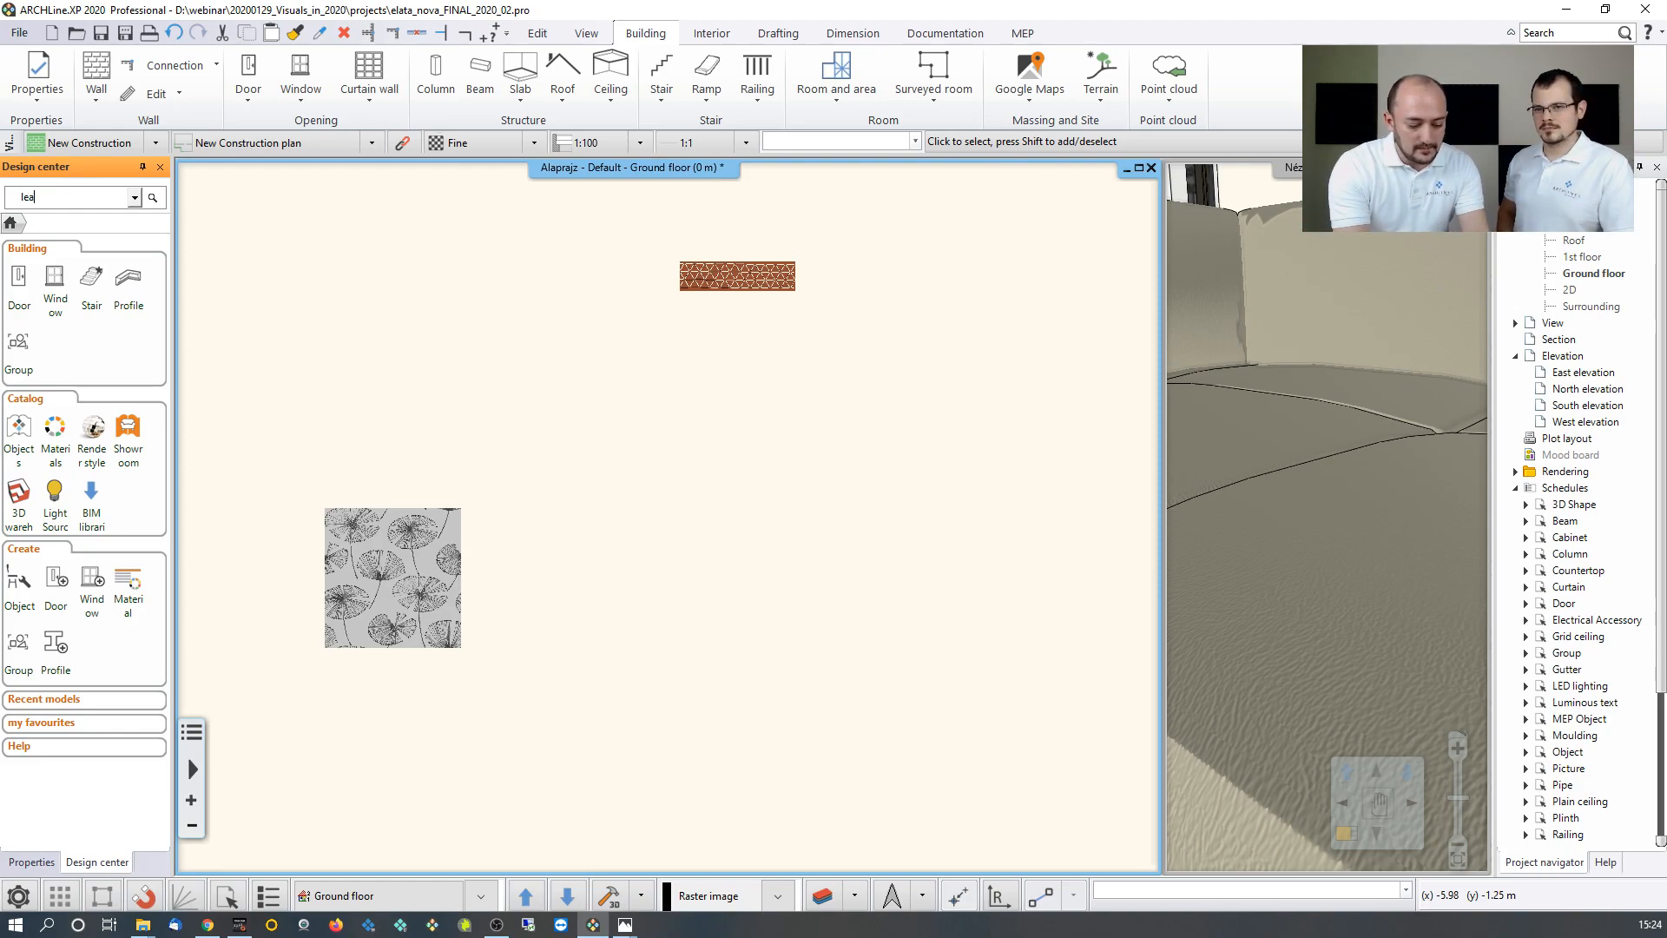
pyautogui.press('Return')
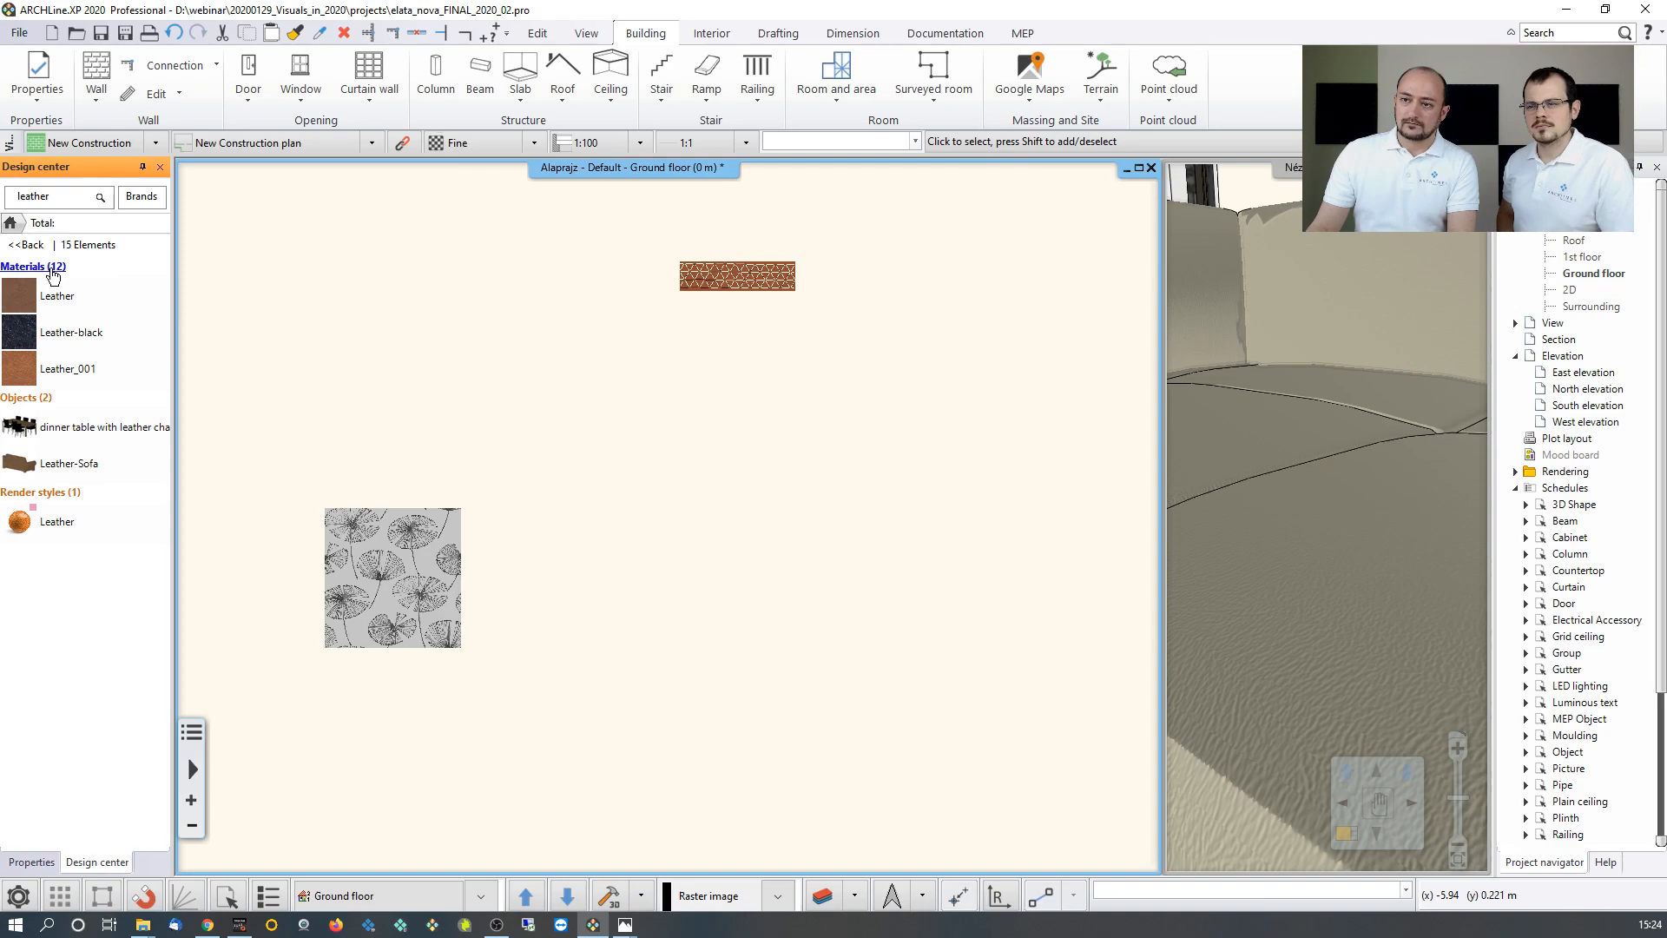
pyautogui.click(35, 267)
# Drag the Leather_brow_02 material onto the floor plan.
pyautogui.scroll(-5, 118, 499)
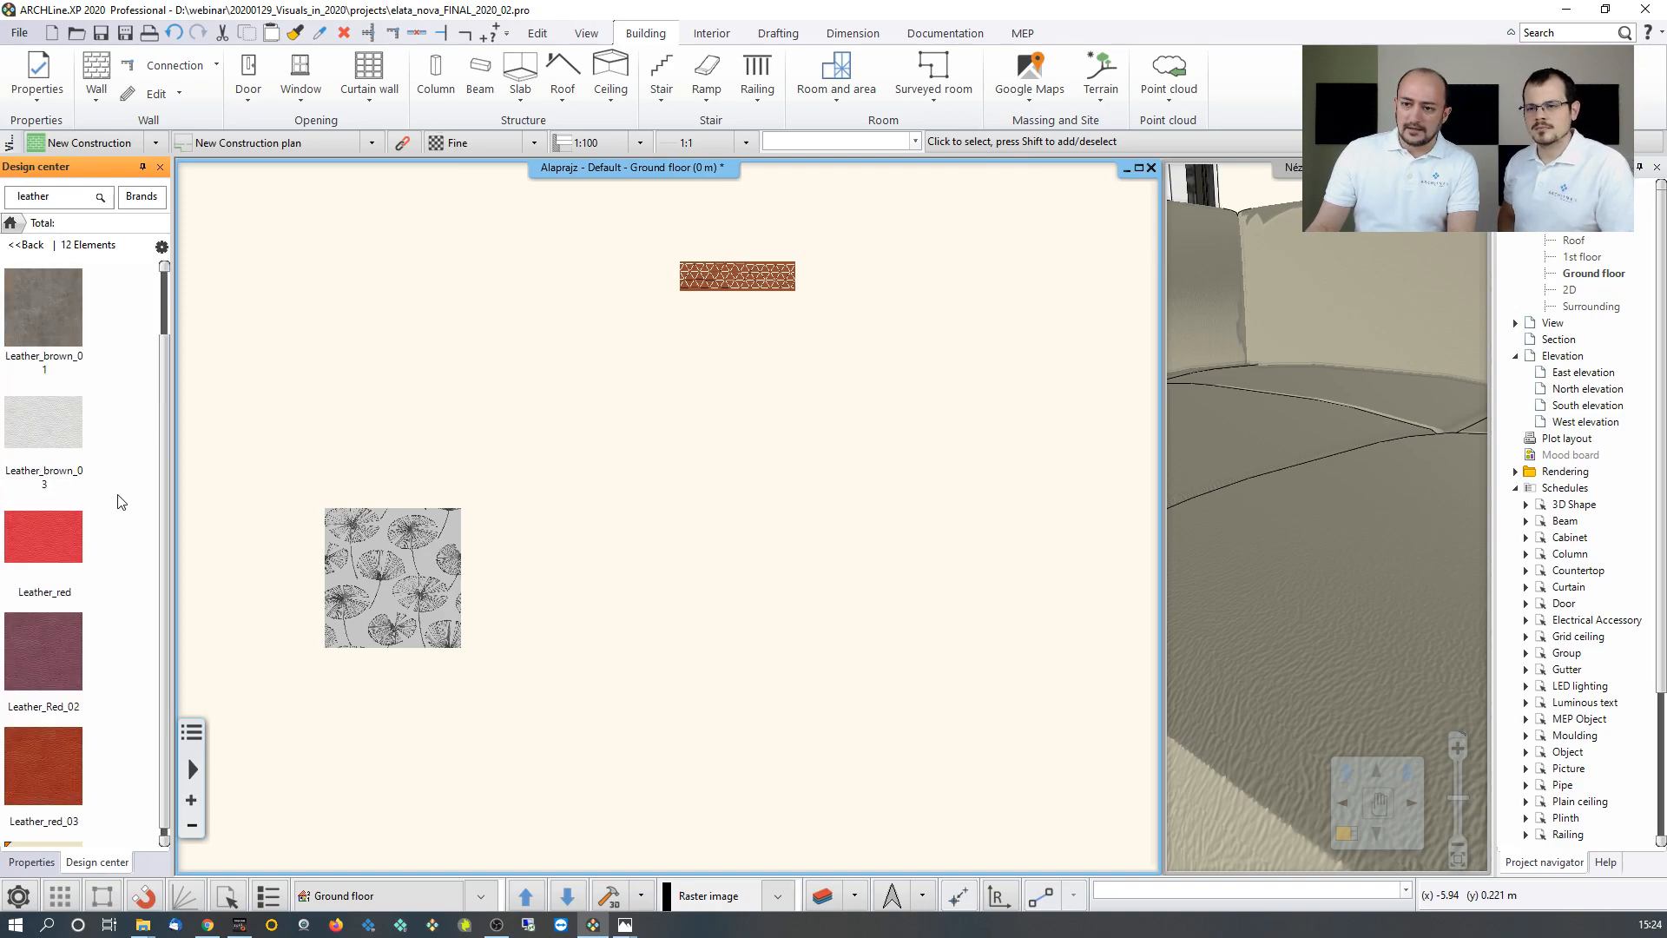
pyautogui.scroll(3, 119, 492)
pyautogui.moveTo(40, 534)
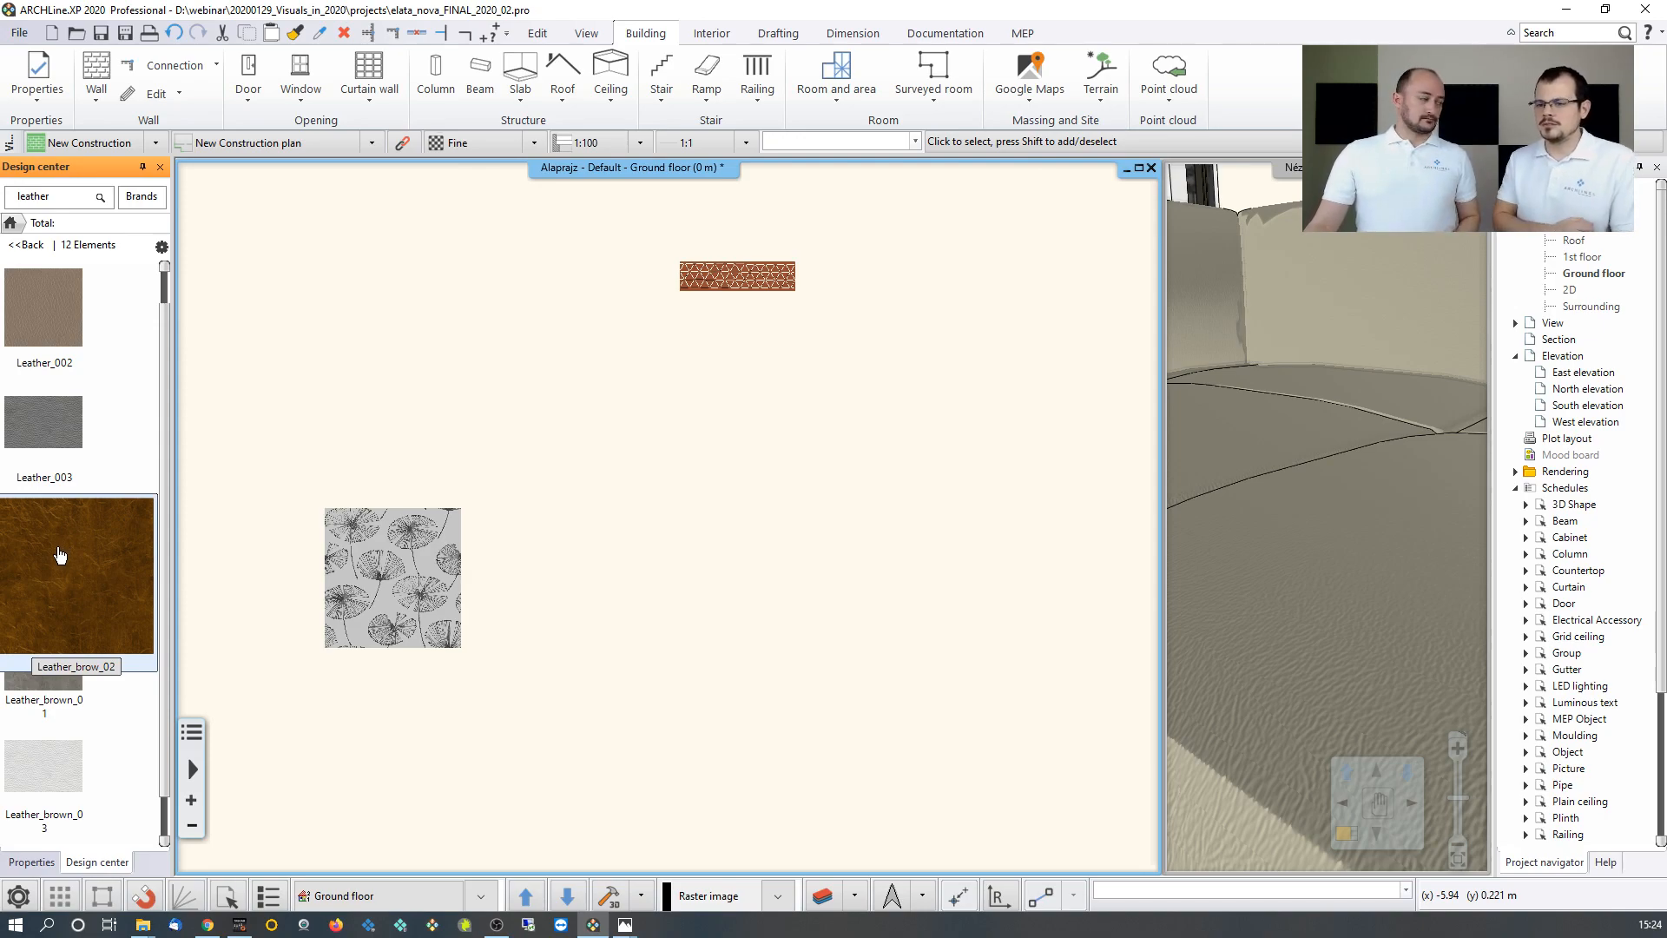
pyautogui.moveTo(60, 556); pyautogui.dragTo(528, 410)
# Insert Leather_brow_02 as a square raster image about 2.15 m wide on the plan.
pyautogui.click(584, 502)
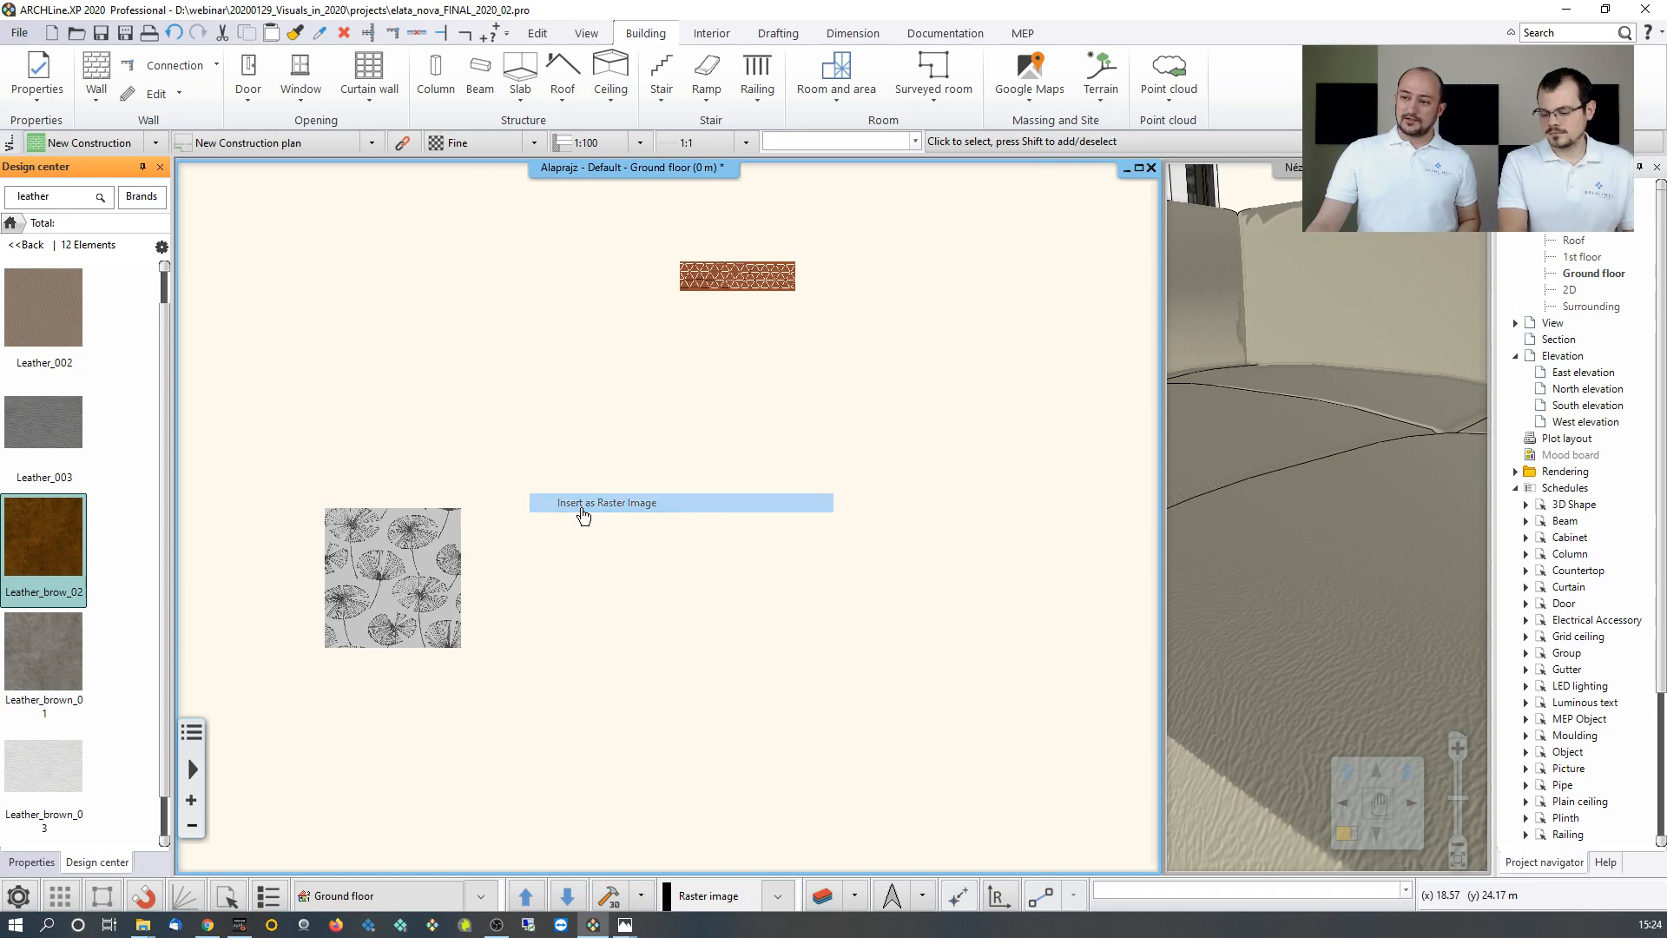
pyautogui.click(567, 640)
pyautogui.click(767, 441)
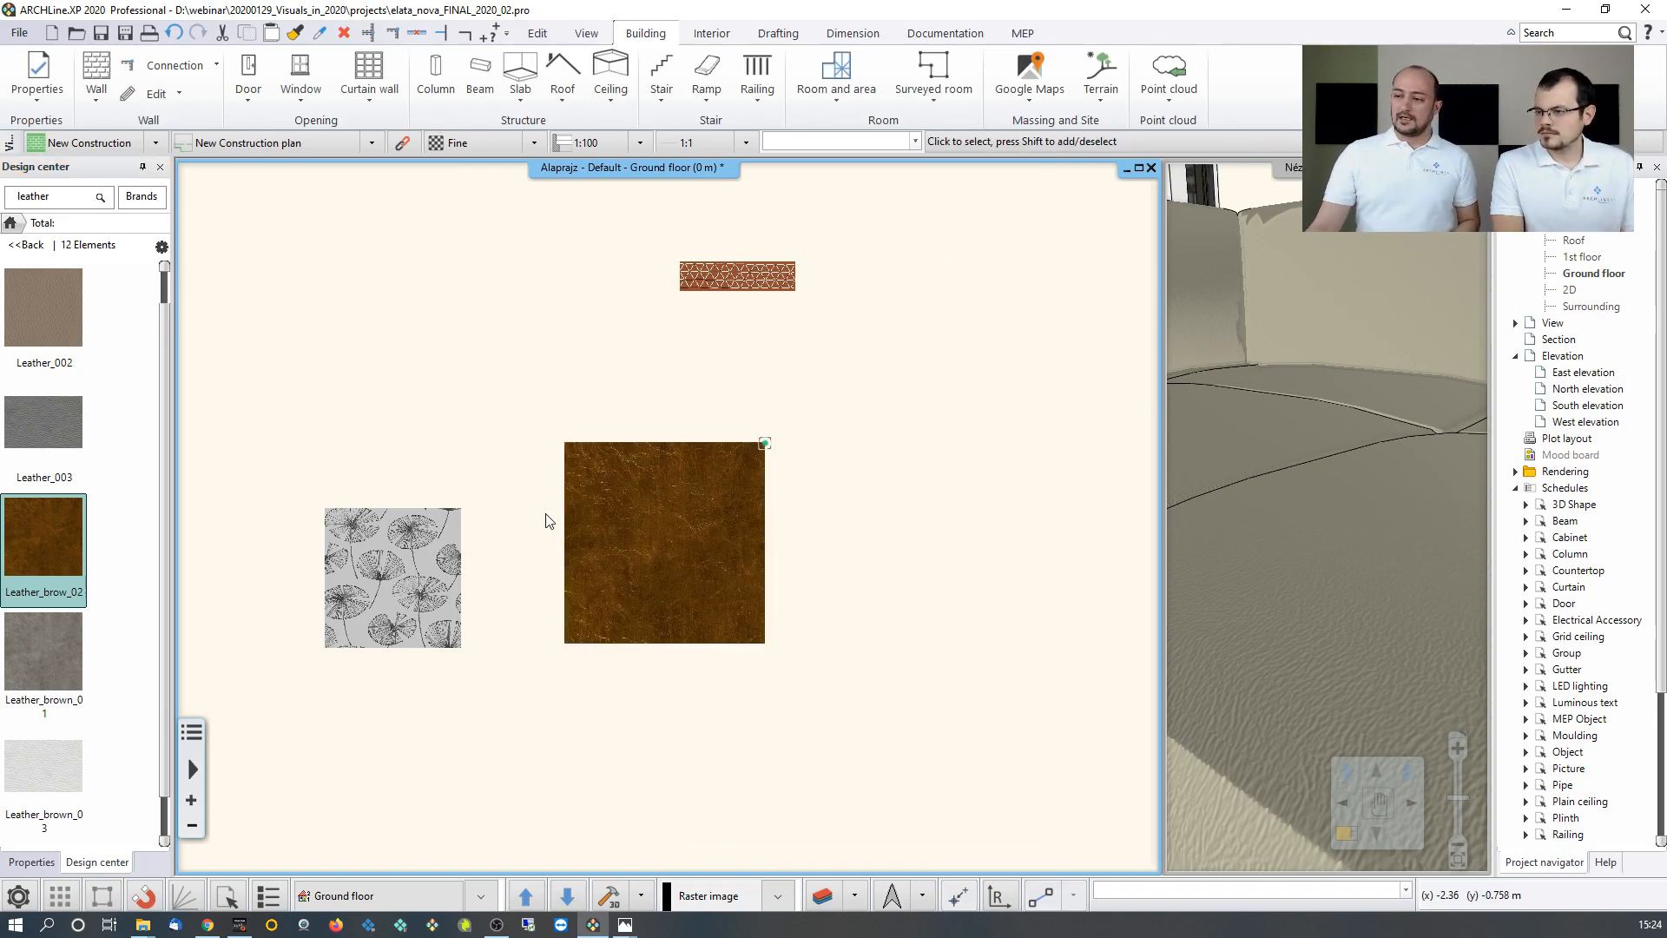
pyautogui.scroll(1, 683, 516)
pyautogui.scroll(1, 682, 525)
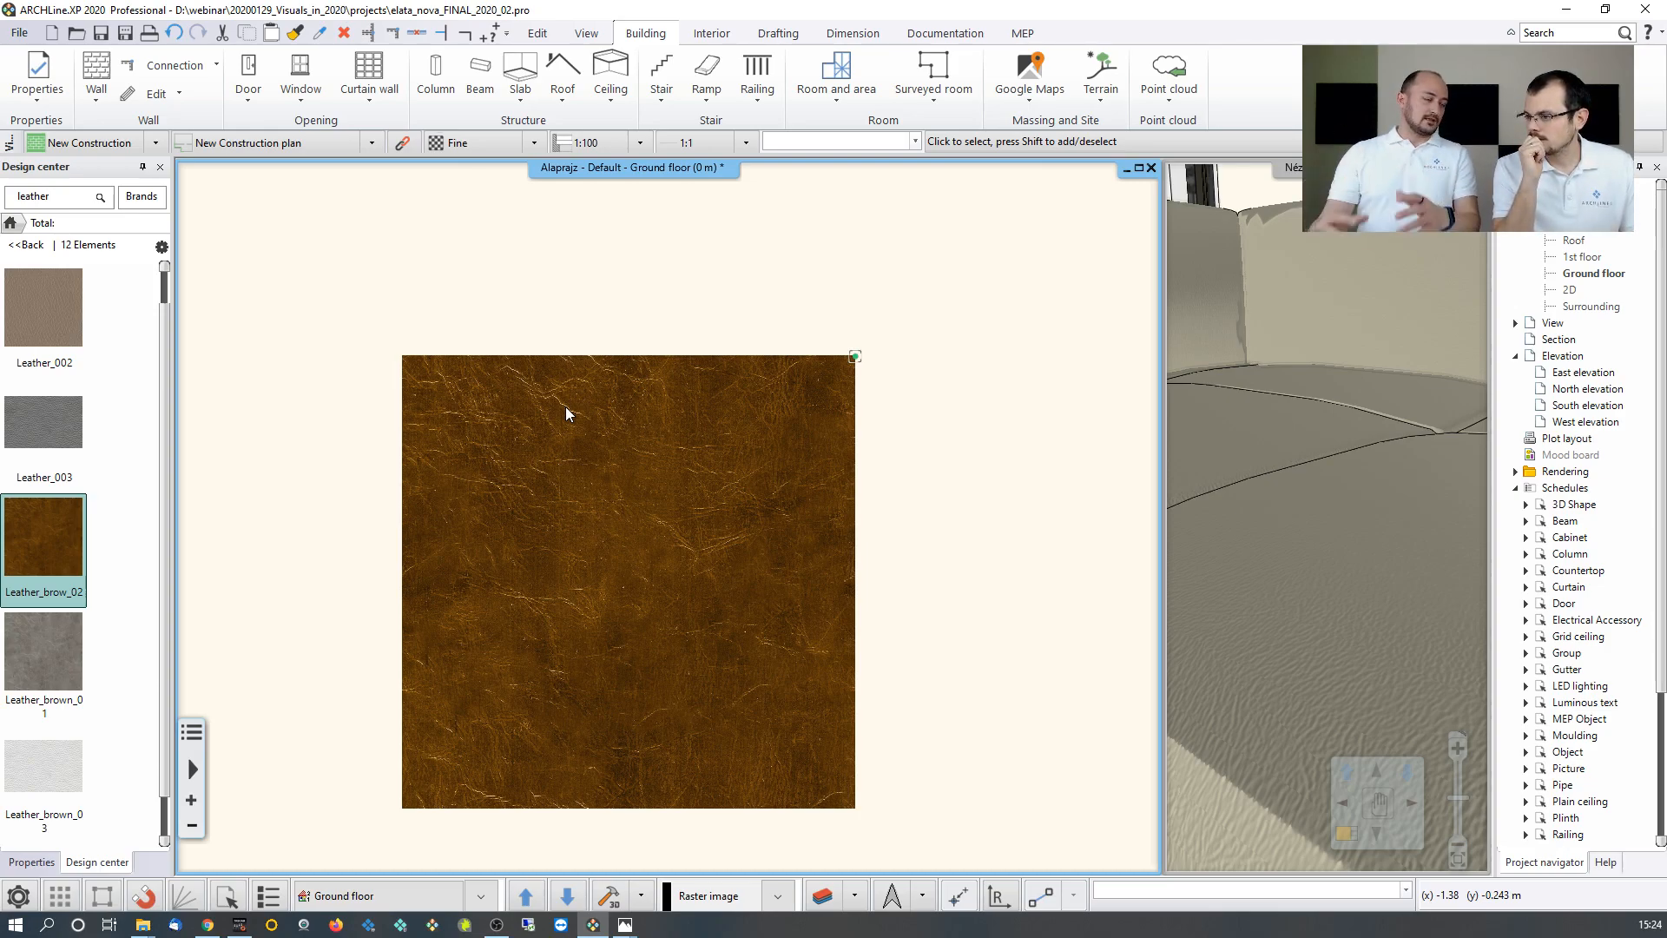
# Generate a blue normal map from the leather raster image via Edit > Generate normal map.
pyautogui.rightClick(577, 450)
pyautogui.moveTo(669, 745)
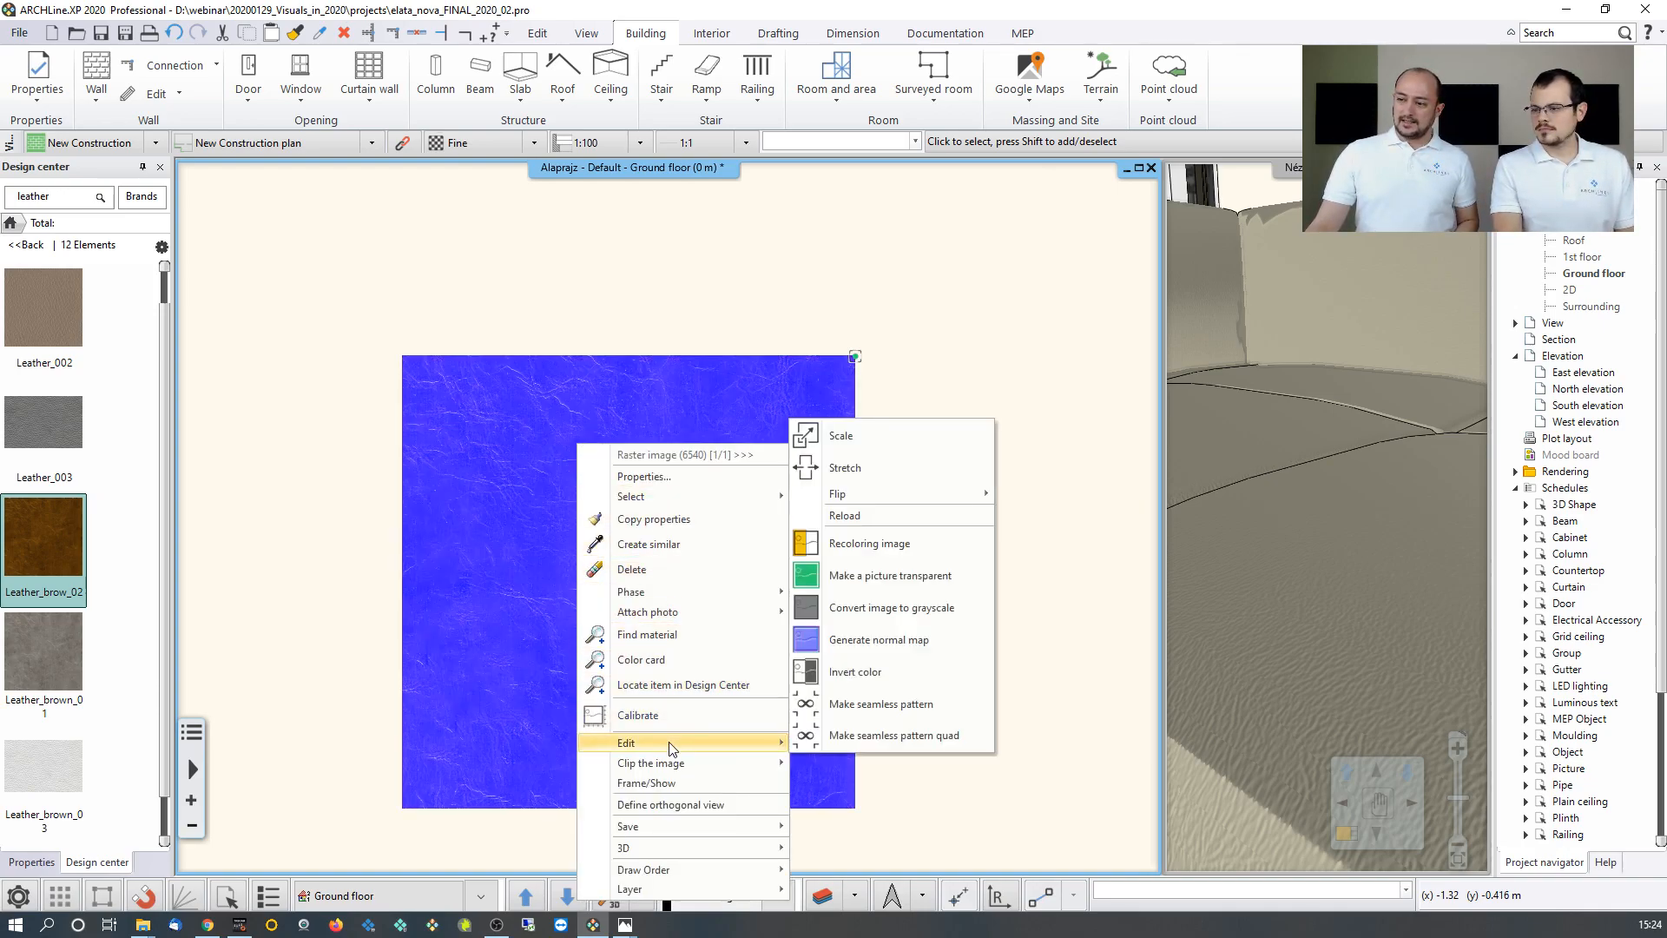
pyautogui.click(927, 642)
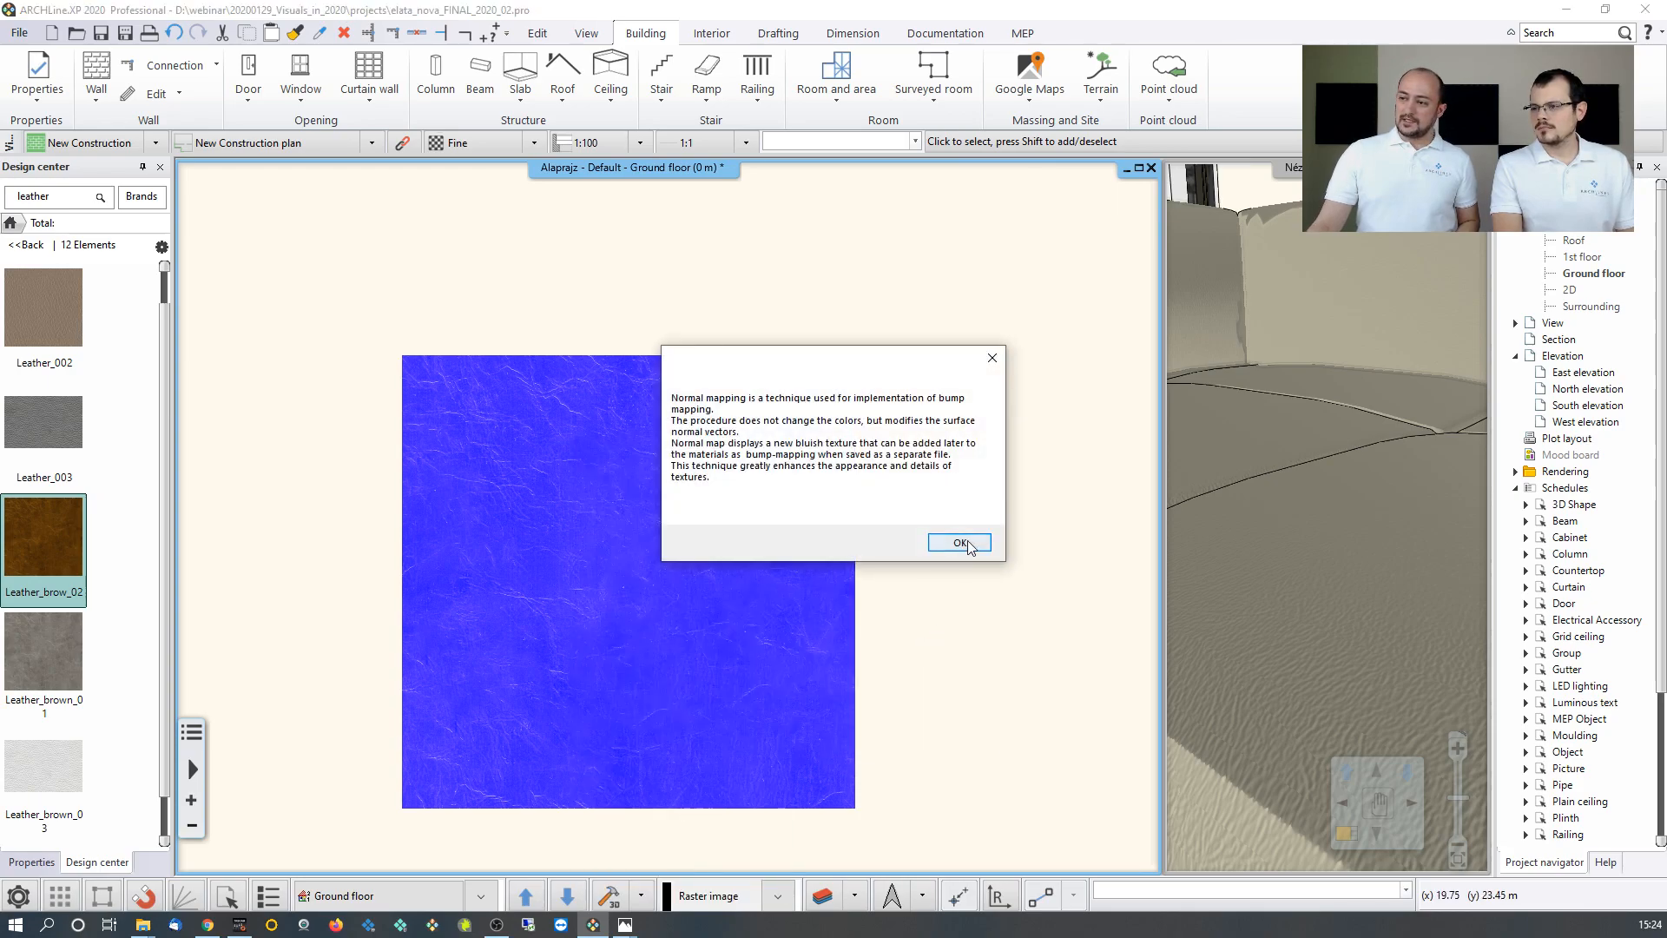
pyautogui.click(970, 547)
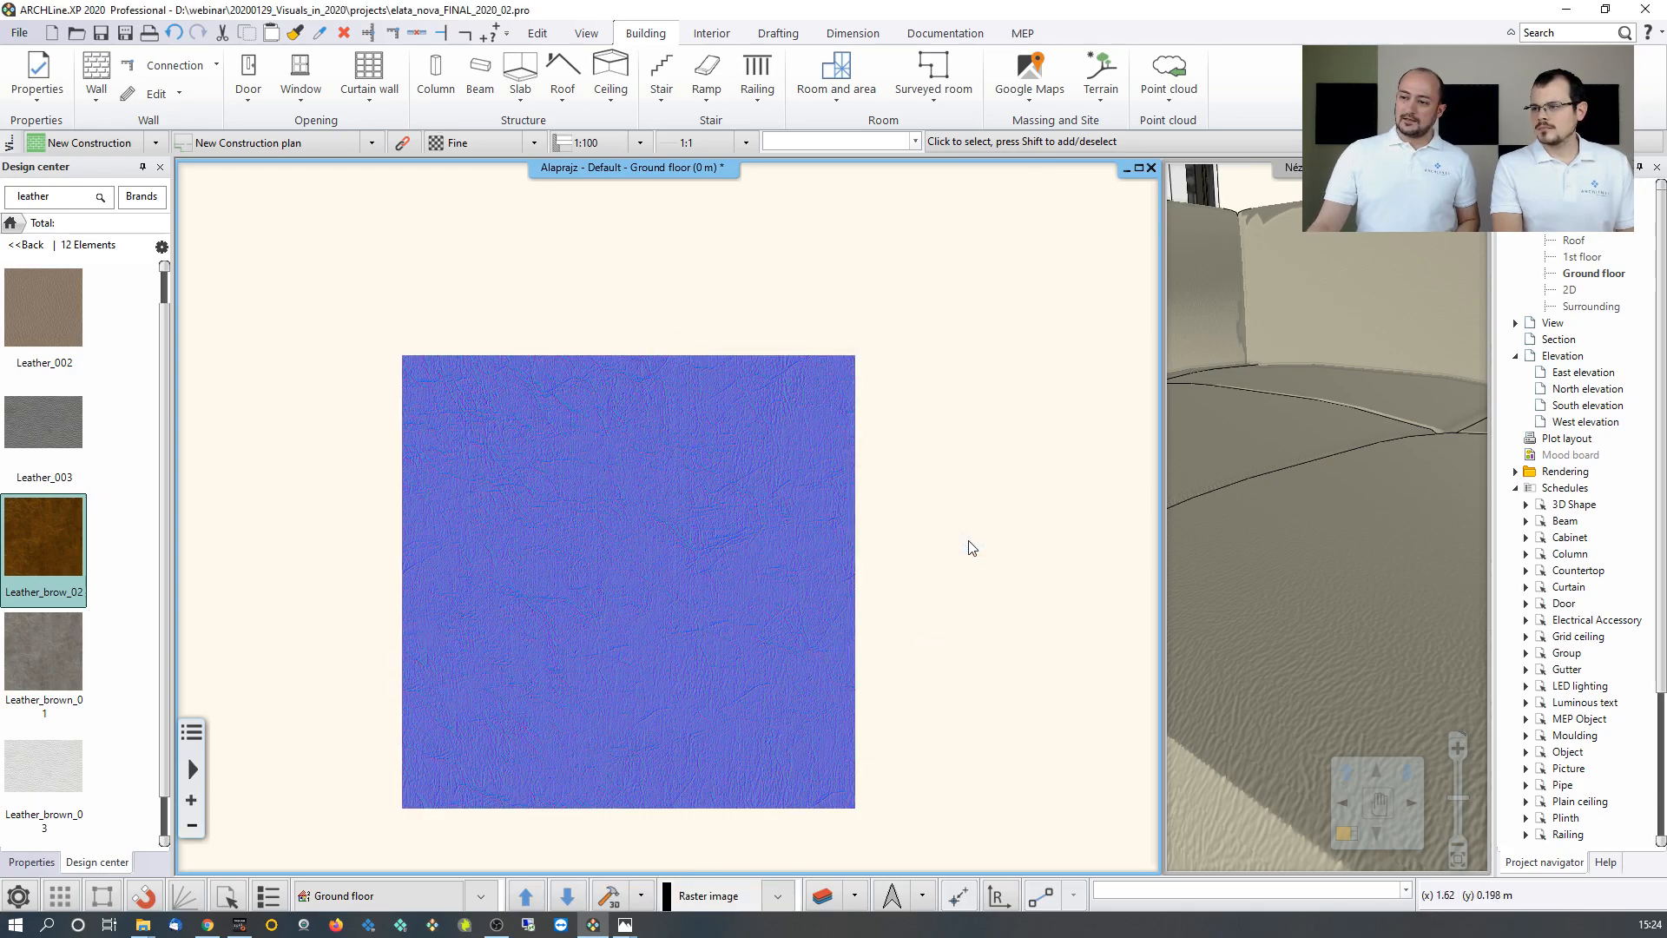
# Fit the whole floor plan in view and restore the active 3D sofa view beside it.
pyautogui.rightClick(740, 650)
pyautogui.moveTo(818, 573)
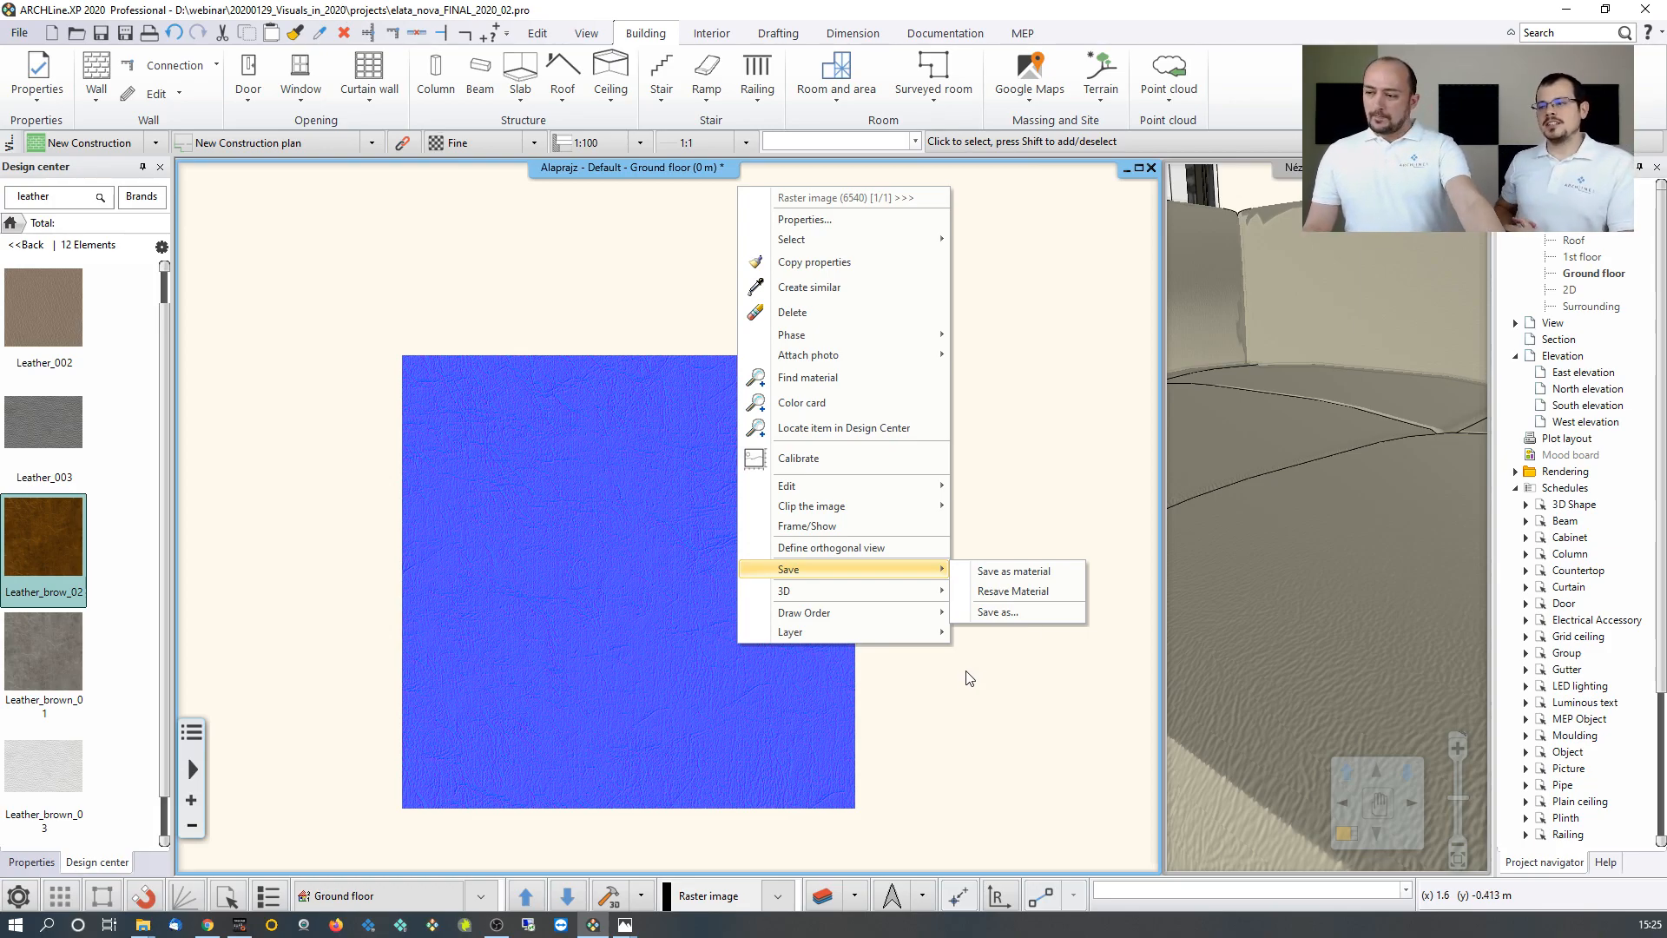
pyautogui.click(968, 694)
pyautogui.scroll(-5, 961, 699)
pyautogui.middleClick(961, 699)
pyautogui.middleClick(961, 699)
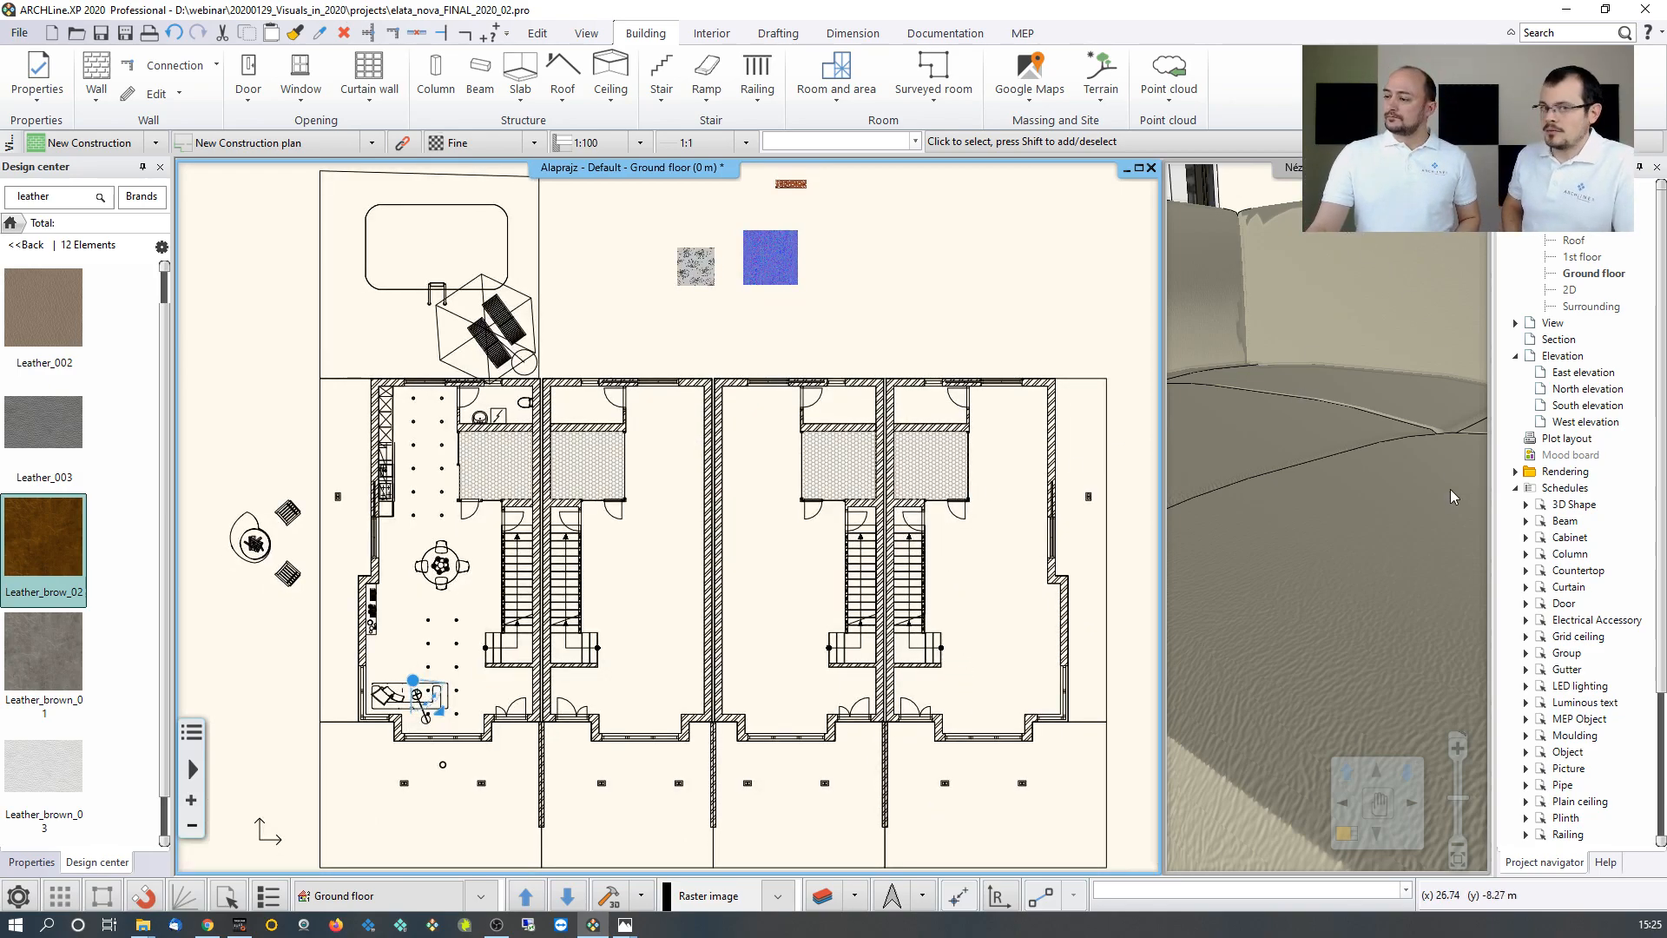
pyautogui.click(1343, 831)
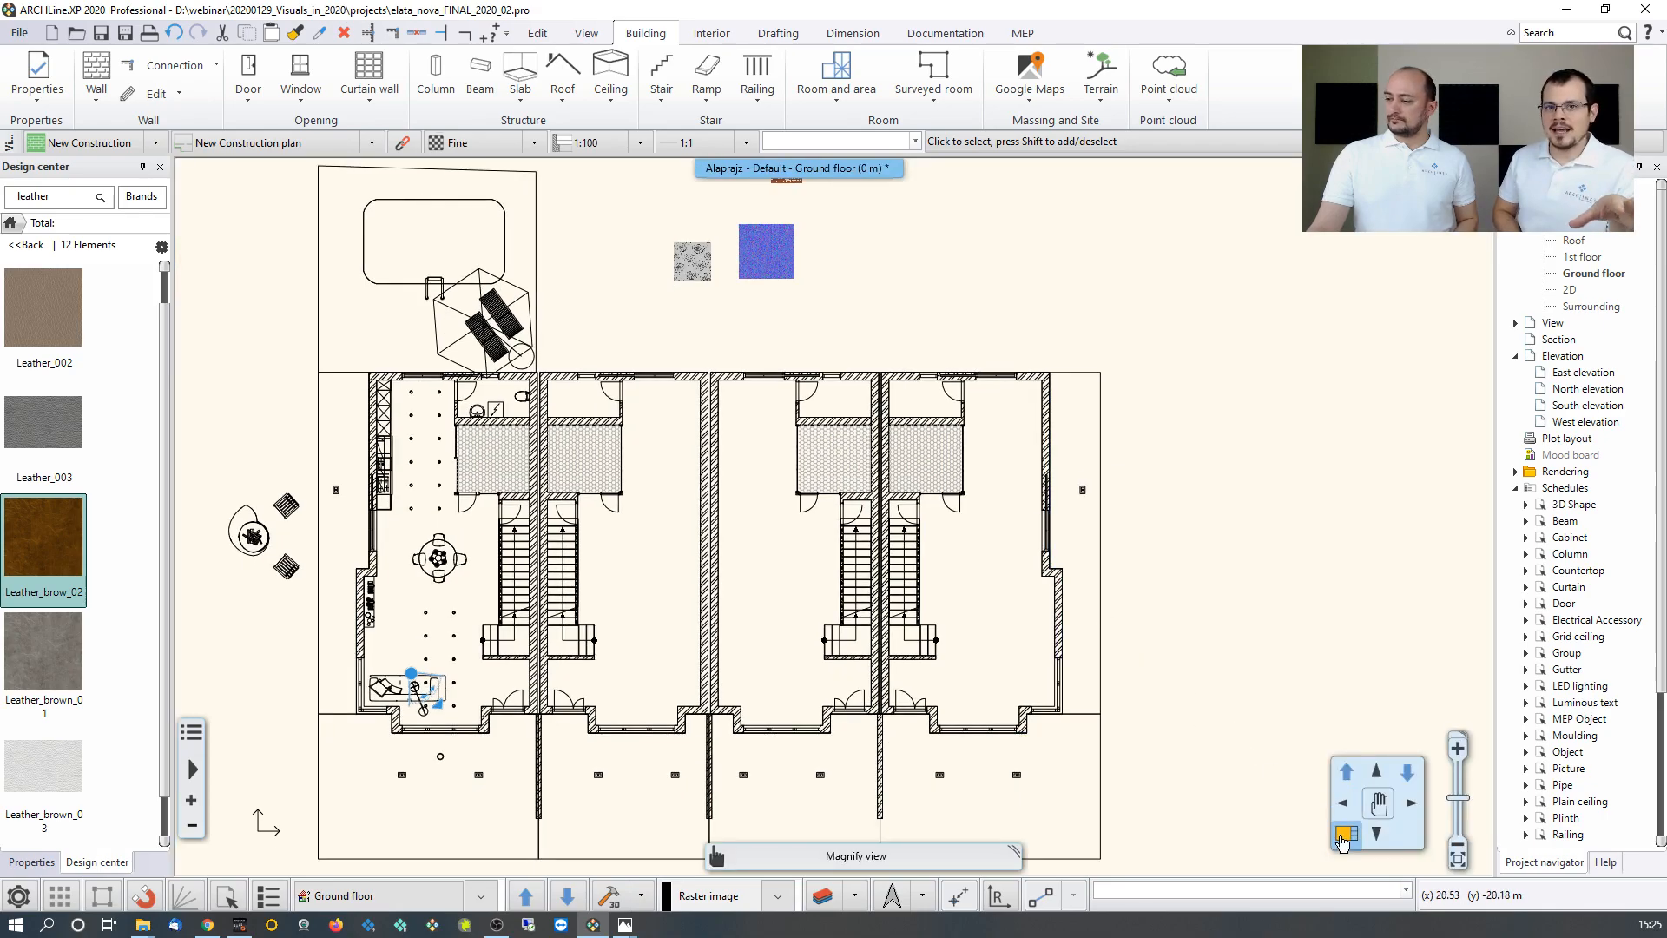
pyautogui.click(1343, 831)
pyautogui.click(1326, 649)
# Enlarge the 3D view and orbit it around to face the dining table and chairs.
pyautogui.click(1347, 834)
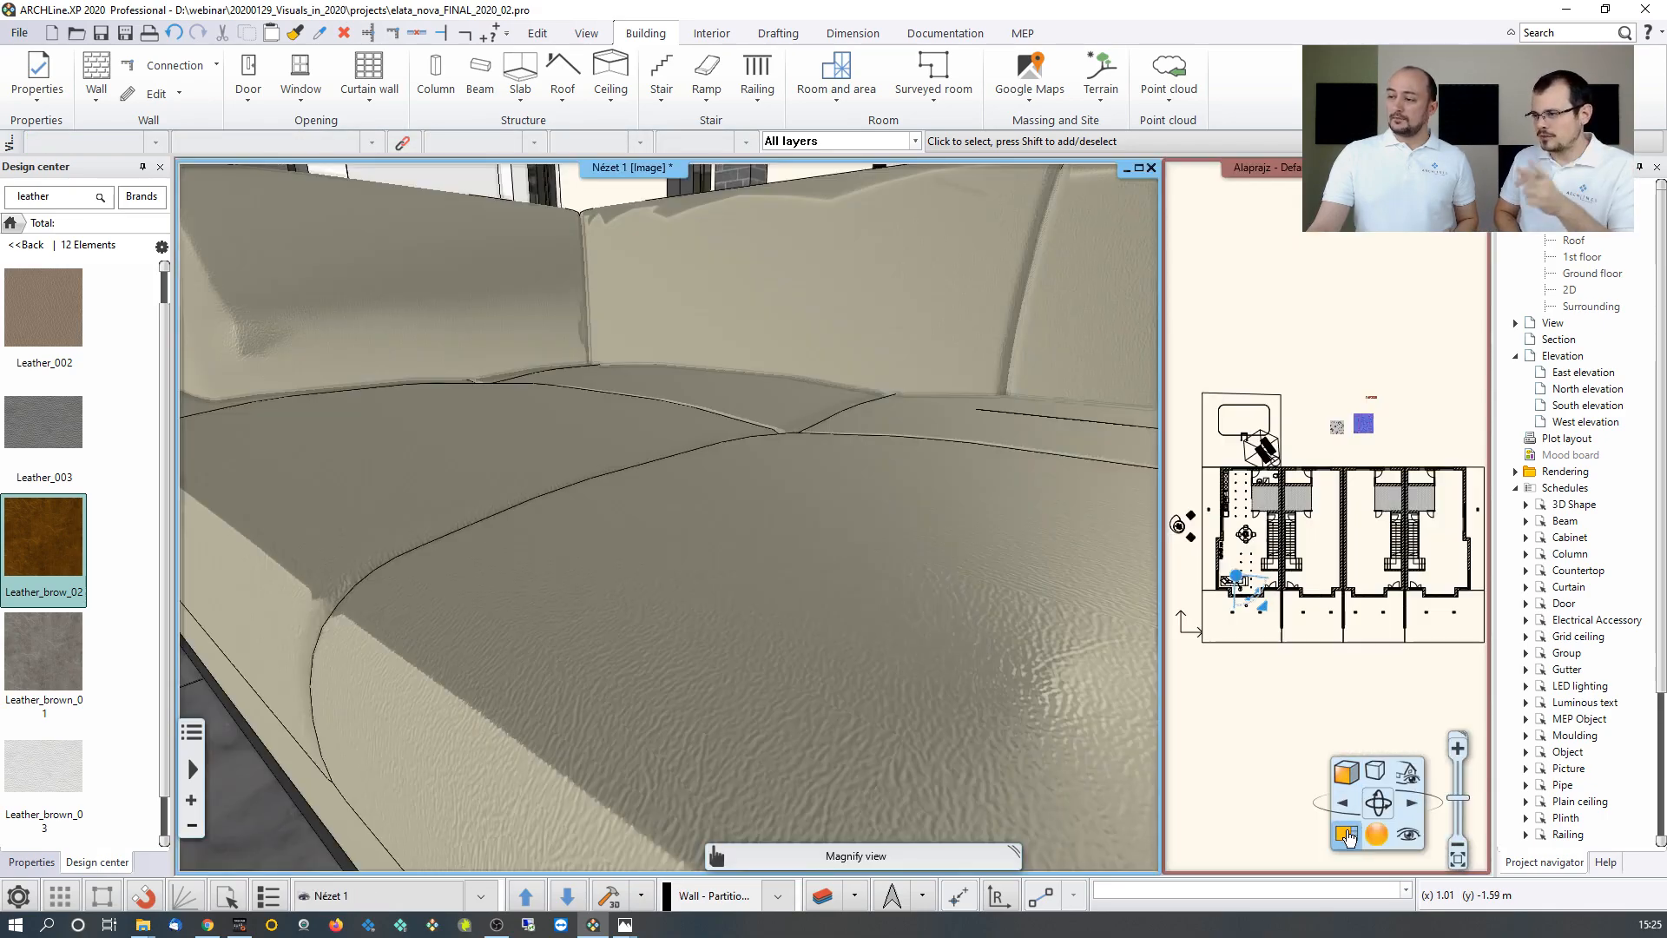
pyautogui.moveTo(953, 401); pyautogui.dragTo(394, 361, button='right')
pyautogui.moveTo(658, 379); pyautogui.dragTo(464, 336, button='right')
pyautogui.scroll(5, 555, 473)
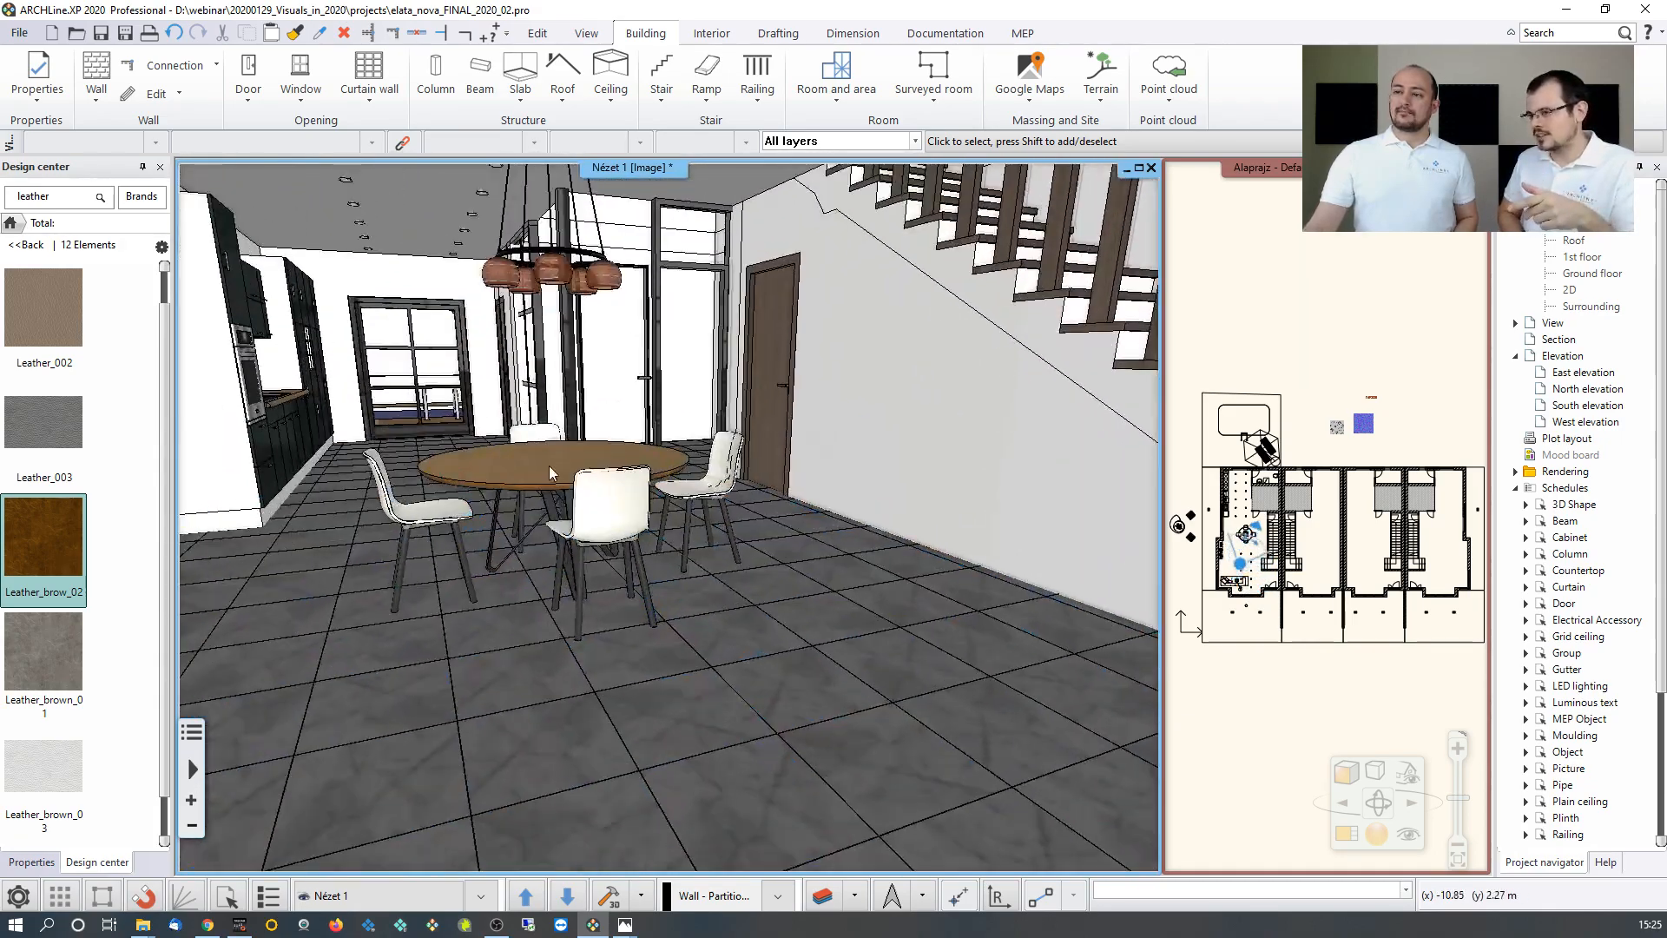
pyautogui.moveTo(602, 477); pyautogui.dragTo(508, 441, button='right')
pyautogui.moveTo(608, 421); pyautogui.dragTo(538, 467, button='middle')
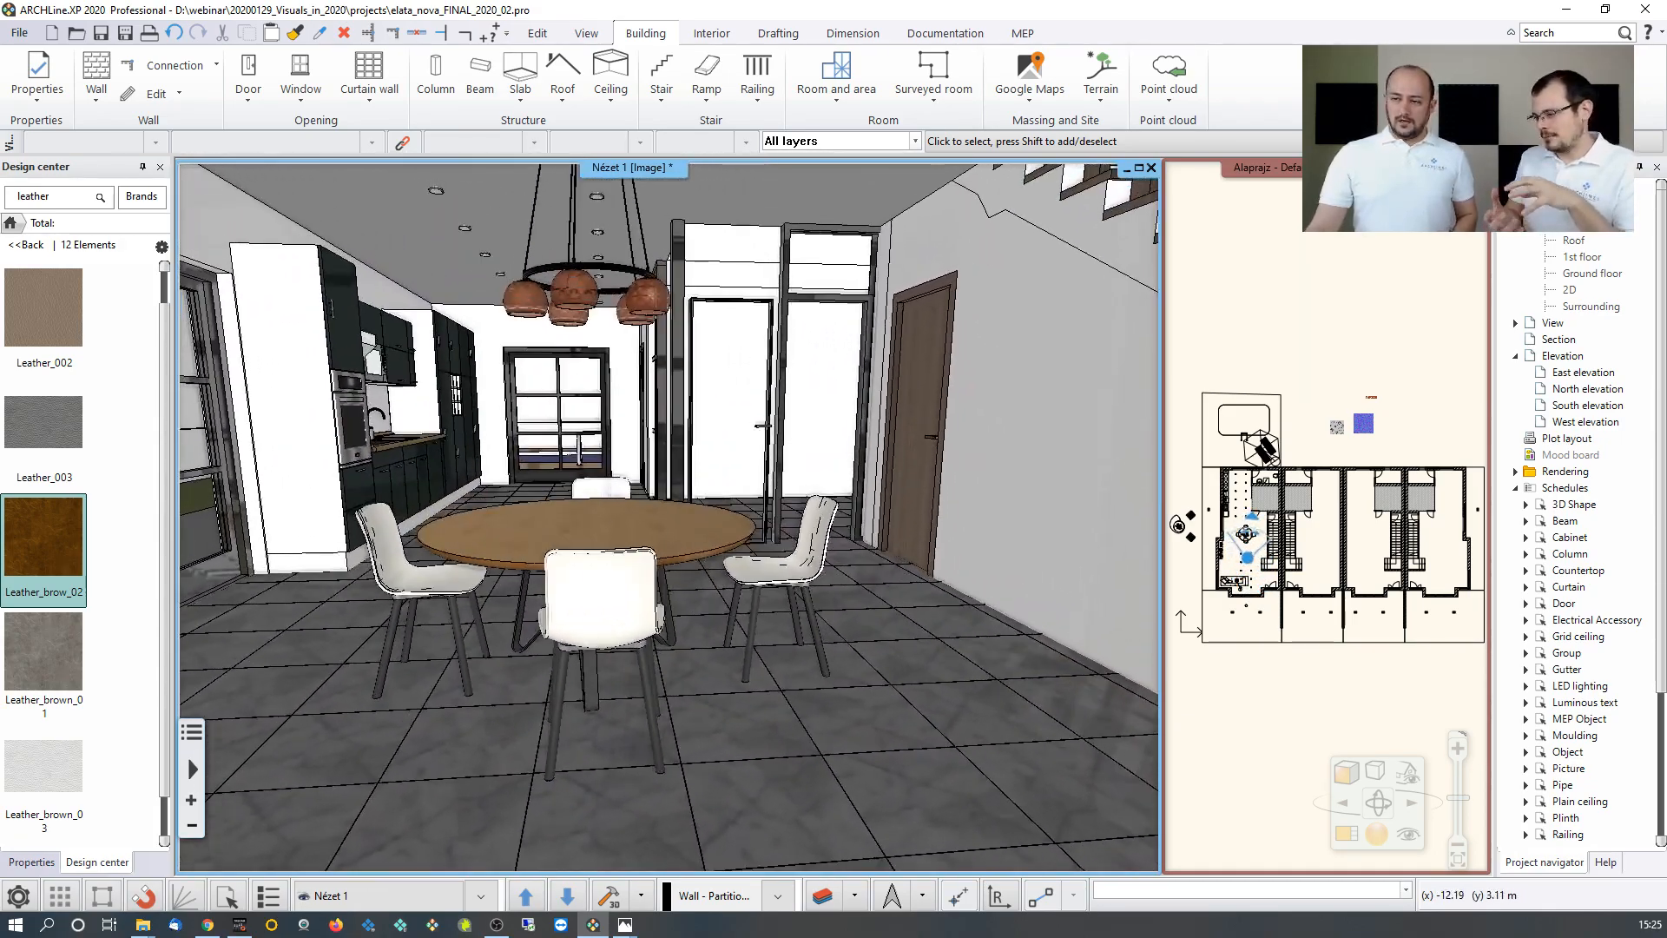
pyautogui.scroll(-1, 543, 472)
pyautogui.moveTo(543, 471); pyautogui.dragTo(550, 438, button='right')
pyautogui.moveTo(580, 461); pyautogui.dragTo(682, 460, button='middle')
pyautogui.moveTo(682, 460); pyautogui.dragTo(624, 445, button='right')
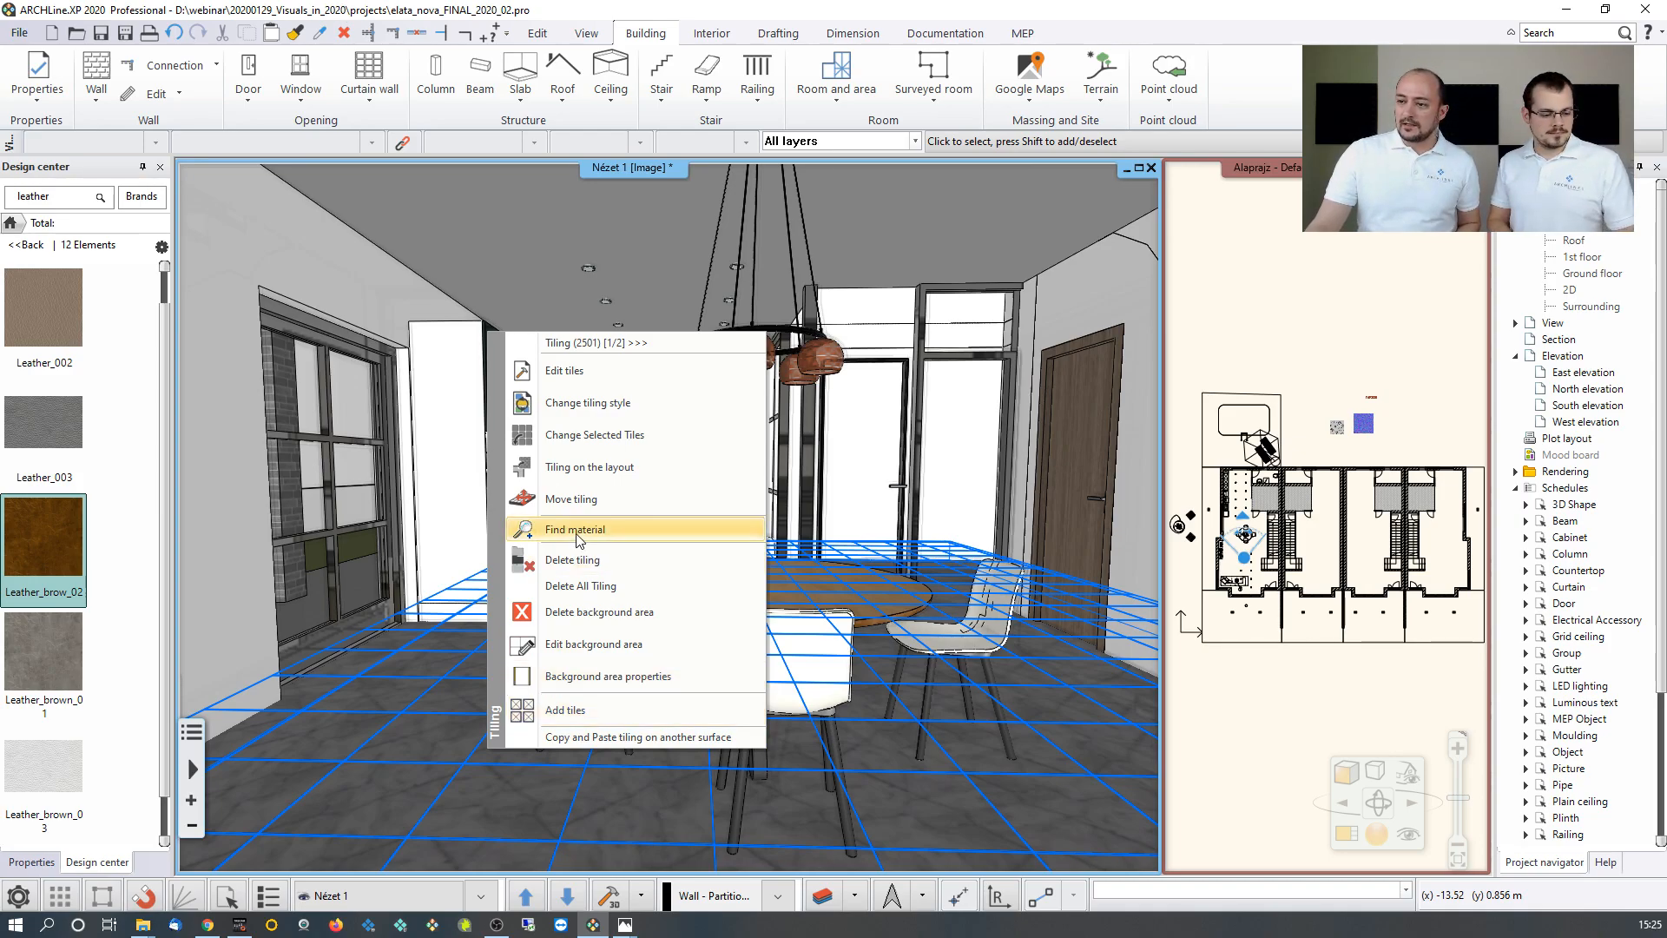
# Check the dining floor's parquet material details, then deselect to show Graphics settings.
pyautogui.click(577, 555)
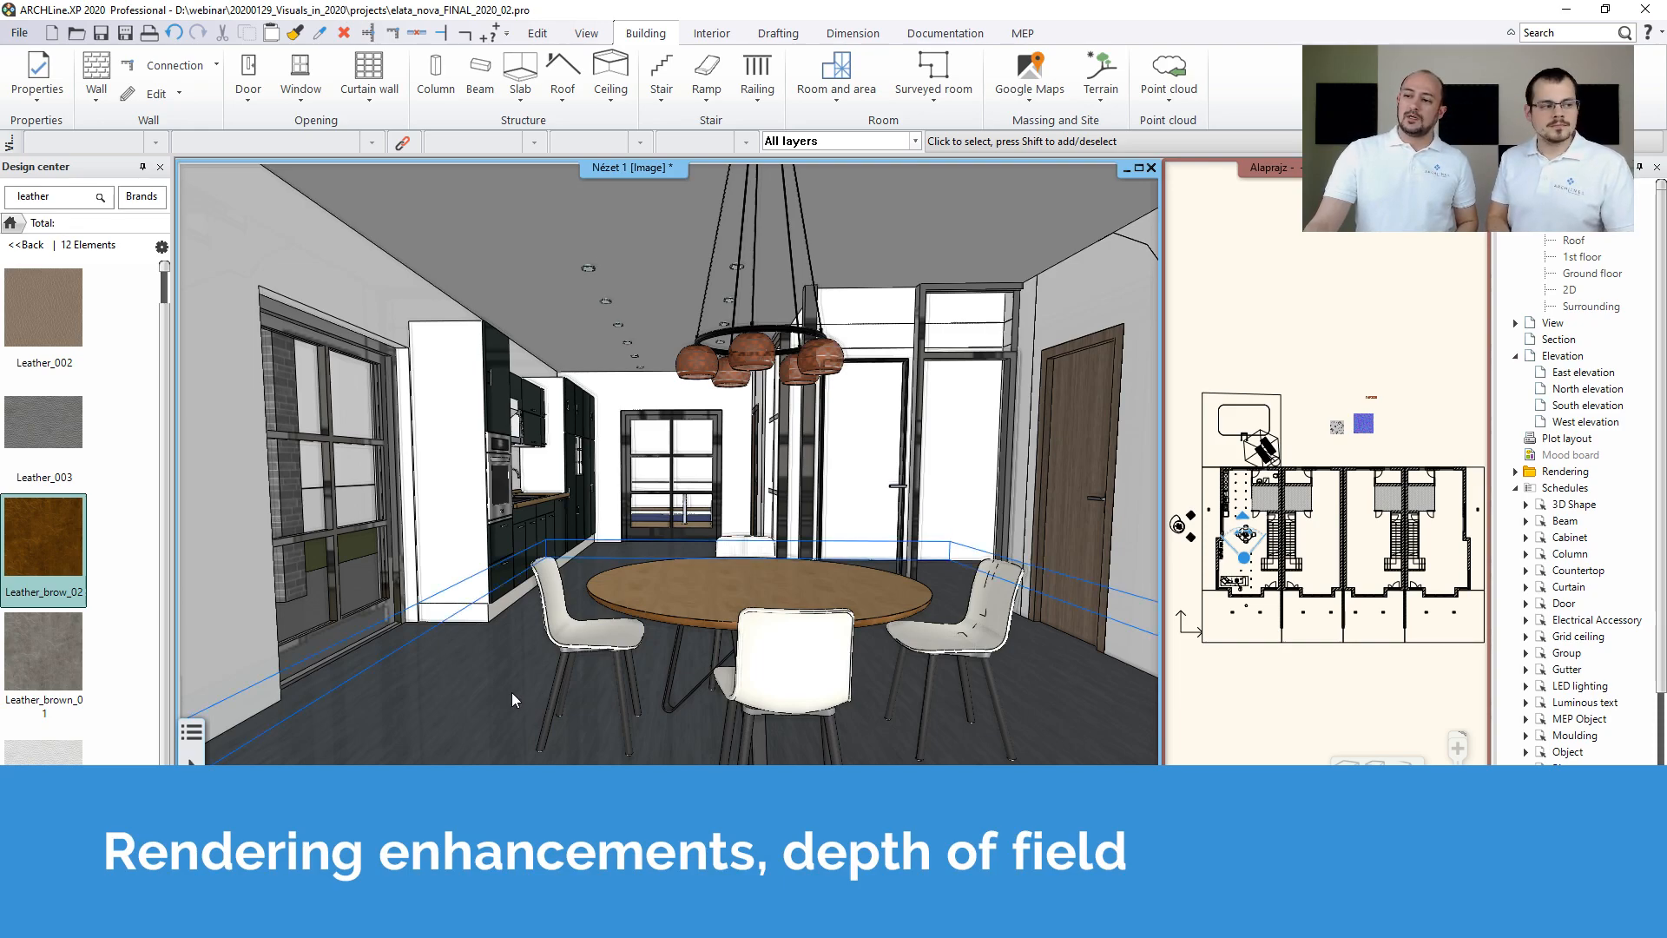
pyautogui.rightClick(512, 691)
pyautogui.click(604, 483)
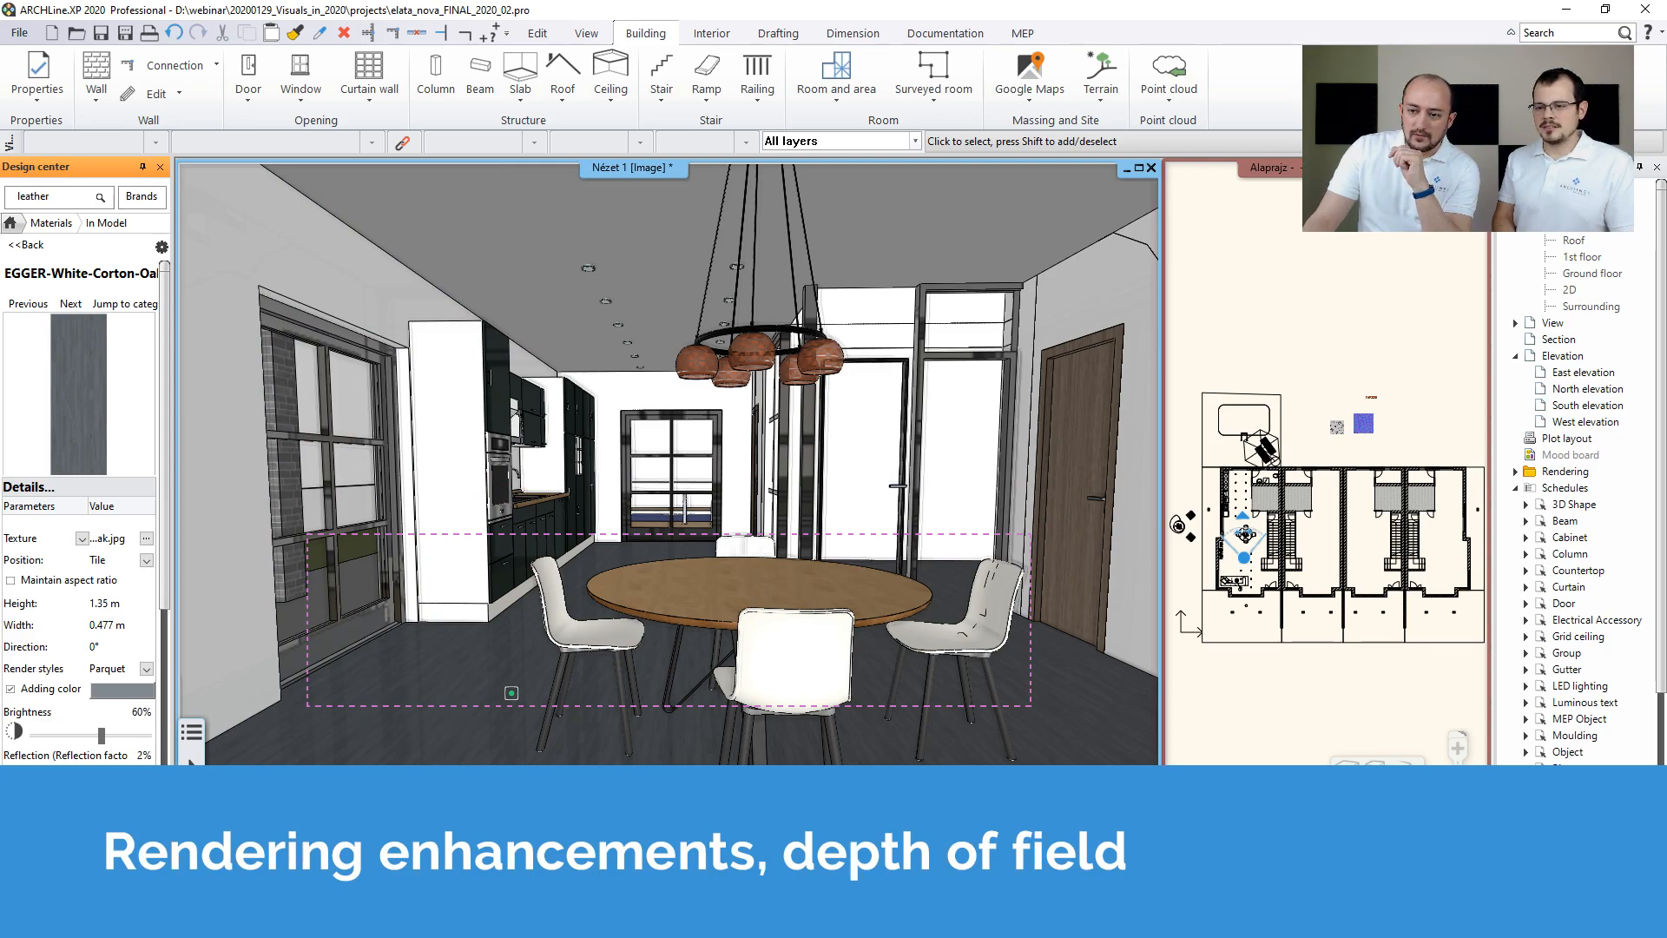
pyautogui.scroll(-3, 166, 662)
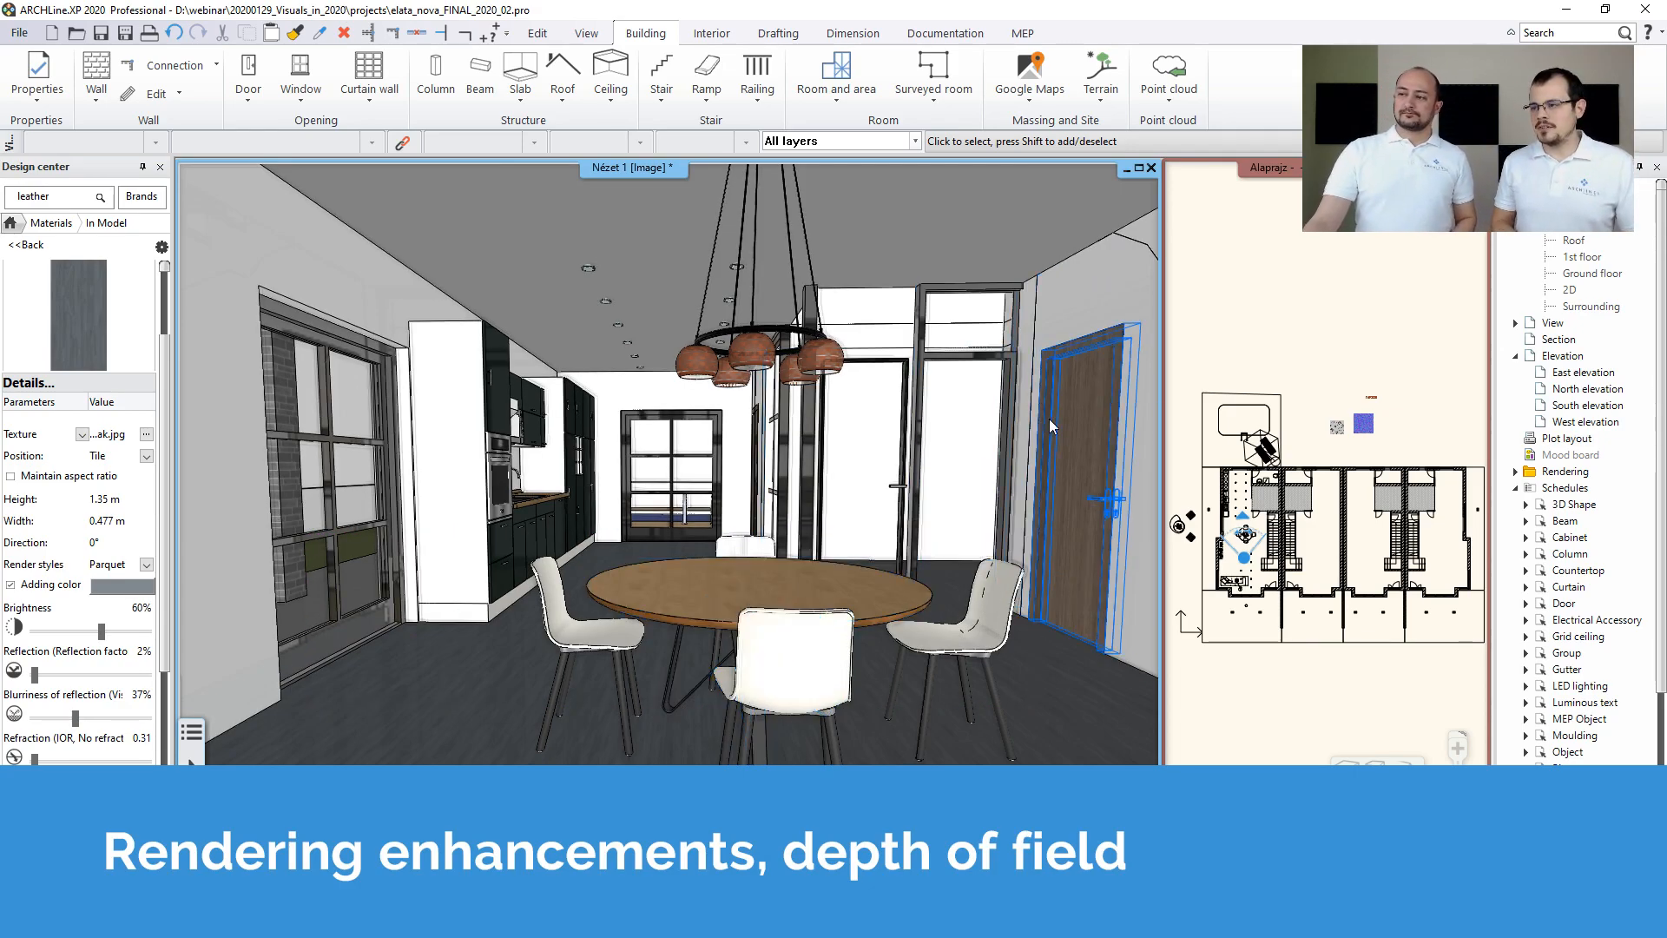
pyautogui.moveTo(884, 606); pyautogui.dragTo(923, 518, button='middle')
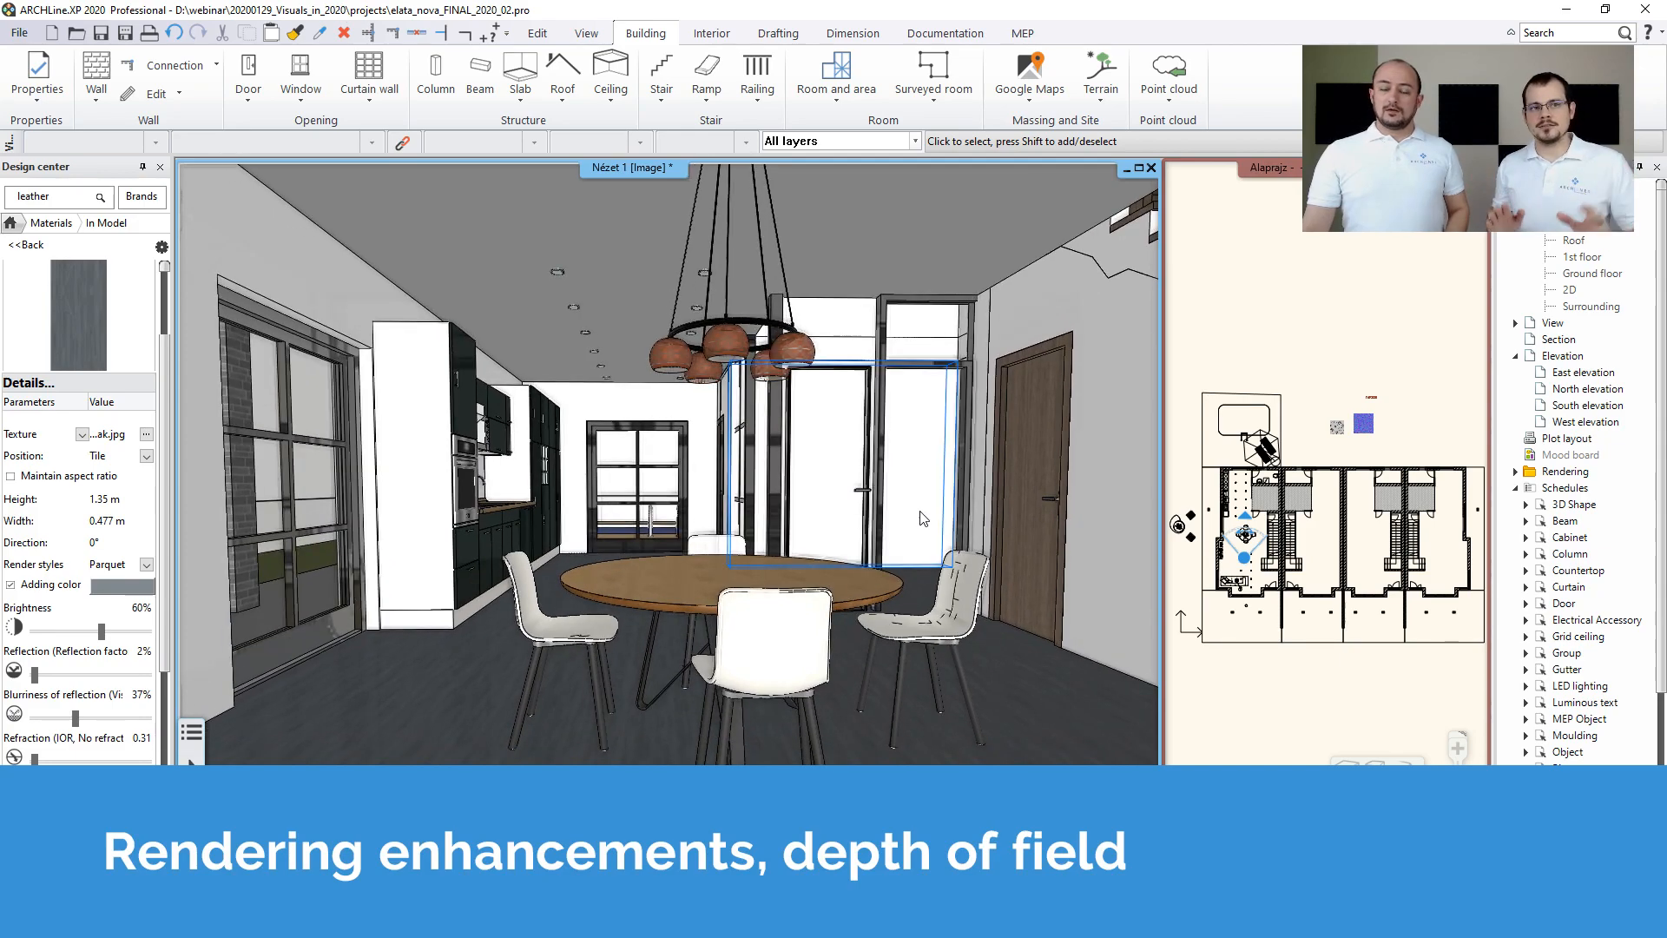
pyautogui.click(1065, 708)
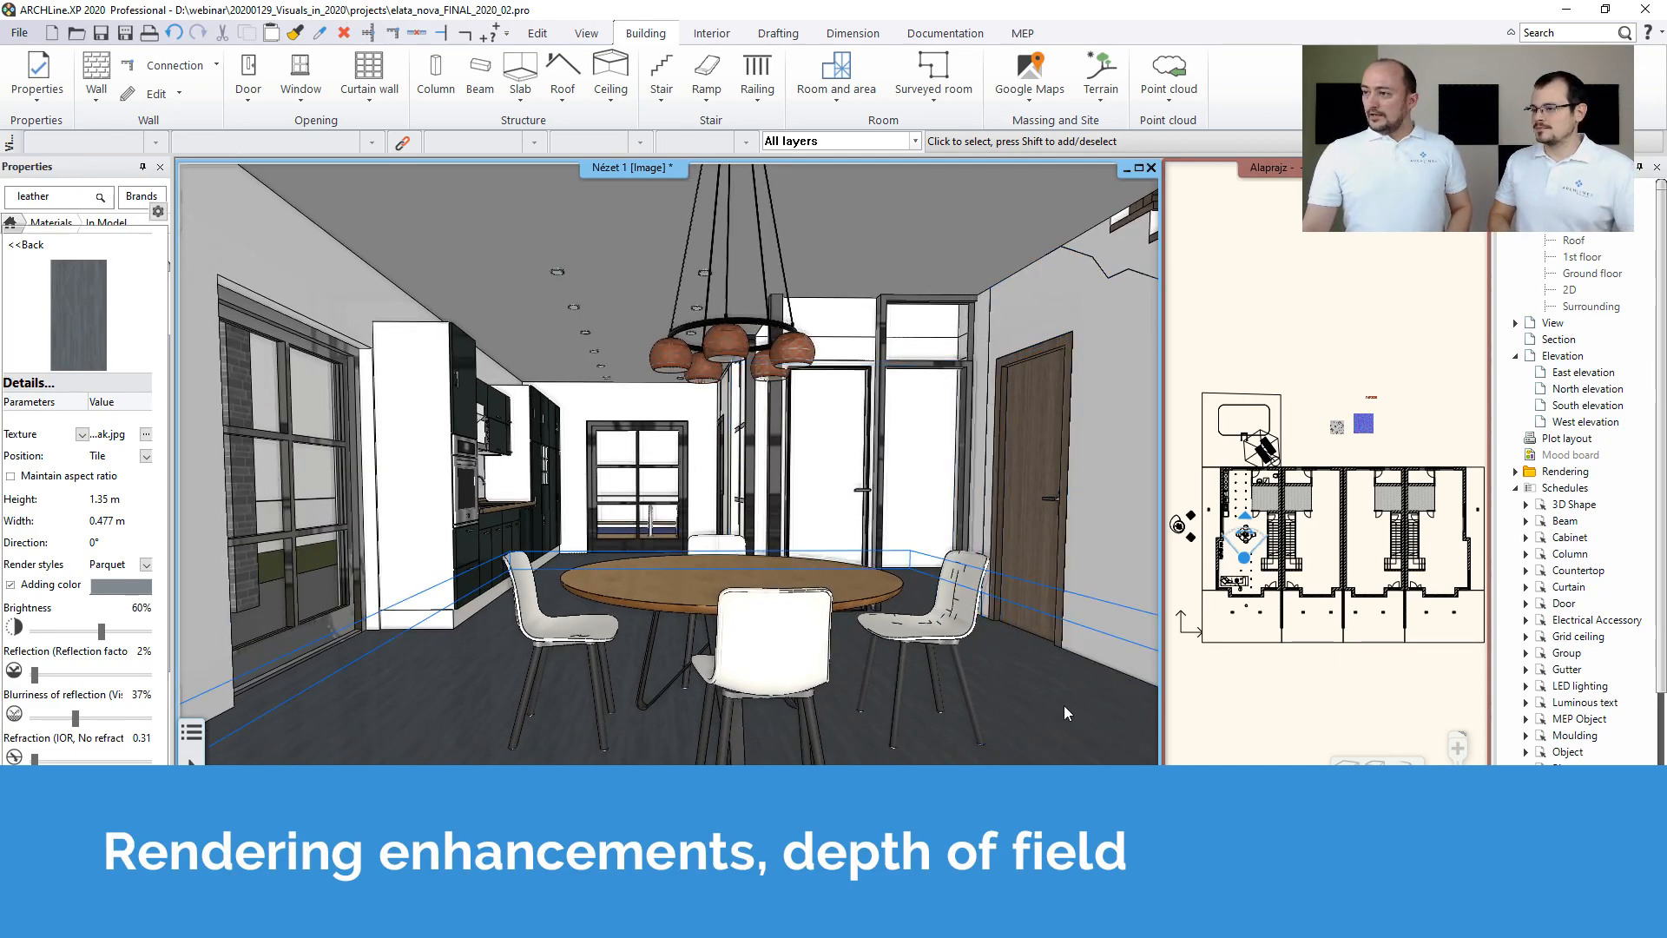
# Launch Standalone Photorealistic Rendering of the dining view at 800x600 (SVGA) resolution.
pyautogui.press('Escape')
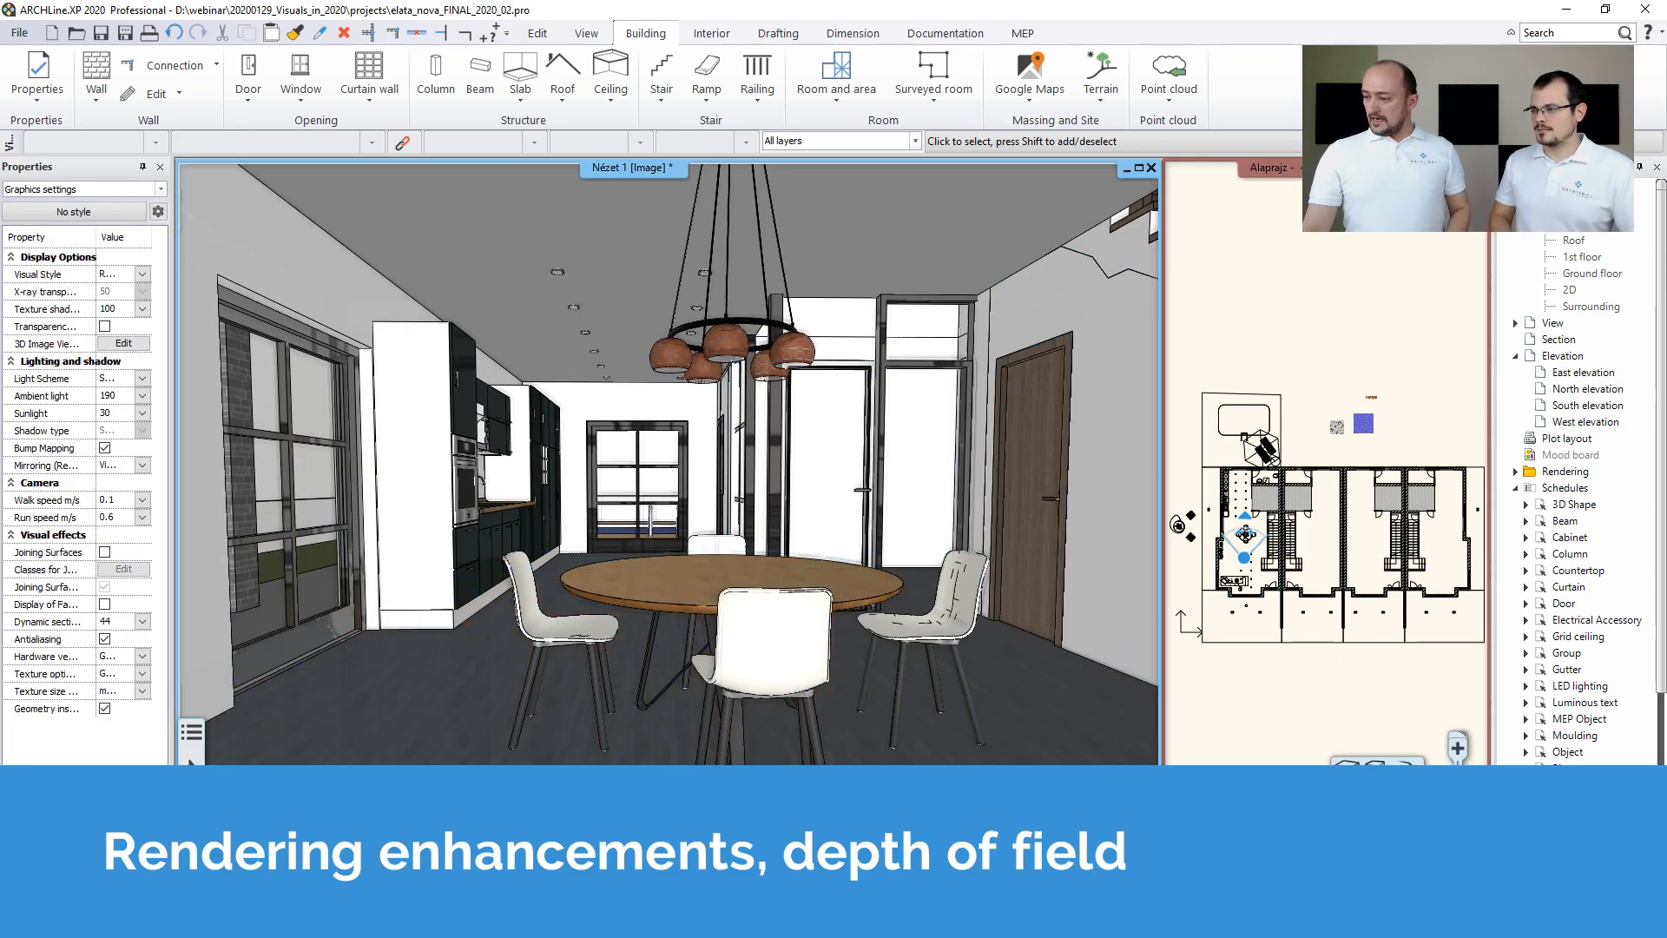
pyautogui.click(1380, 922)
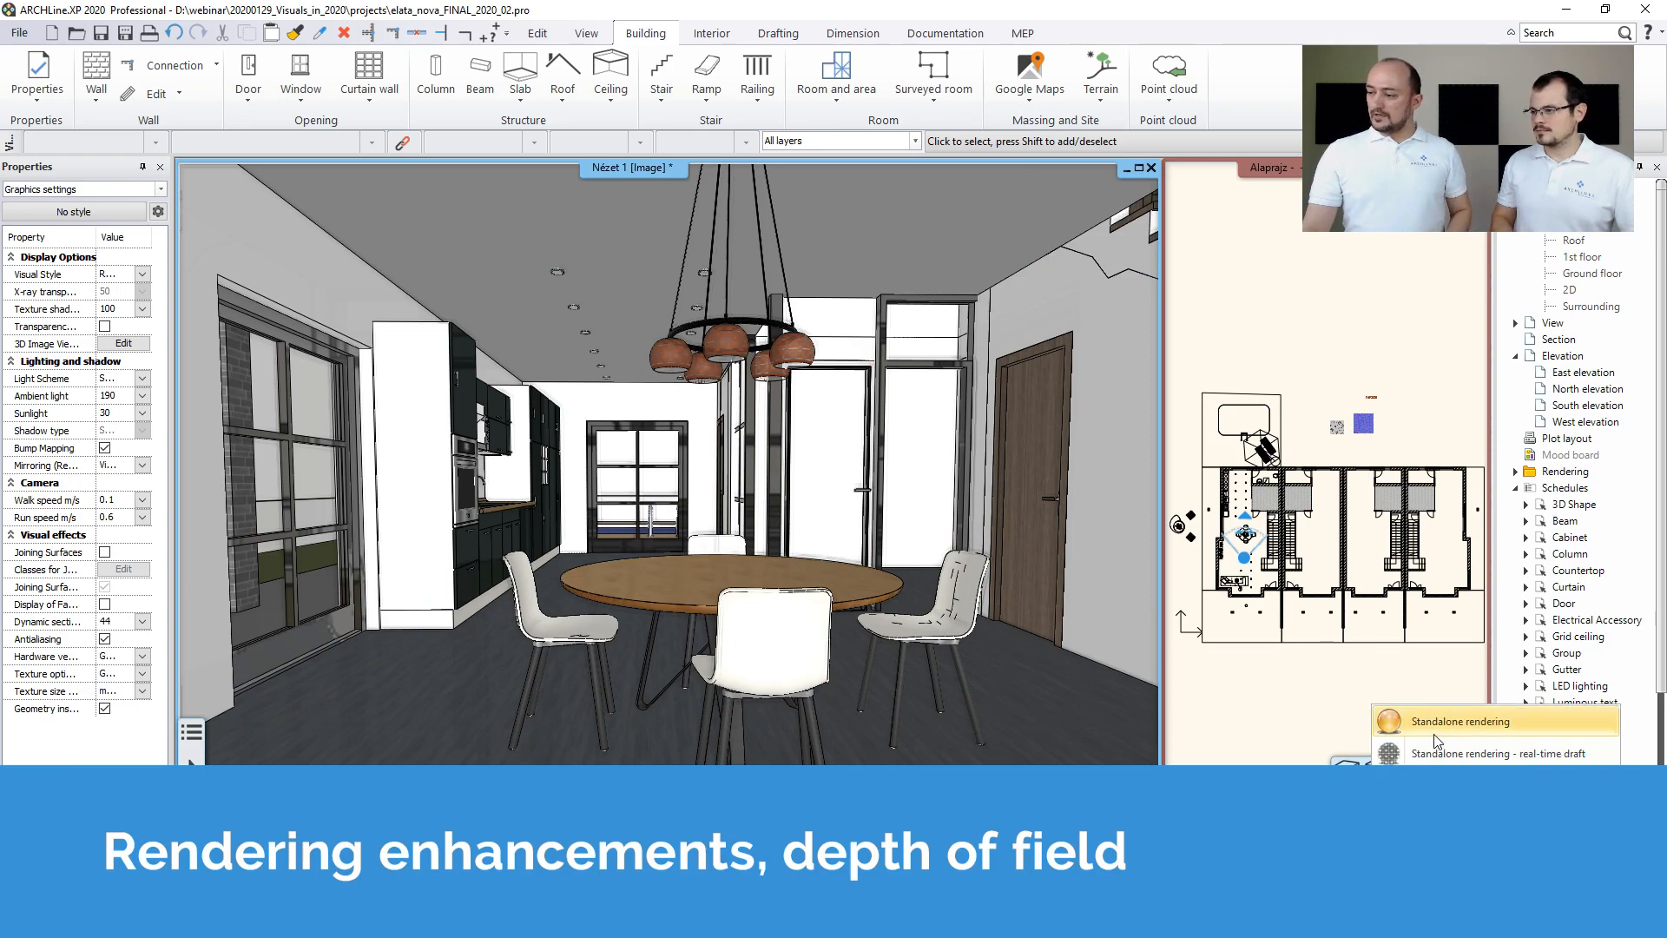
pyautogui.click(1449, 755)
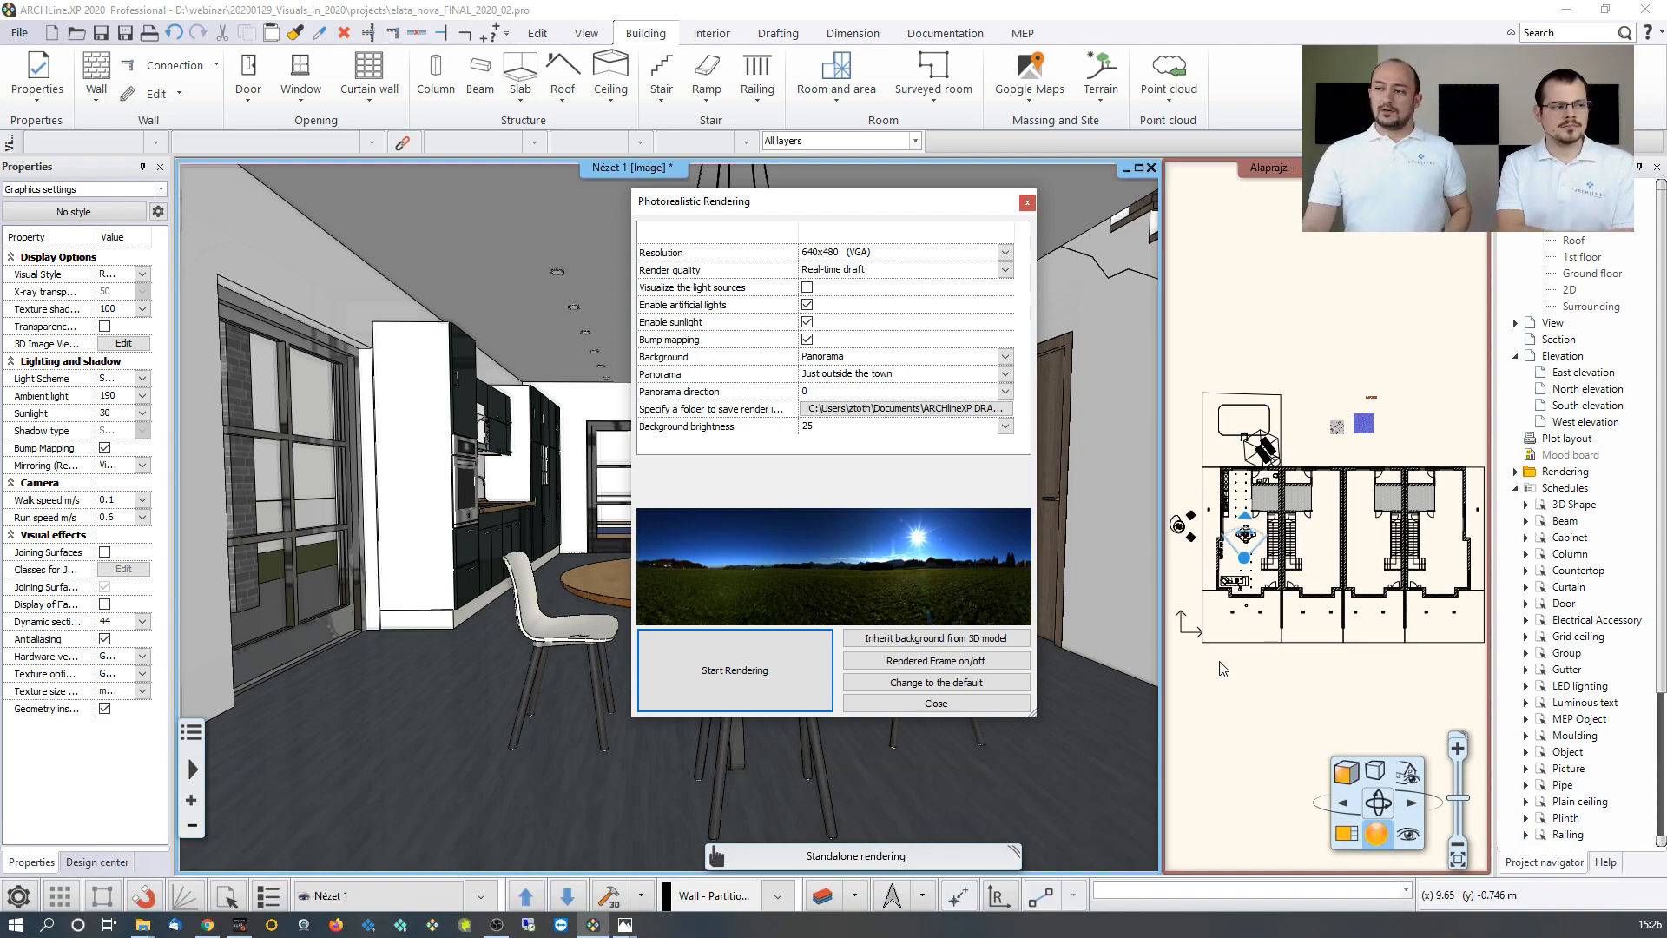
pyautogui.click(1005, 253)
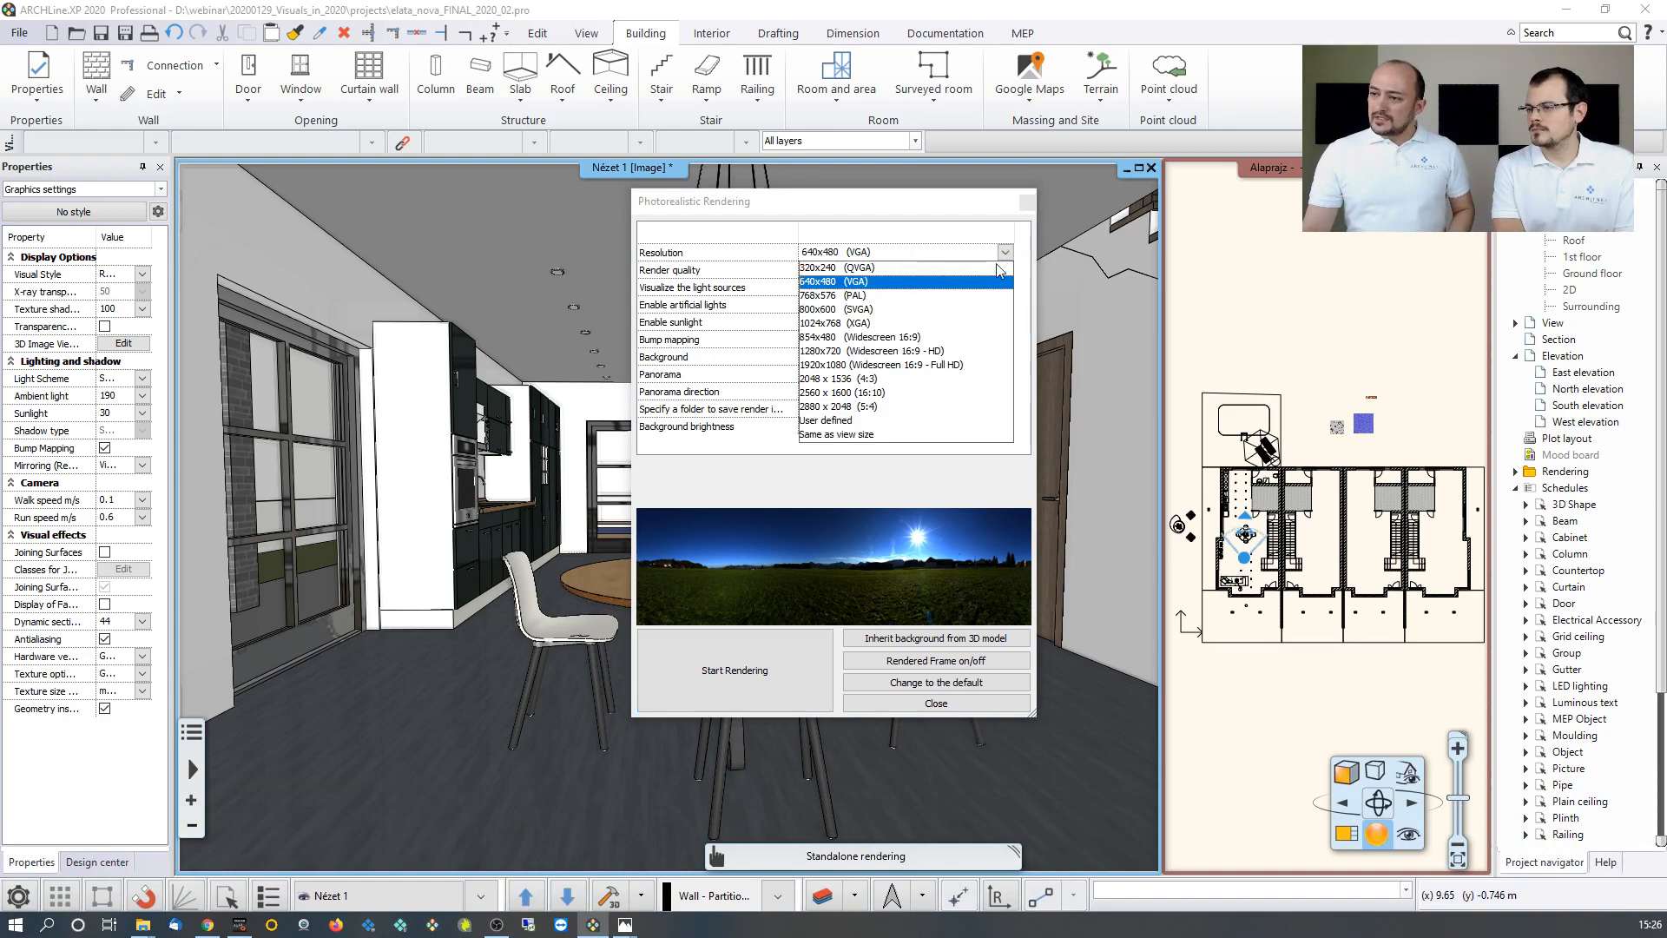
pyautogui.click(969, 310)
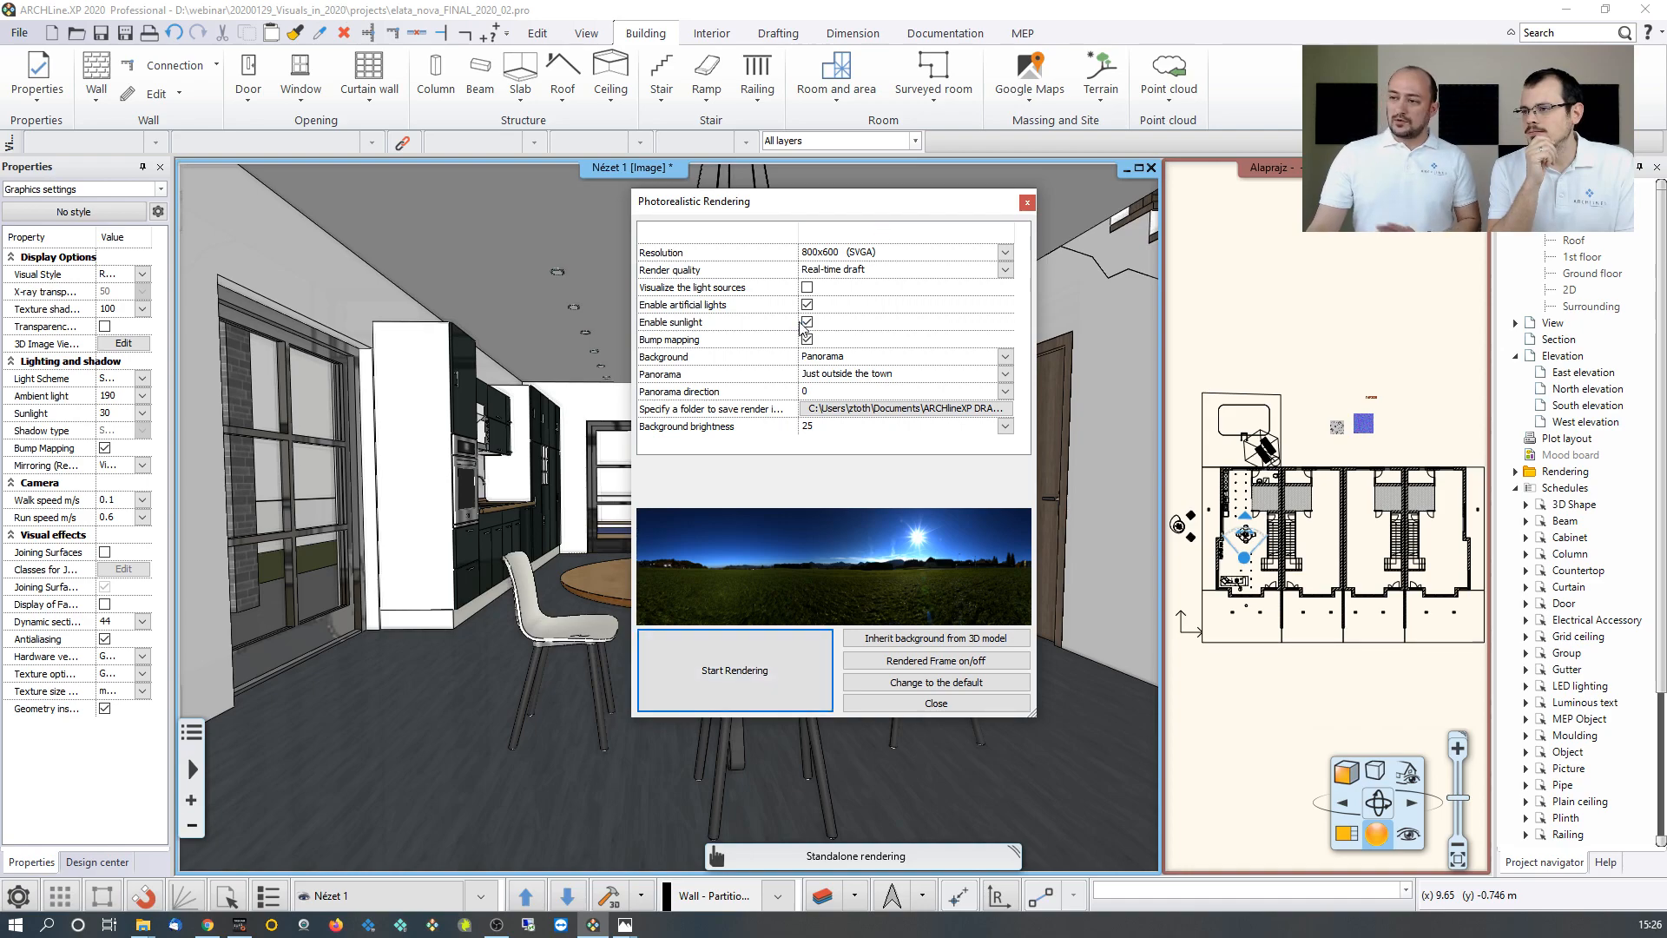
pyautogui.click(733, 672)
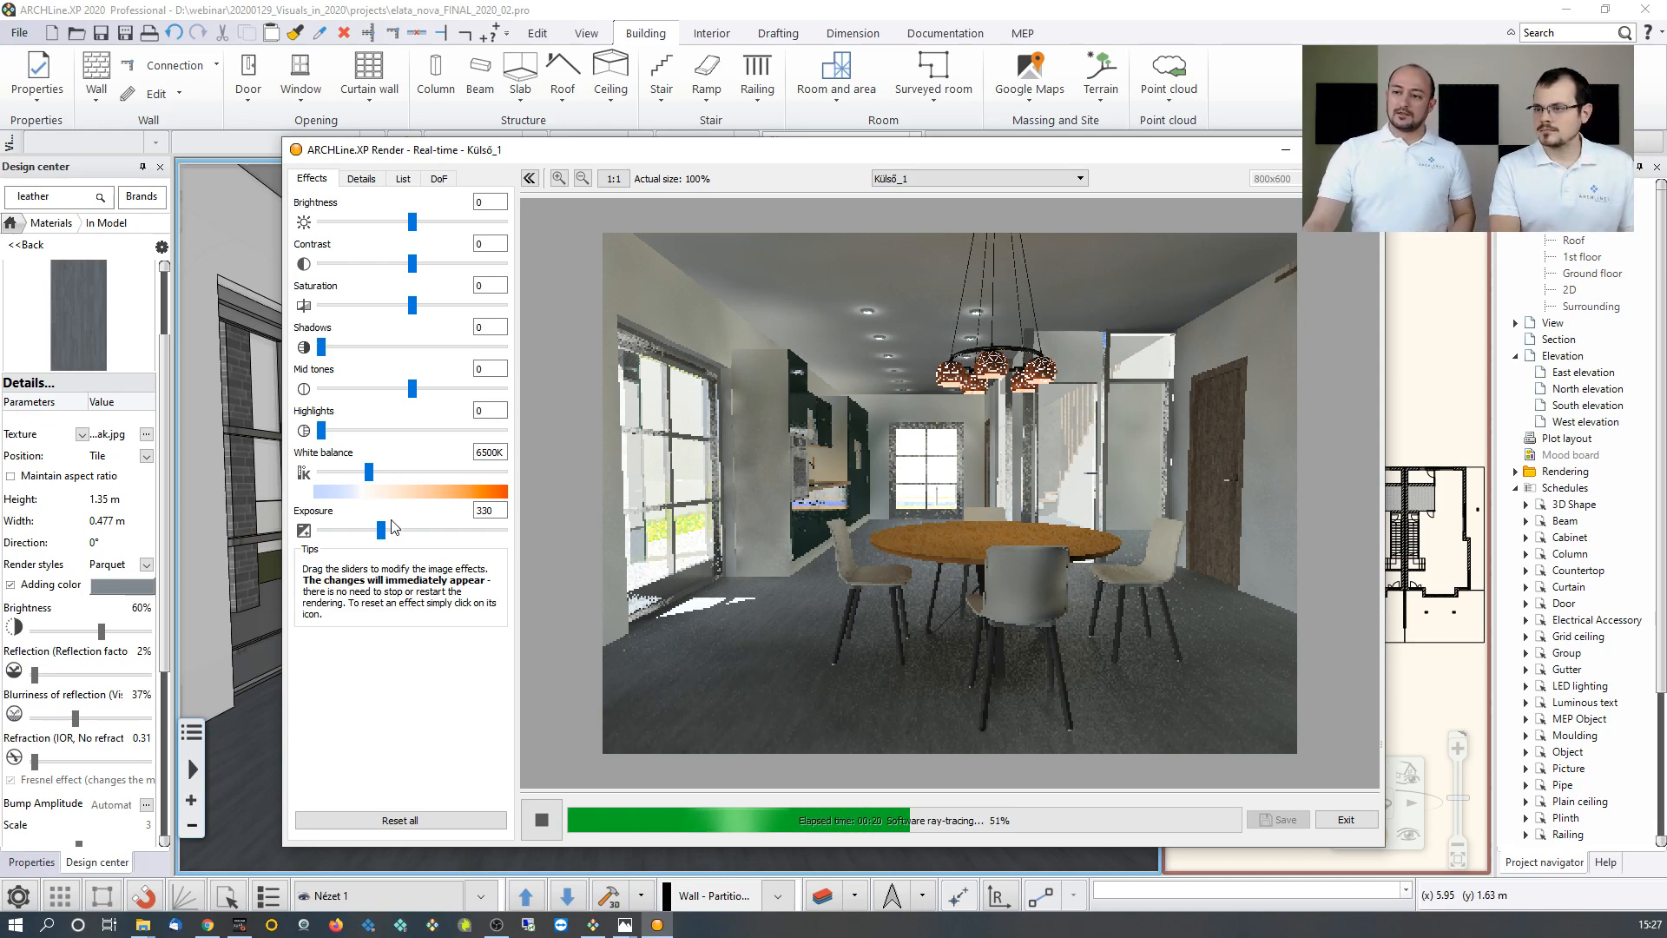
# Raise the render exposure to 416 and enable depth of field.
pyautogui.moveTo(380, 530); pyautogui.dragTo(400, 538)
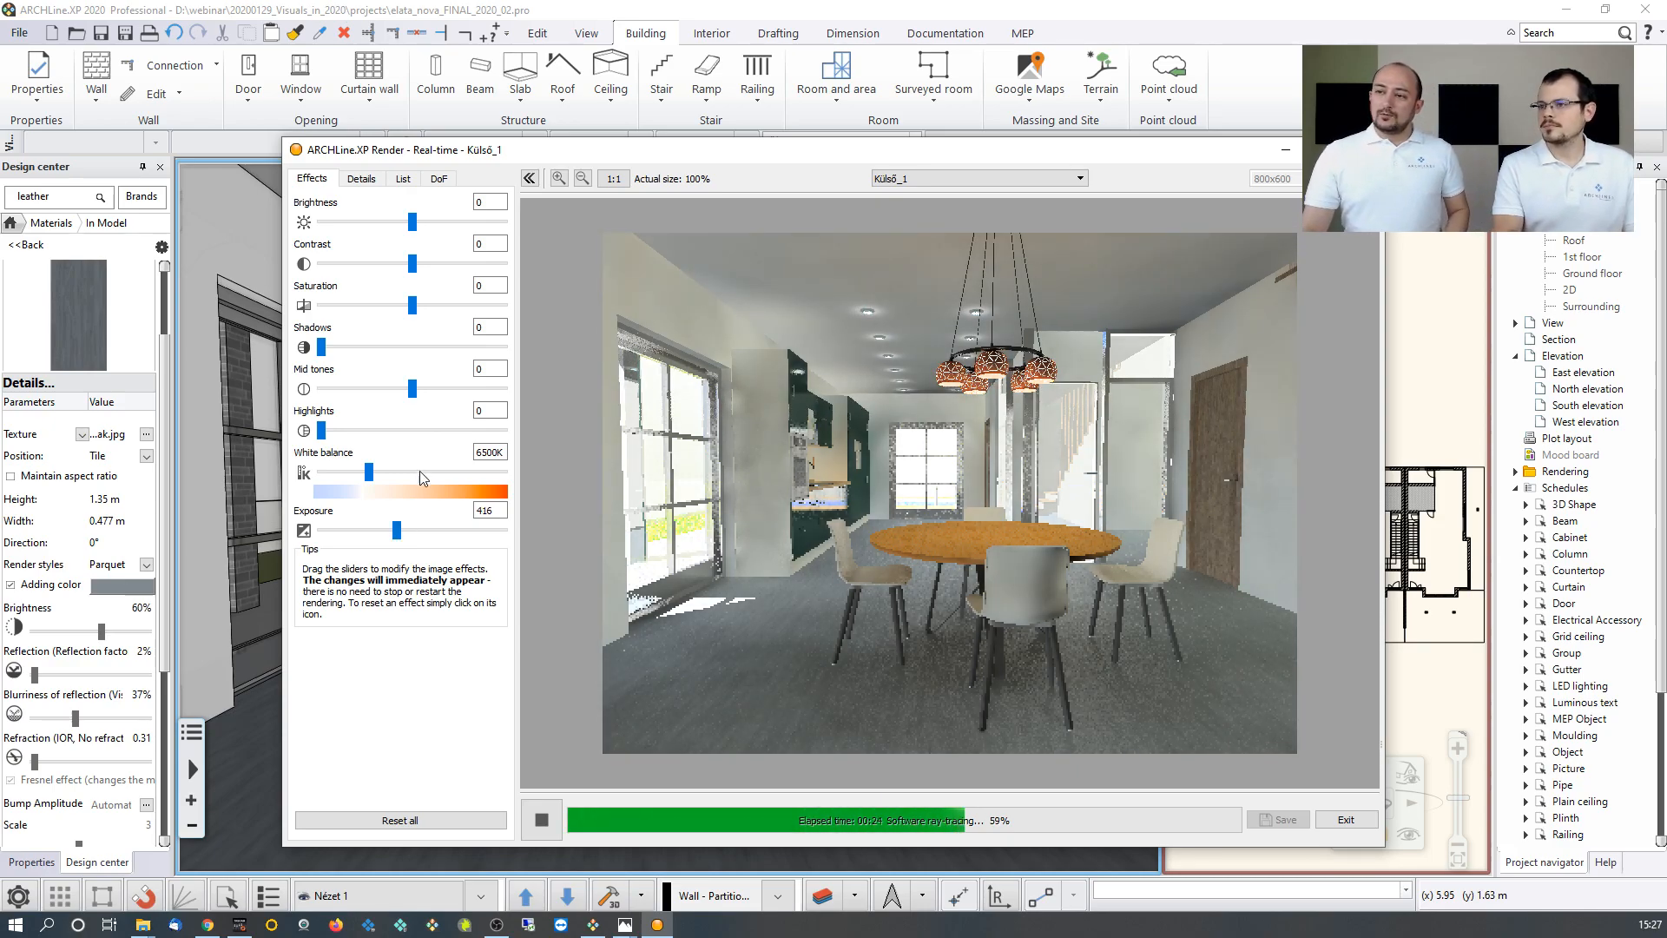
pyautogui.click(438, 179)
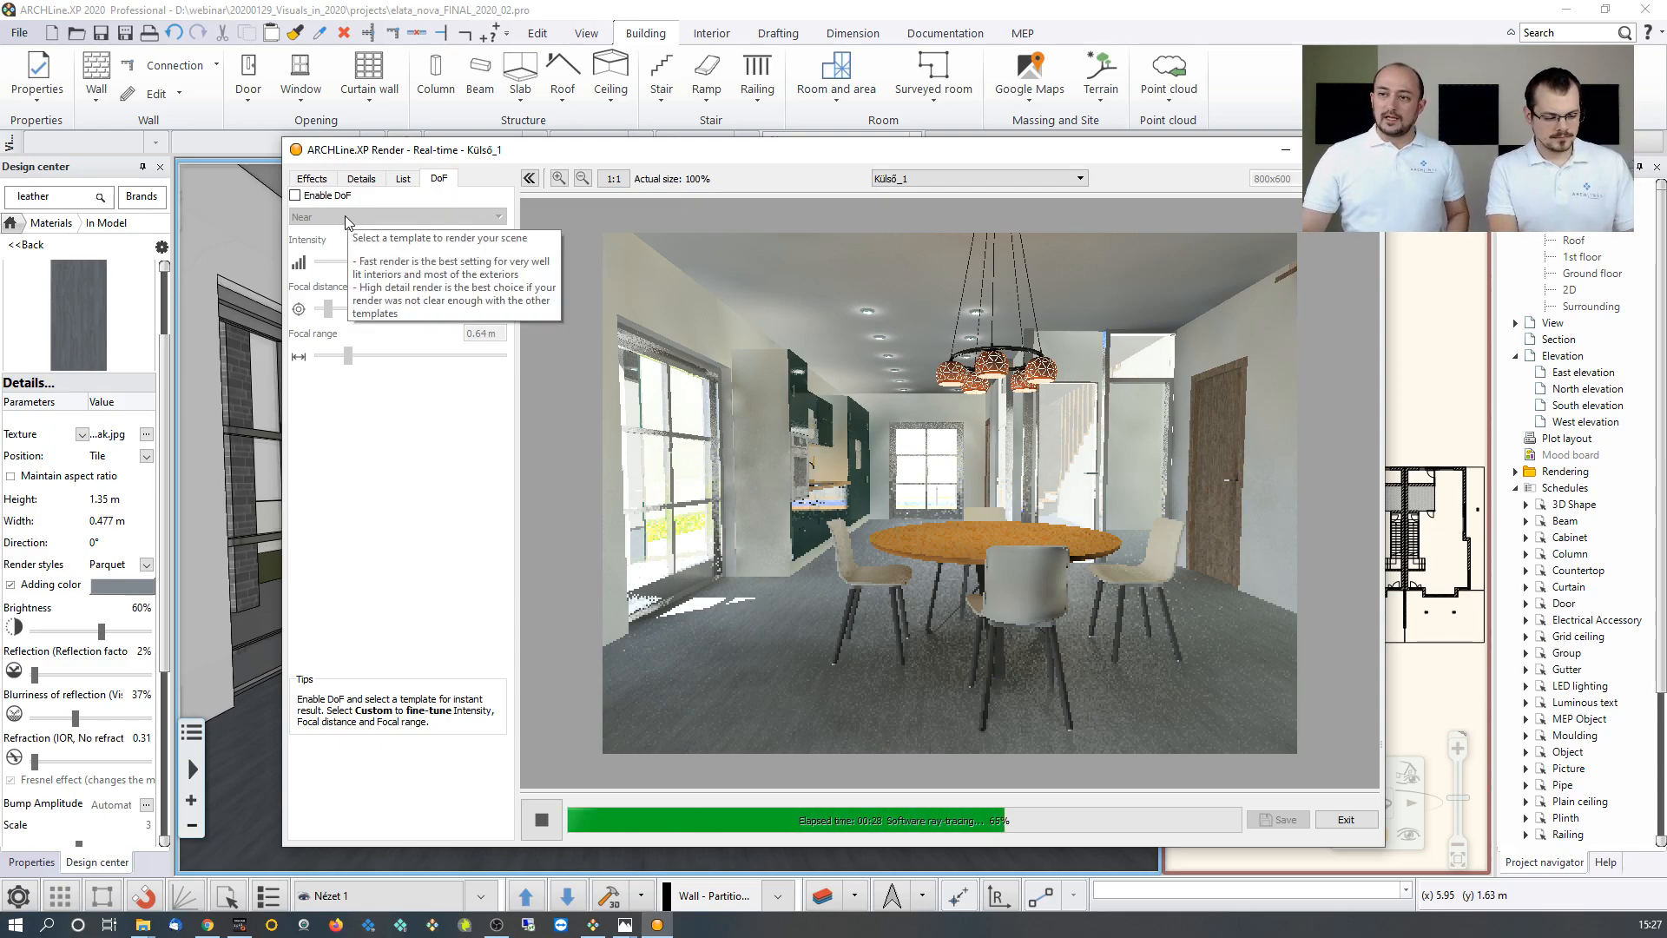
pyautogui.click(295, 196)
pyautogui.click(295, 196)
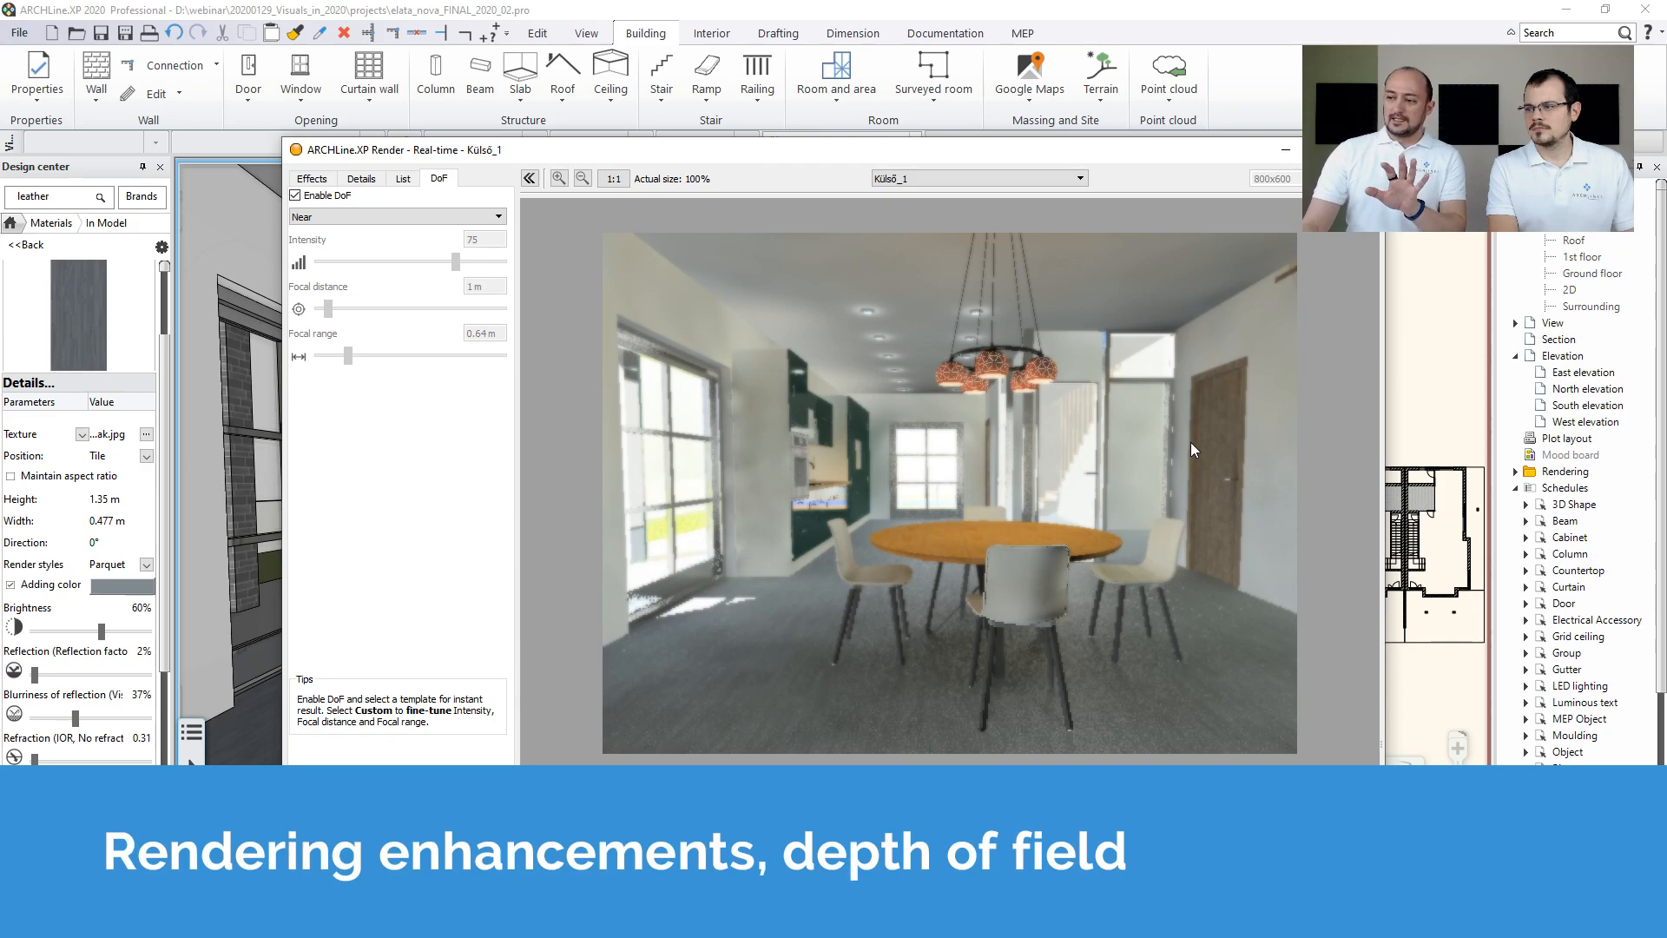
# Zoom the 3D view toward the dining table and choose the Far depth-of-field preset.
pyautogui.click(954, 15)
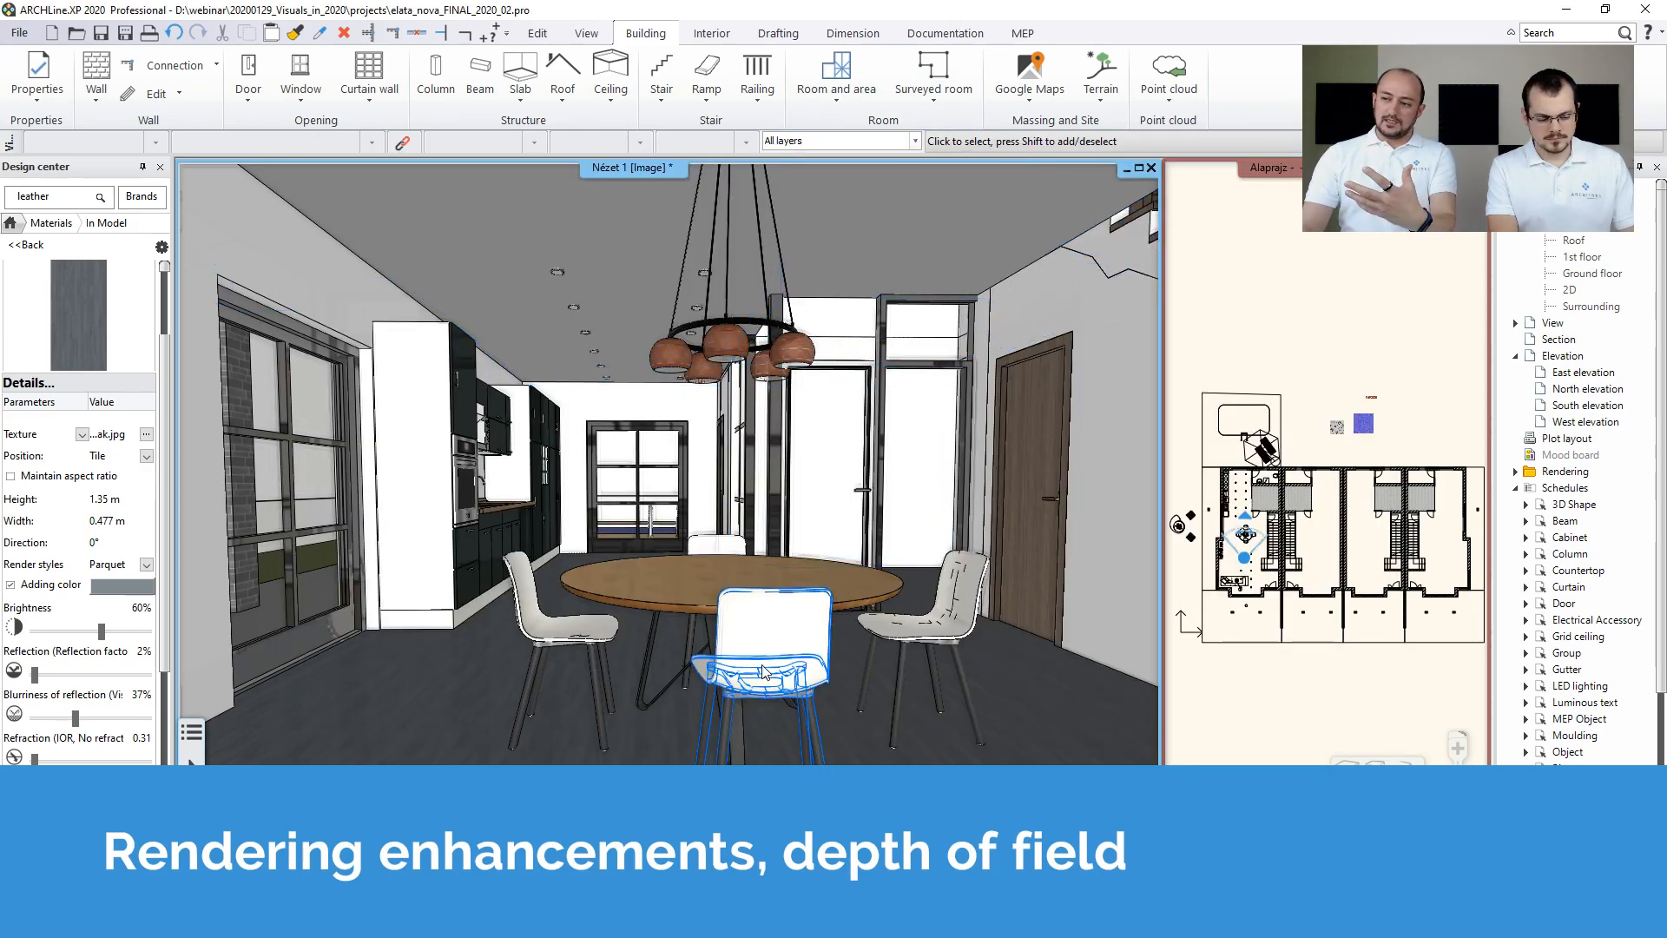
pyautogui.scroll(4, 764, 669)
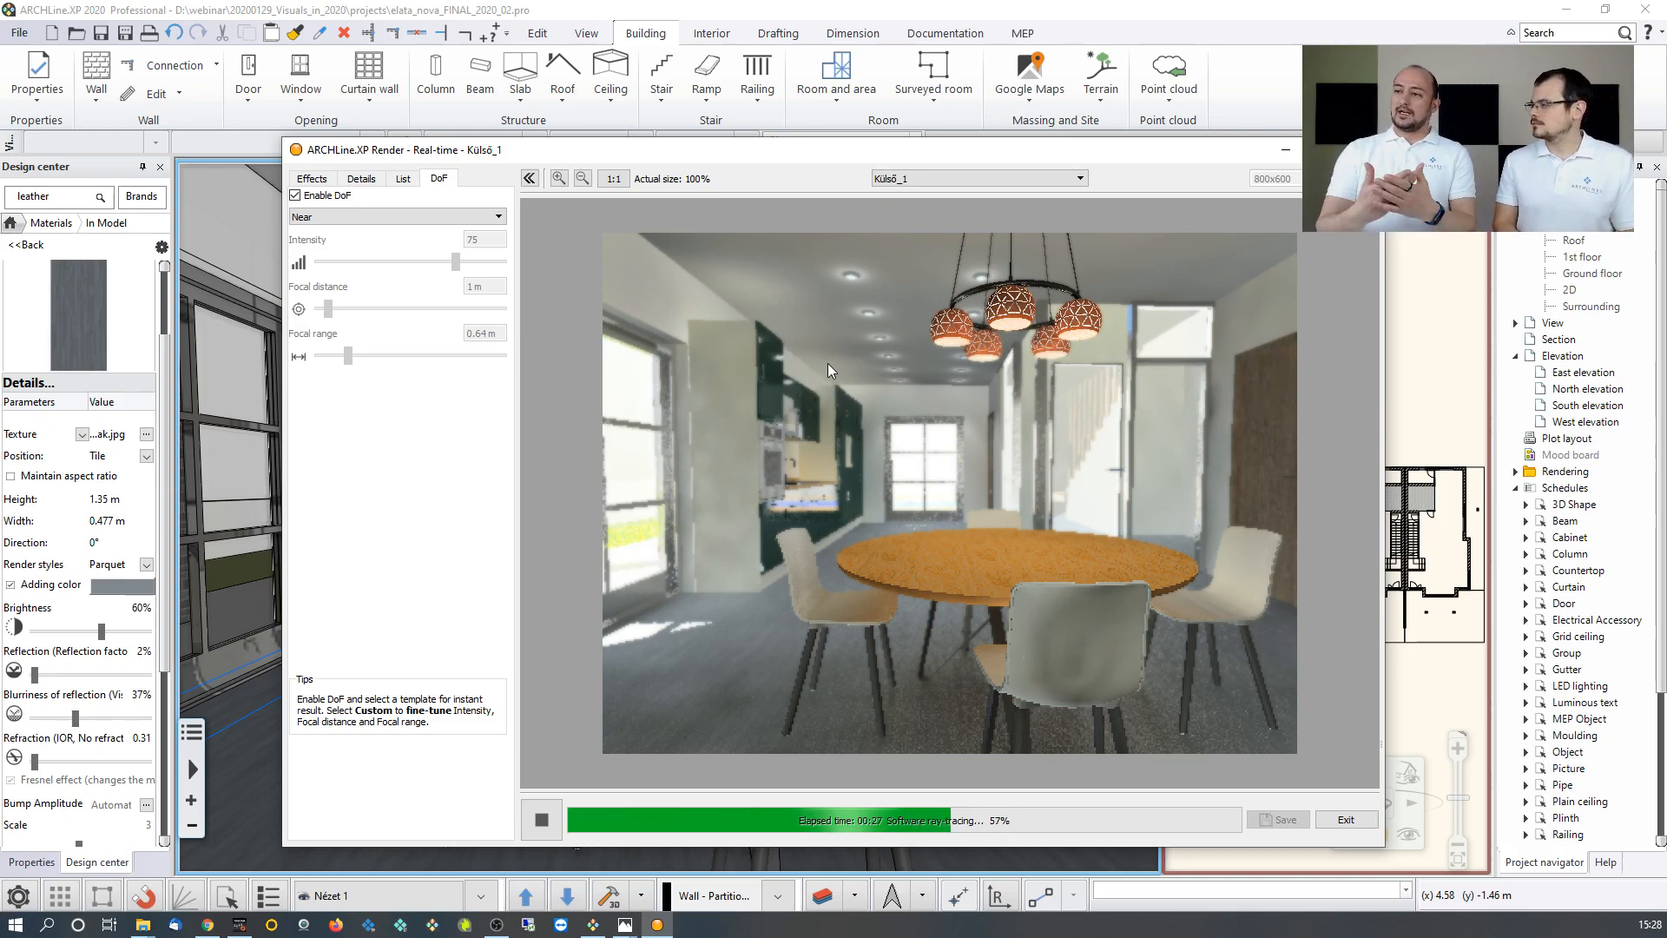
pyautogui.click(499, 216)
pyautogui.click(348, 245)
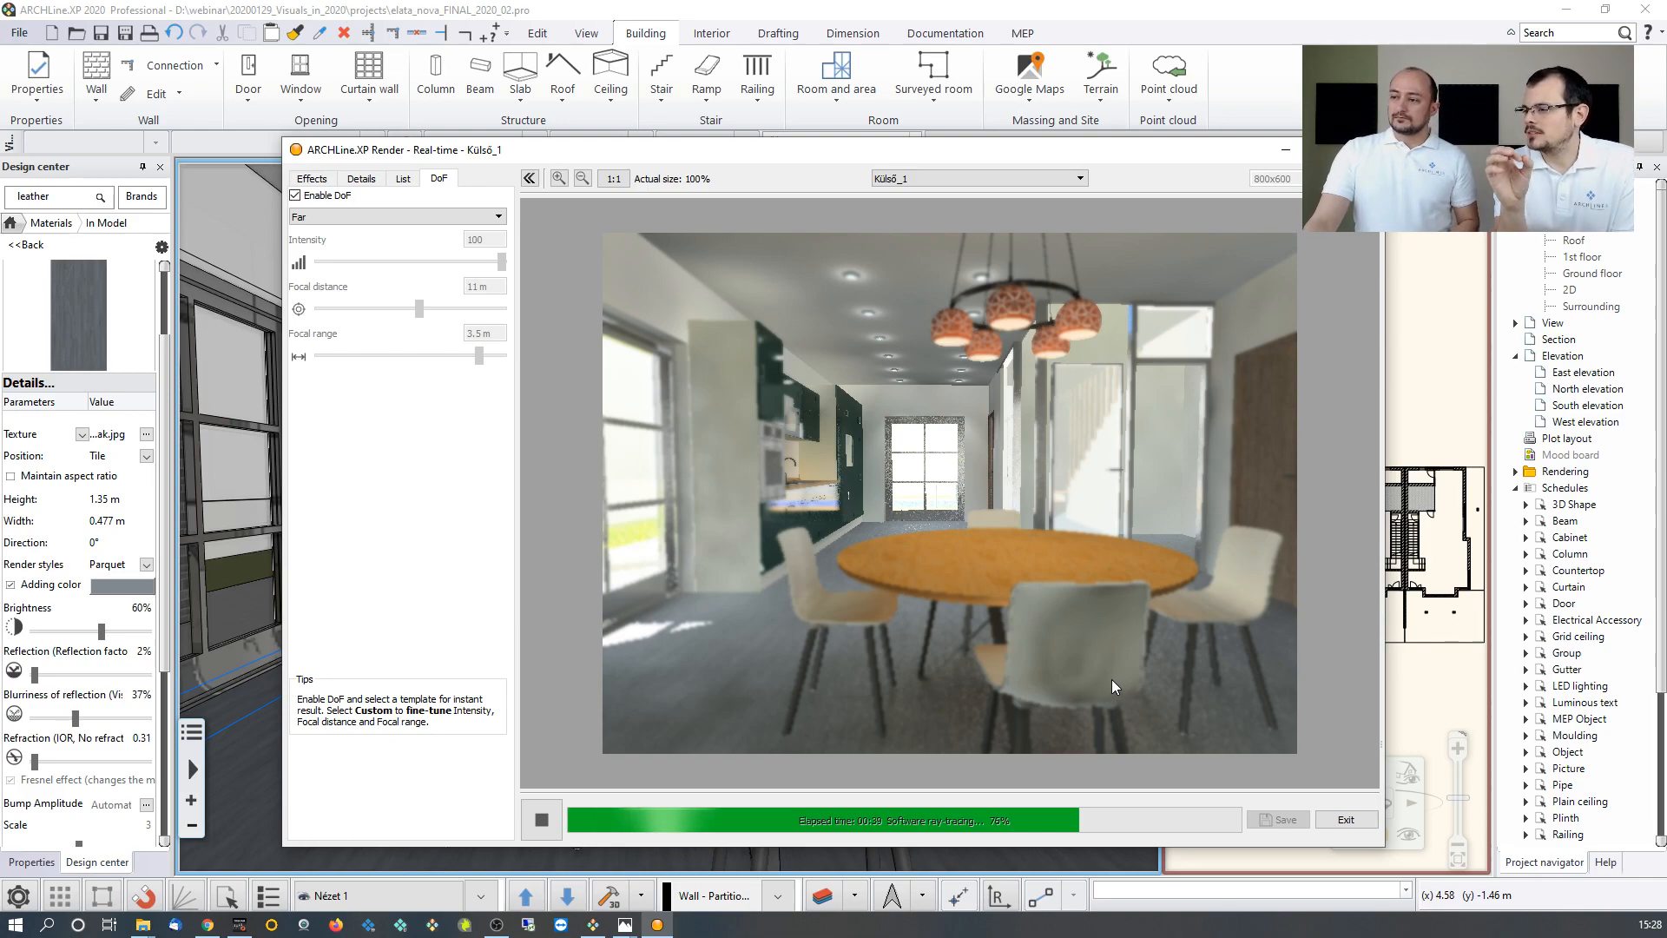
# Switch depth of field to Custom, bringing focal distance nearer and intensity down to 93.
pyautogui.click(425, 226)
pyautogui.click(411, 258)
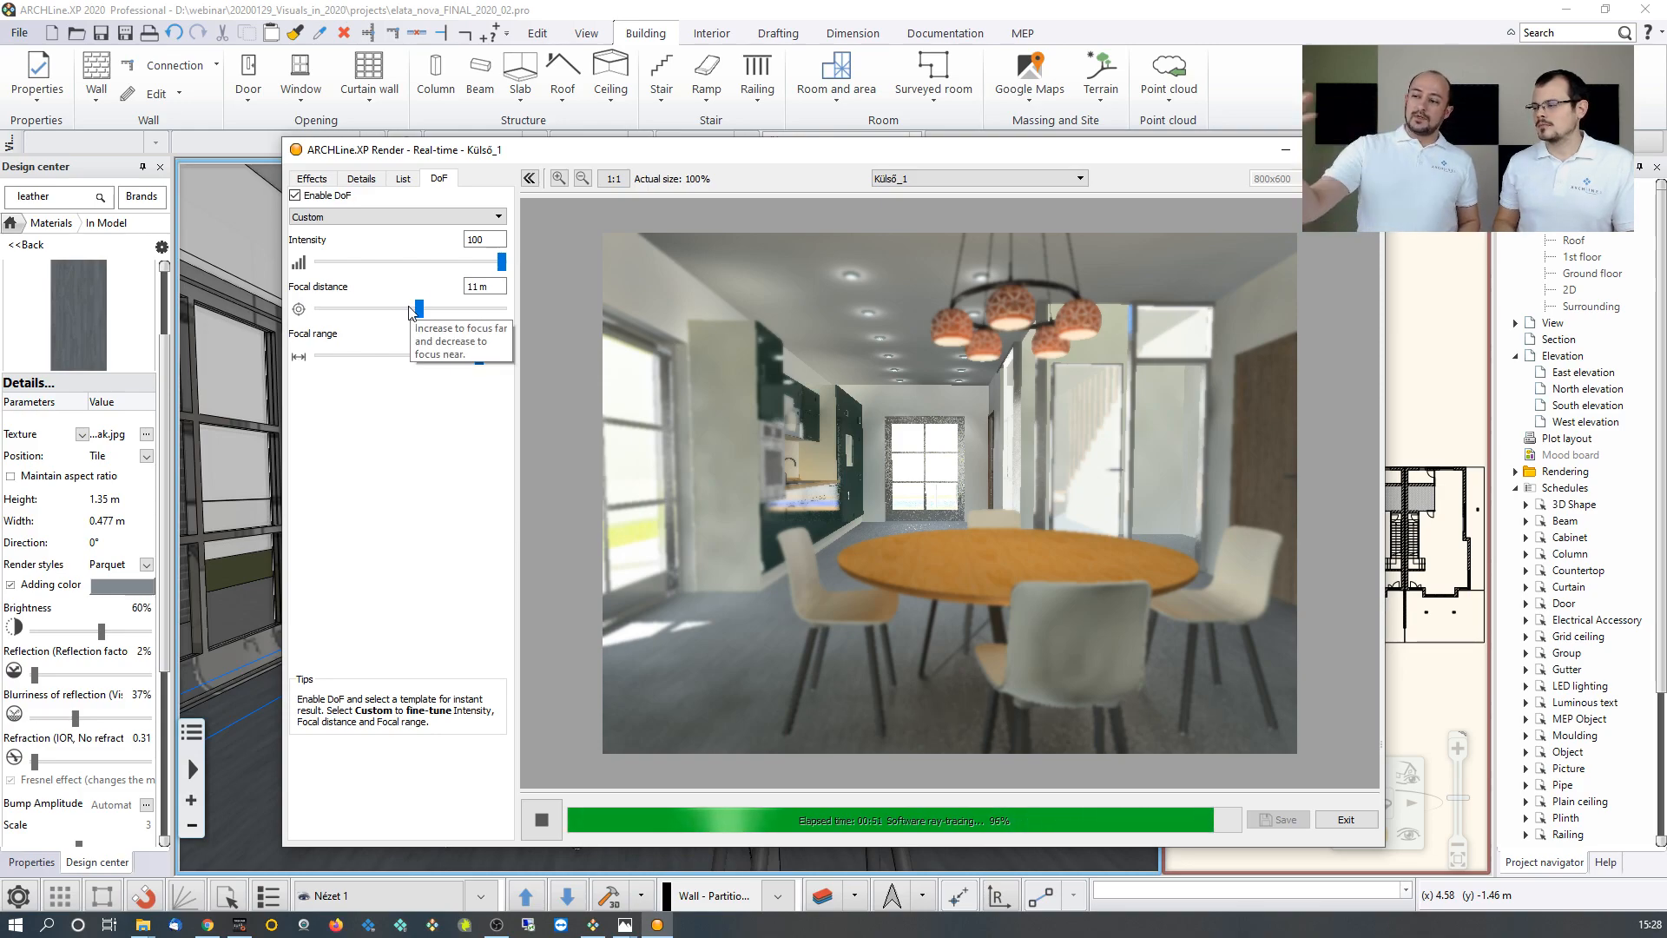
pyautogui.moveTo(420, 309); pyautogui.dragTo(472, 311)
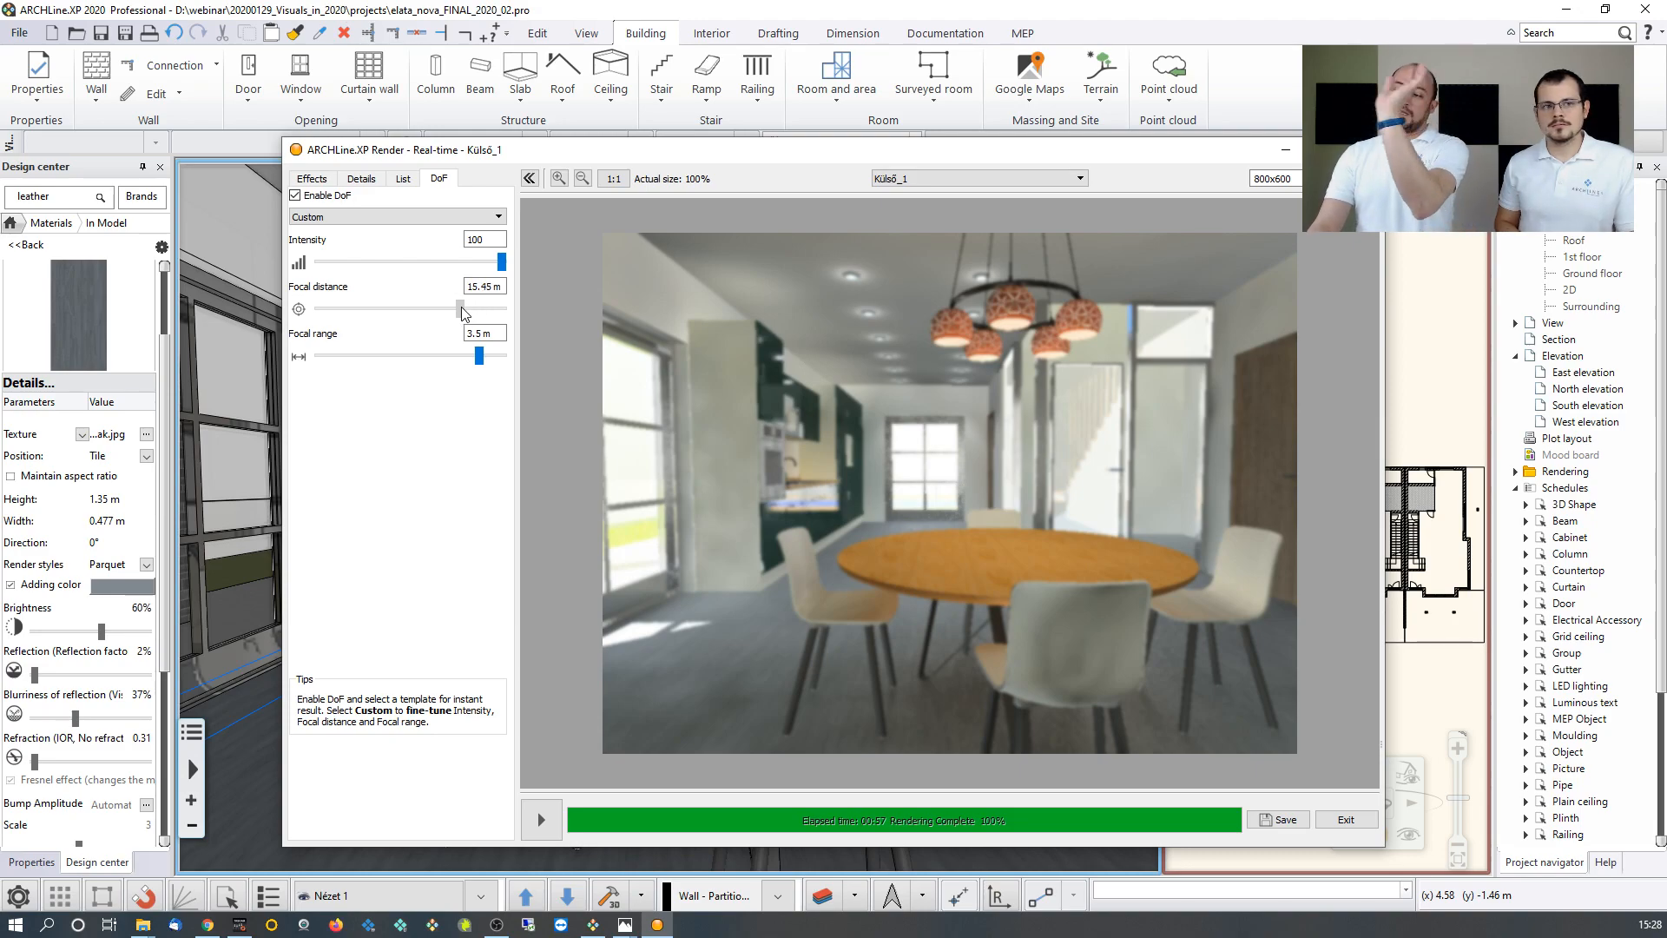
pyautogui.moveTo(412, 316); pyautogui.dragTo(365, 316)
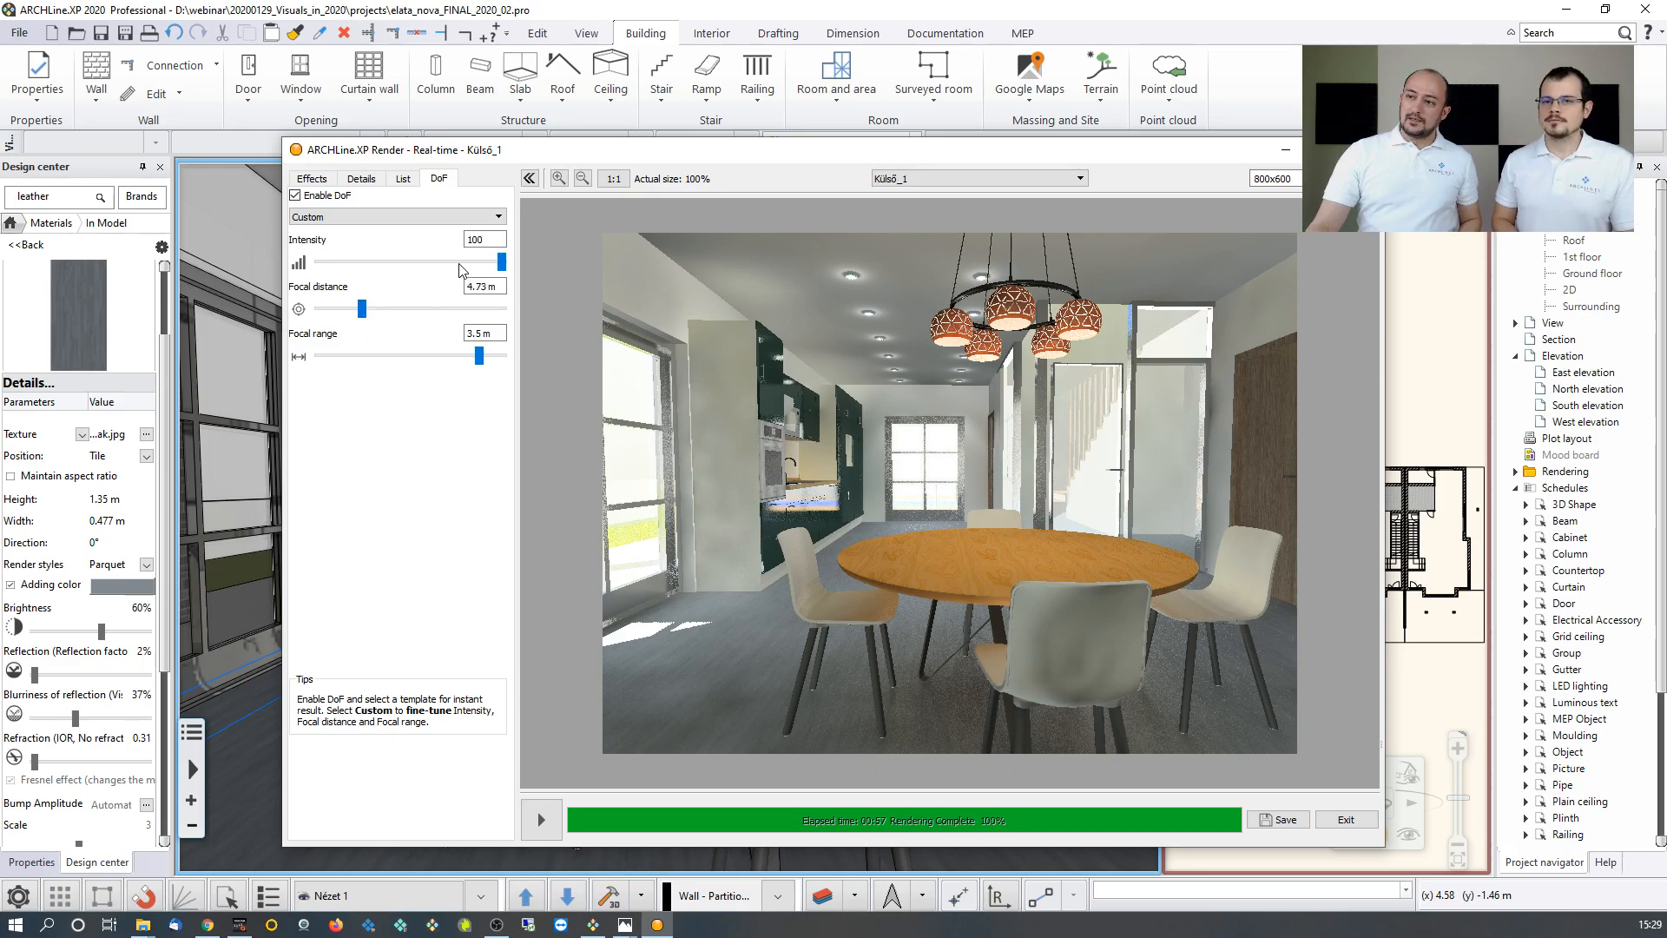
pyautogui.moveTo(502, 263)
pyautogui.mouseDown()
pyautogui.moveTo(453, 263)
pyautogui.moveTo(490, 263)
pyautogui.mouseUp()
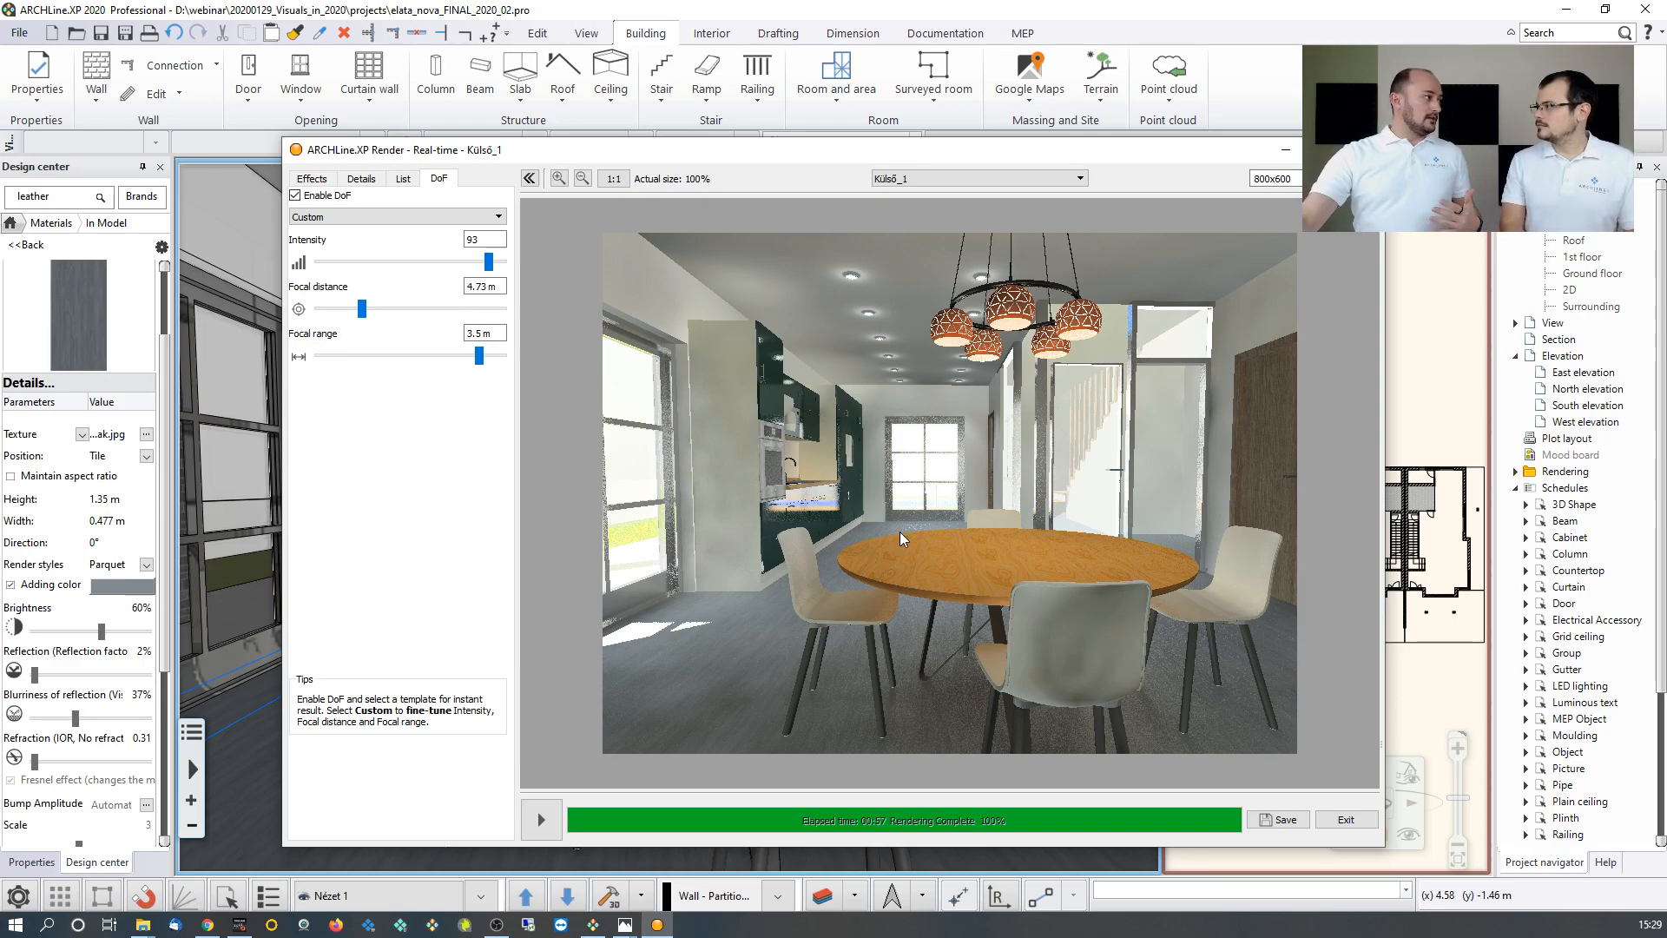
# Narrow the focal range to 1.23 m, focus at 1.99 m, and exit the render window.
pyautogui.moveTo(480, 356); pyautogui.dragTo(376, 373)
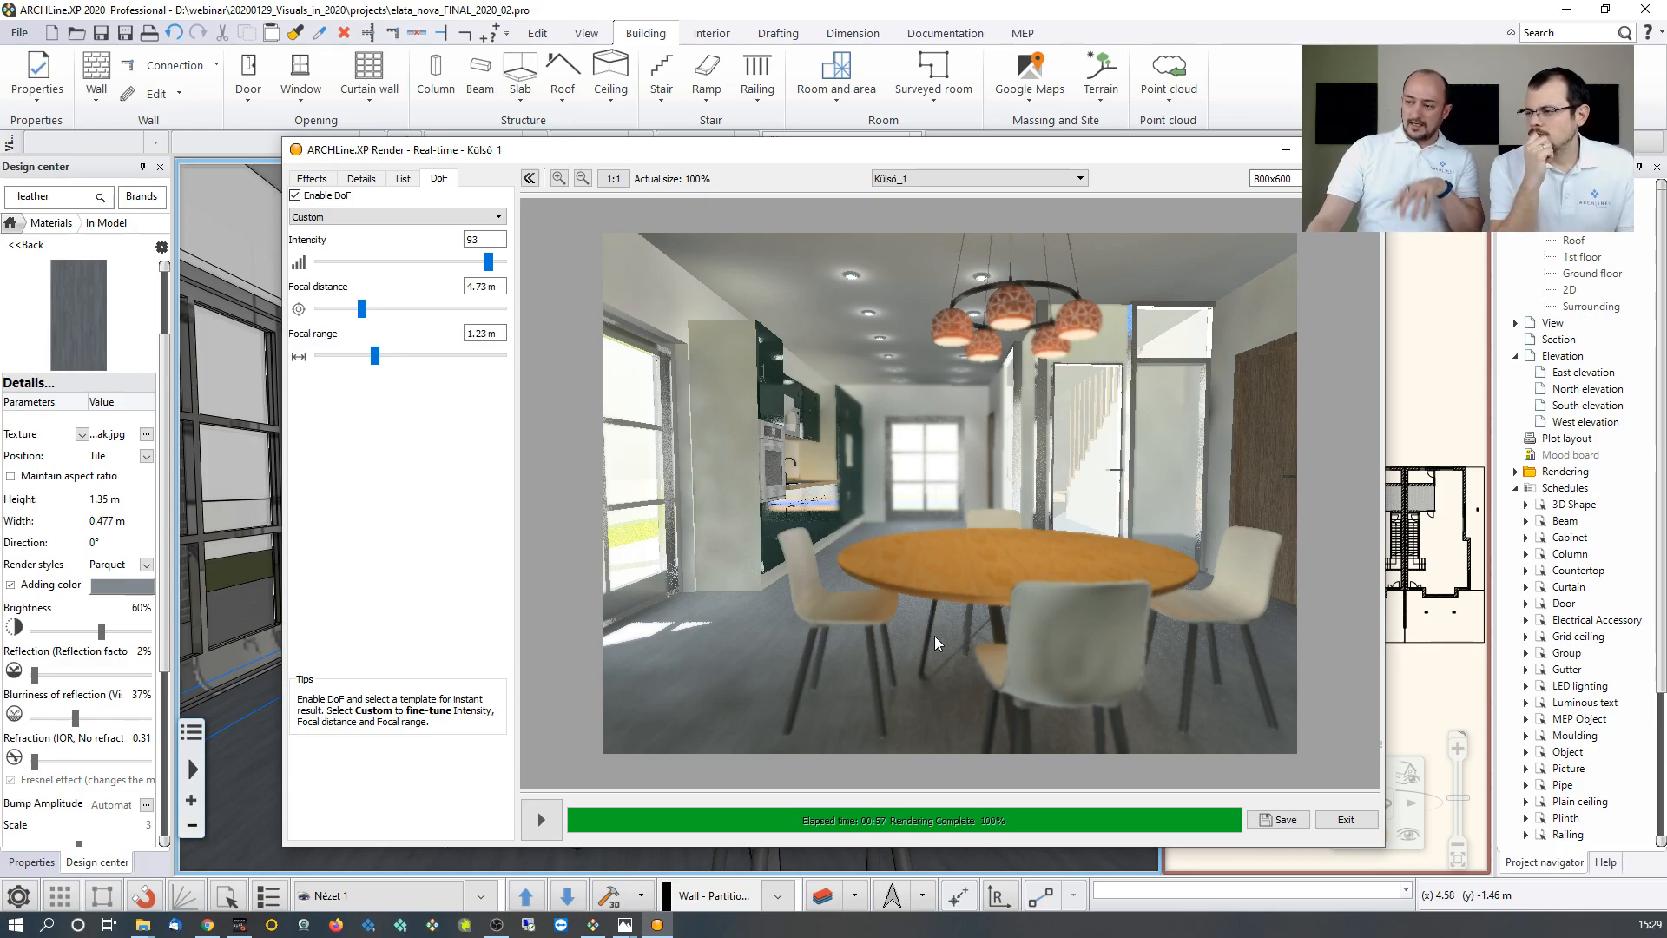
pyautogui.moveTo(363, 310); pyautogui.dragTo(336, 316)
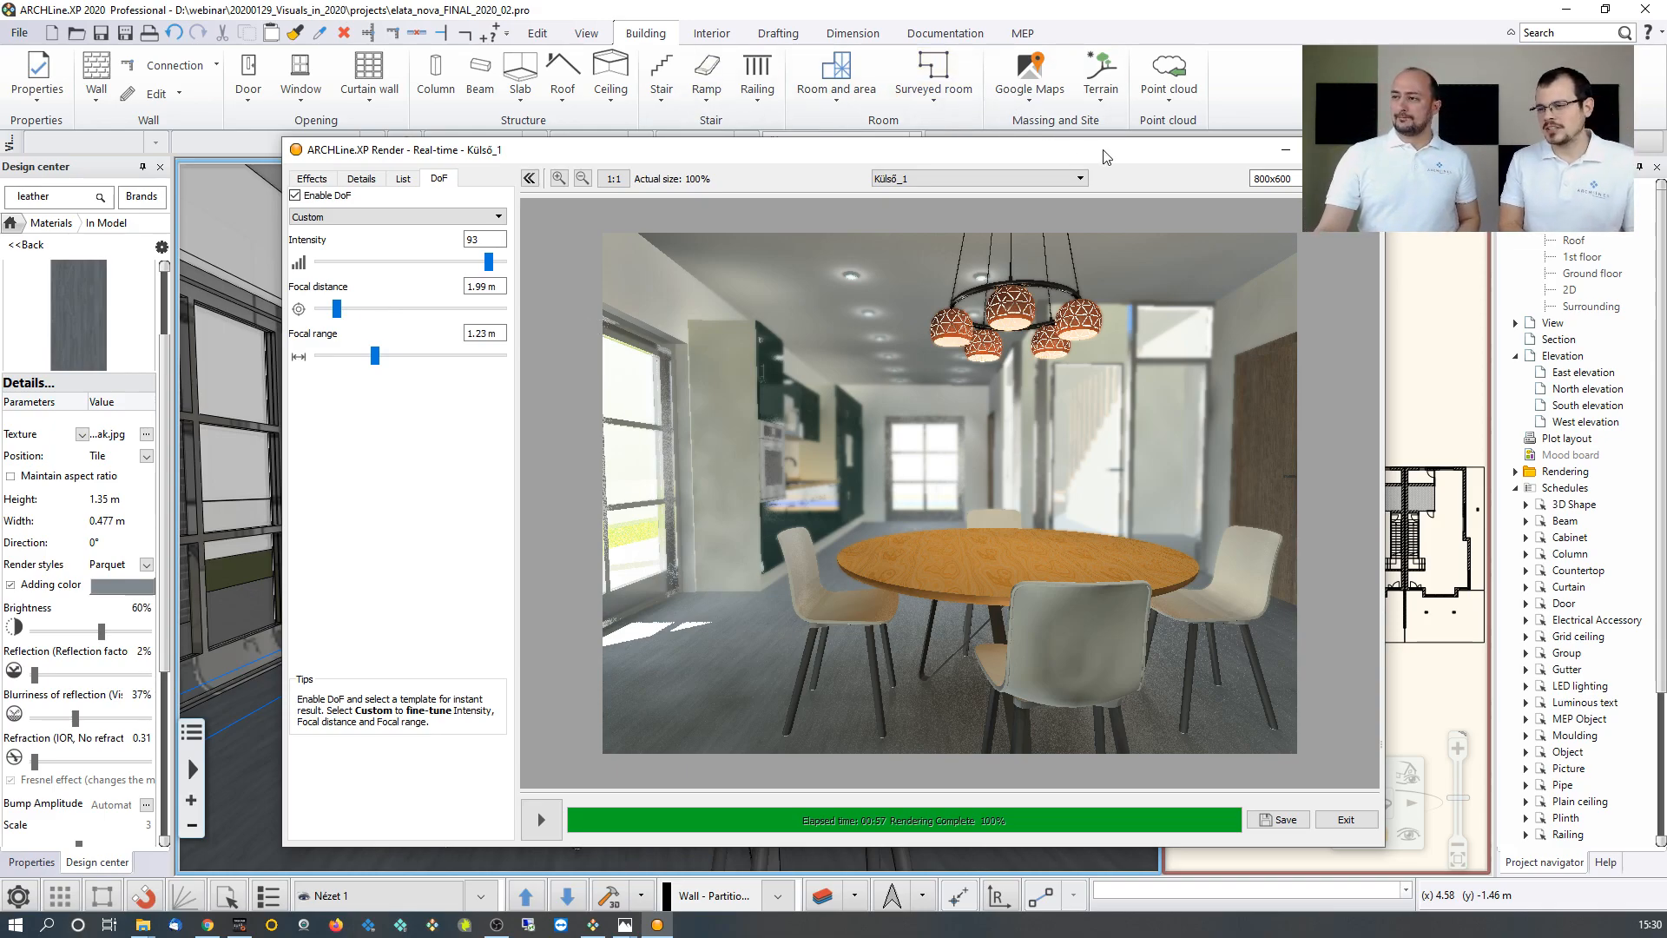
pyautogui.click(1364, 150)
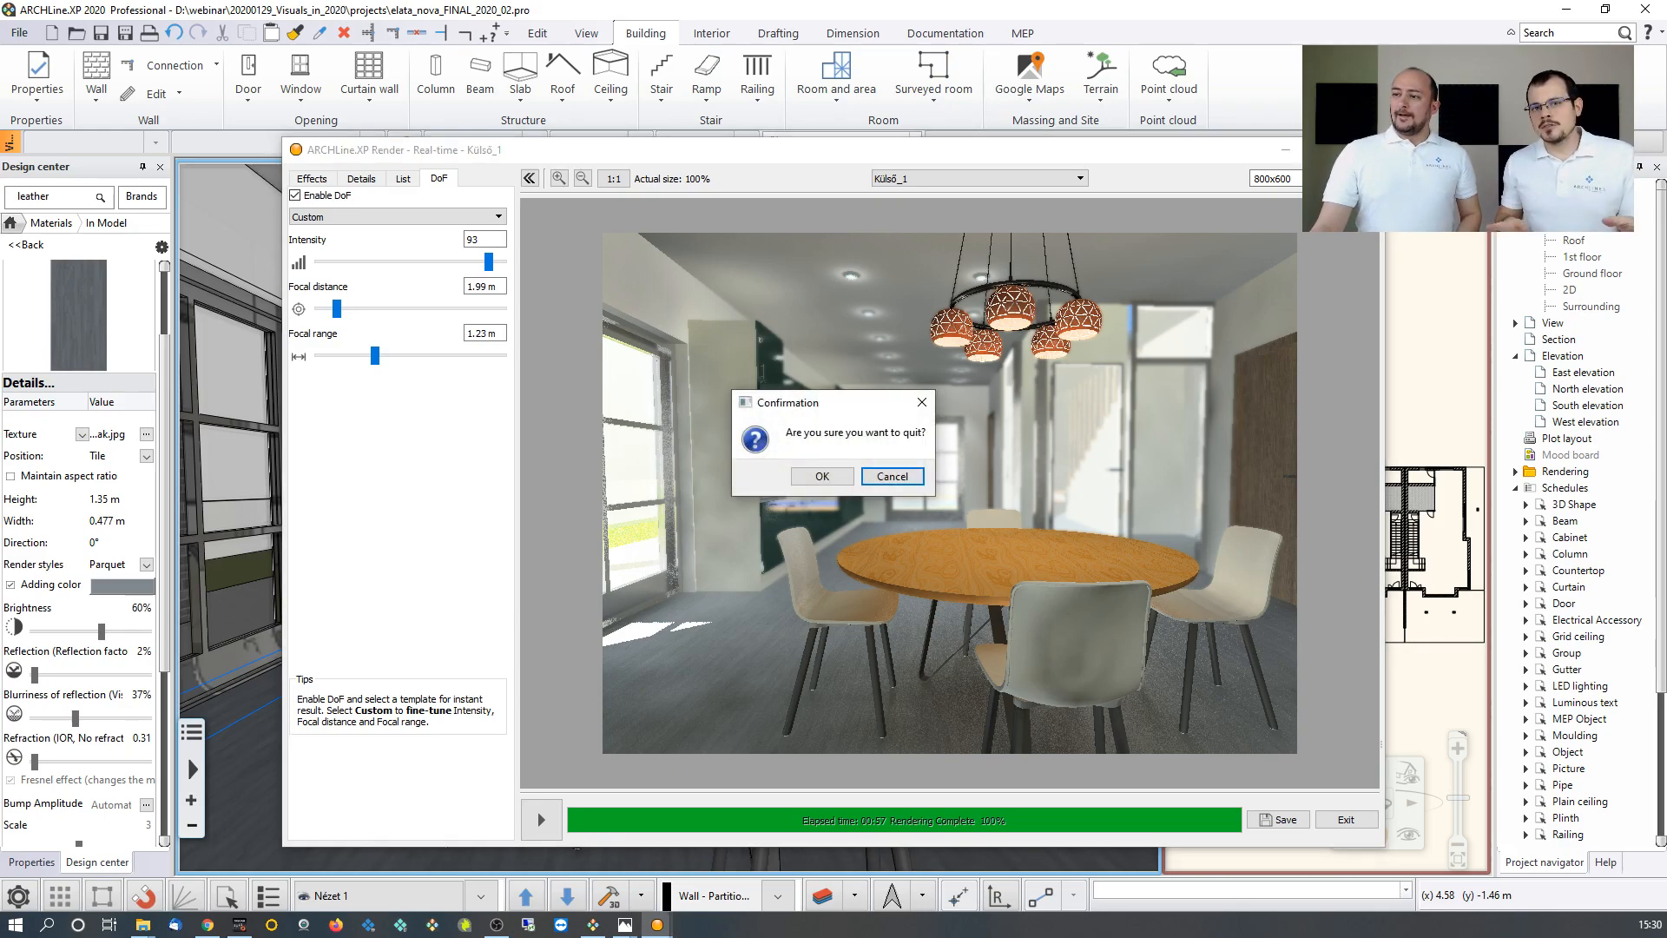
pyautogui.click(840, 475)
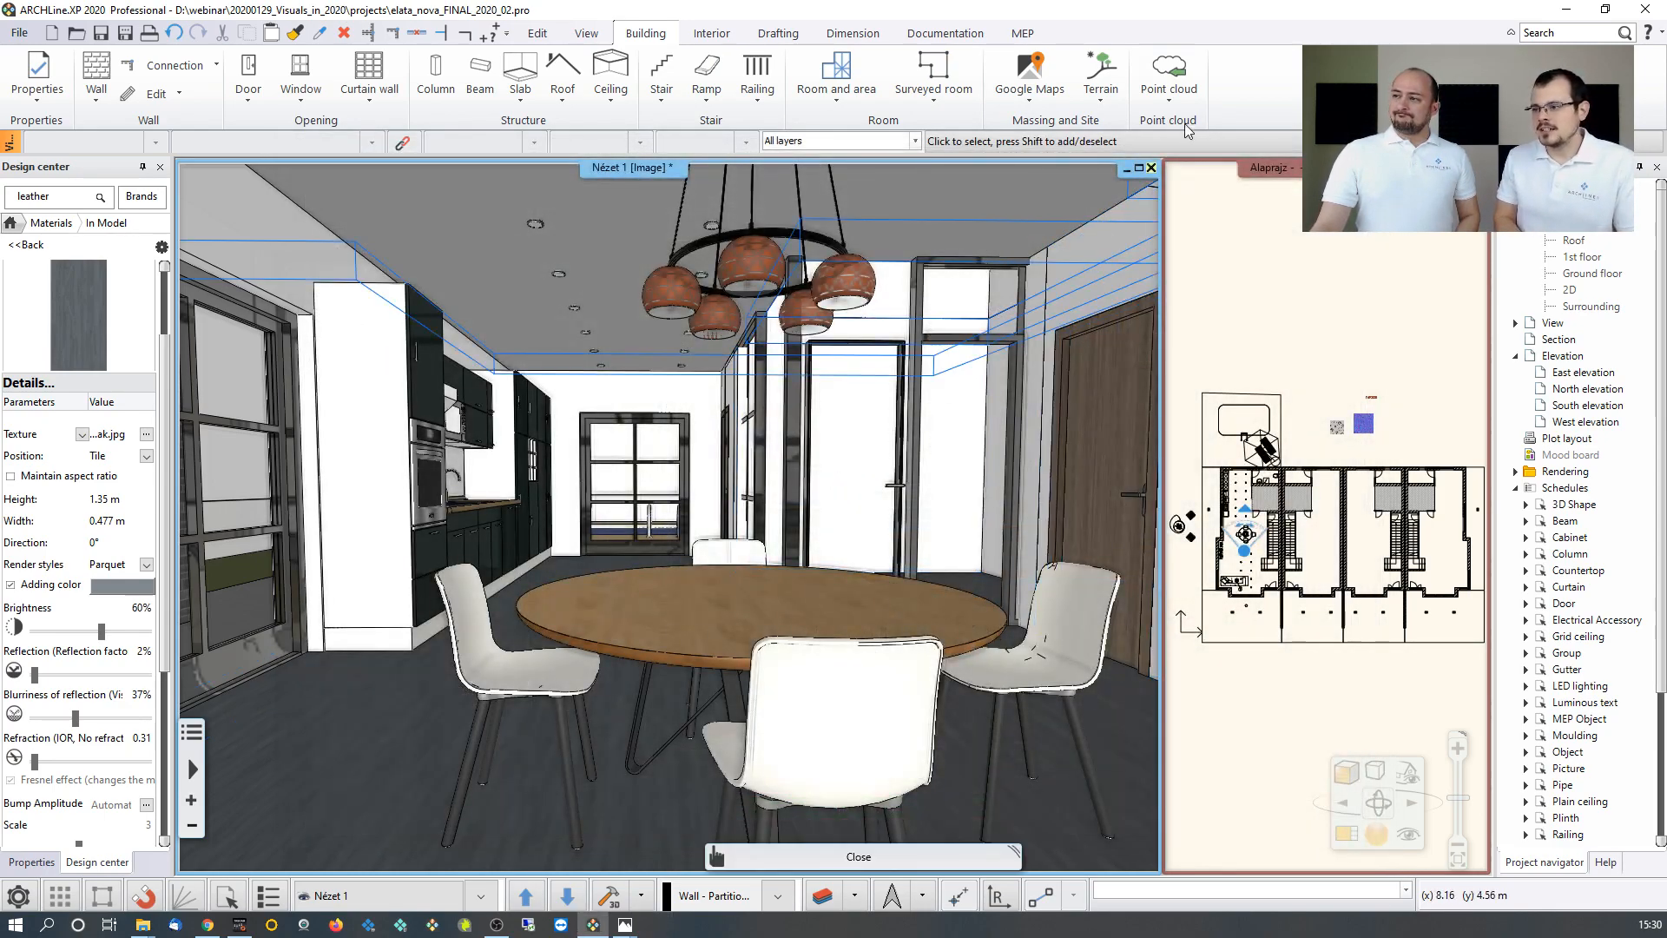
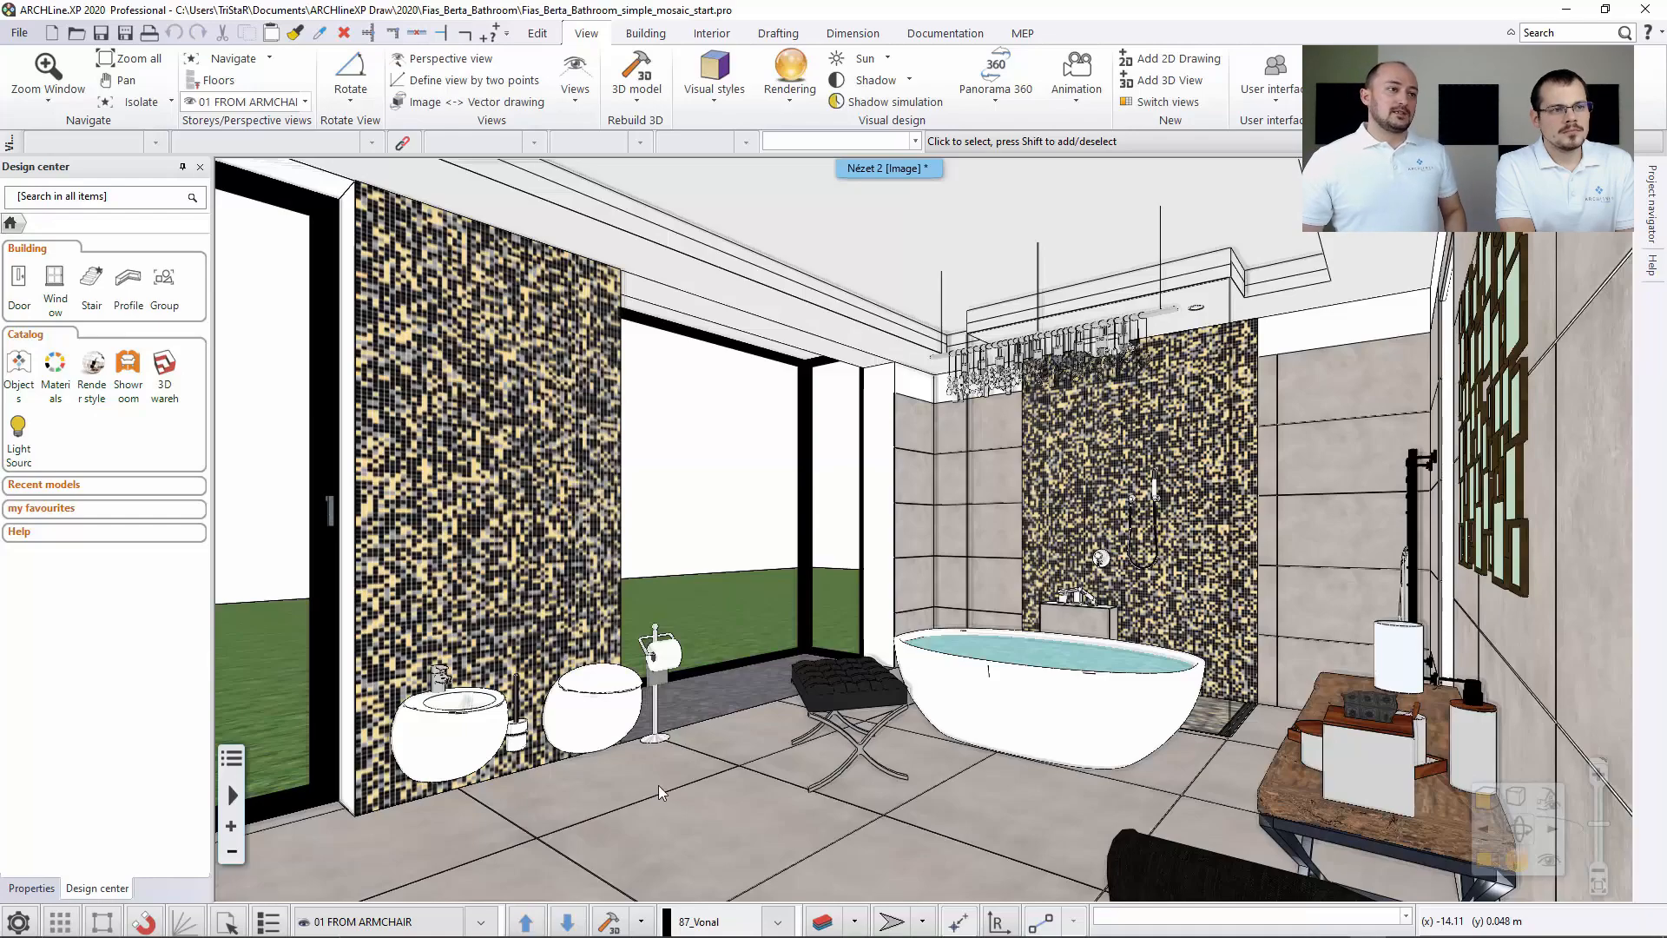
# Apply the Ceiling render style to the bathroom ceiling.
pyautogui.click(93, 380)
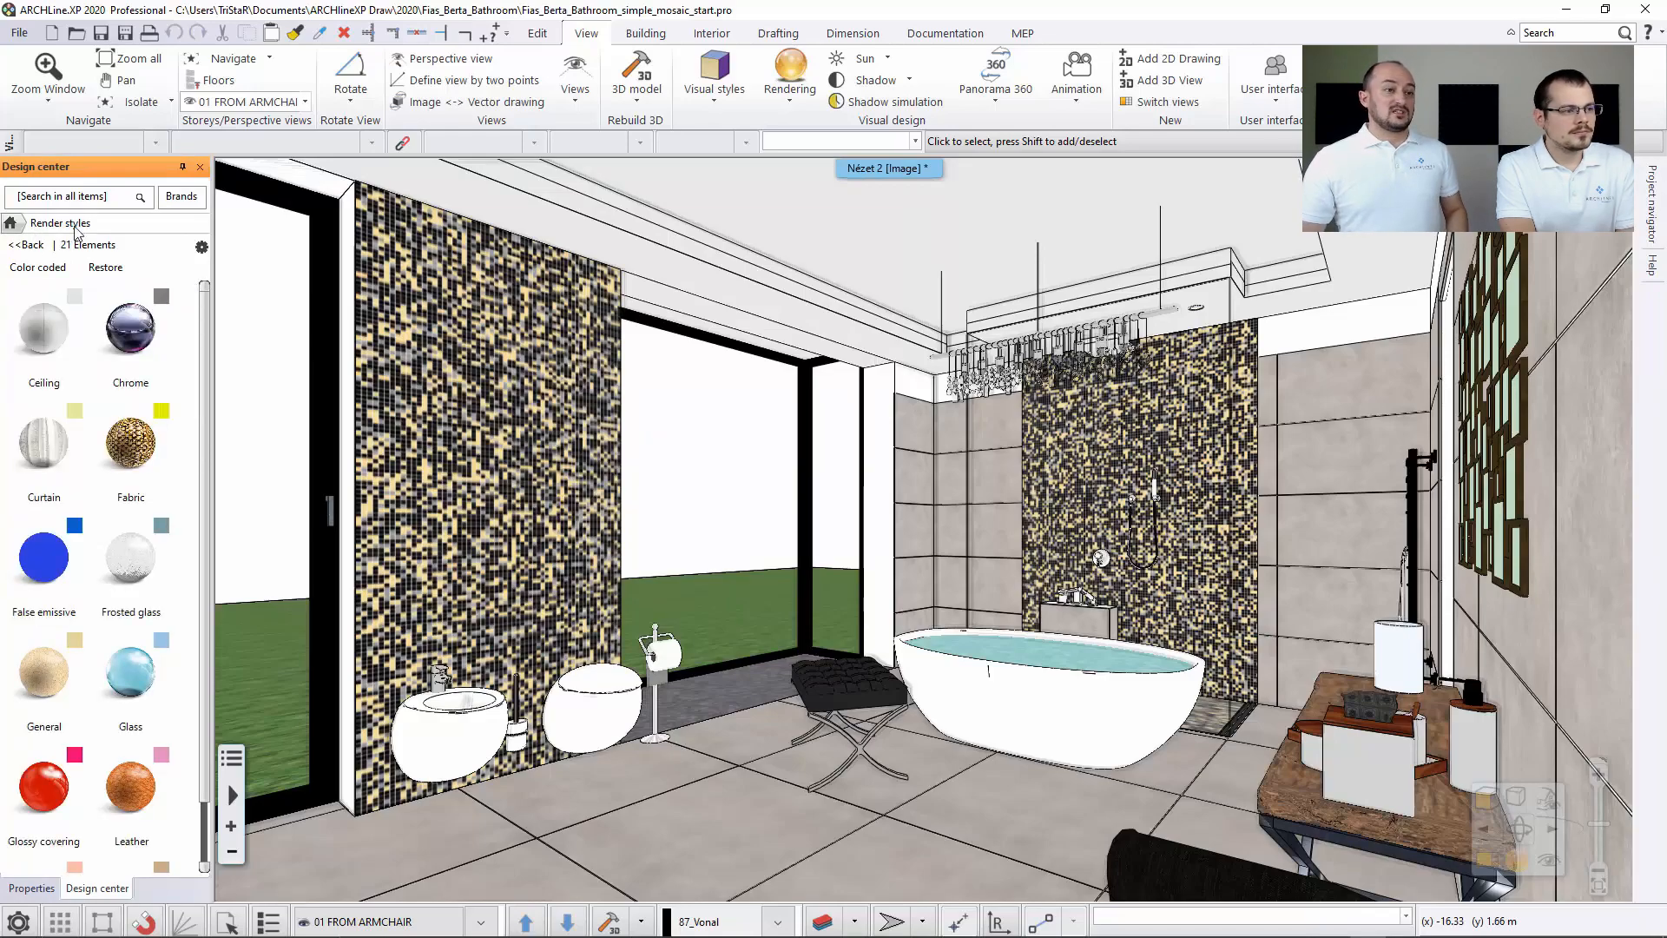
pyautogui.moveTo(108, 376)
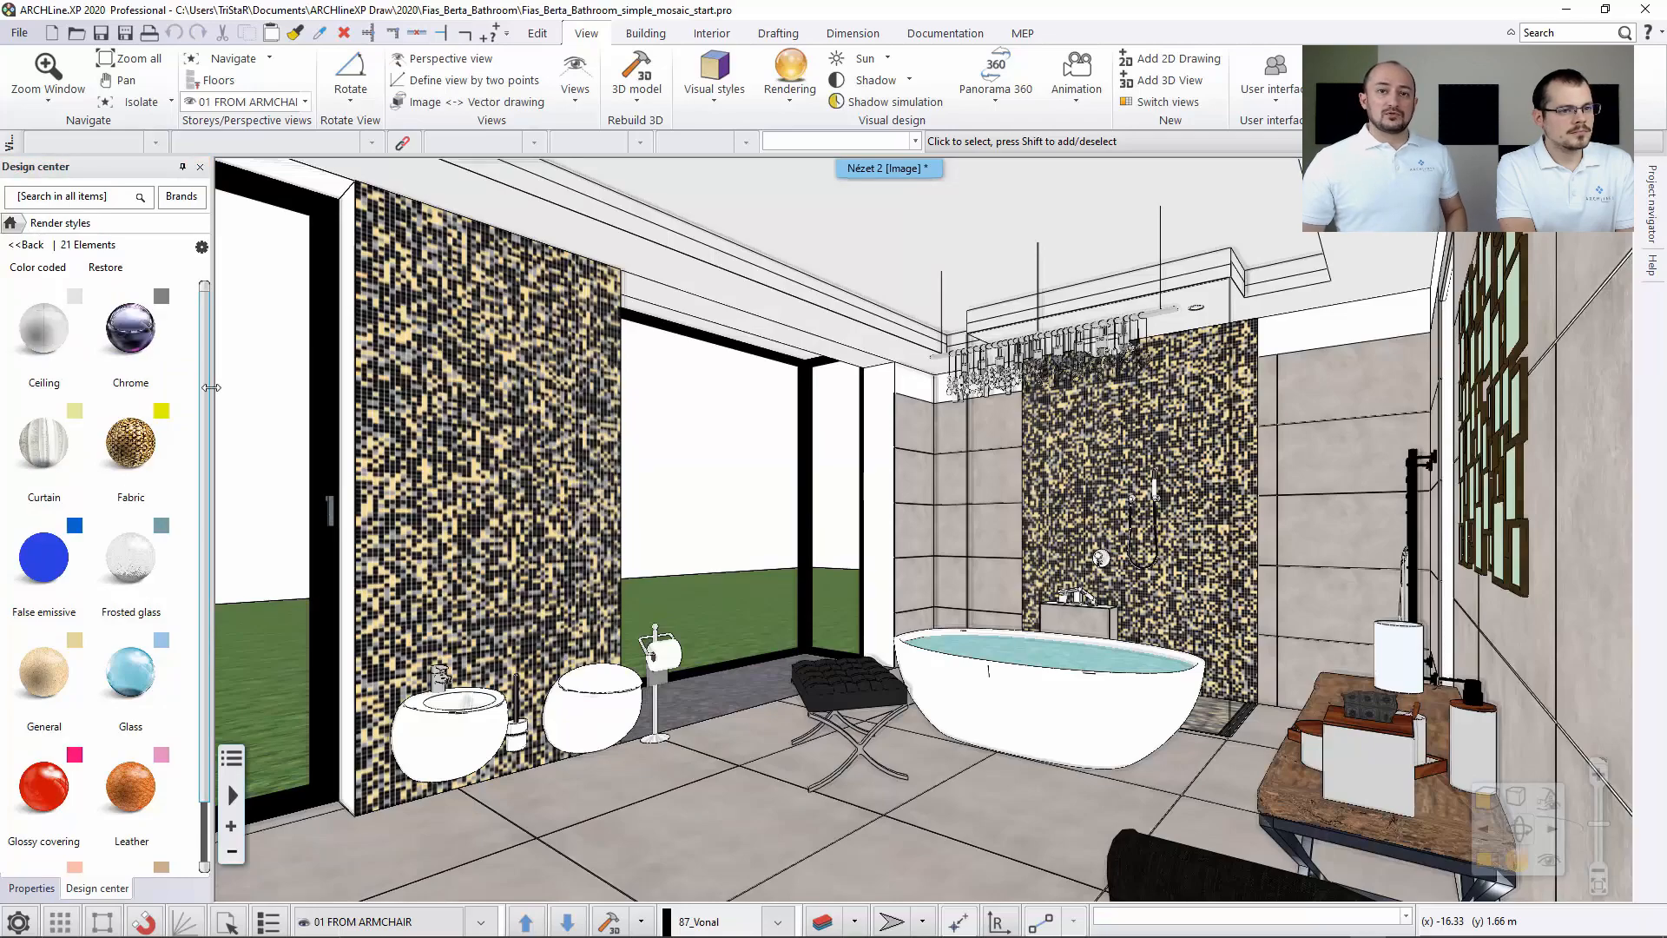
pyautogui.moveTo(52, 347); pyautogui.dragTo(883, 246)
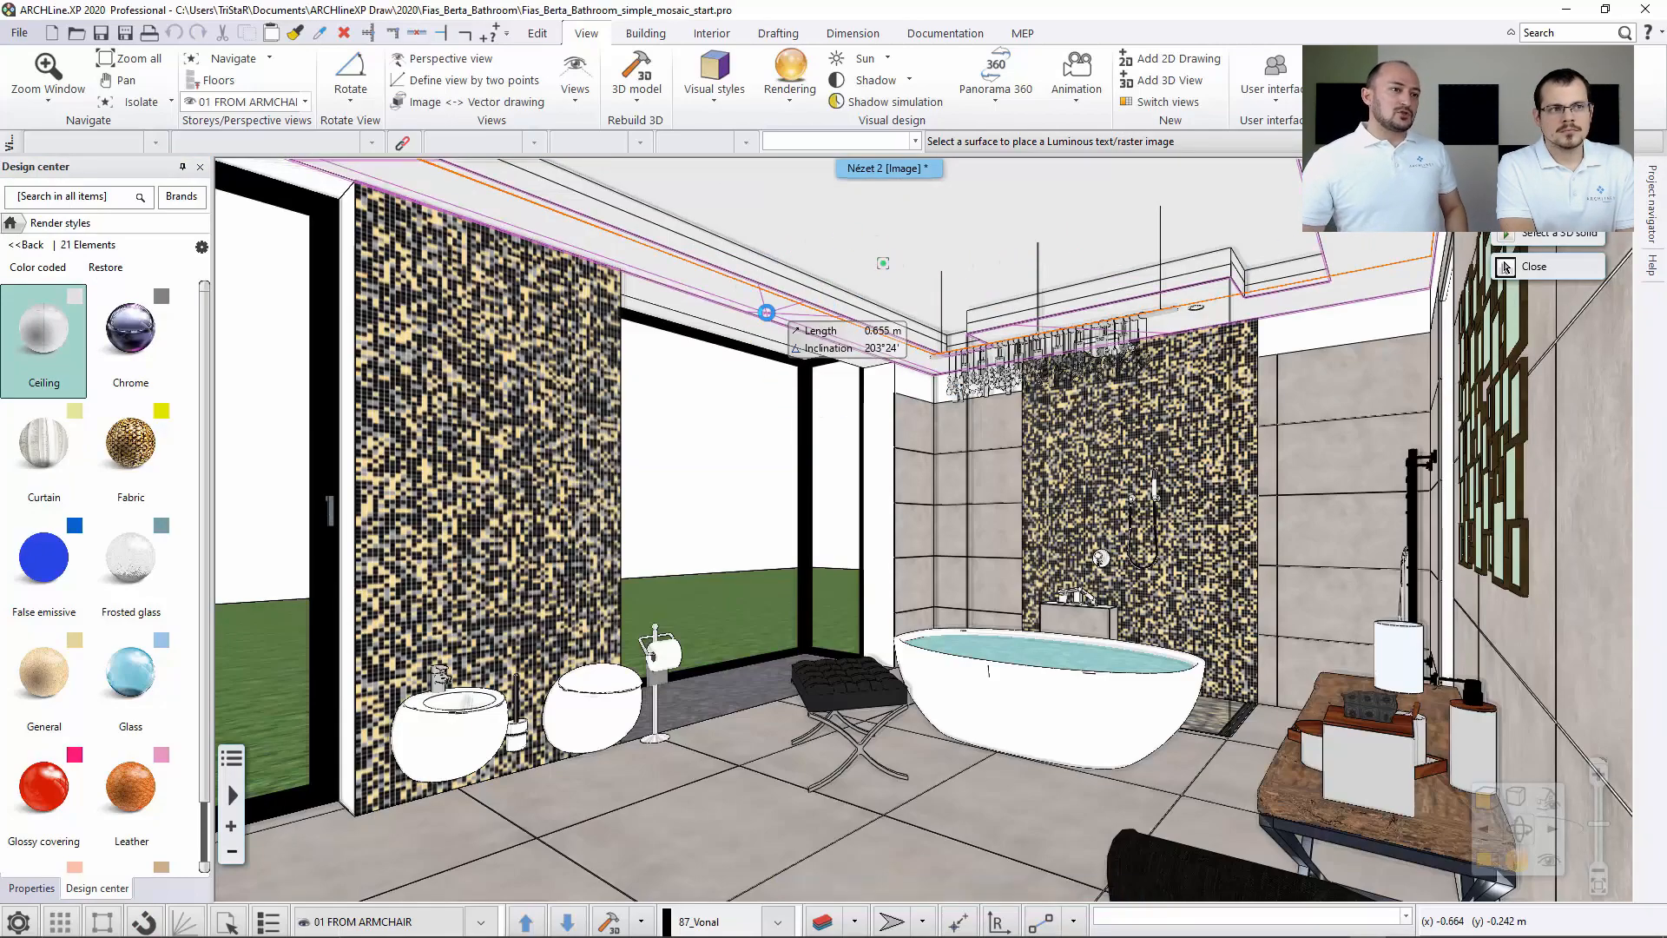
pyautogui.press('Escape')
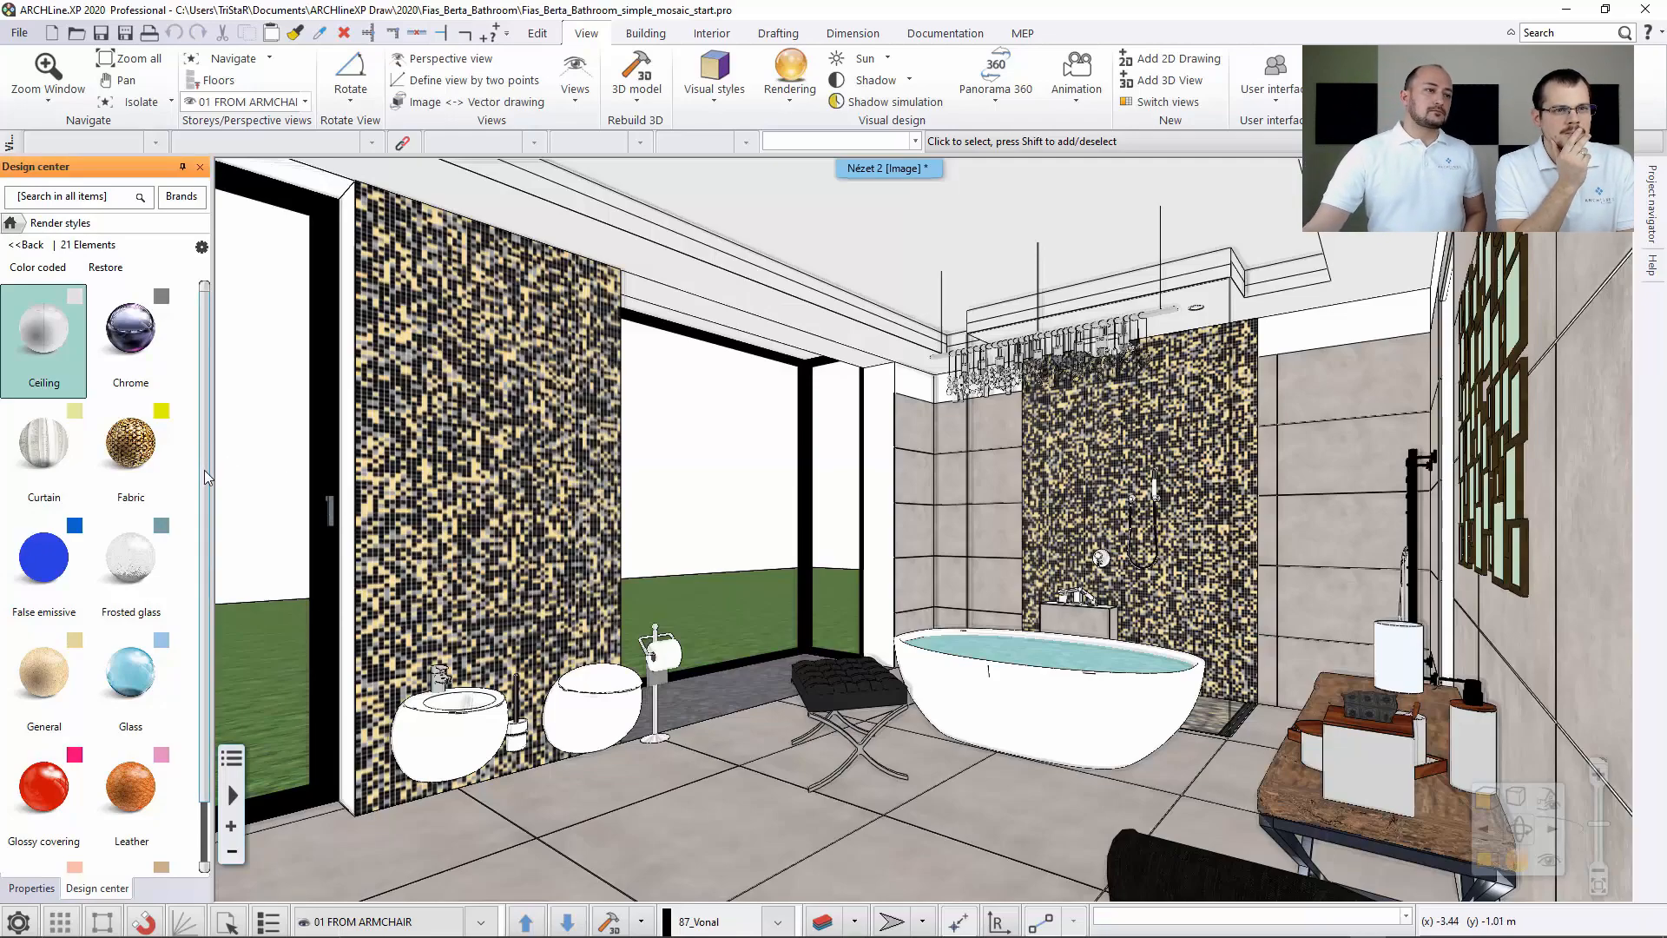
# Try the Glossy style, then give the bidet and bathtub the Porcelain render style.
pyautogui.scroll(-2, 205, 471)
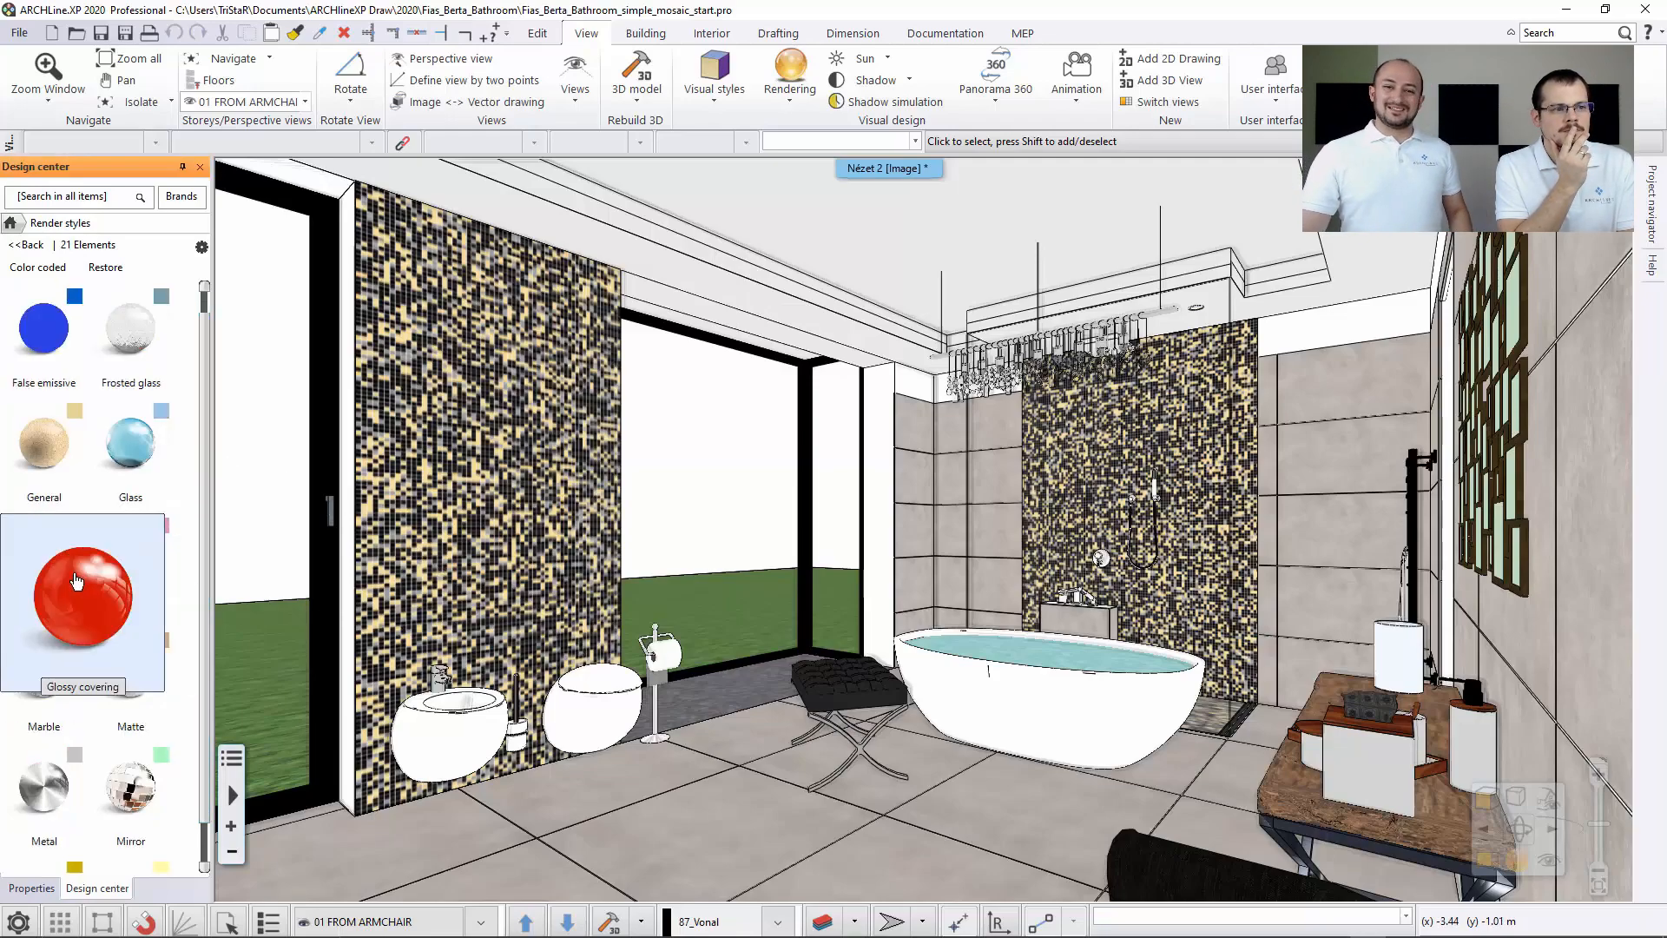
pyautogui.moveTo(75, 582); pyautogui.dragTo(671, 837)
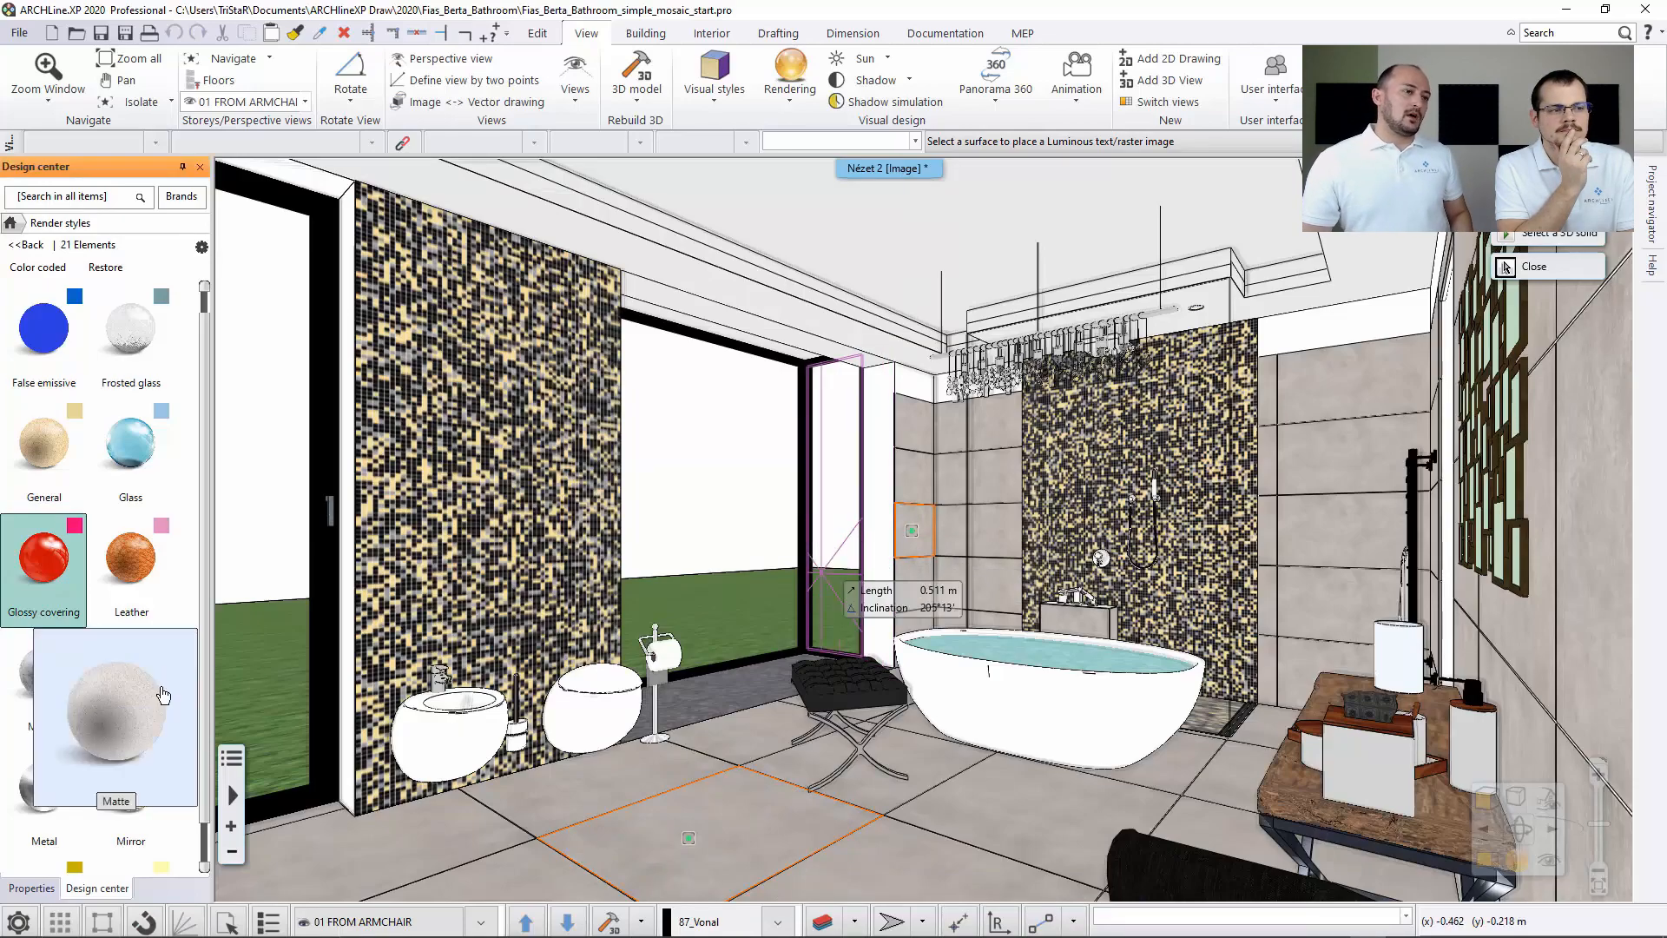
pyautogui.scroll(-2, 203, 679)
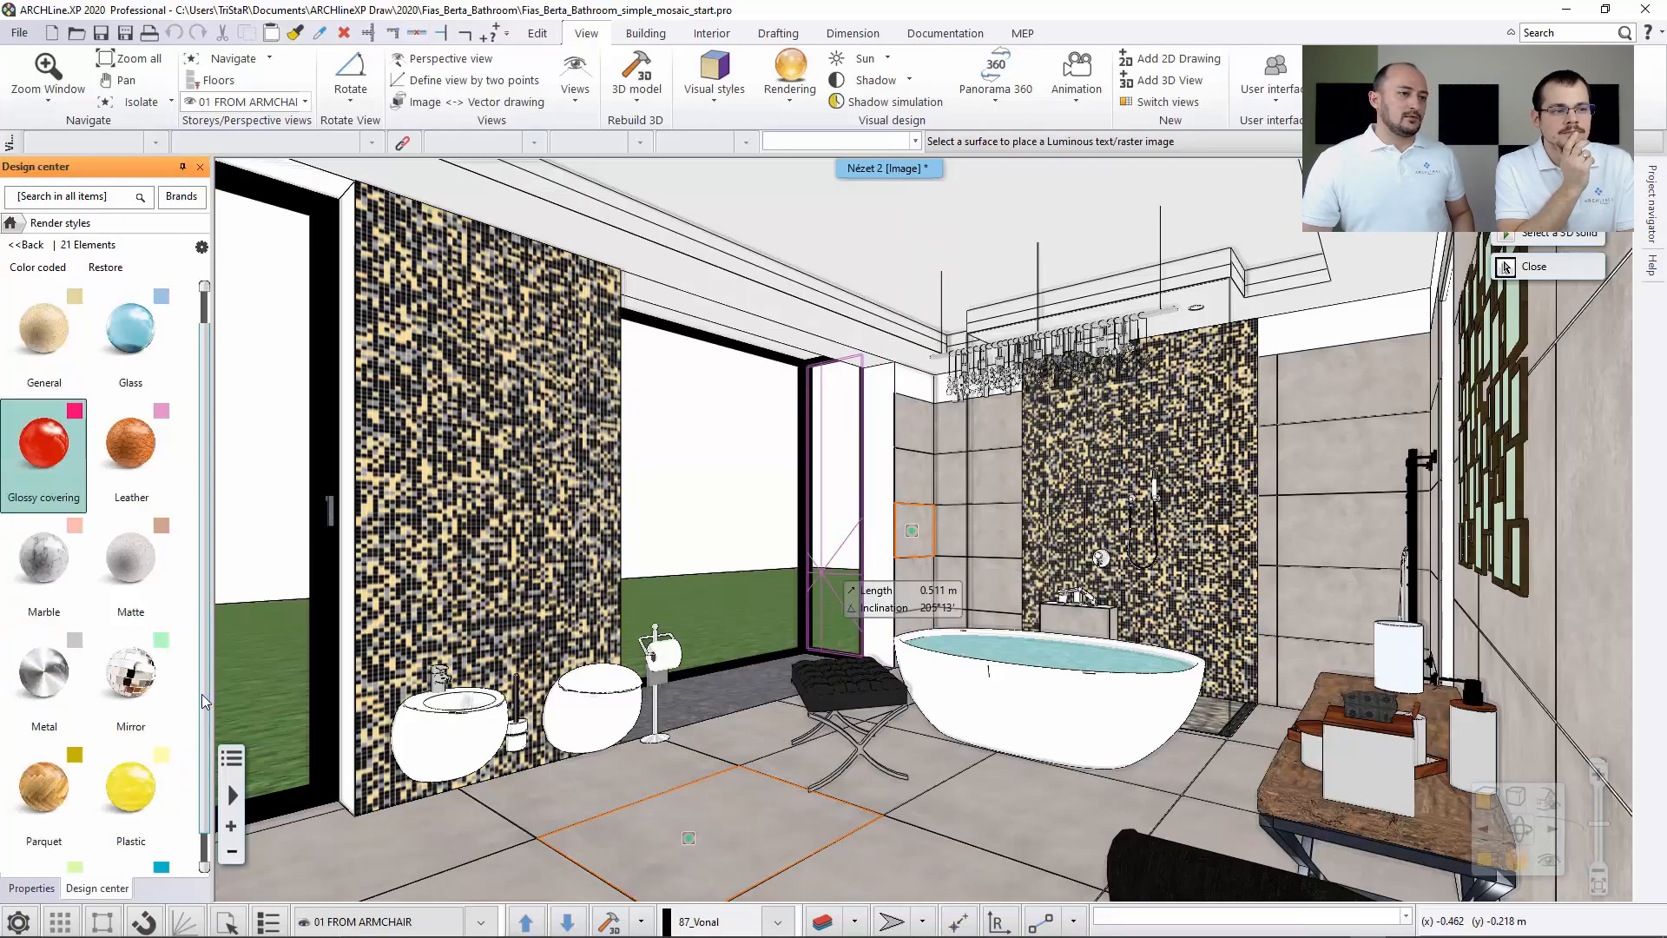
pyautogui.scroll(-1, 201, 701)
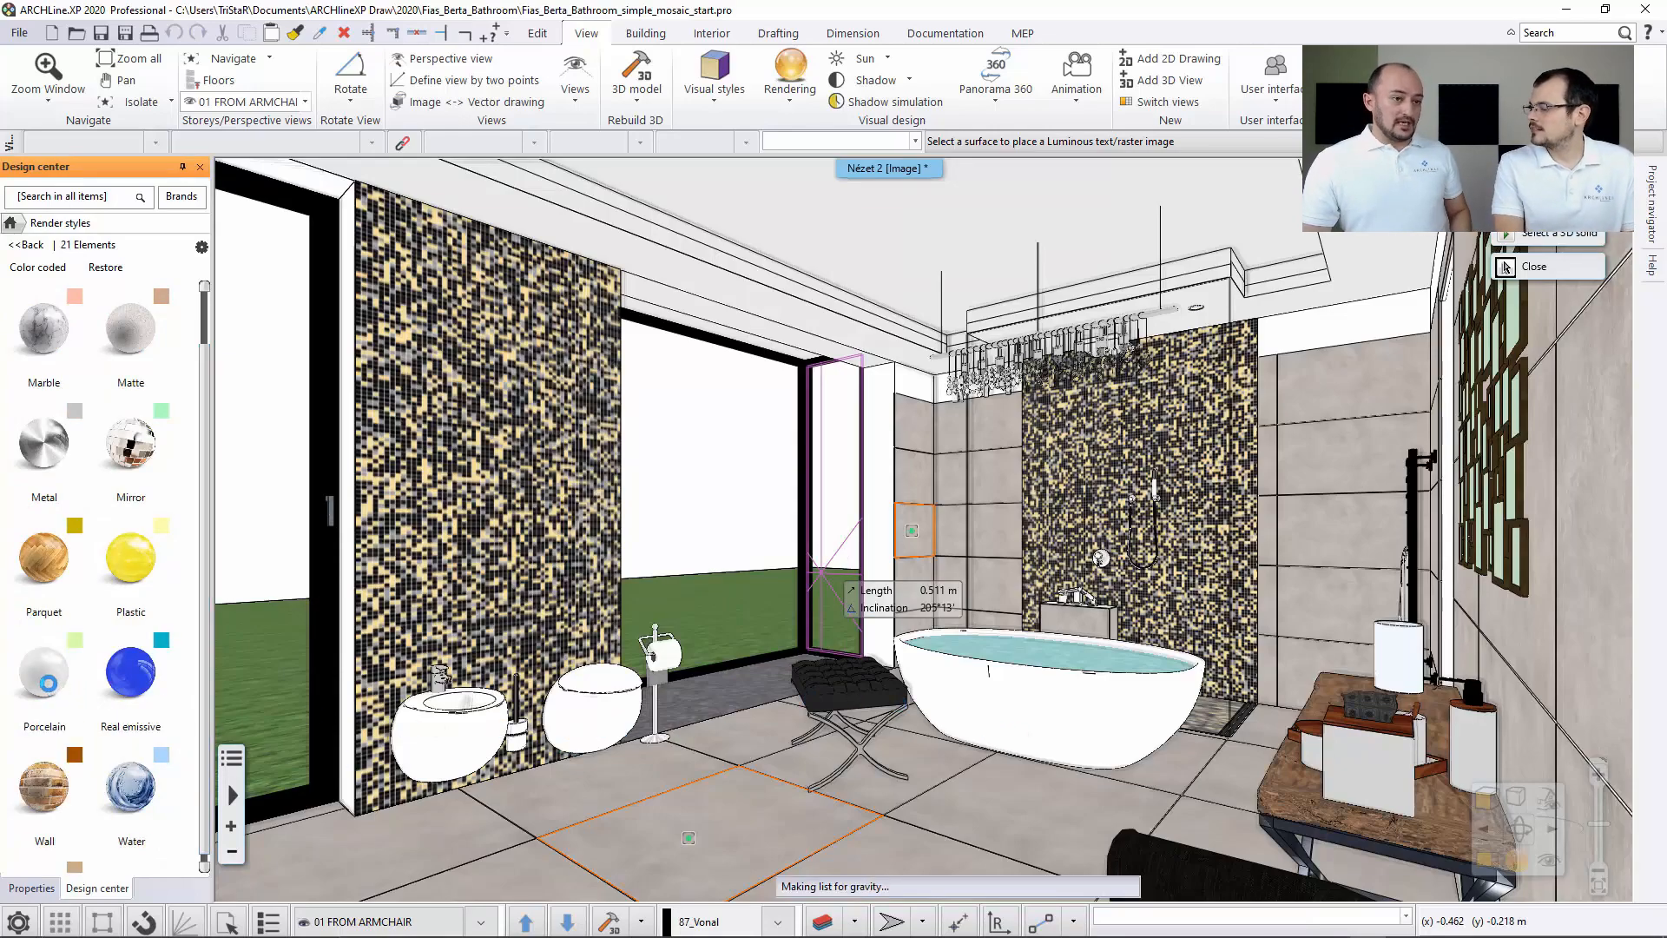
pyautogui.click(47, 683)
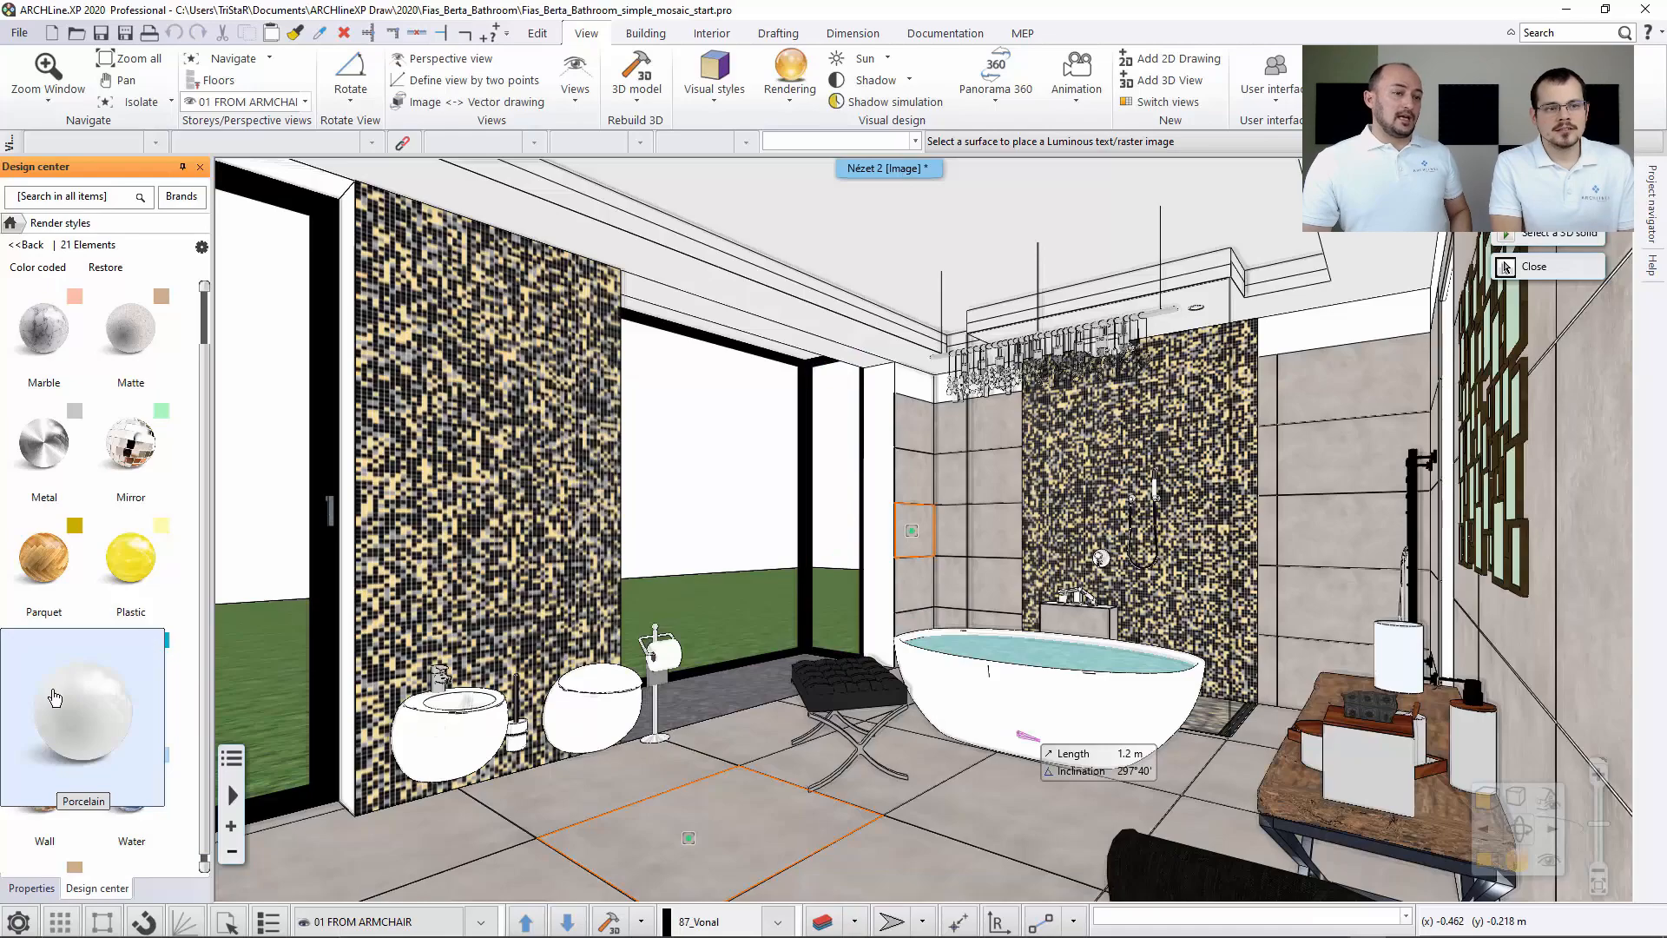
pyautogui.click(457, 752)
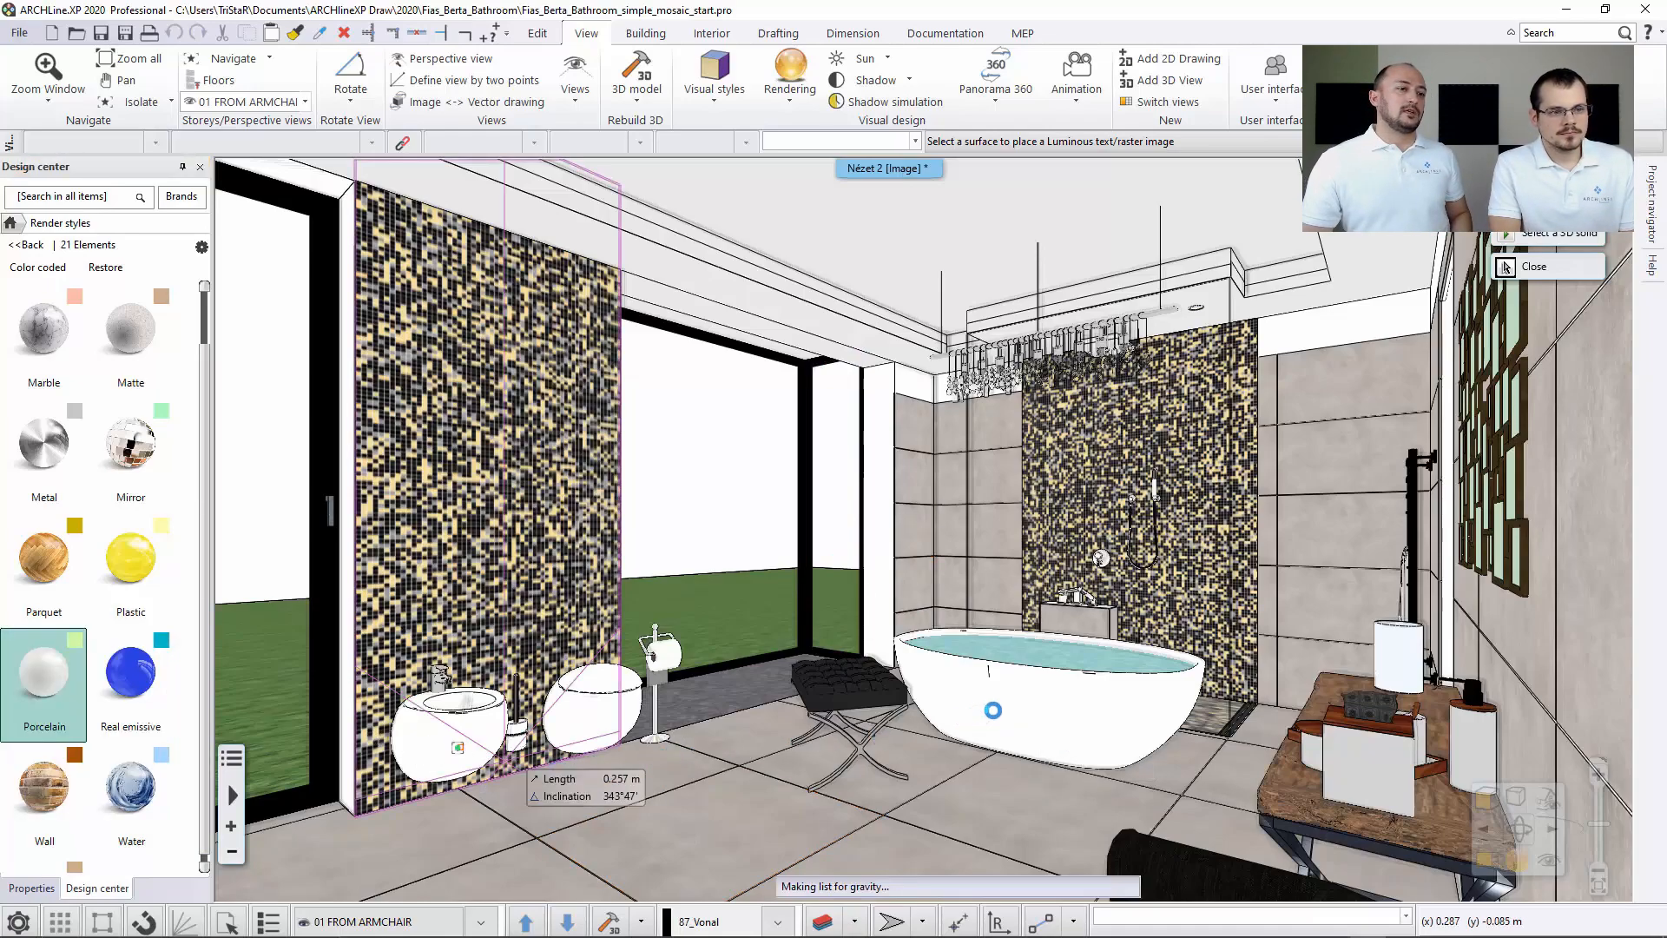
pyautogui.click(1035, 703)
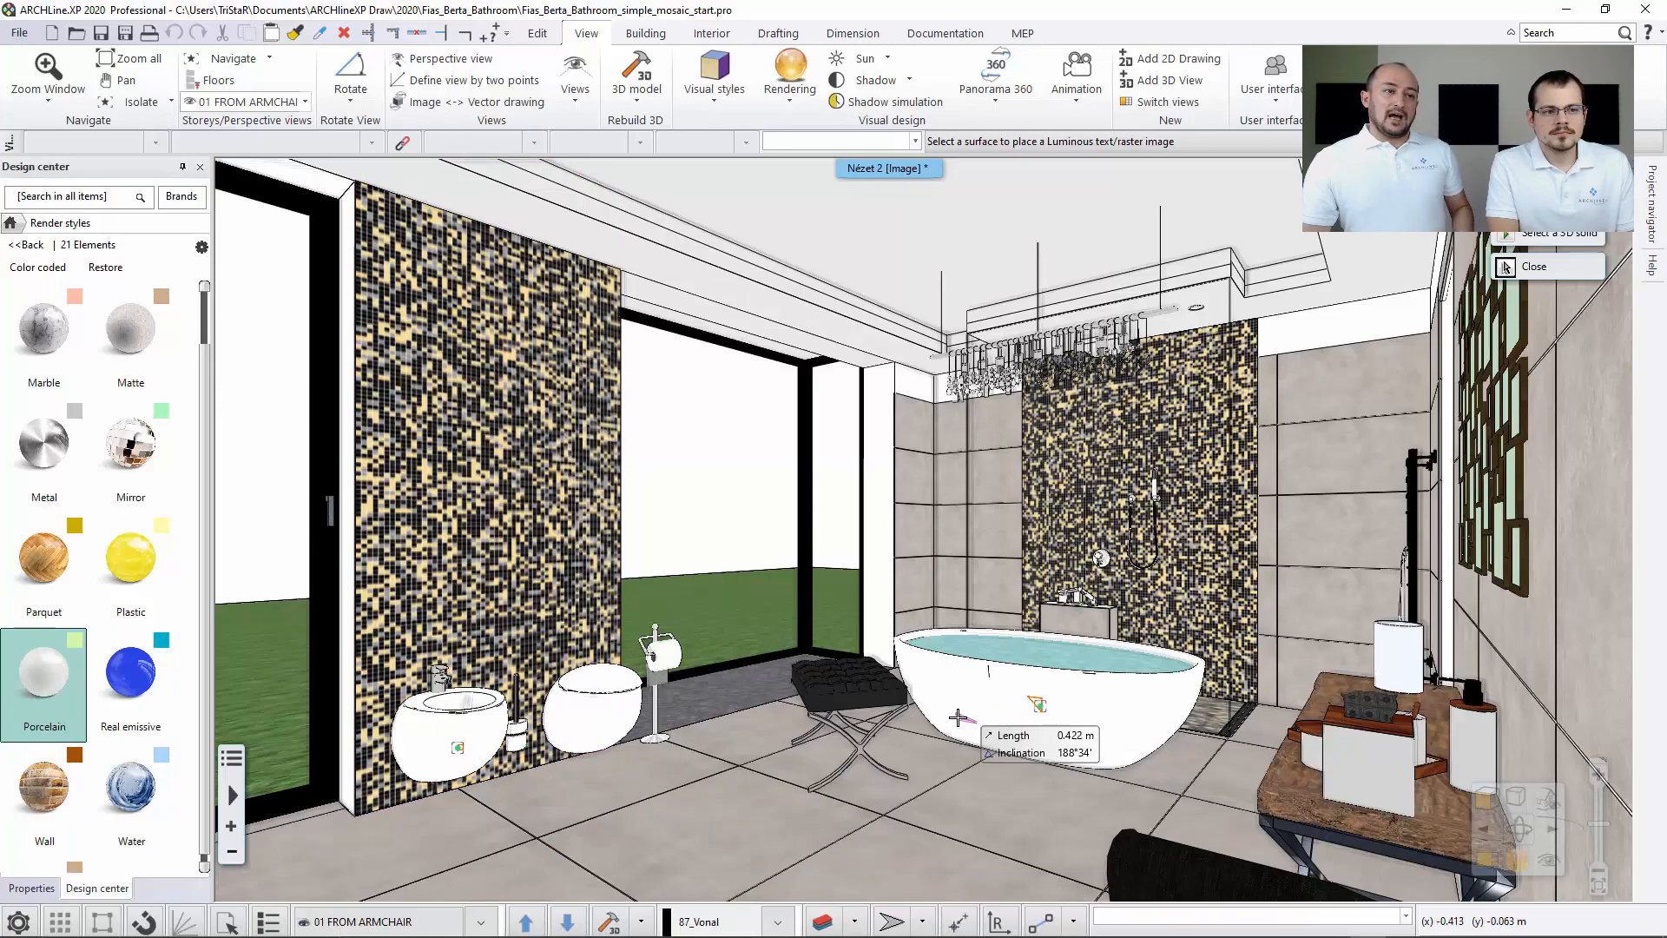
pyautogui.press('Escape')
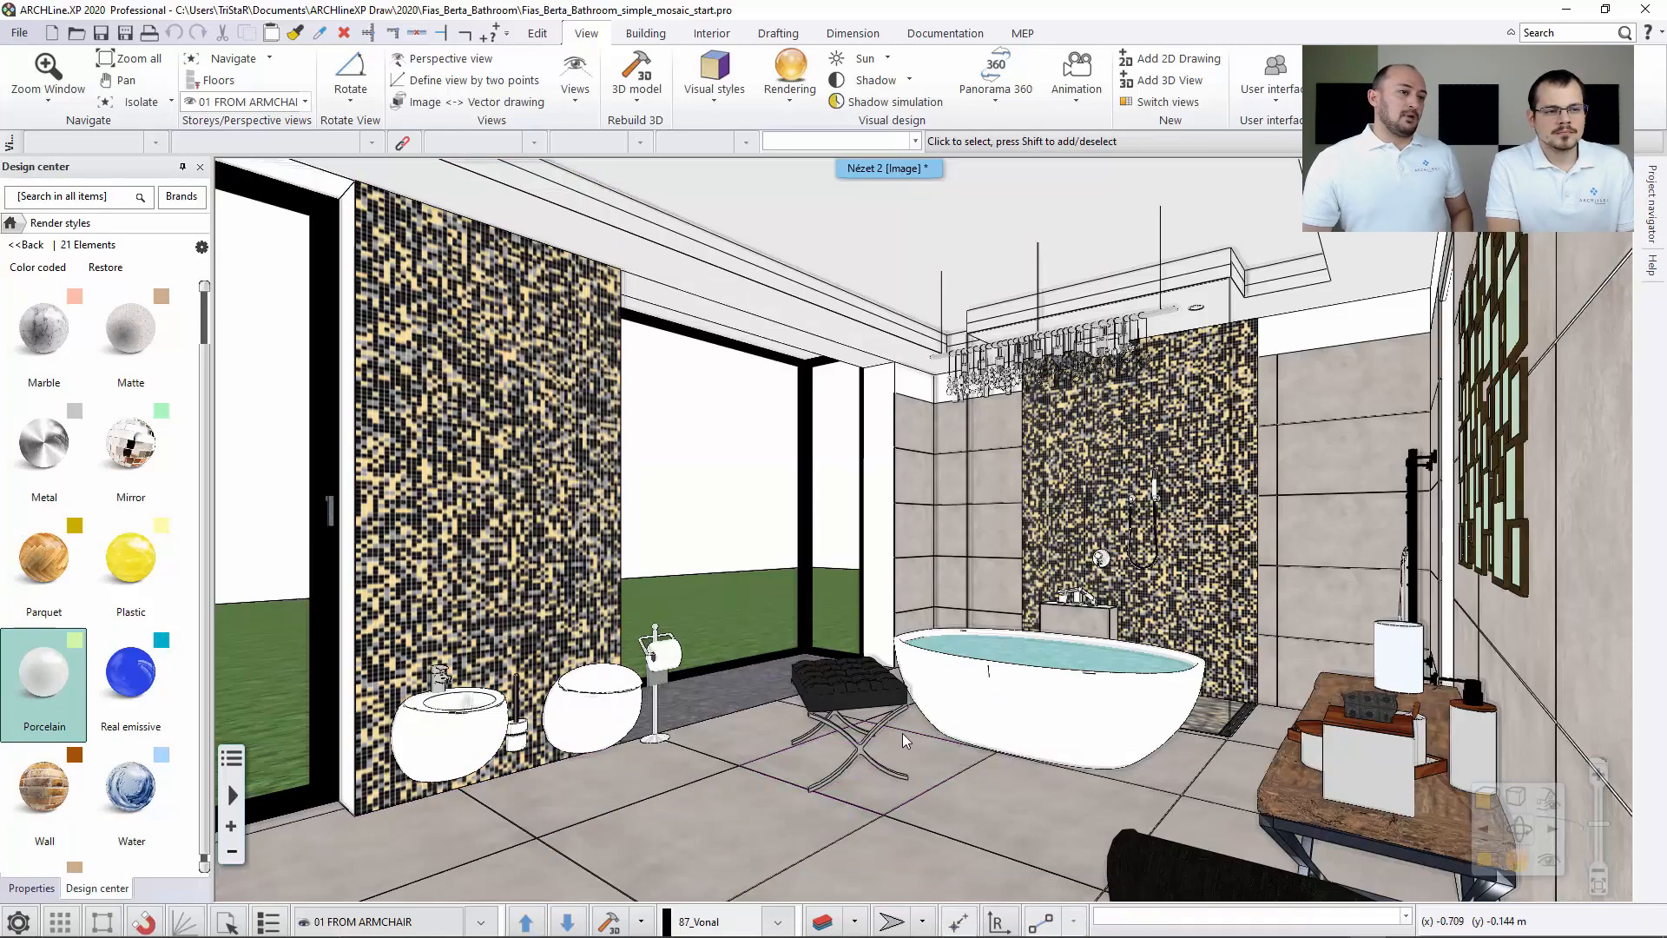
# Try the Water render style in the scene and return to the main design catalog.
pyautogui.moveTo(903, 733)
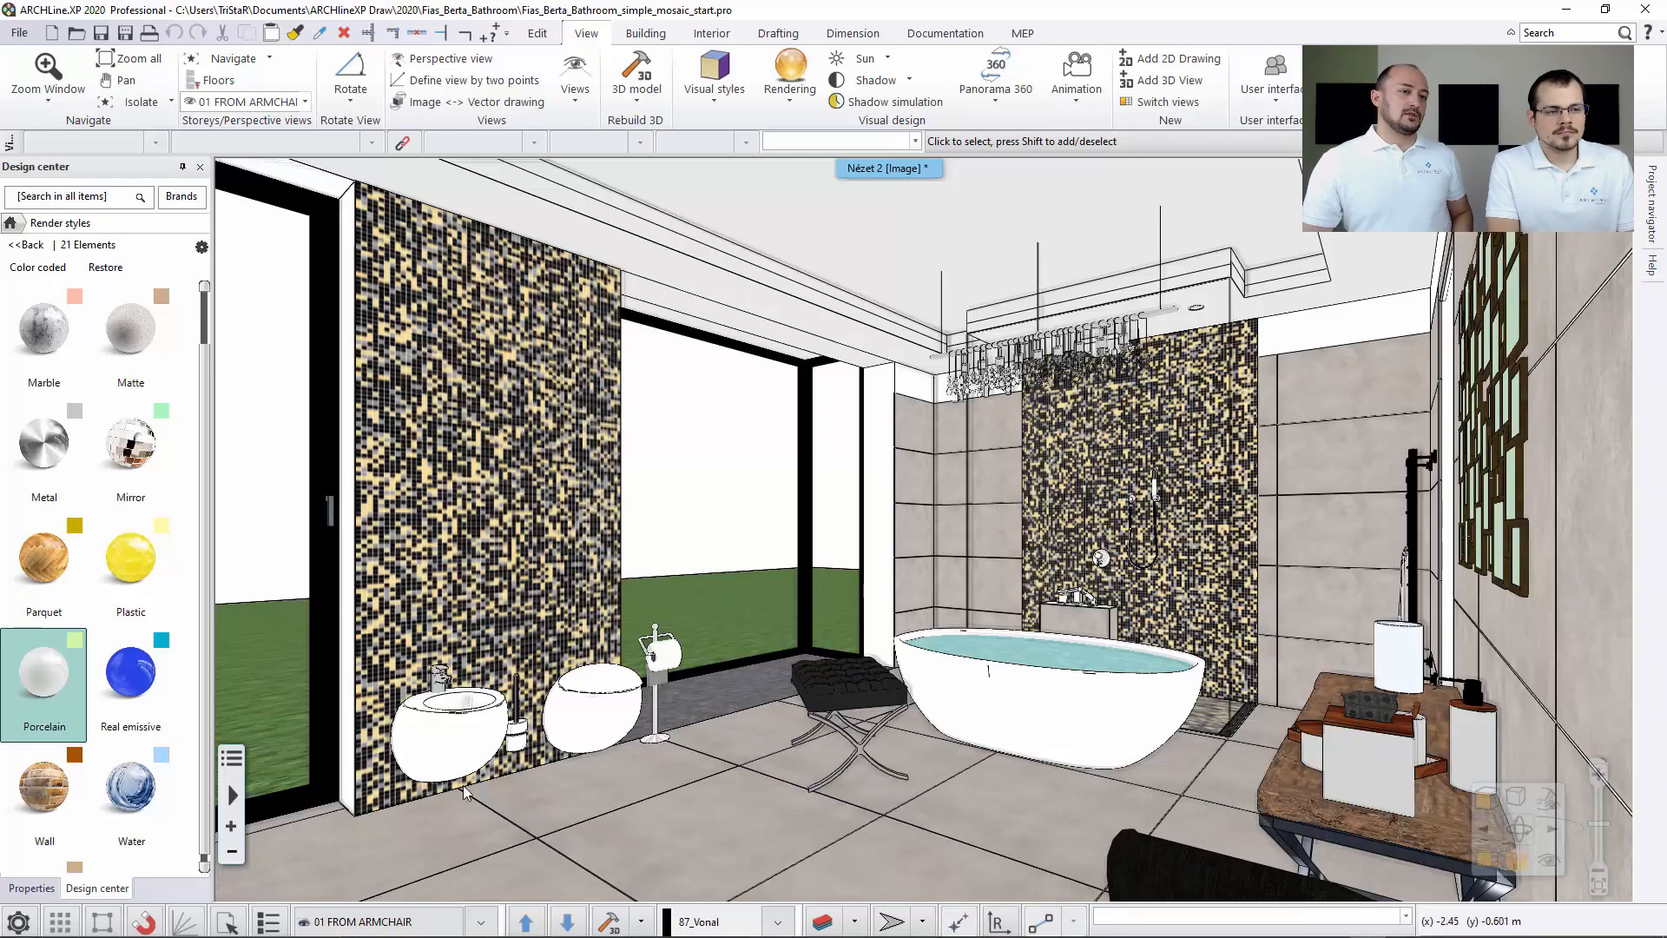
pyautogui.scroll(-1, 204, 659)
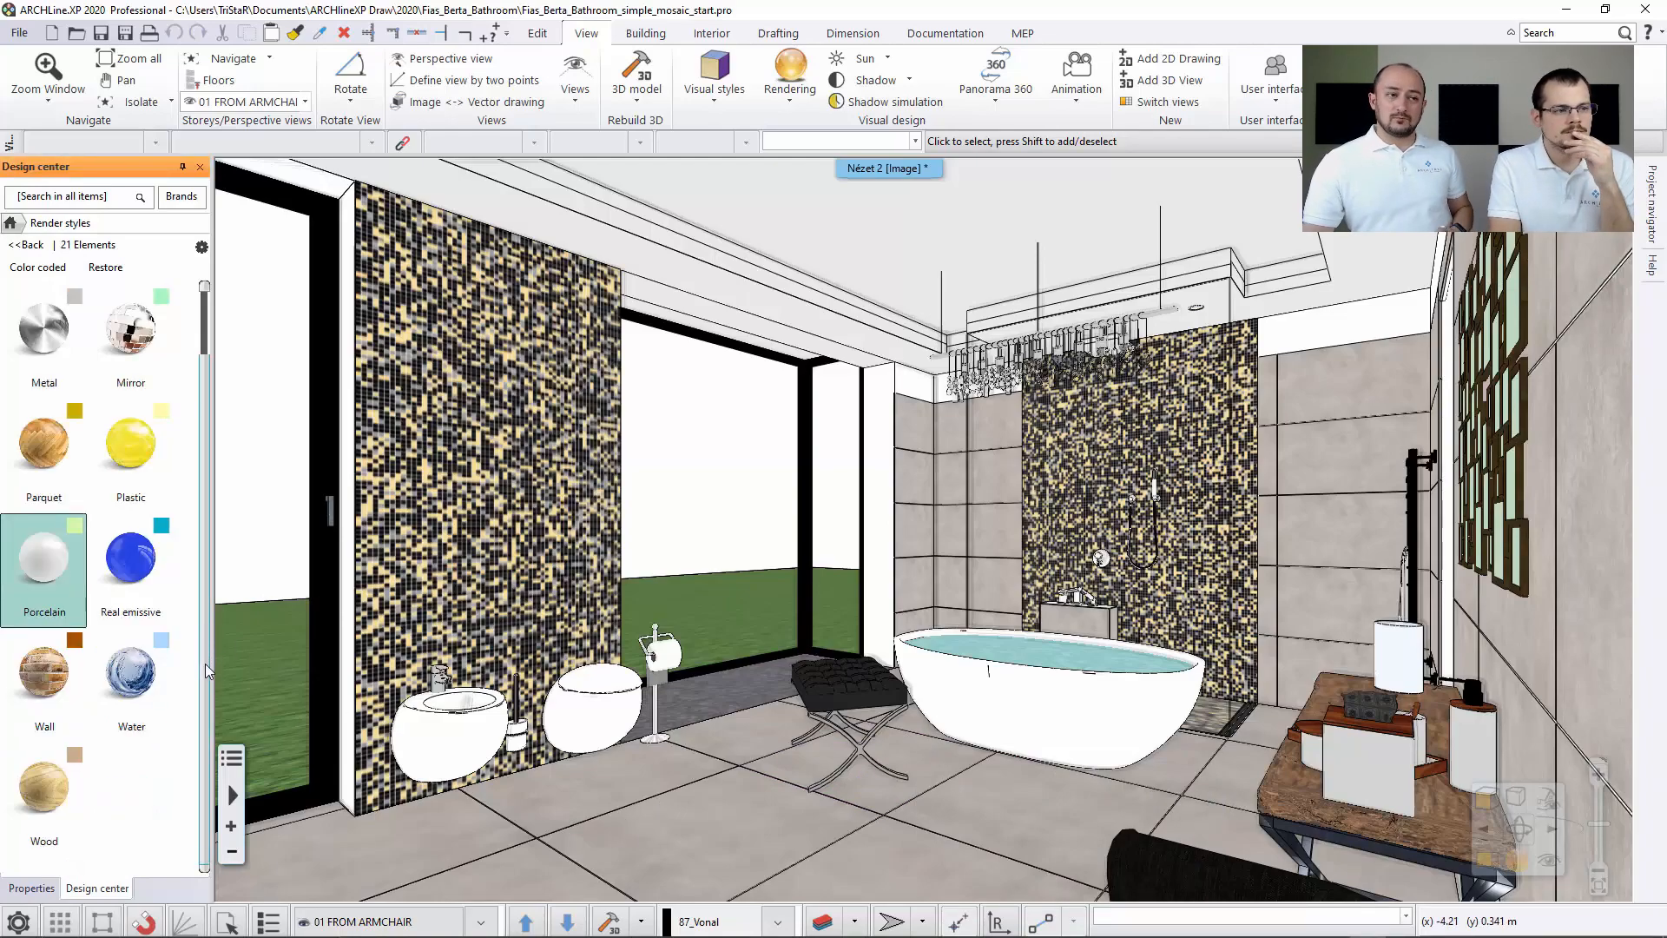
pyautogui.moveTo(119, 677)
pyautogui.moveTo(118, 710); pyautogui.dragTo(501, 659)
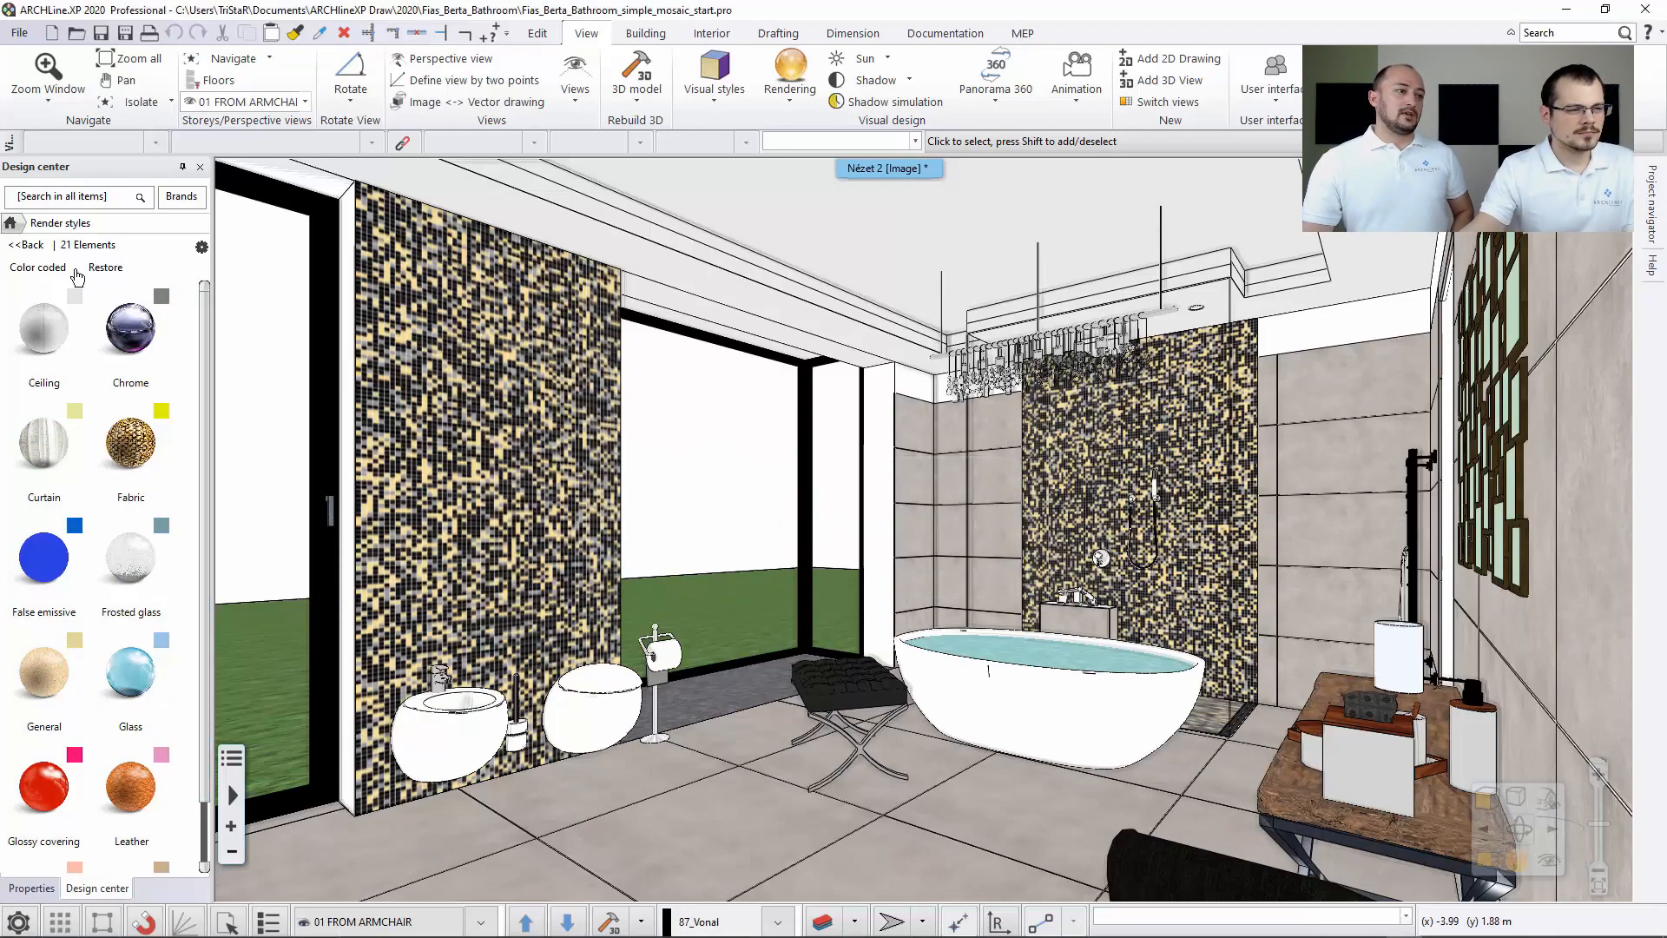
pyautogui.click(28, 244)
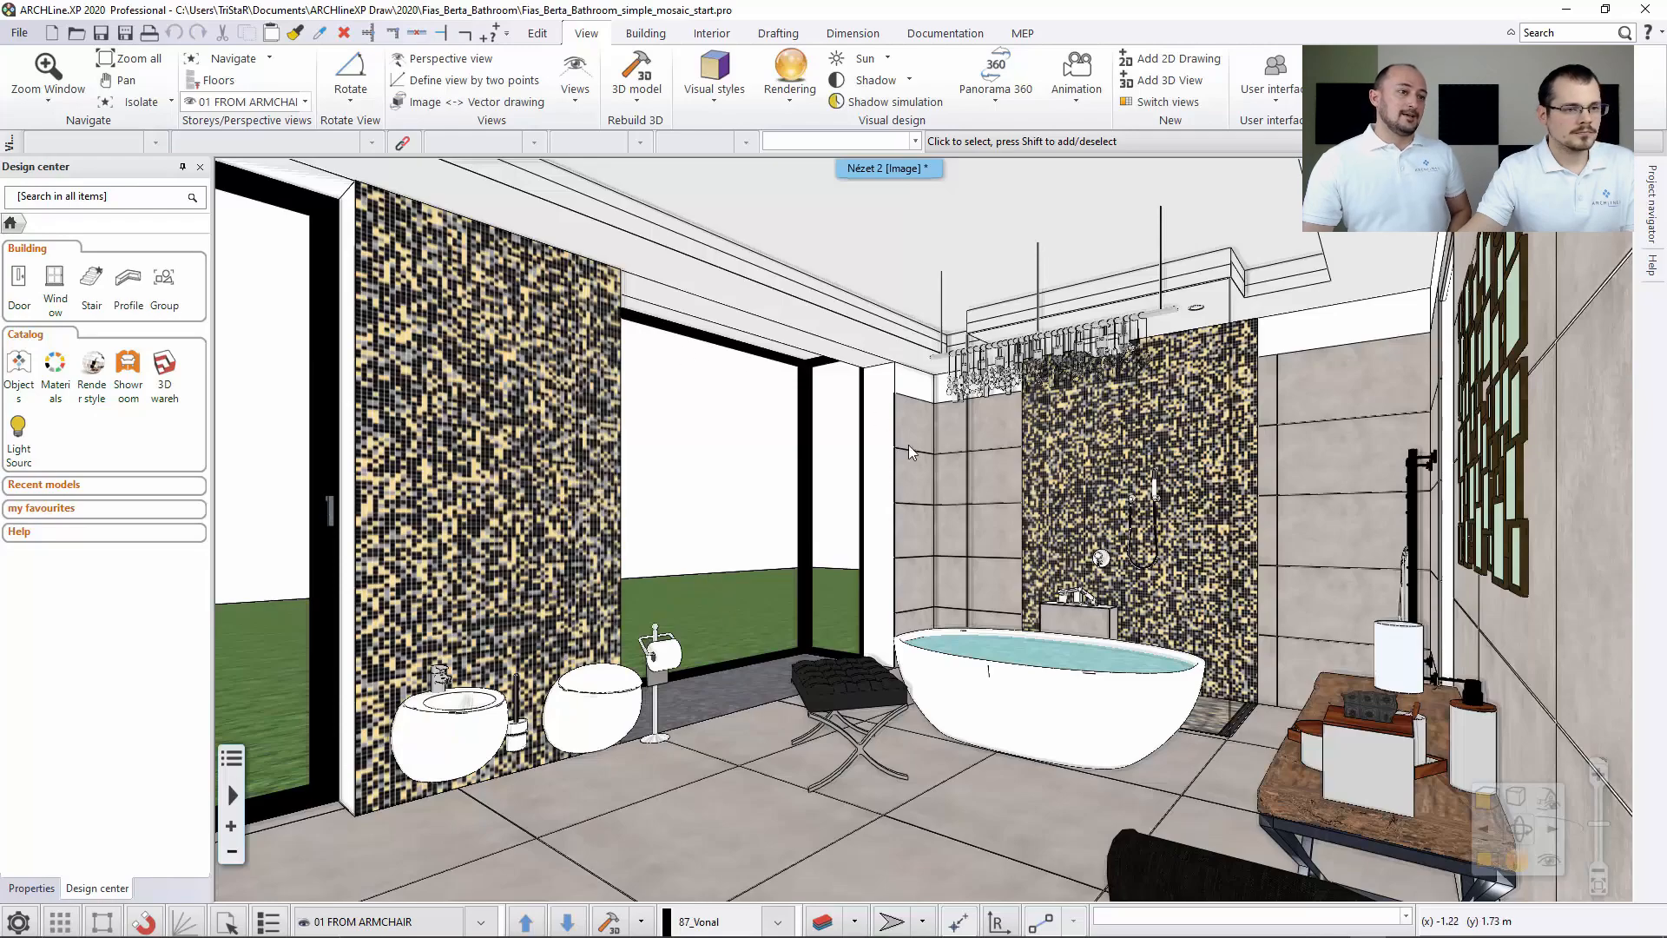
# Set the shadow-simulation sun to 13:10 on 06 June, early afternoon, and apply it.
pyautogui.click(890, 104)
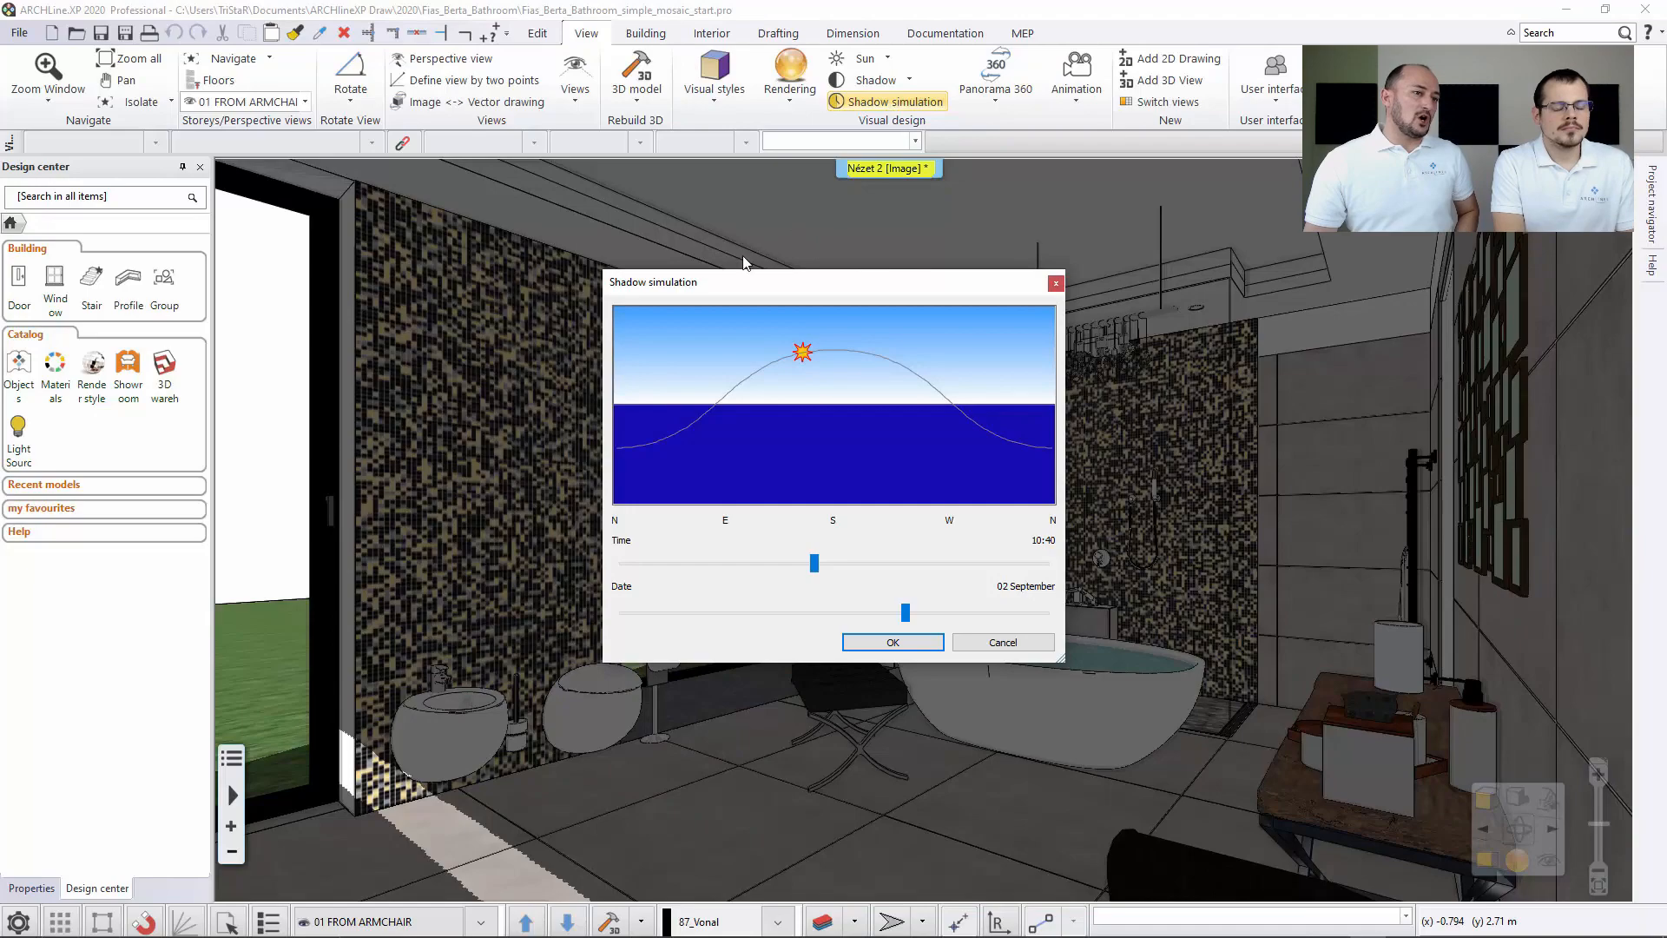
pyautogui.moveTo(697, 289); pyautogui.dragTo(1144, 300)
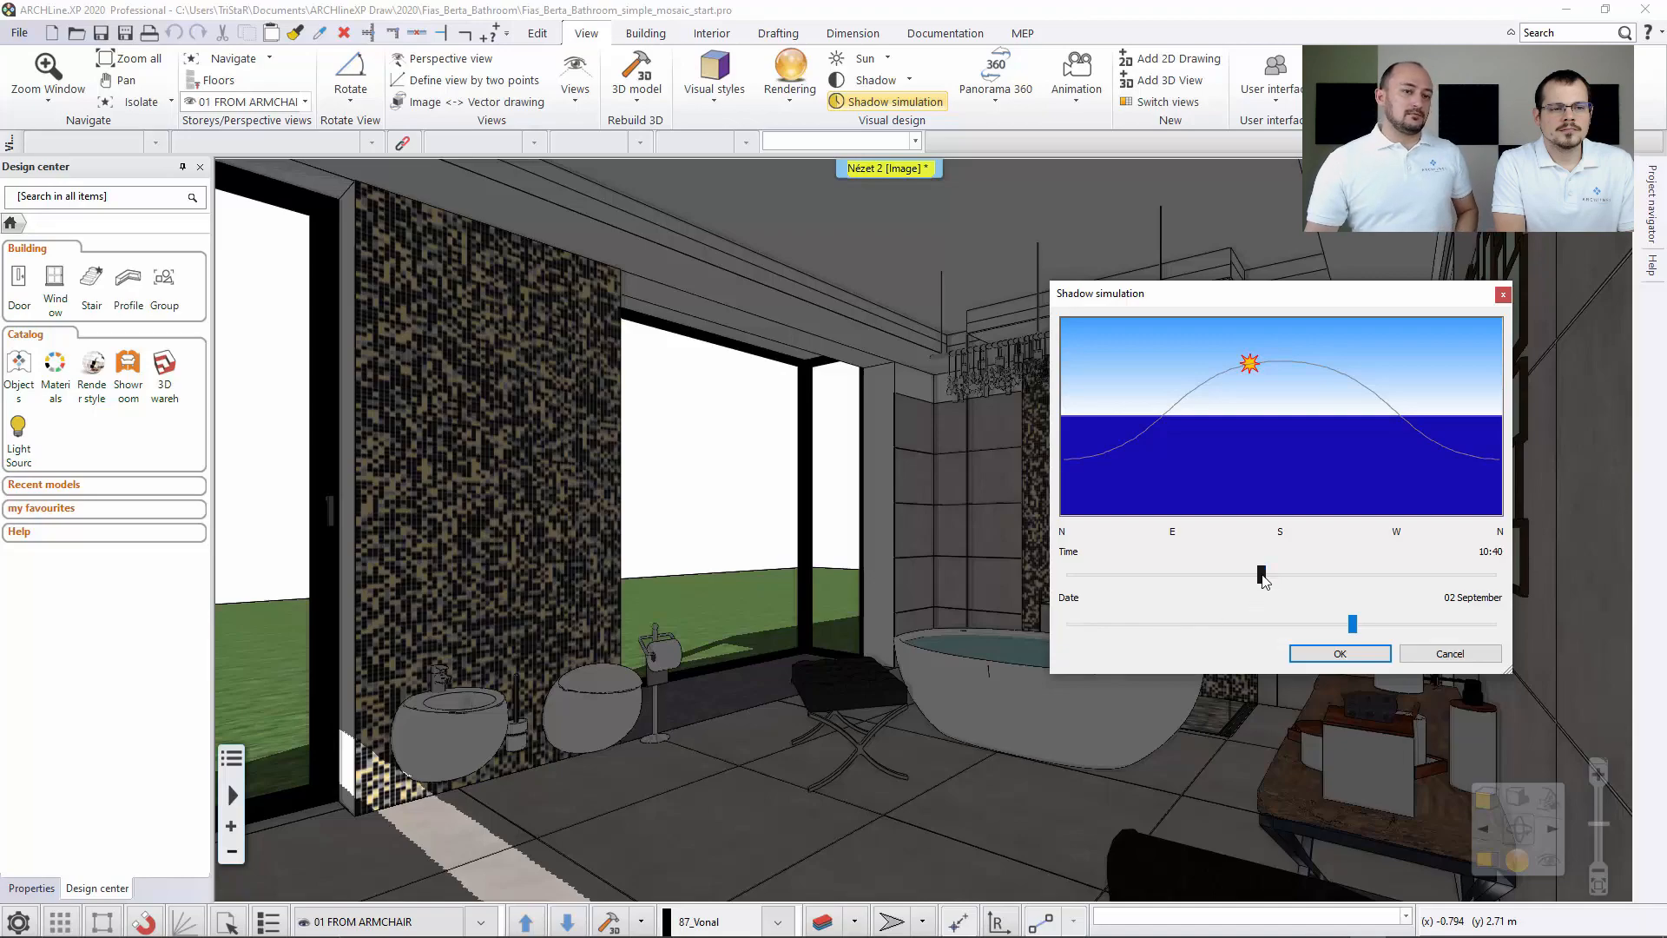
pyautogui.moveTo(1261, 573); pyautogui.dragTo(1263, 641)
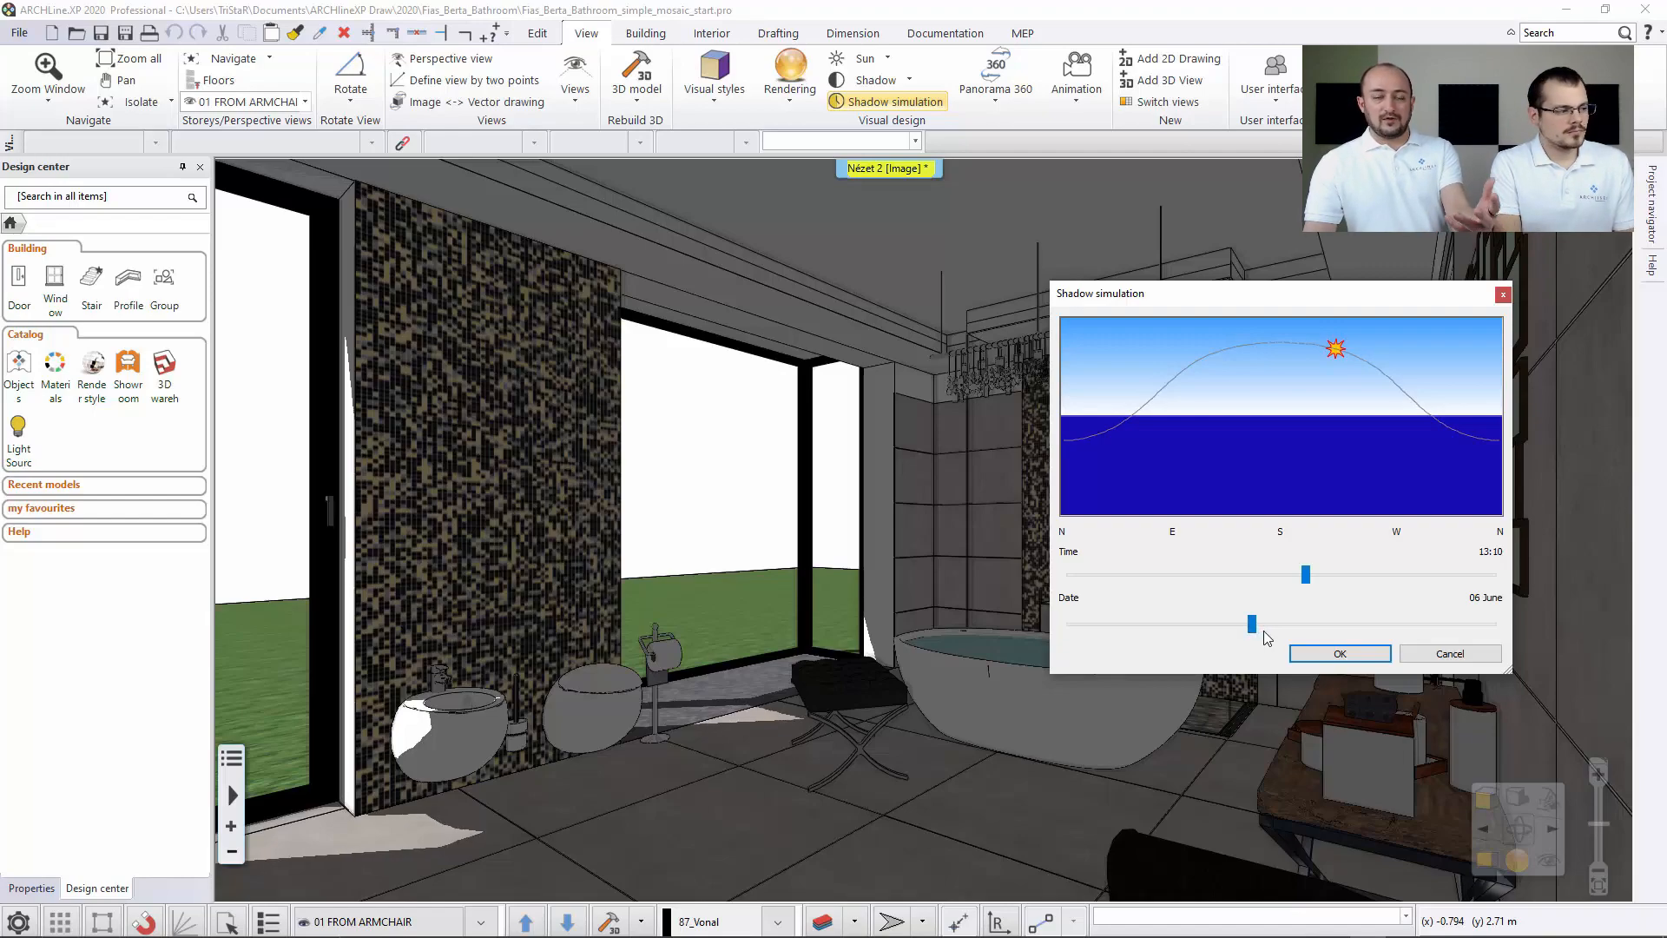
pyautogui.click(1320, 657)
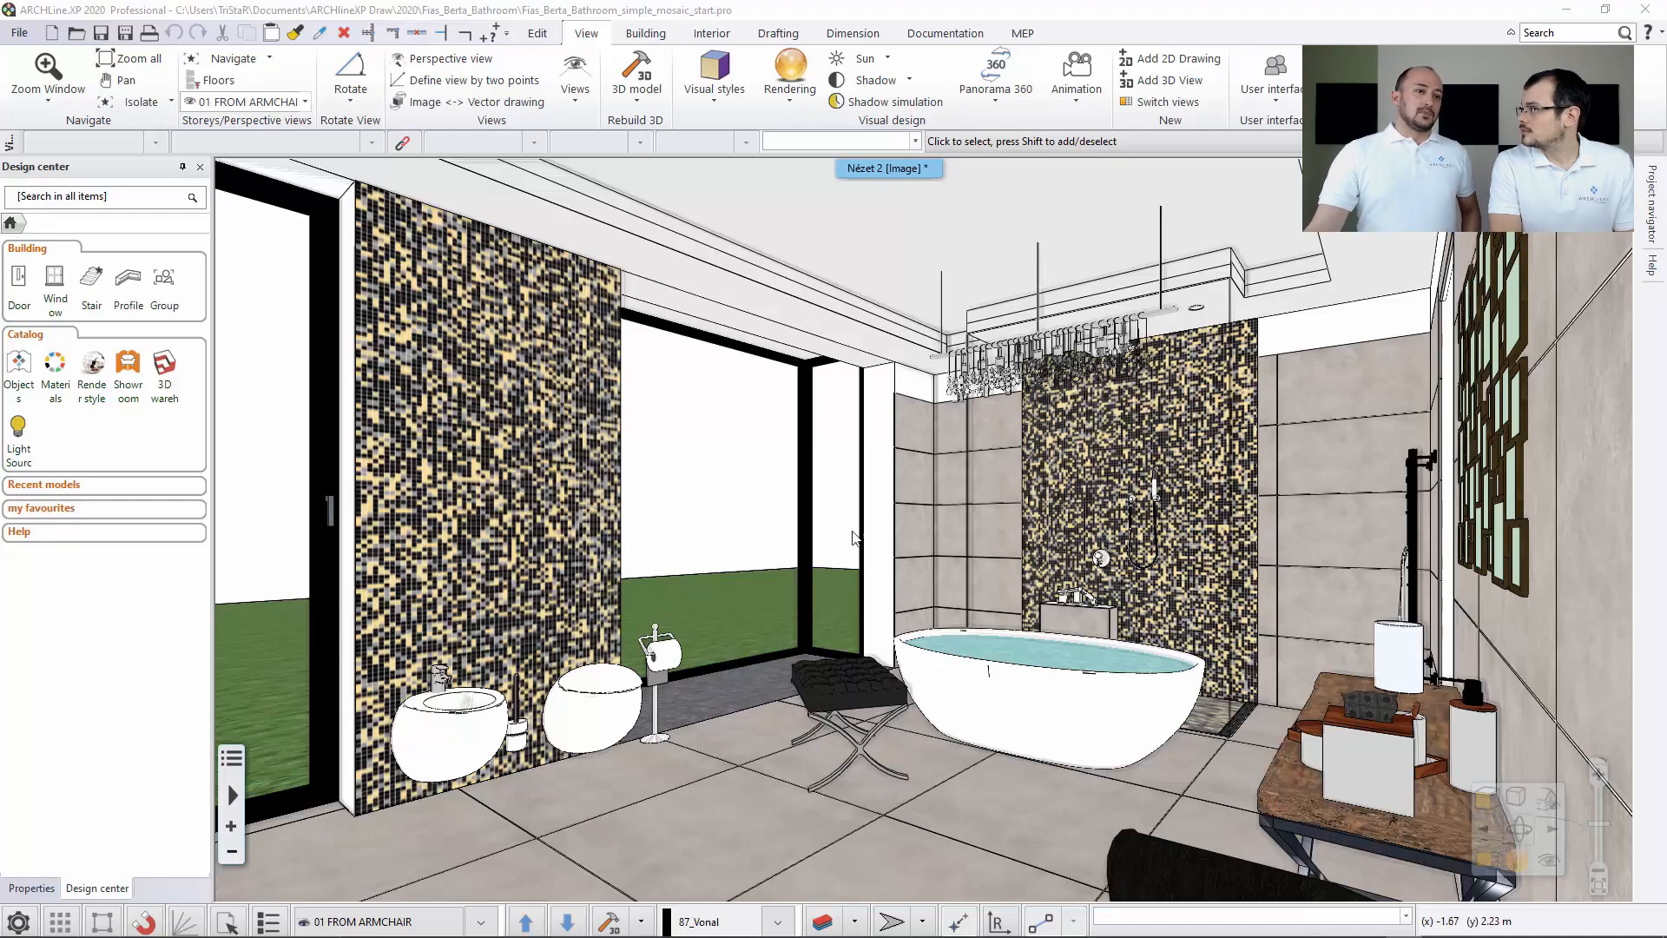
# Switch to the '04 basins' view and select the ceiling spotlight above the mirror.
pyautogui.click(480, 920)
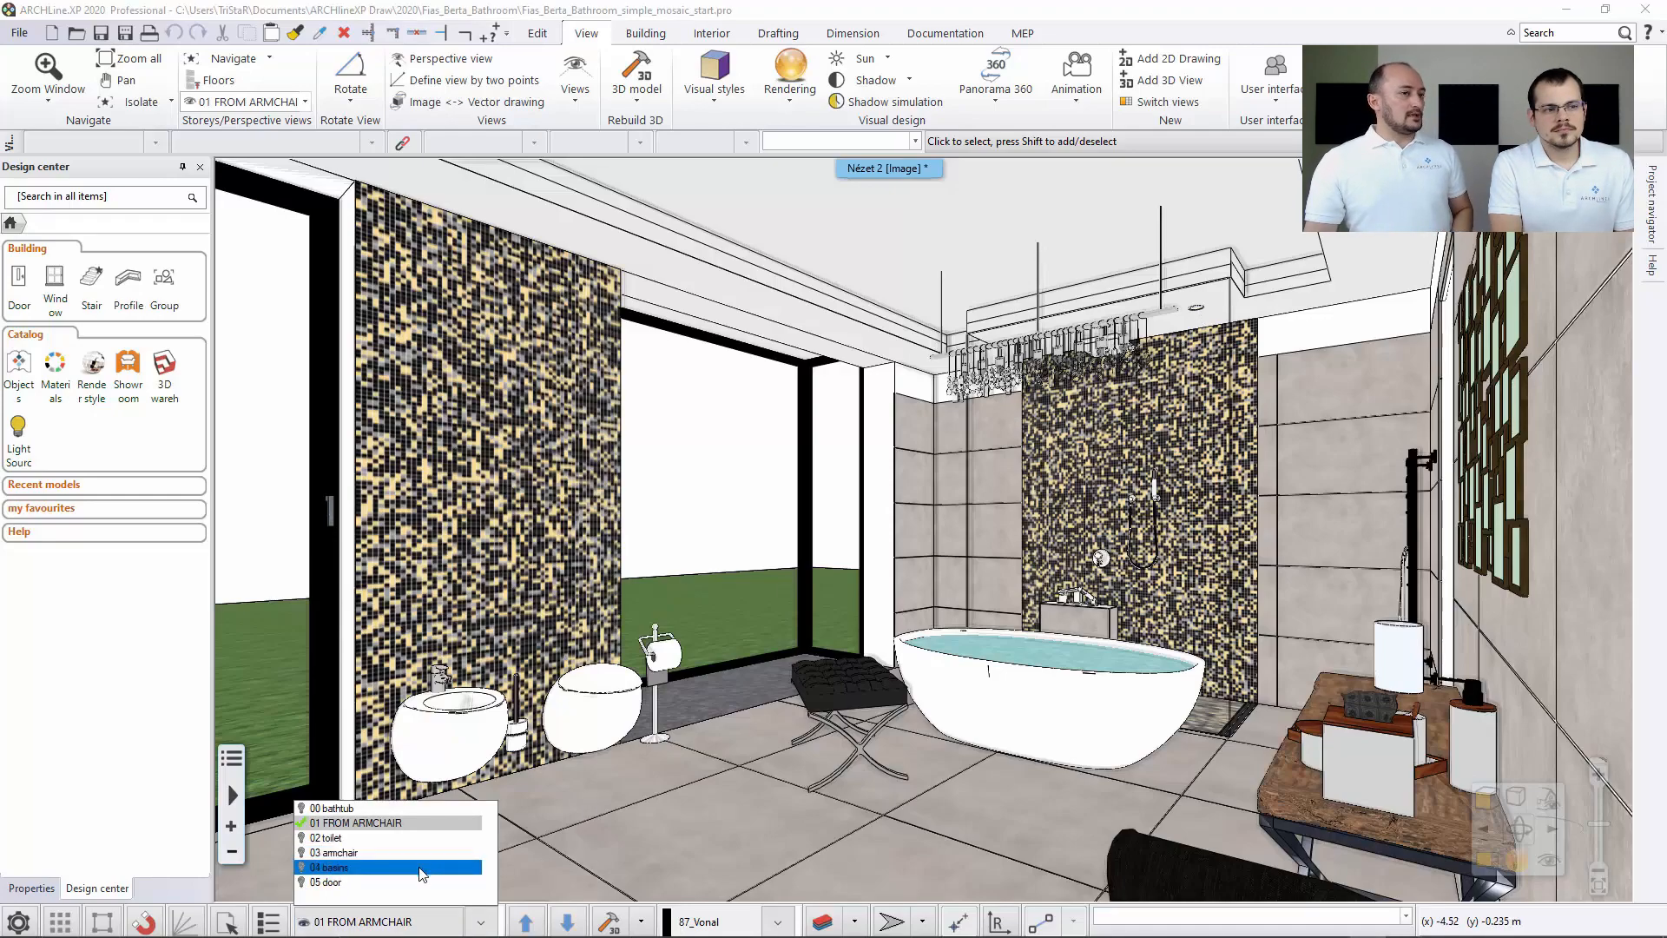
pyautogui.click(418, 866)
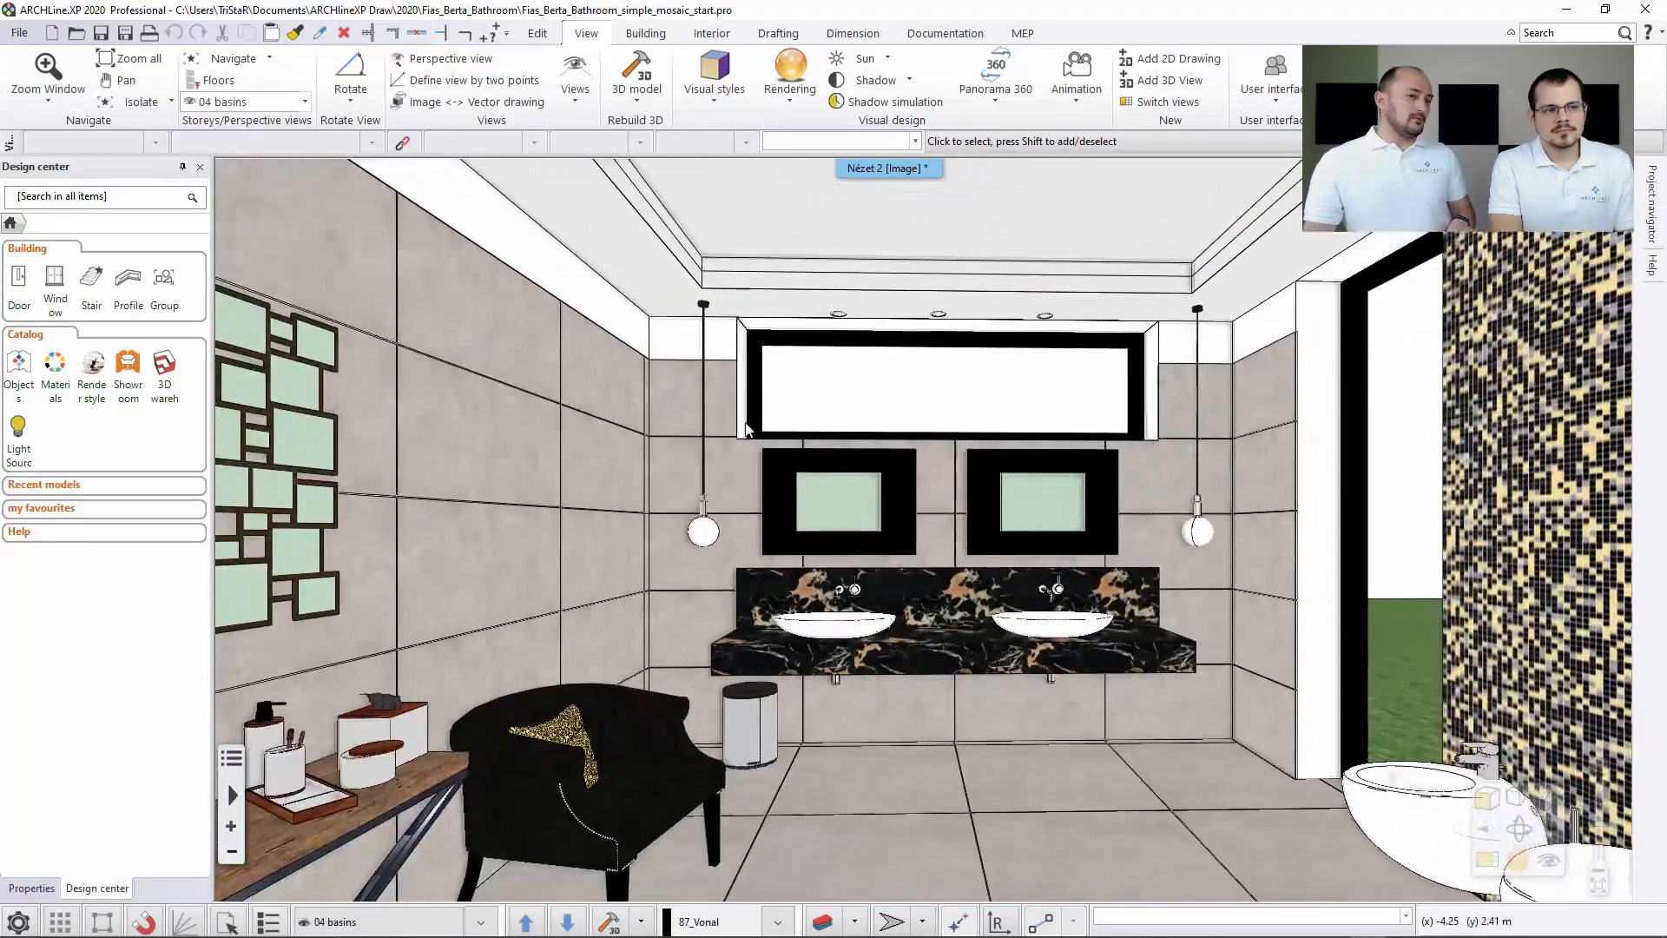
pyautogui.click(847, 320)
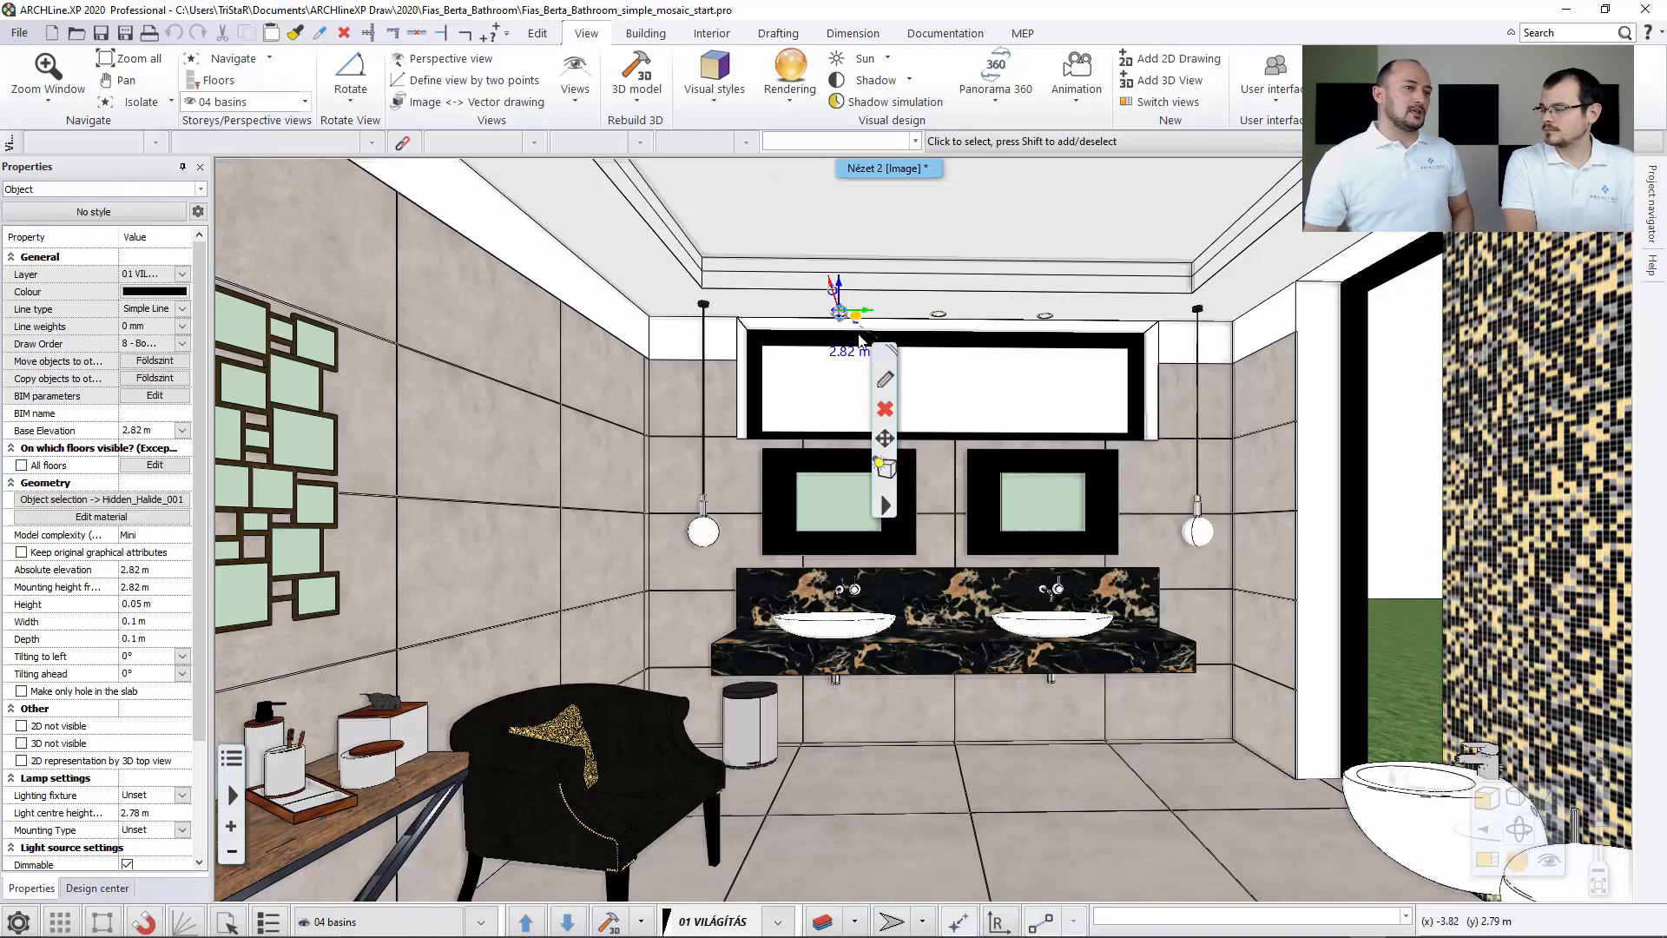
# Check the spotlight's light source settings, then return to split view with the 2D floor plan active.
pyautogui.click(200, 188)
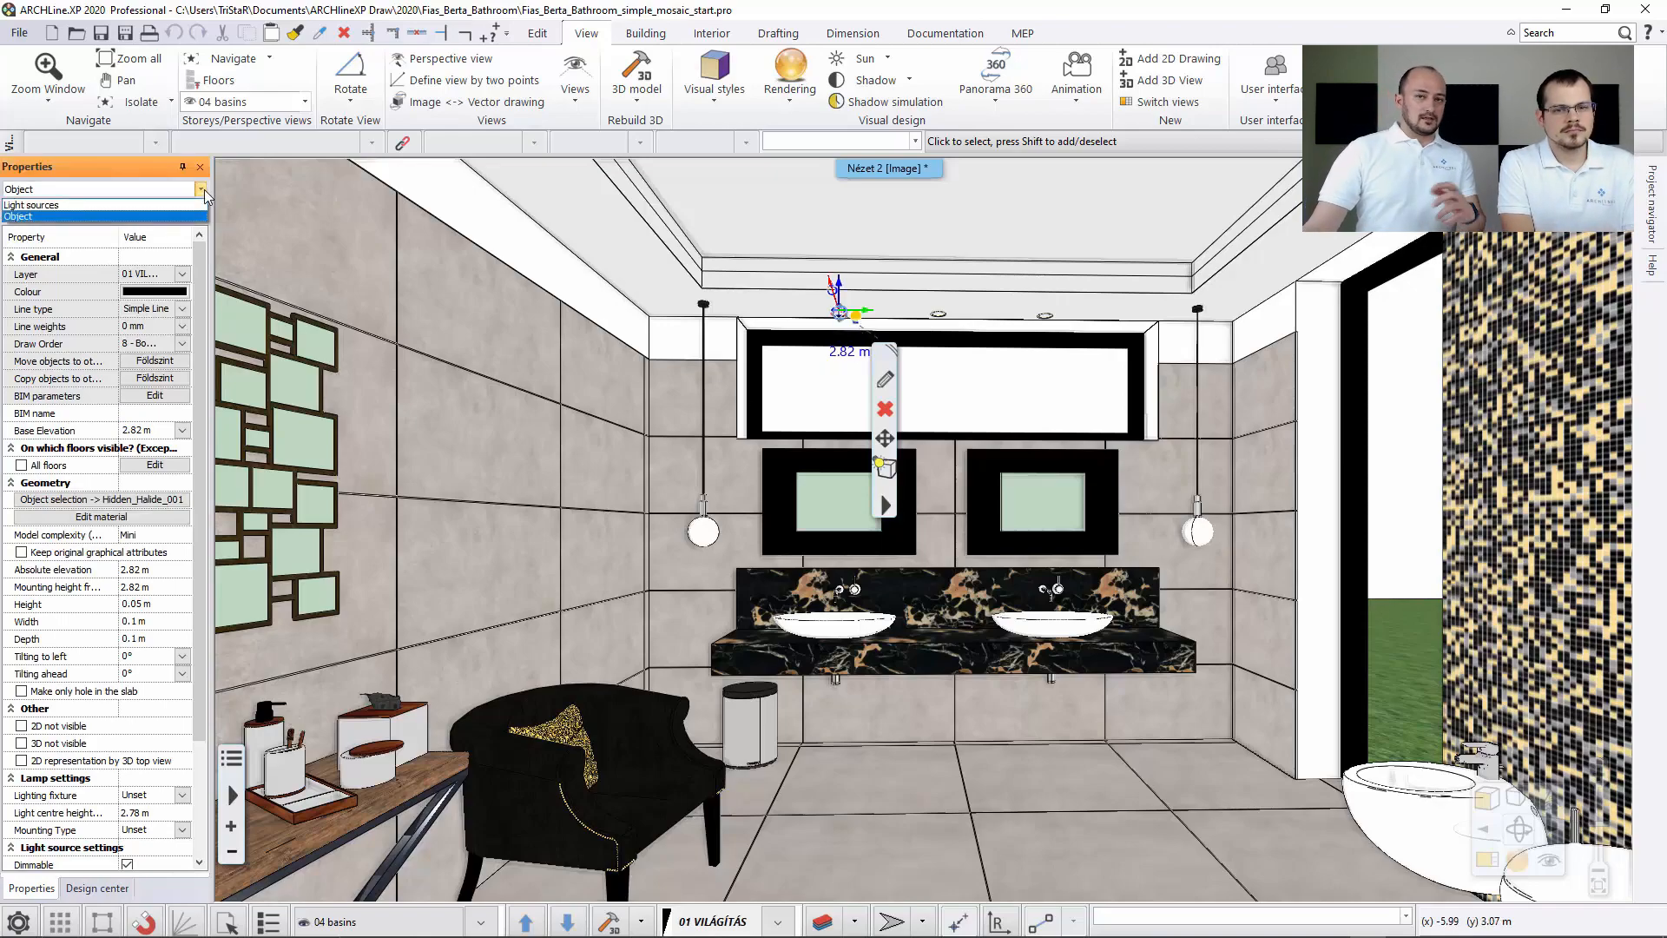
pyautogui.click(193, 205)
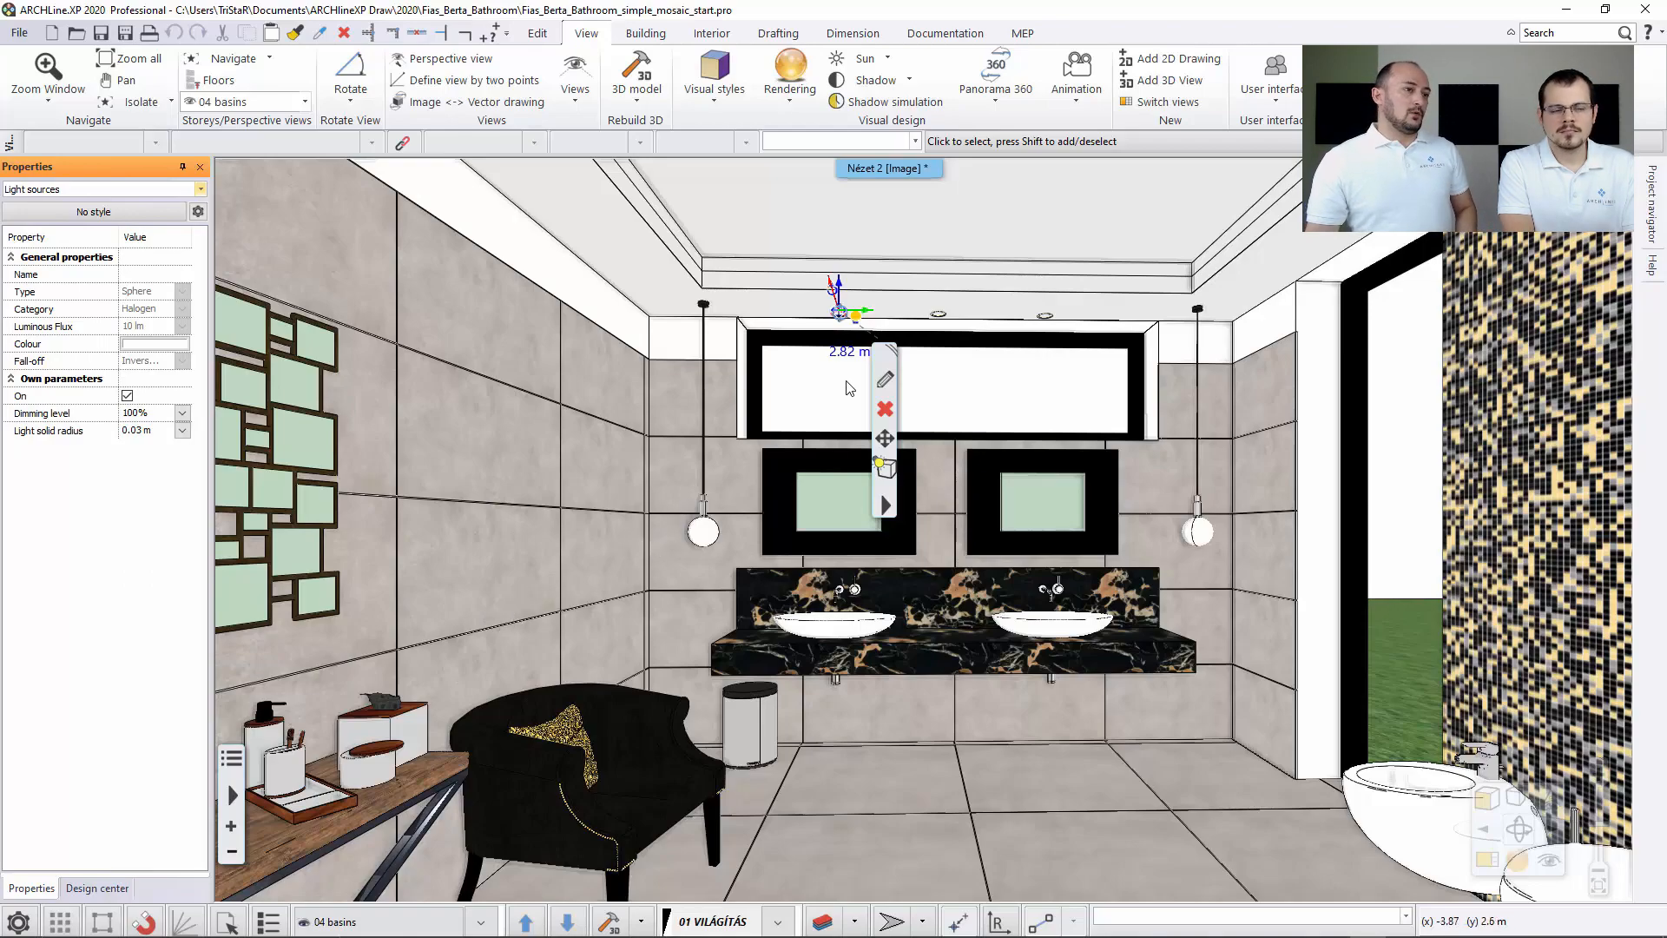
pyautogui.click(840, 324)
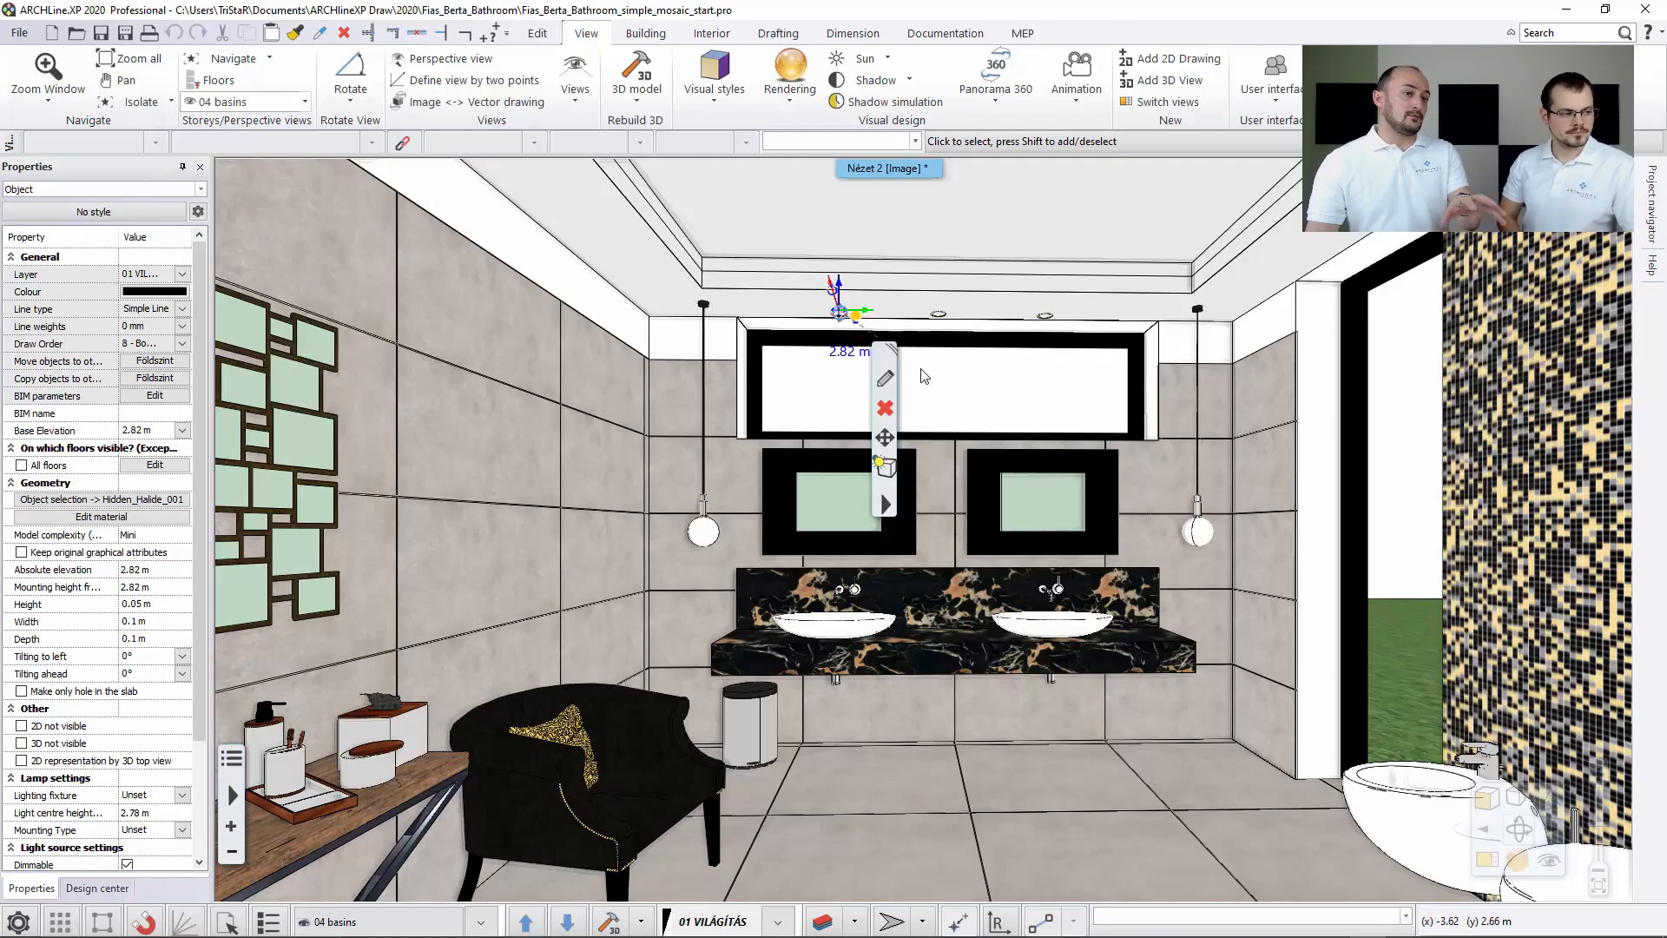
pyautogui.click(1485, 862)
pyautogui.click(1224, 581)
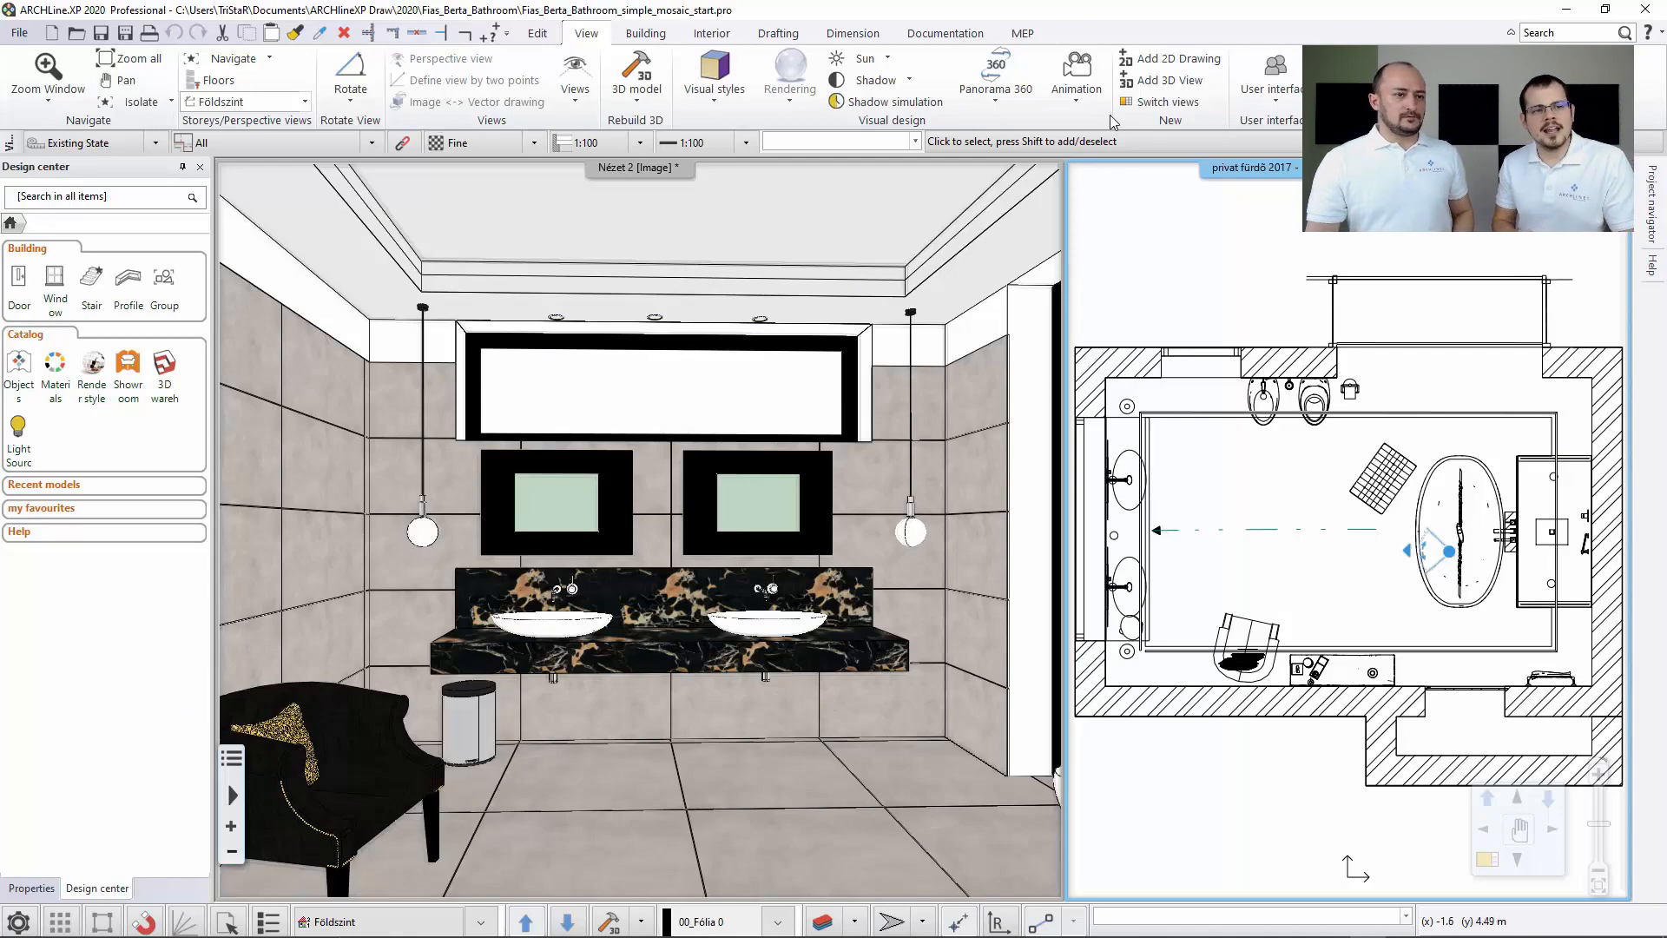
# Create an animation from the camera path and play it.
pyautogui.click(1078, 91)
pyautogui.moveTo(1096, 165)
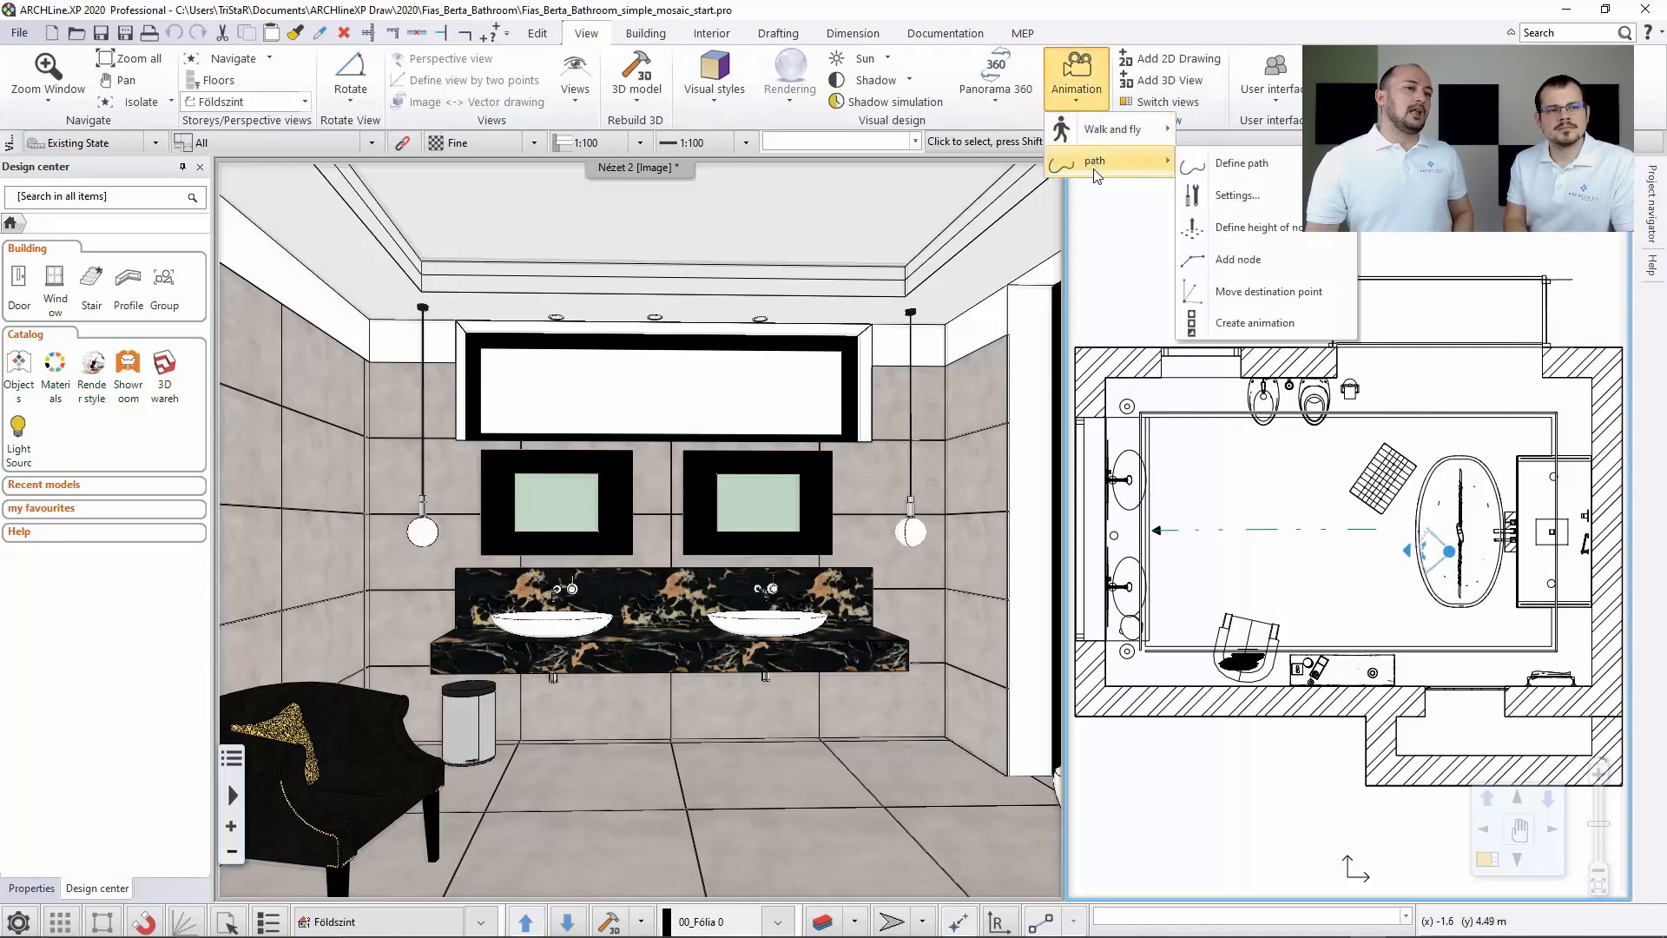
pyautogui.press('Escape')
pyautogui.press('Escape')
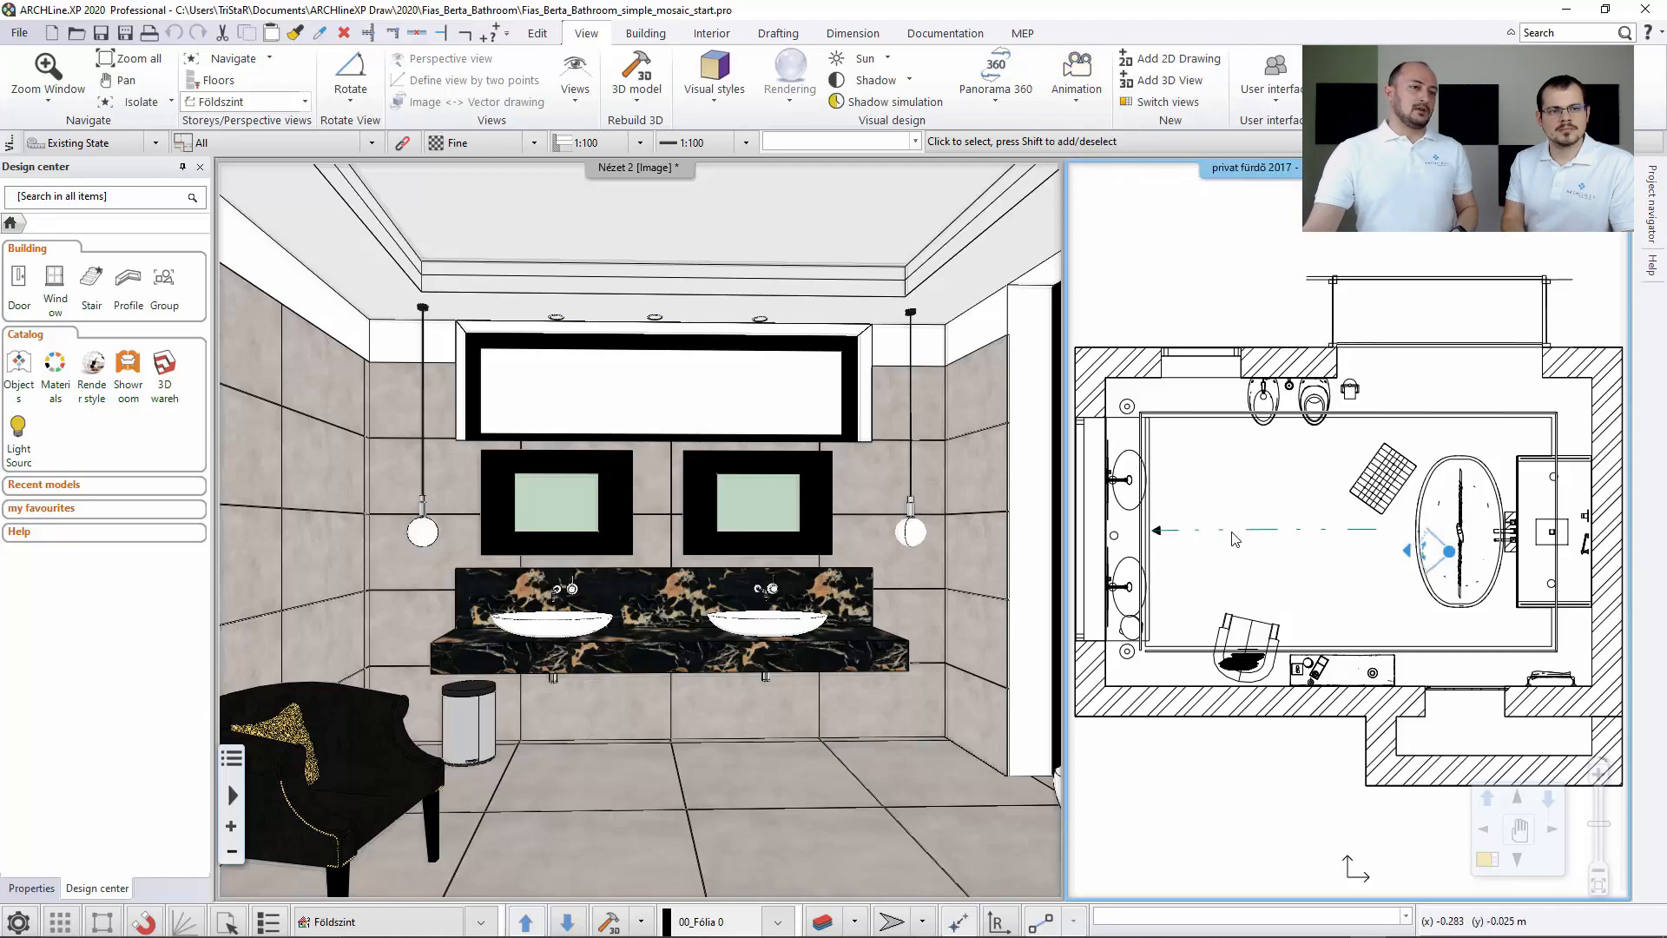
pyautogui.rightClick(1323, 534)
pyautogui.click(1397, 744)
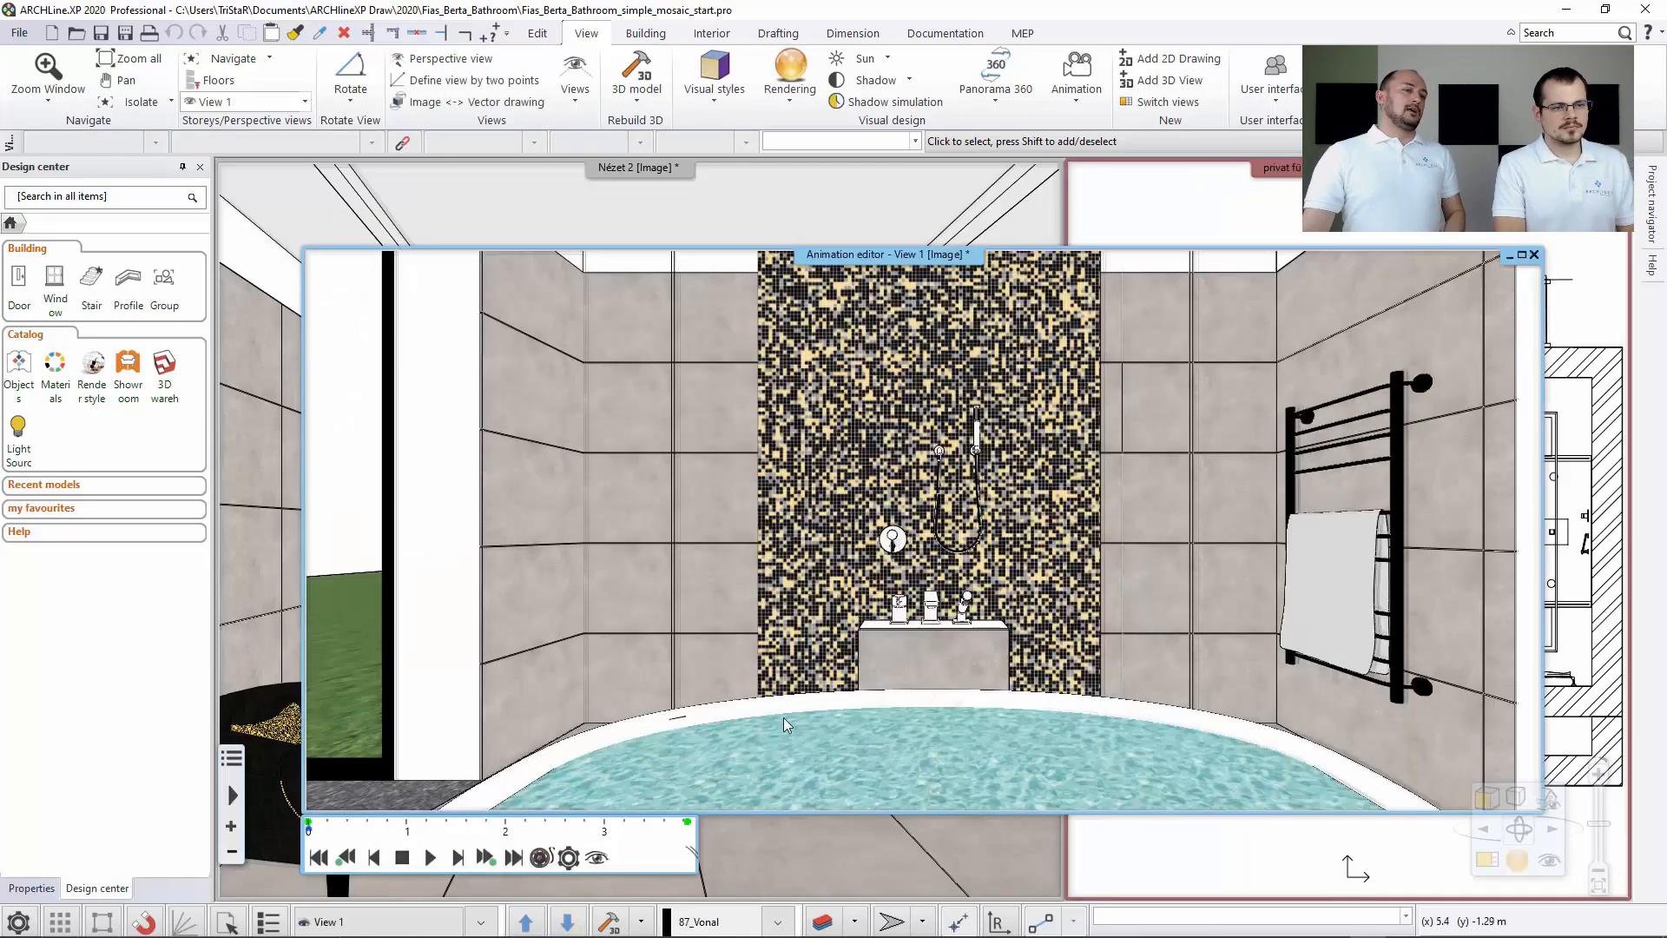
pyautogui.click(430, 857)
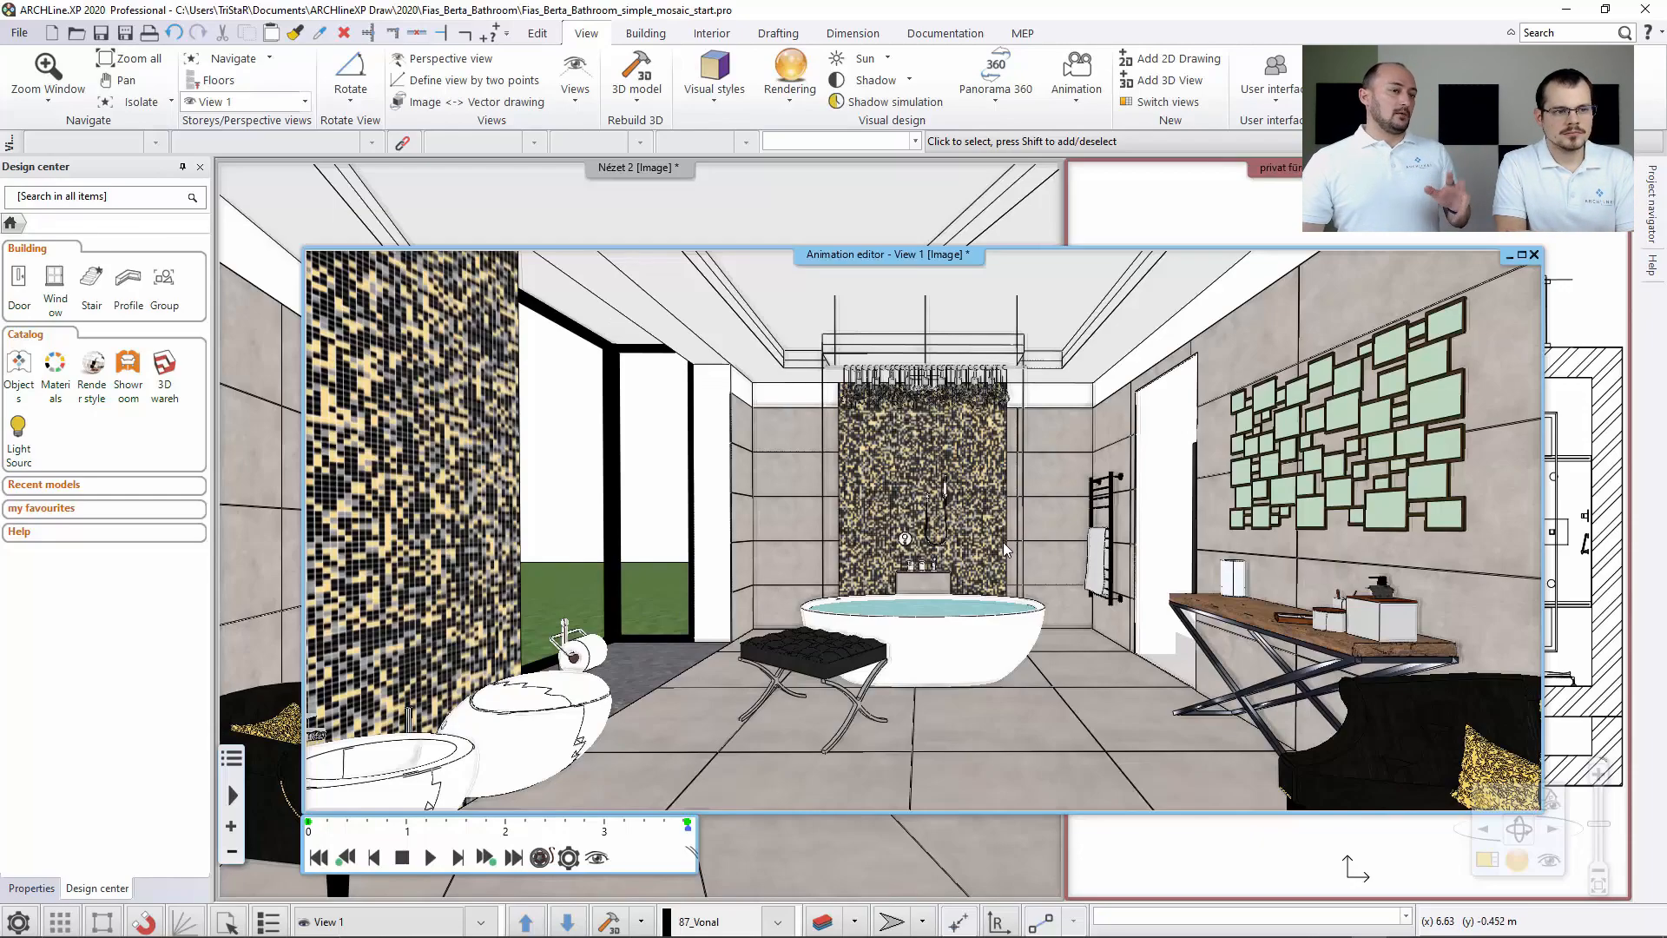
# Transfer the 3D model to ARCHLine.XP Live and confirm the transfer.
pyautogui.click(793, 95)
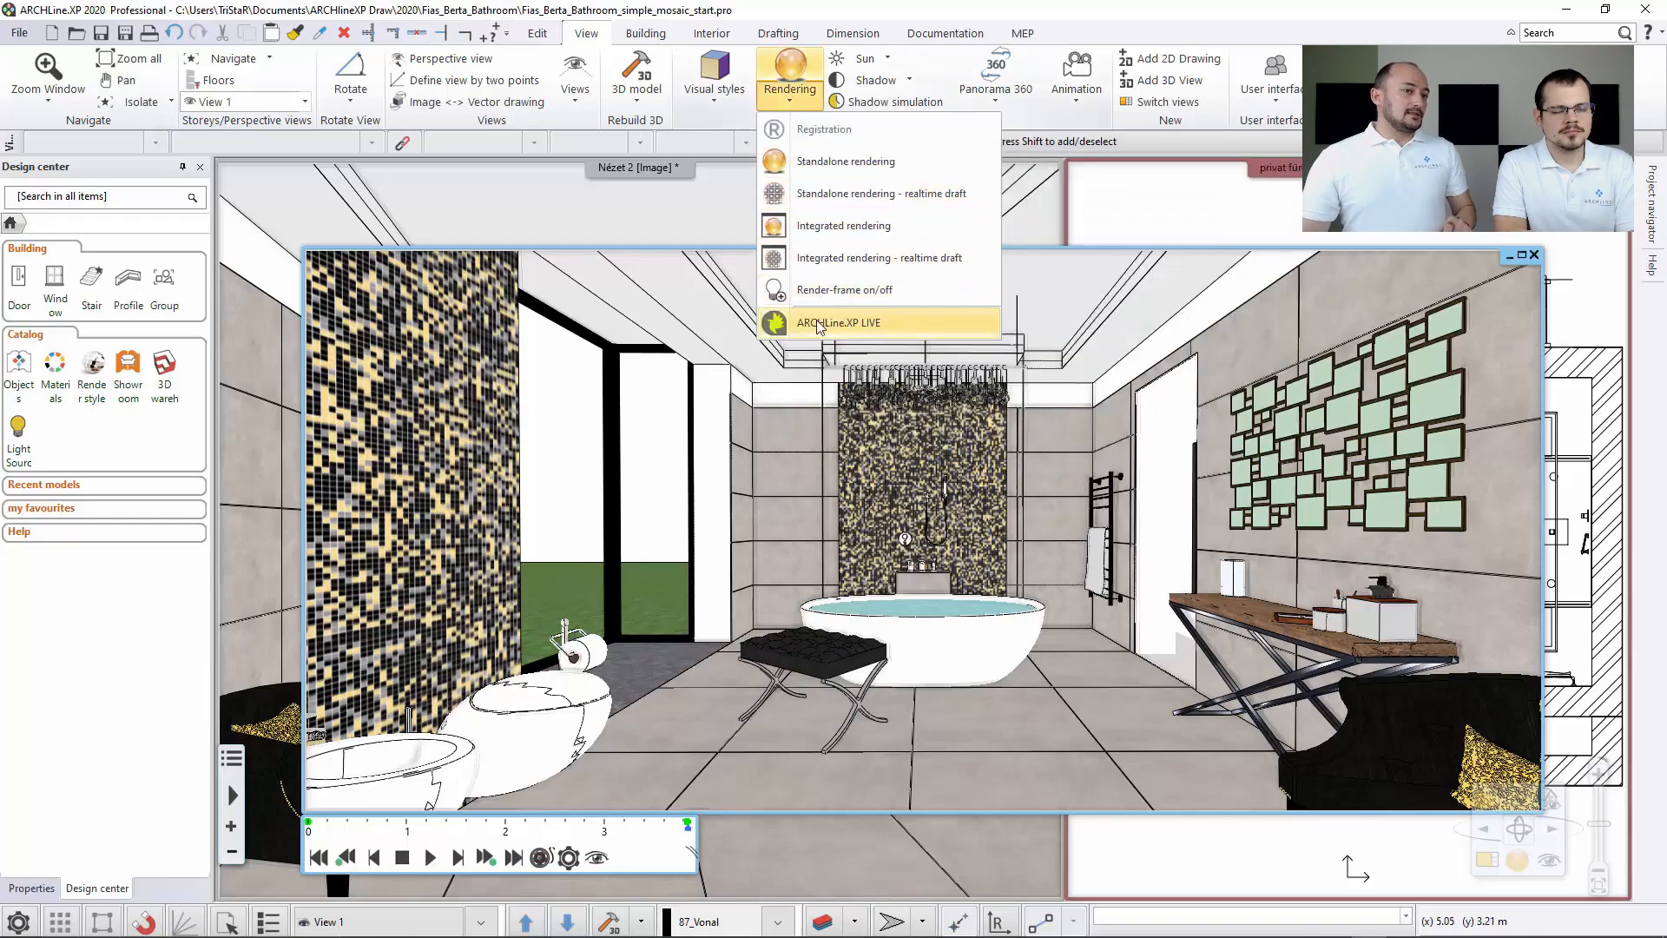
pyautogui.click(894, 327)
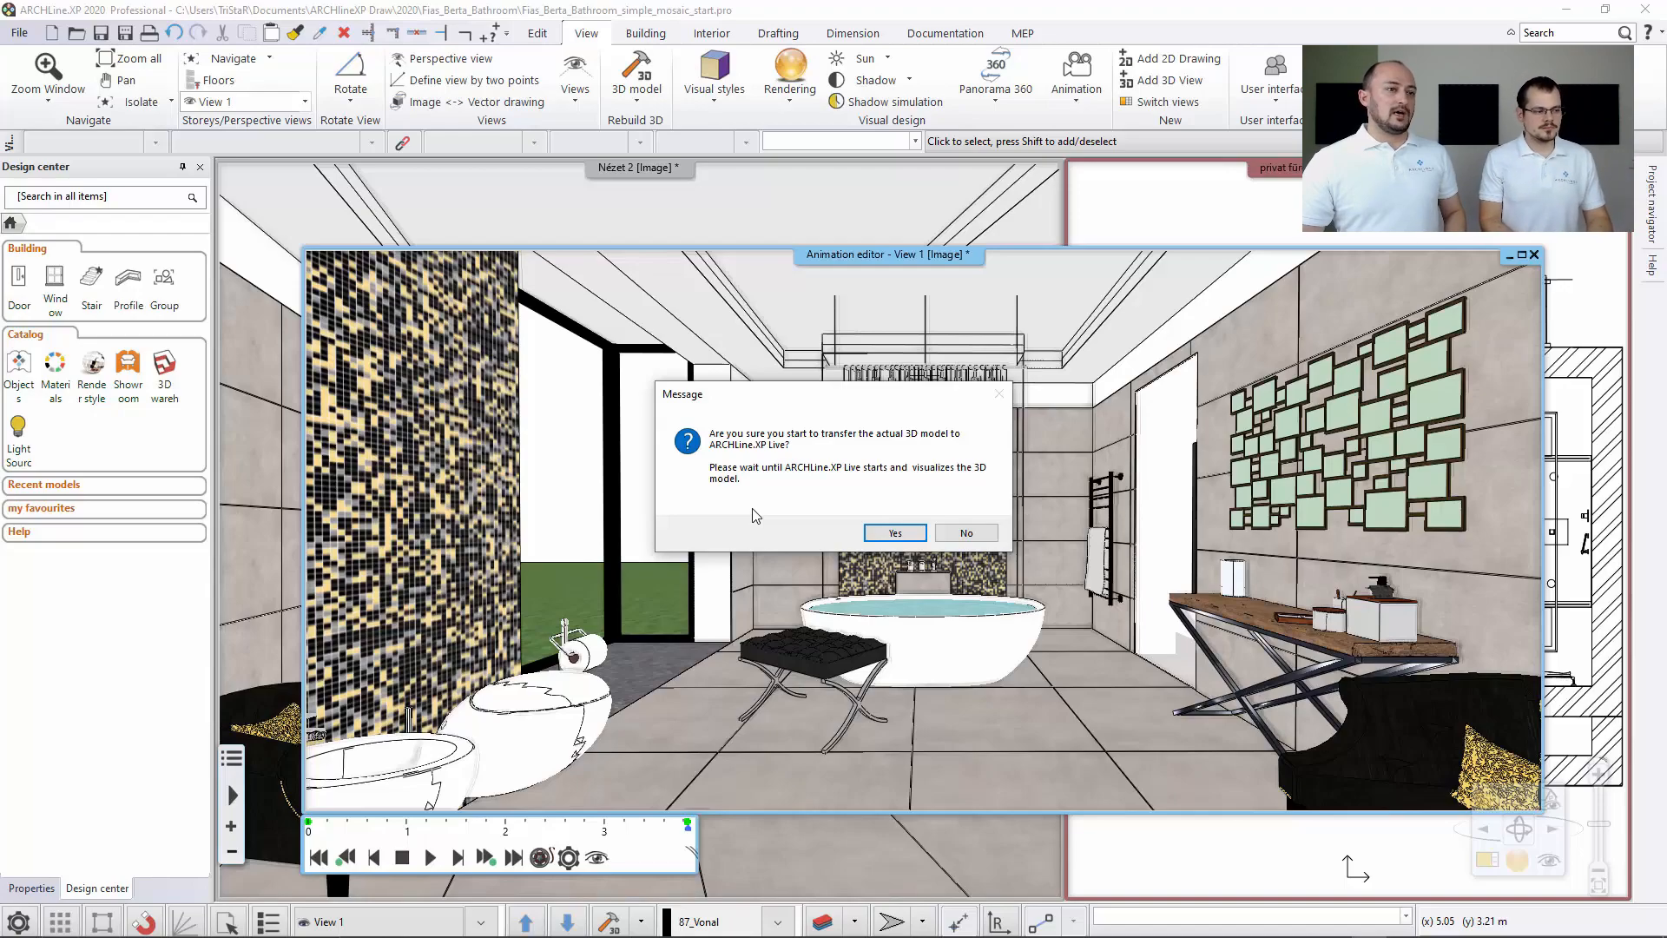
pyautogui.click(893, 533)
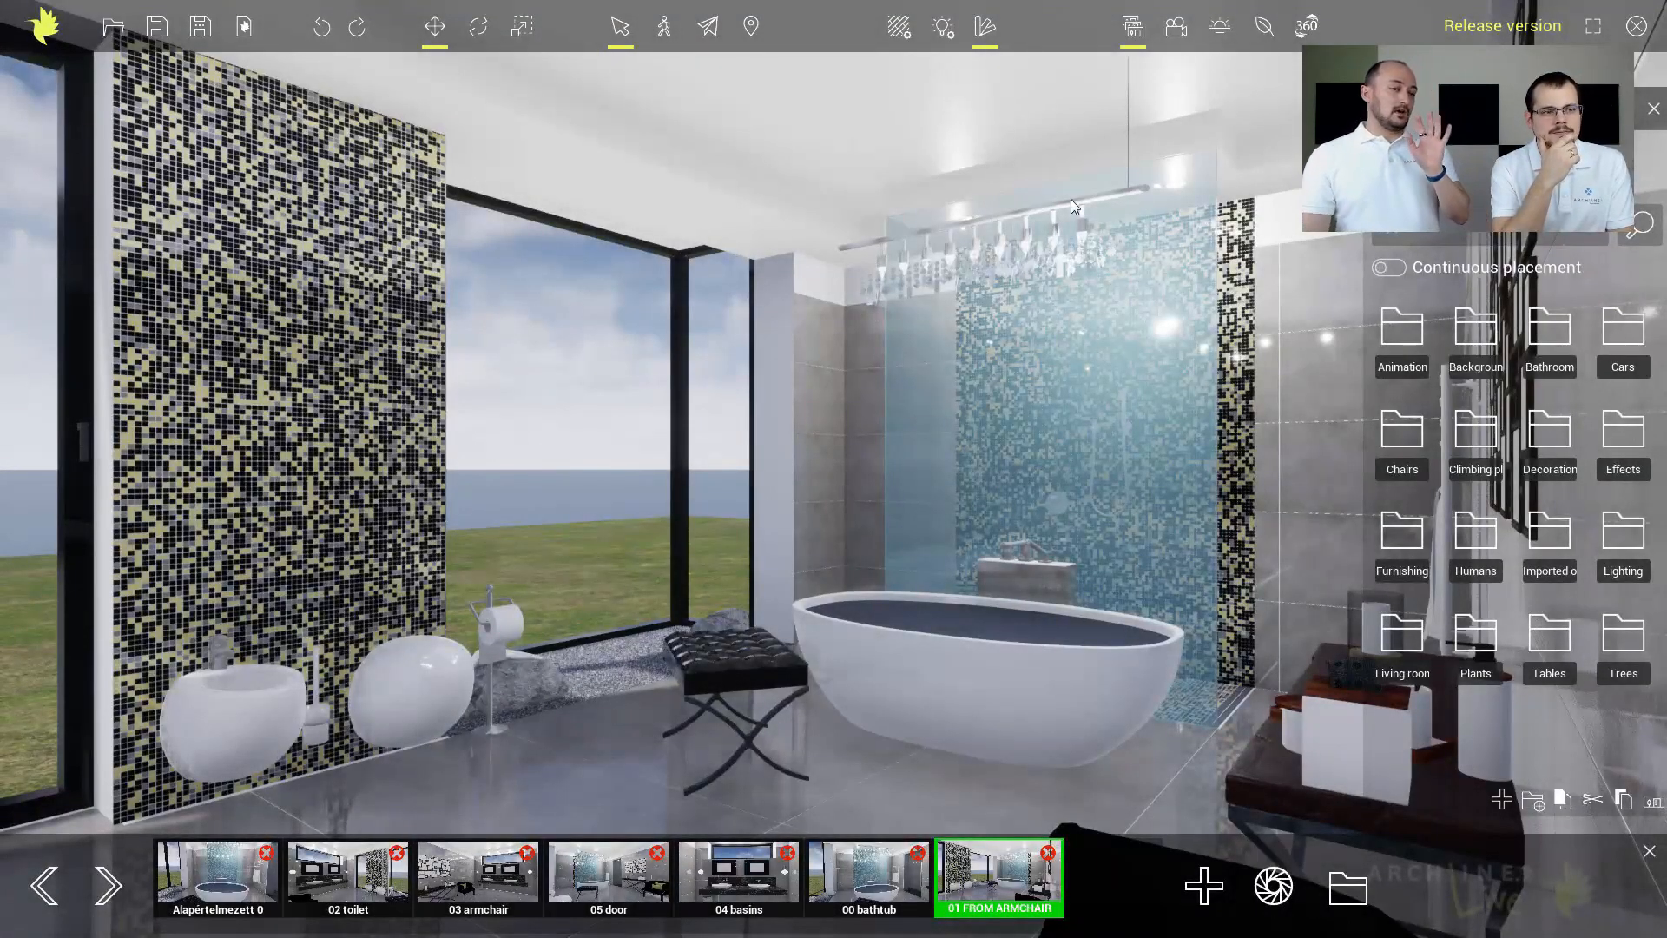
# Cycle through the bathtub, basins, door, armchair, toilet and from-armchair views, then open the snapshot folder.
pyautogui.click(868, 872)
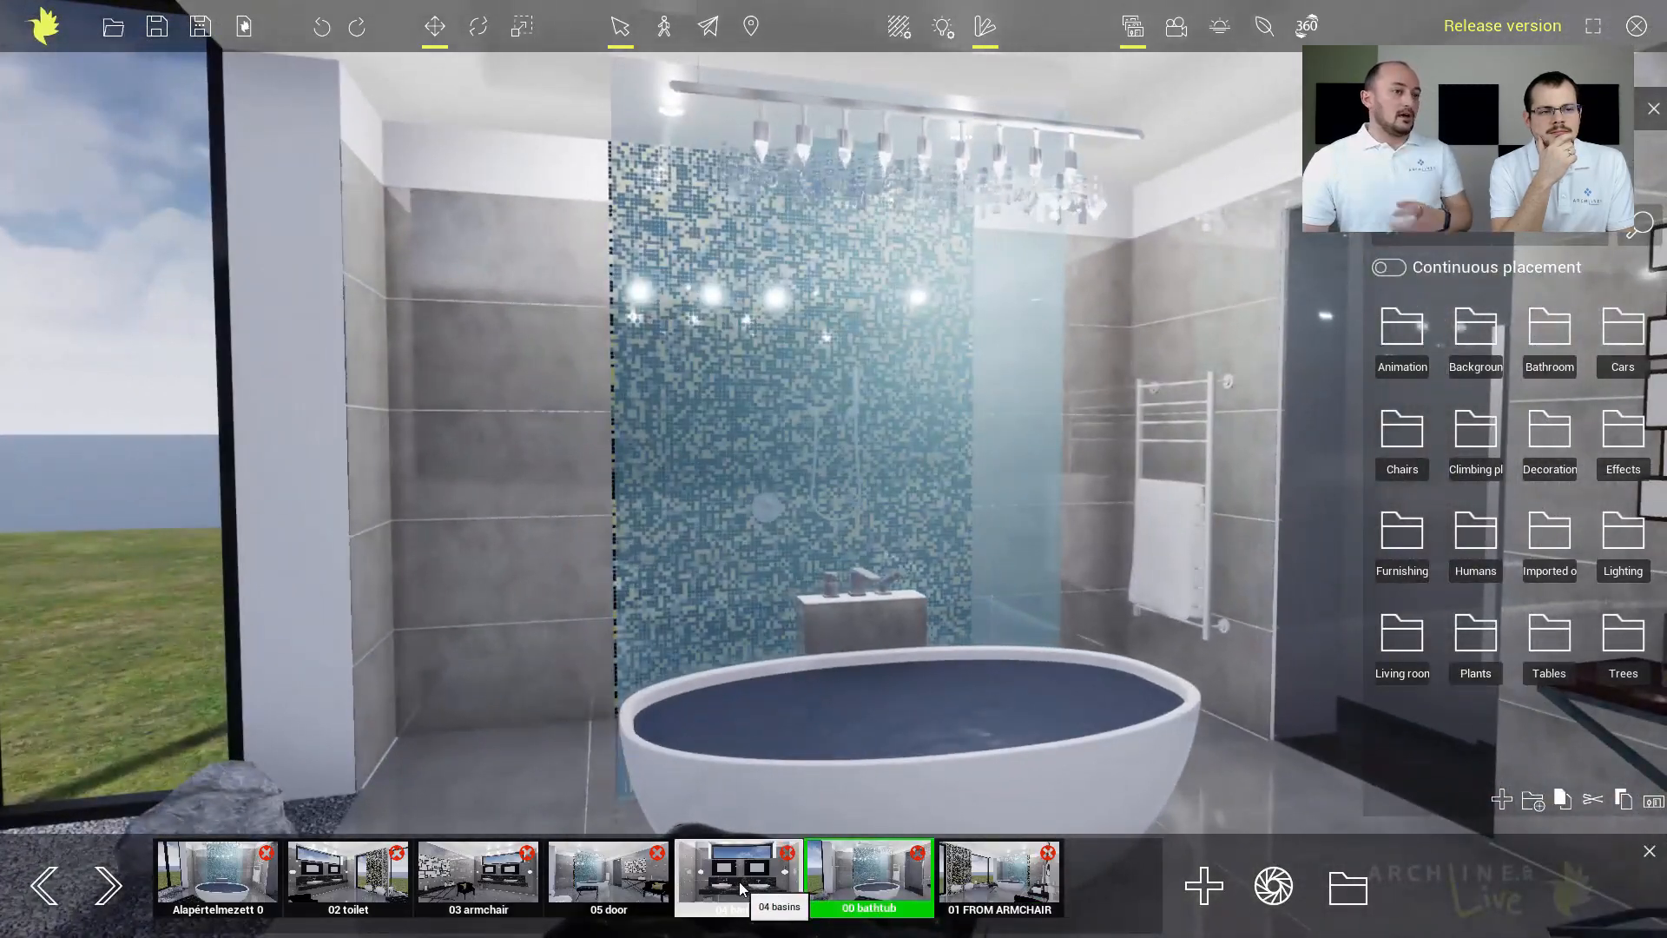
pyautogui.click(738, 882)
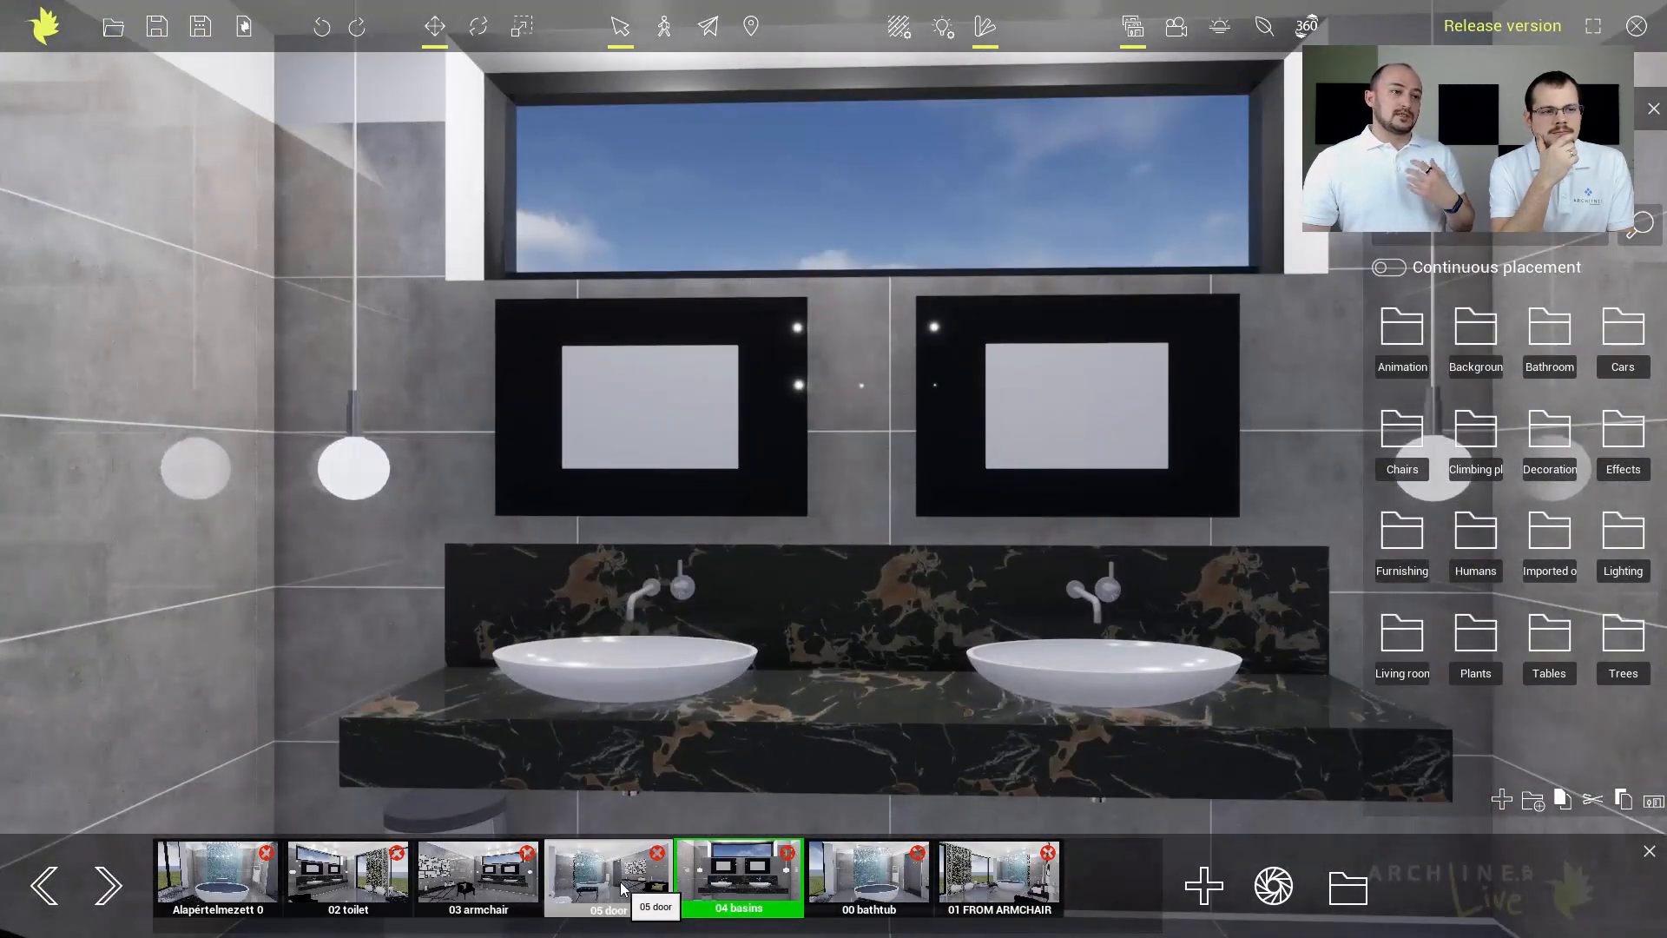
pyautogui.click(621, 887)
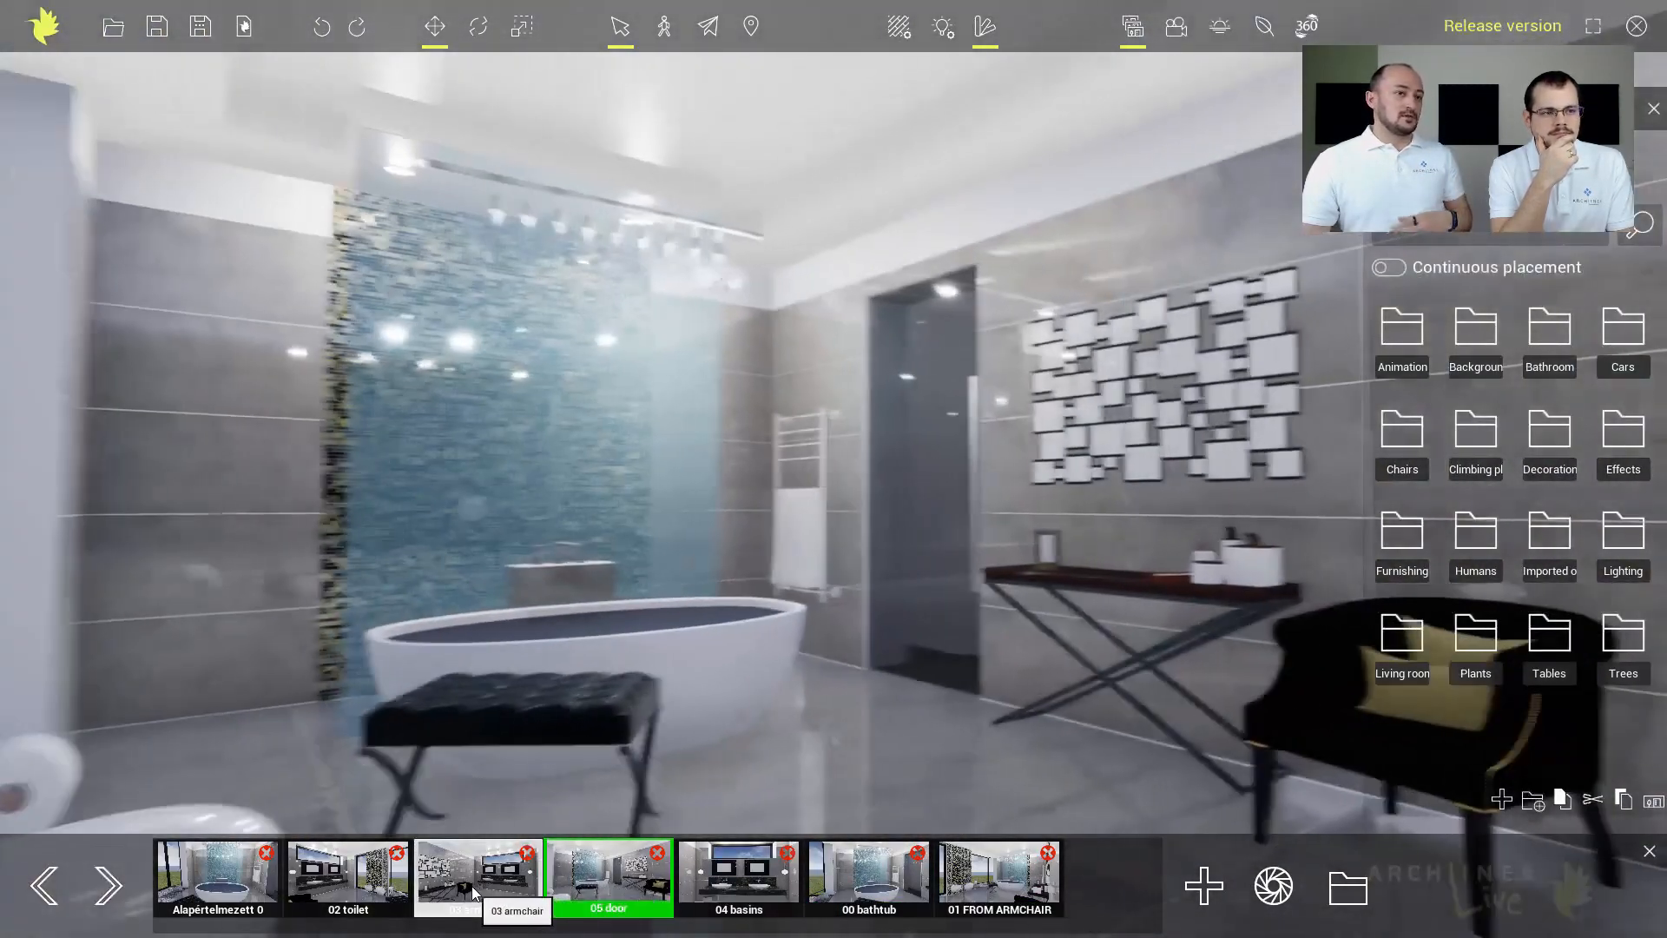
pyautogui.click(471, 886)
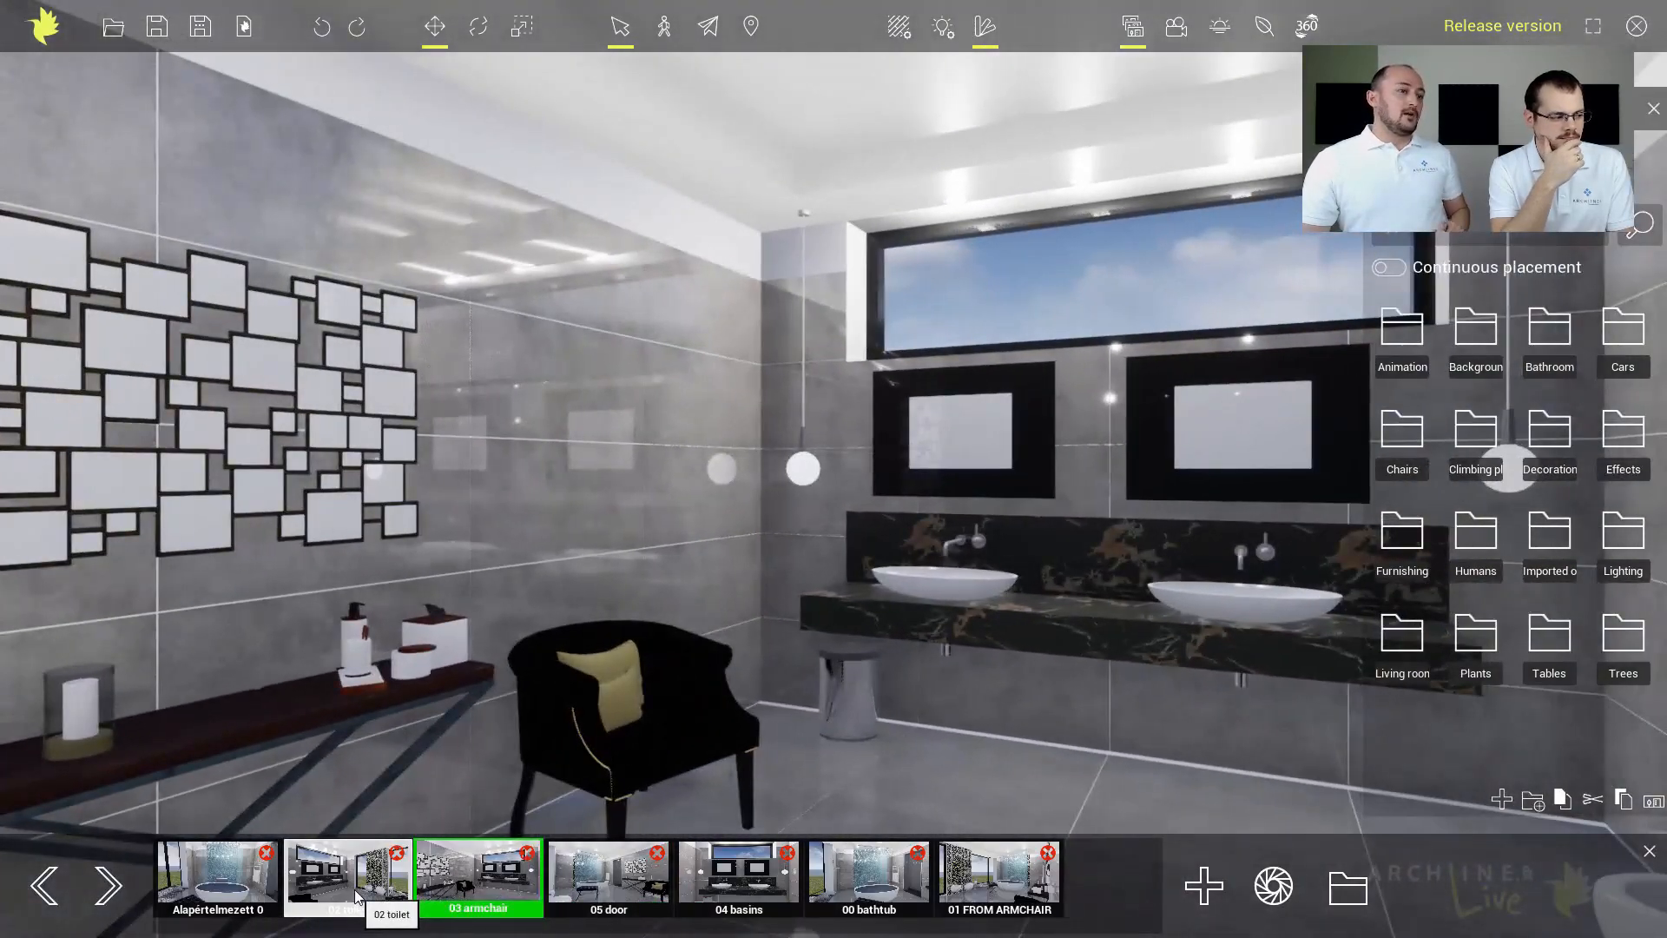
pyautogui.click(354, 890)
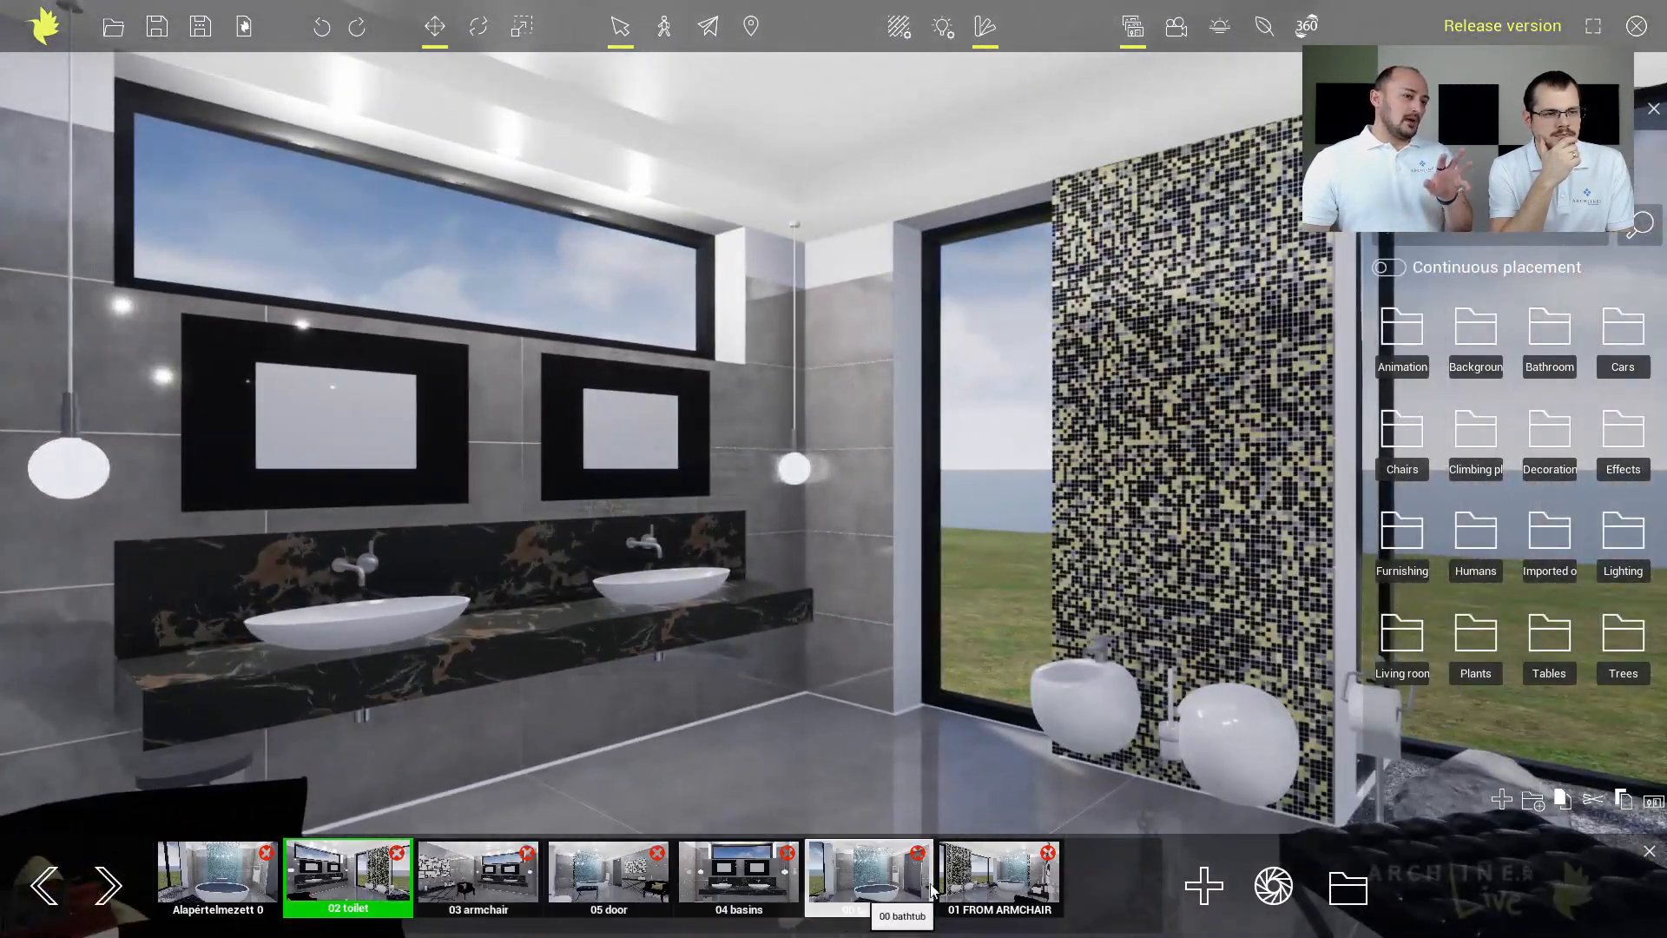
pyautogui.click(998, 875)
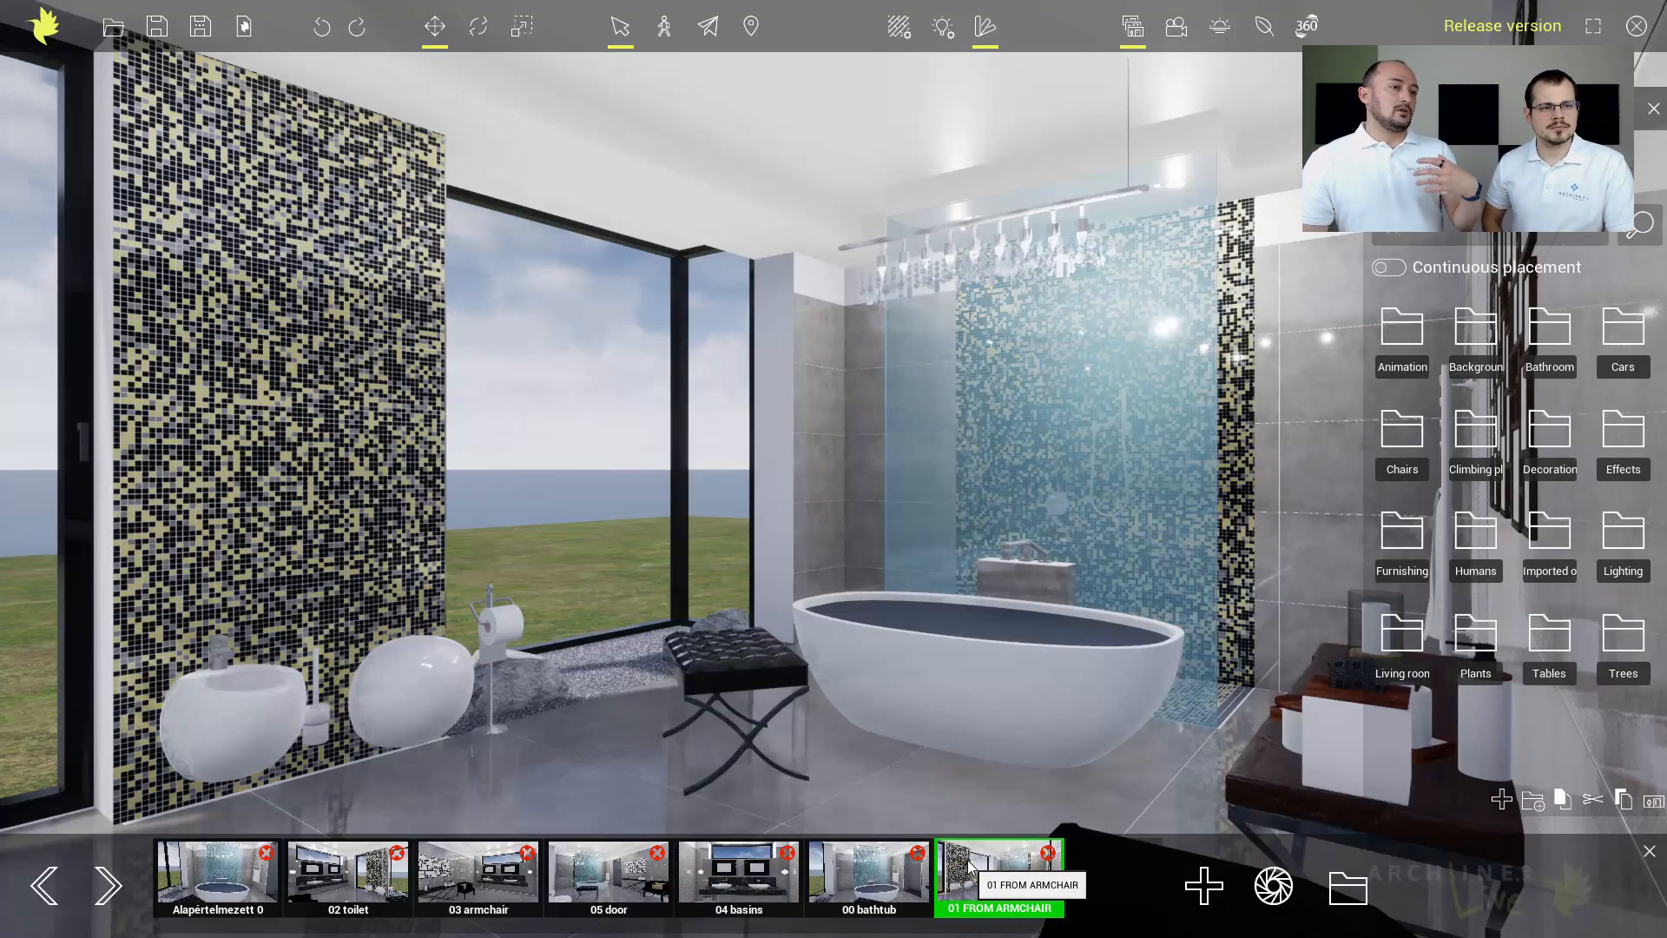
pyautogui.click(1352, 887)
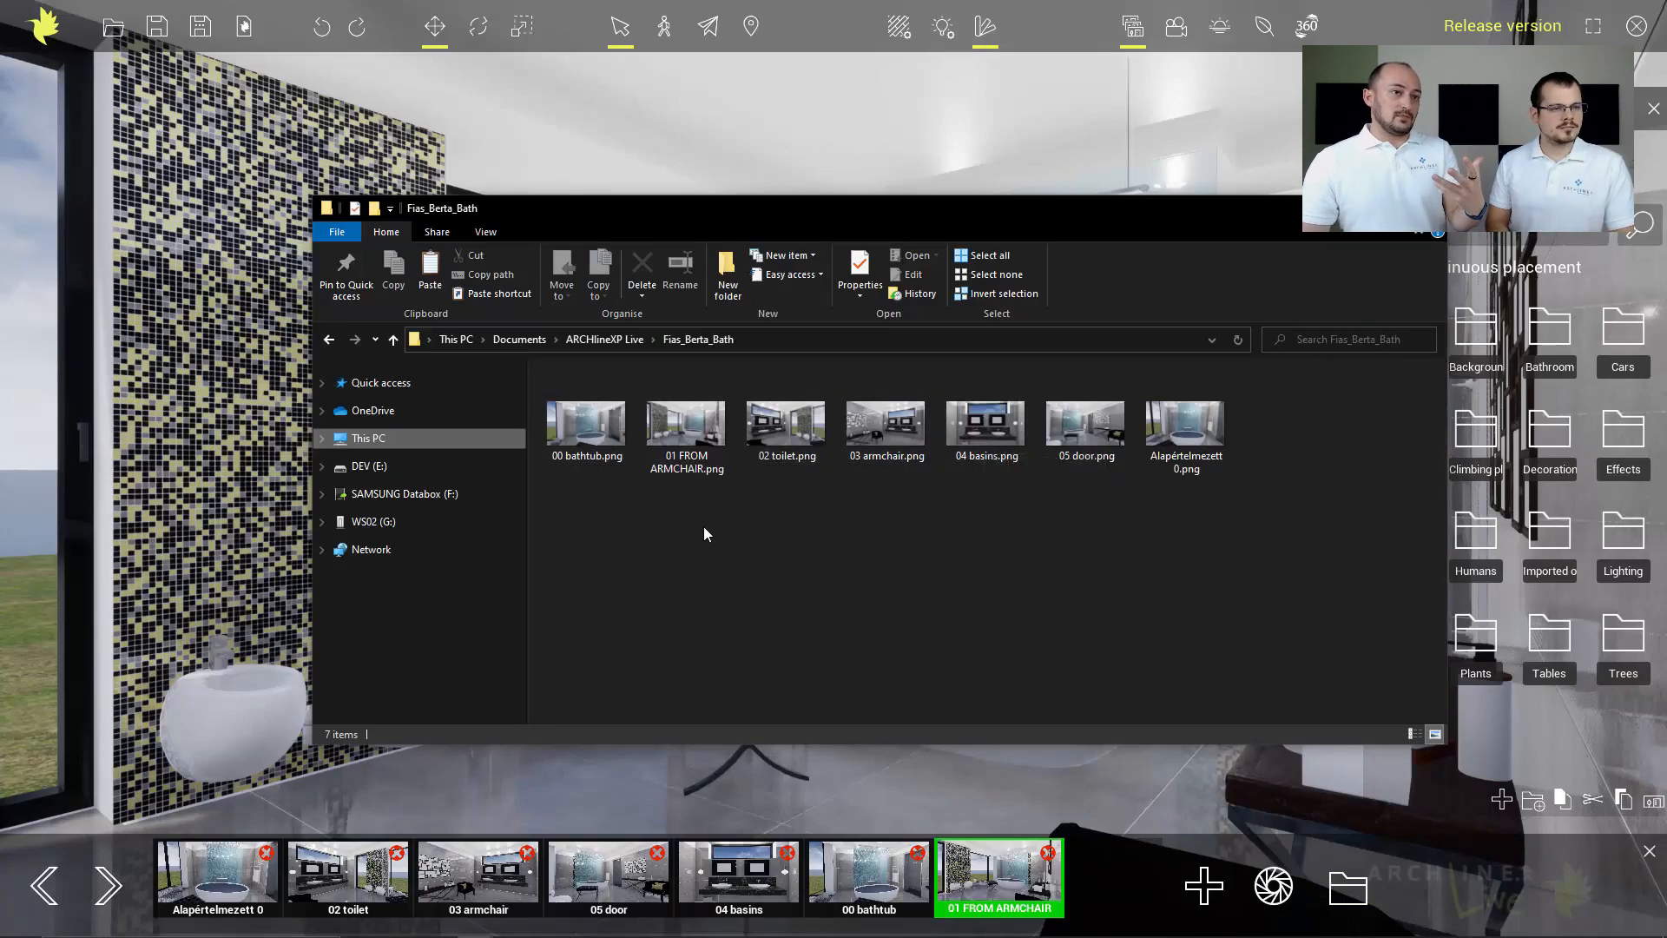
# Open 00 bathtub.png and page through the snapshots from 01 FROM ARMCHAIR to 05 door.
pyautogui.doubleClick(597, 440)
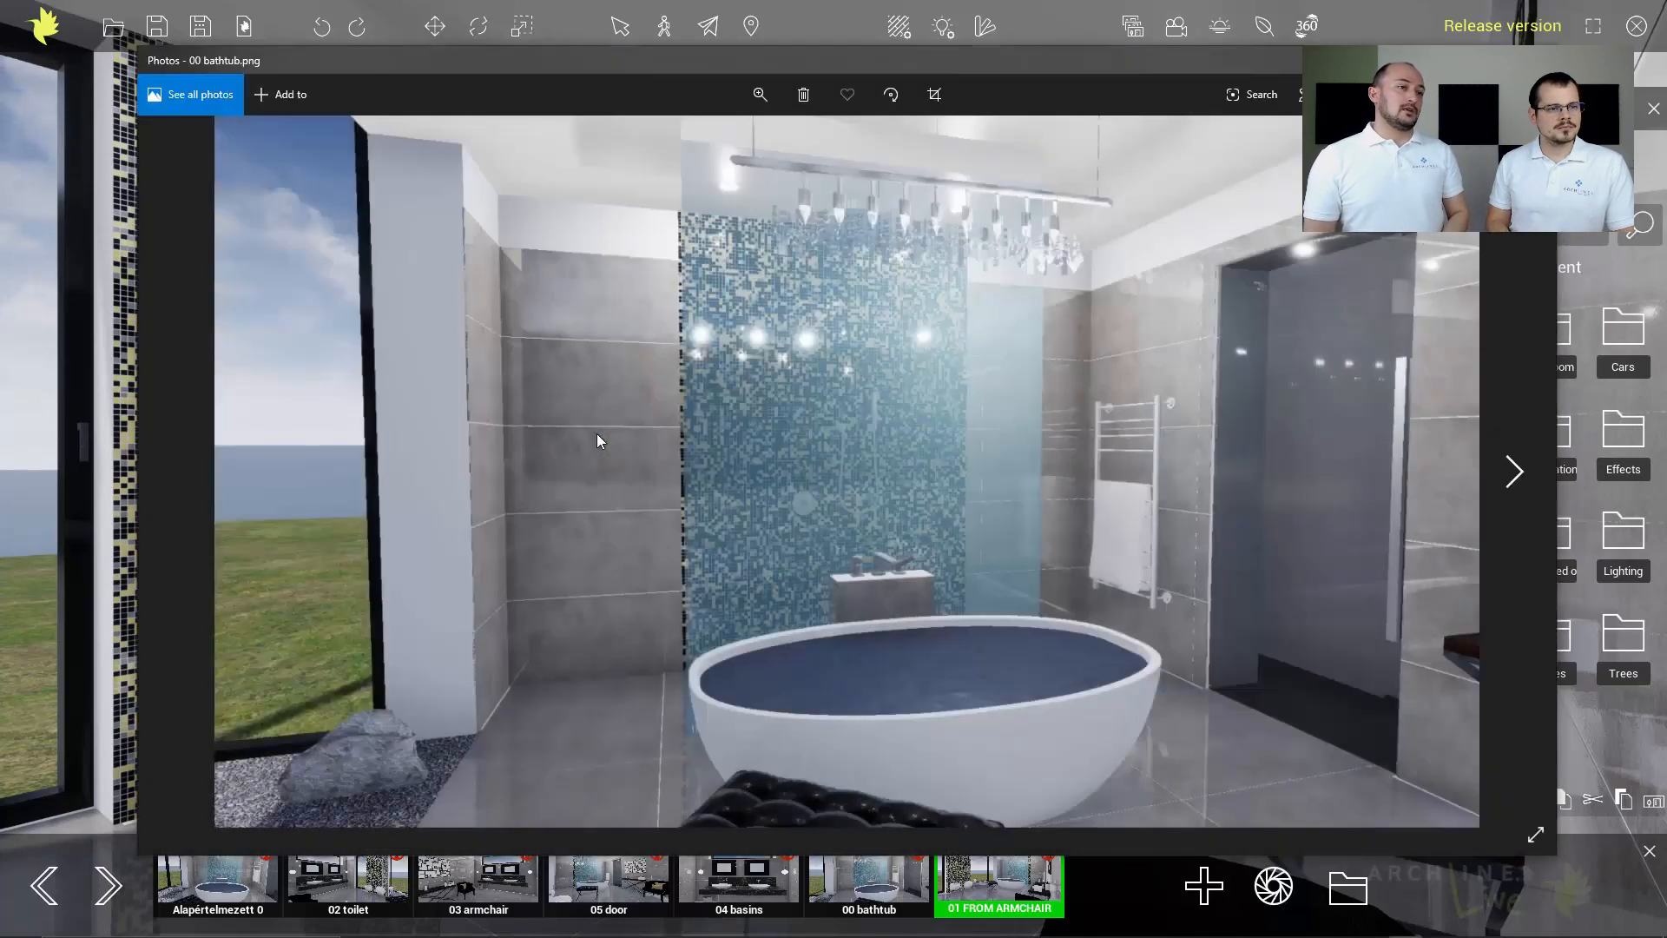
pyautogui.click(1515, 476)
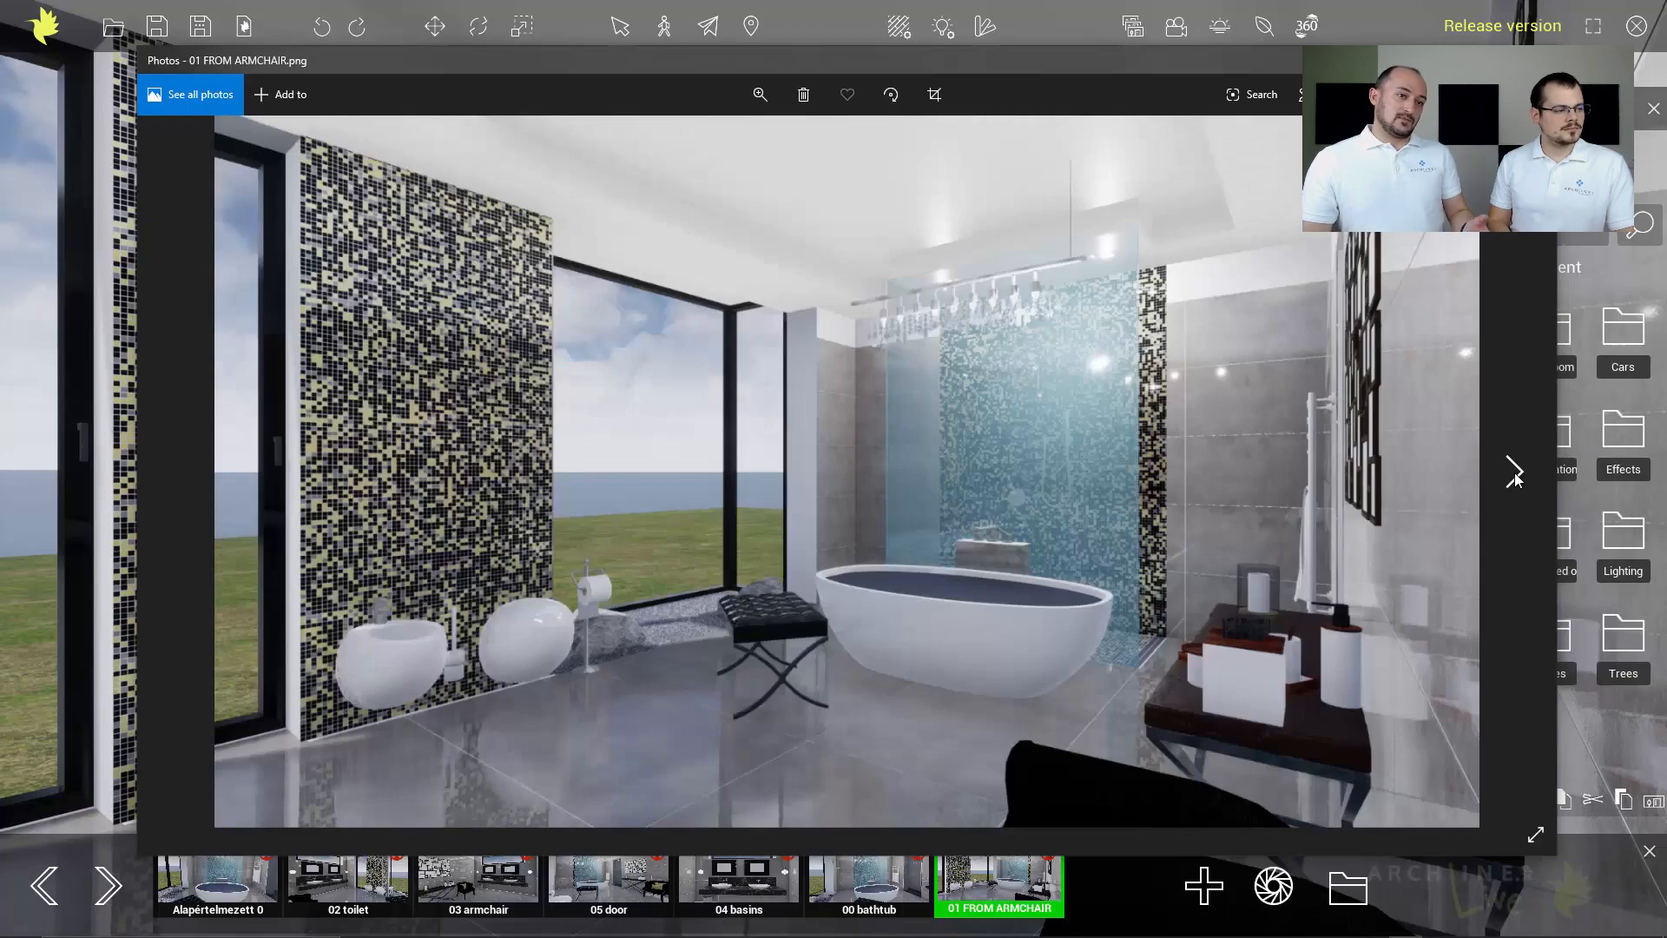
pyautogui.click(1515, 476)
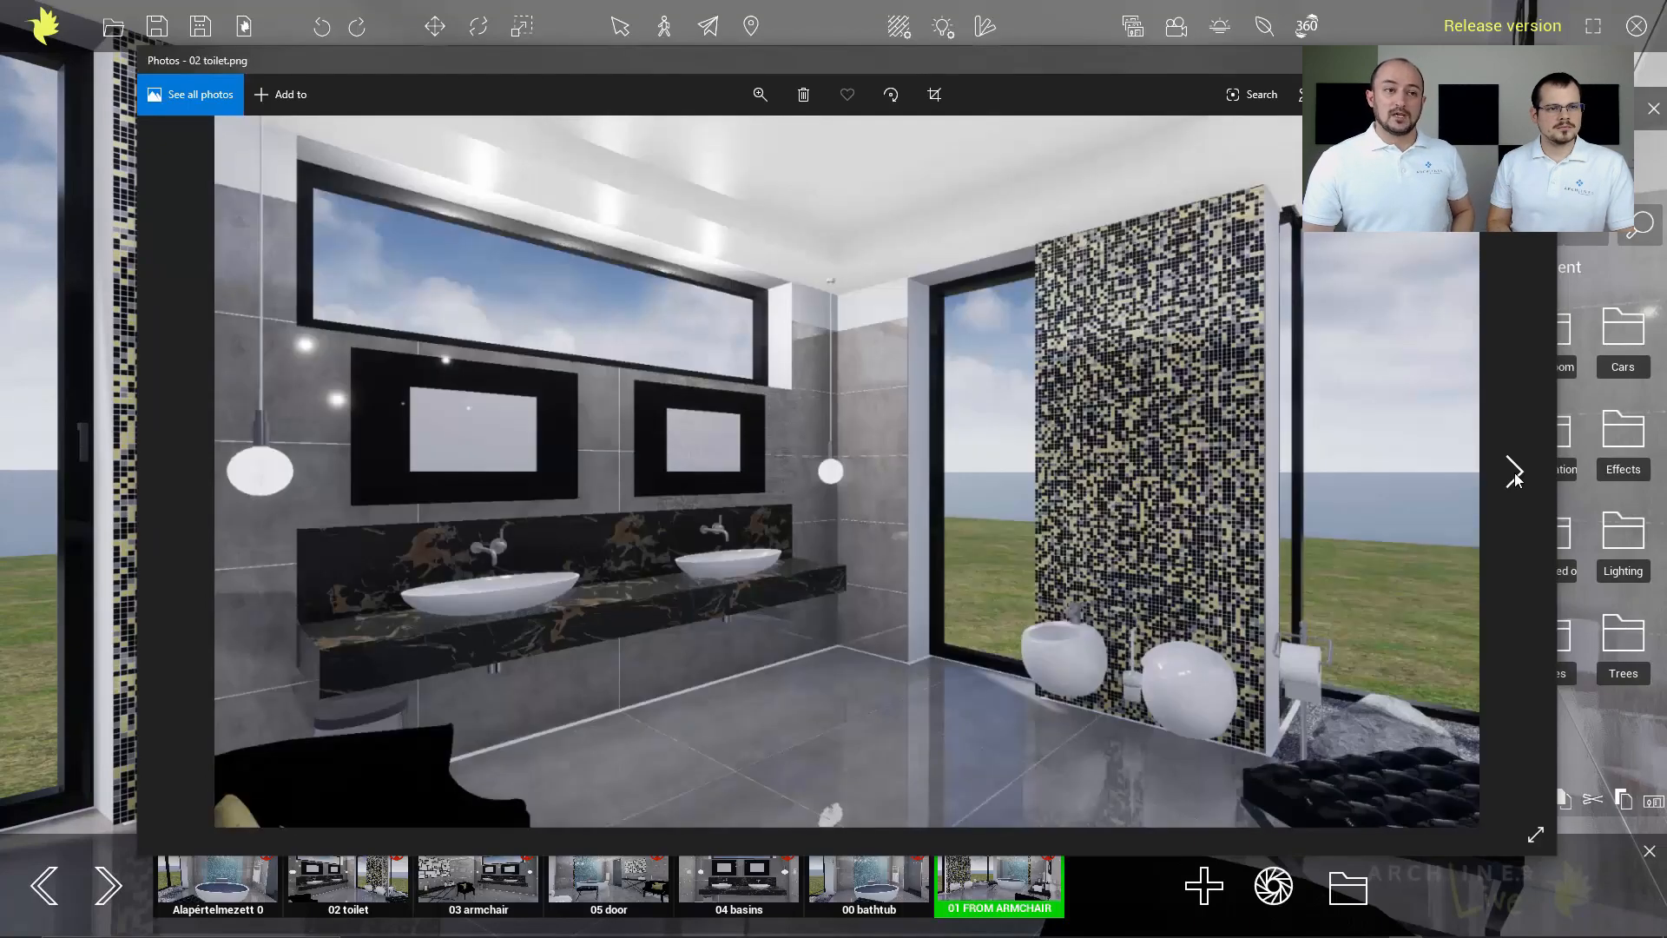
pyautogui.click(1515, 475)
pyautogui.click(1515, 476)
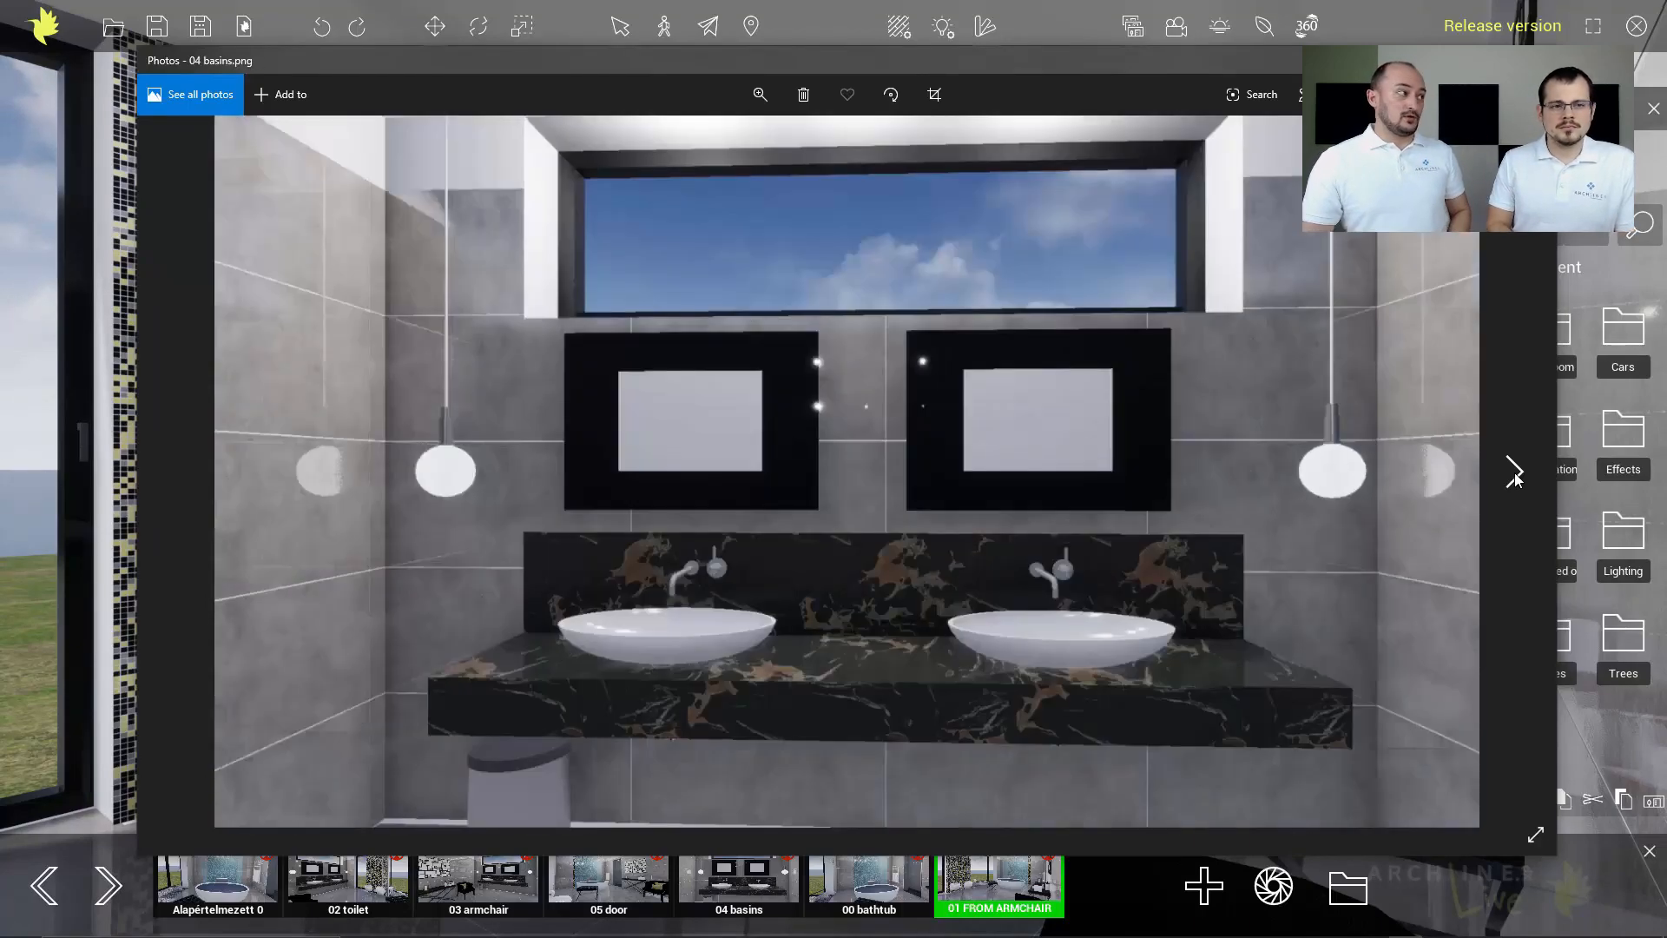
pyautogui.click(1515, 475)
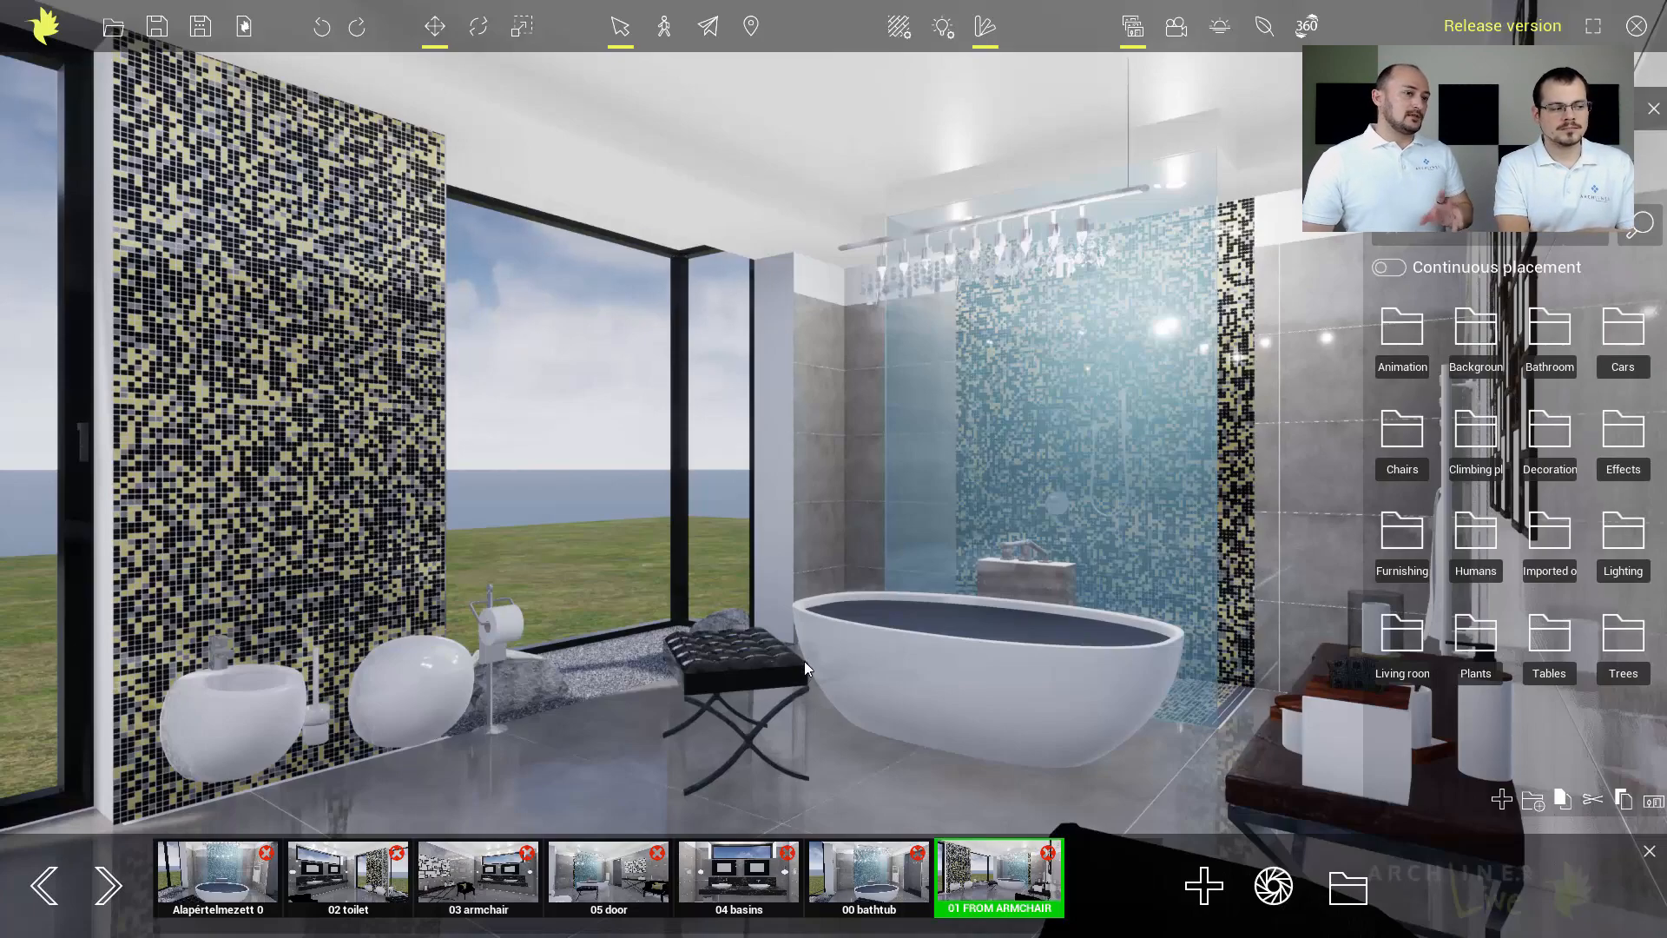
# Raise the floor tile material's reflection and brightness.
pyautogui.click(653, 731)
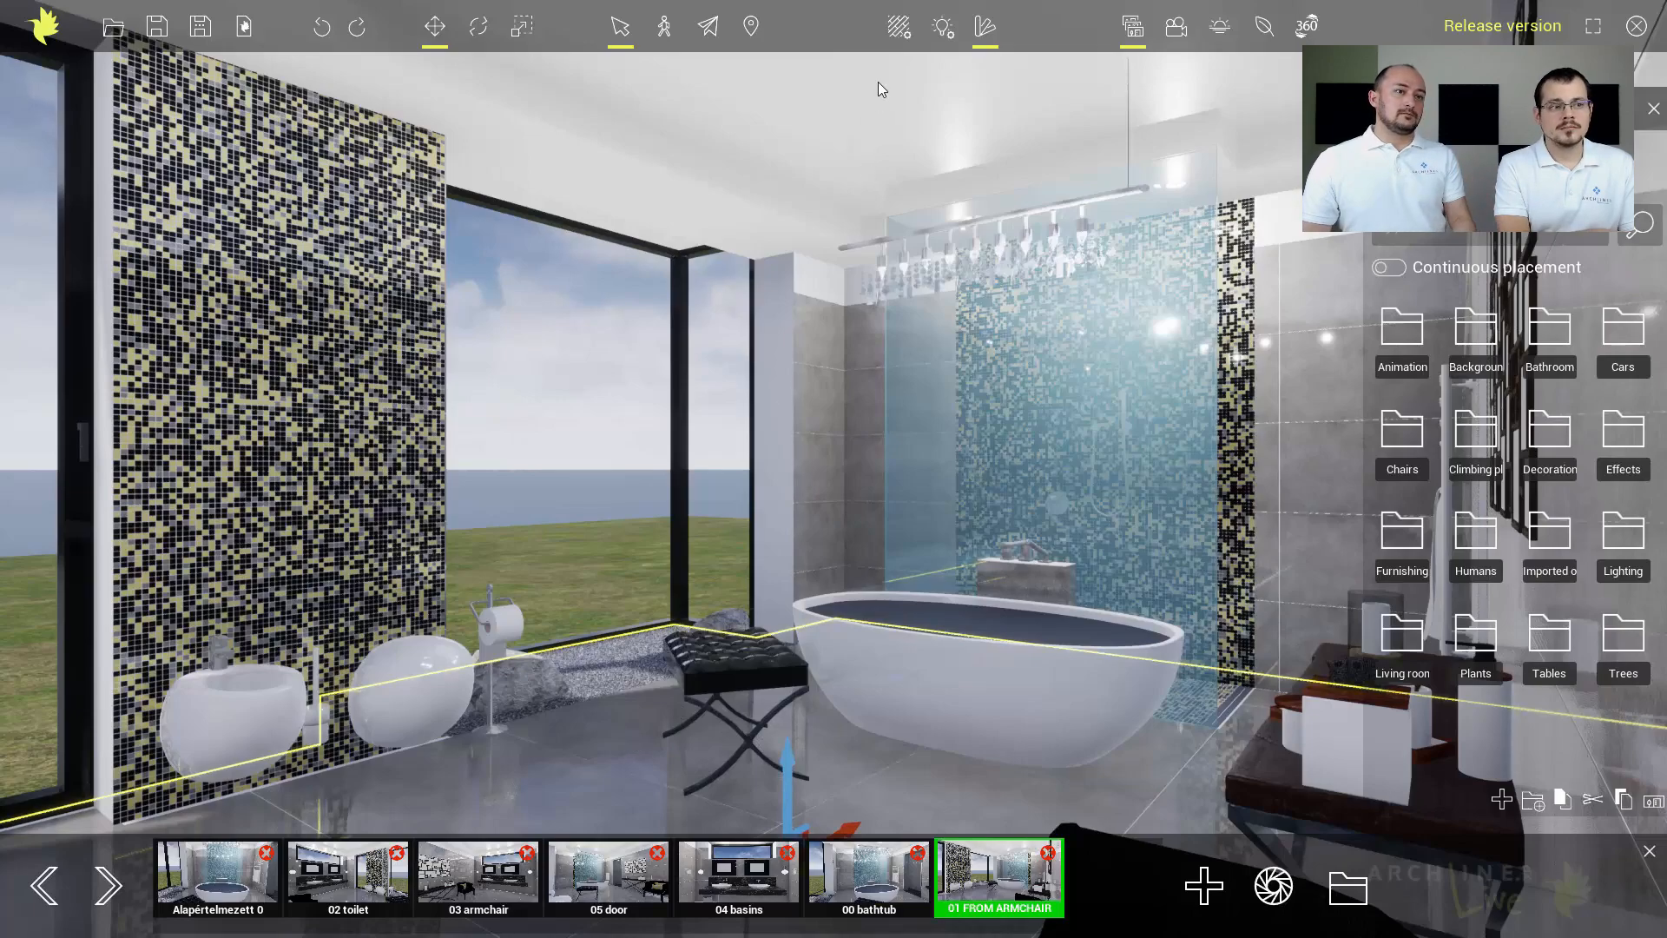
pyautogui.click(899, 26)
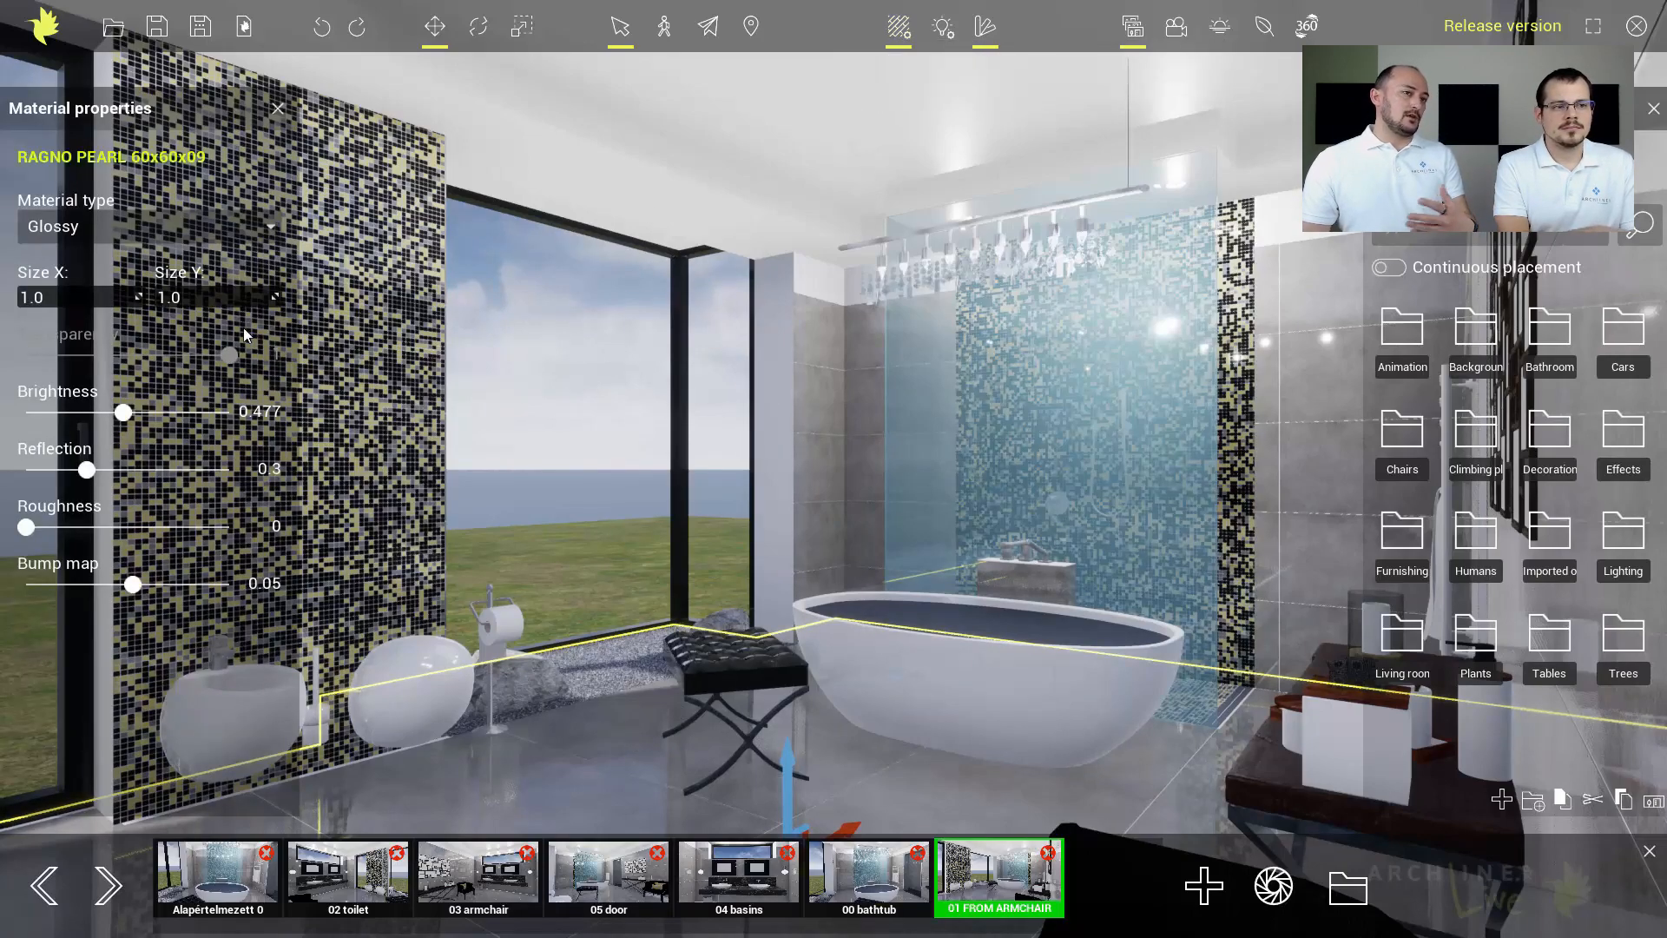
pyautogui.moveTo(87, 469)
pyautogui.mouseDown()
pyautogui.moveTo(137, 470)
pyautogui.moveTo(105, 469)
pyautogui.mouseUp()
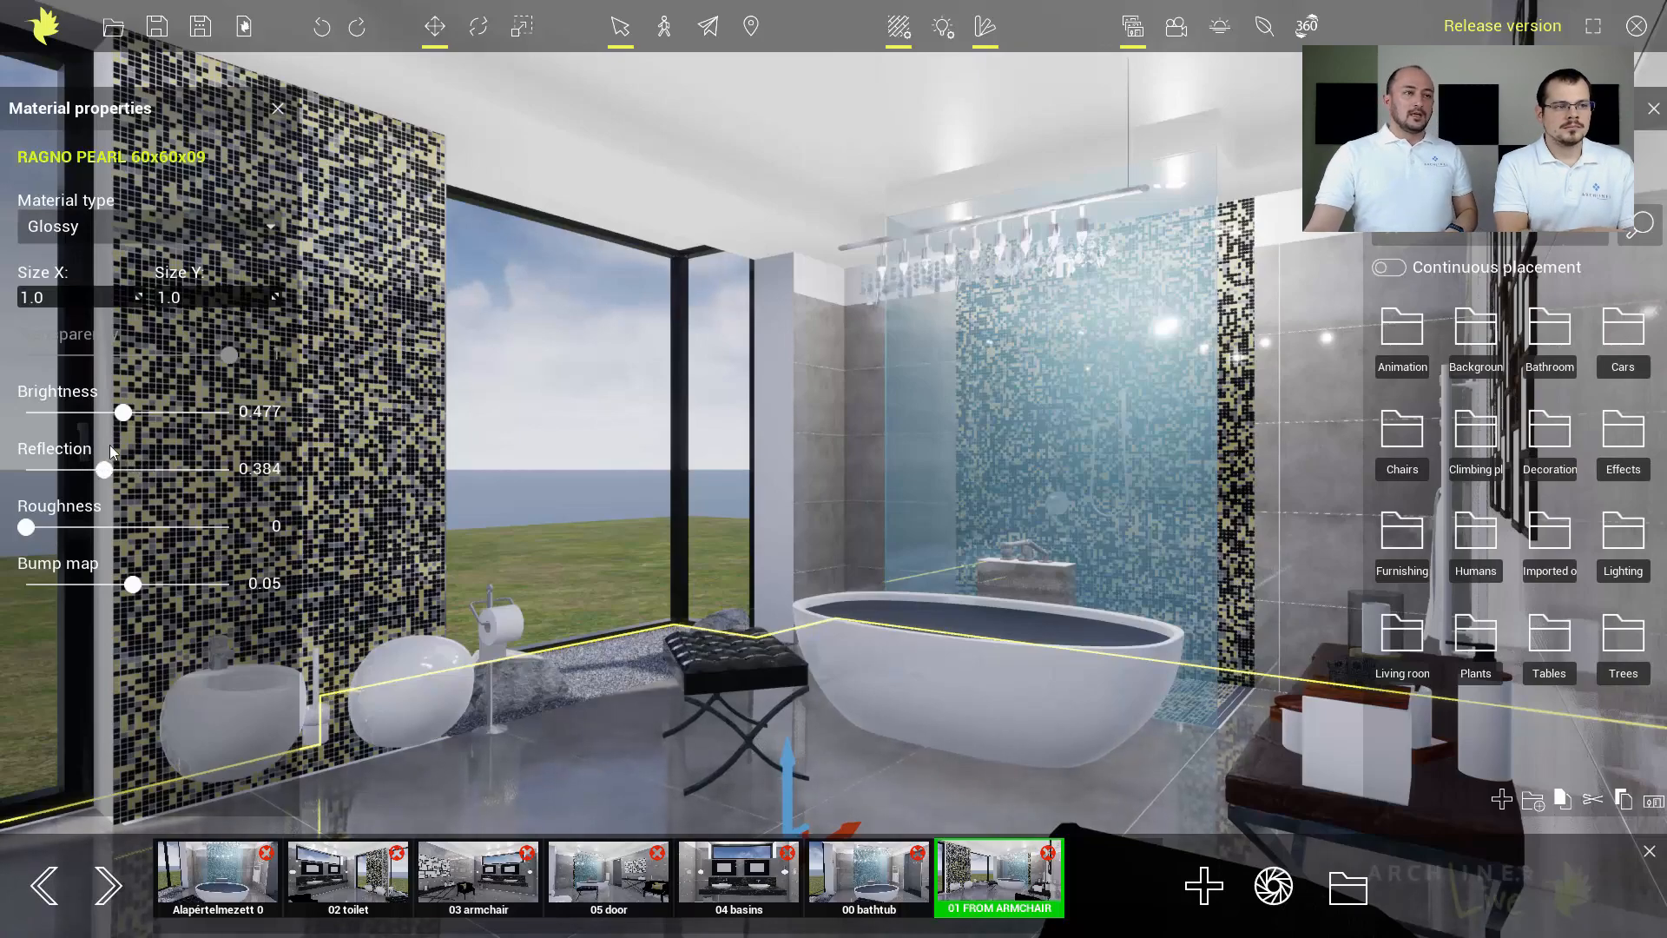
pyautogui.moveTo(124, 413)
pyautogui.mouseDown()
pyautogui.moveTo(194, 412)
pyautogui.moveTo(154, 411)
pyautogui.mouseUp()
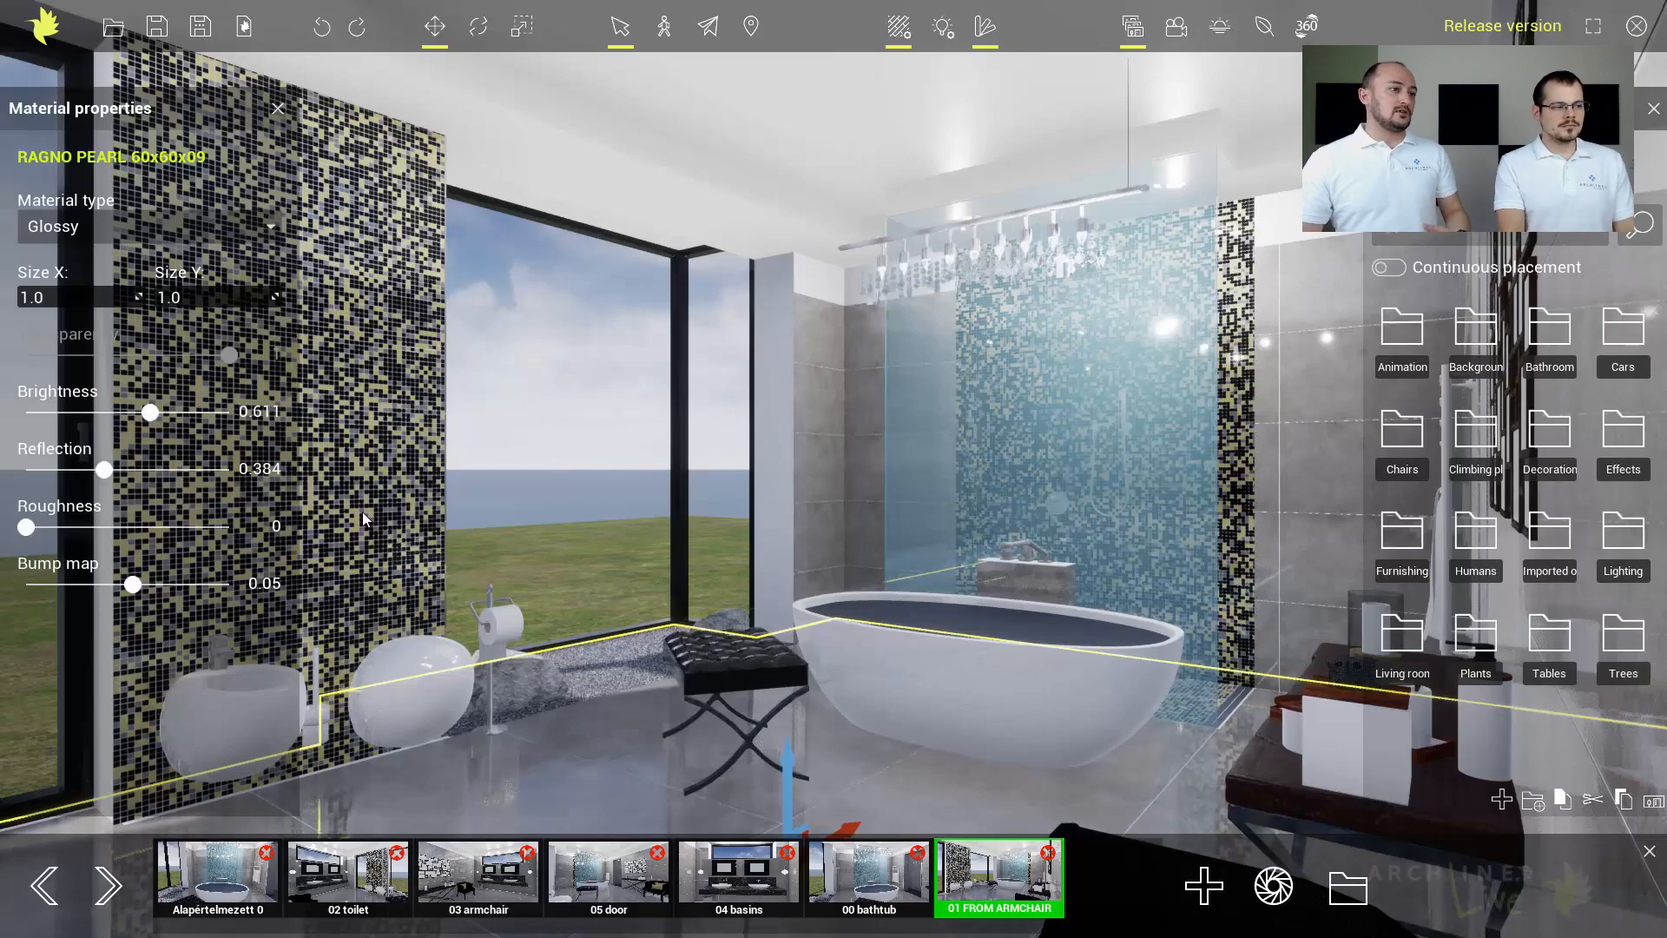
# Lower the bathtub porcelain's brightness to grey and close the material panel.
pyautogui.click(856, 678)
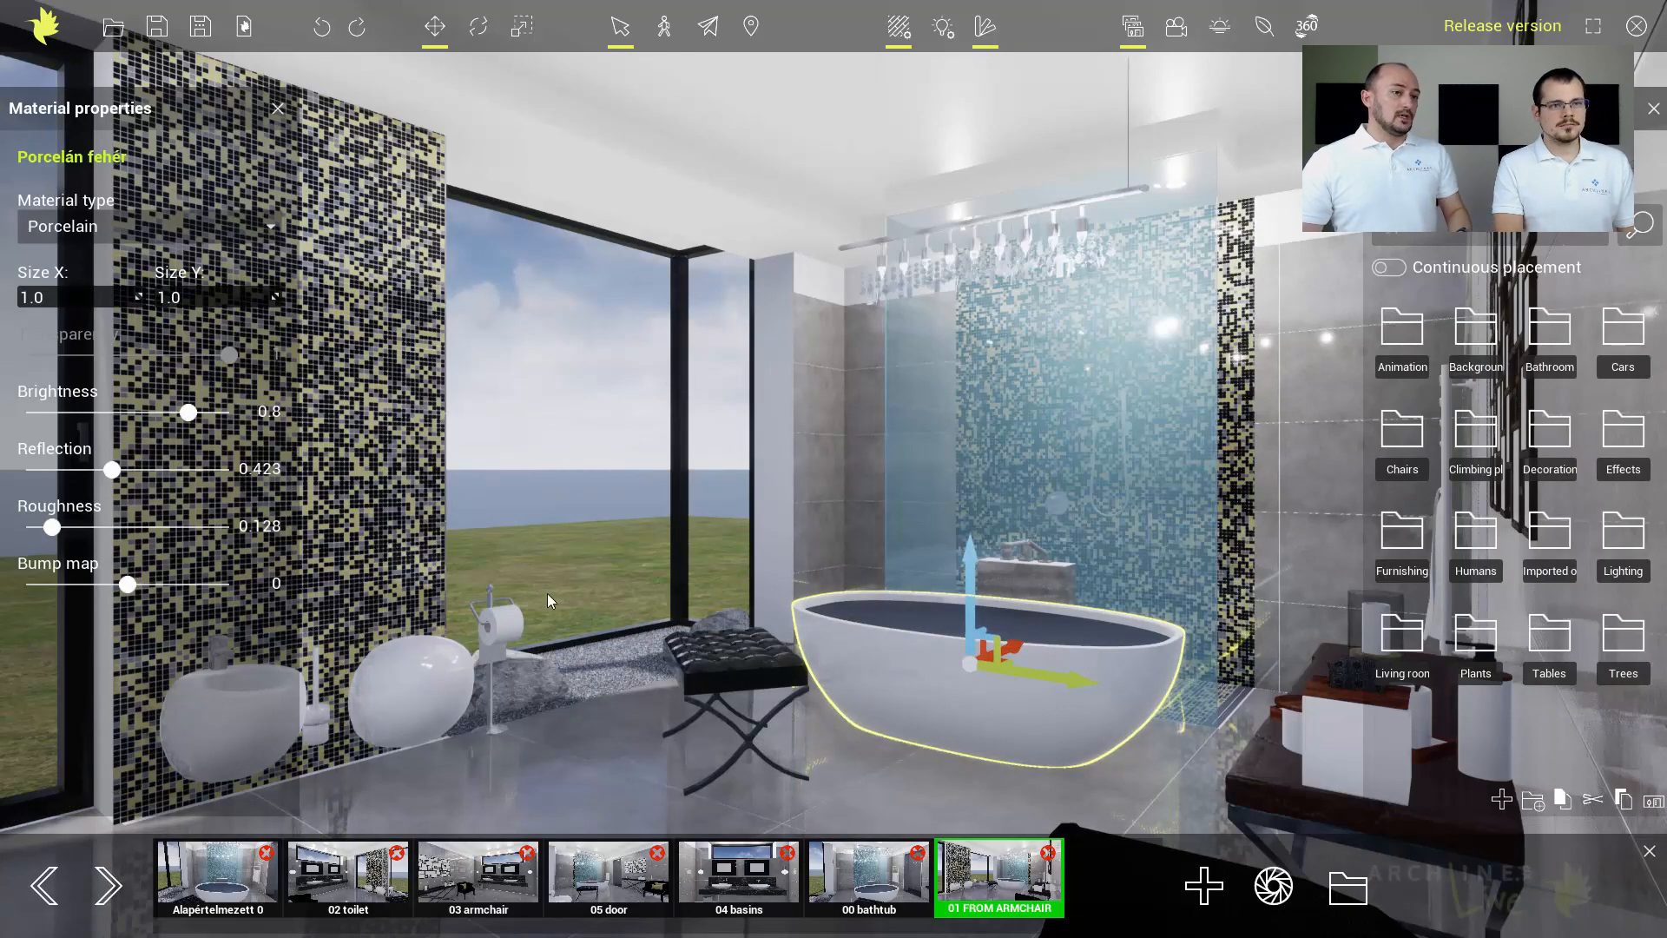
pyautogui.moveTo(188, 413); pyautogui.dragTo(38, 417)
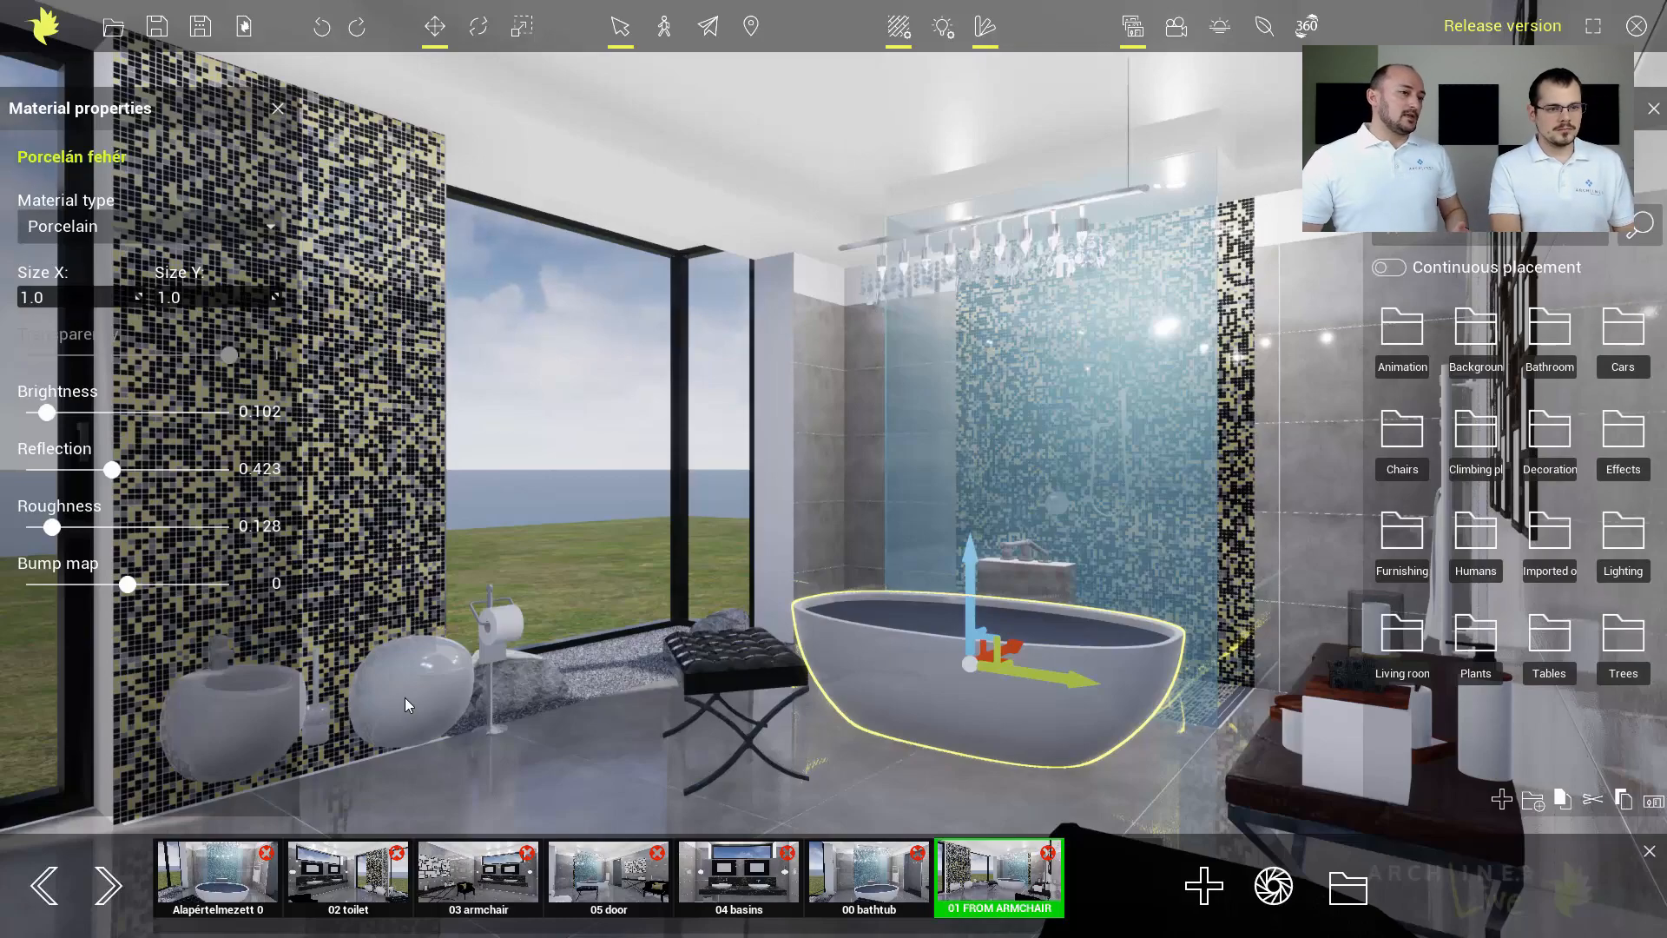
pyautogui.click(276, 109)
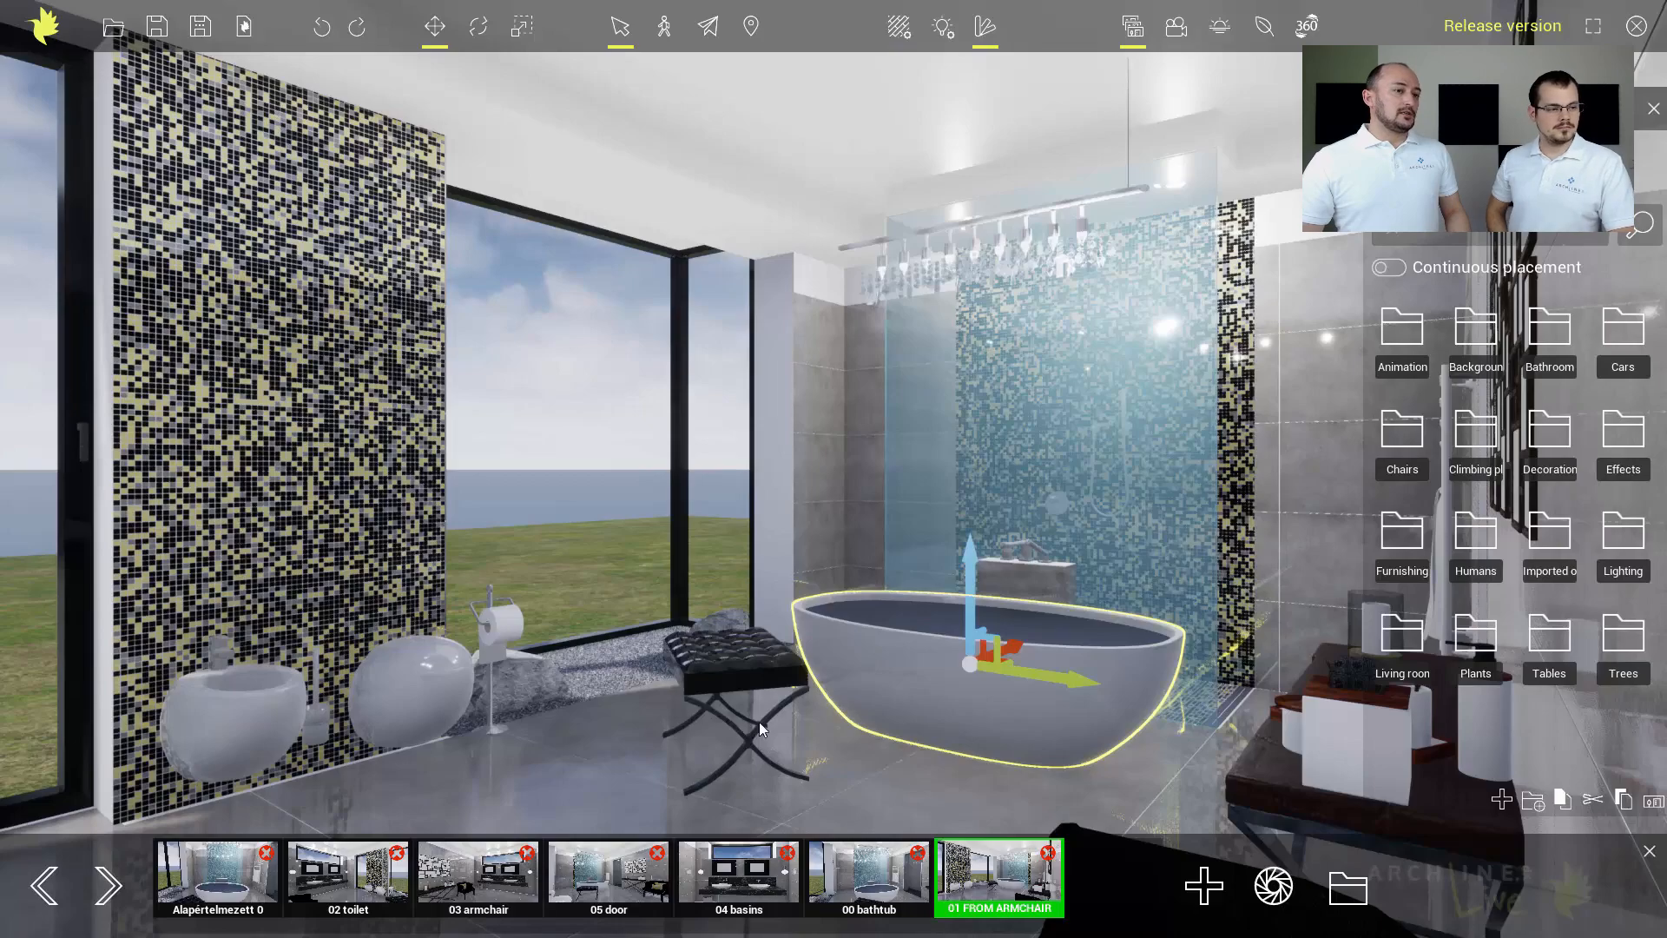
pyautogui.click(893, 691)
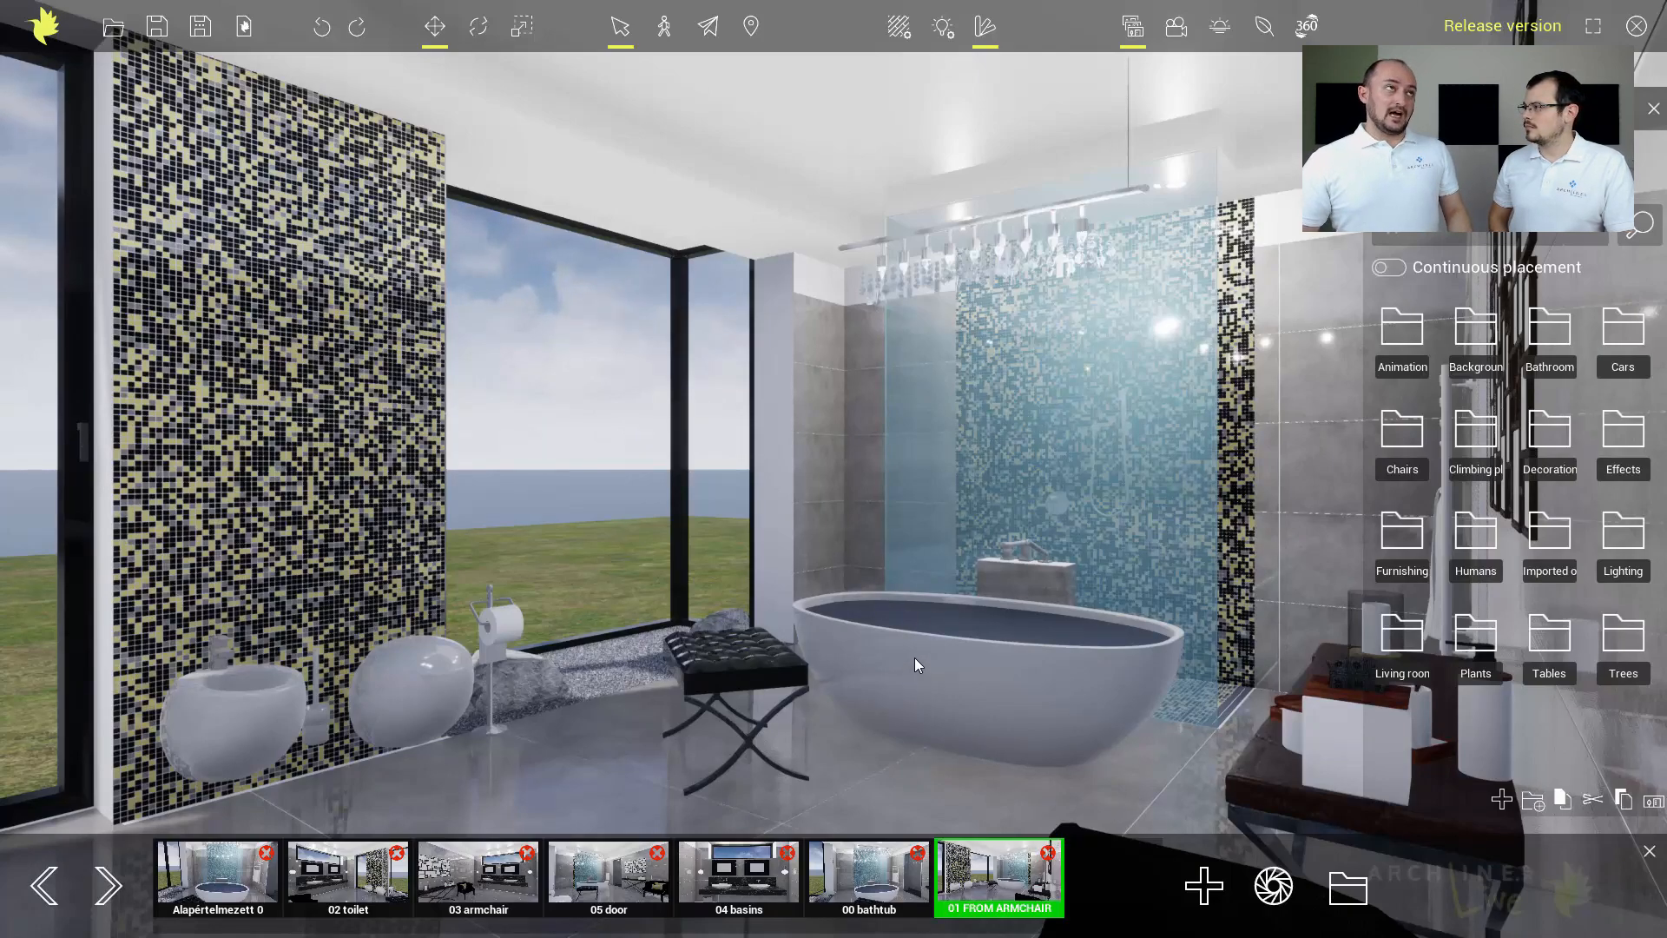
# In the bathtub view, try the Glass material on the shower and undo it.
pyautogui.click(864, 878)
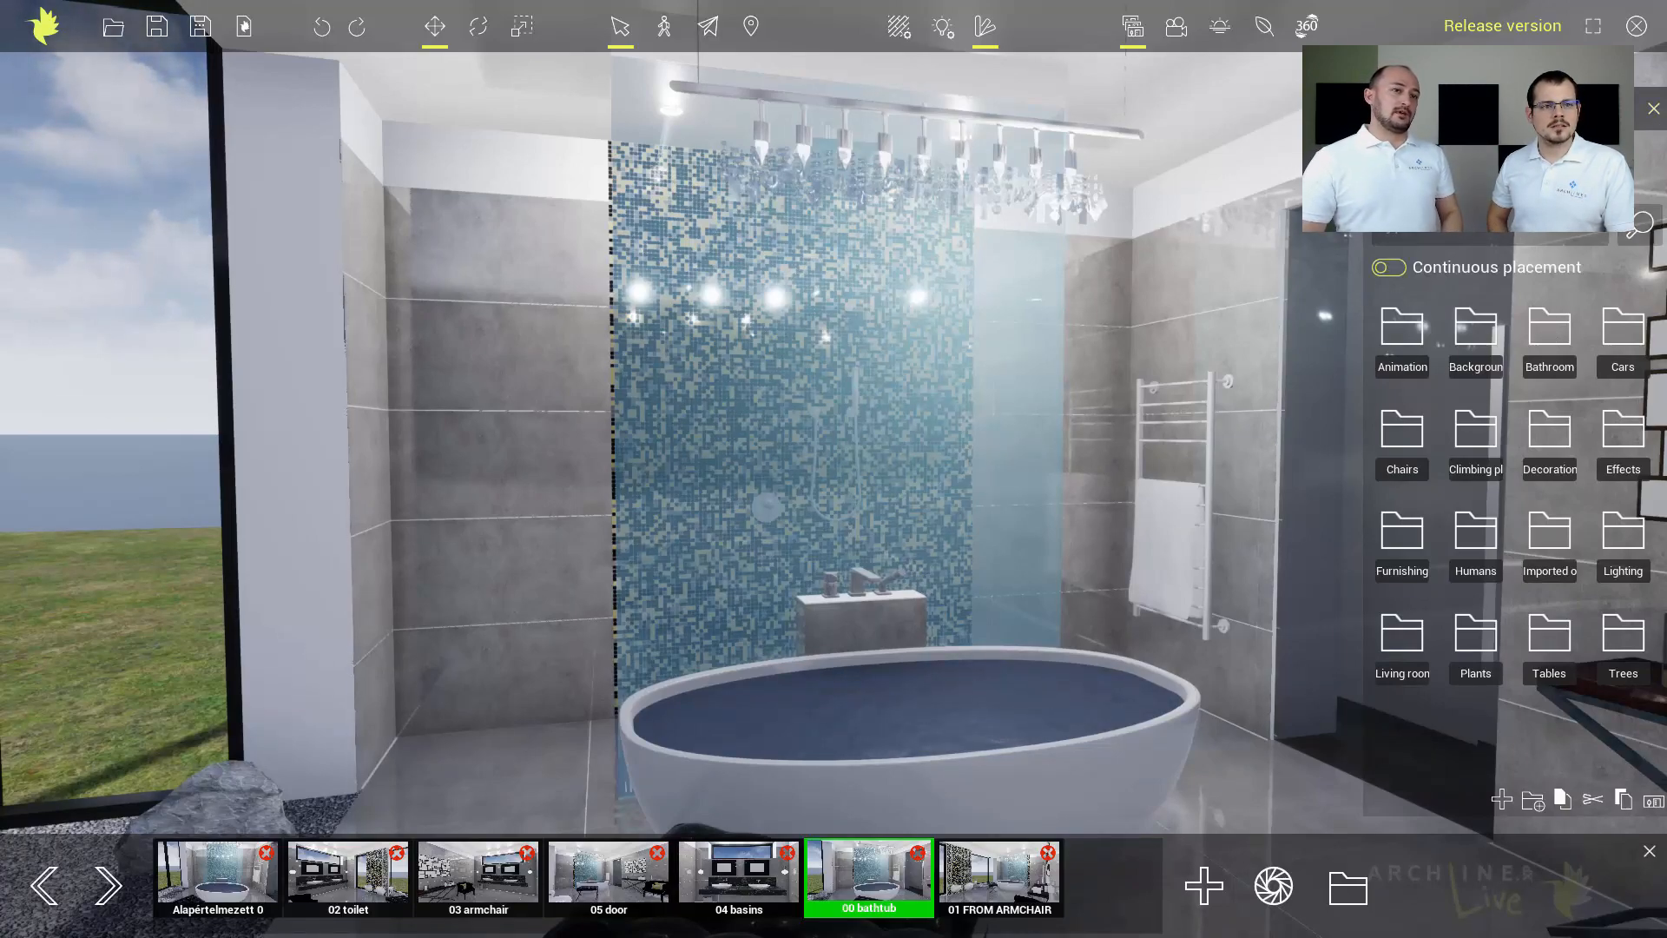
pyautogui.click(1515, 165)
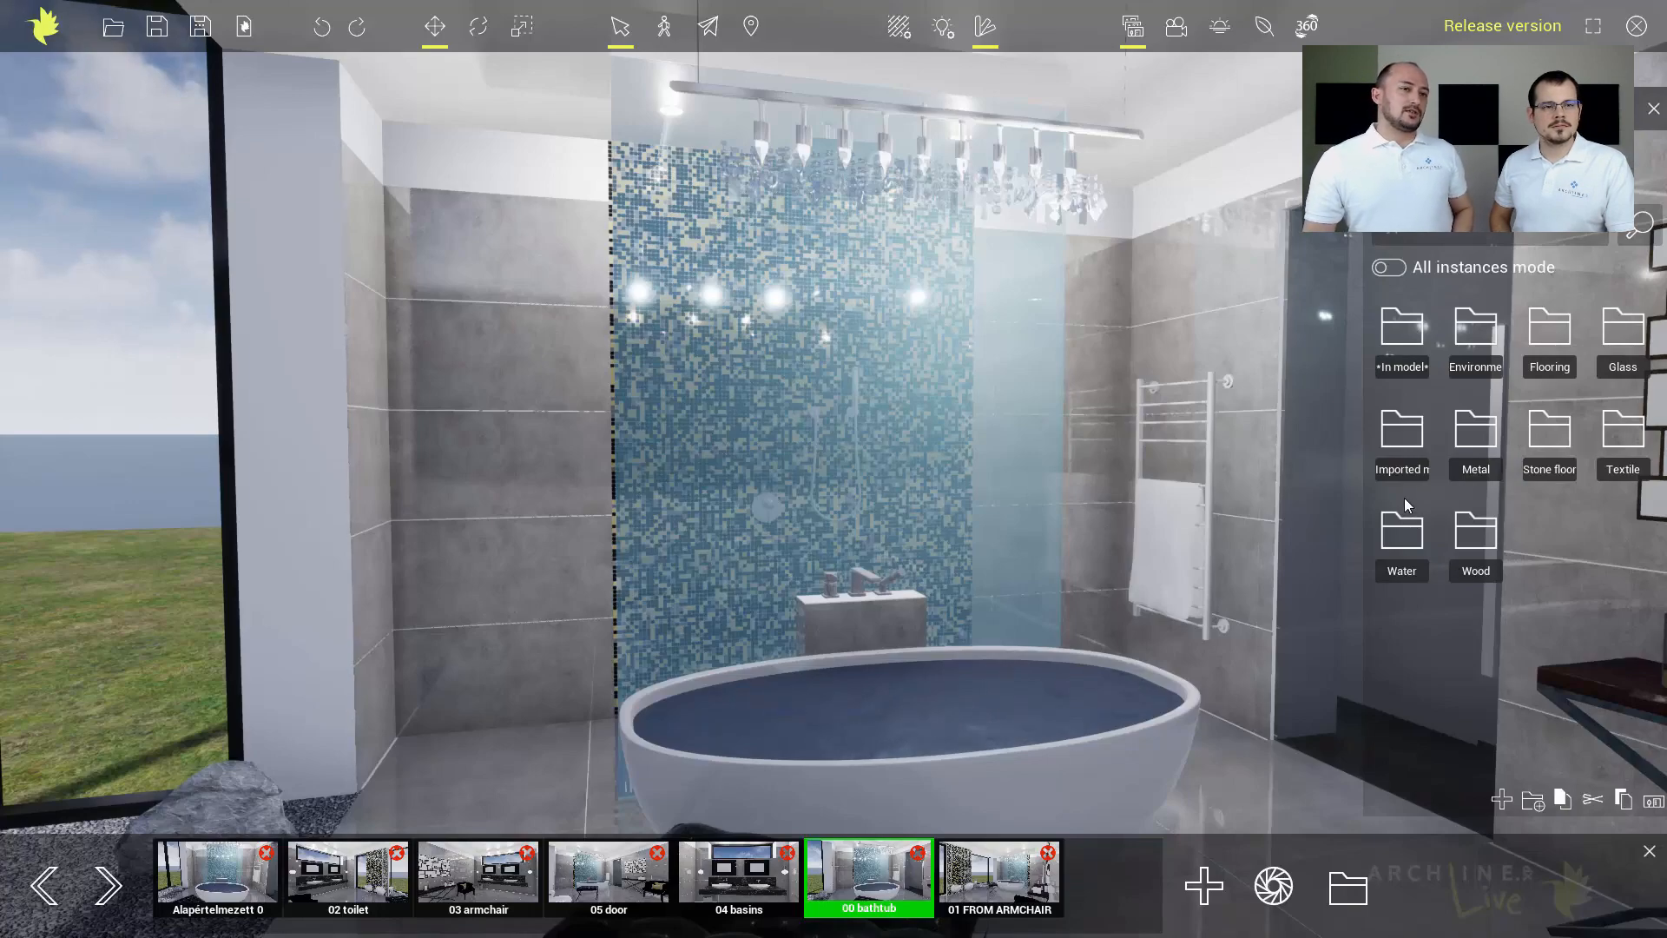
pyautogui.click(1611, 335)
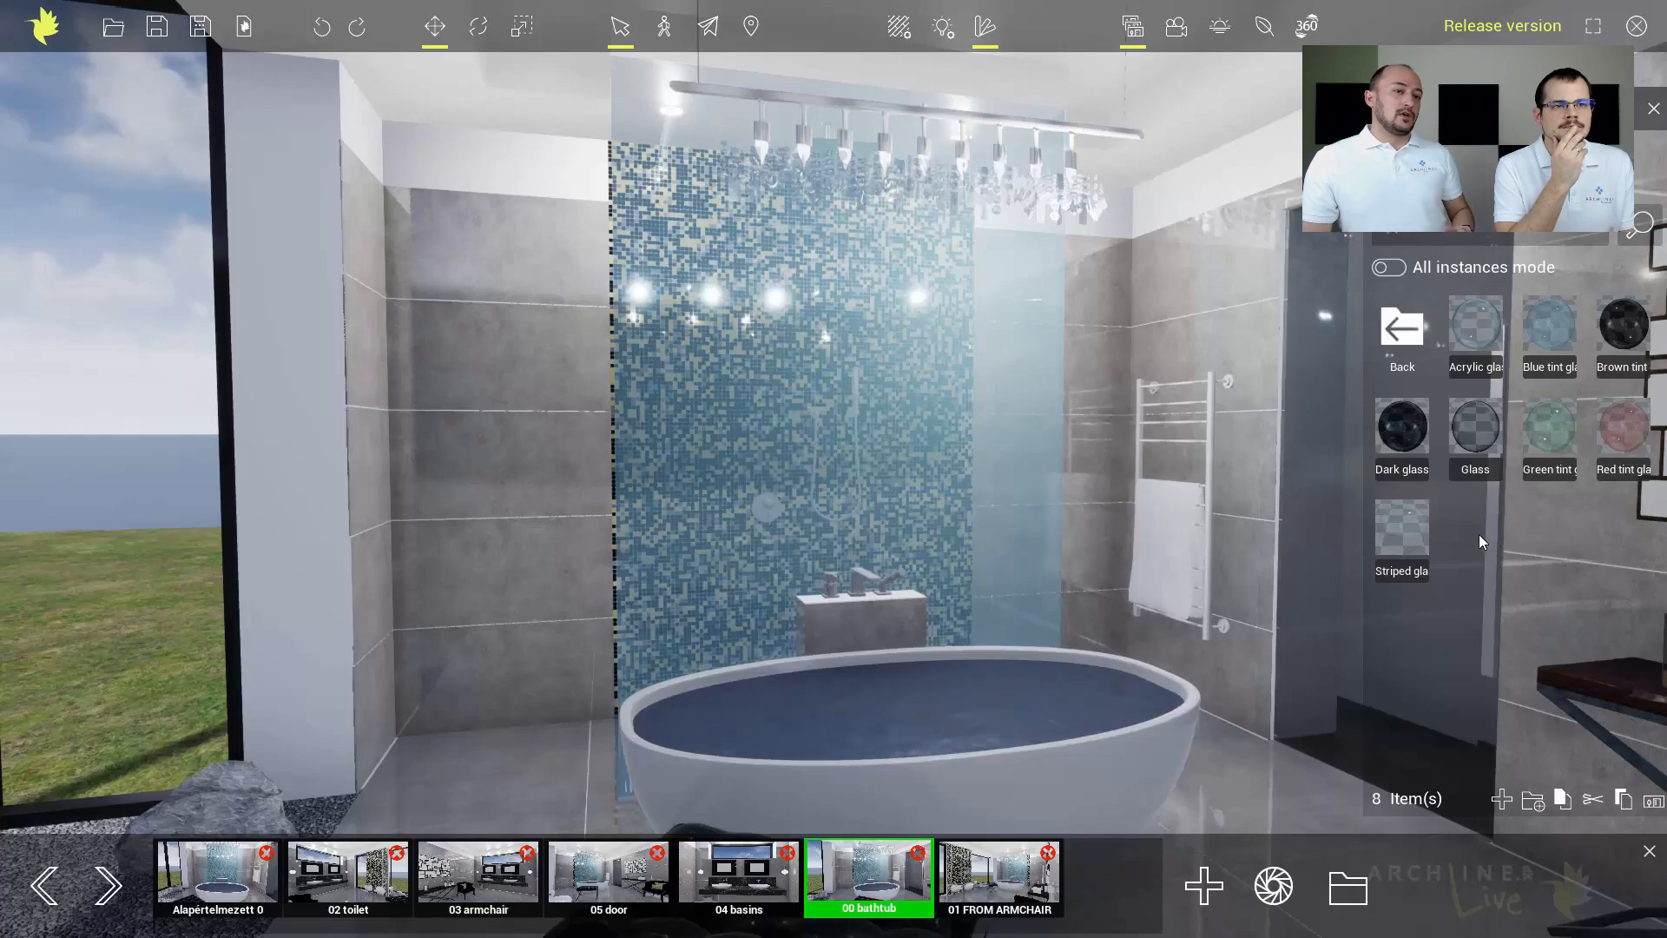
pyautogui.moveTo(1476, 434)
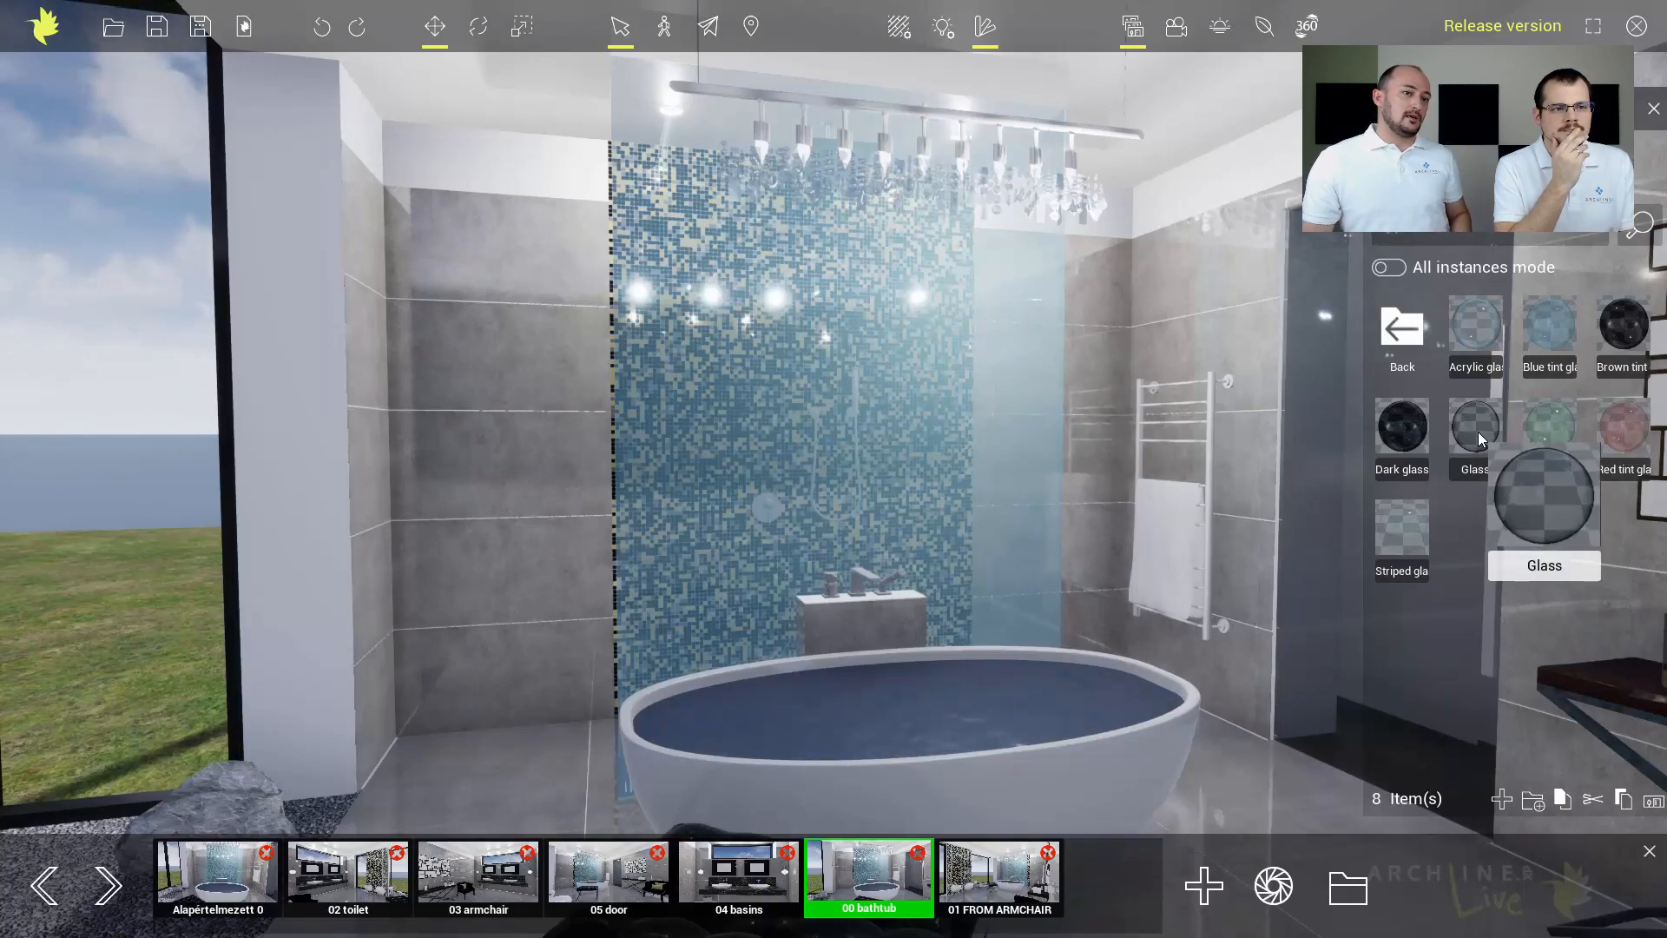
pyautogui.moveTo(1478, 430); pyautogui.dragTo(940, 441)
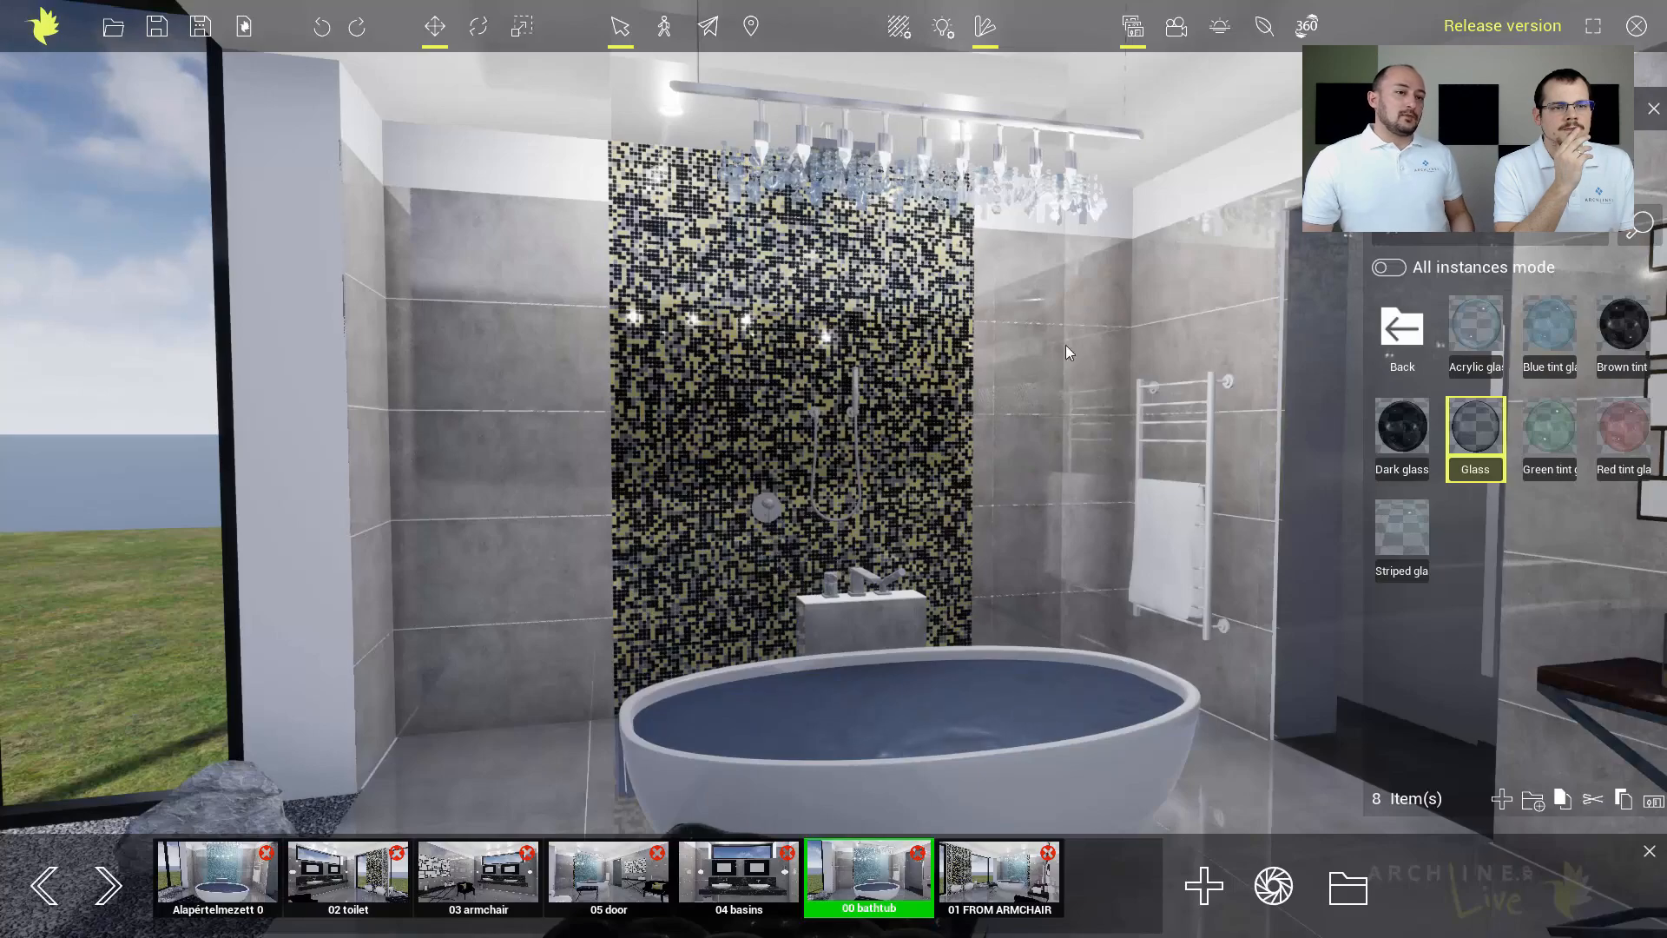
pyautogui.click(322, 27)
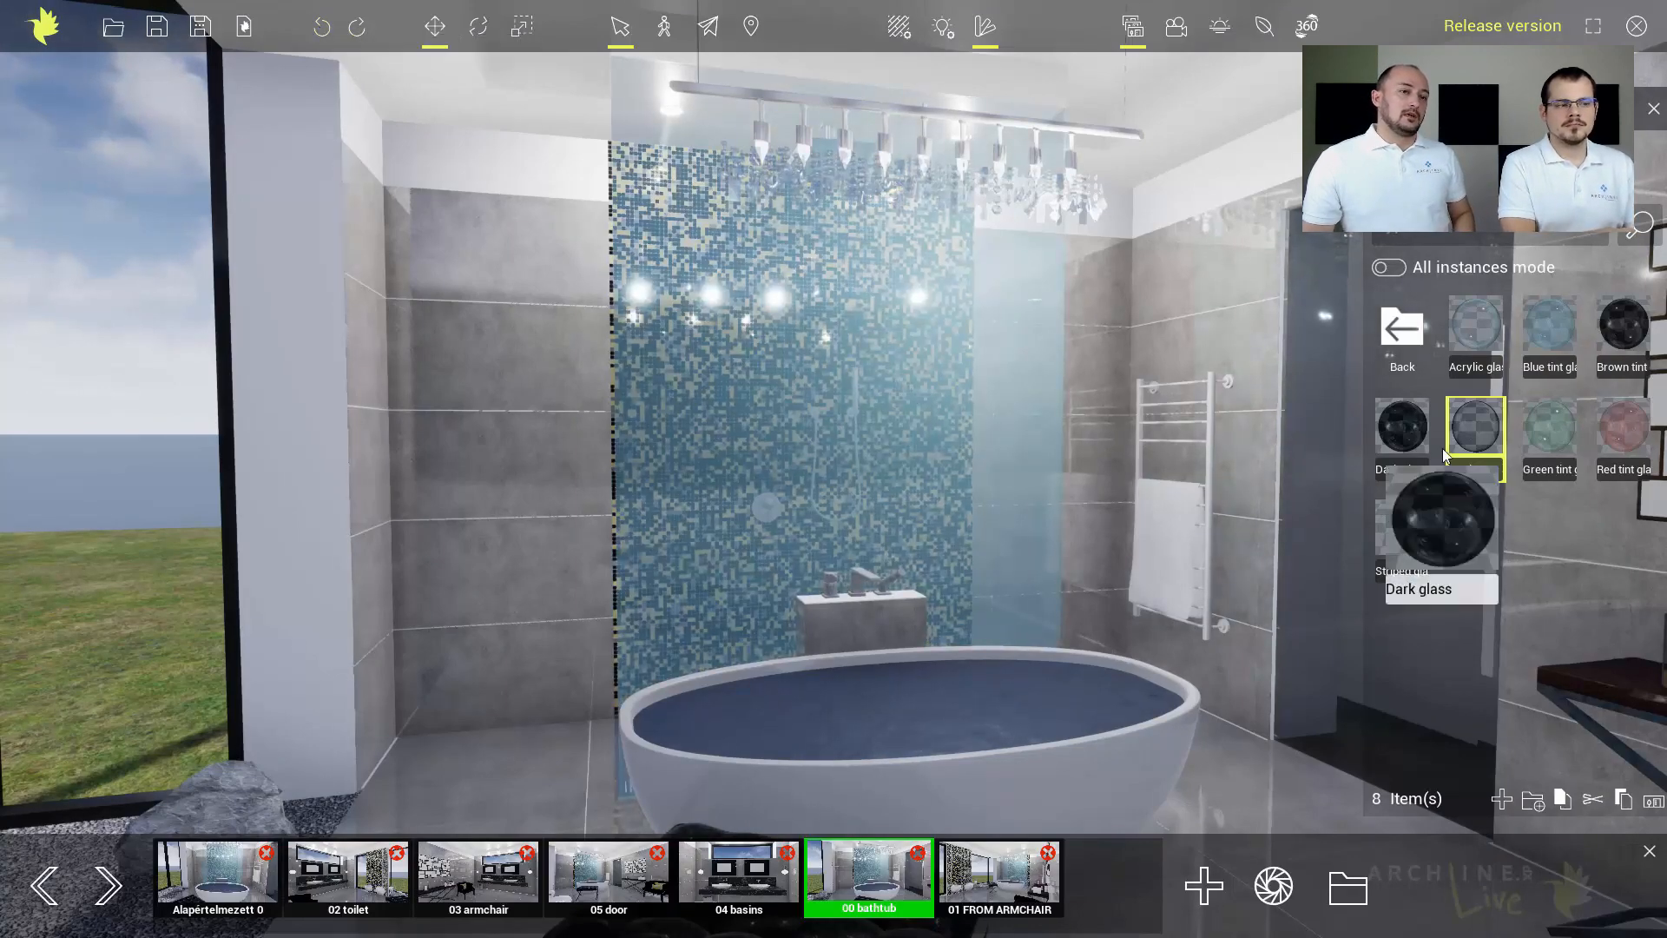
# Try Acrylic glass, then enable All instances and apply Dark glass to every shower panel.
pyautogui.moveTo(1468, 434)
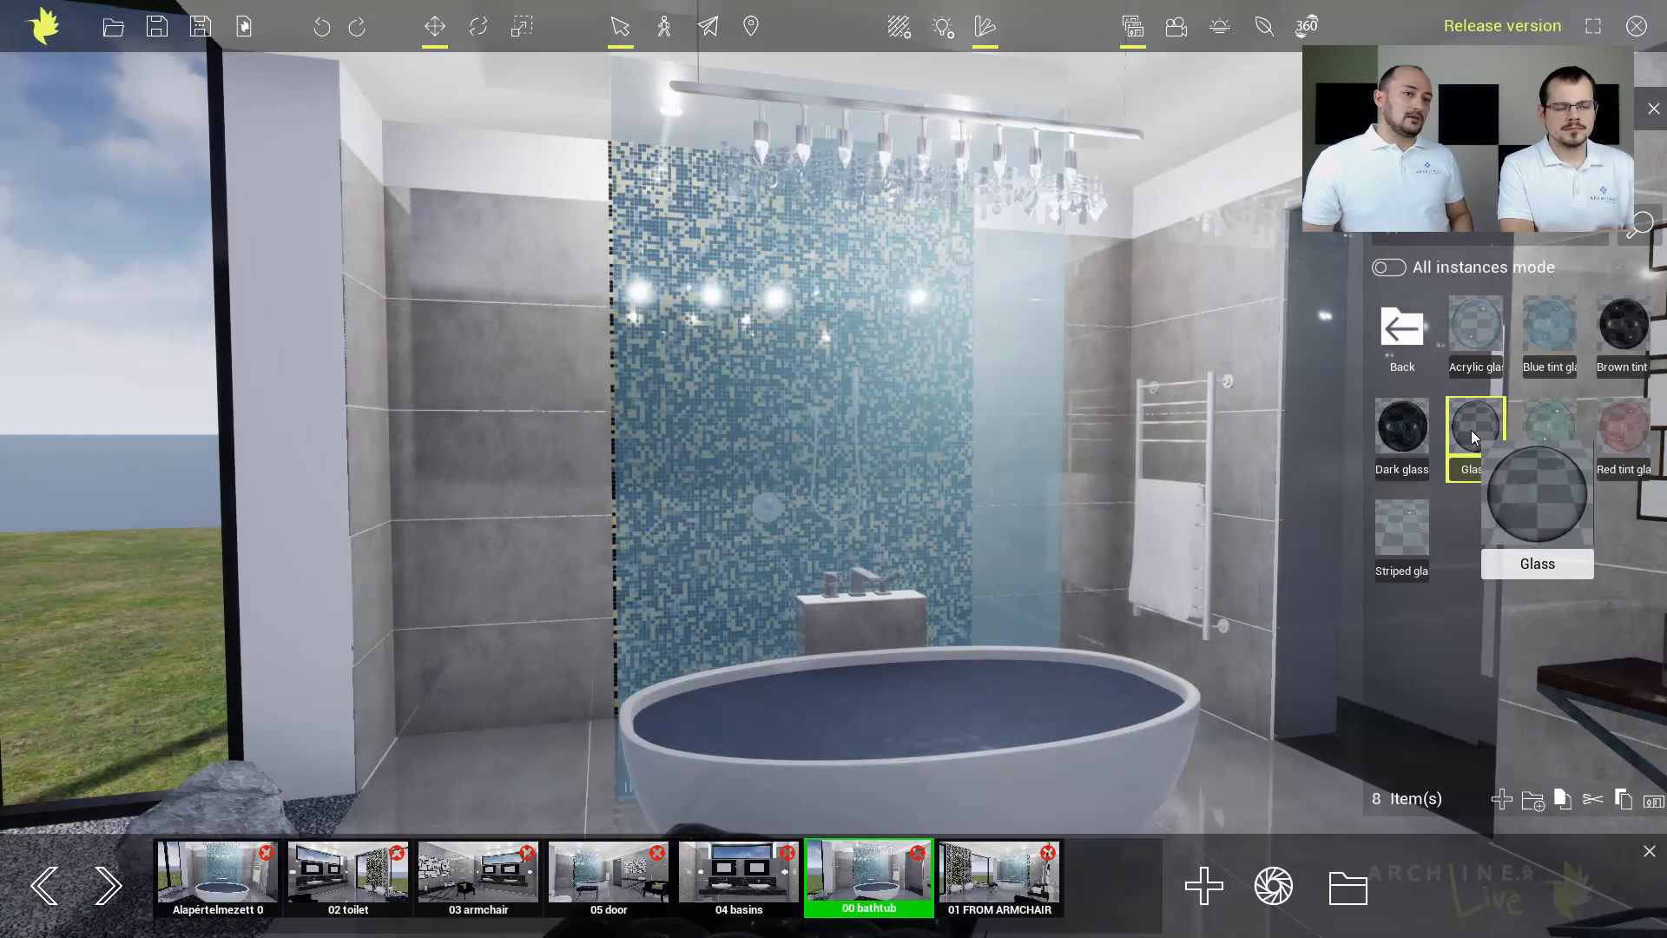
pyautogui.click(1471, 330)
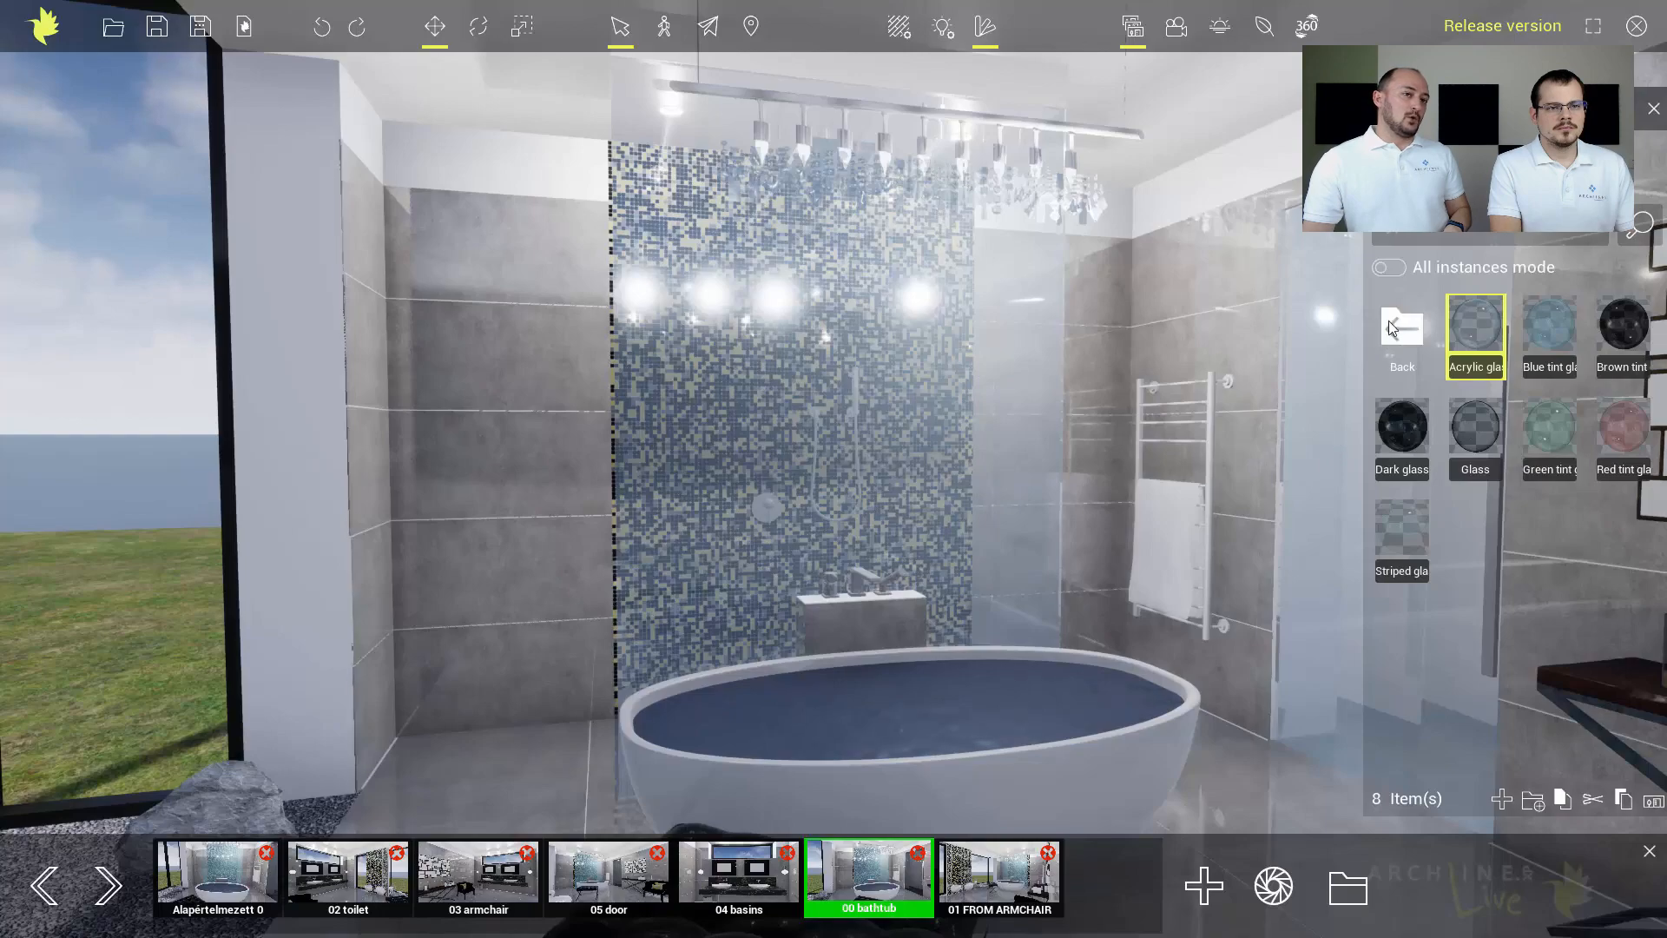
pyautogui.click(1388, 268)
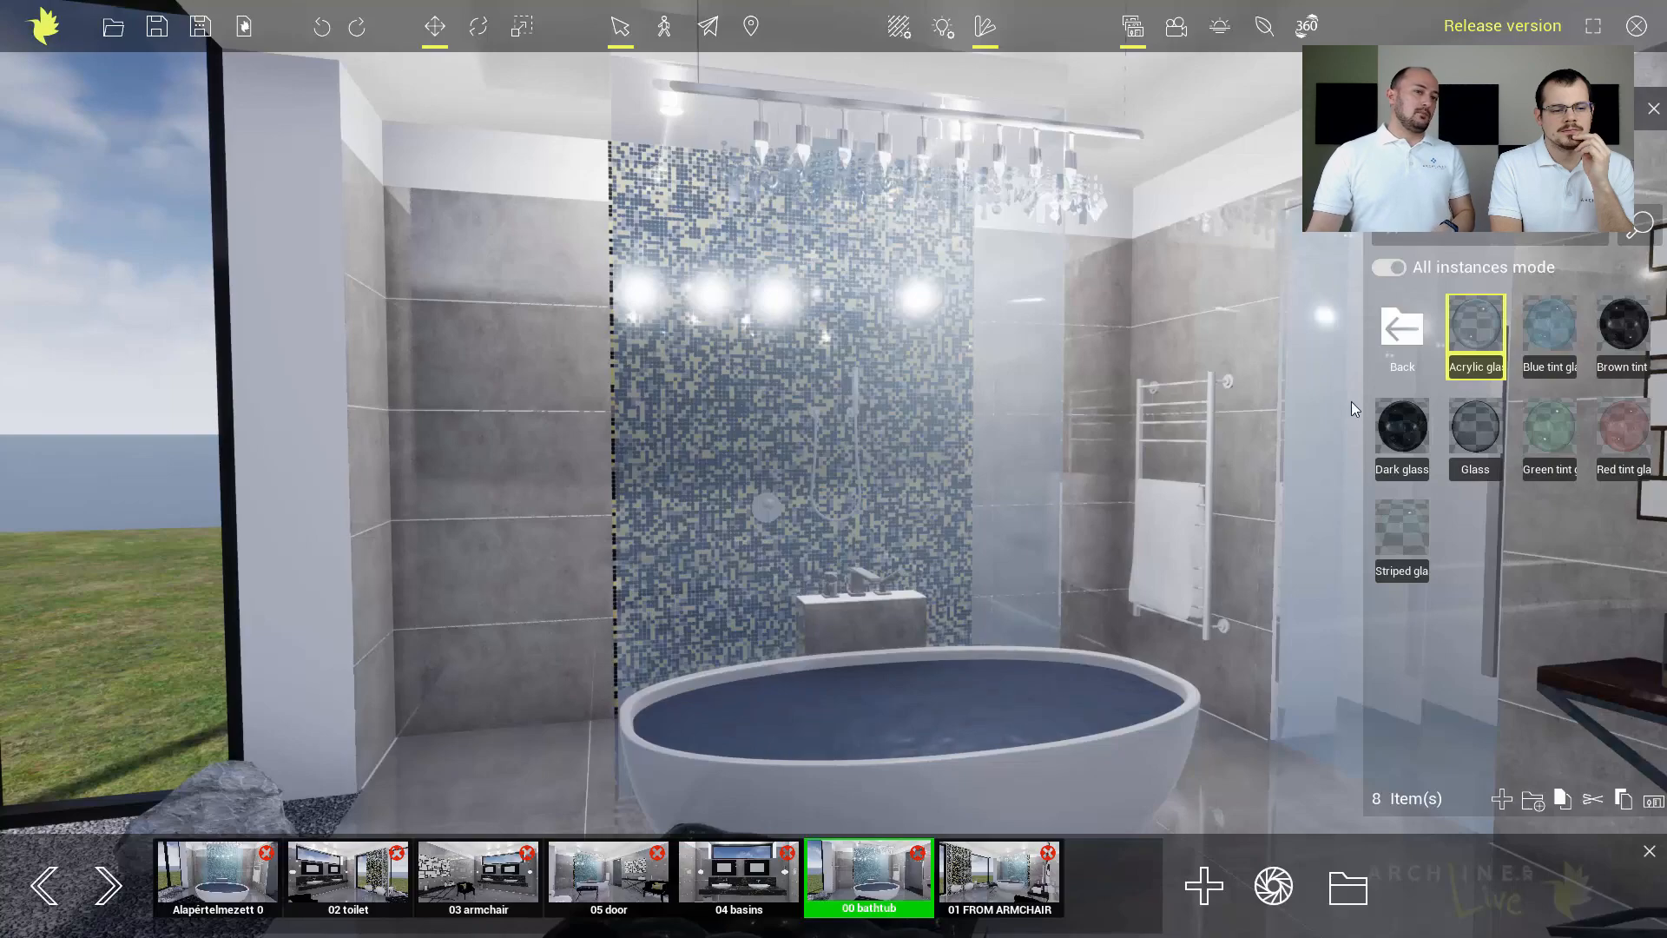
pyautogui.moveTo(1397, 429); pyautogui.dragTo(1317, 425)
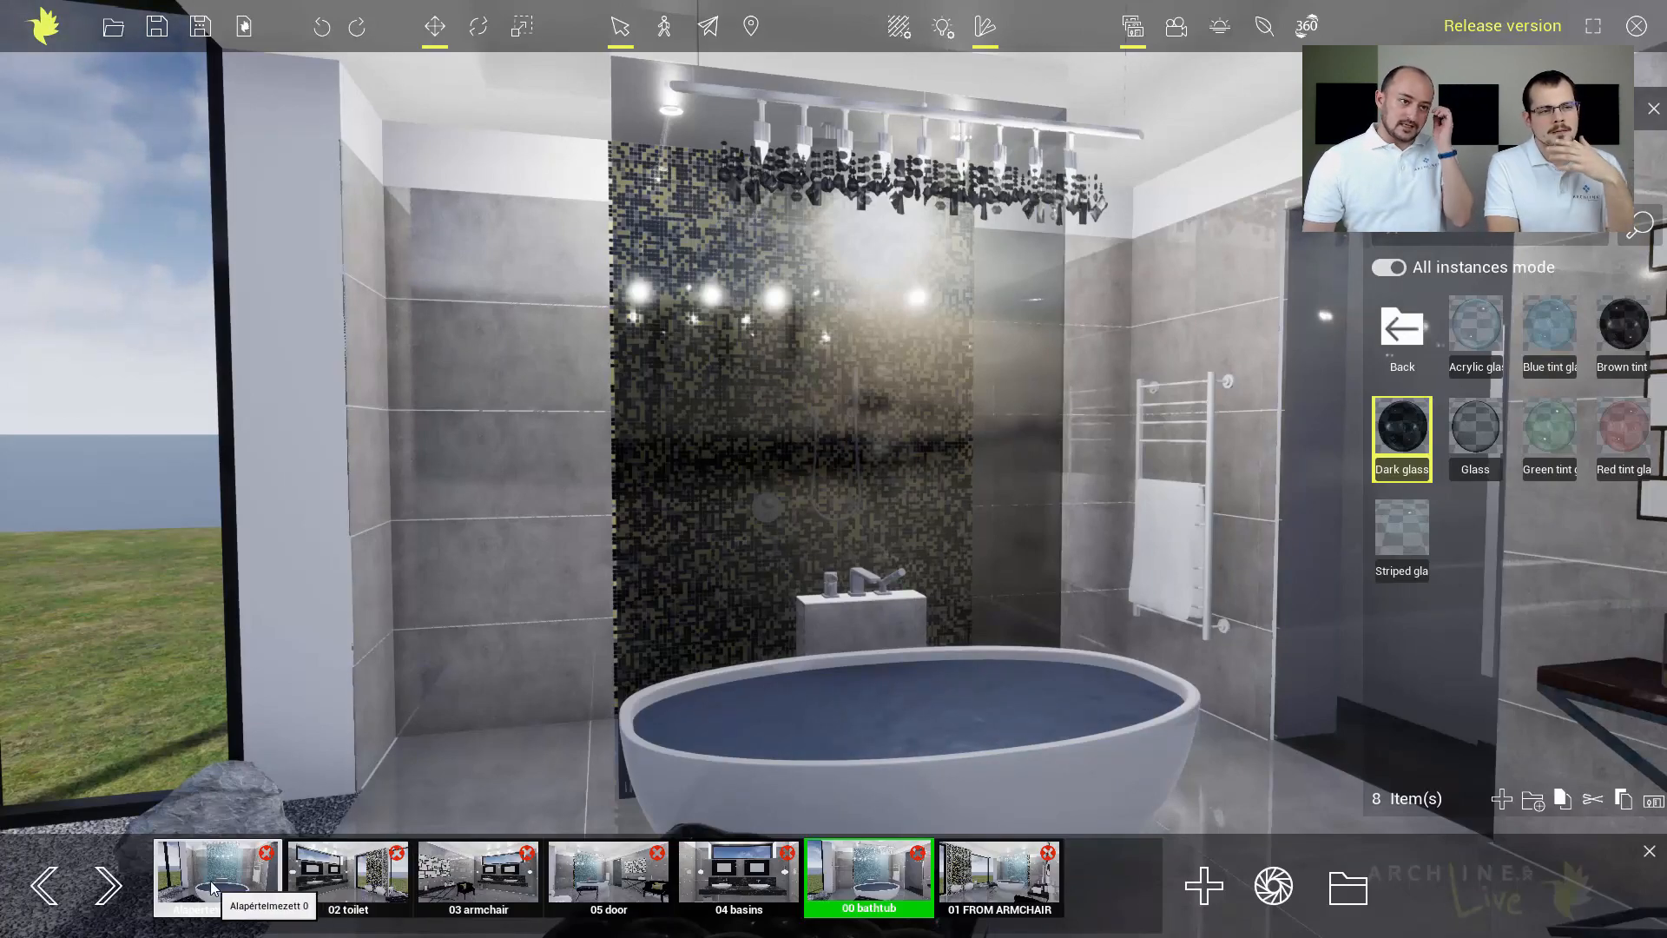
# In the Alapértelmezett 0 view, fill the bathtub with the Water deep material.
pyautogui.click(246, 882)
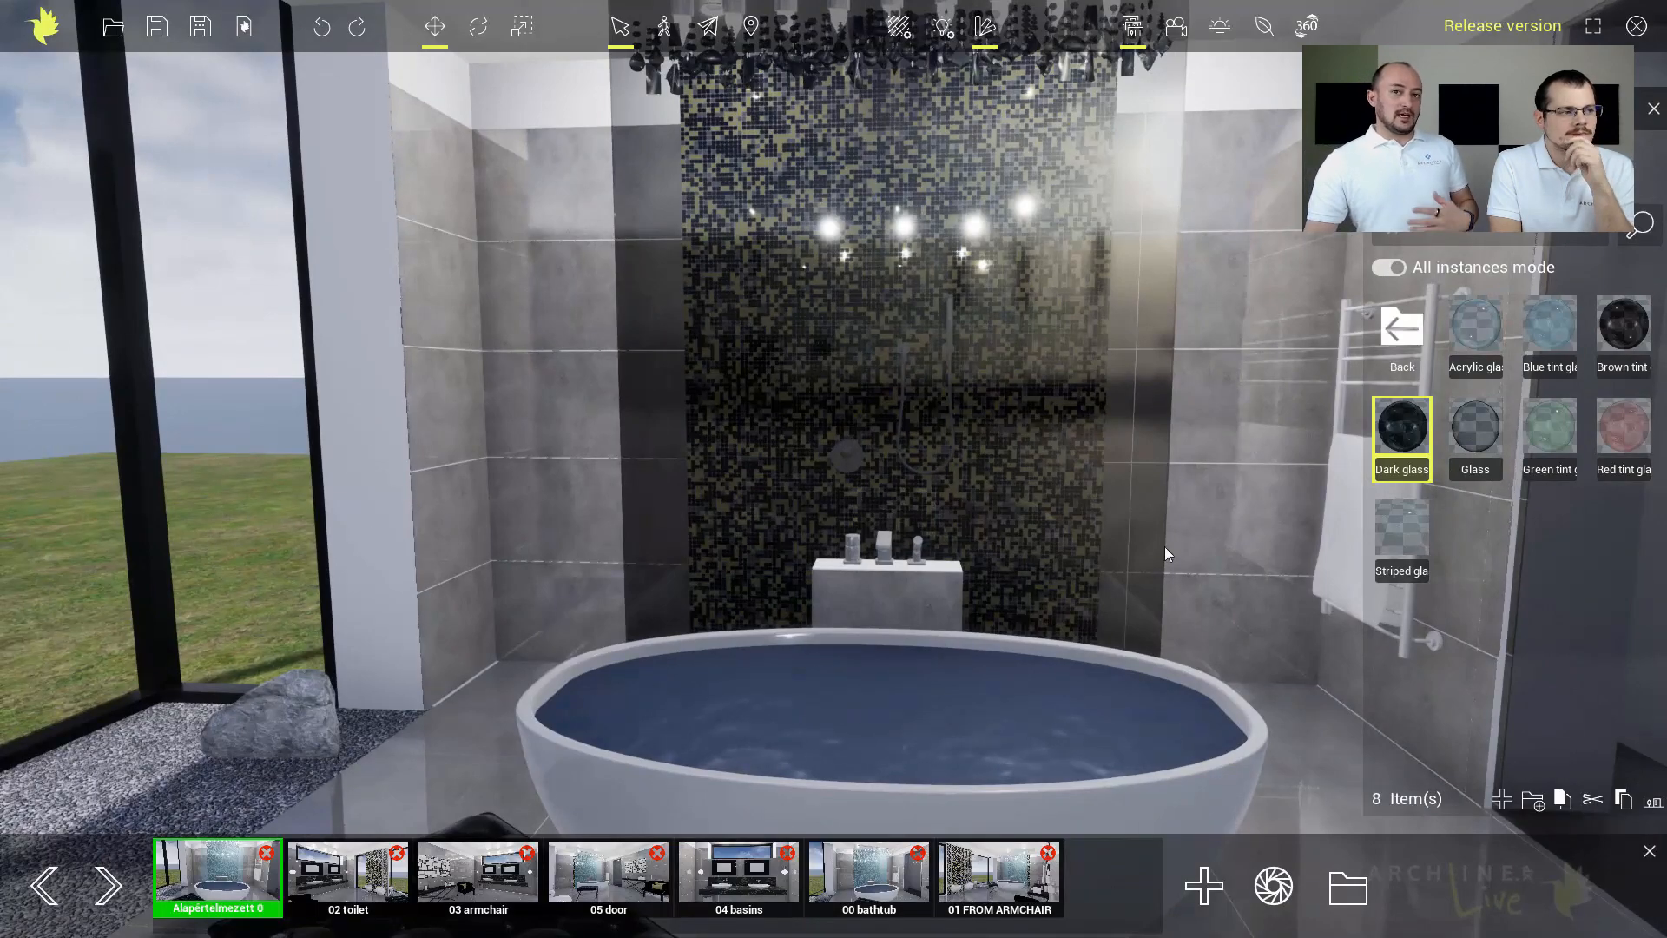
pyautogui.click(1408, 339)
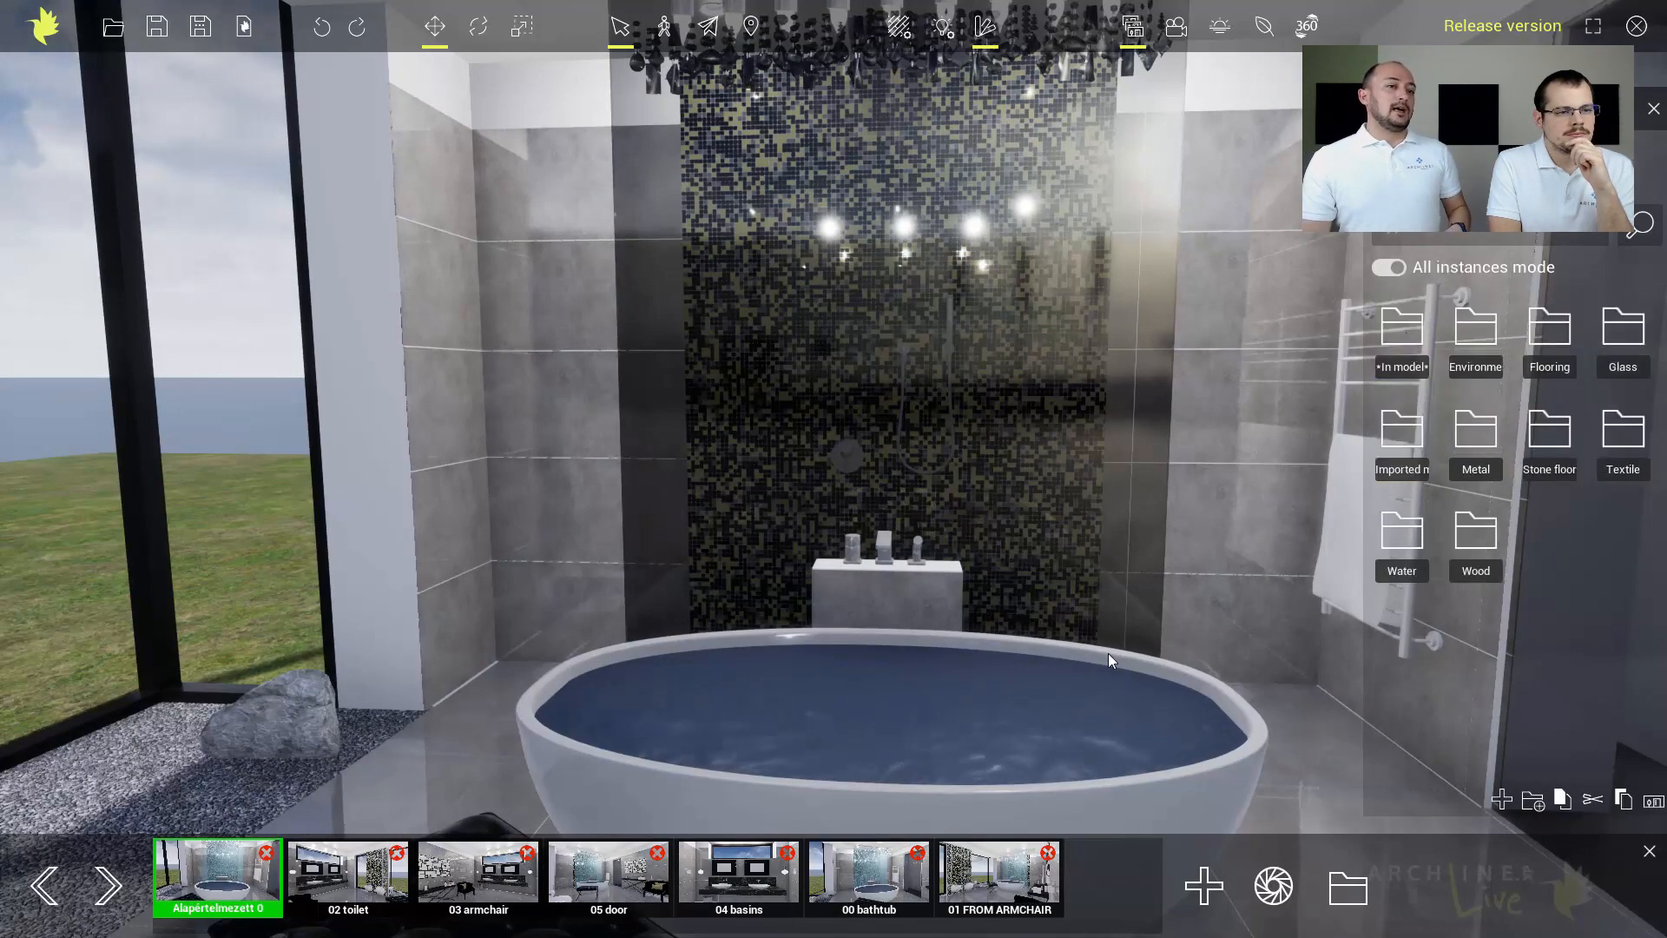
pyautogui.click(1407, 534)
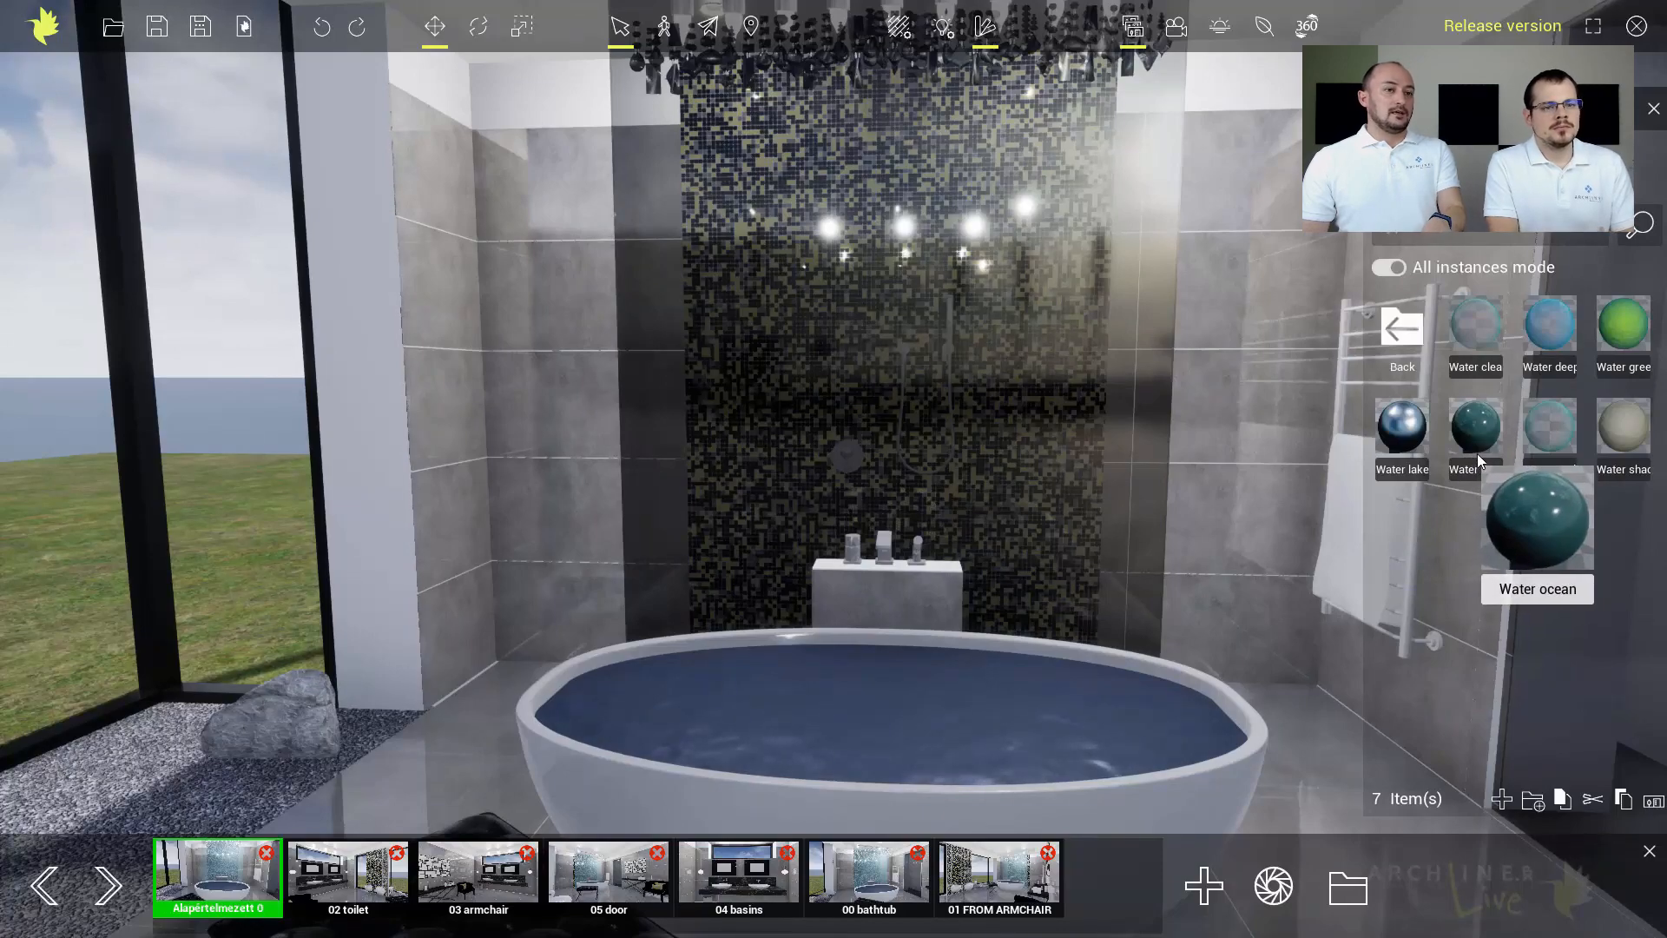
pyautogui.moveTo(1530, 447)
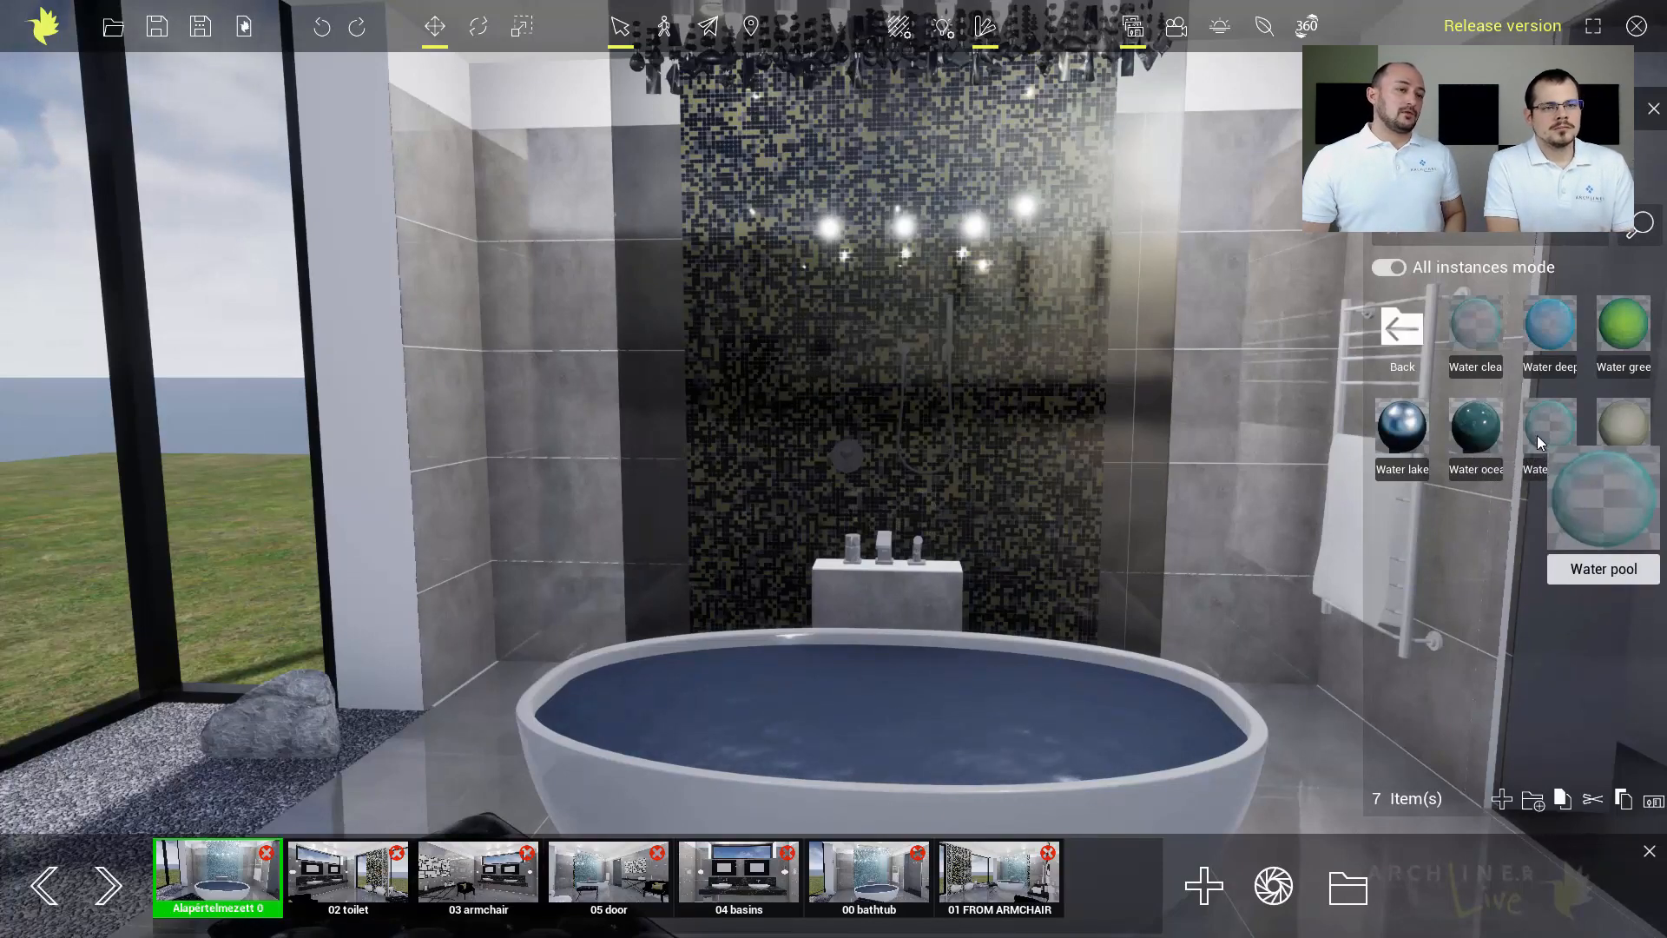
pyautogui.moveTo(1519, 335); pyautogui.dragTo(987, 685)
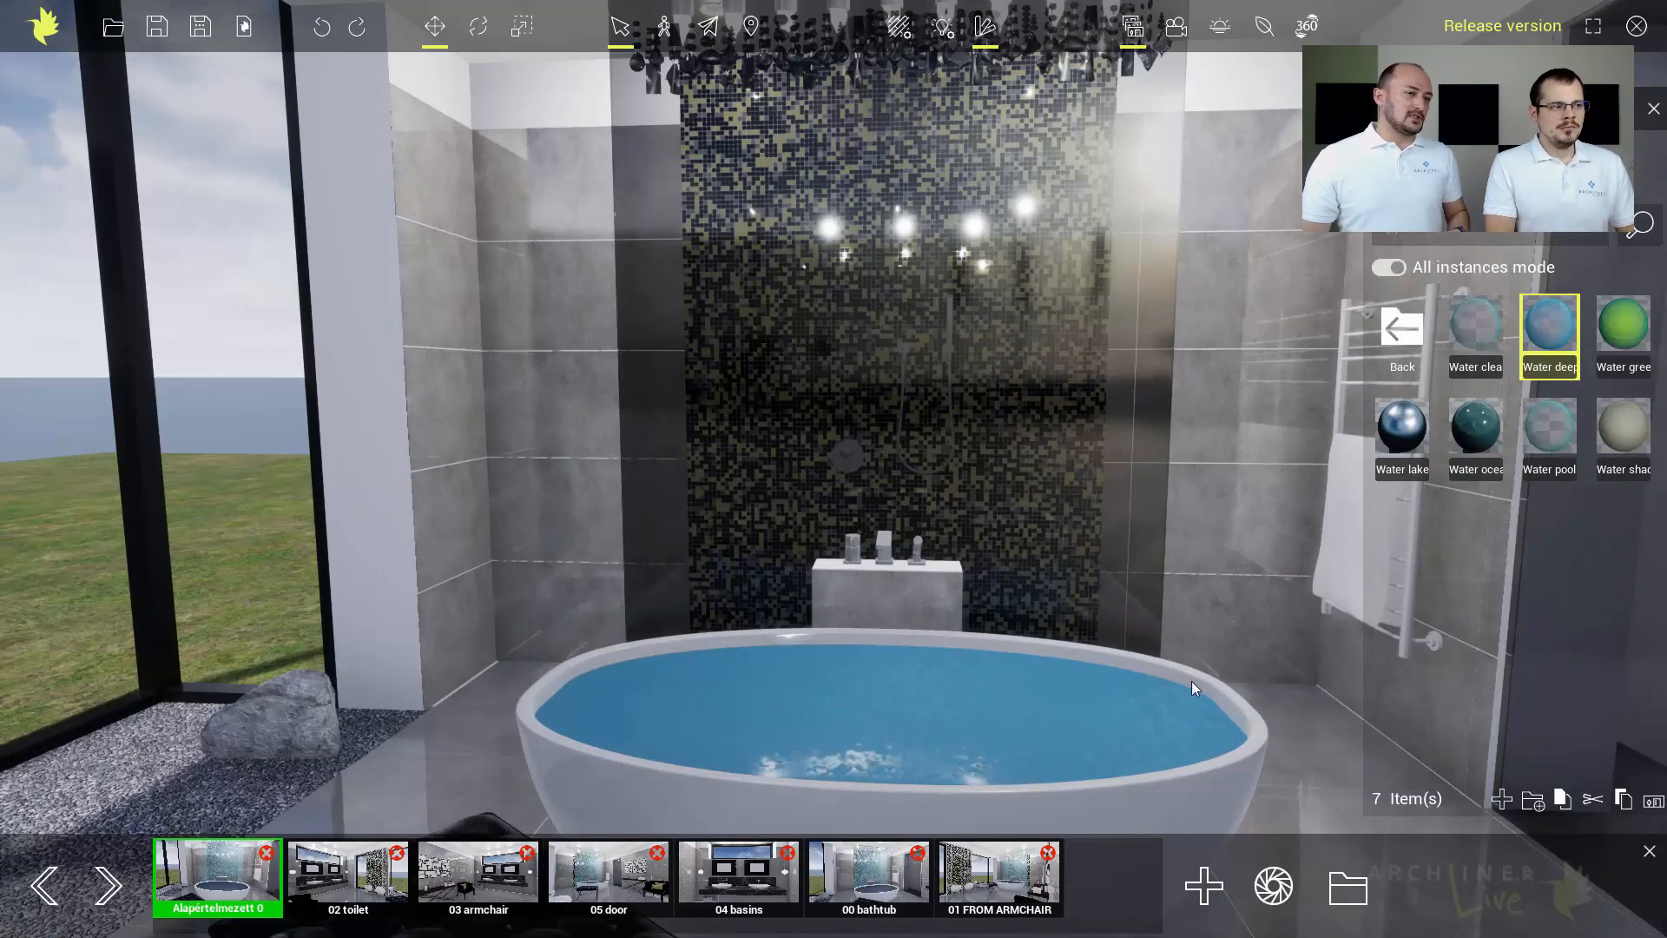
# Change the bathtub water to Water pool, then Water clean, and return to the material folders.
pyautogui.moveTo(1539, 434); pyautogui.dragTo(933, 711)
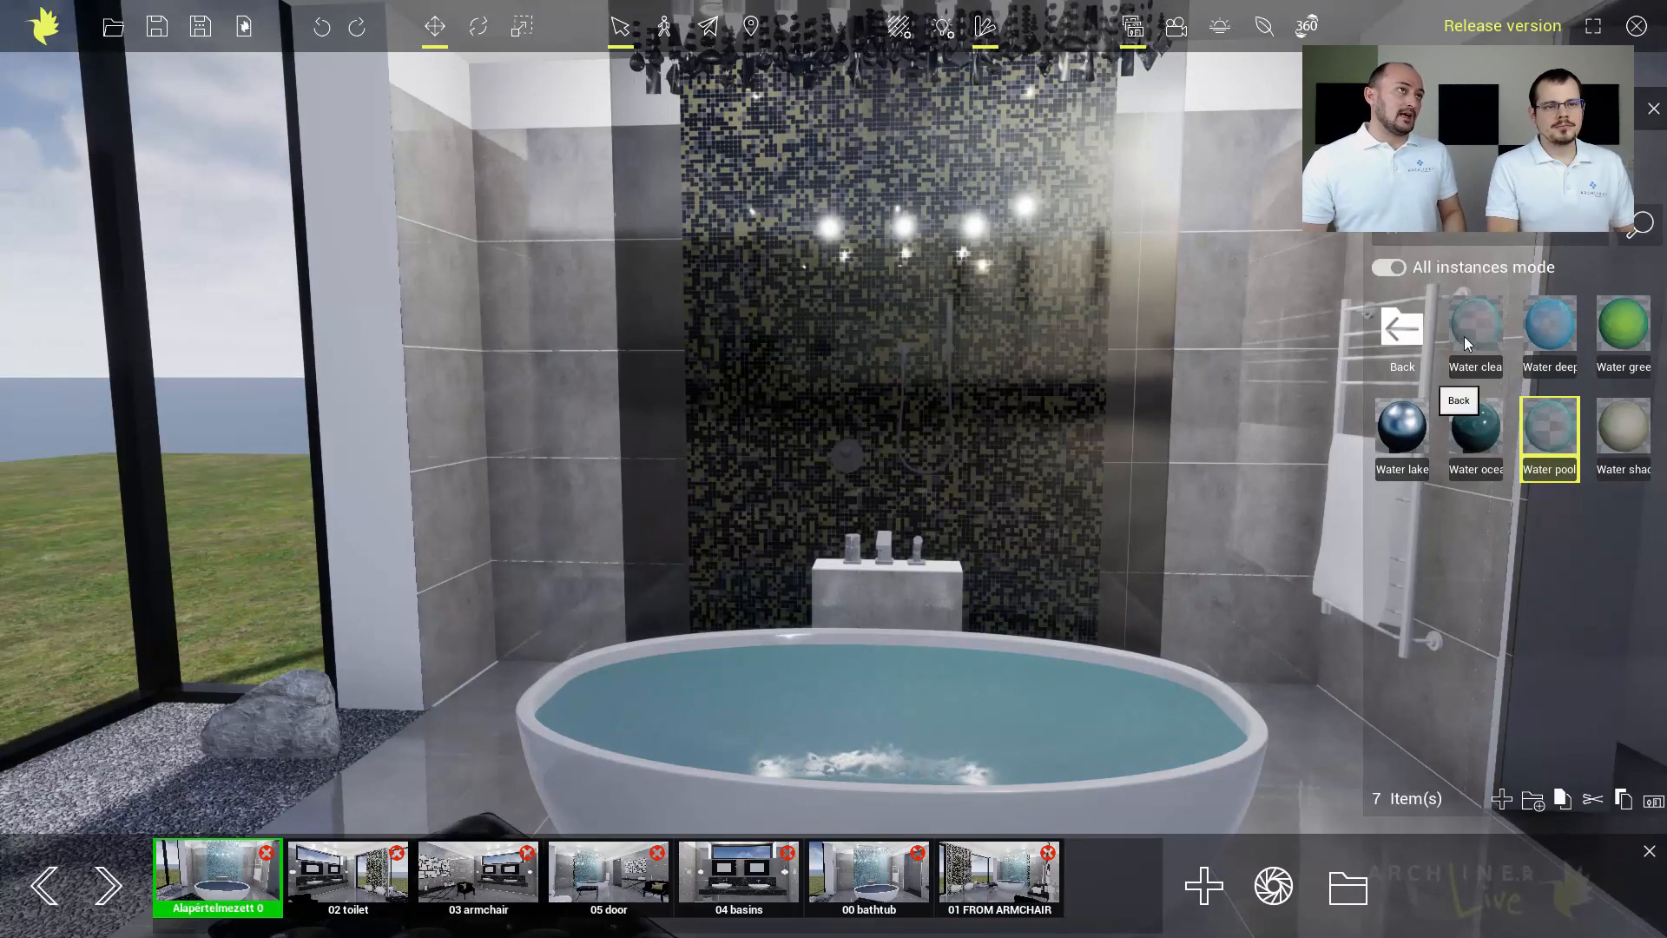
pyautogui.moveTo(1452, 343)
pyautogui.moveTo(1451, 344); pyautogui.dragTo(842, 716)
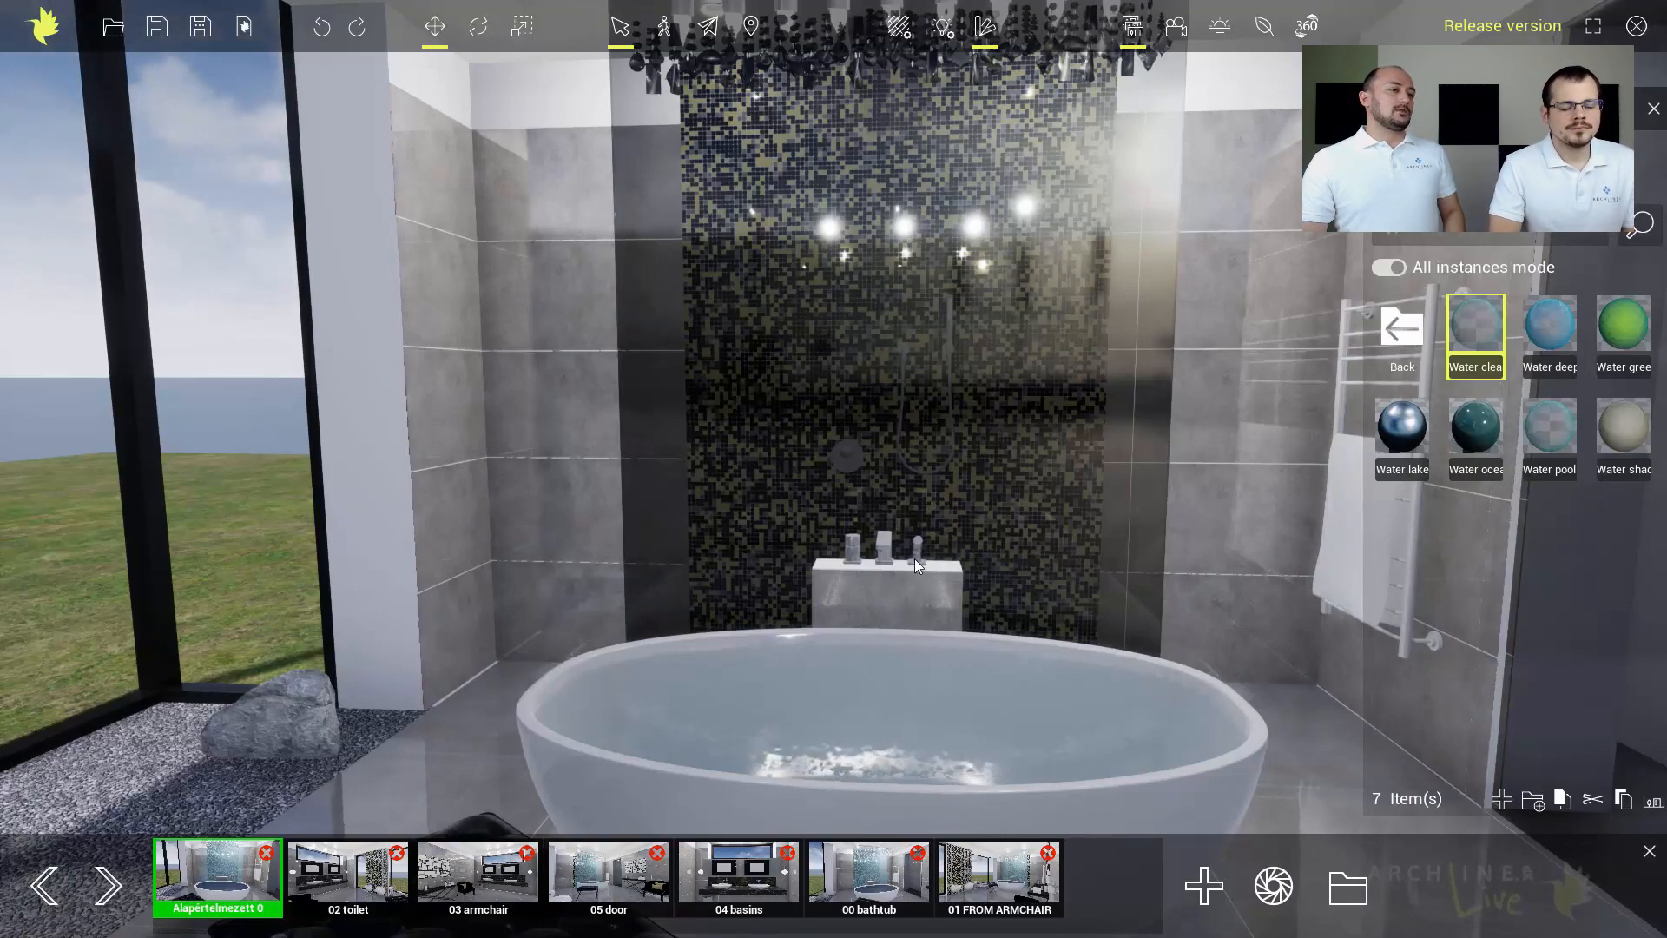
pyautogui.click(1389, 335)
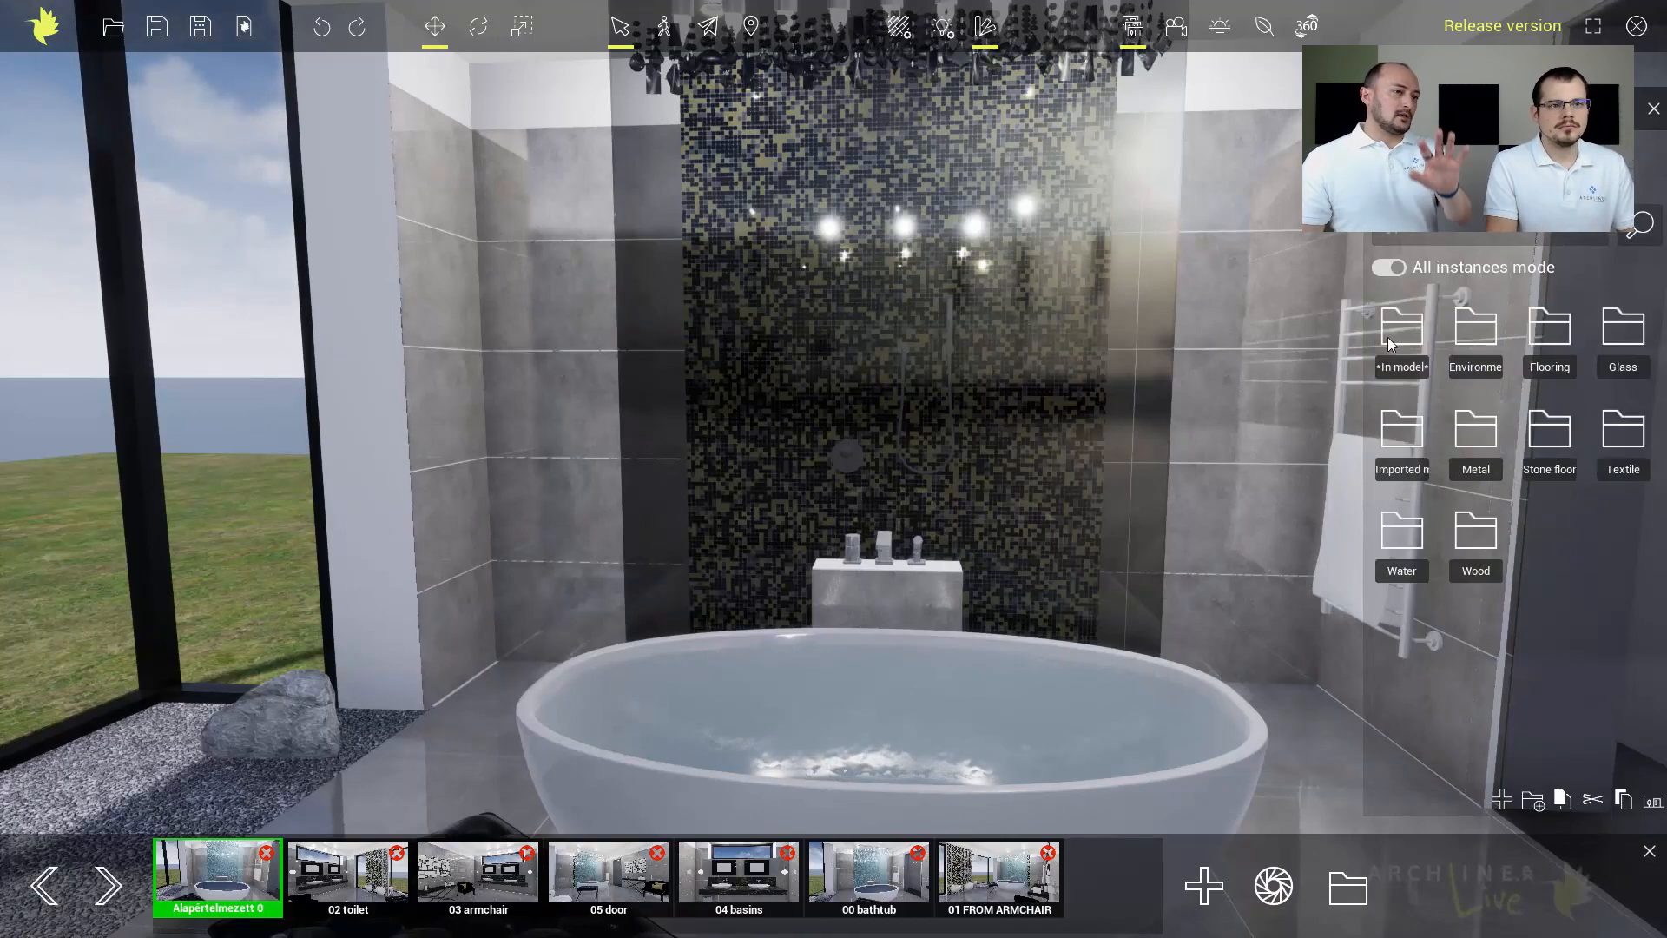
# Apply Copper from the Metal materials, then Metal anodized, to the taps behind the bathtub.
pyautogui.click(1478, 430)
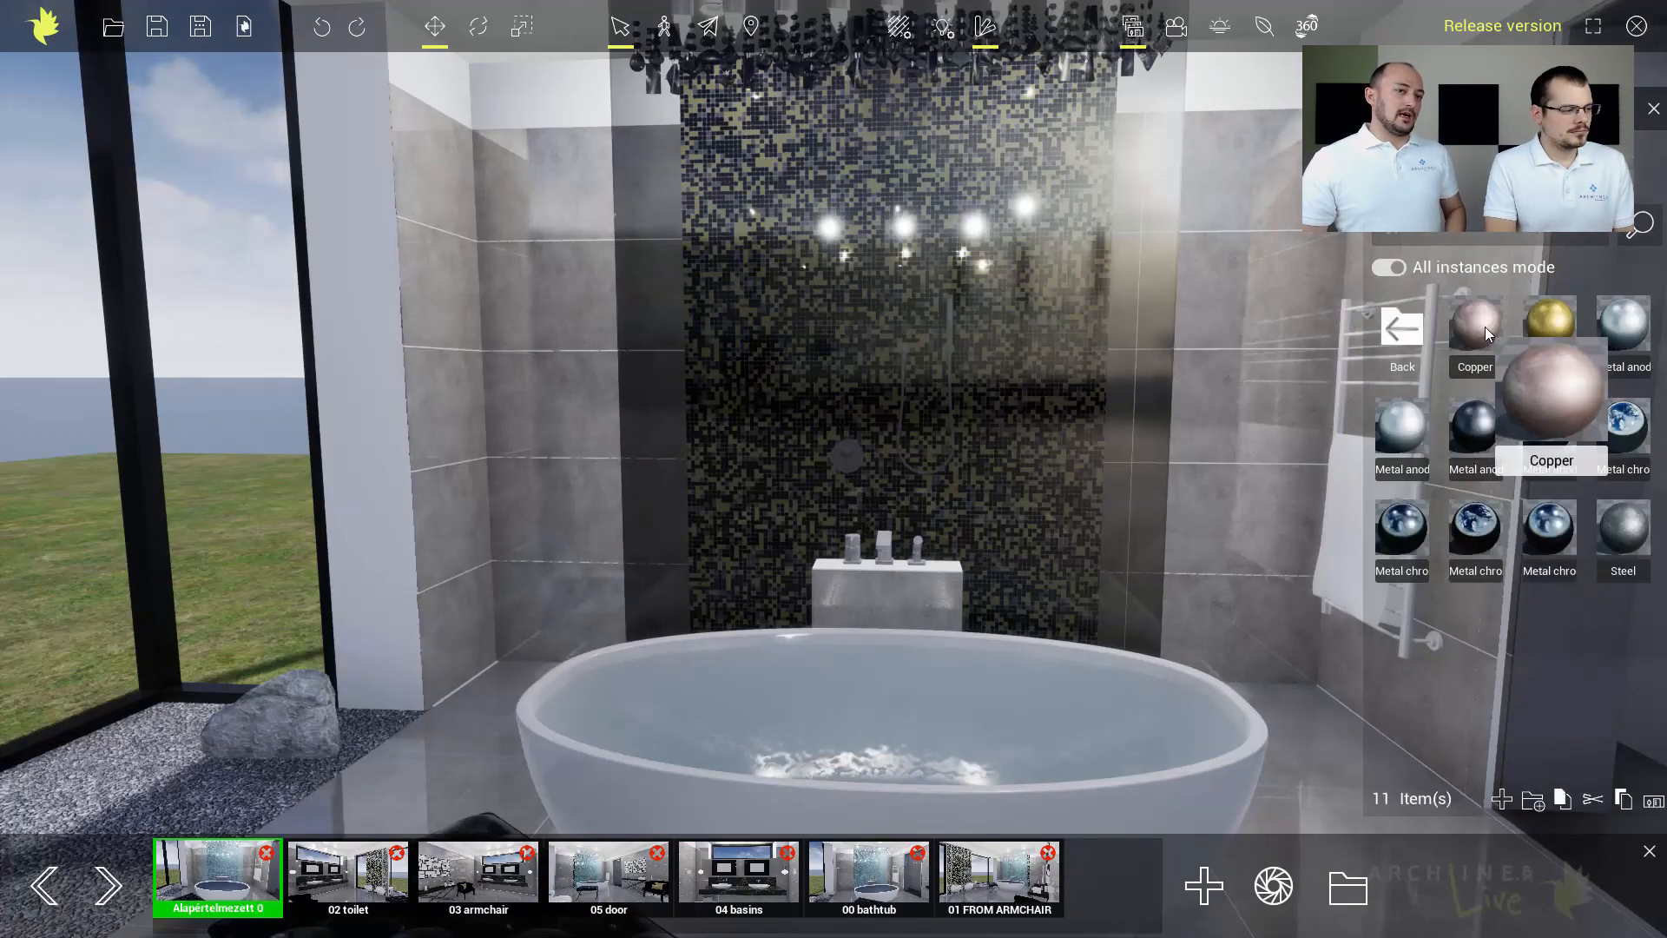
pyautogui.moveTo(1484, 327); pyautogui.dragTo(1021, 500)
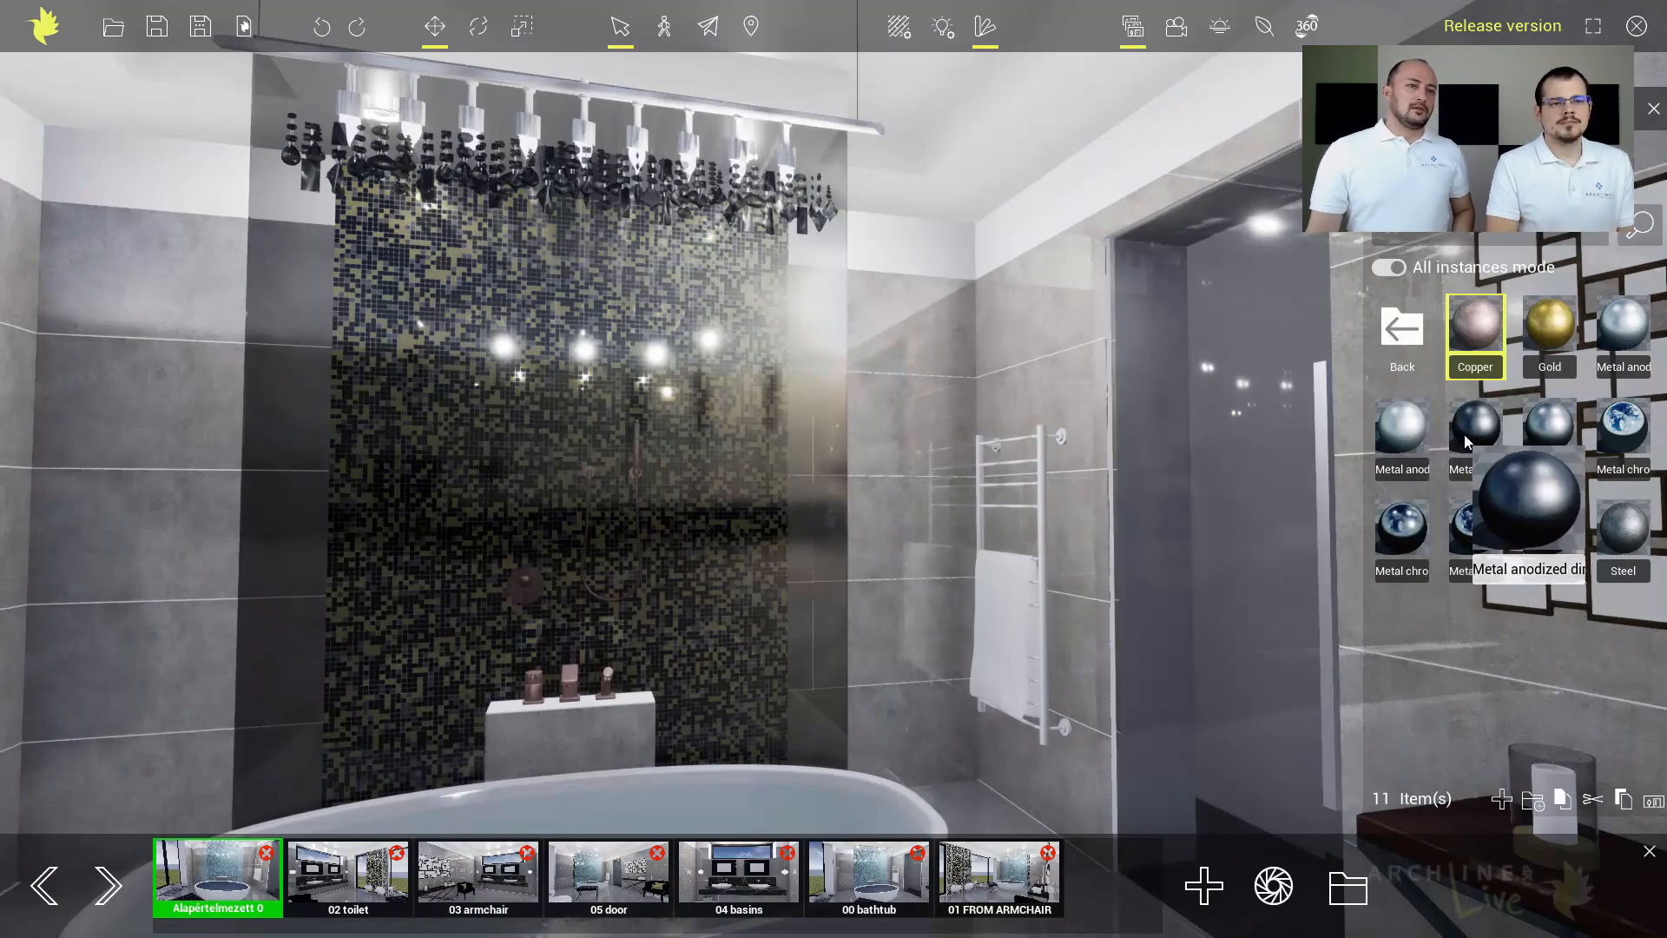
pyautogui.moveTo(1464, 434); pyautogui.dragTo(1042, 495)
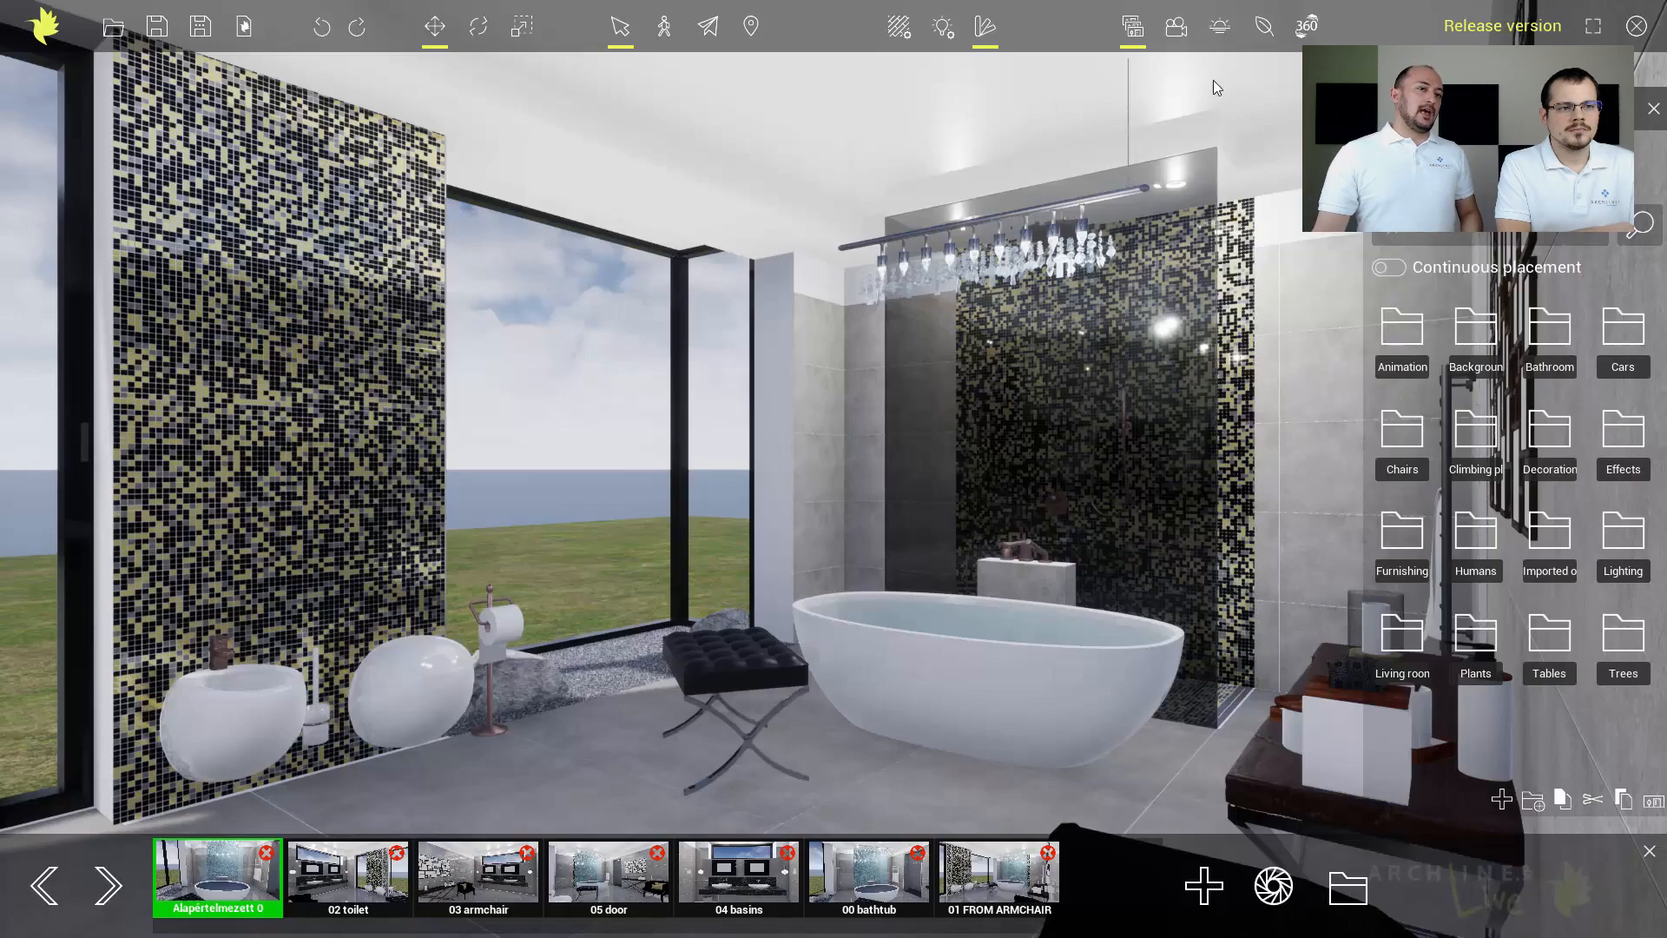
# Set the sunlight to late evening, after sunset, on February 14.
pyautogui.click(1219, 28)
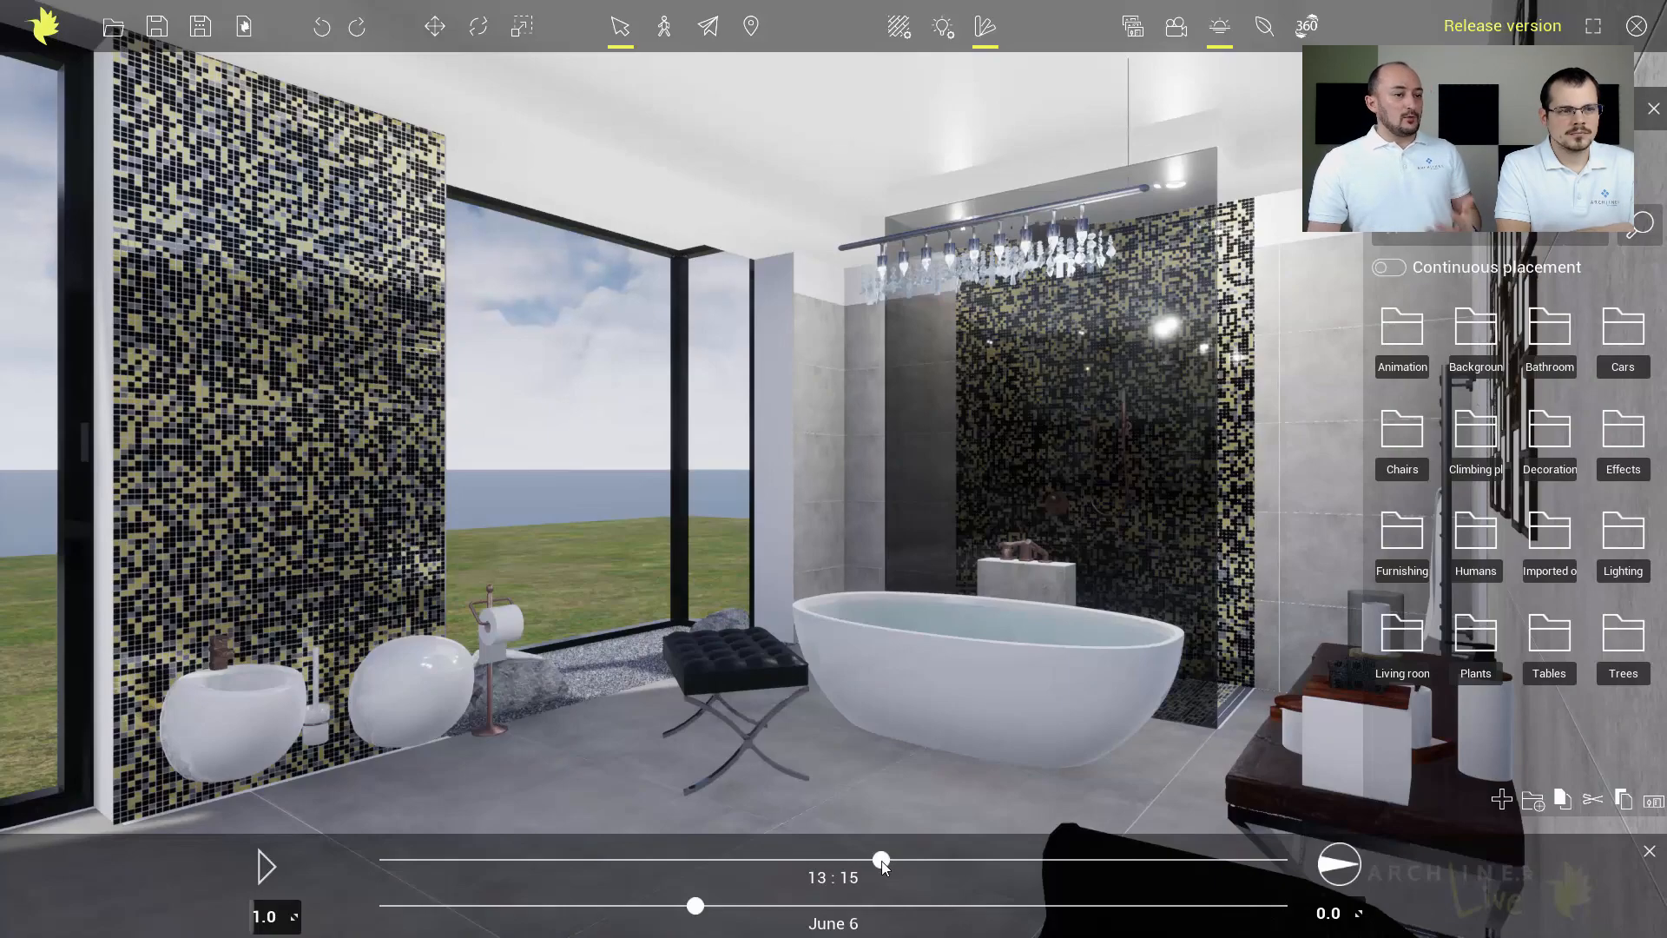
pyautogui.moveTo(882, 861); pyautogui.dragTo(1137, 859)
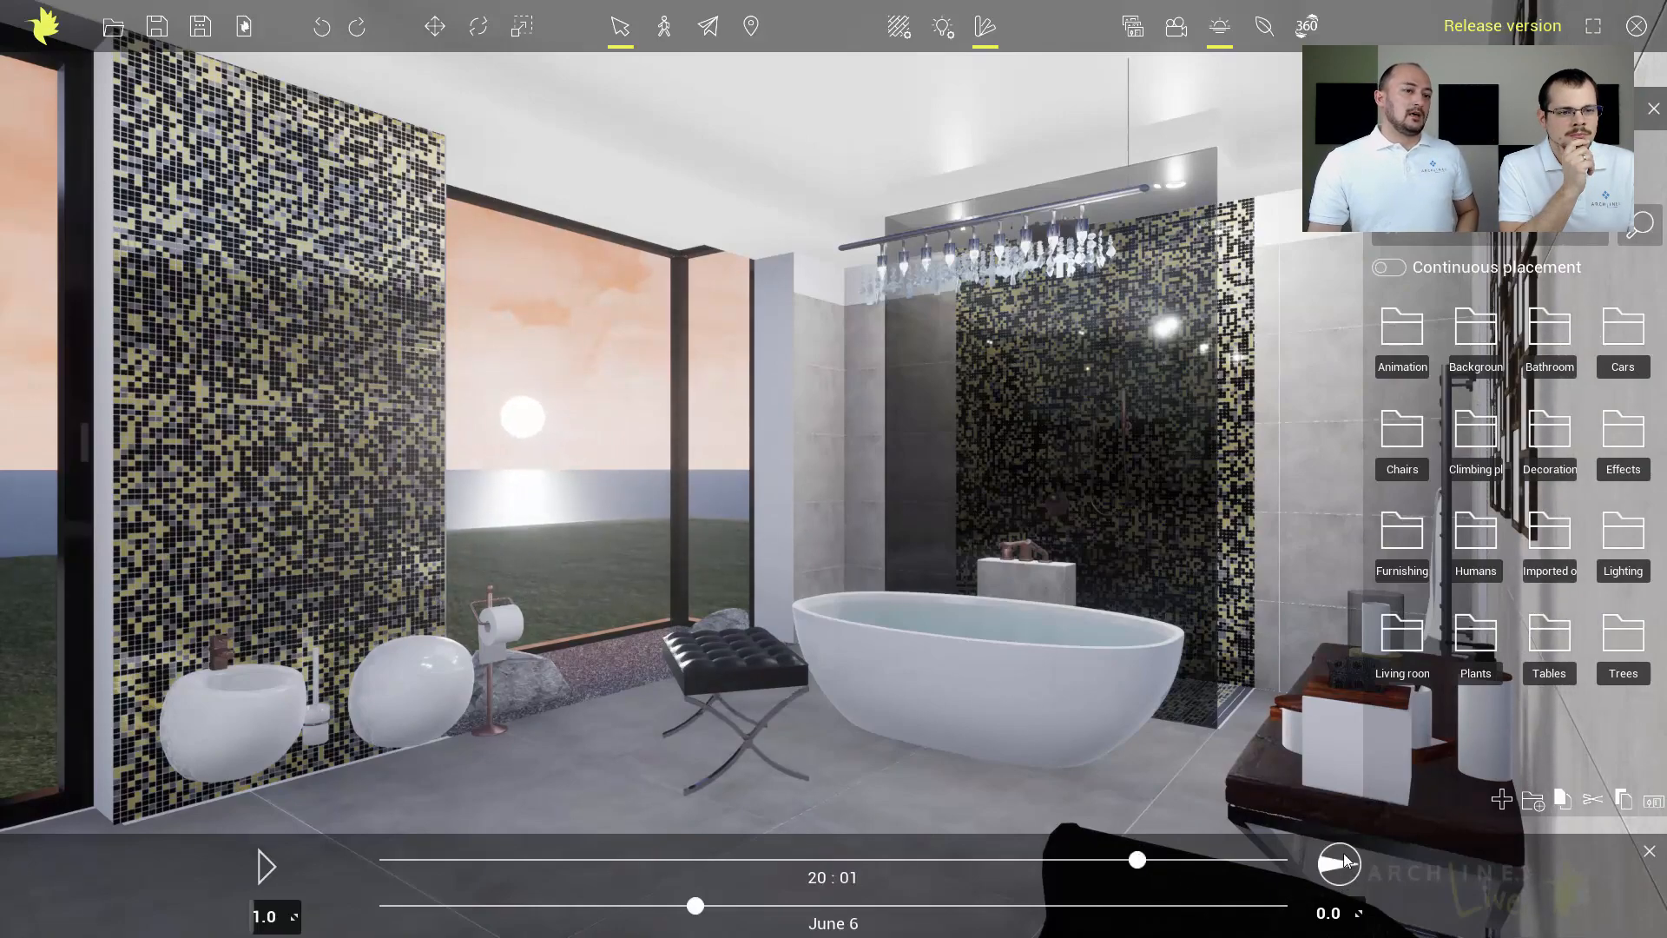
pyautogui.moveTo(1138, 860); pyautogui.dragTo(1104, 860)
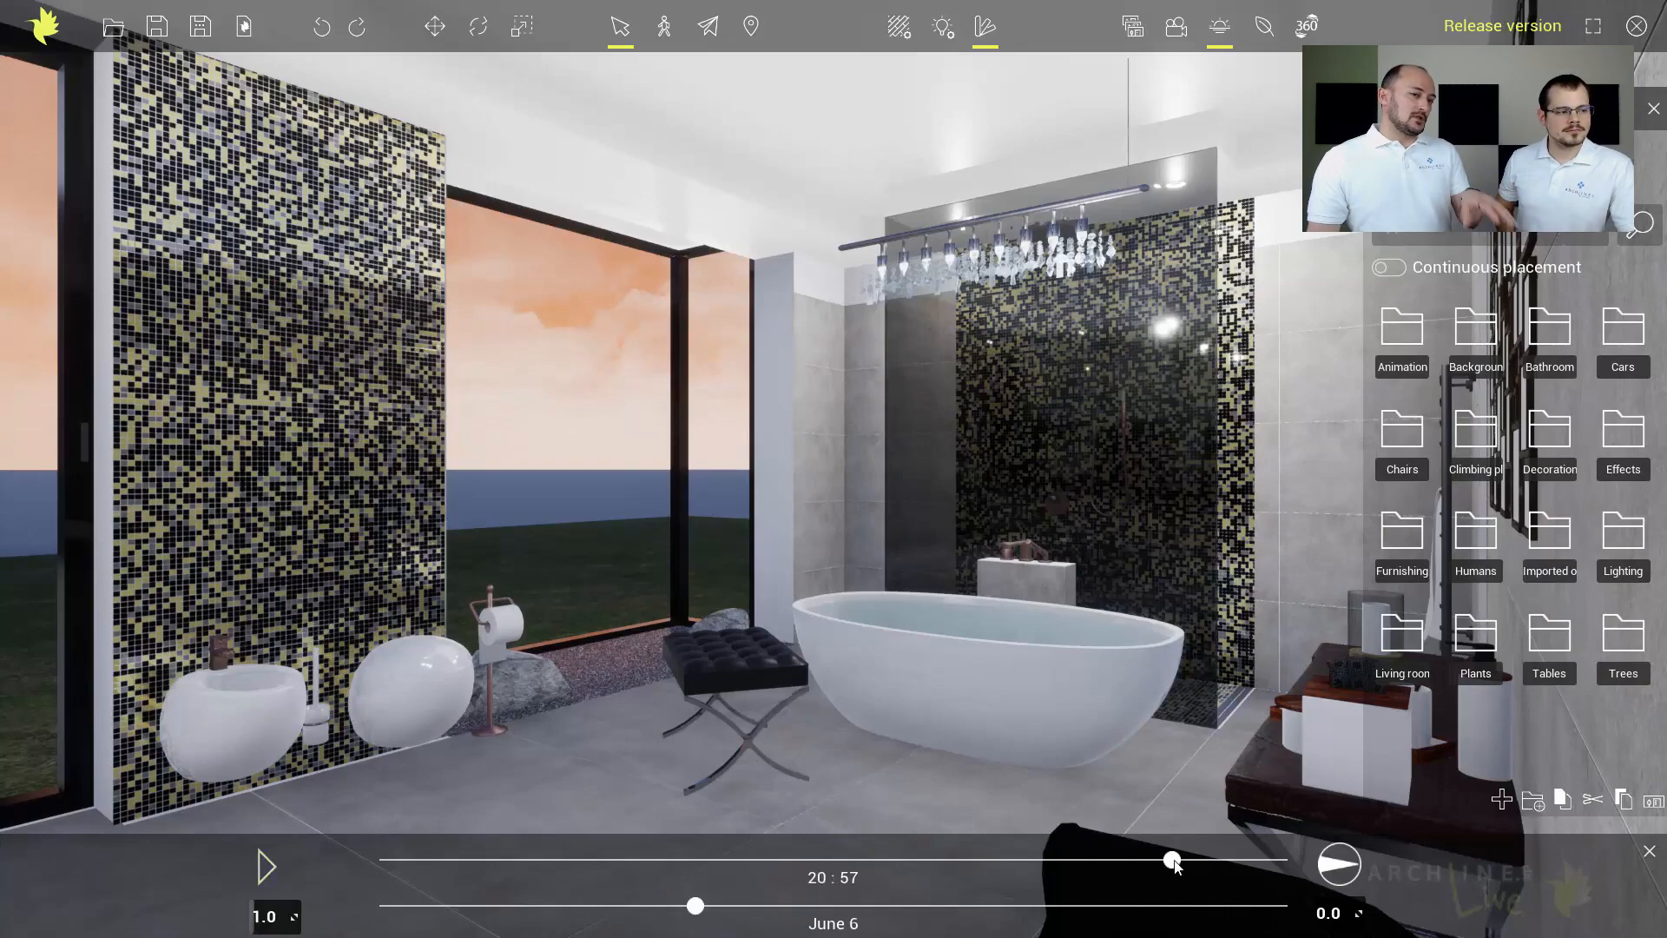
pyautogui.moveTo(1174, 863); pyautogui.dragTo(1203, 859)
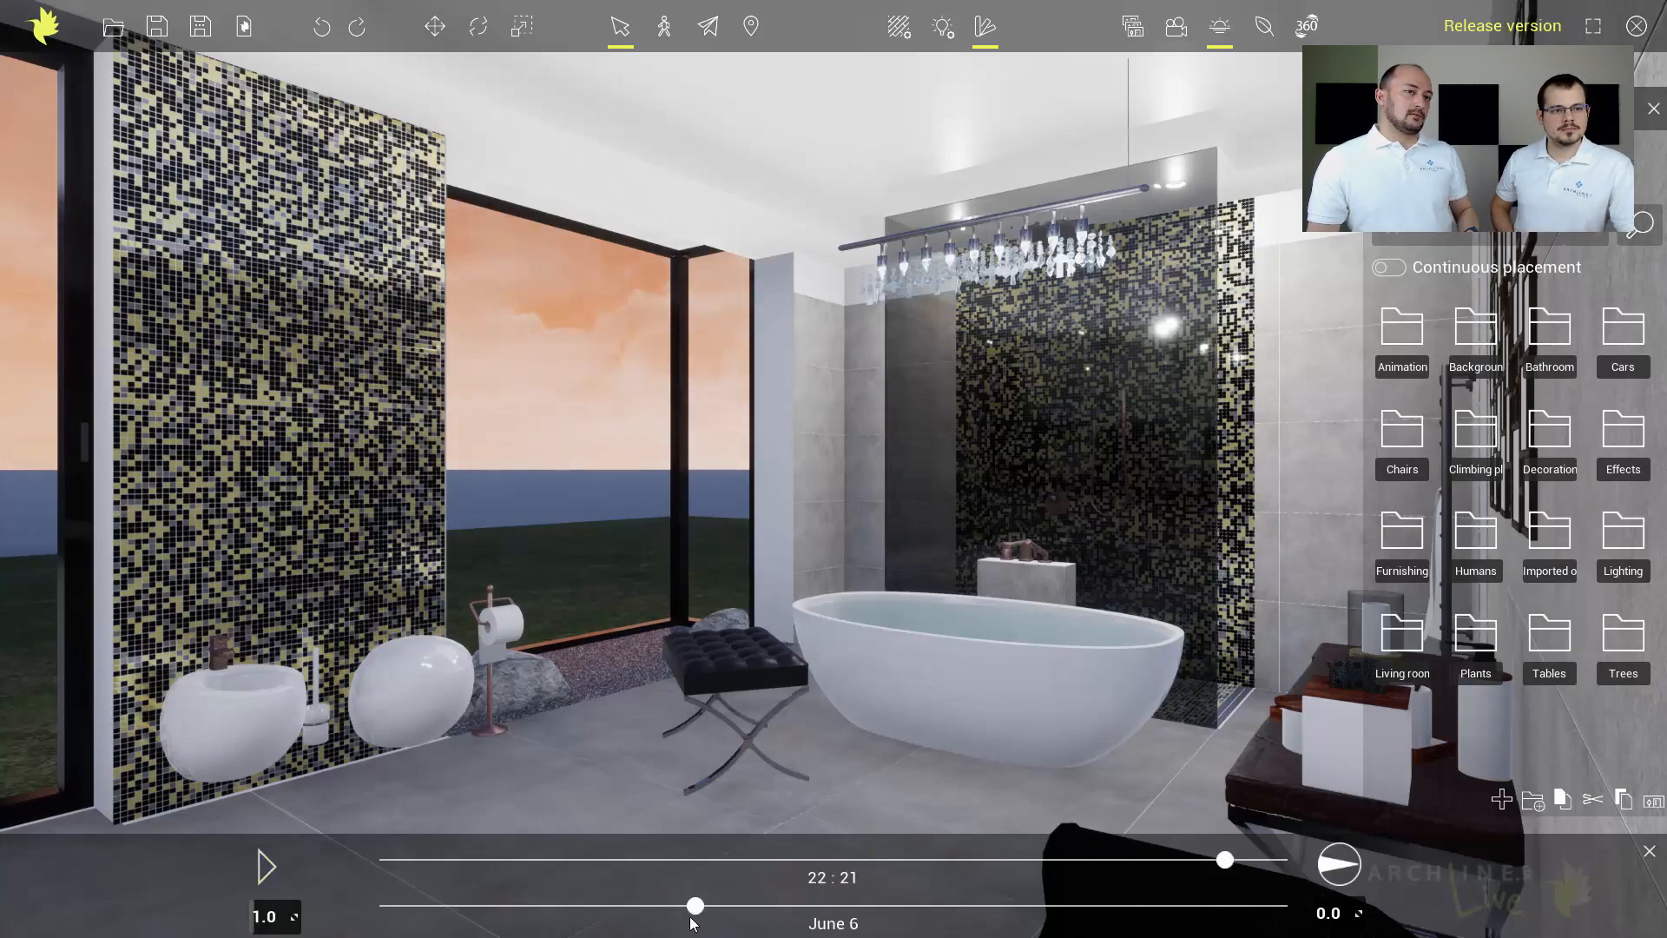
pyautogui.moveTo(676, 905); pyautogui.dragTo(411, 909)
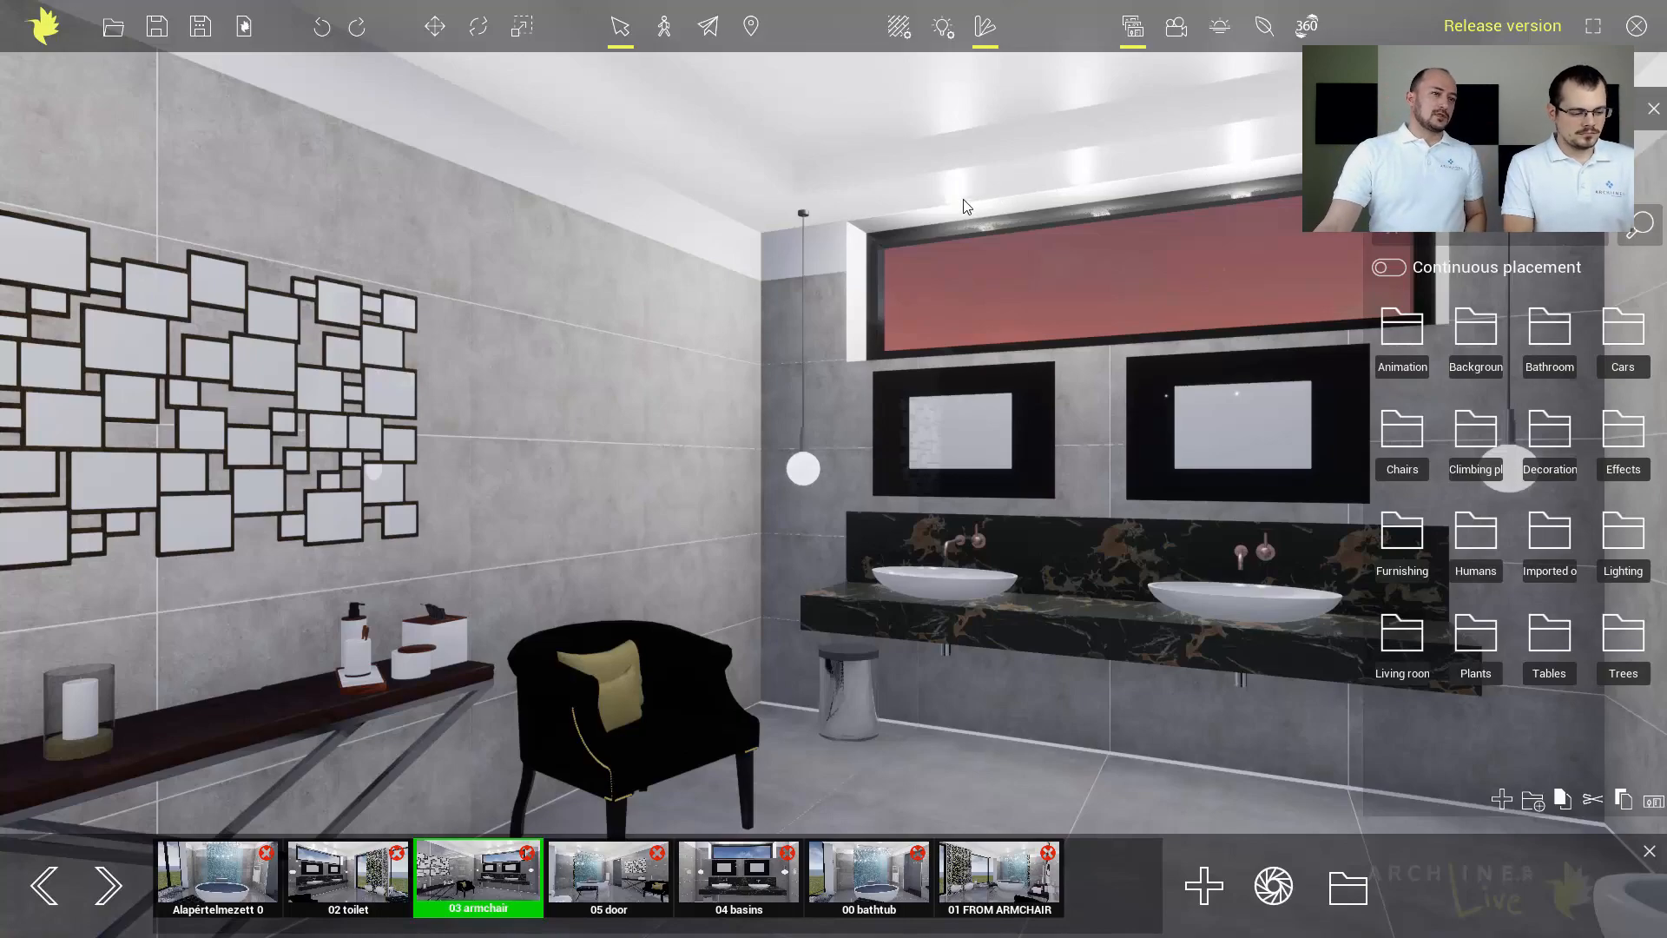
# Switch the first lamp on with lower intensity, pale yellow colour and Real light type.
pyautogui.click(942, 29)
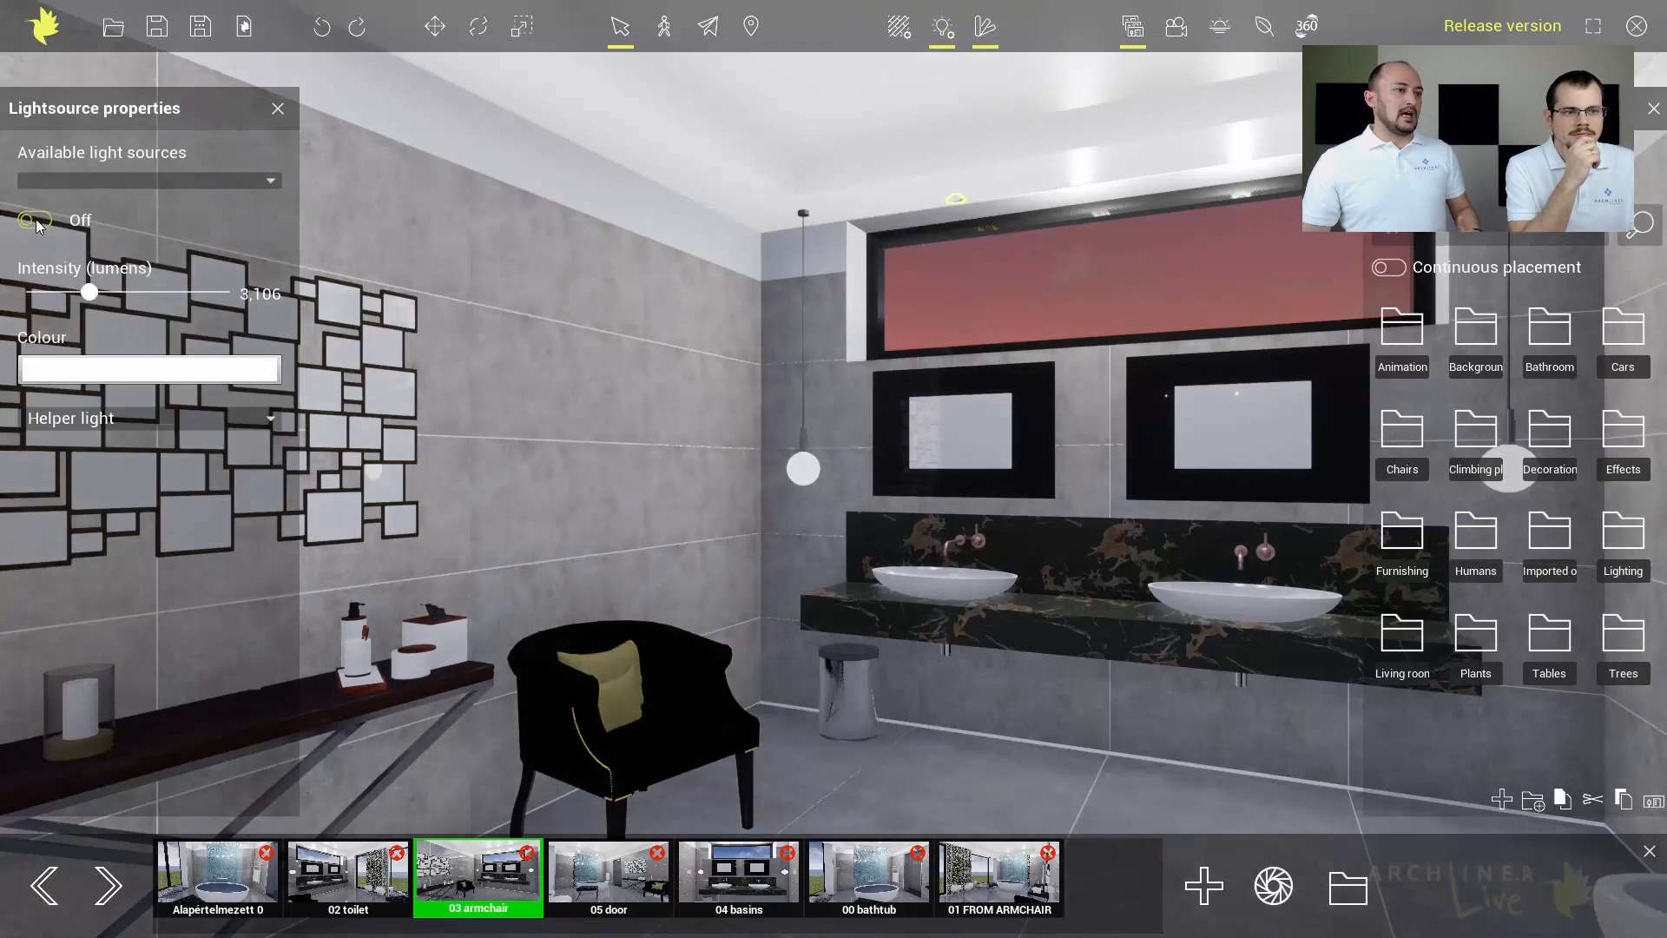
pyautogui.click(35, 219)
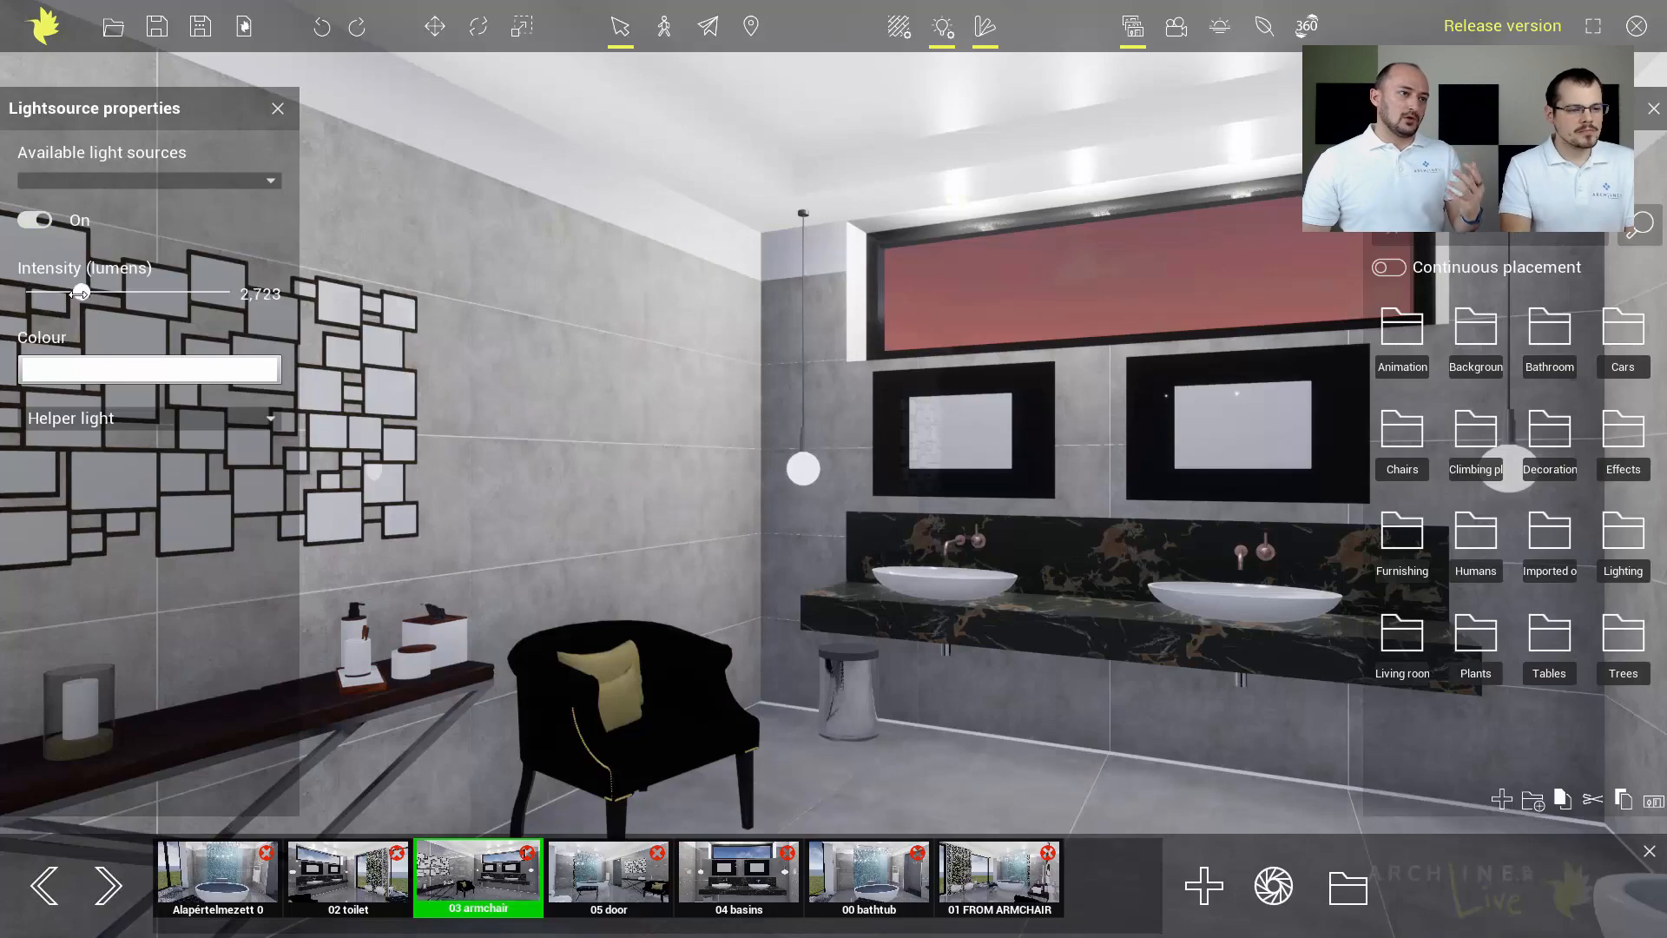
pyautogui.moveTo(79, 294)
pyautogui.mouseDown()
pyautogui.moveTo(62, 294)
pyautogui.moveTo(151, 297)
pyautogui.moveTo(90, 295)
pyautogui.mouseUp()
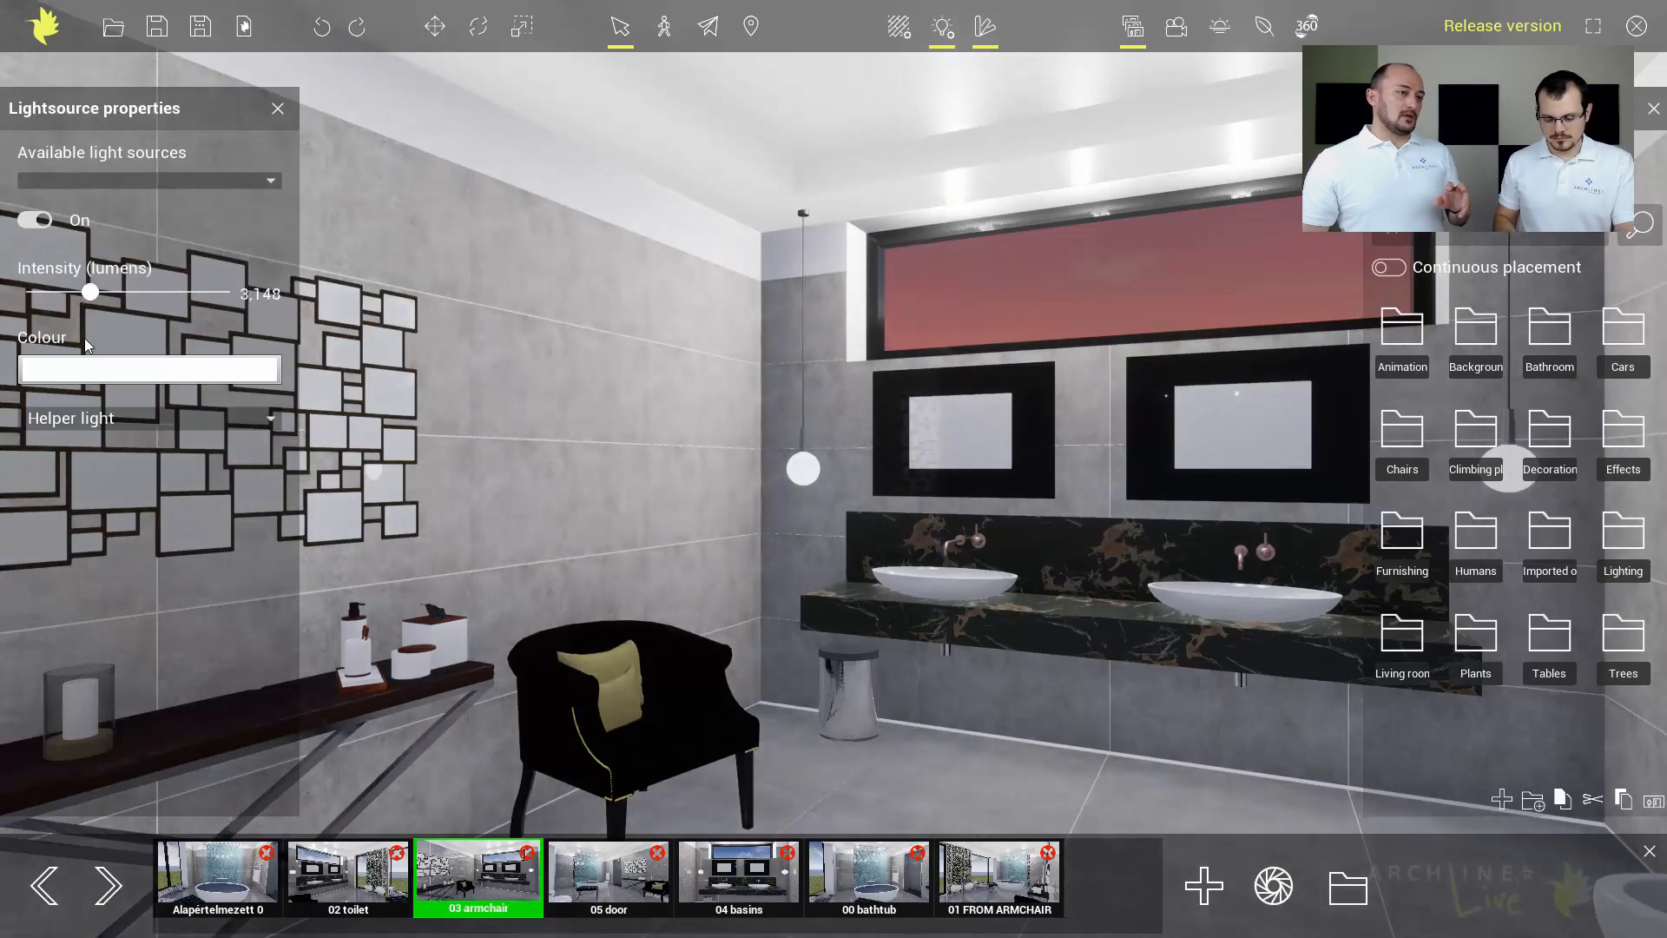
pyautogui.click(86, 378)
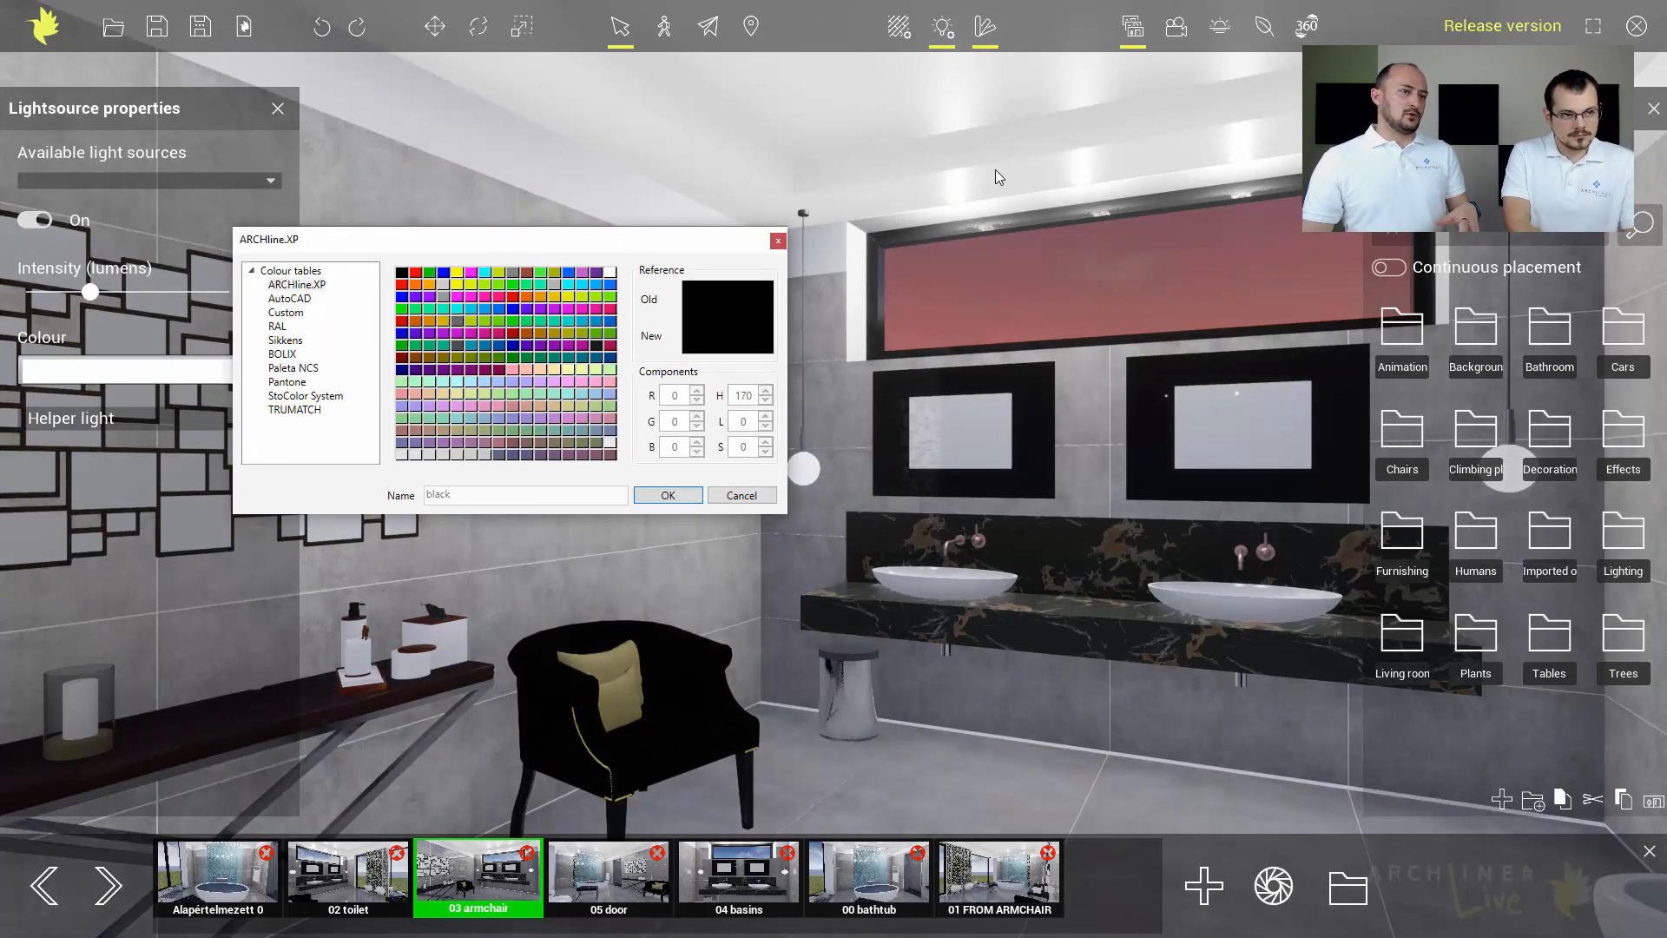
pyautogui.click(567, 376)
pyautogui.click(667, 491)
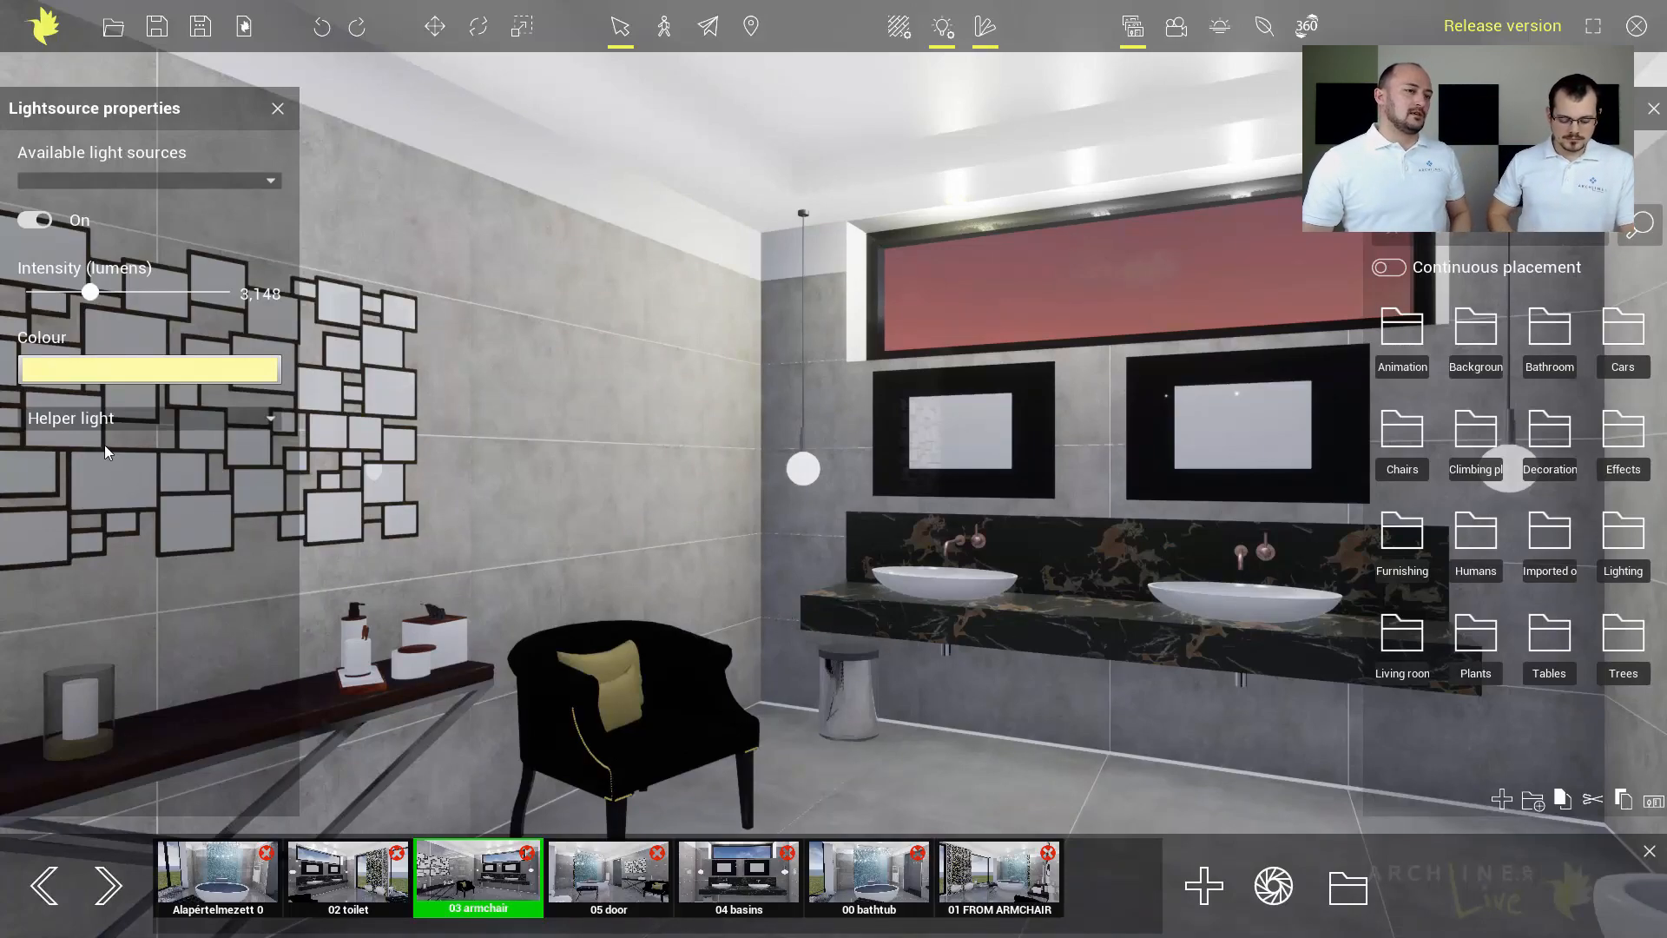
pyautogui.click(89, 423)
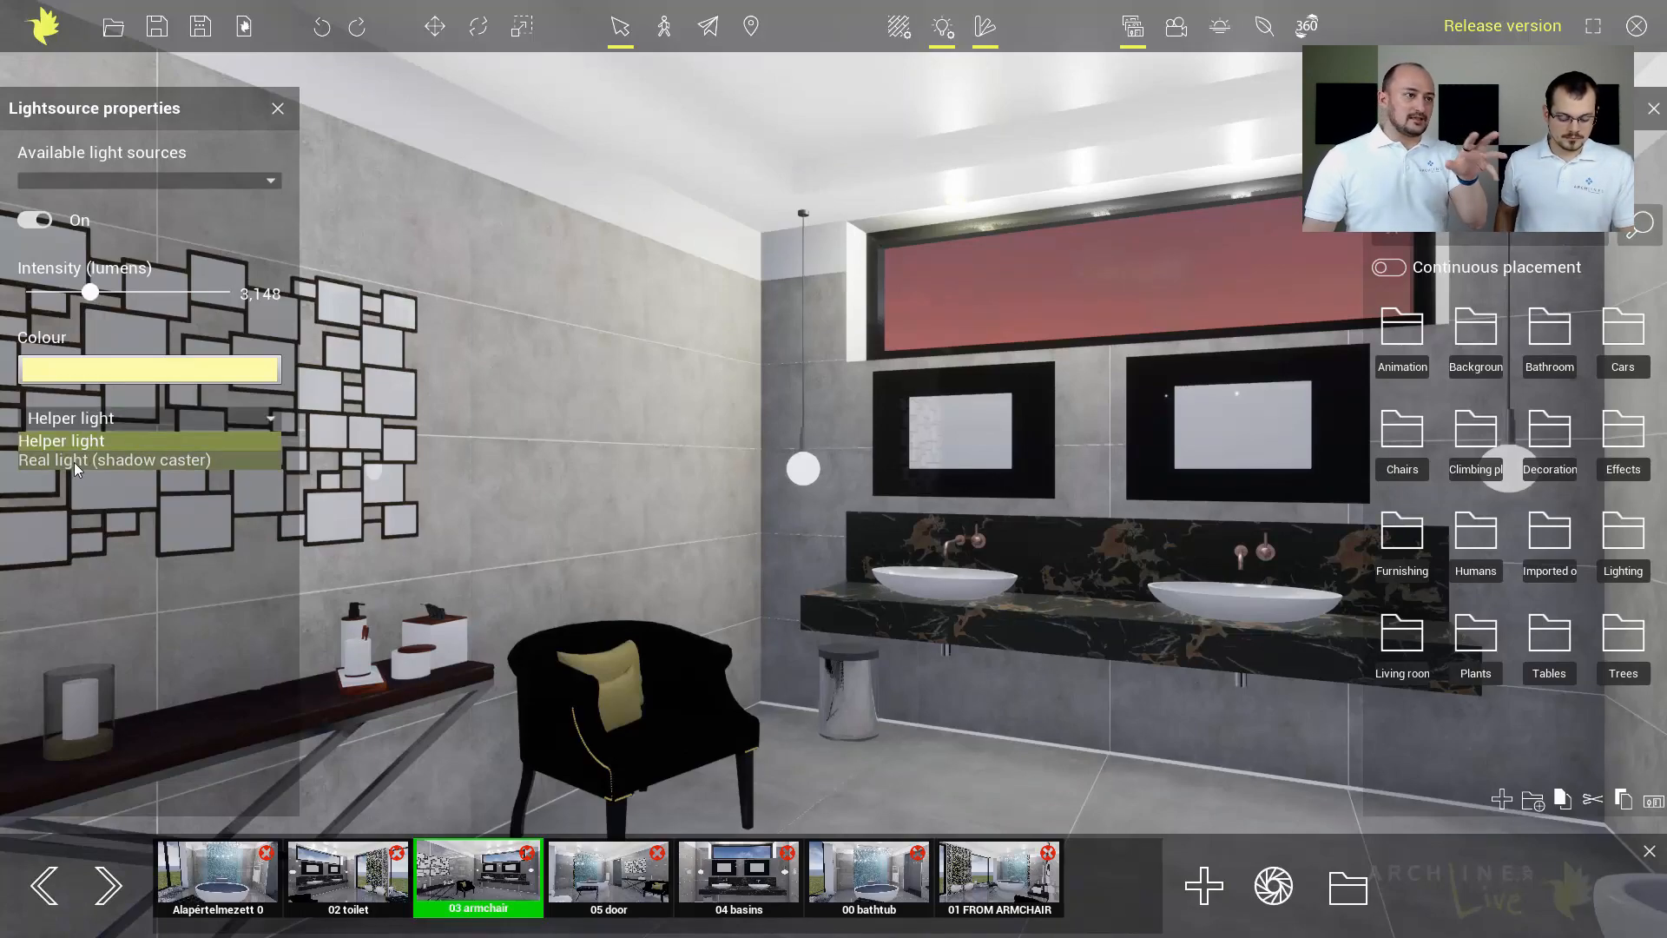
pyautogui.click(75, 462)
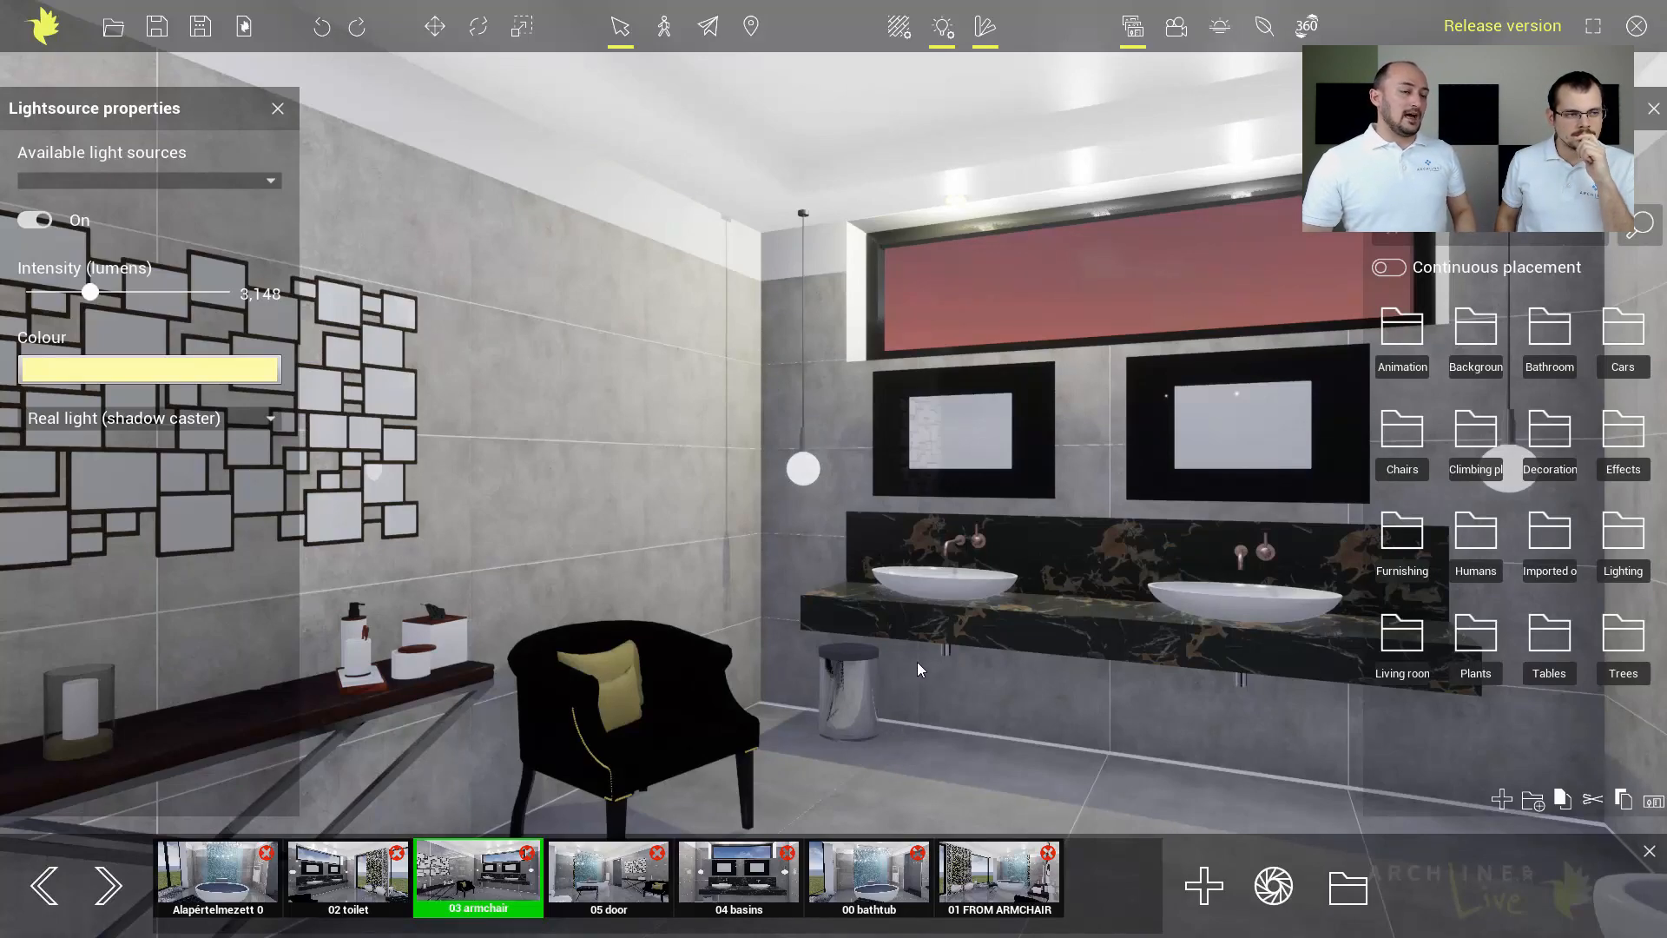
# Change the second, white 2,340-lumen light from Helper light to Real light (shadow caster).
pyautogui.moveTo(922, 660); pyautogui.dragTo(1015, 659, button='right')
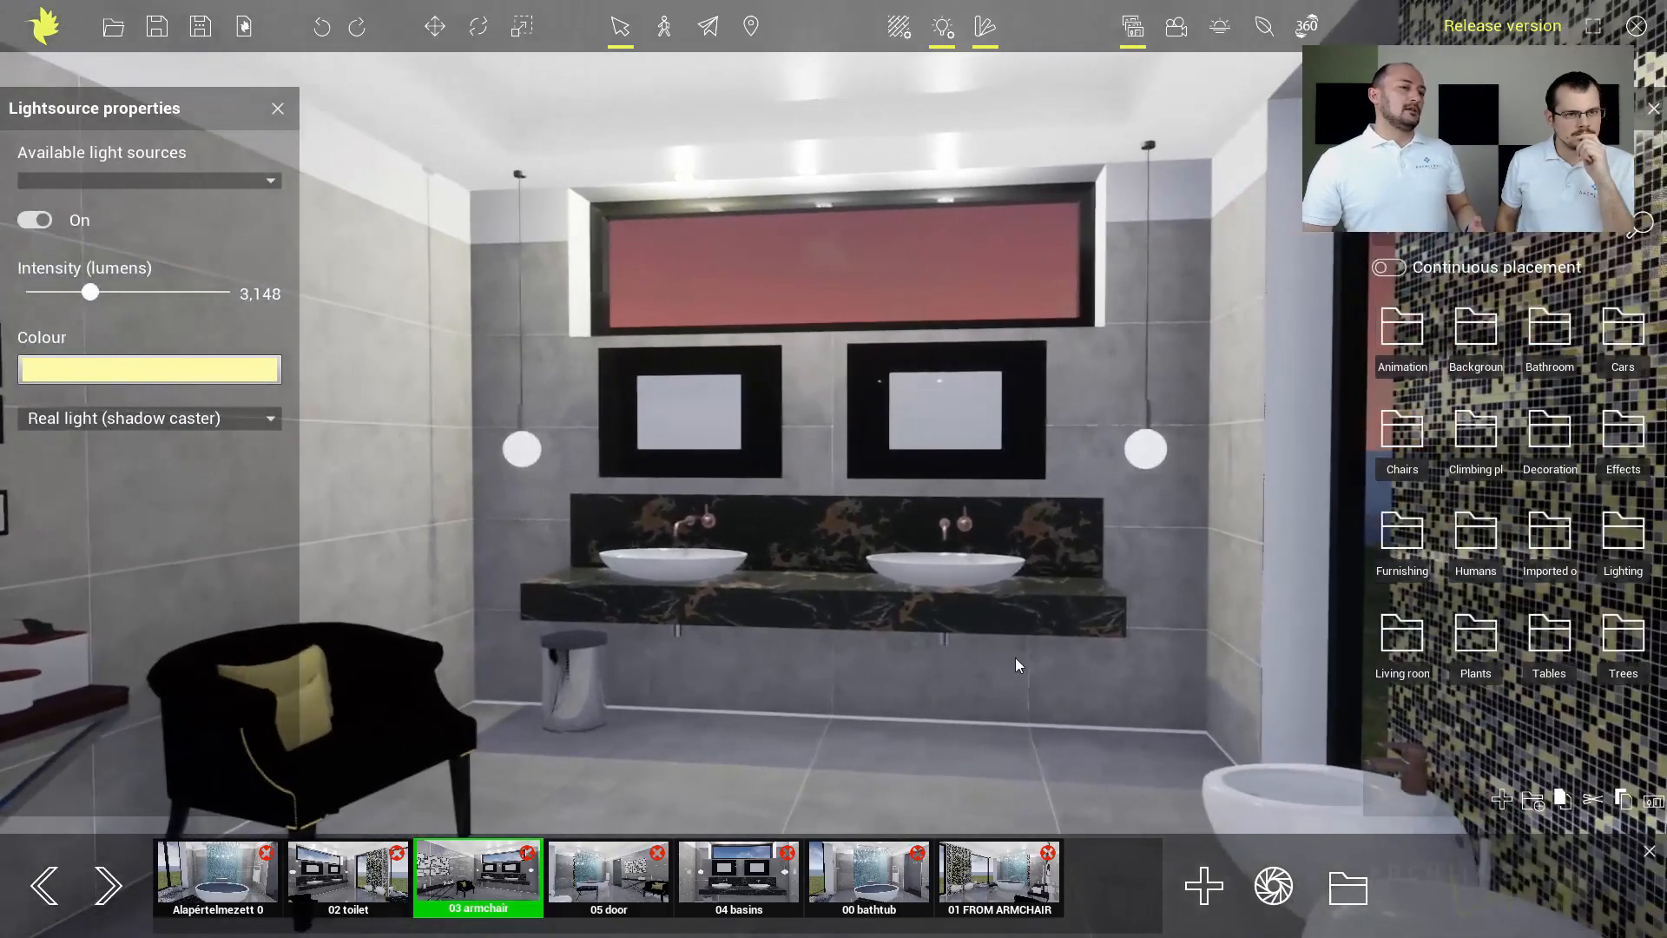
pyautogui.click(951, 167)
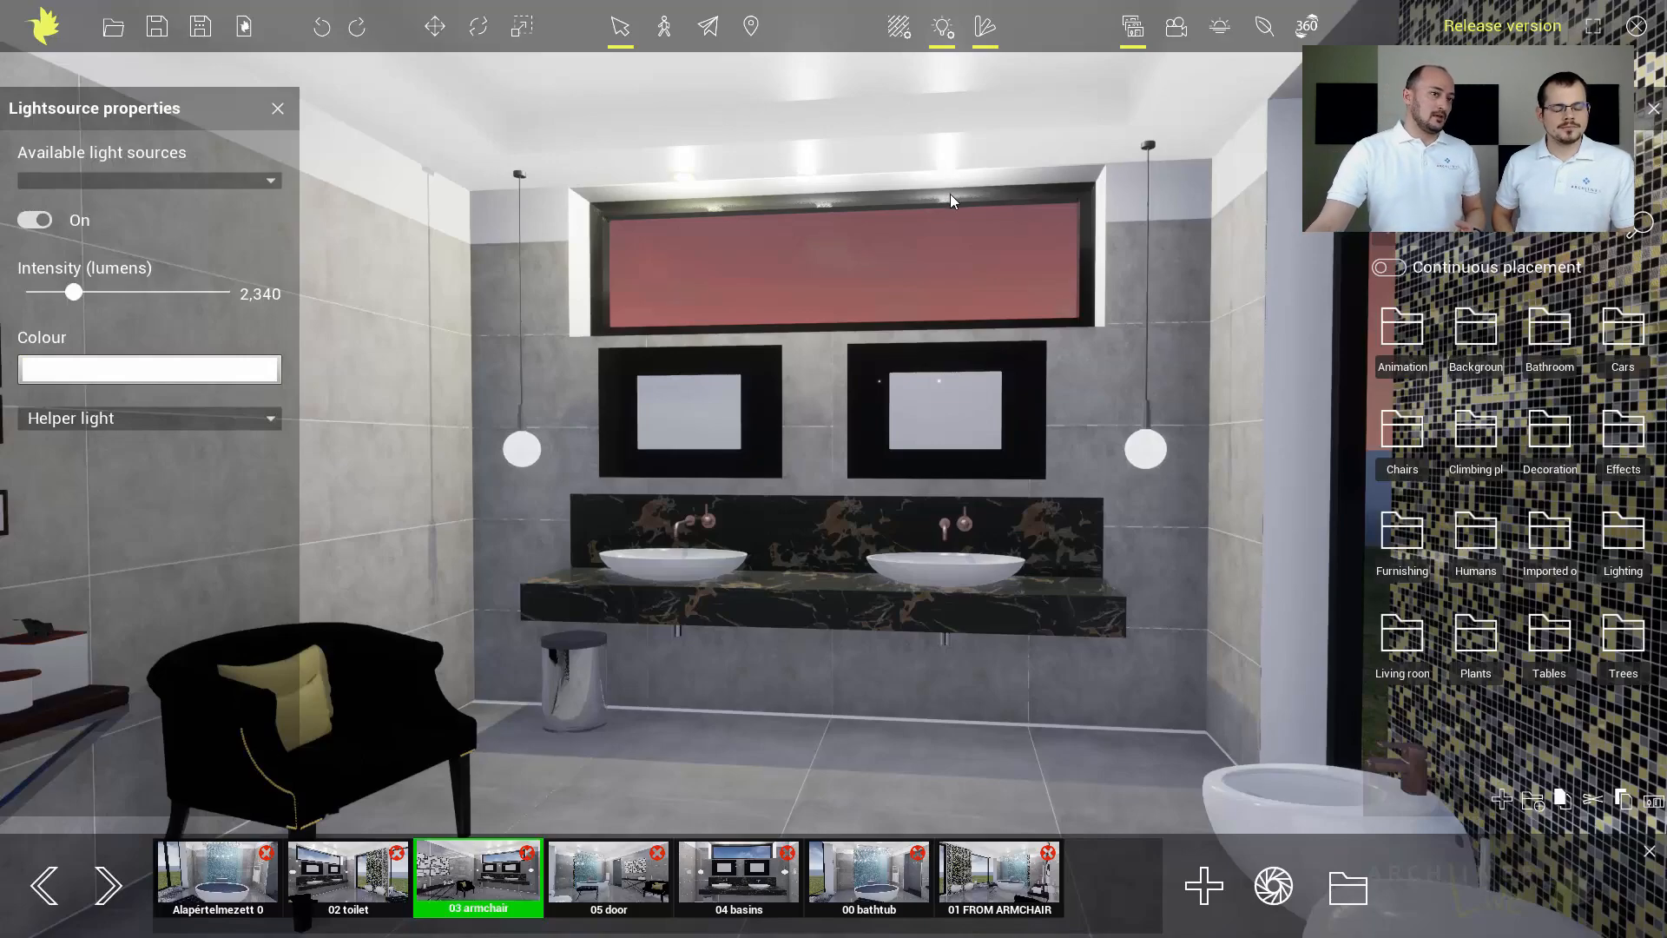
pyautogui.click(195, 419)
pyautogui.click(123, 456)
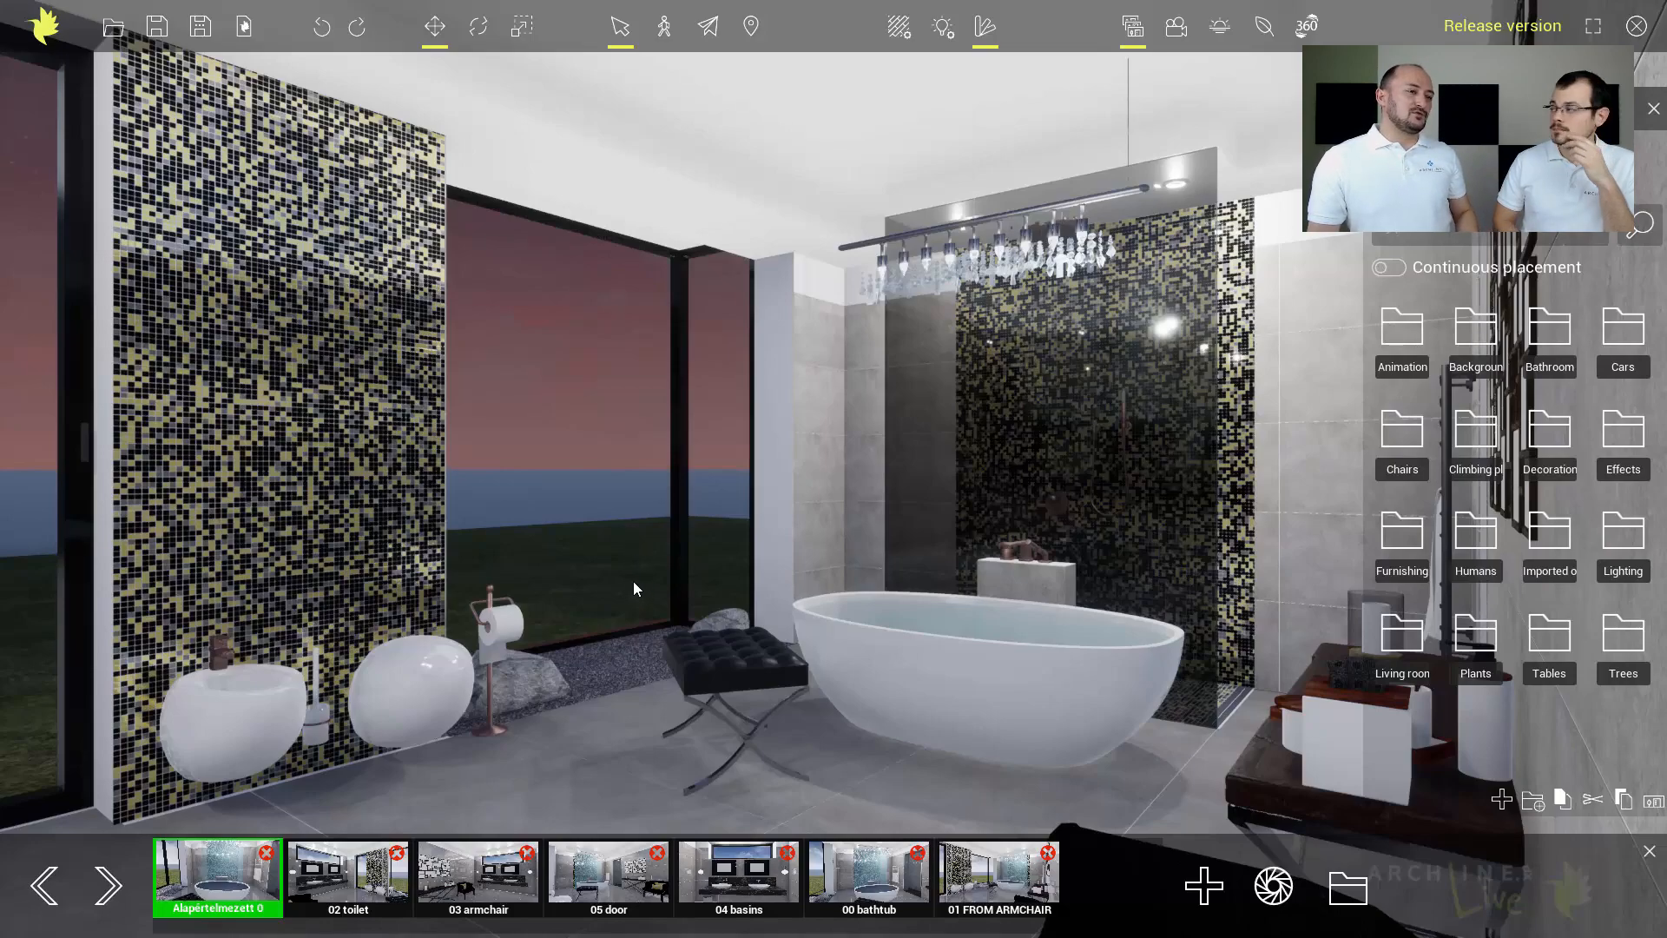
# Orbit and dolly back out of the bathroom to view the building from the lawn.
pyautogui.moveTo(586, 559); pyautogui.dragTo(772, 618, button='right')
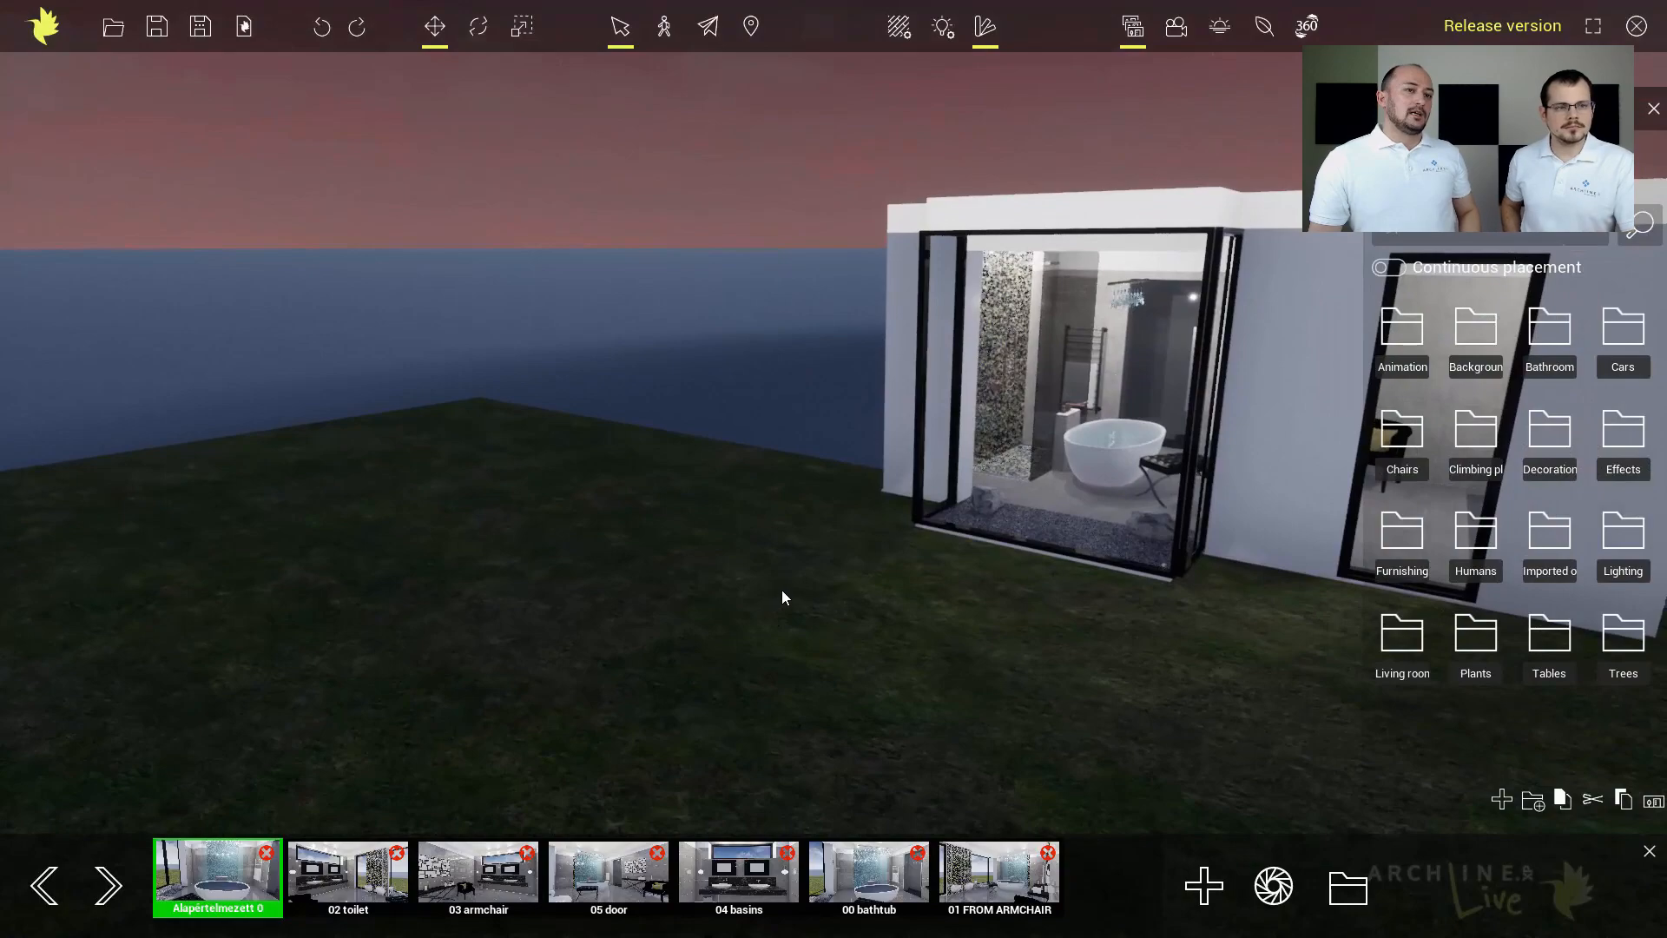
pyautogui.scroll(-3, 791, 597)
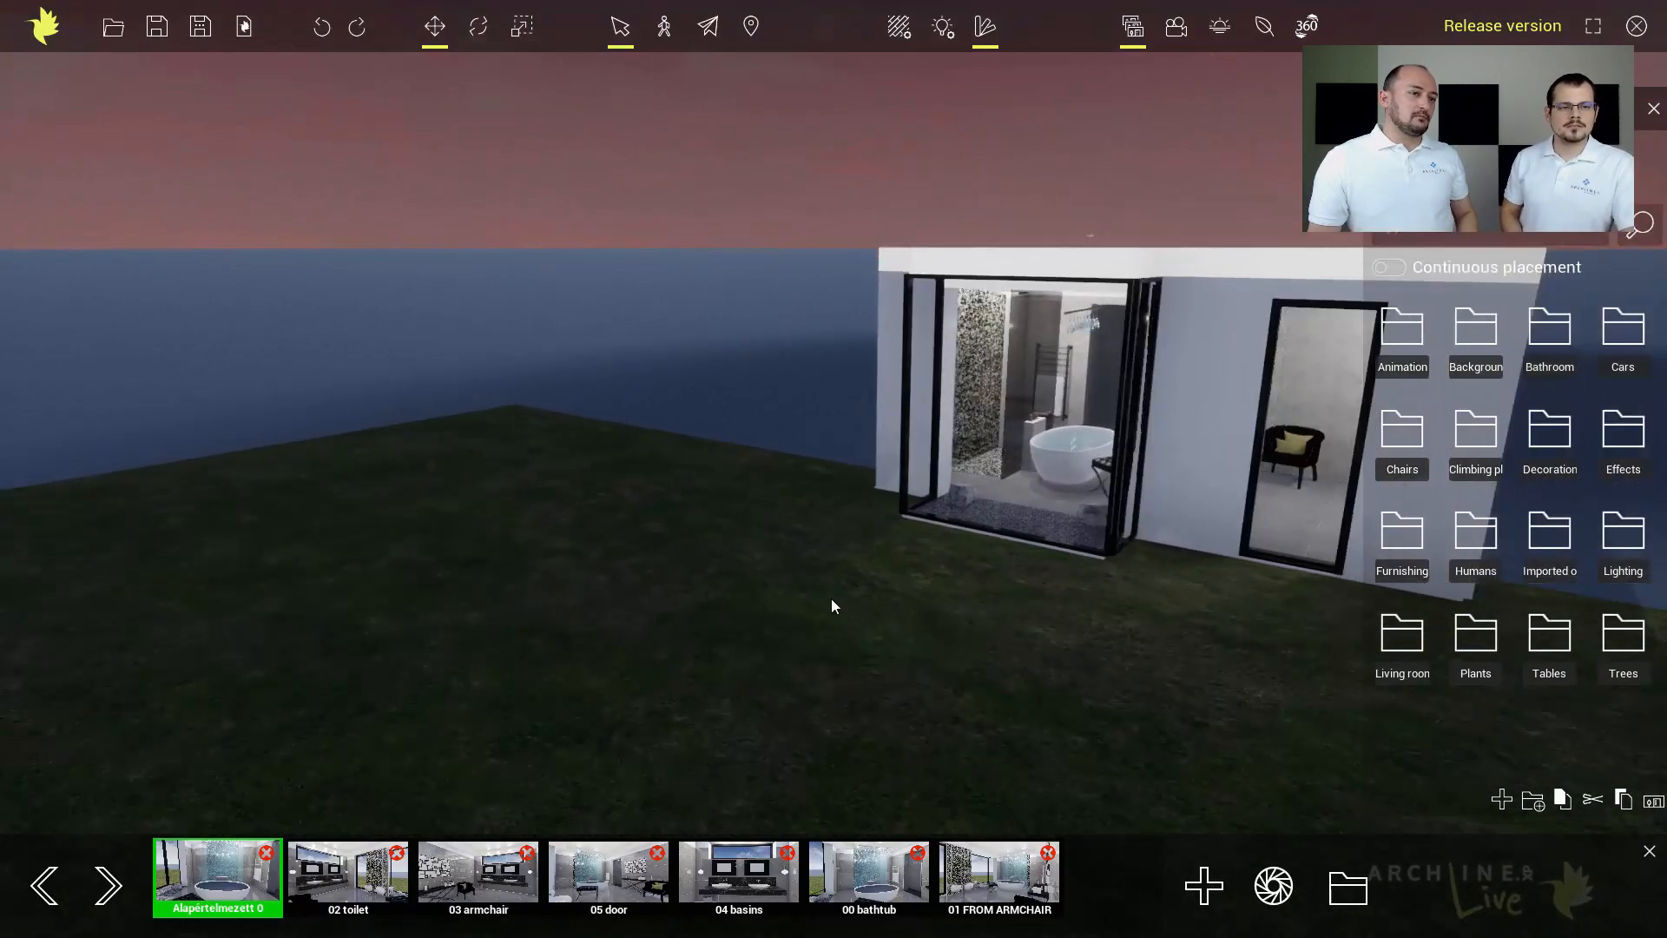
# Plant Acacia, Sakura XS, Sakura S and Populus XS trees on the lawn, then return to the armchair view.
pyautogui.click(1620, 635)
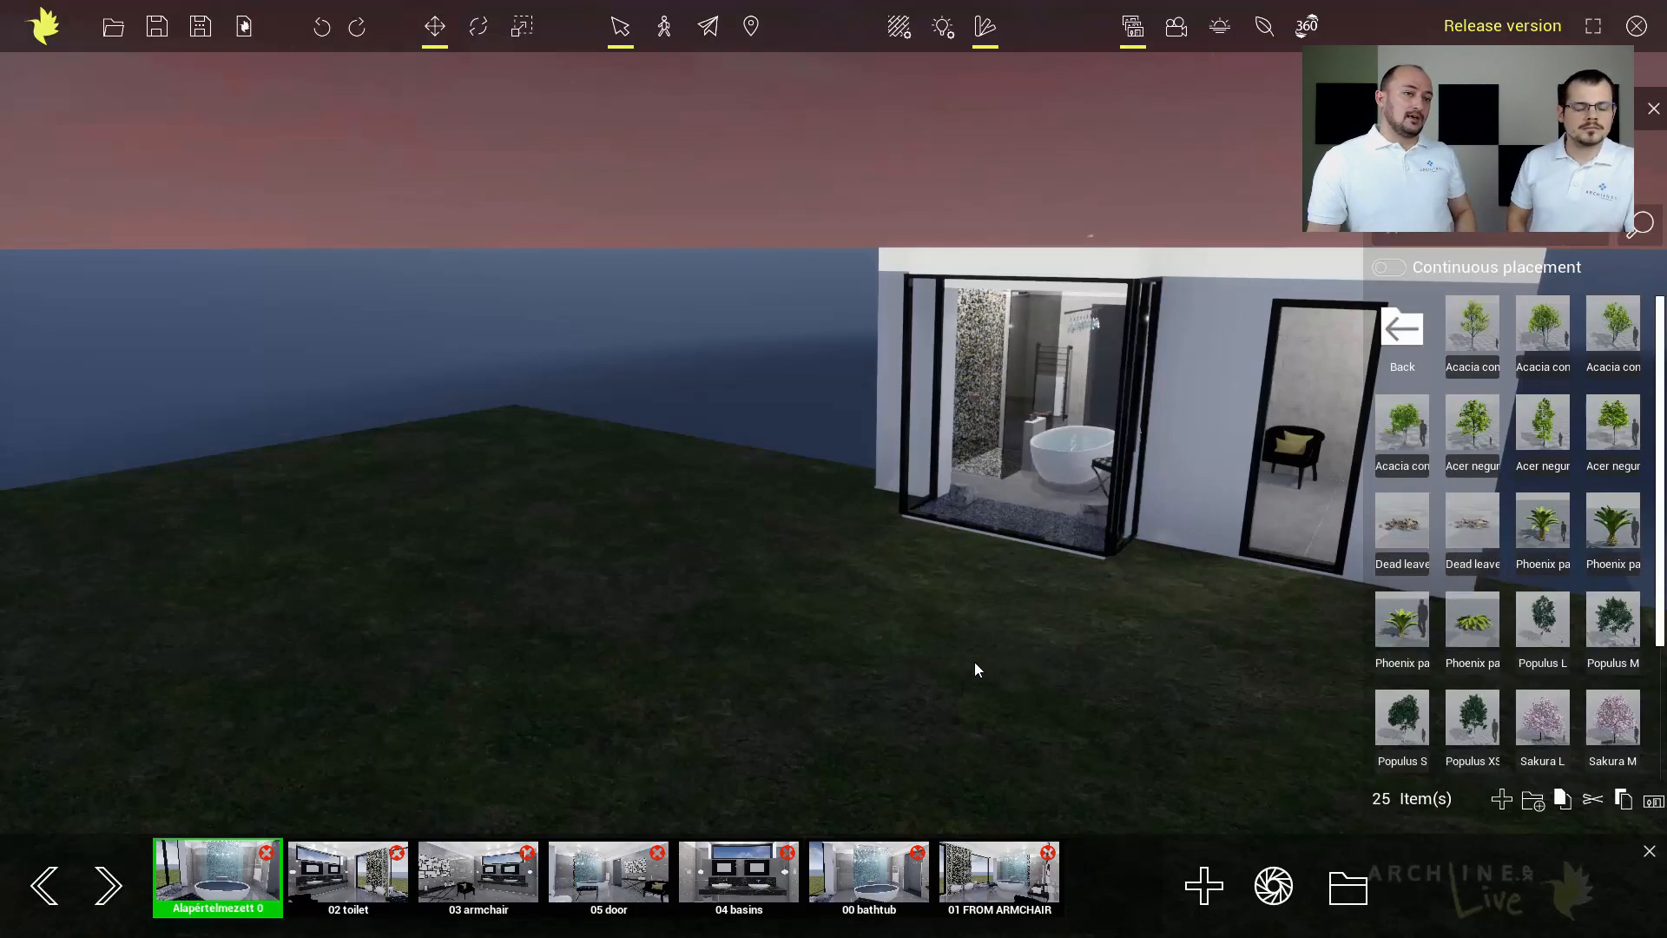
pyautogui.moveTo(954, 601); pyautogui.dragTo(916, 565, button='middle')
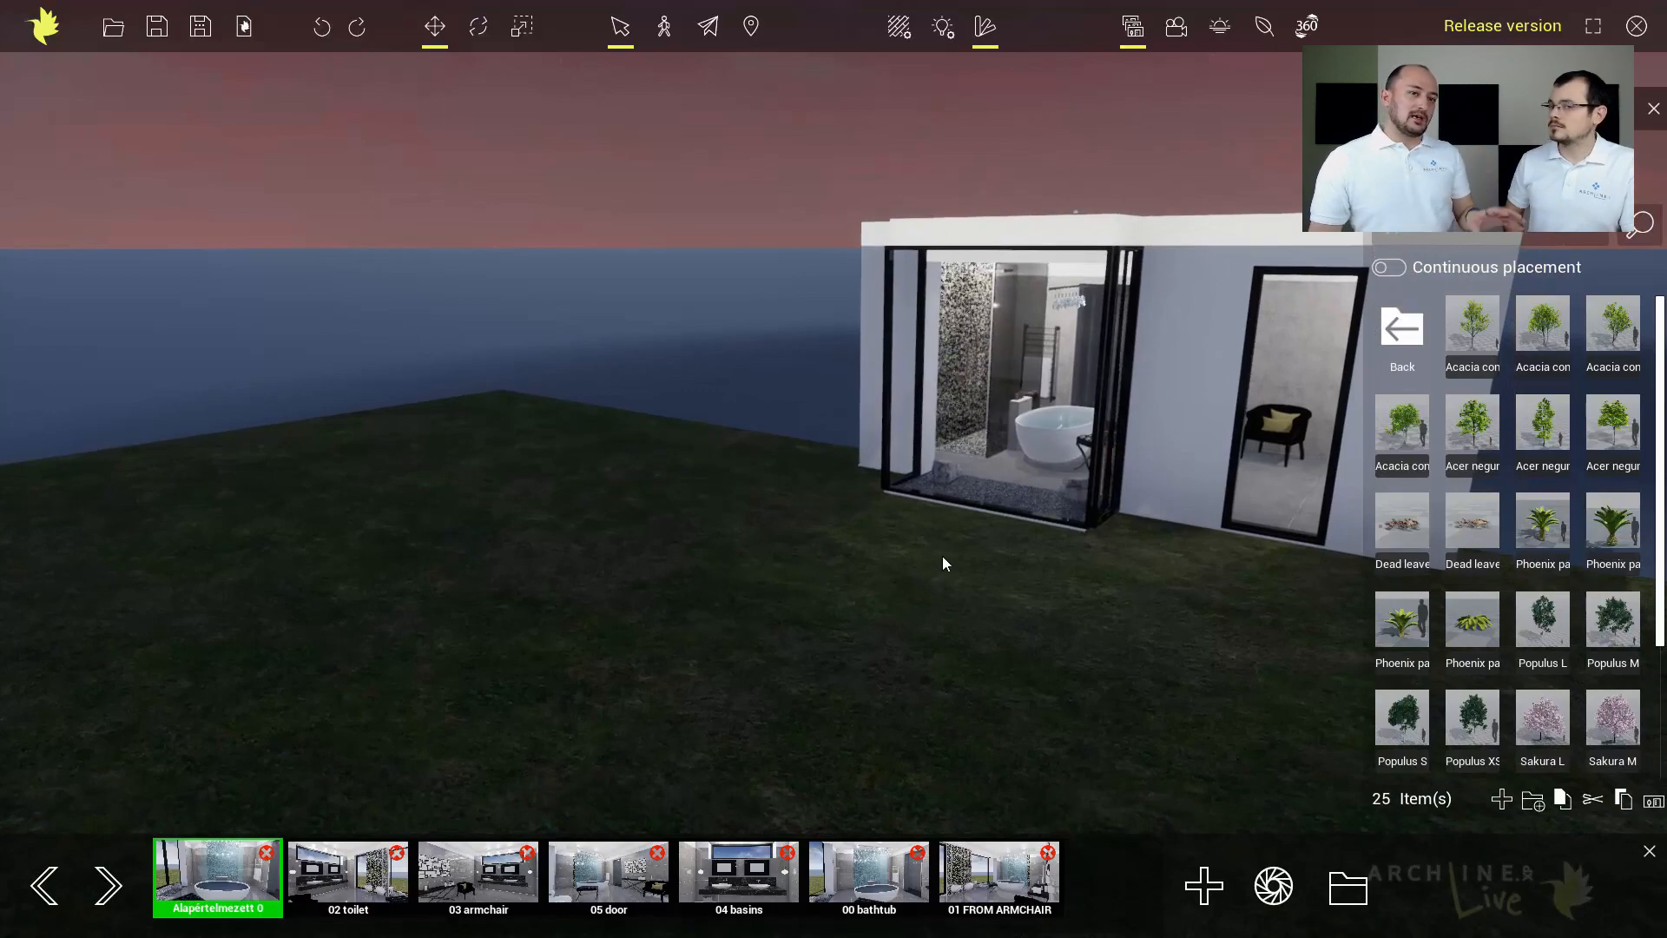
pyautogui.moveTo(1394, 438)
pyautogui.moveTo(1399, 434); pyautogui.dragTo(460, 540)
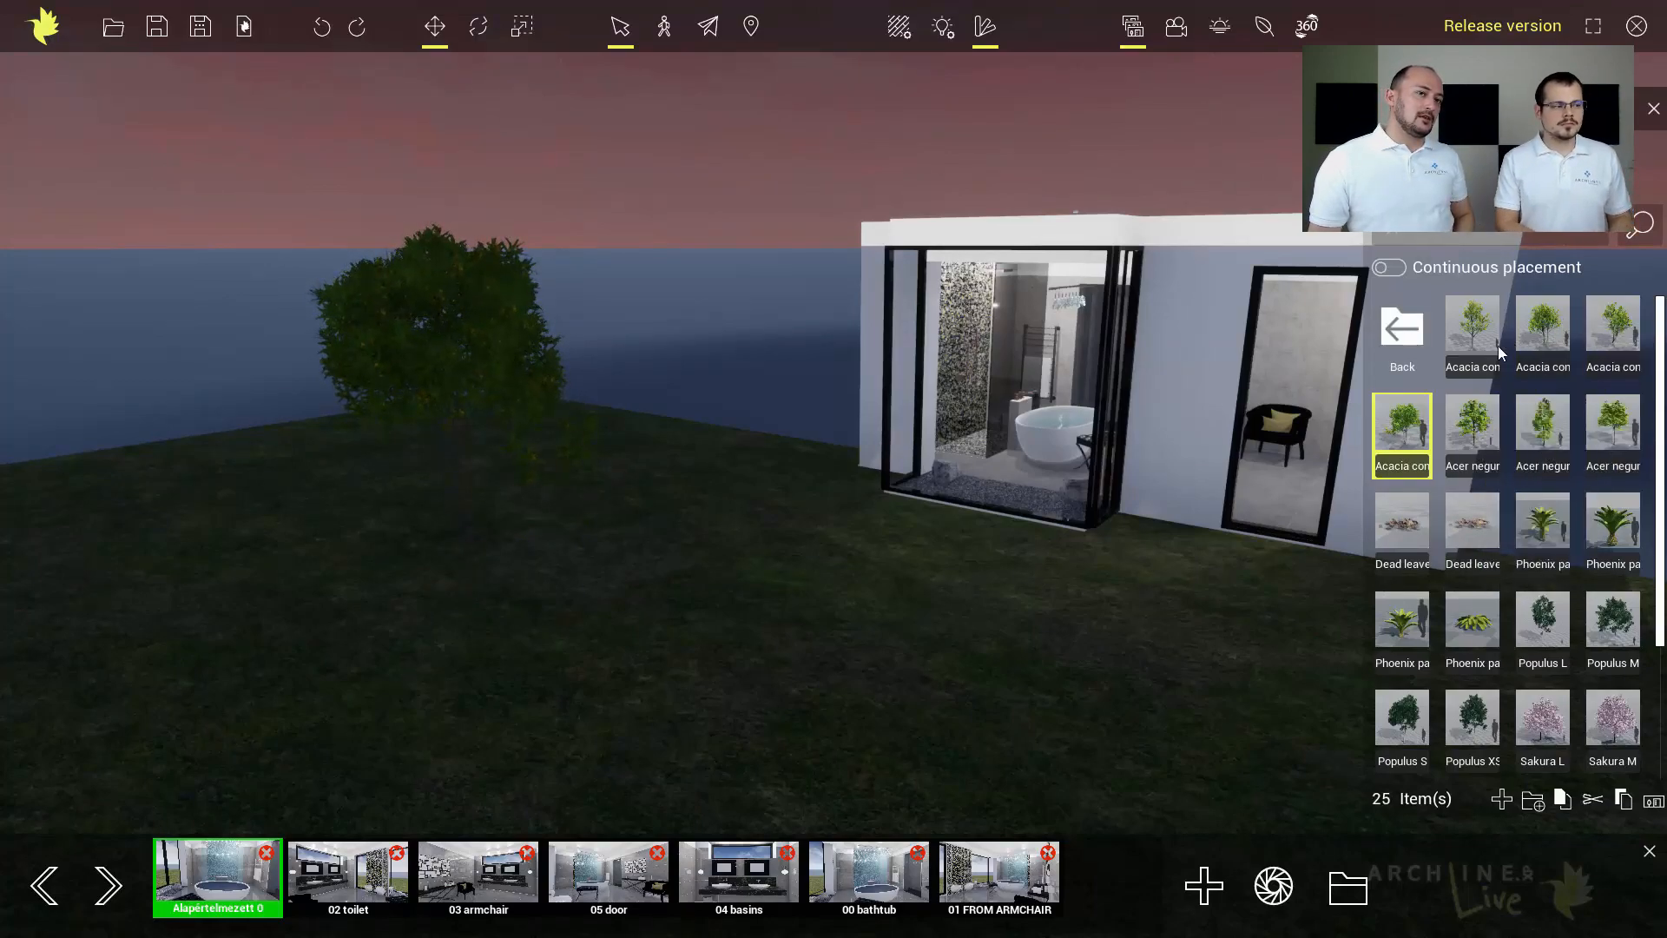
pyautogui.scroll(-1, 1544, 677)
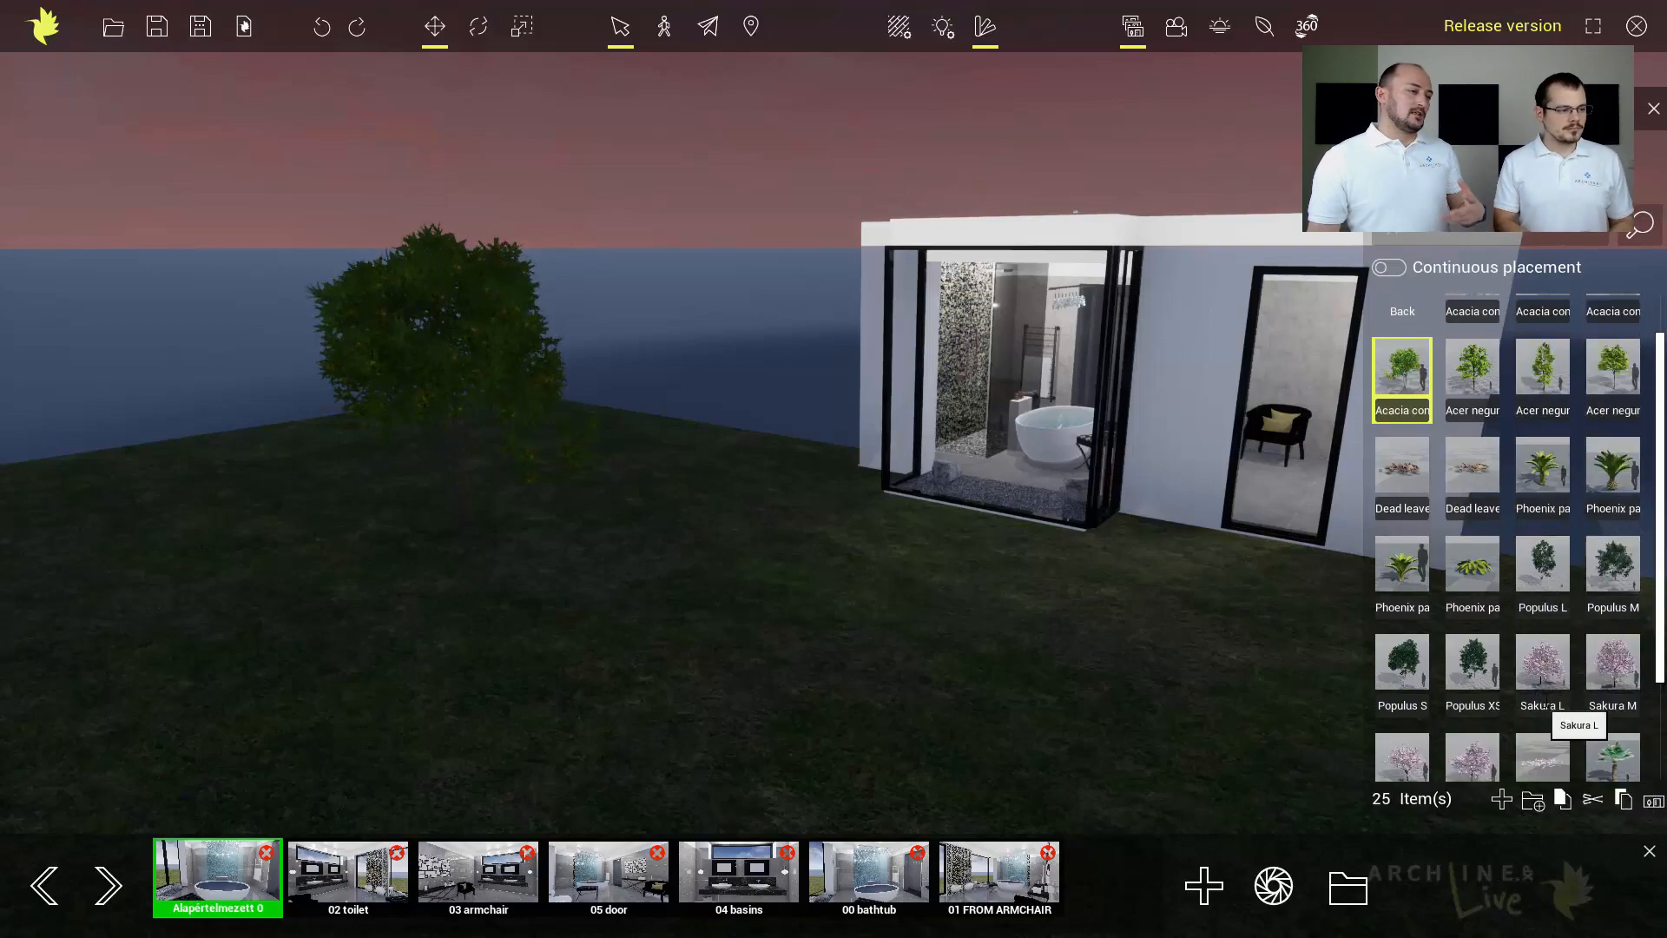
pyautogui.scroll(-1, 1546, 686)
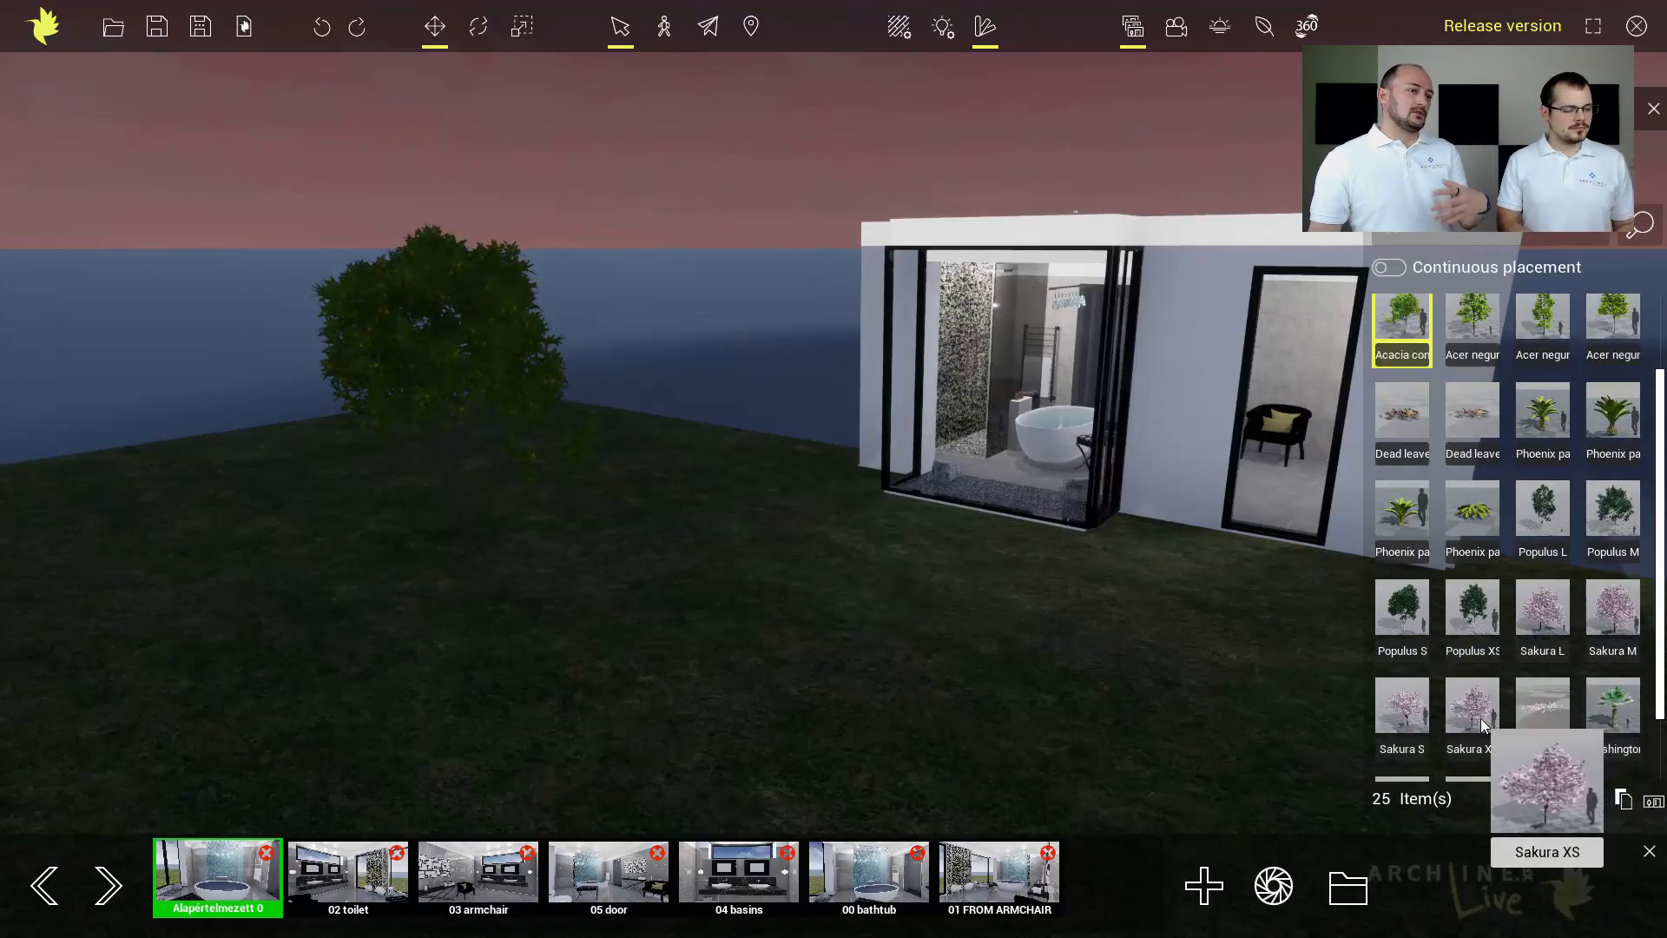
pyautogui.moveTo(1488, 725); pyautogui.dragTo(549, 589)
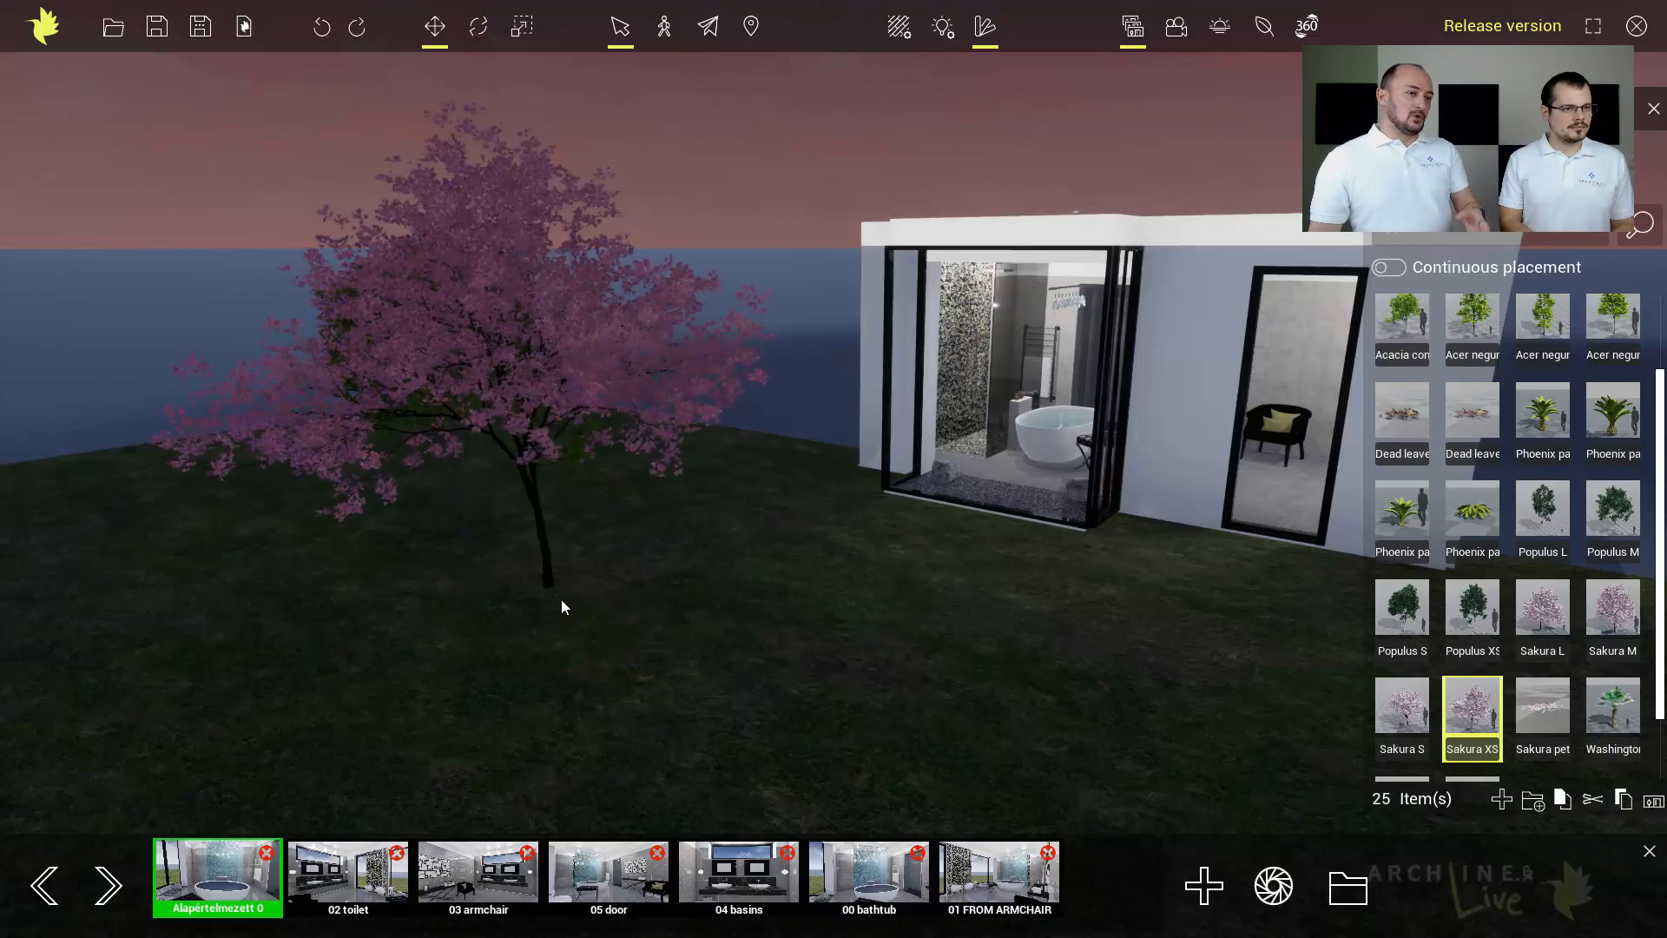
pyautogui.moveTo(1398, 724)
pyautogui.moveTo(1398, 721); pyautogui.dragTo(608, 612)
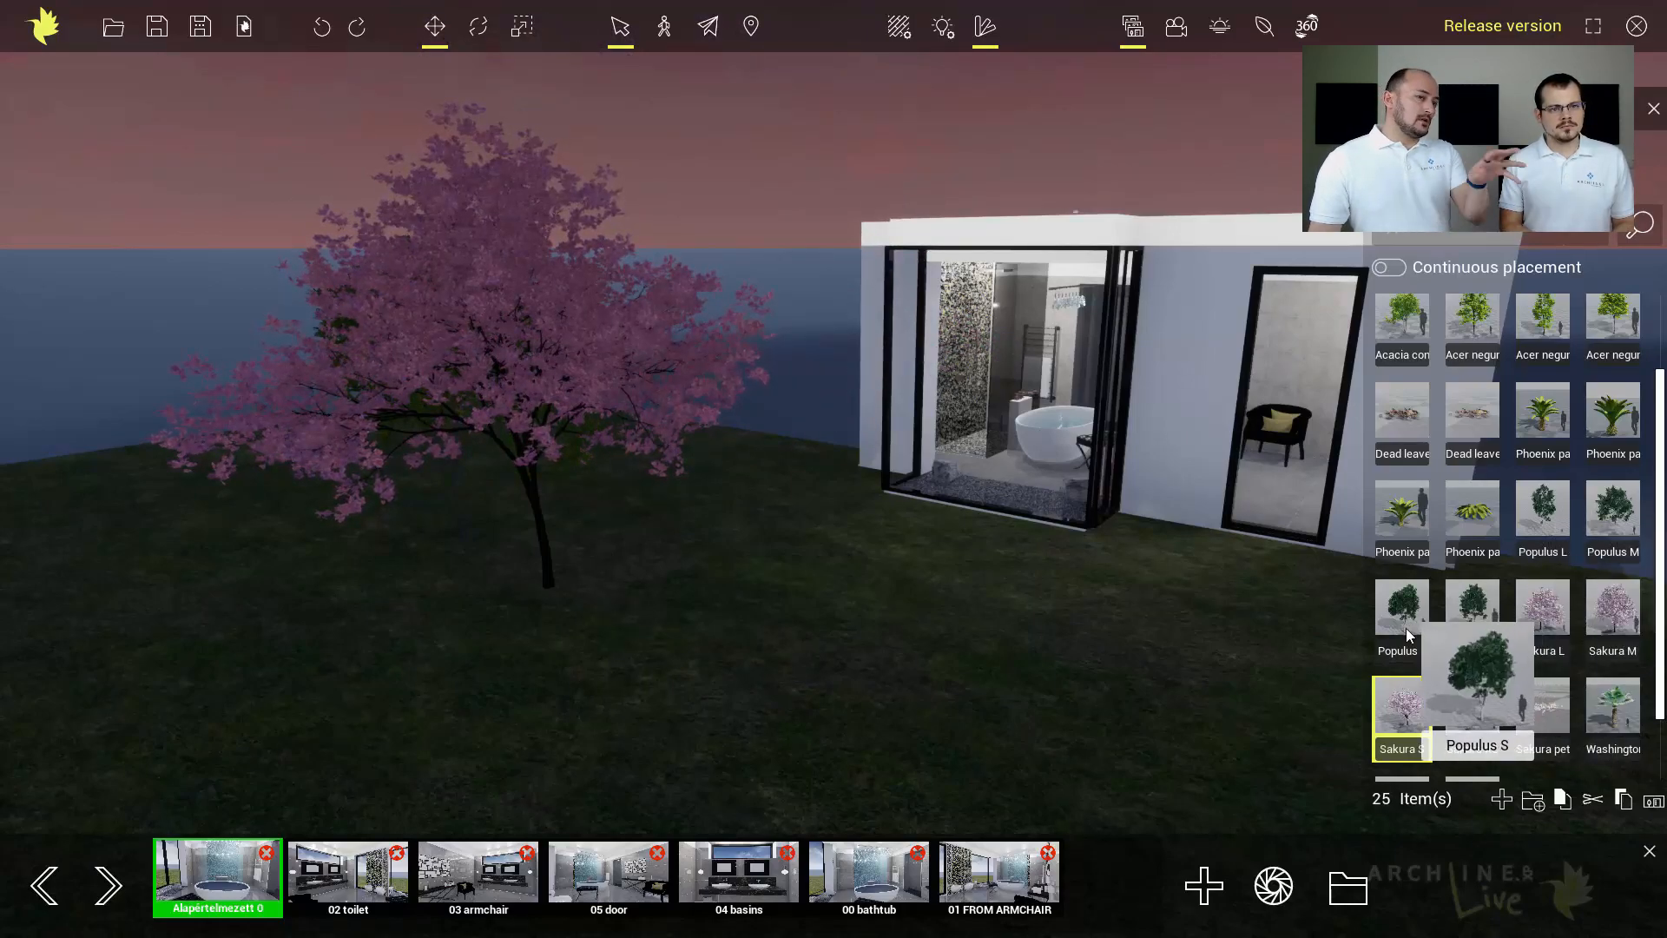
pyautogui.moveTo(1465, 623); pyautogui.dragTo(620, 660)
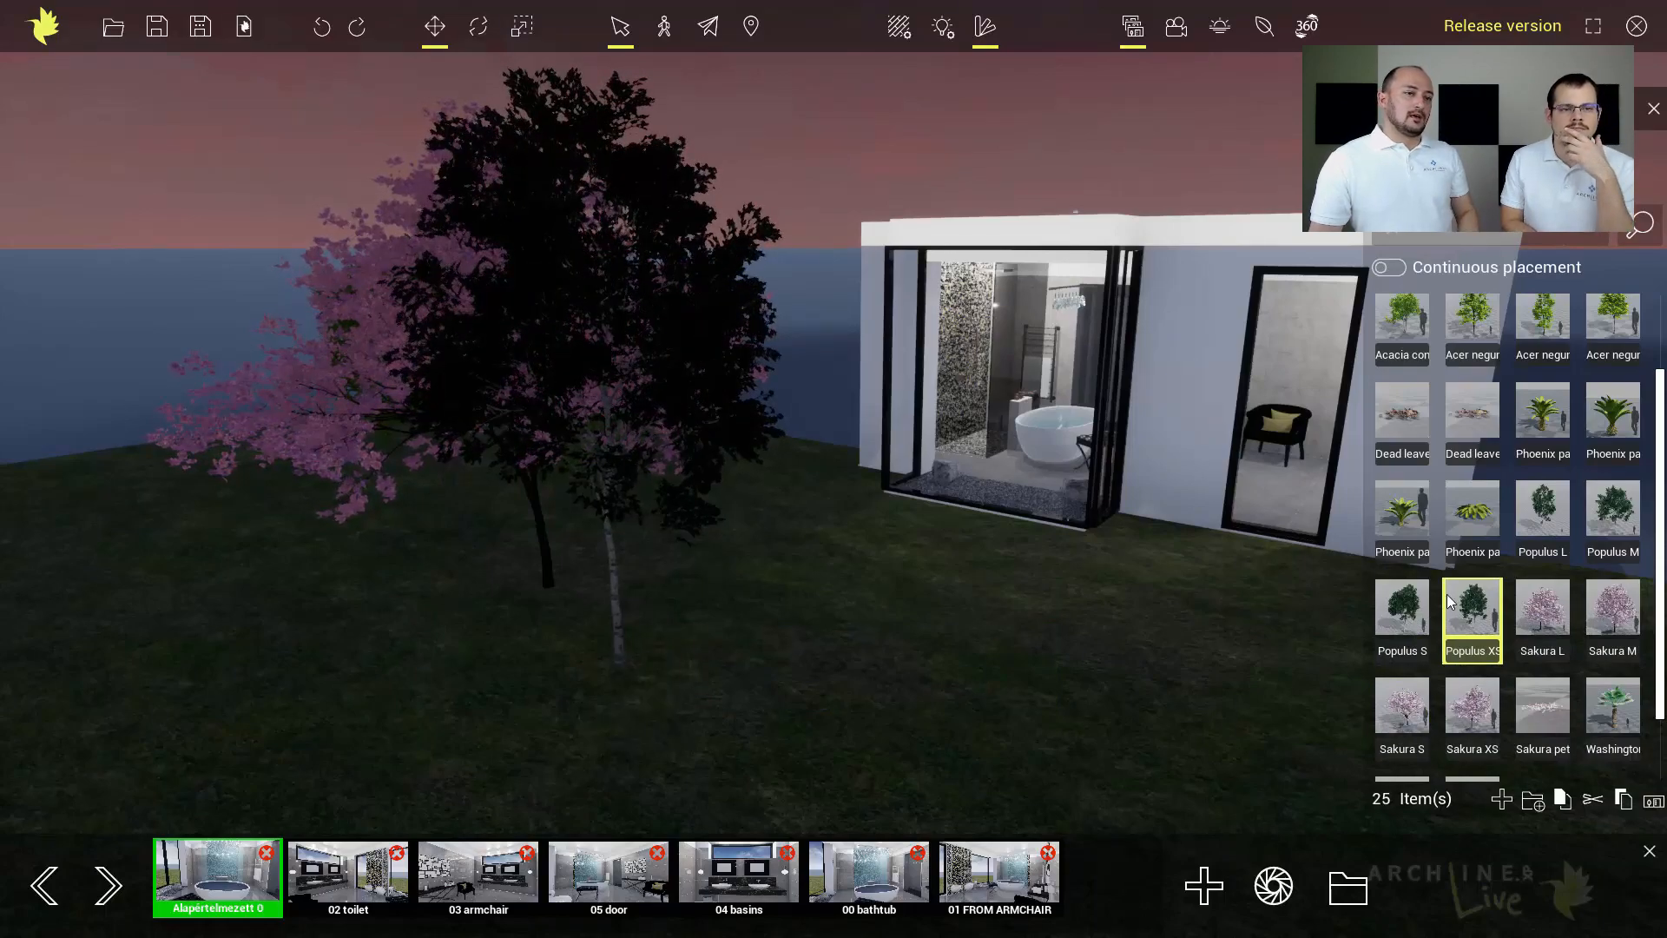
pyautogui.scroll(-1, 1509, 606)
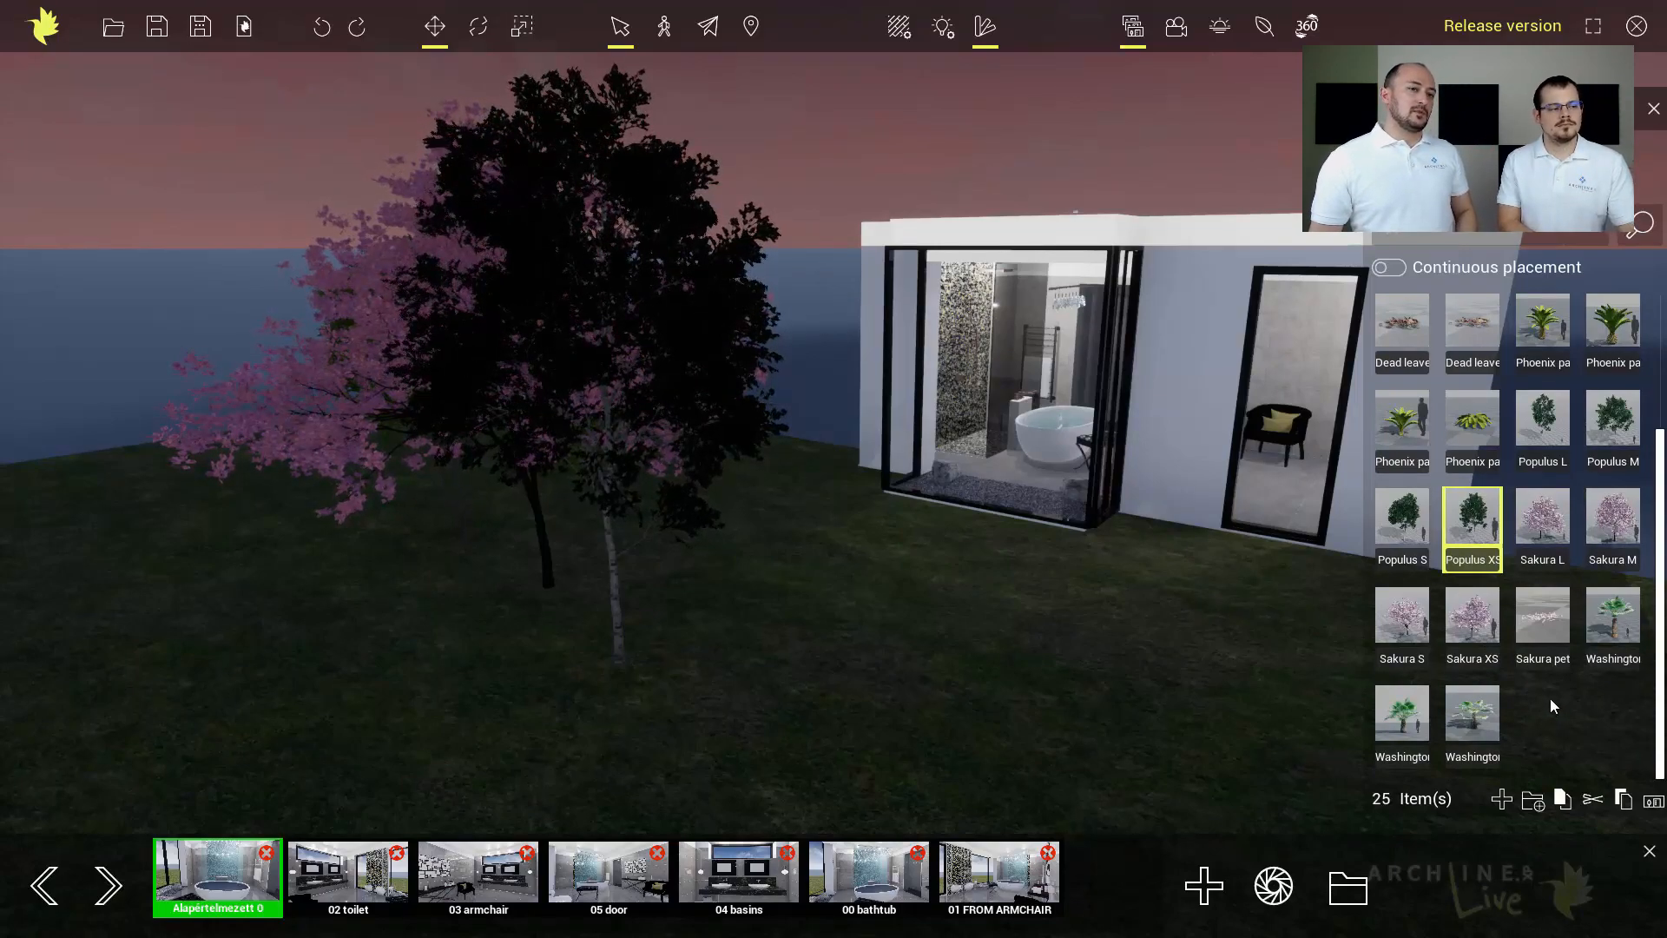
pyautogui.scroll(2, 1550, 698)
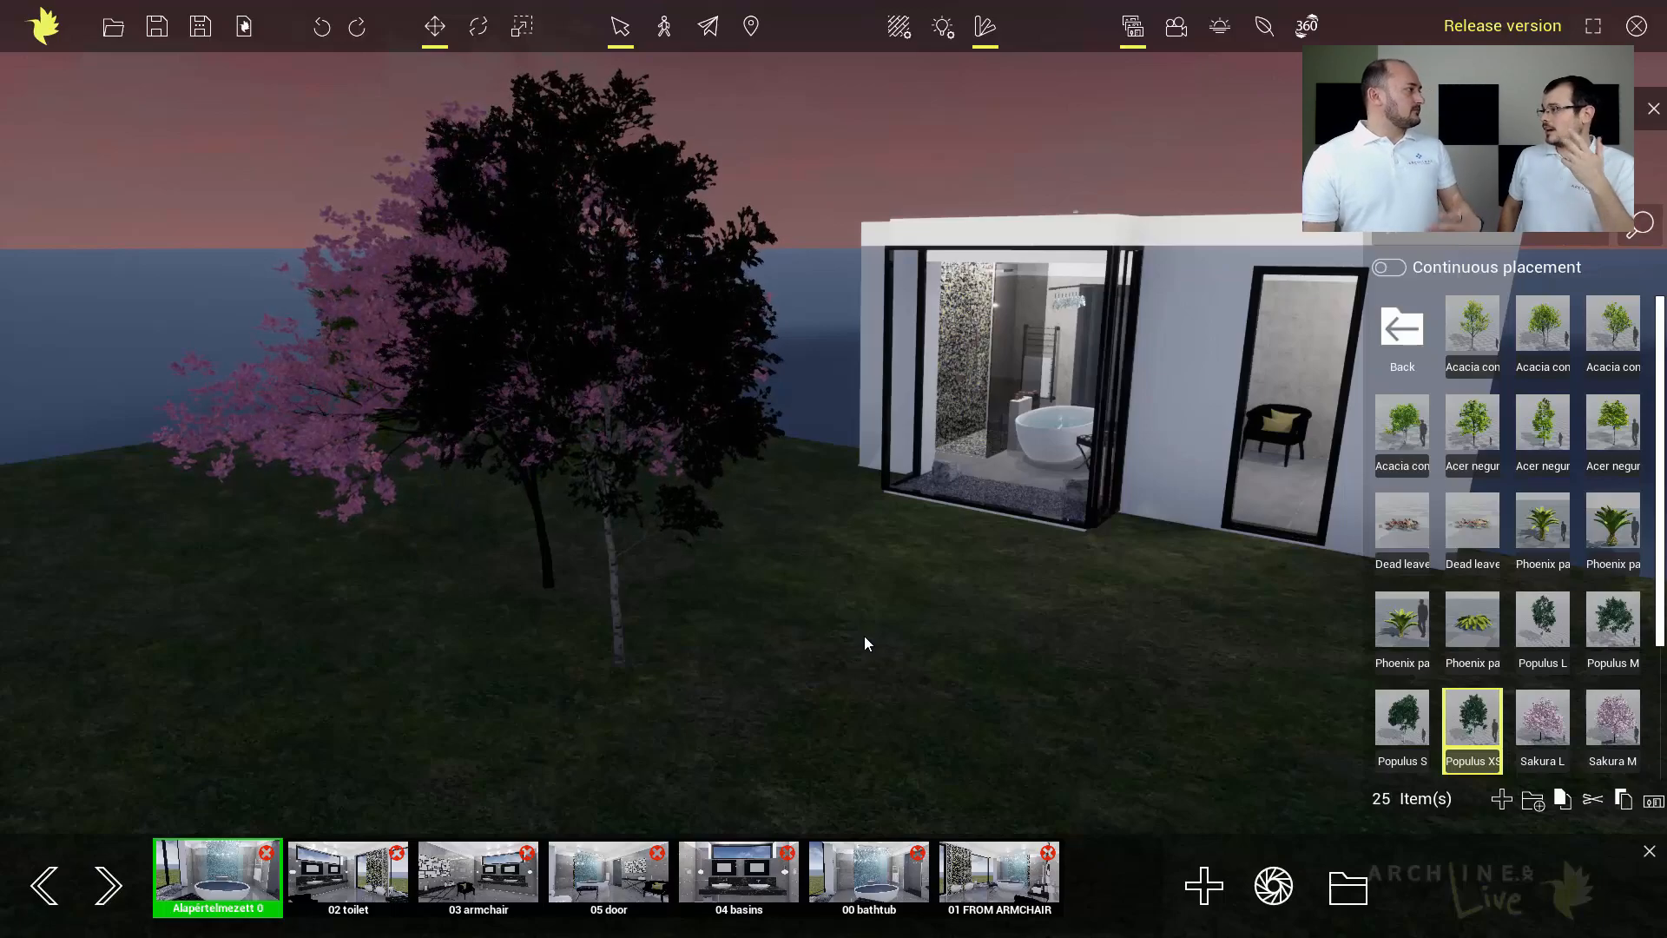
pyautogui.click(972, 871)
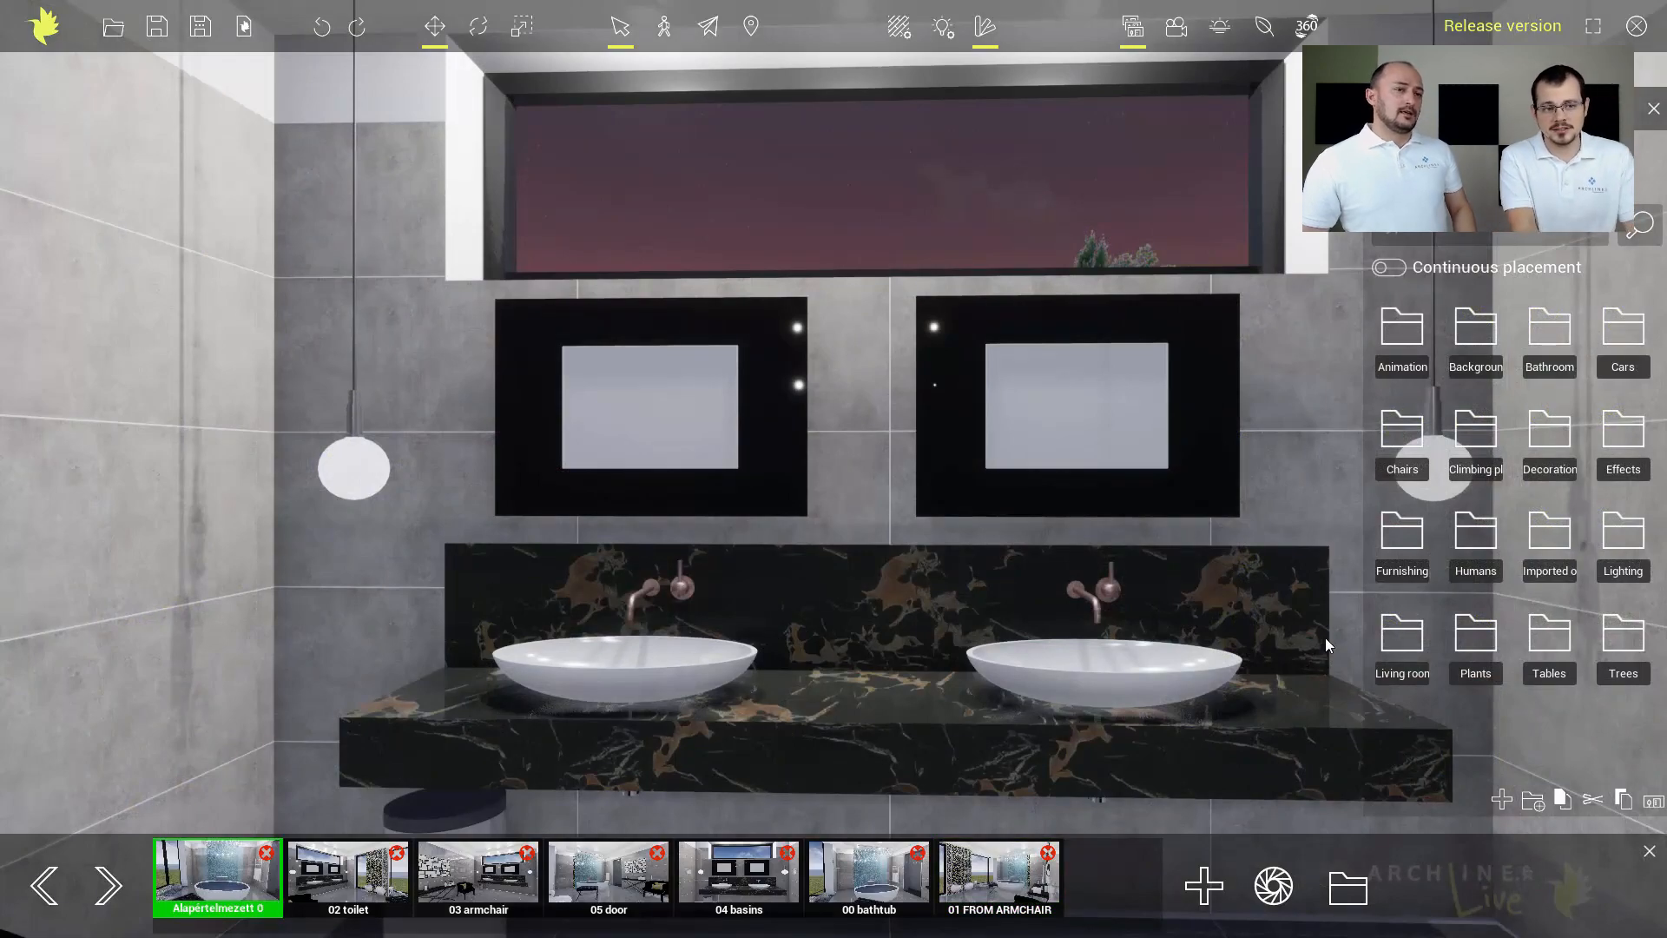
# Place the Cannaflower pot from the Decoration library on the vanity beside the right basin.
pyautogui.click(1552, 431)
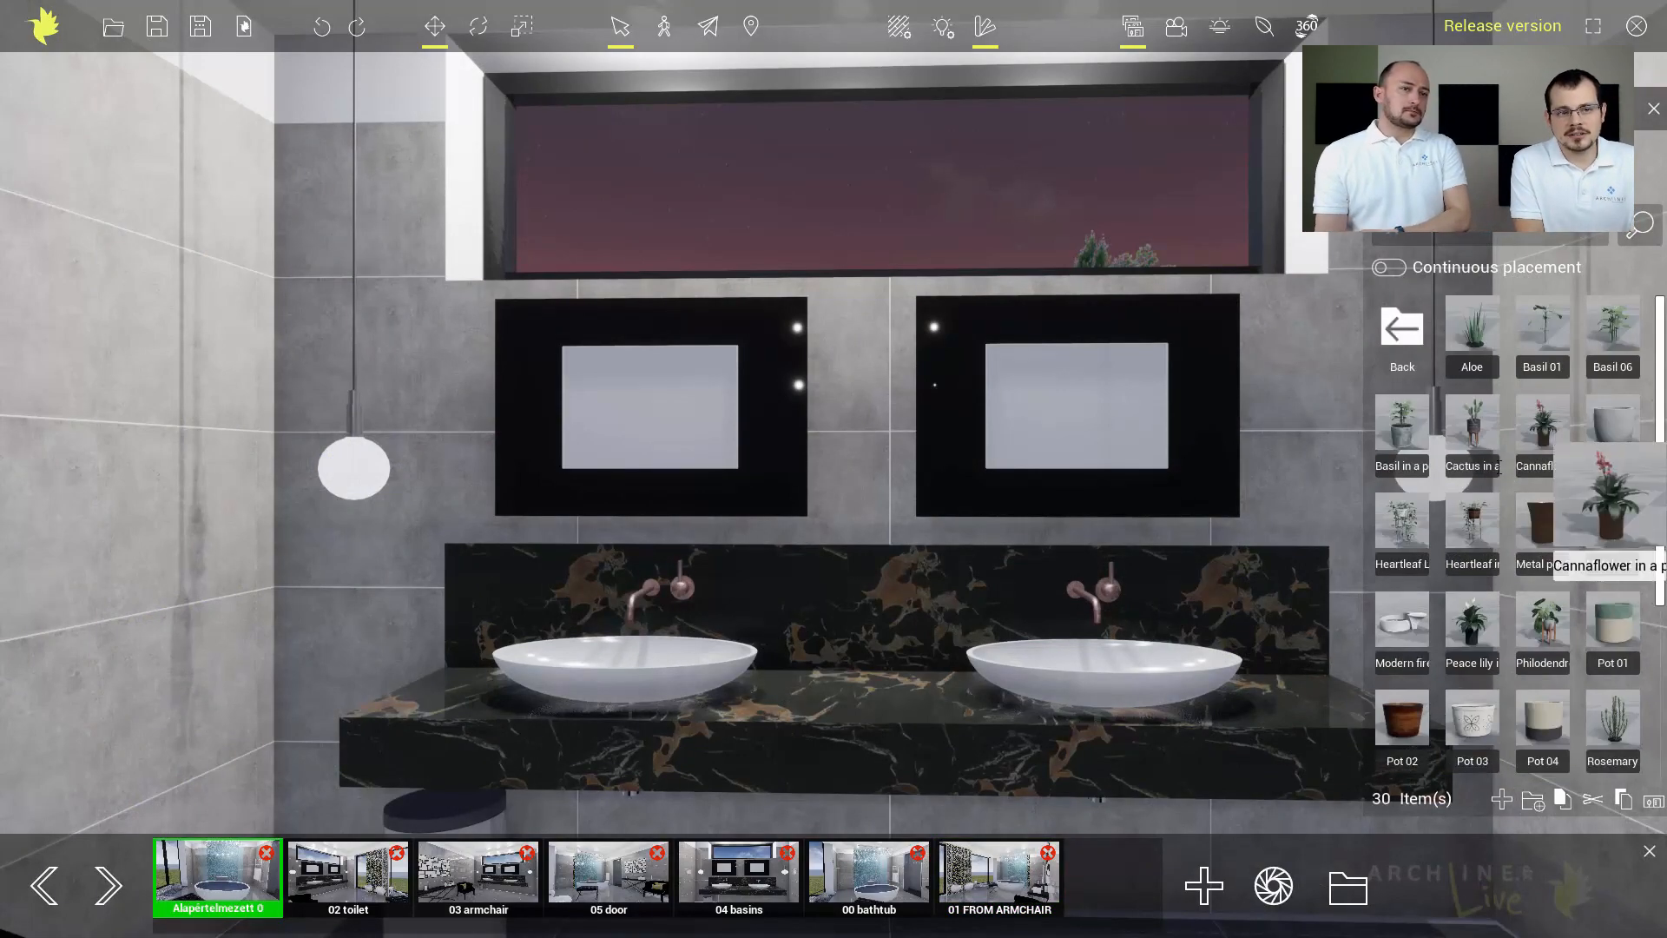
pyautogui.moveTo(1164, 587); pyautogui.dragTo(1188, 588, button='right')
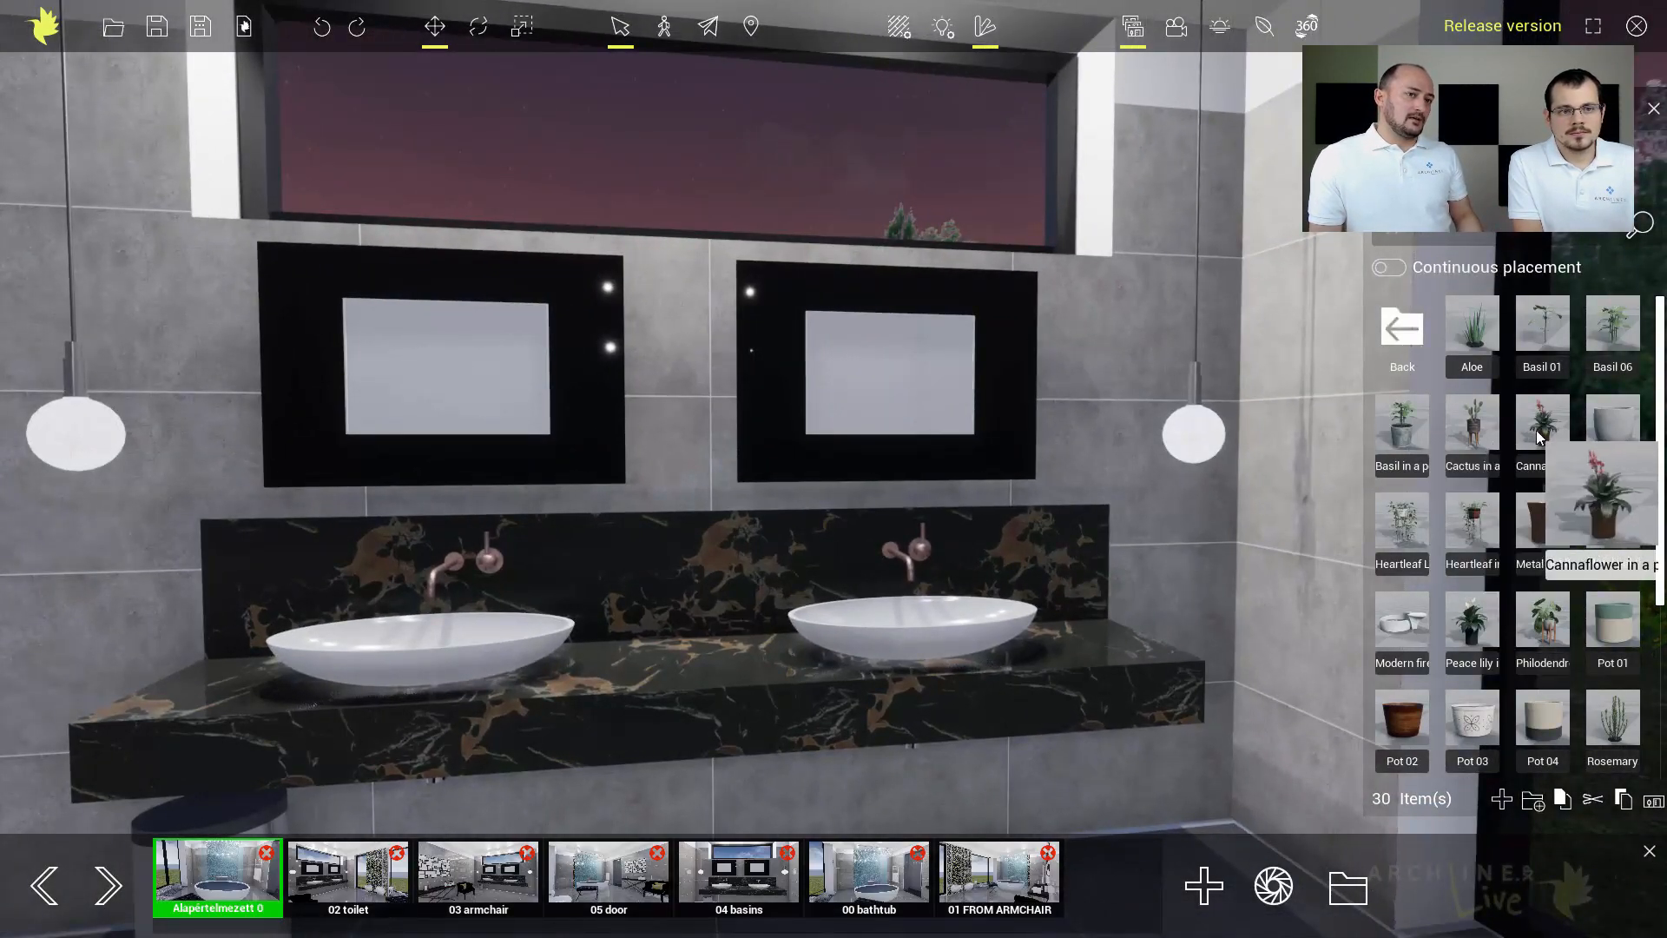
pyautogui.moveTo(1542, 425); pyautogui.dragTo(1106, 635)
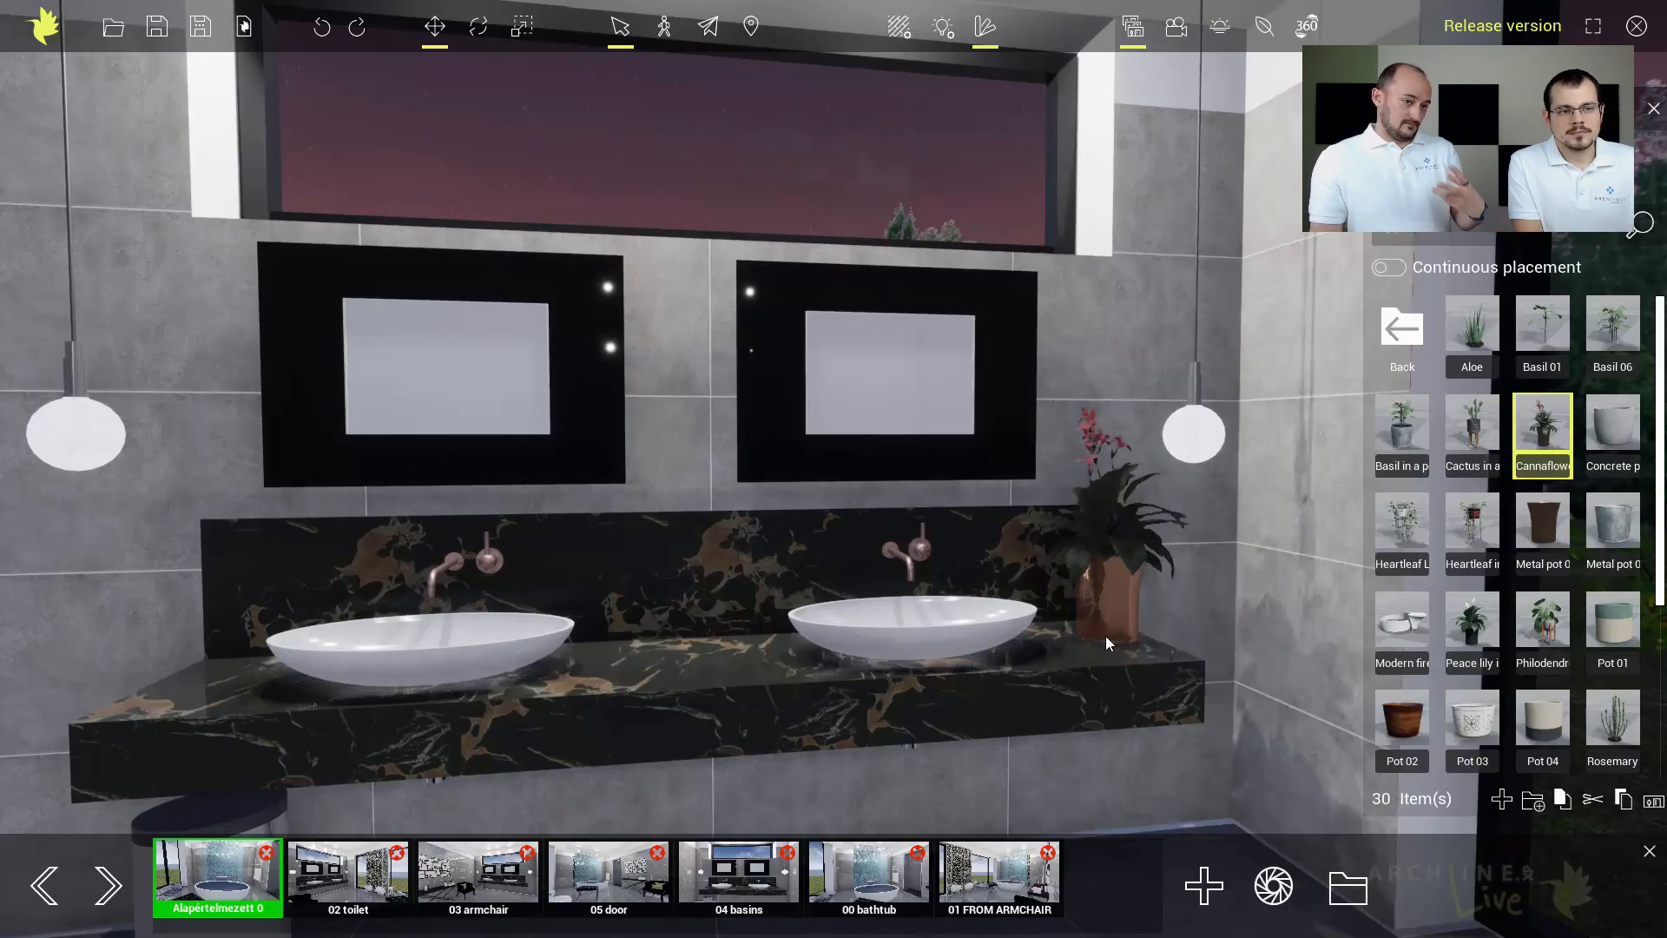
pyautogui.scroll(3, 1102, 611)
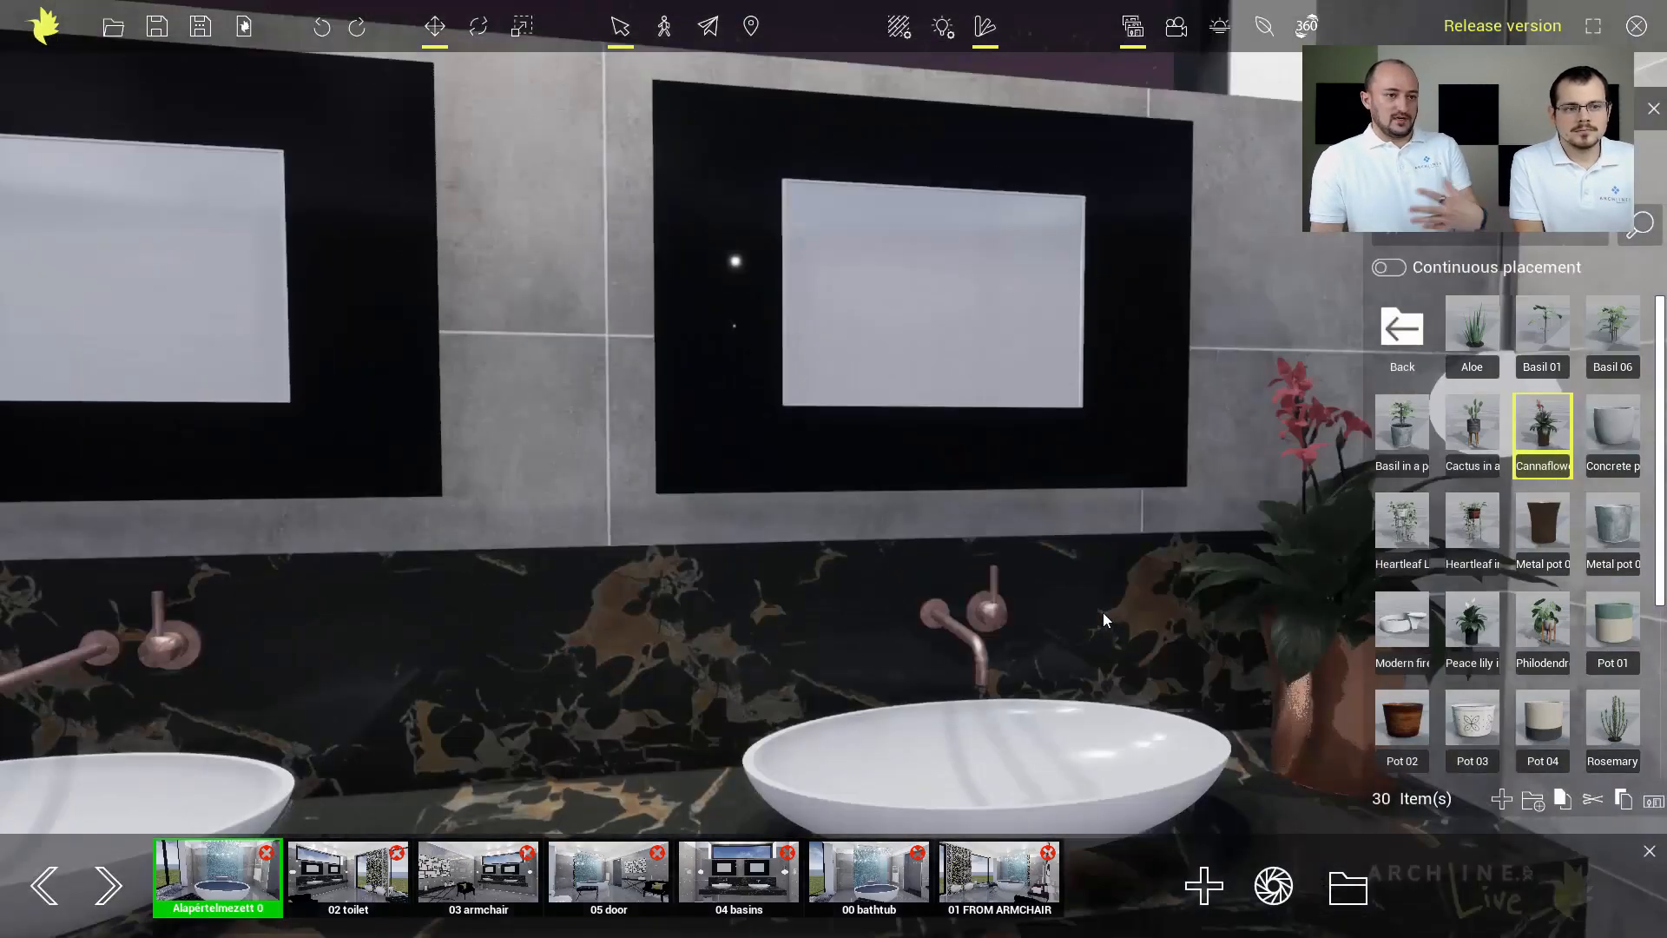
pyautogui.moveTo(1103, 613); pyautogui.dragTo(1149, 644, button='right')
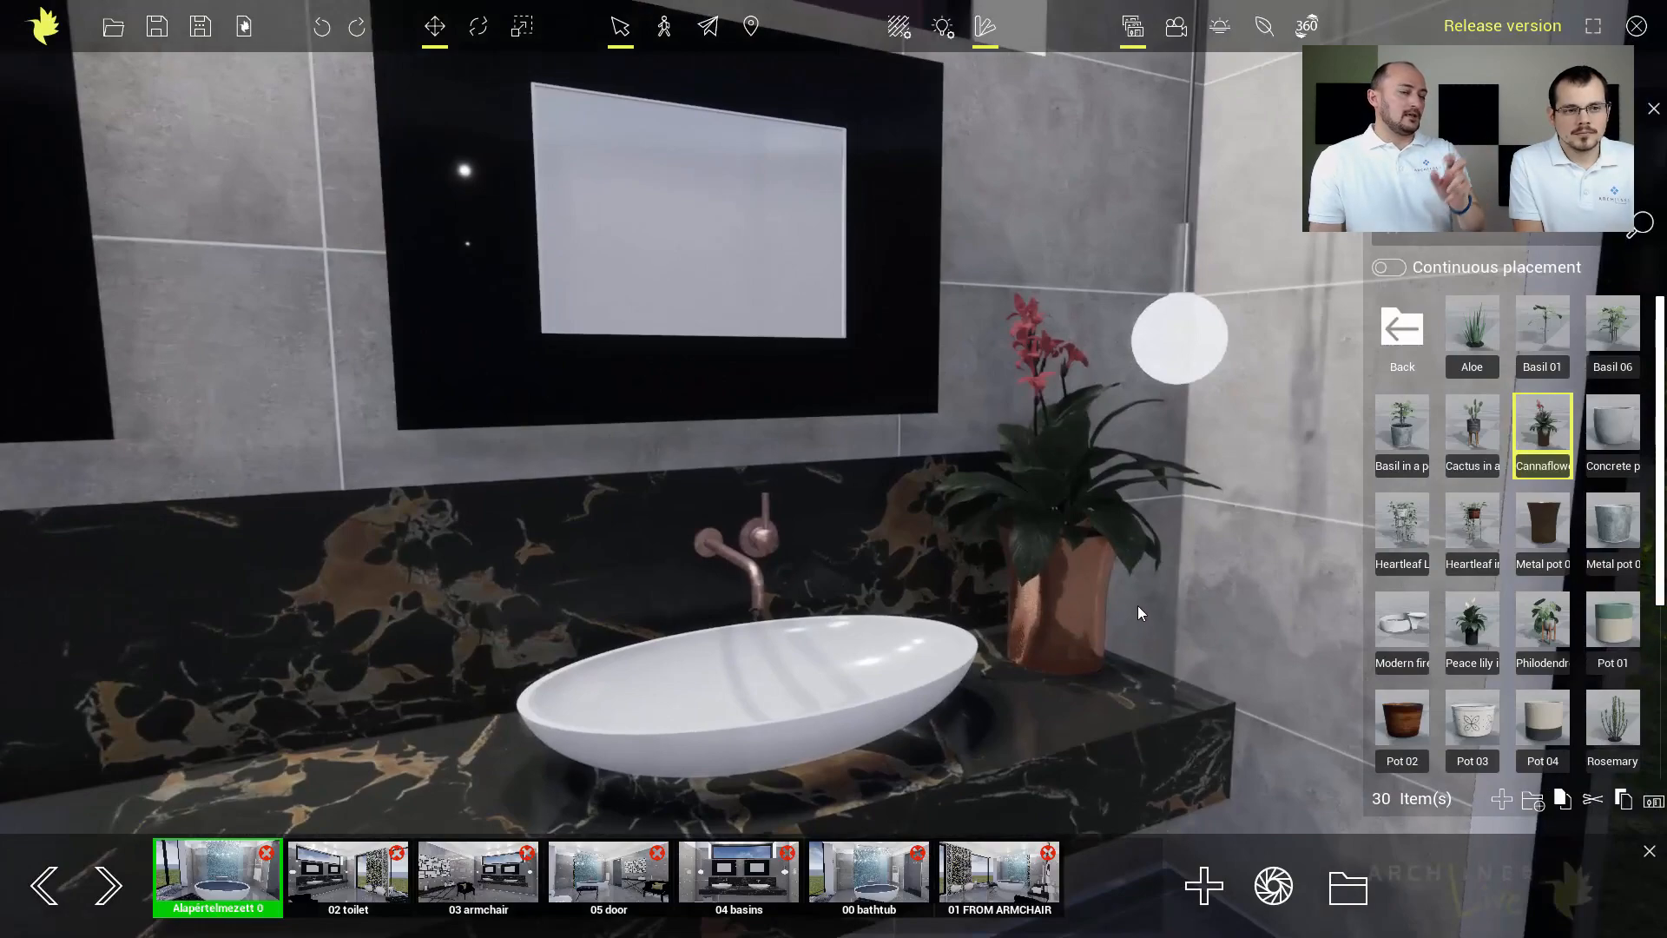
pyautogui.moveTo(1126, 597); pyautogui.dragTo(1076, 567, button='middle')
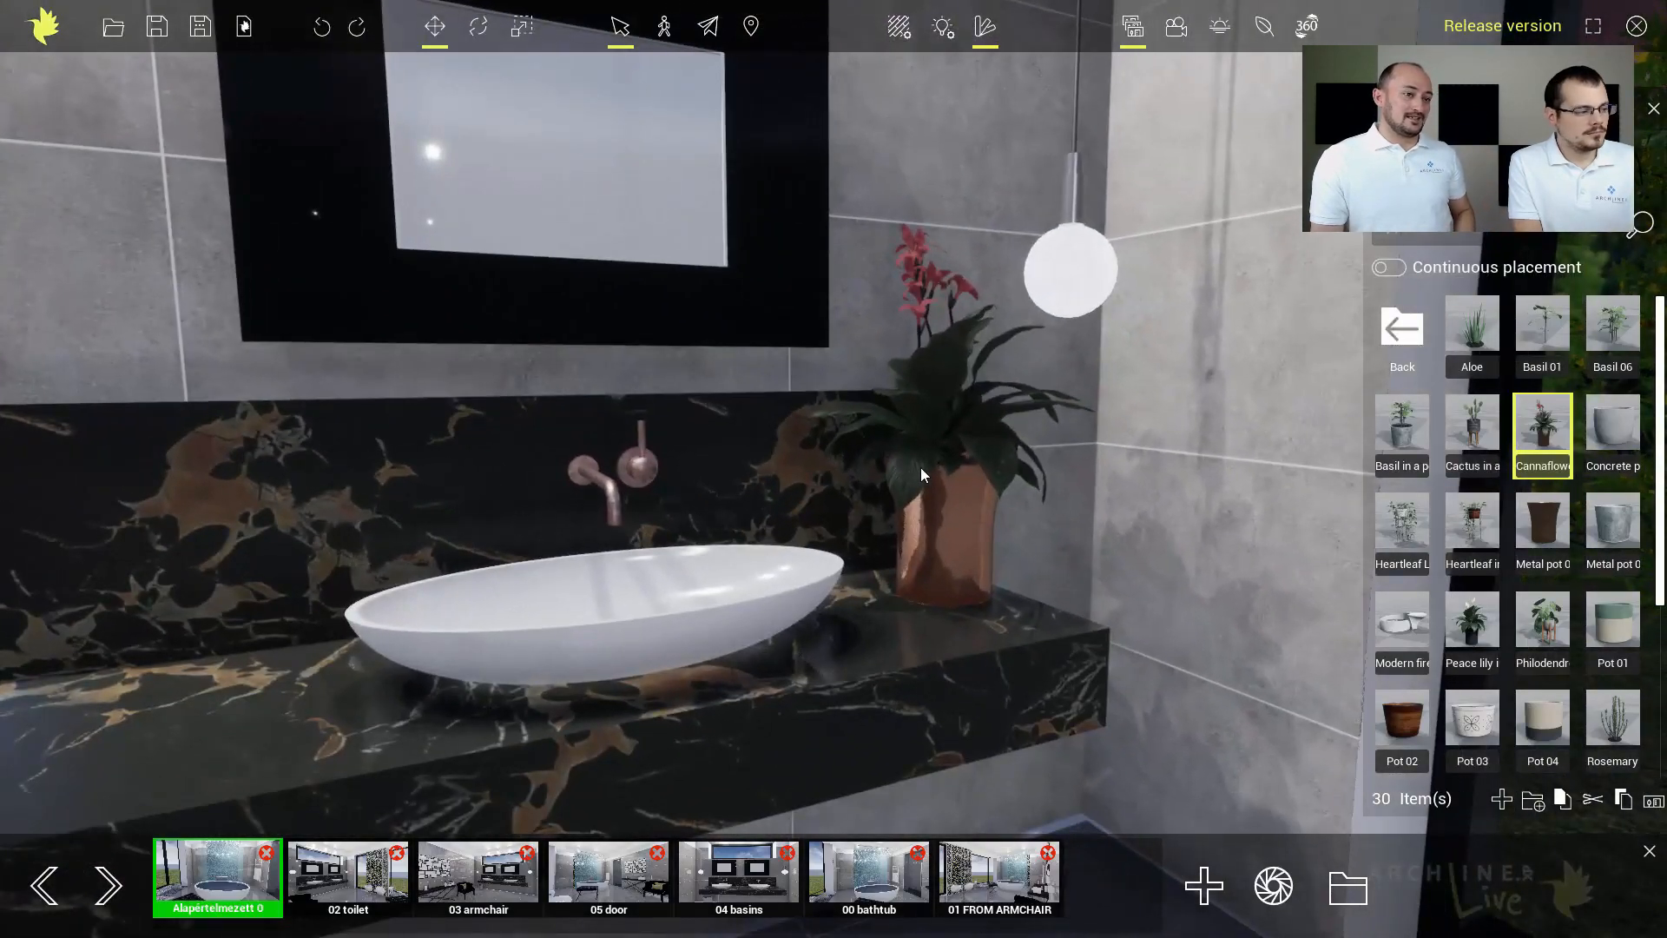
pyautogui.scroll(-3, 957, 554)
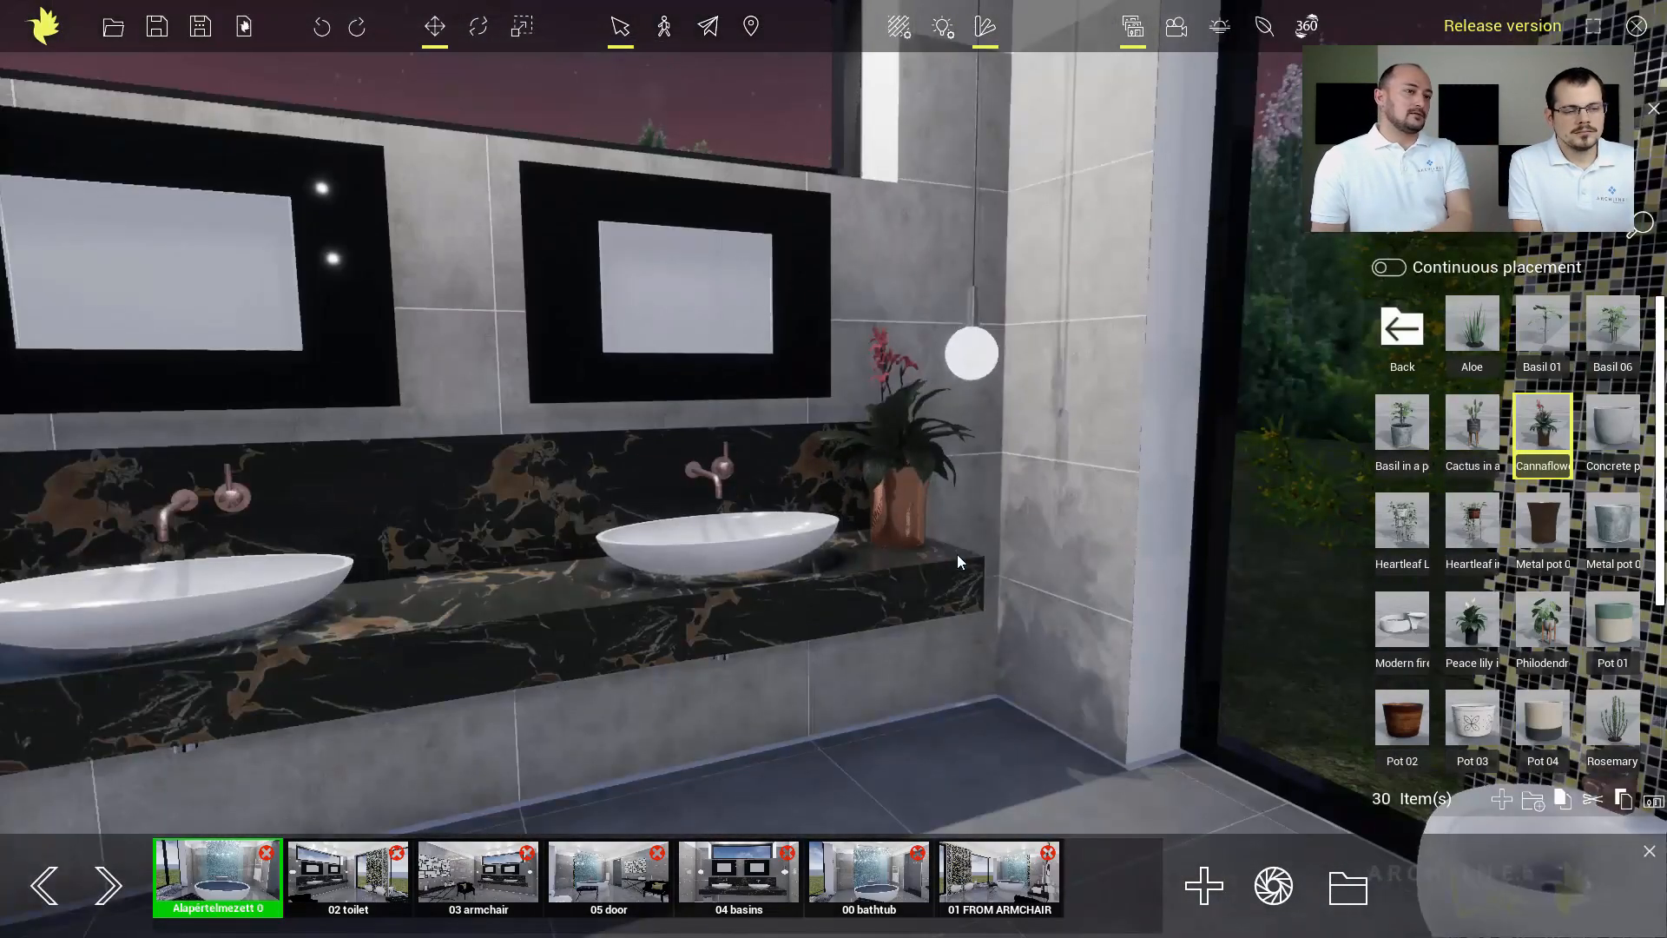
pyautogui.moveTo(899, 534); pyautogui.dragTo(1170, 539, button='right')
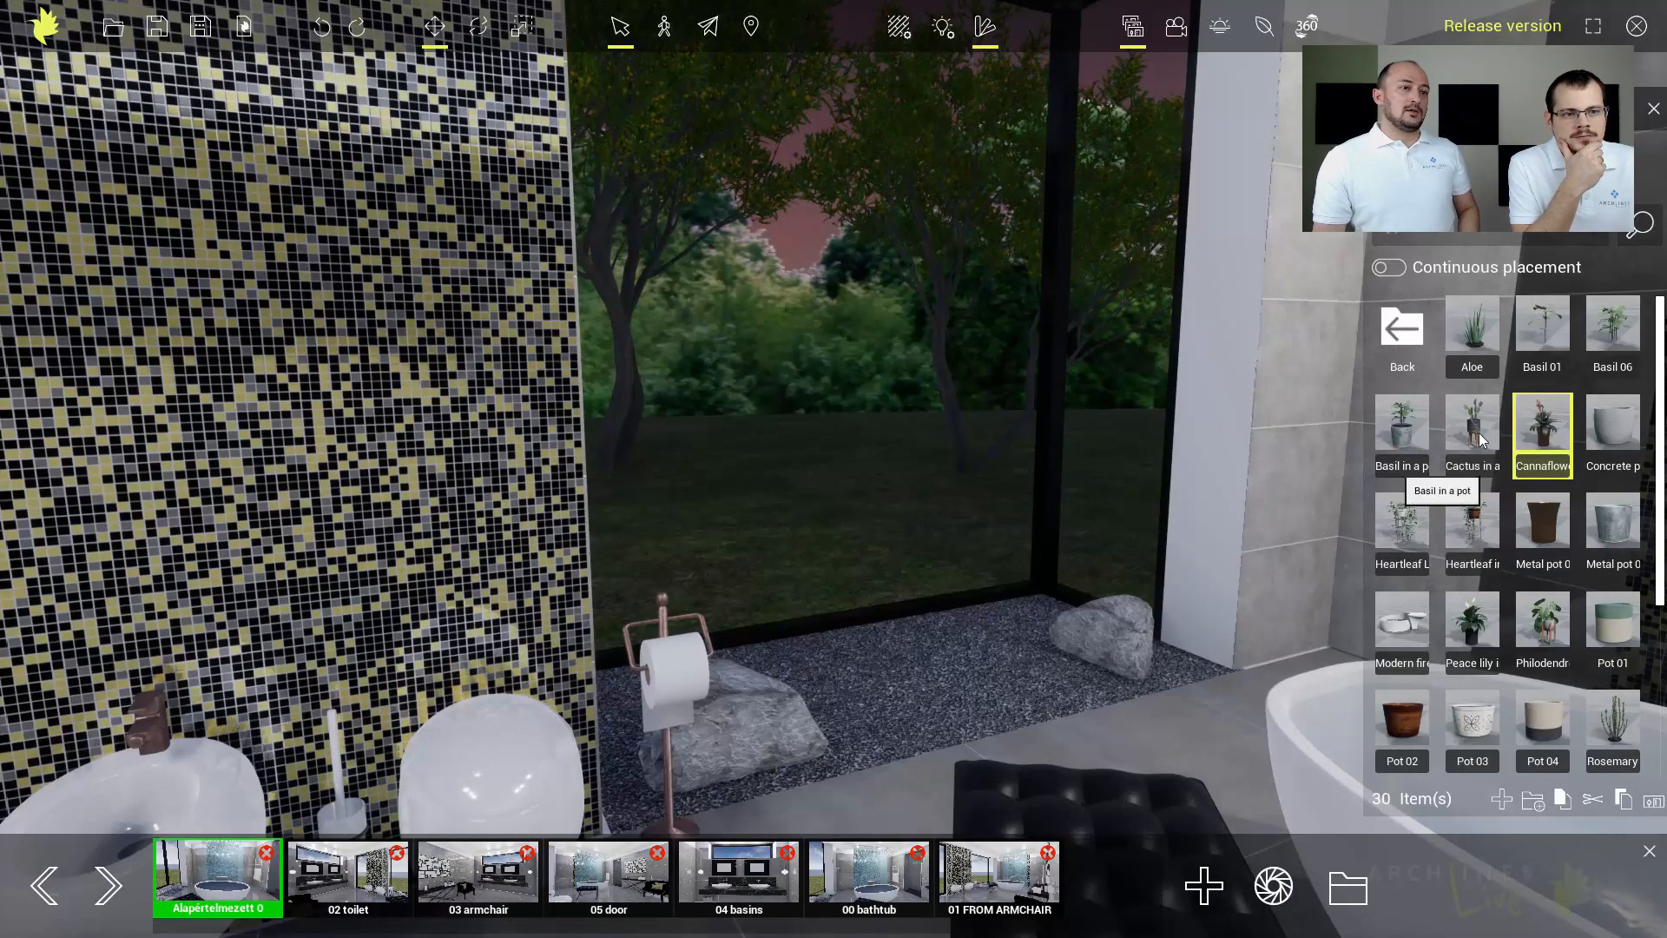
# Place two Chlorophytum plants, Plant 01 and a Peace lily from the Plants library in the gravel bed.
pyautogui.moveTo(1430, 424)
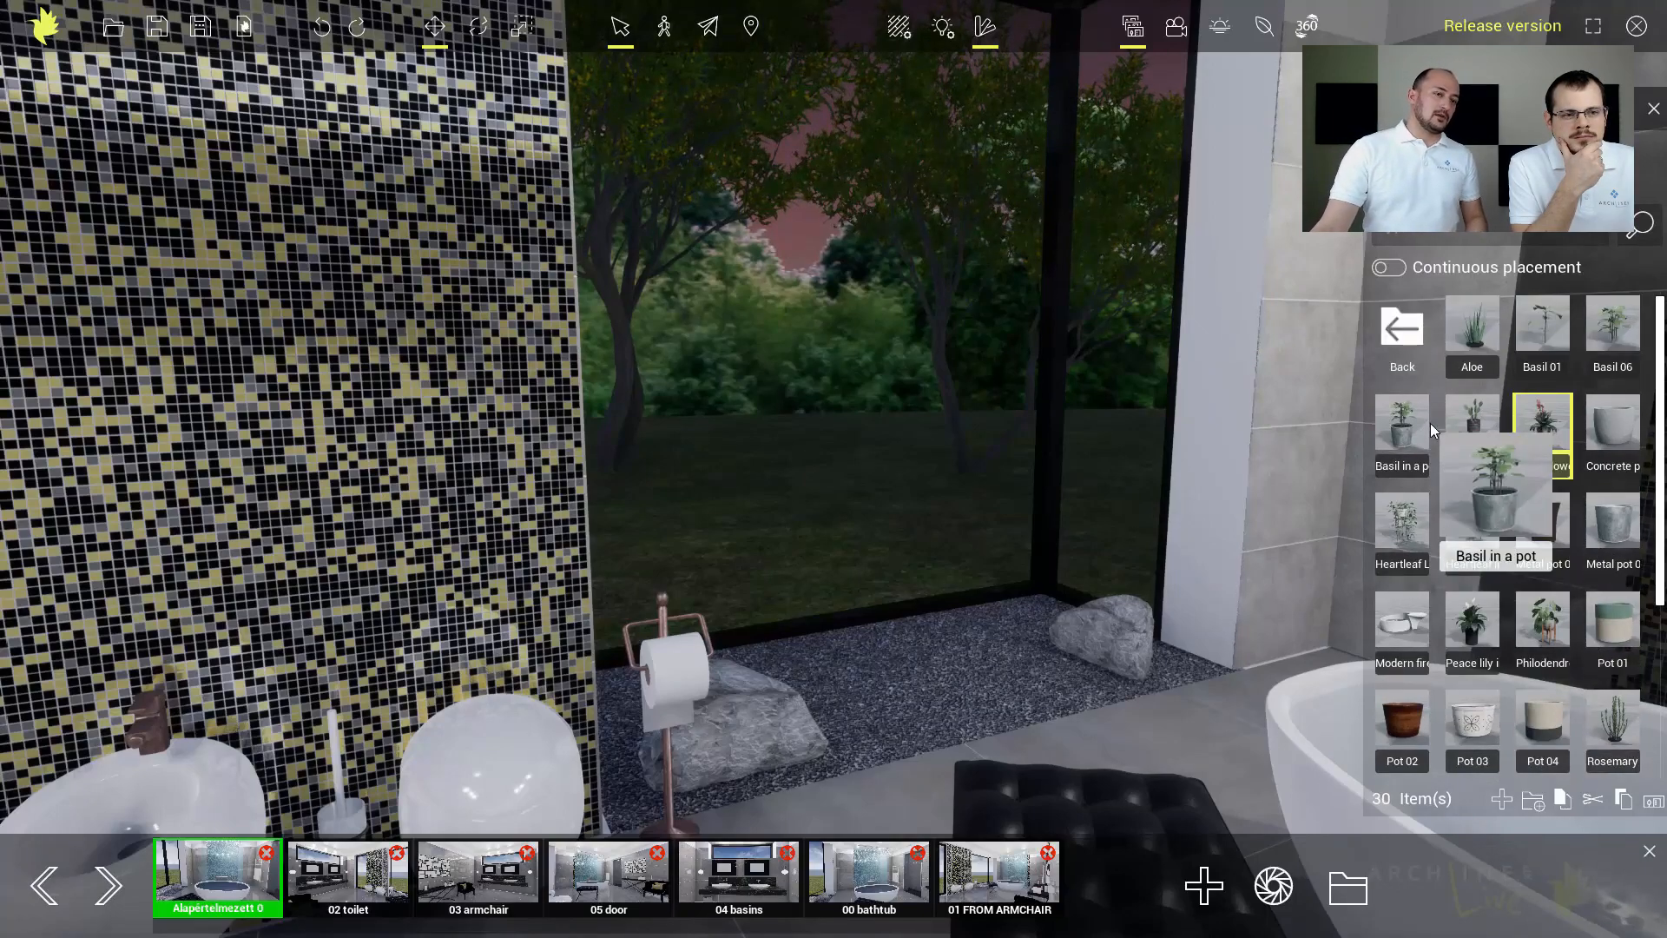
pyautogui.click(1404, 335)
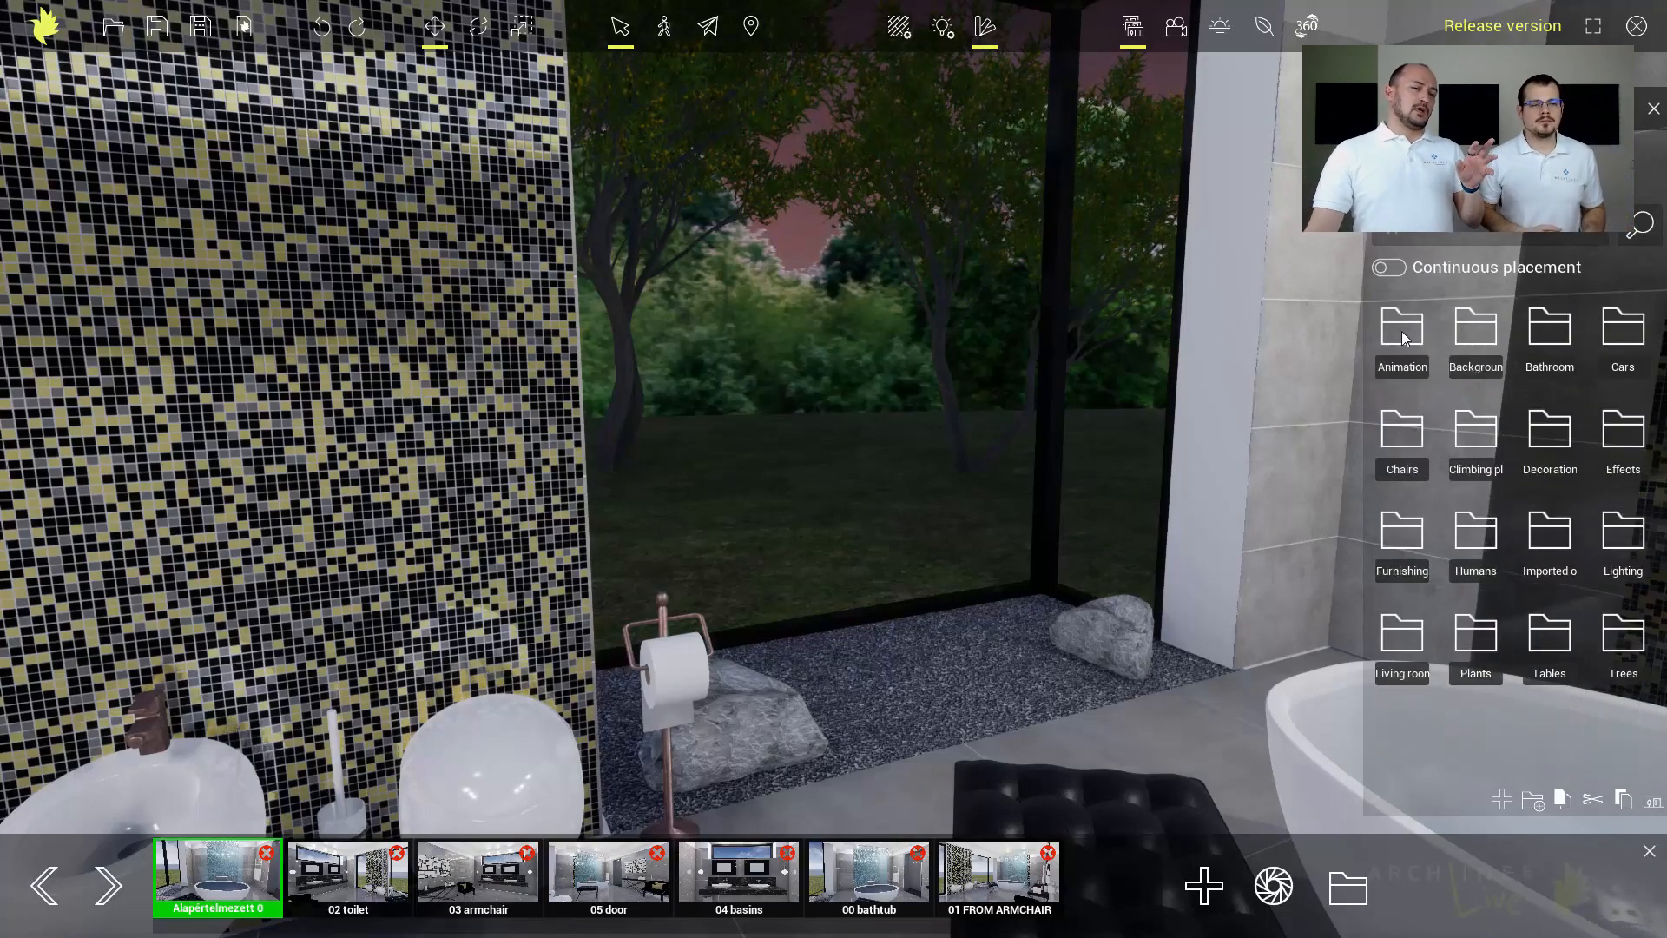
pyautogui.click(1467, 638)
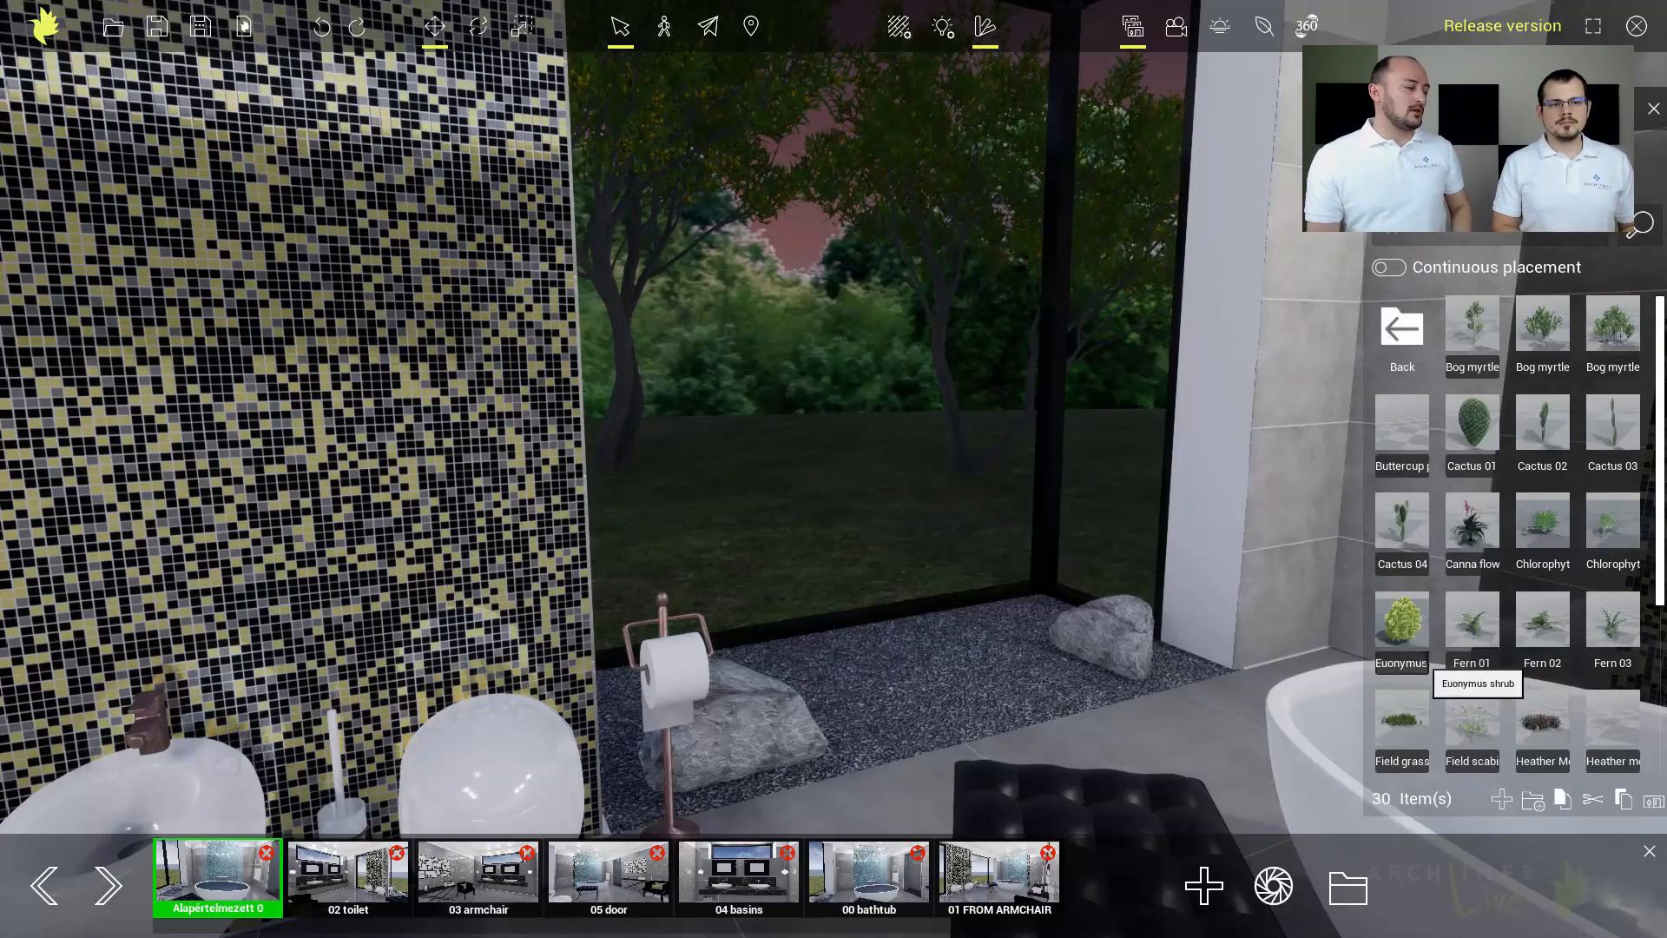
pyautogui.moveTo(1533, 534); pyautogui.dragTo(903, 679)
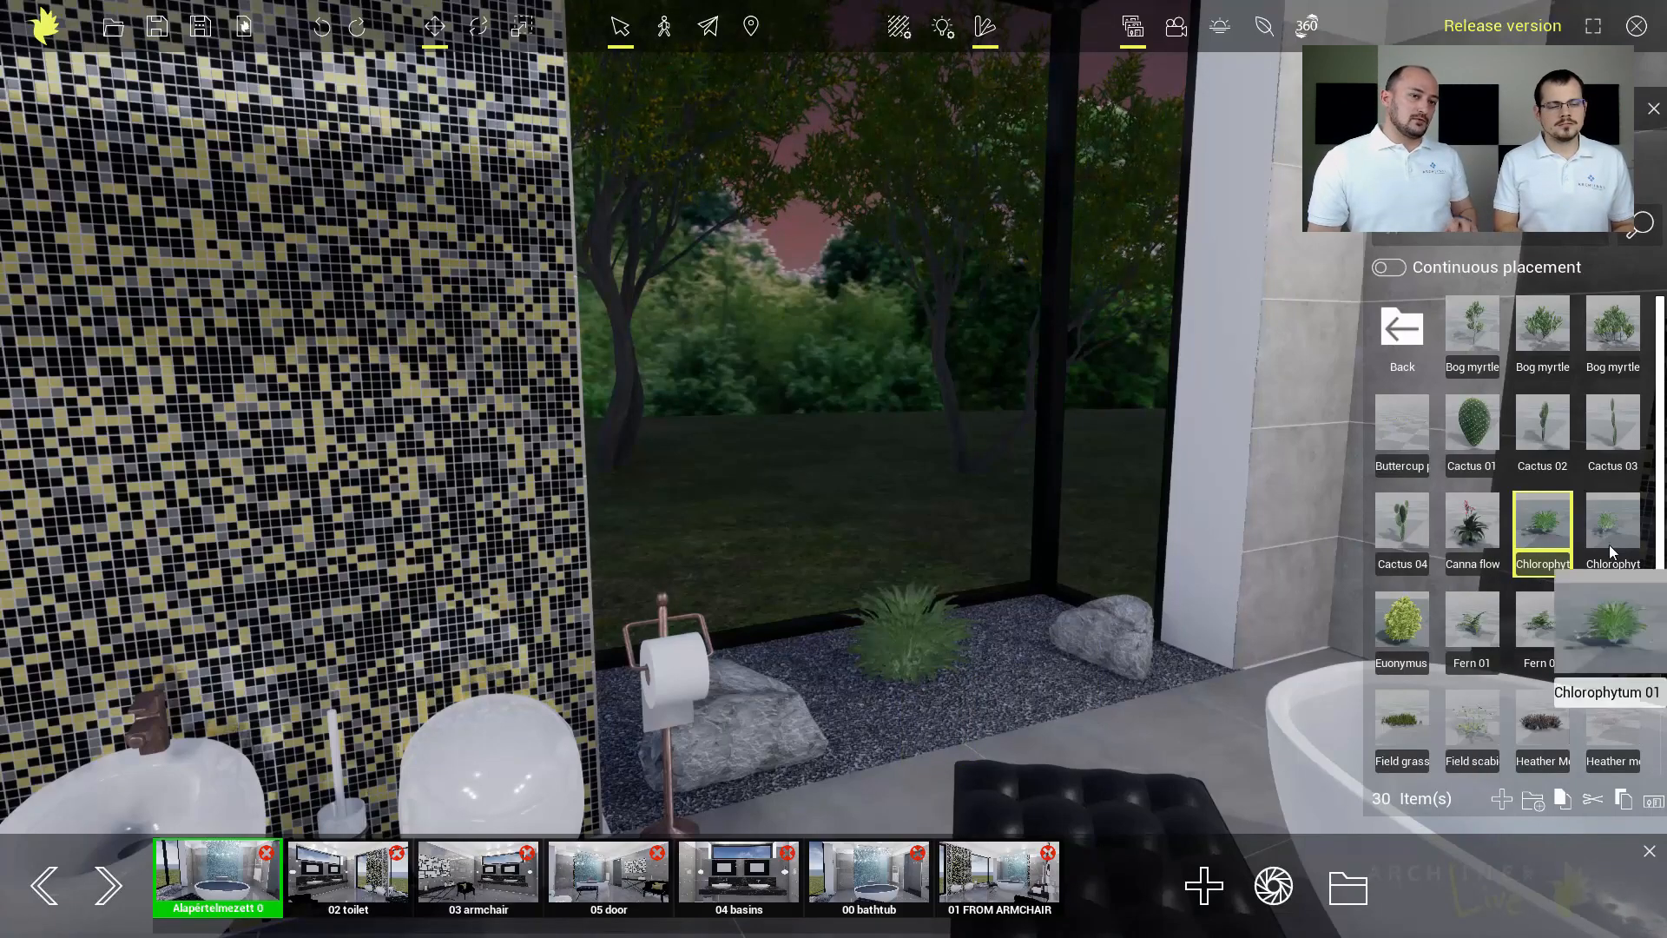
pyautogui.moveTo(1612, 521); pyautogui.dragTo(1009, 679)
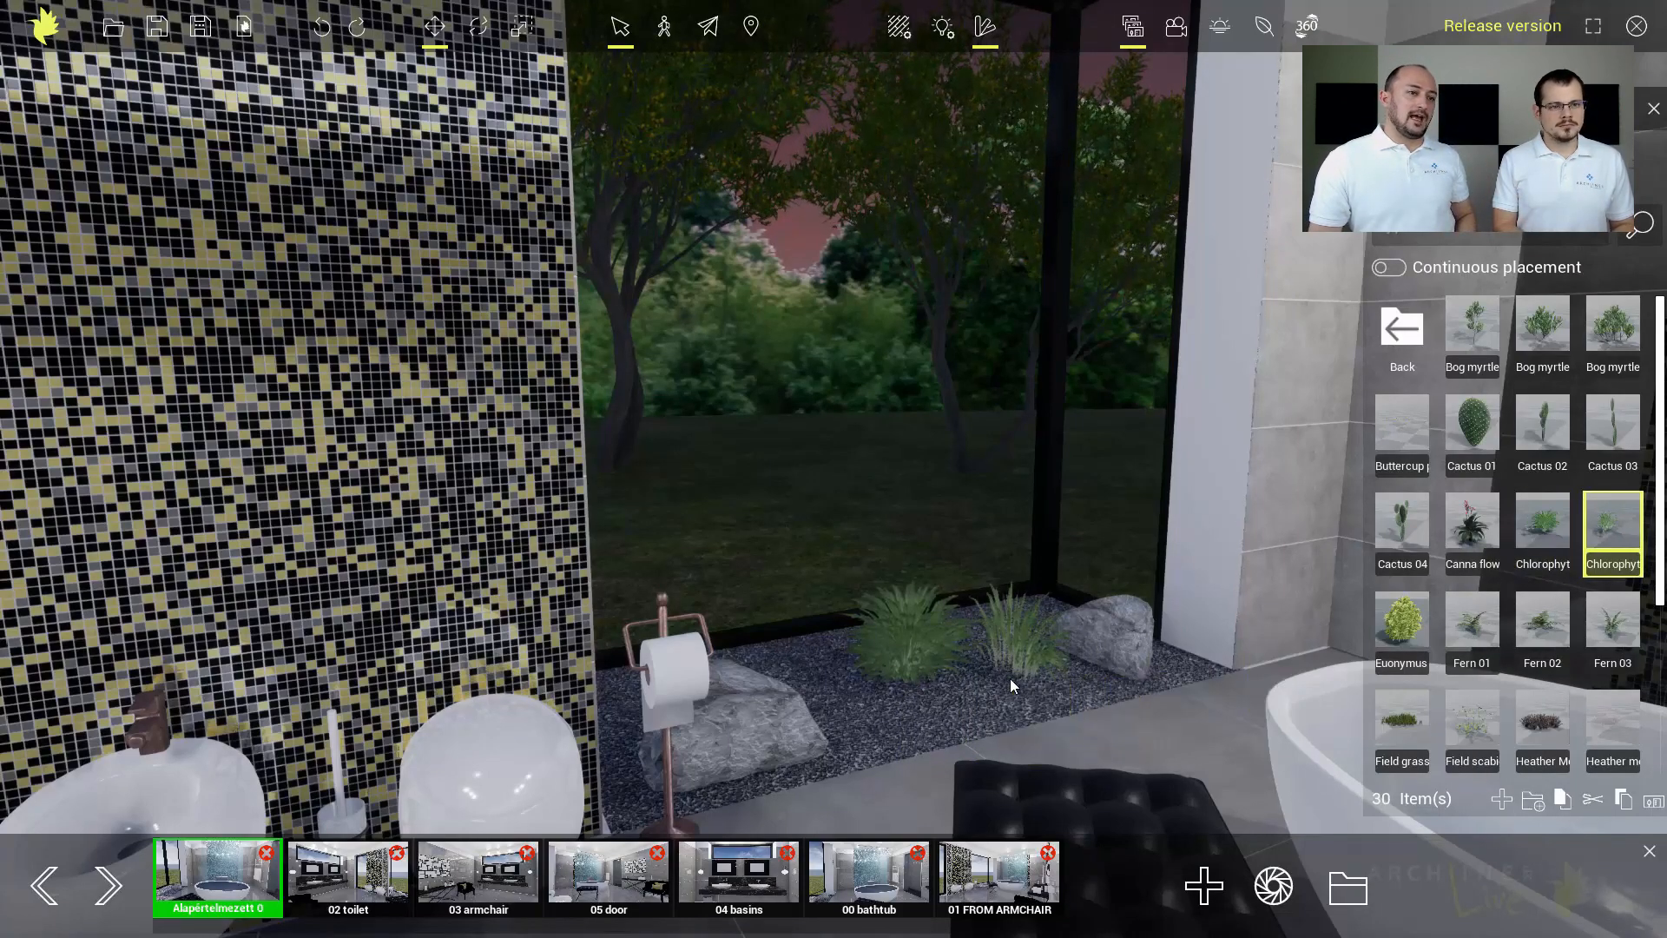
pyautogui.scroll(-2, 1526, 617)
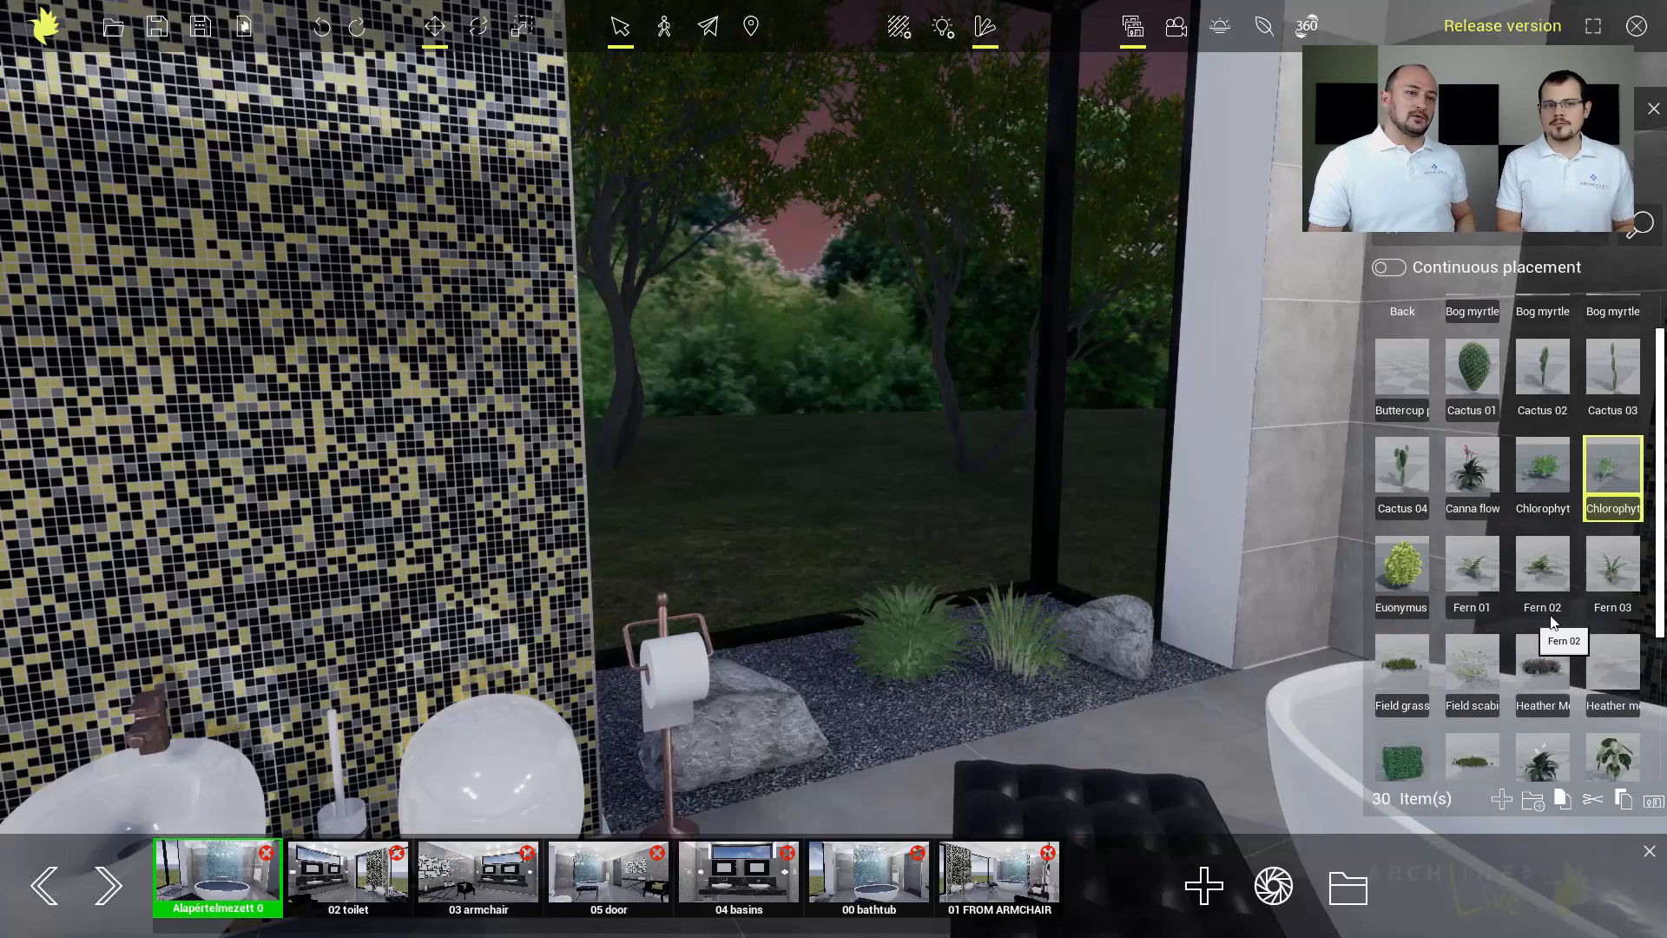
pyautogui.scroll(-1, 1550, 632)
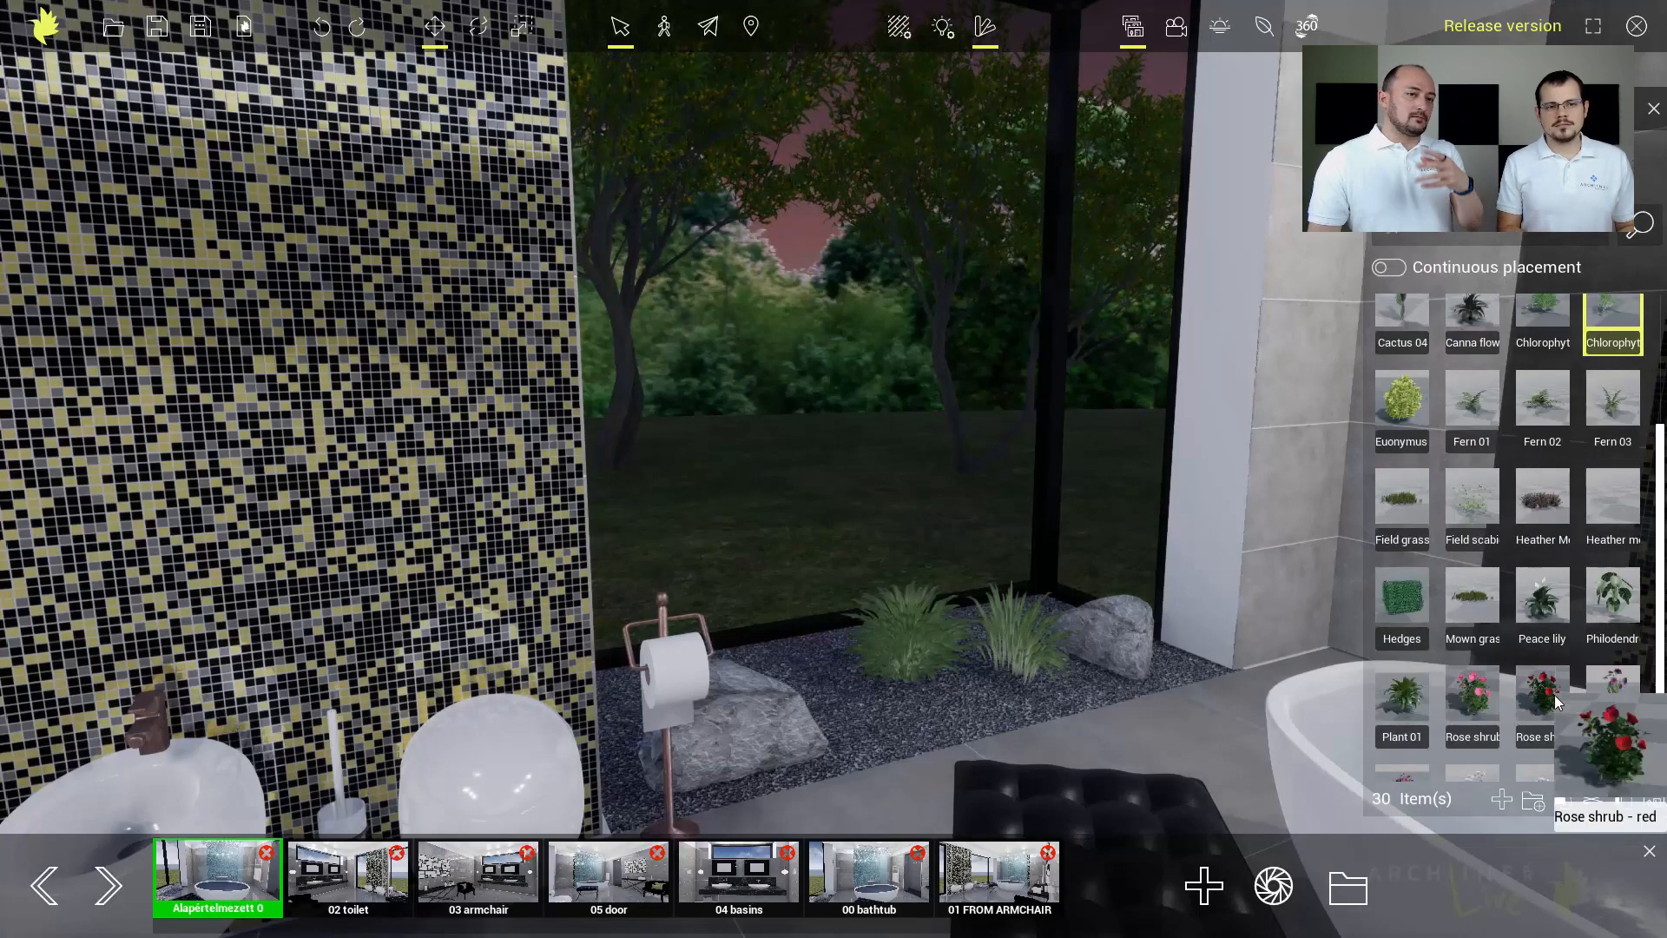
pyautogui.scroll(-1, 1535, 627)
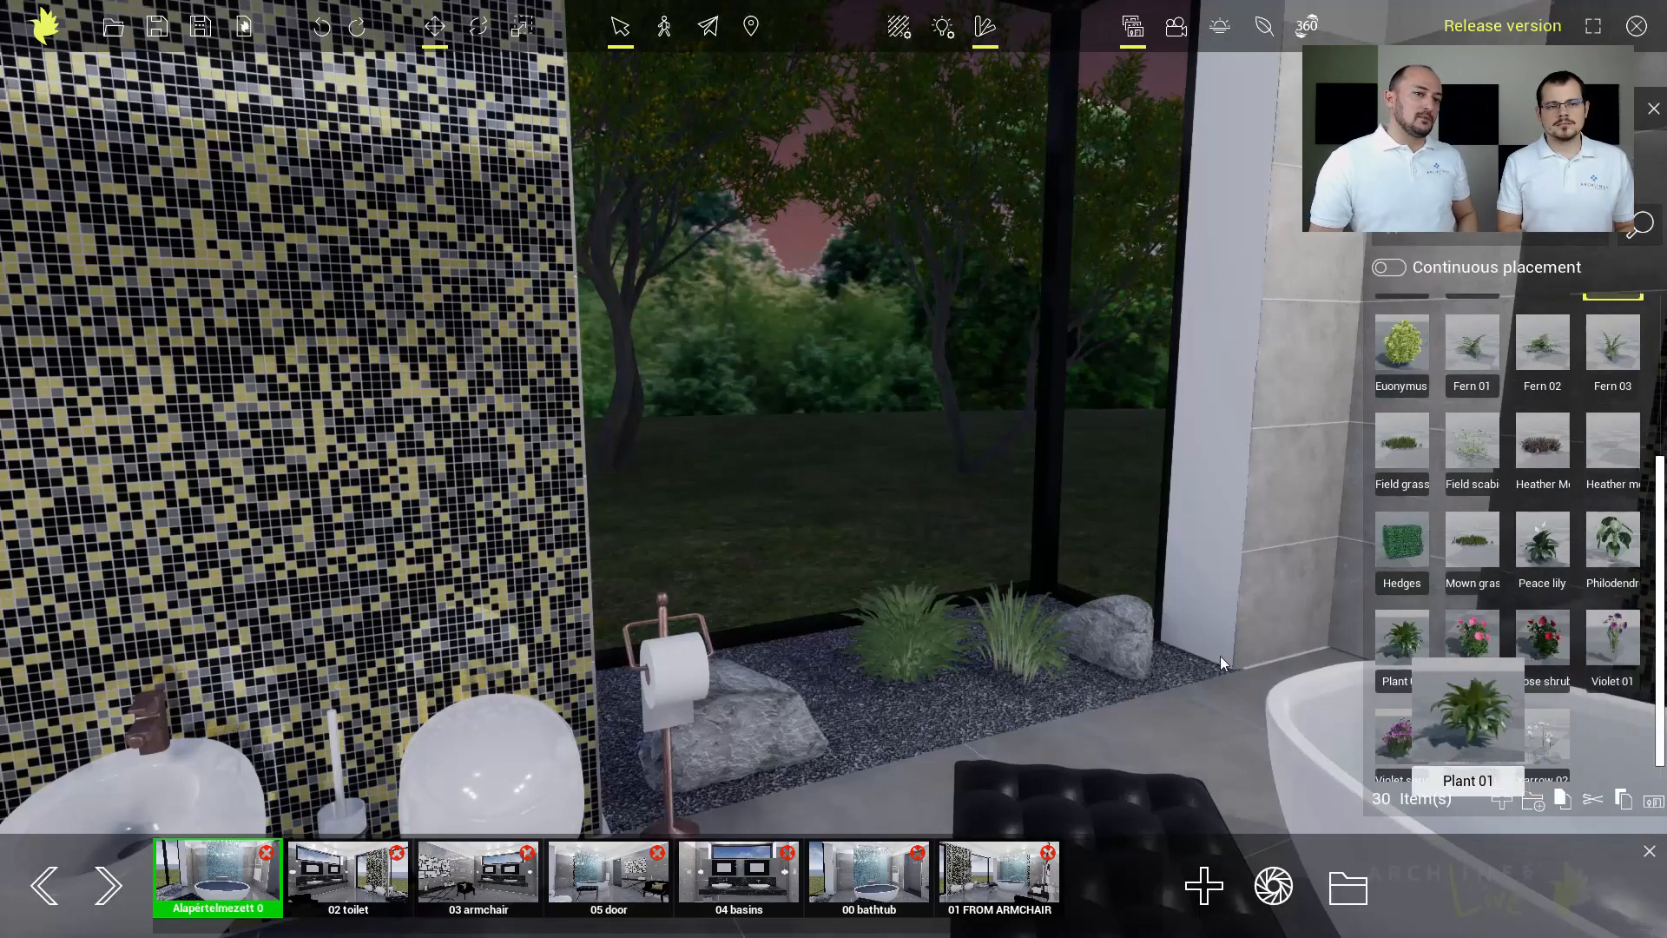
pyautogui.moveTo(1401, 643); pyautogui.dragTo(1054, 608)
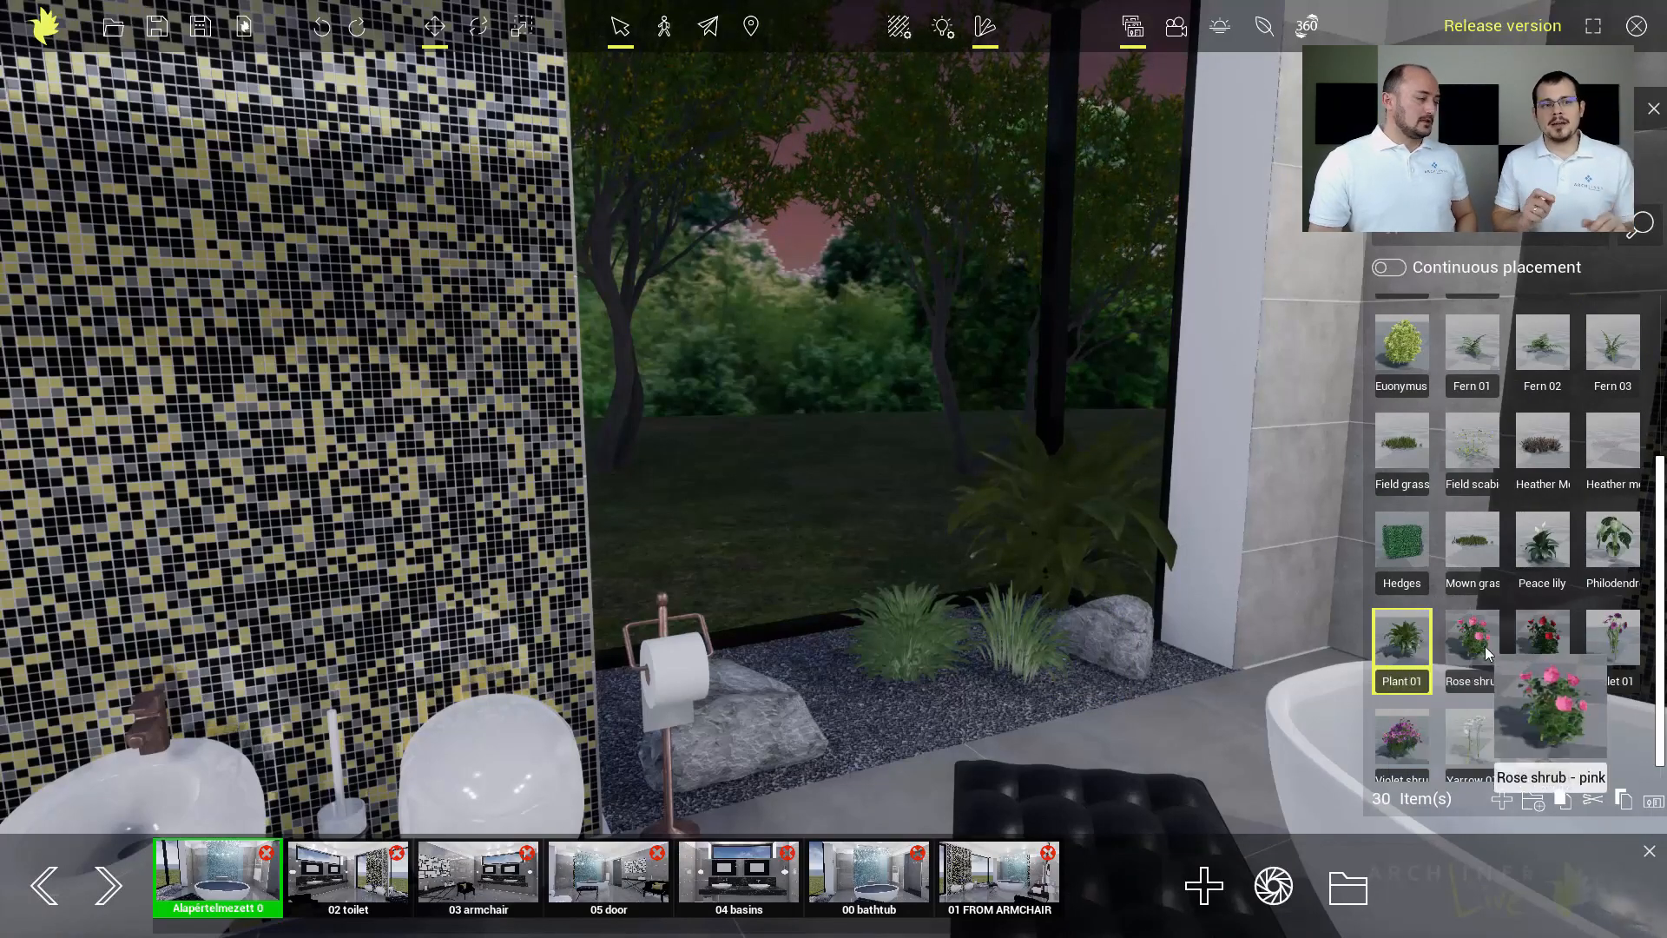
pyautogui.scroll(1, 1537, 642)
pyautogui.moveTo(1537, 641); pyautogui.dragTo(821, 687)
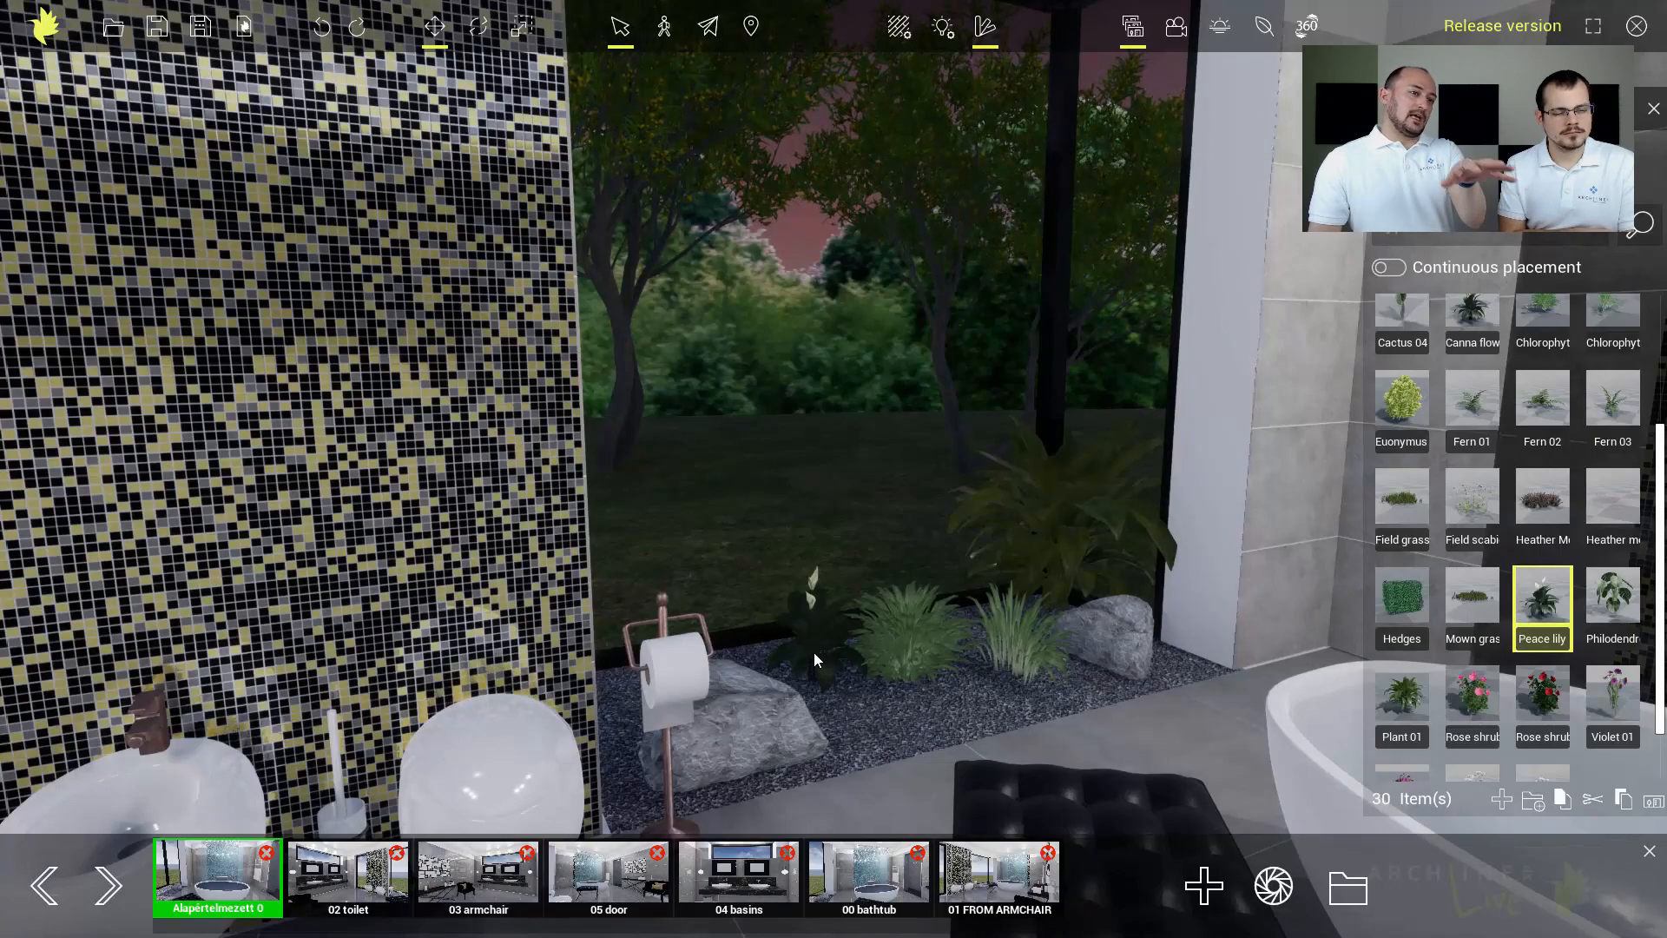
# Move the peace lily to the front of the gravel bed beside the large rock.
pyautogui.click(815, 648)
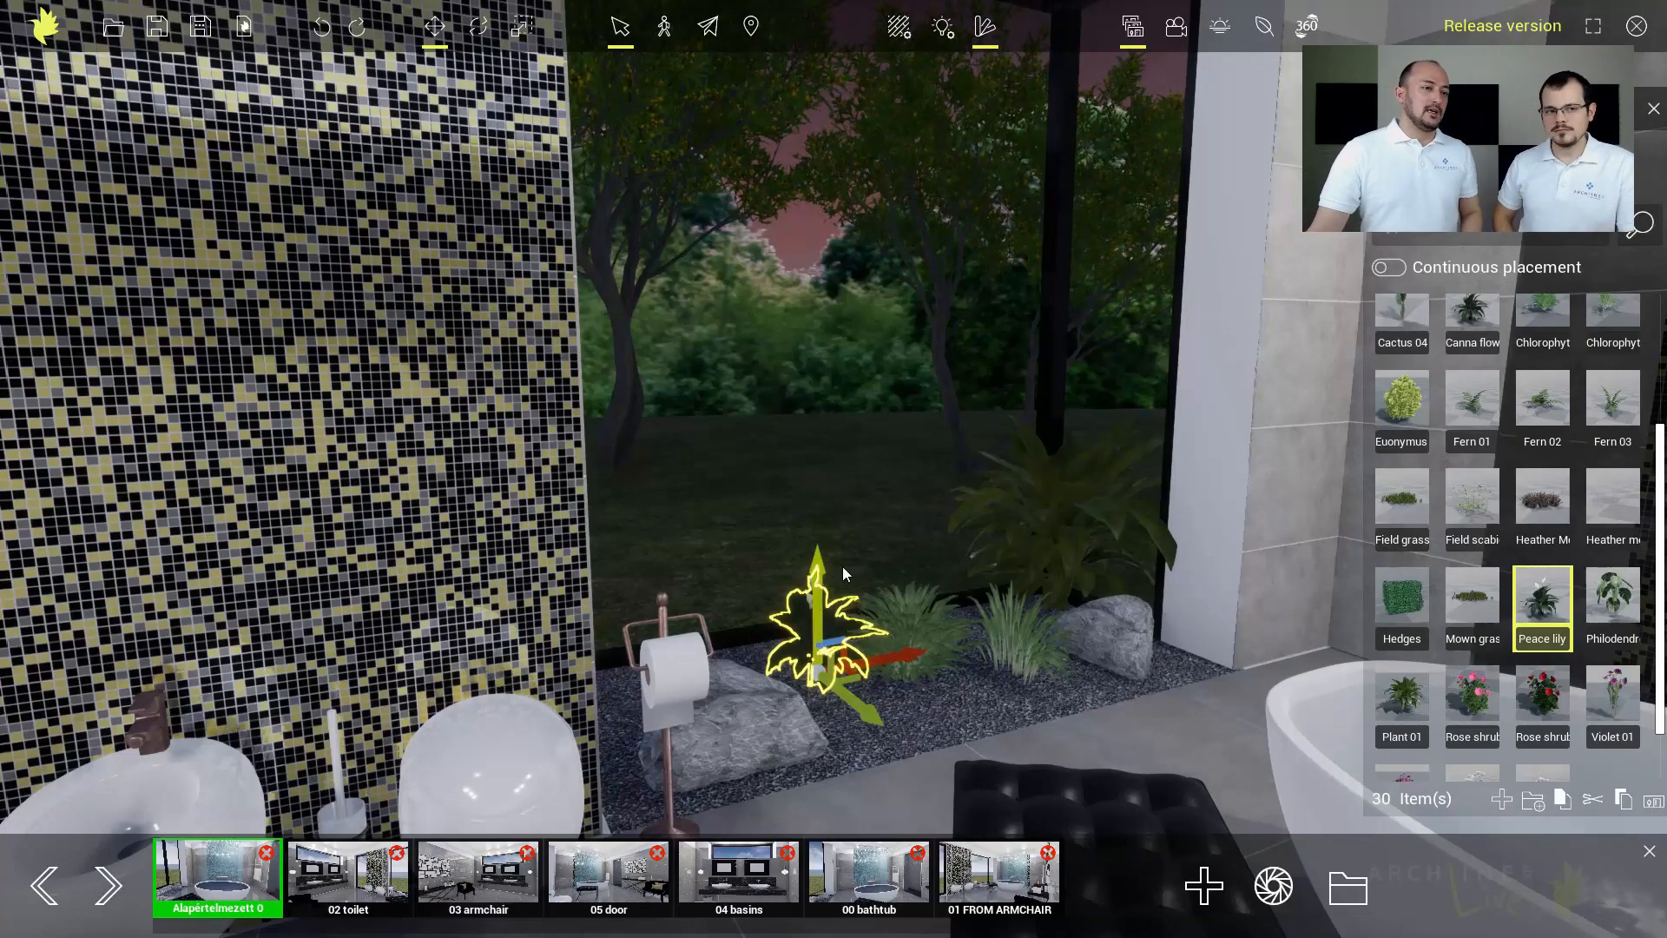
pyautogui.moveTo(868, 712); pyautogui.dragTo(887, 728)
pyautogui.moveTo(914, 668); pyautogui.dragTo(881, 671)
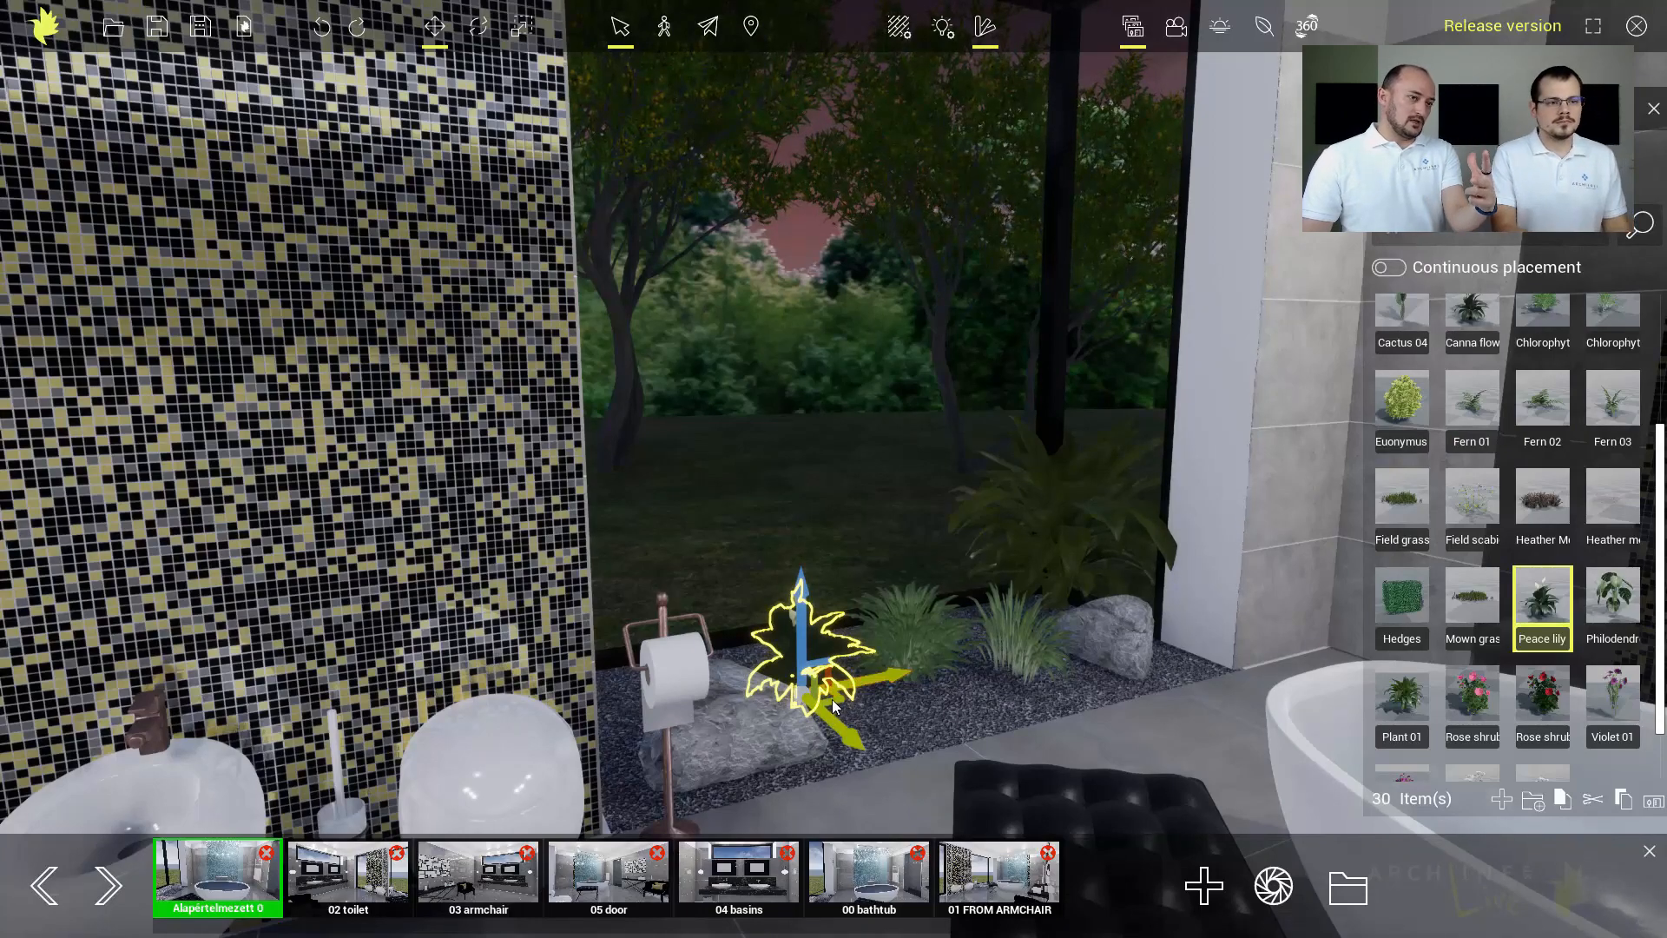
pyautogui.moveTo(832, 705)
pyautogui.mouseDown()
pyautogui.moveTo(869, 696)
pyautogui.moveTo(830, 704)
pyautogui.moveTo(890, 738)
pyautogui.moveTo(858, 710)
pyautogui.mouseUp()
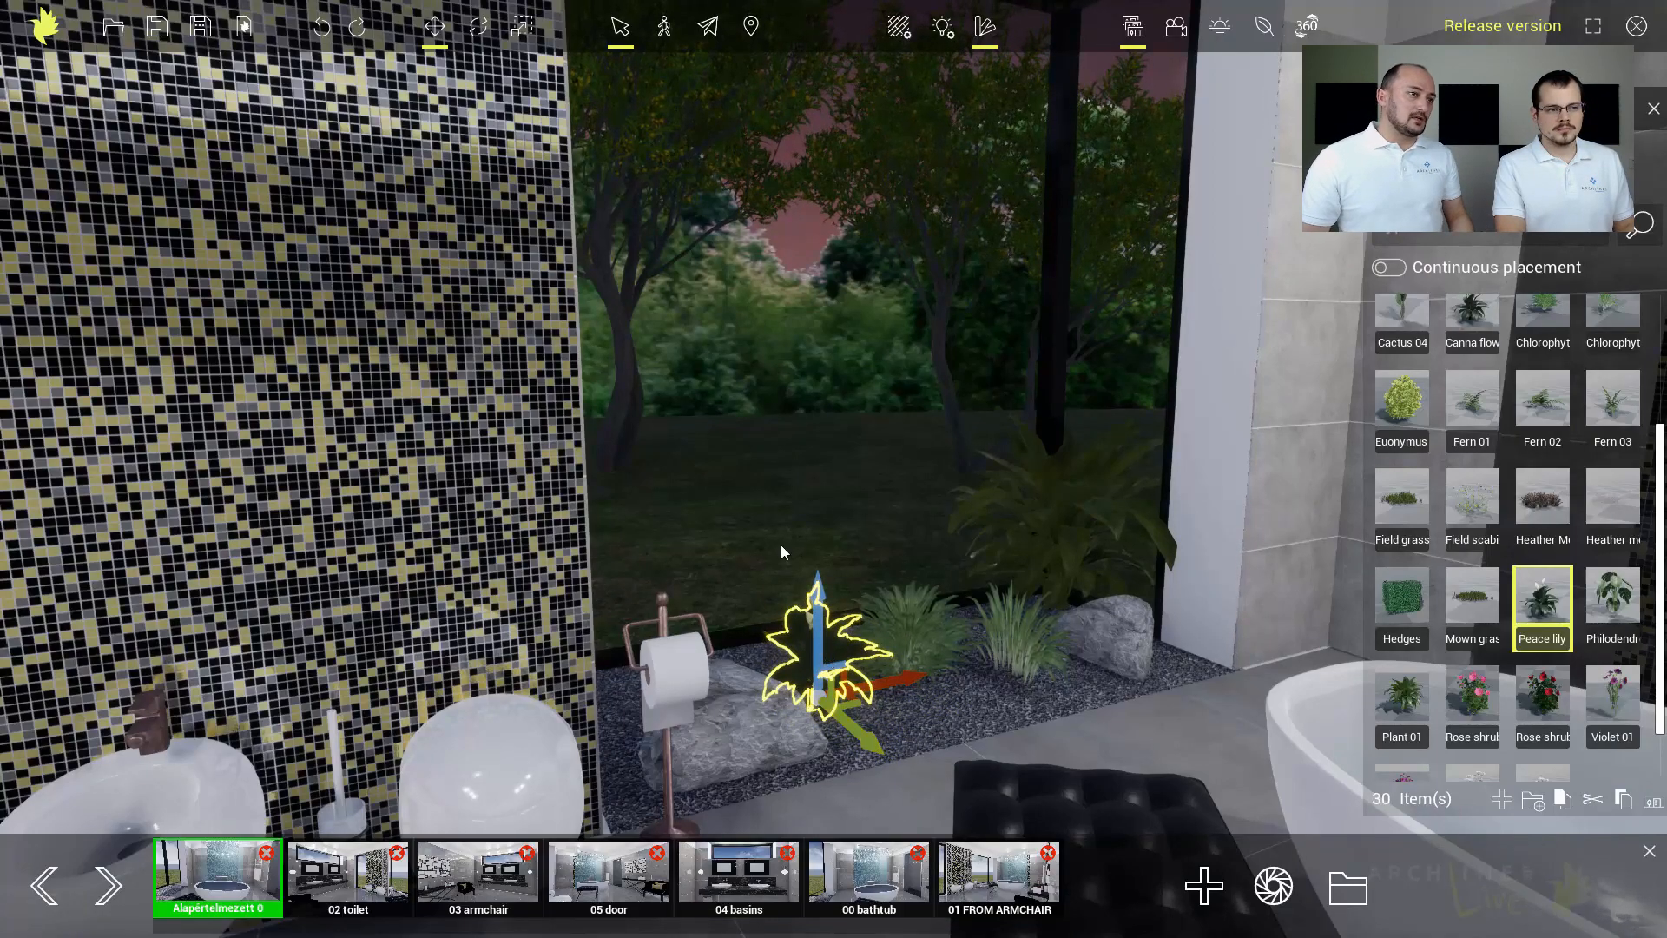
# Rotate the peace lily around its vertical axis and rescale it larger.
pyautogui.click(476, 28)
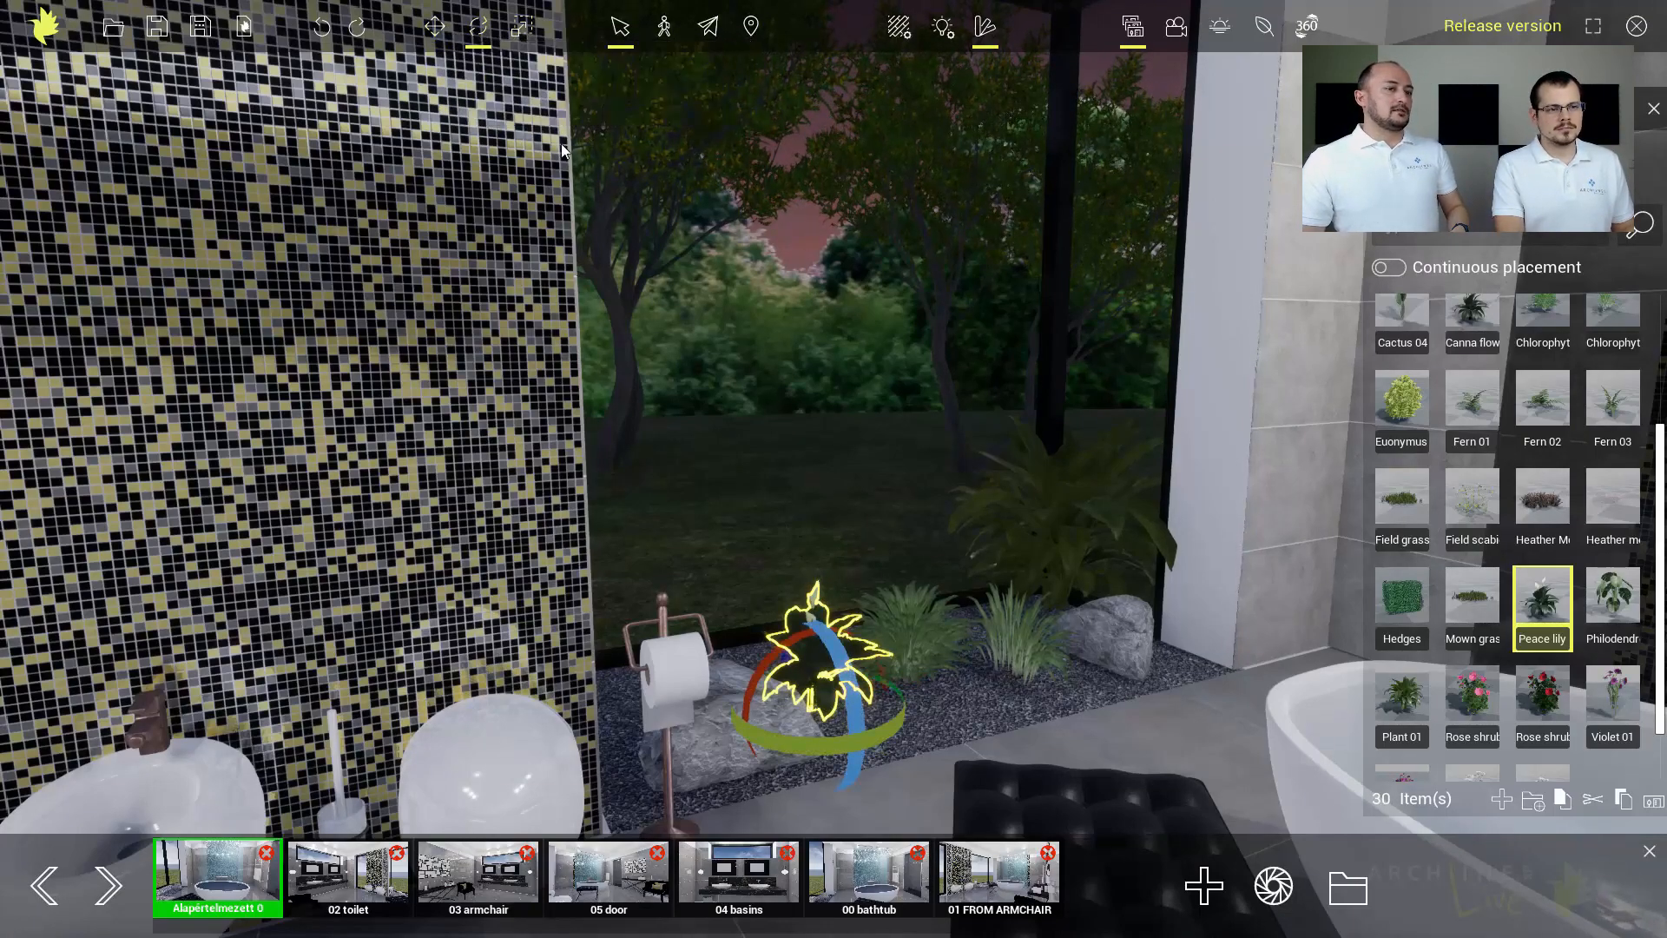
pyautogui.moveTo(826, 747); pyautogui.dragTo(920, 747)
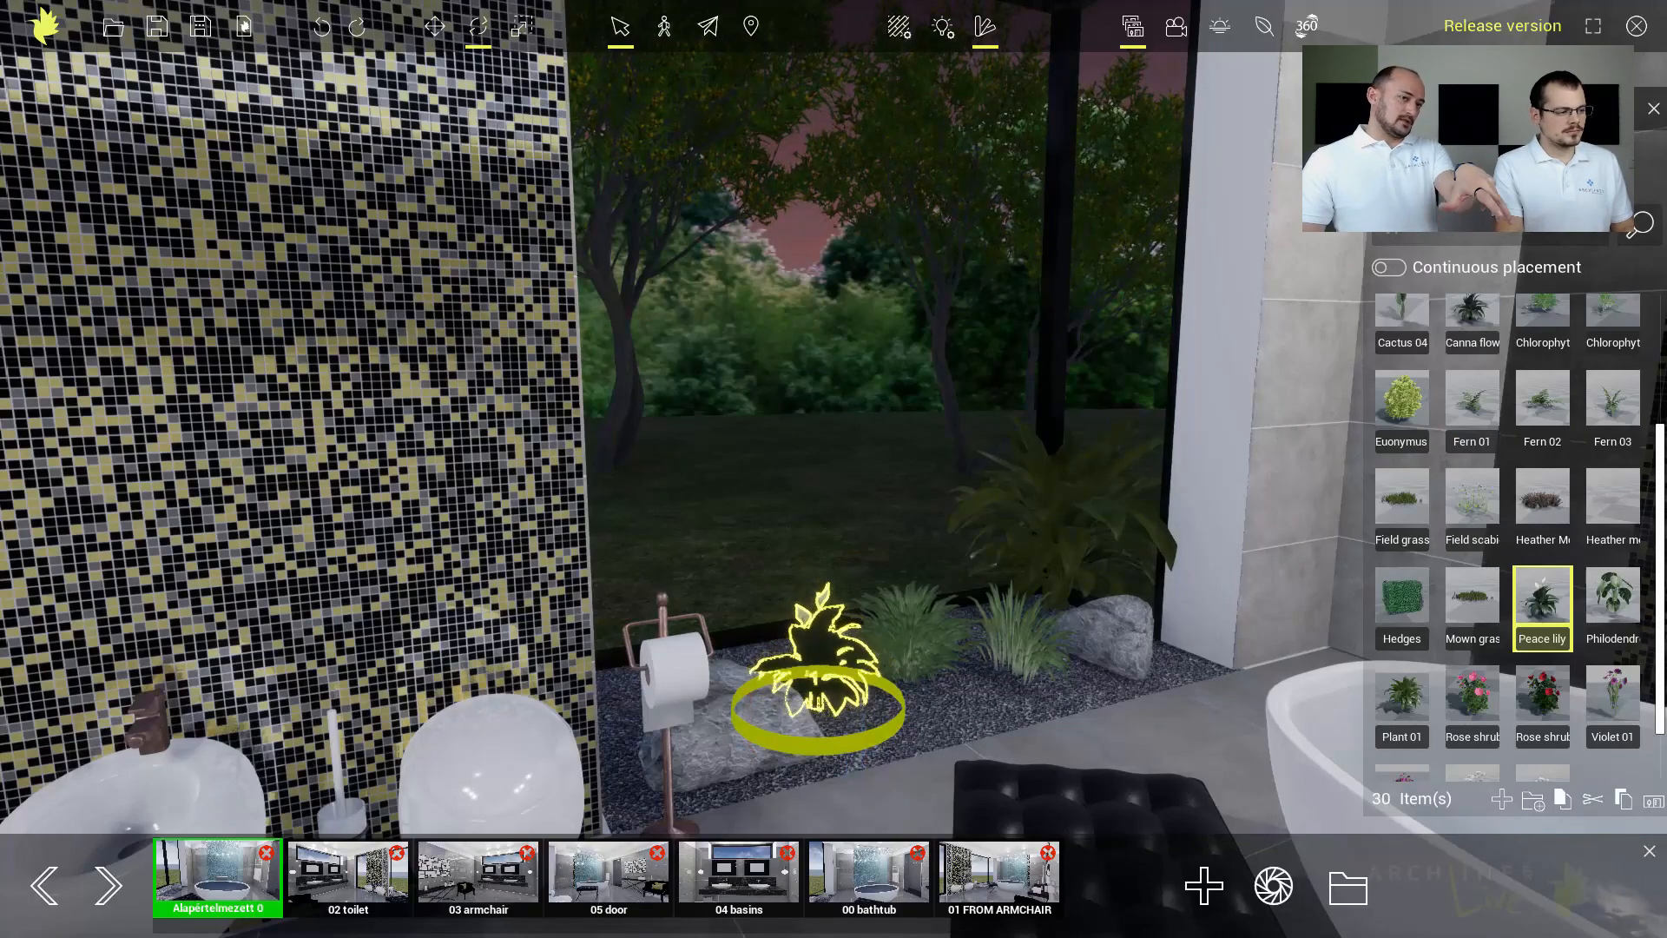
pyautogui.click(521, 26)
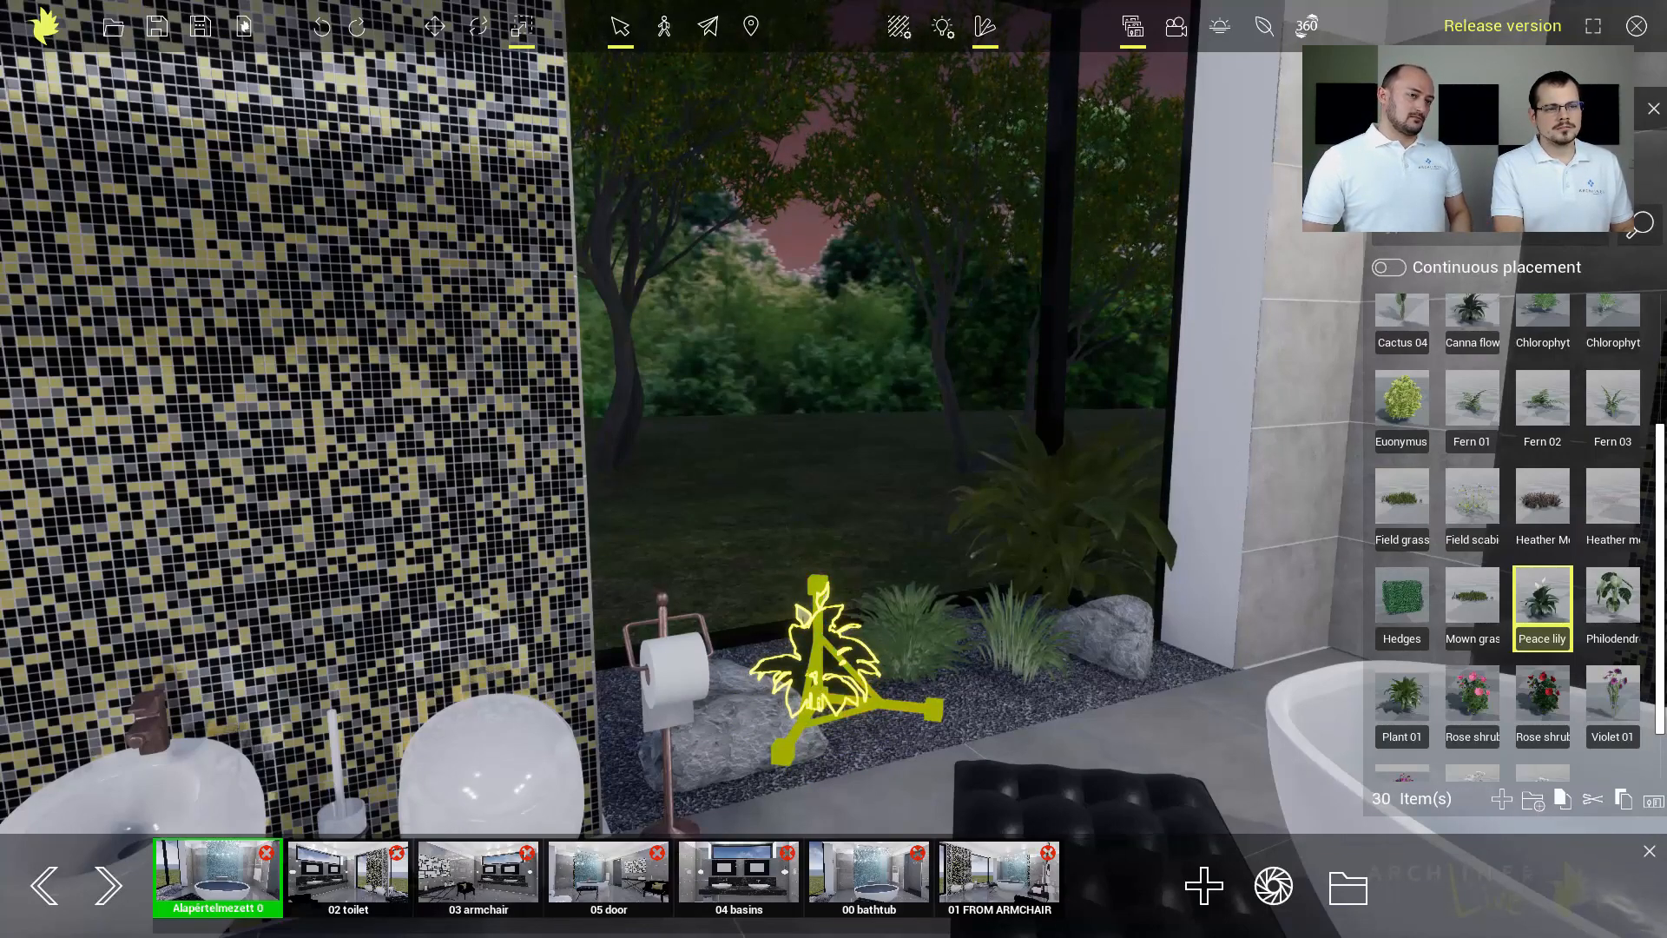
pyautogui.moveTo(821, 693)
pyautogui.mouseDown()
pyautogui.moveTo(829, 645)
pyautogui.moveTo(827, 665)
pyautogui.mouseUp()
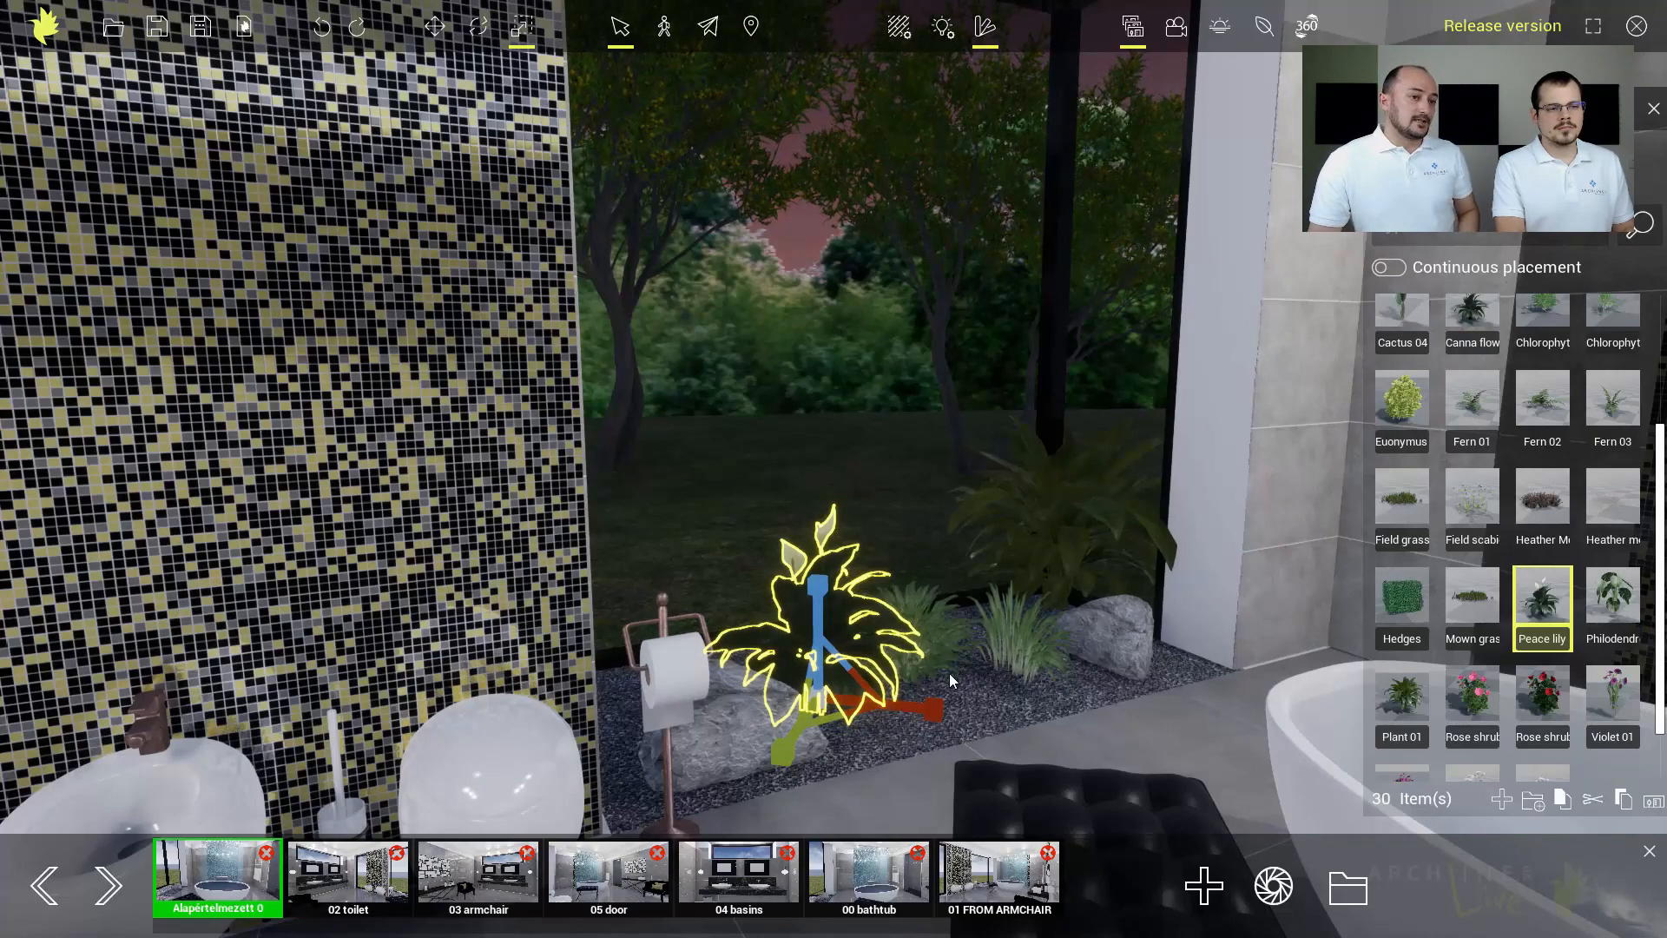
# Select the rock, return to the Move tool and turn the view toward the bathtub.
pyautogui.click(1101, 638)
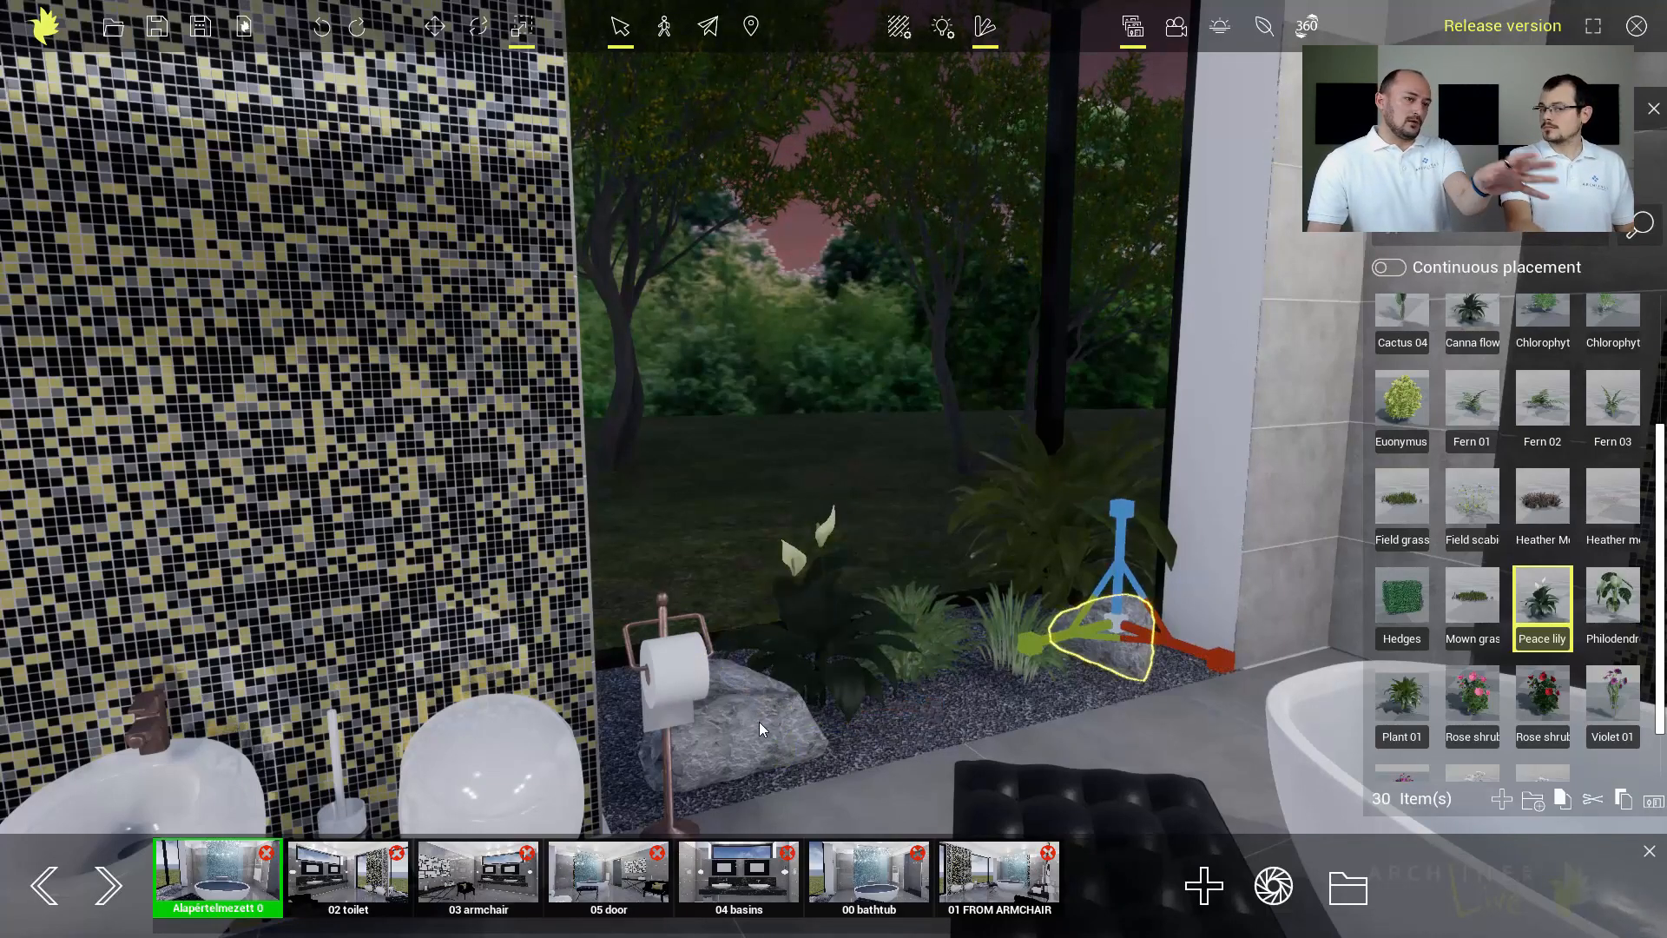
pyautogui.click(435, 27)
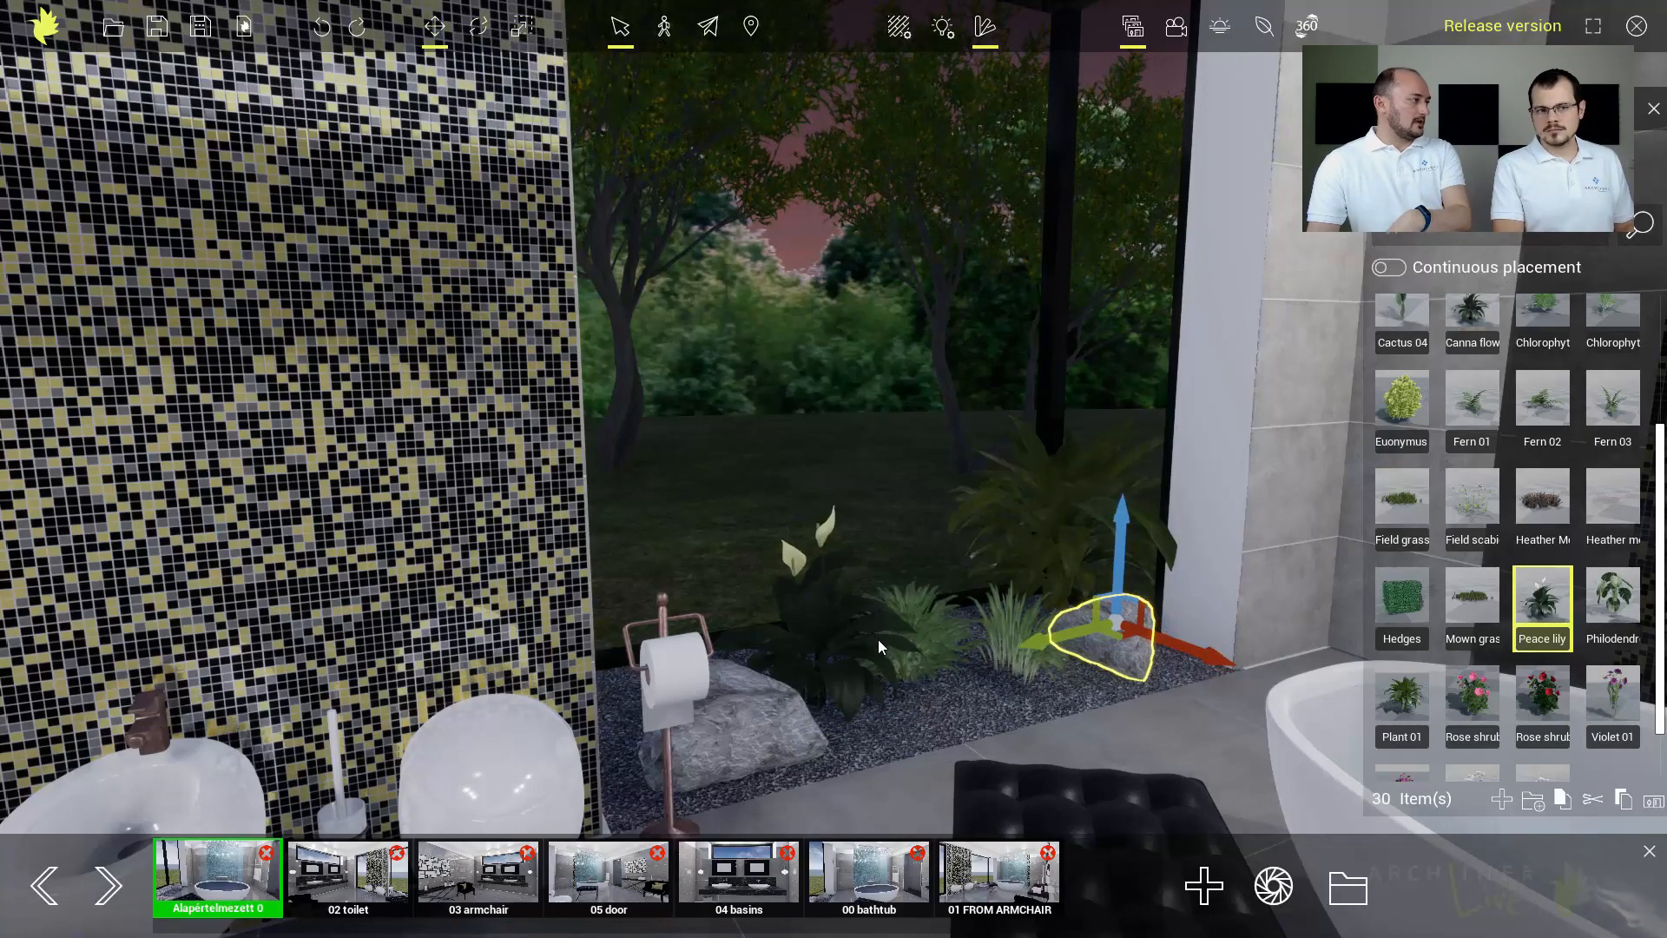
pyautogui.moveTo(883, 671); pyautogui.dragTo(1002, 678, button='right')
pyautogui.scroll(-3, 1014, 679)
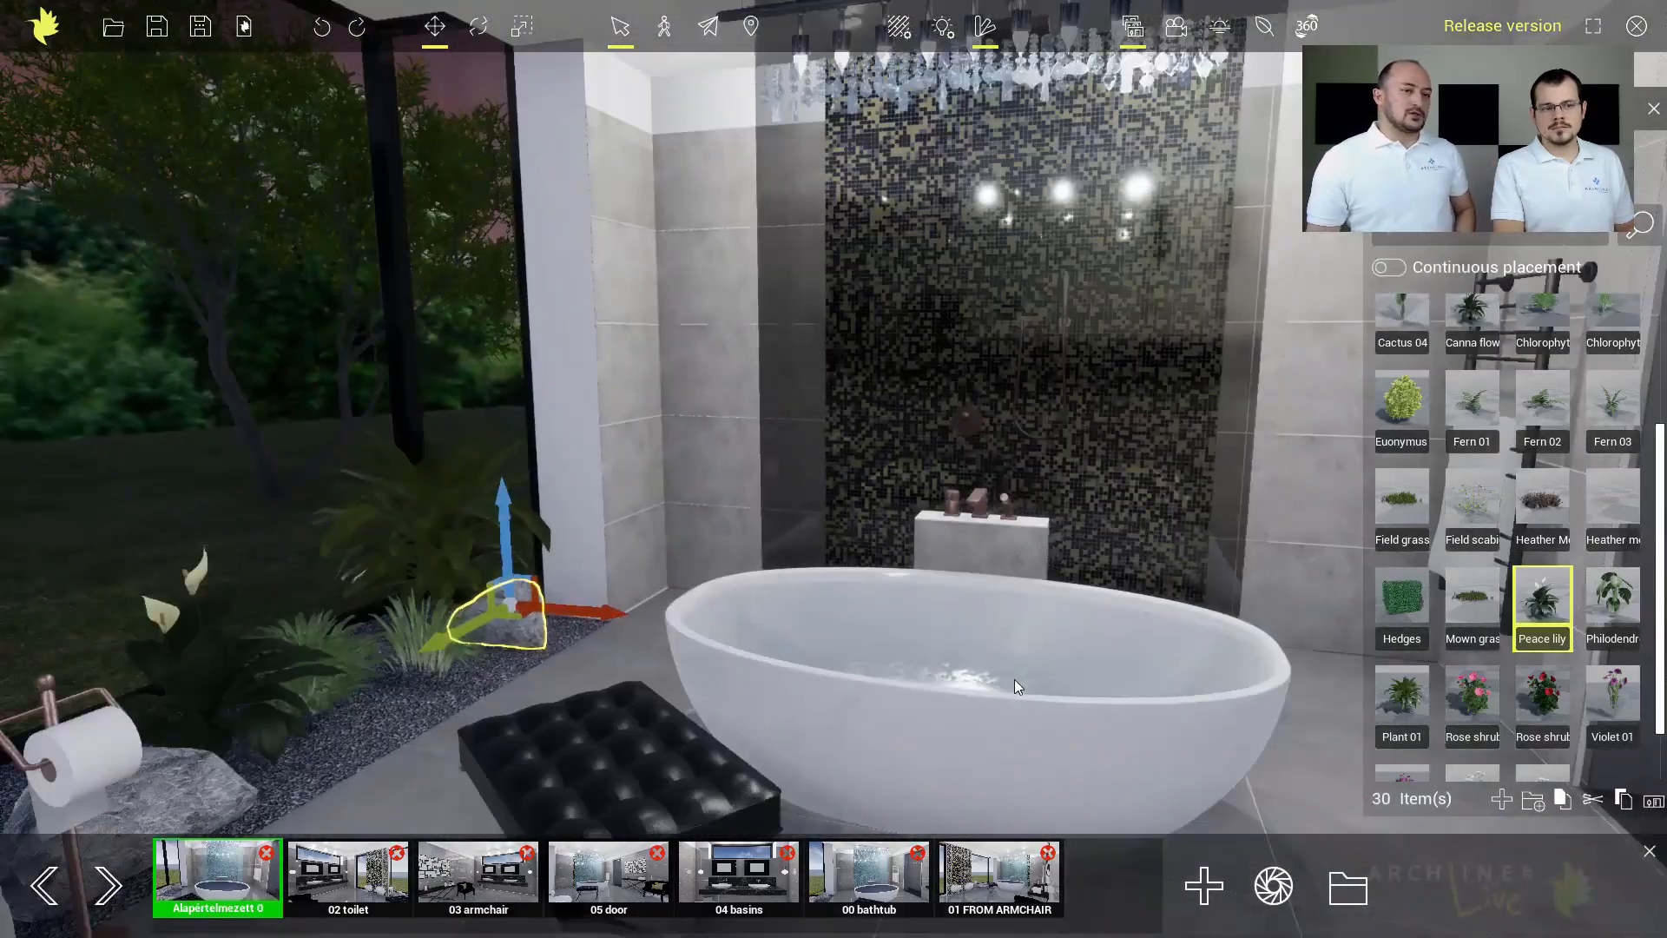
pyautogui.scroll(-1, 1014, 679)
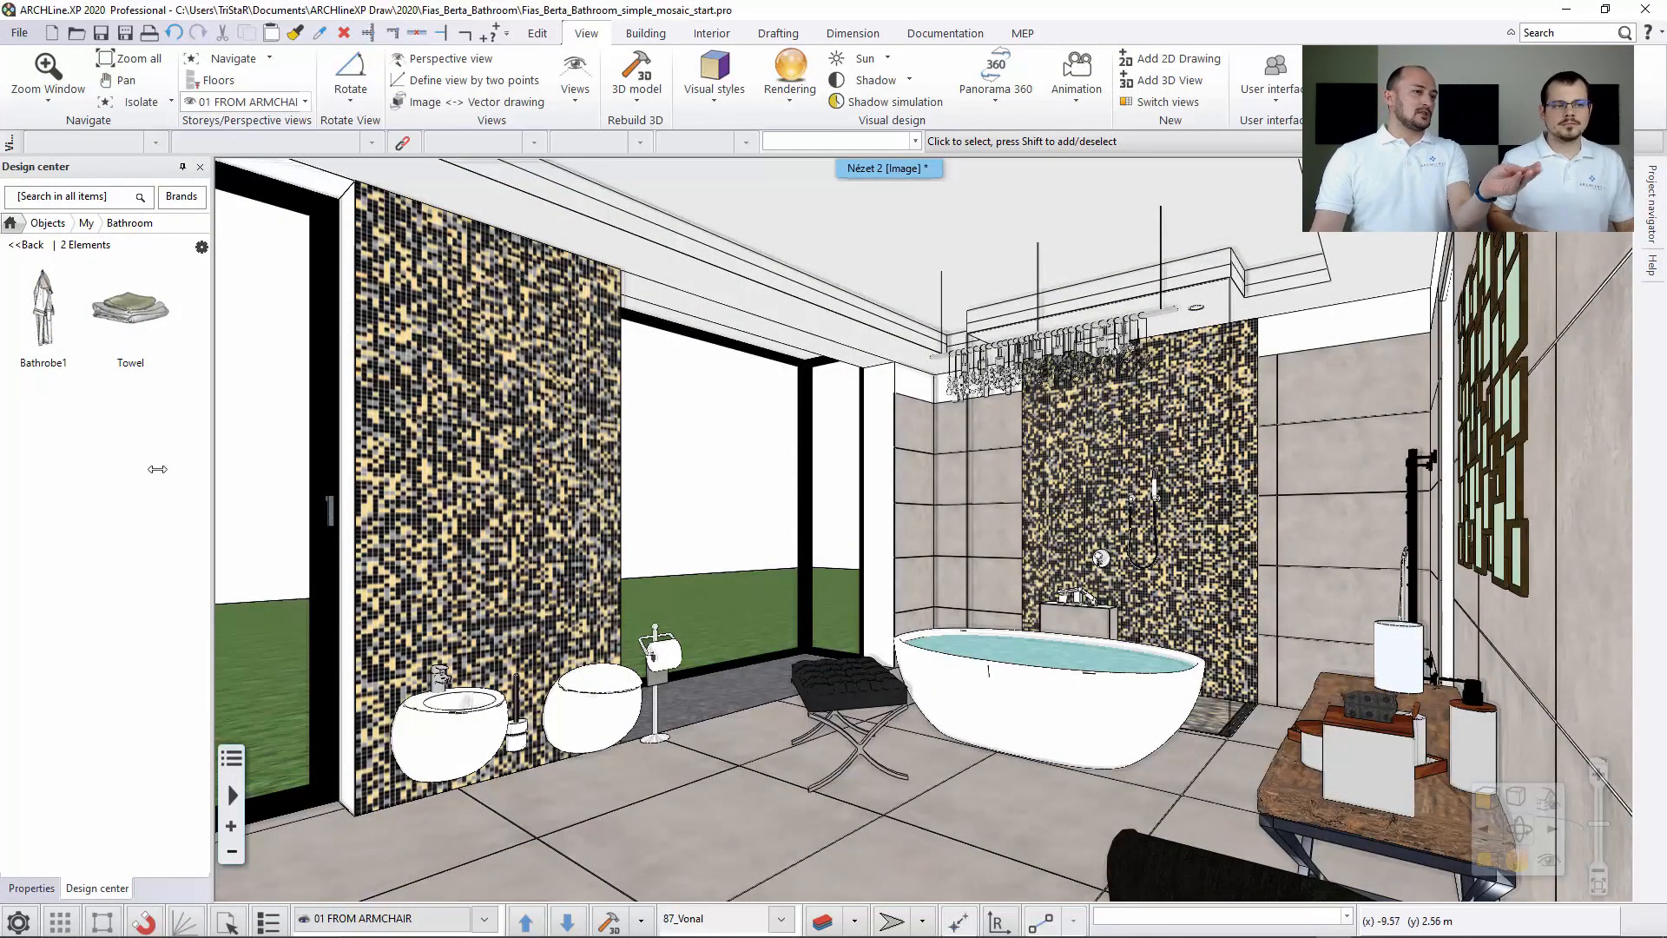
# Export the Bathroom folder's Bathrobe1 and Towel objects to ARCHLine.XP Live.
pyautogui.moveTo(47, 338)
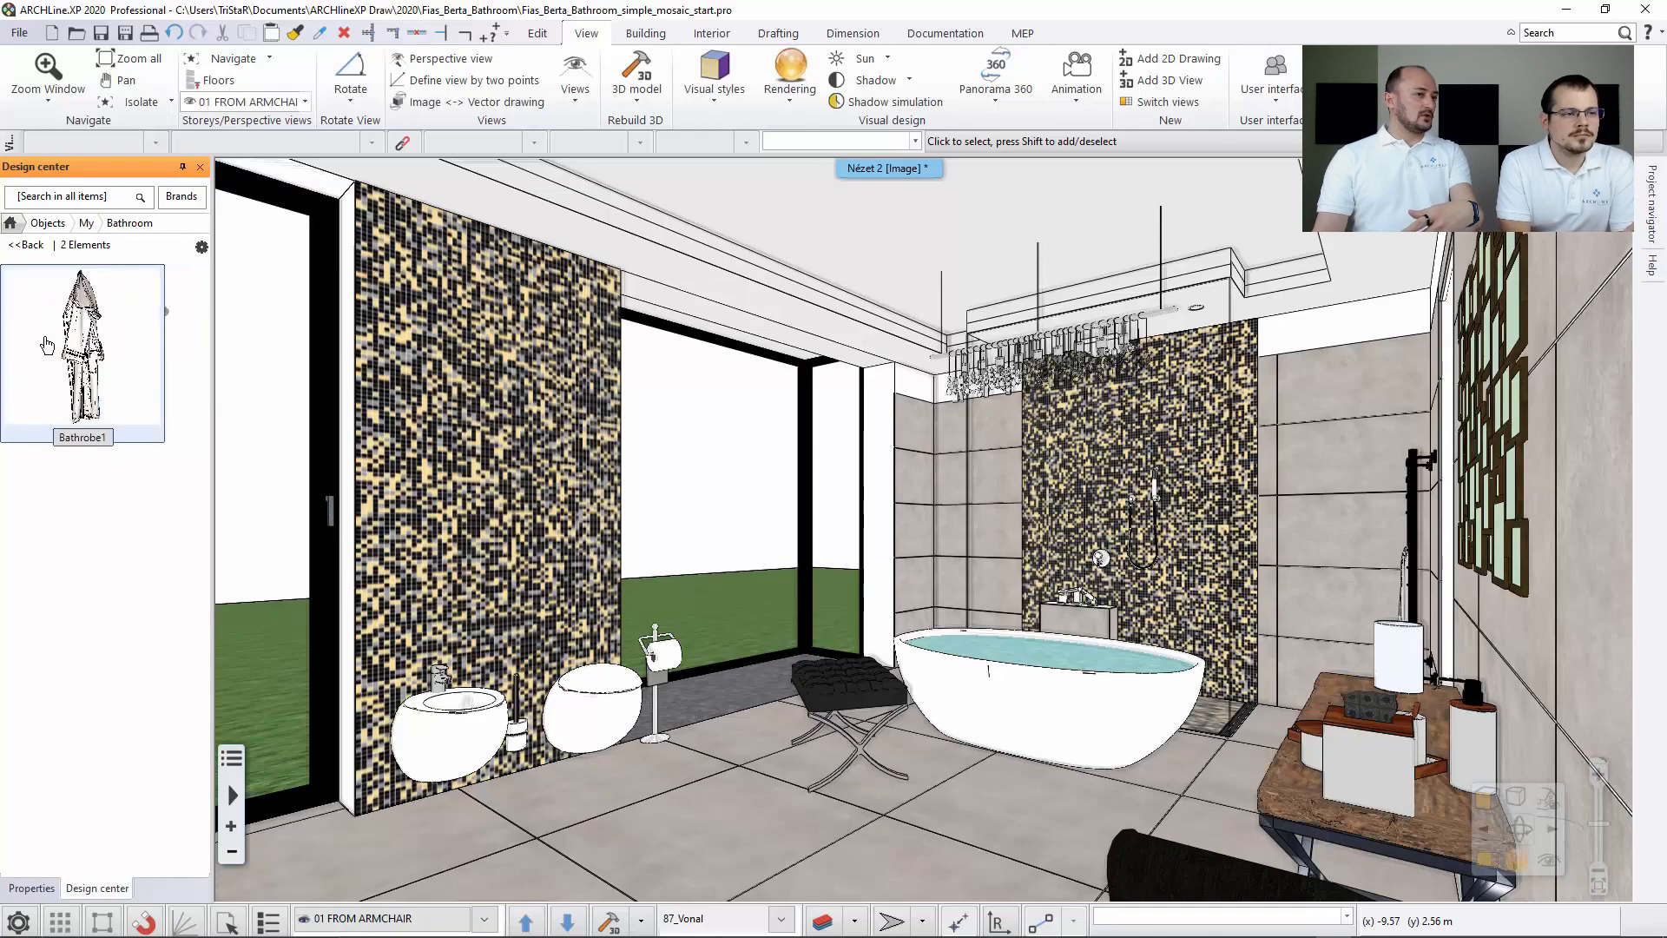
pyautogui.moveTo(125, 340)
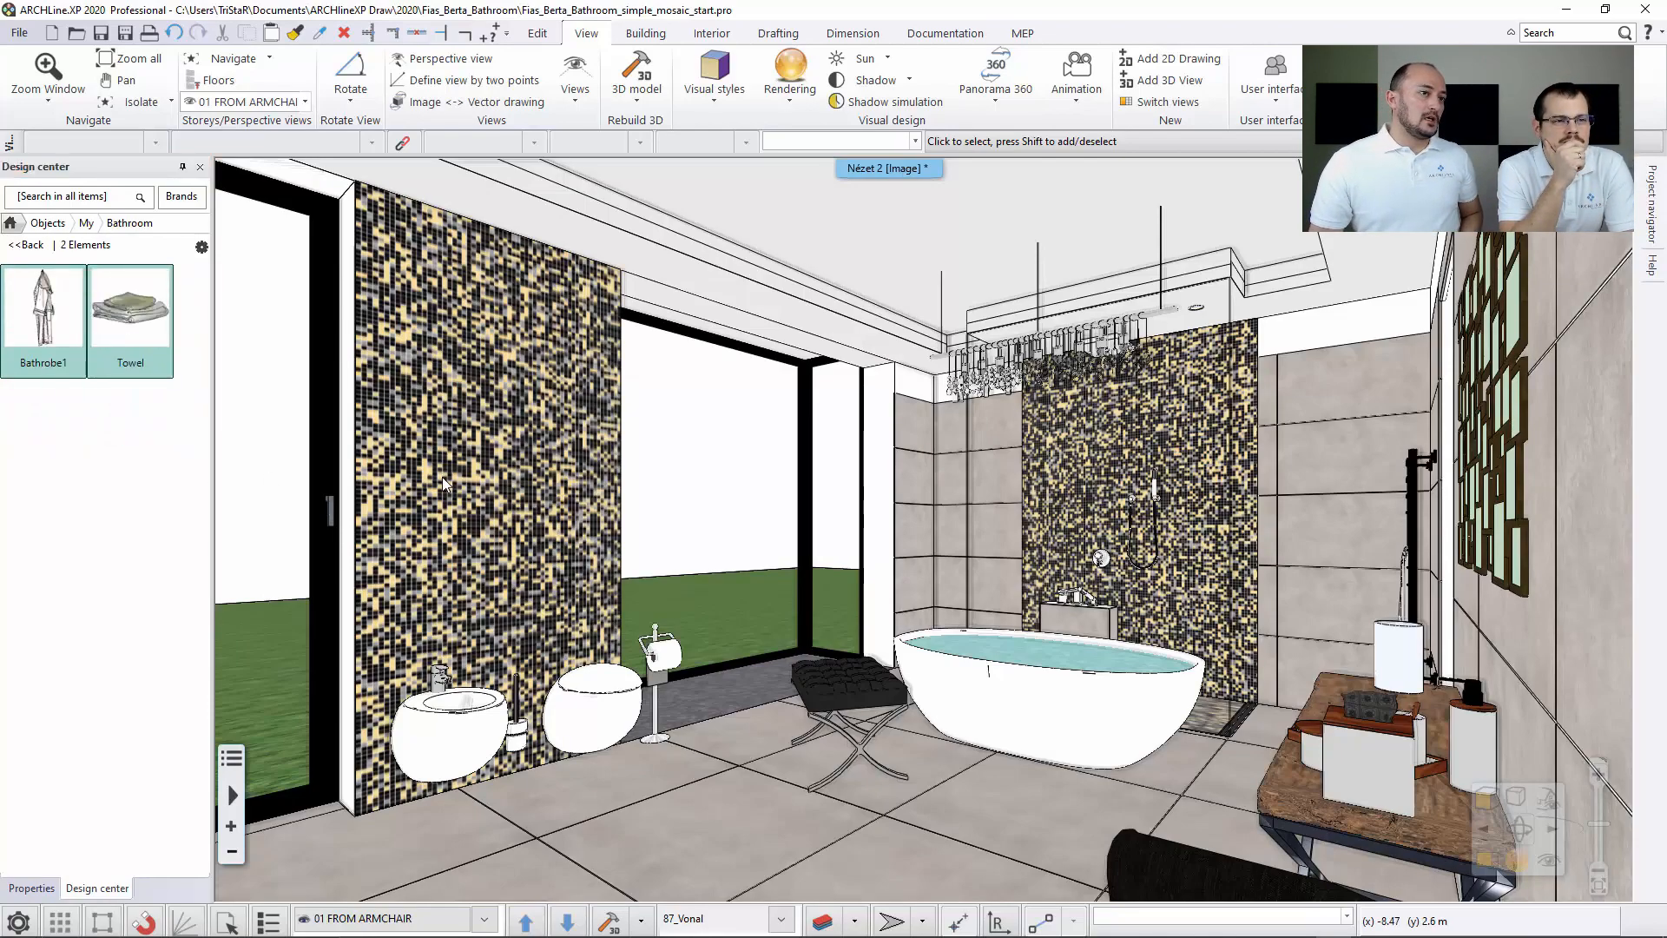
pyautogui.click(201, 251)
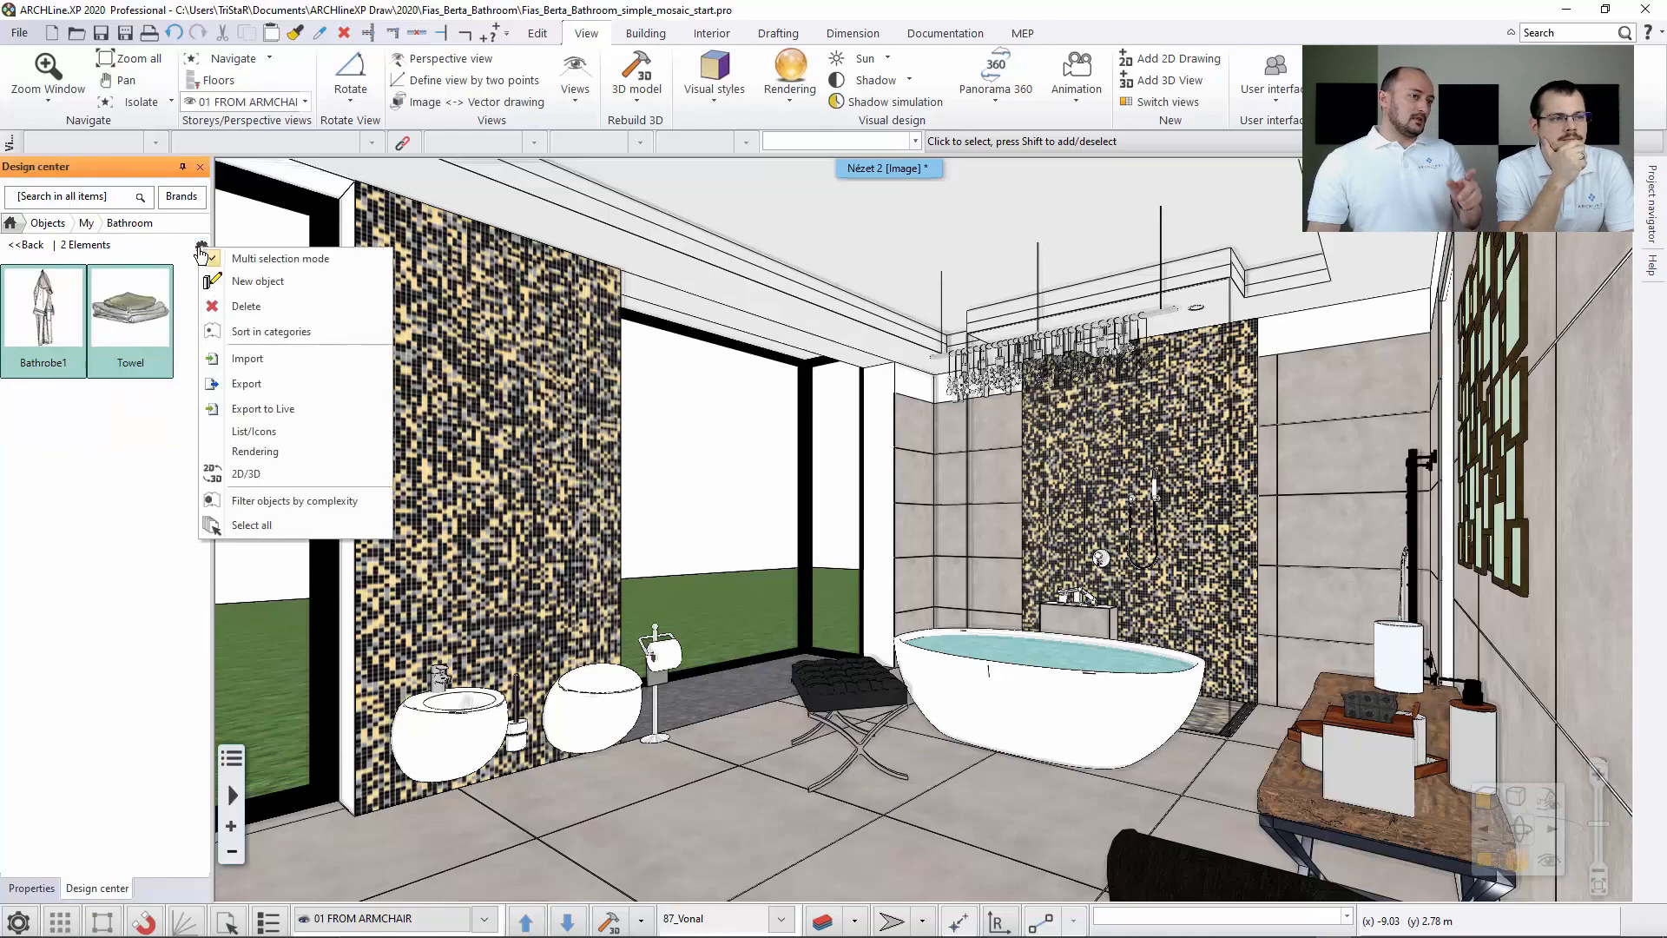
pyautogui.click(317, 421)
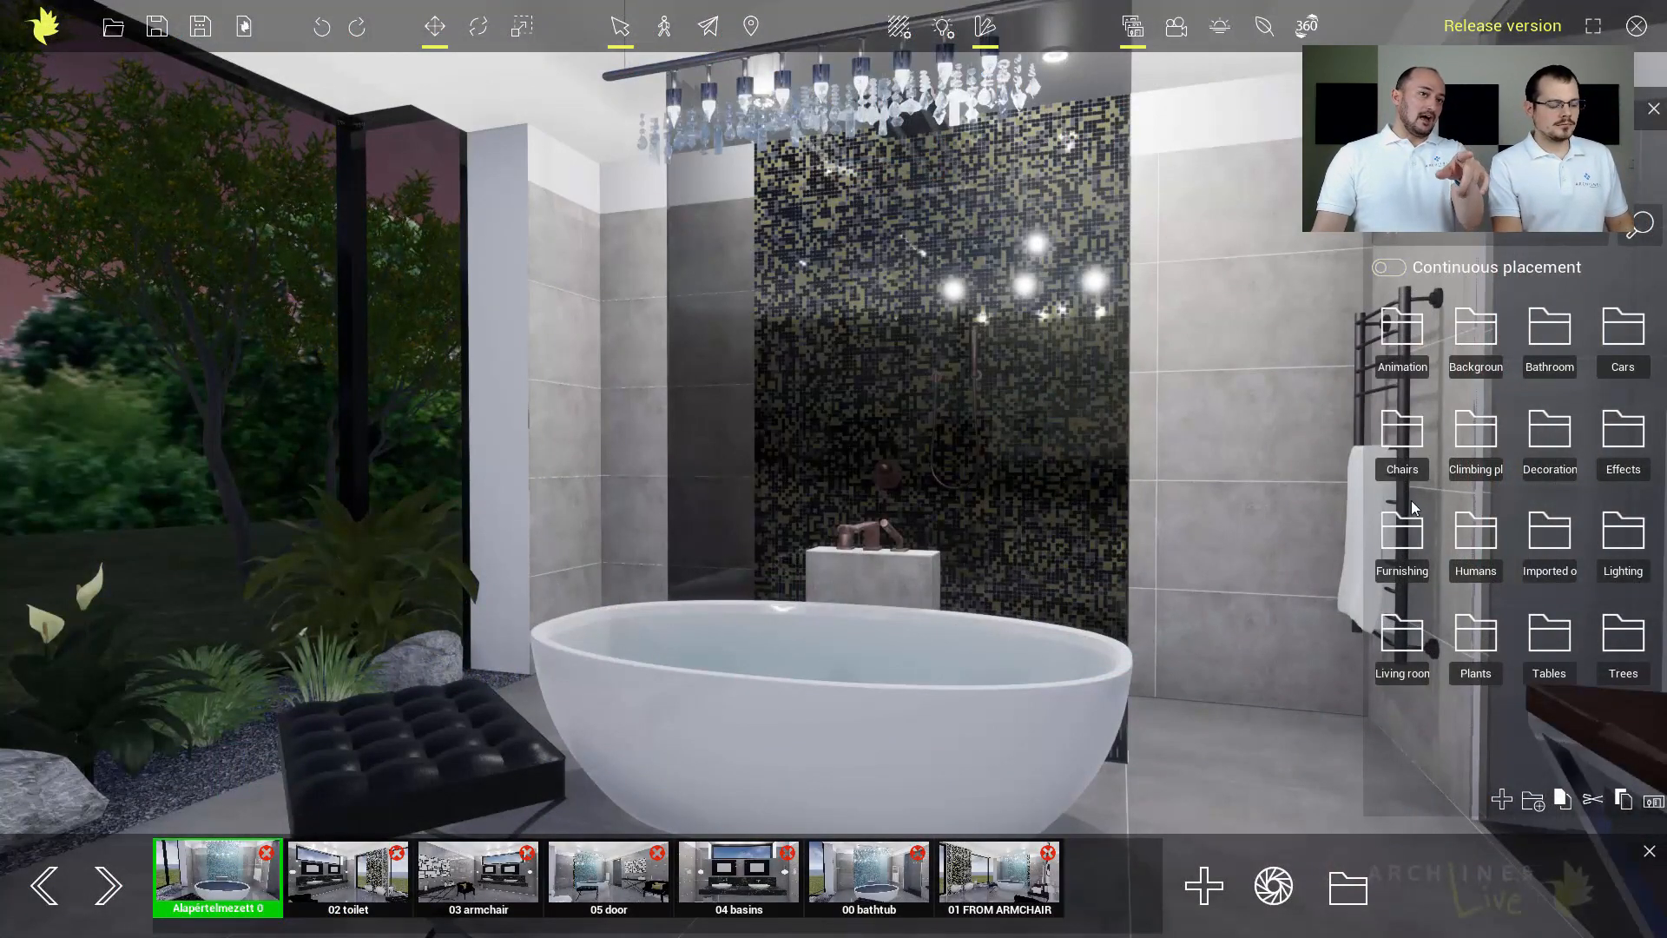
# Place the imported Towel on the black ottoman and Bathrobe1 on the shower wall.
pyautogui.click(1548, 537)
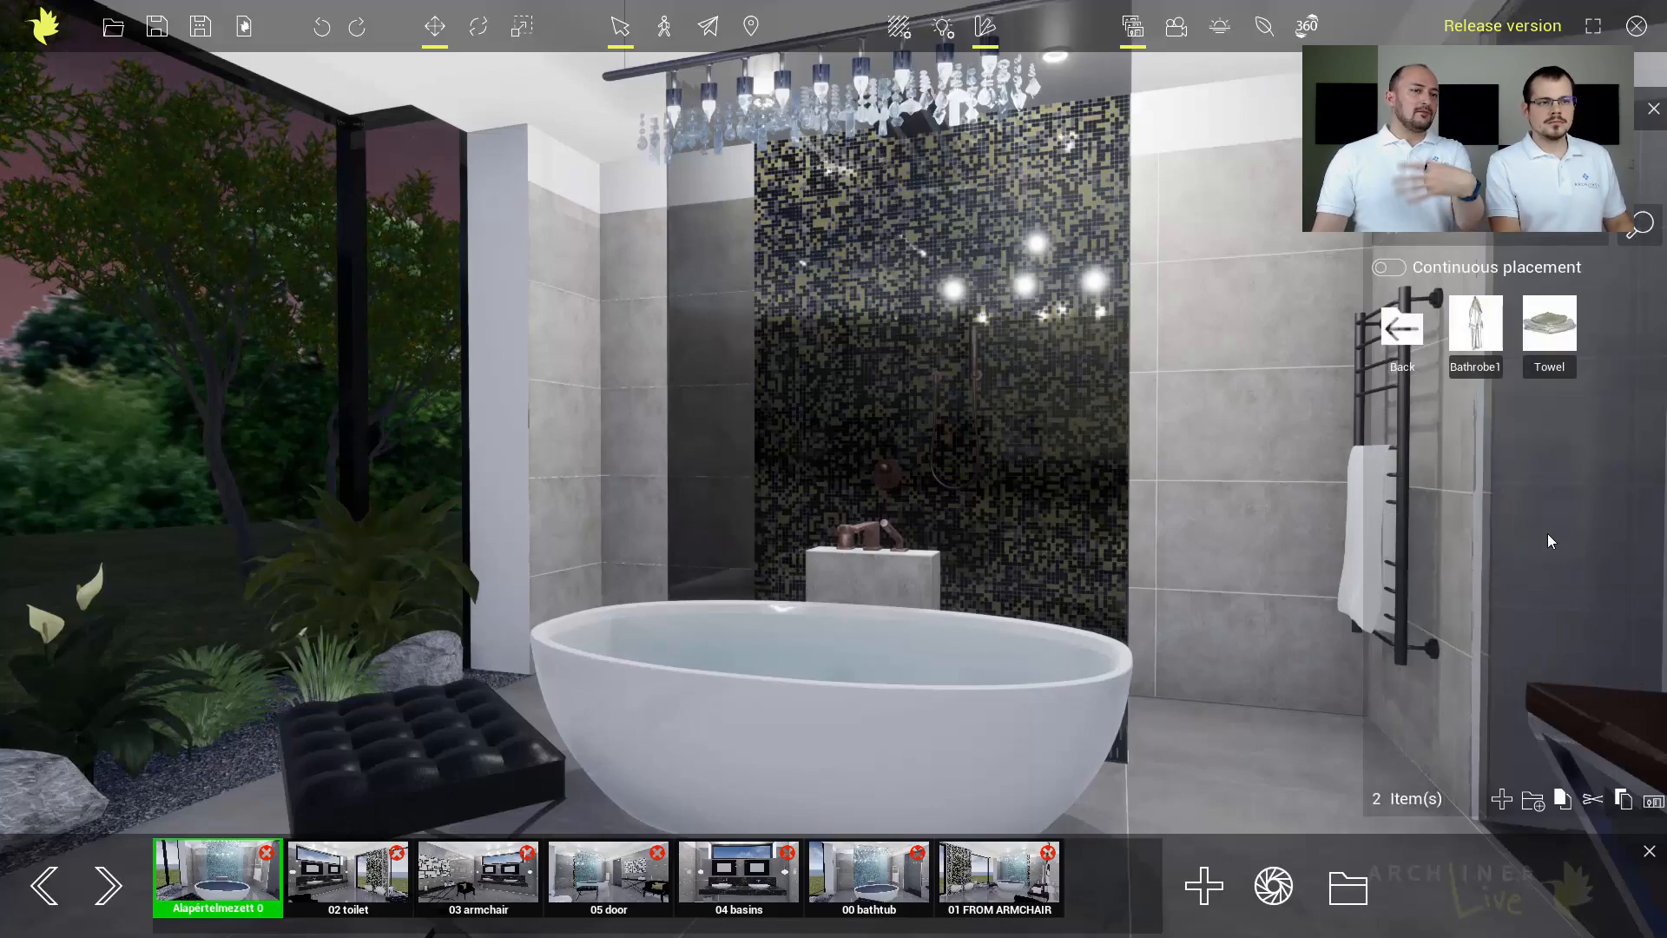
pyautogui.moveTo(1531, 352); pyautogui.dragTo(436, 707)
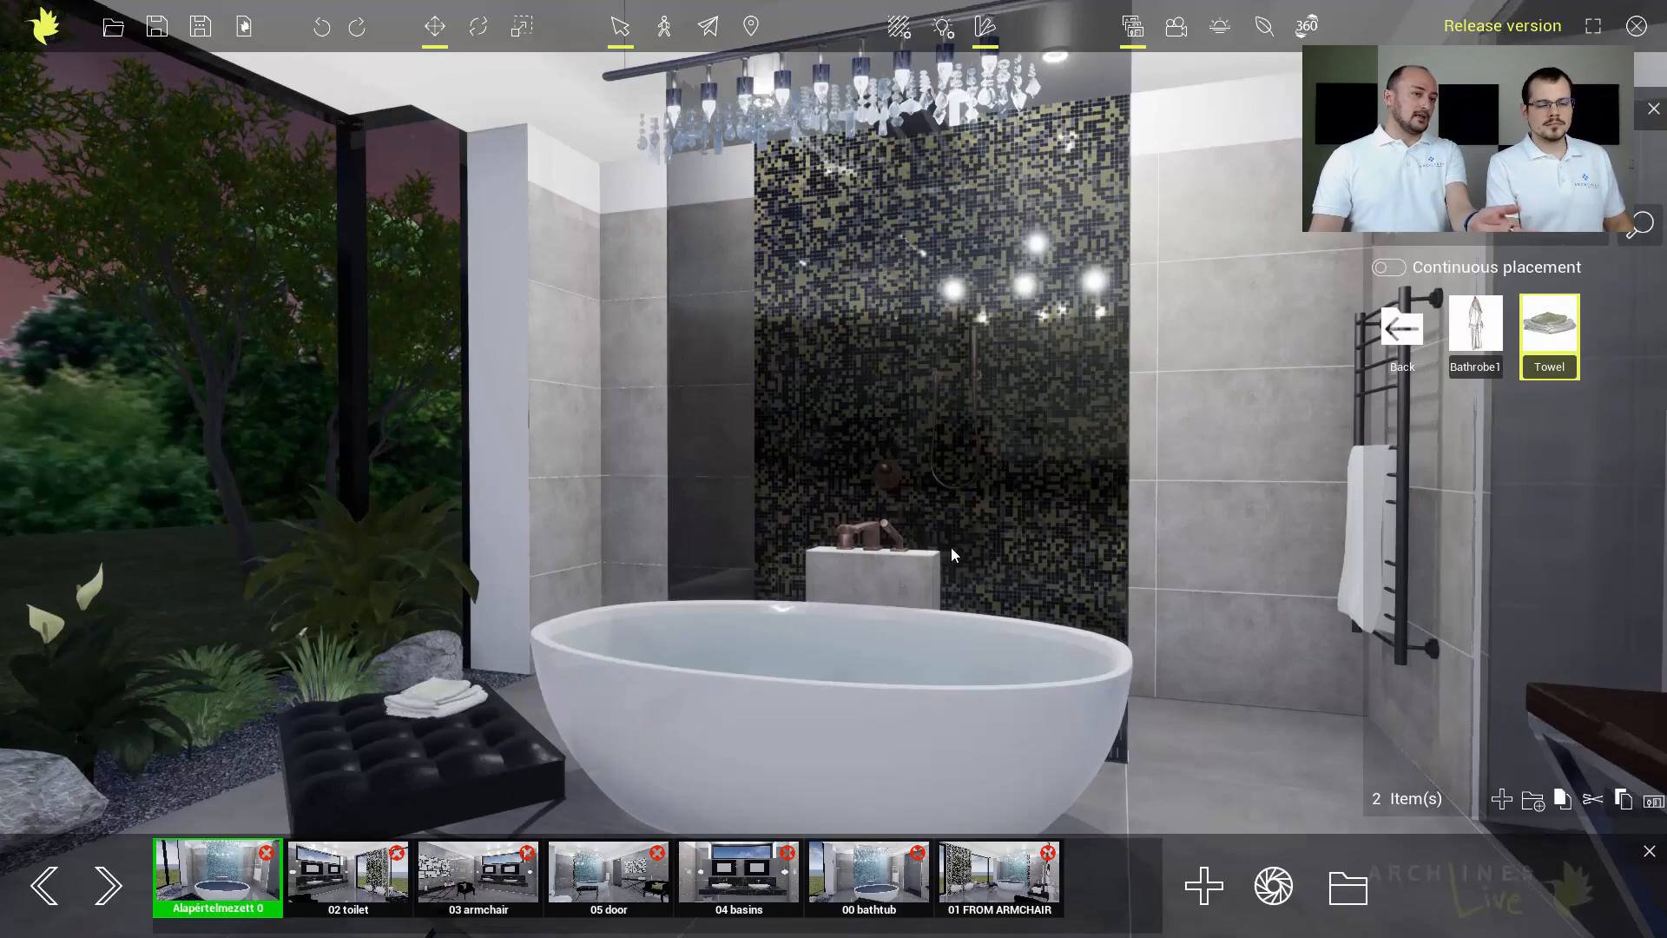
pyautogui.moveTo(953, 549); pyautogui.dragTo(986, 549, button='right')
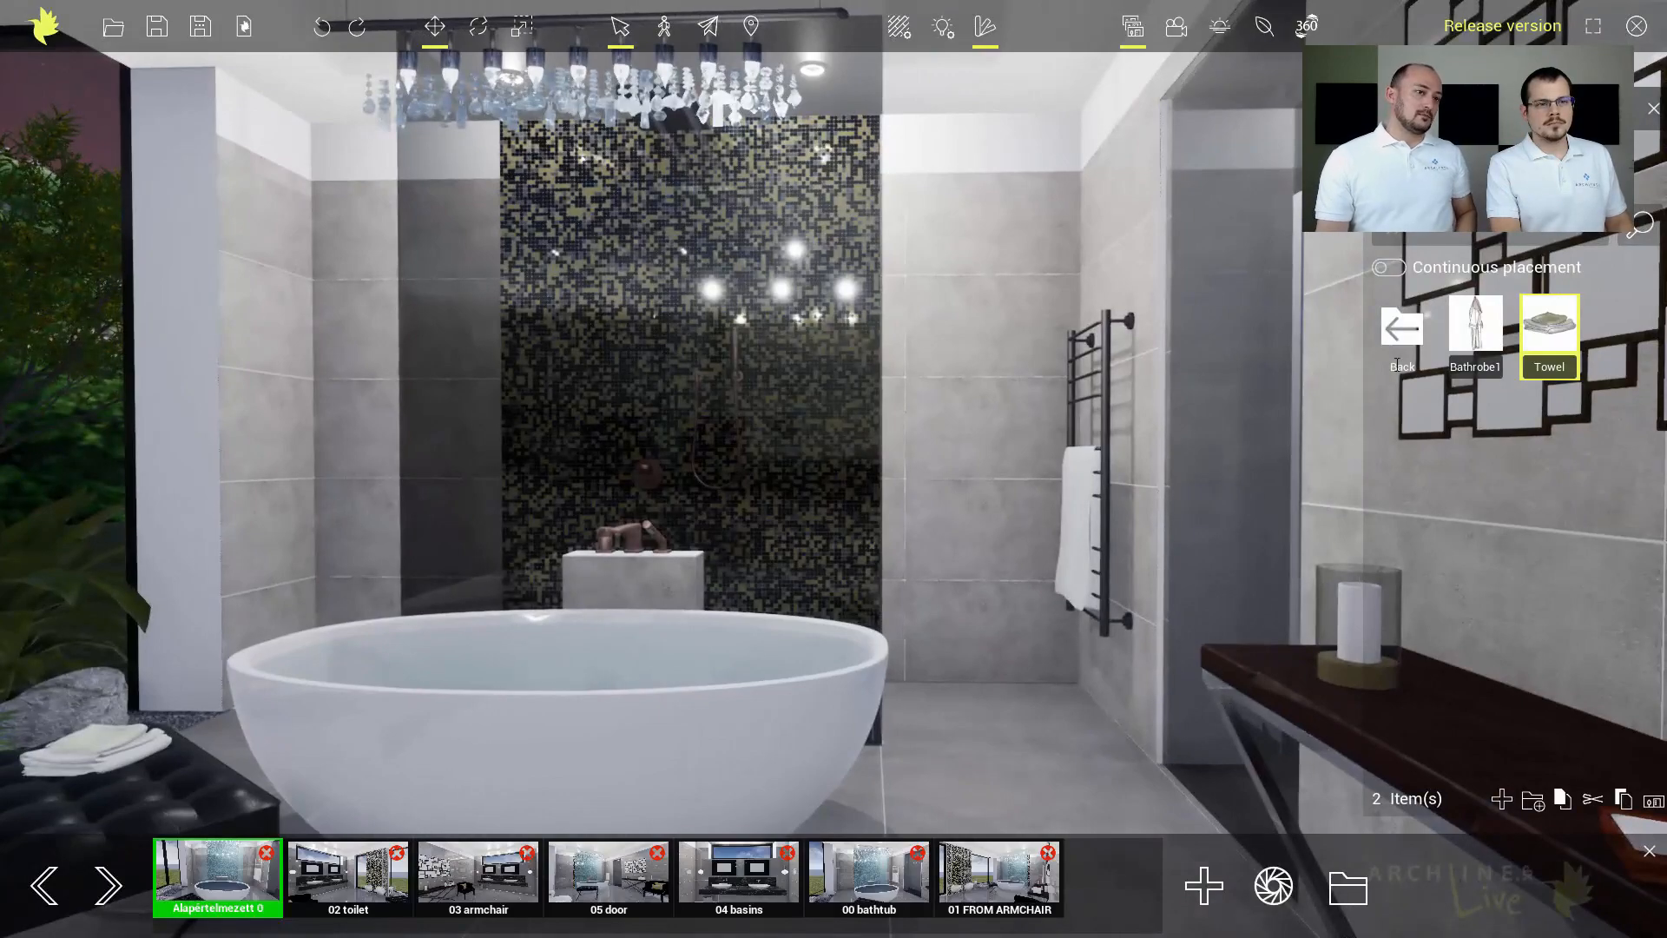
pyautogui.moveTo(1483, 325)
pyautogui.moveTo(1178, 456); pyautogui.dragTo(979, 511)
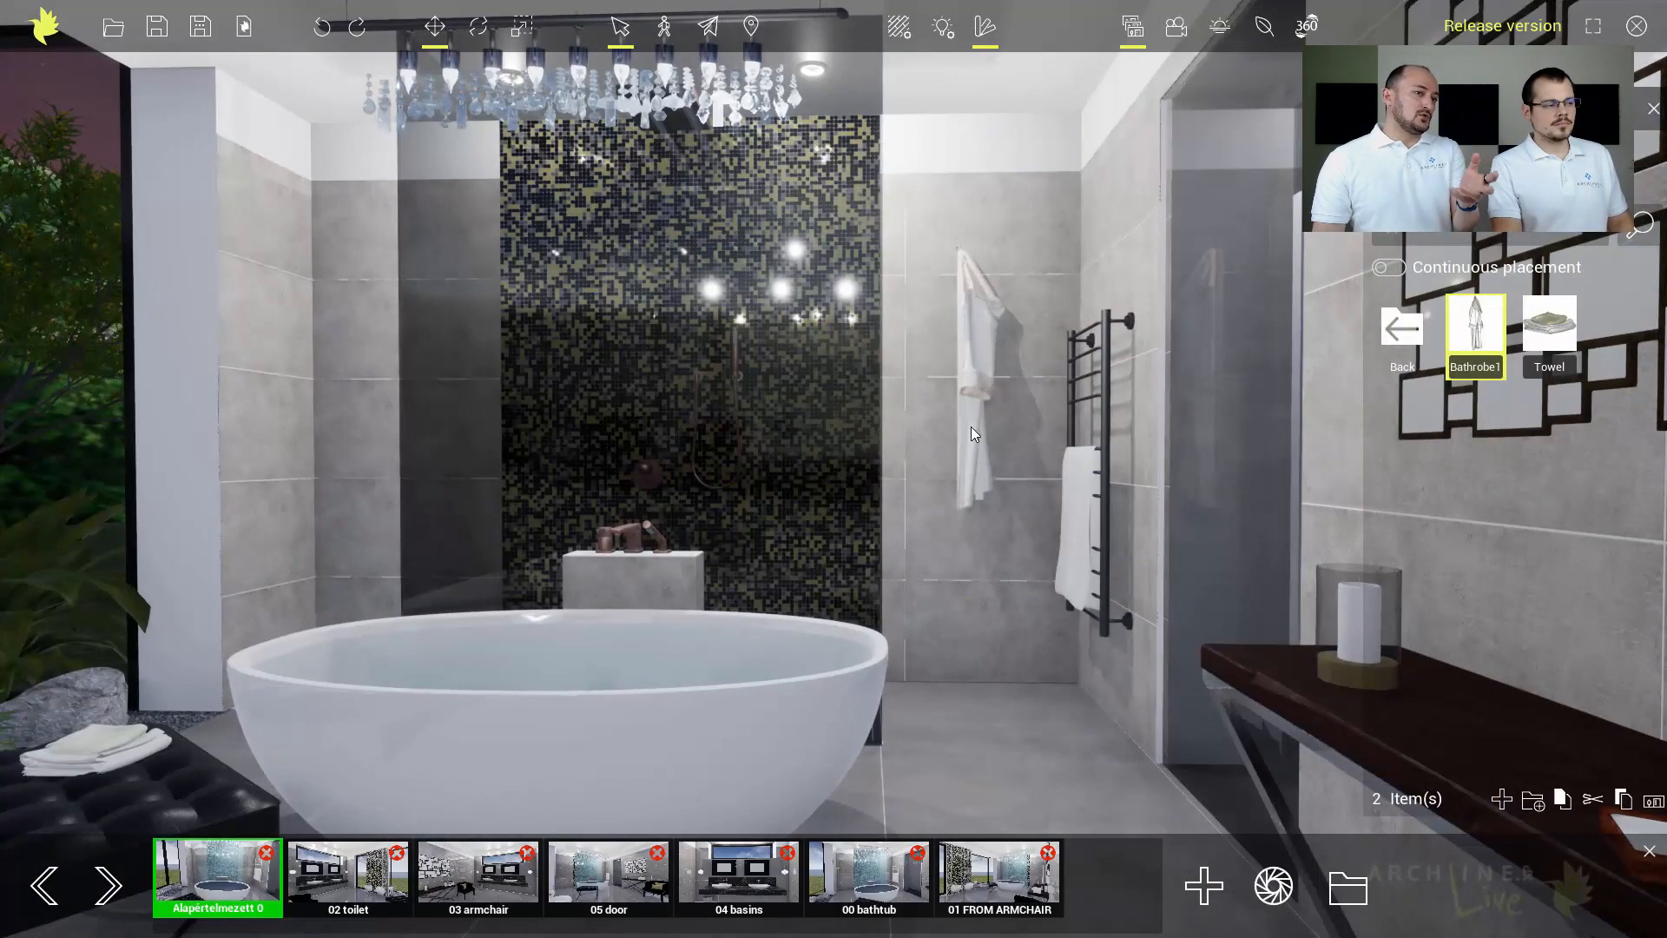
# Rotate the bathrobe to face the room, then deselect it.
pyautogui.click(476, 29)
pyautogui.click(973, 317)
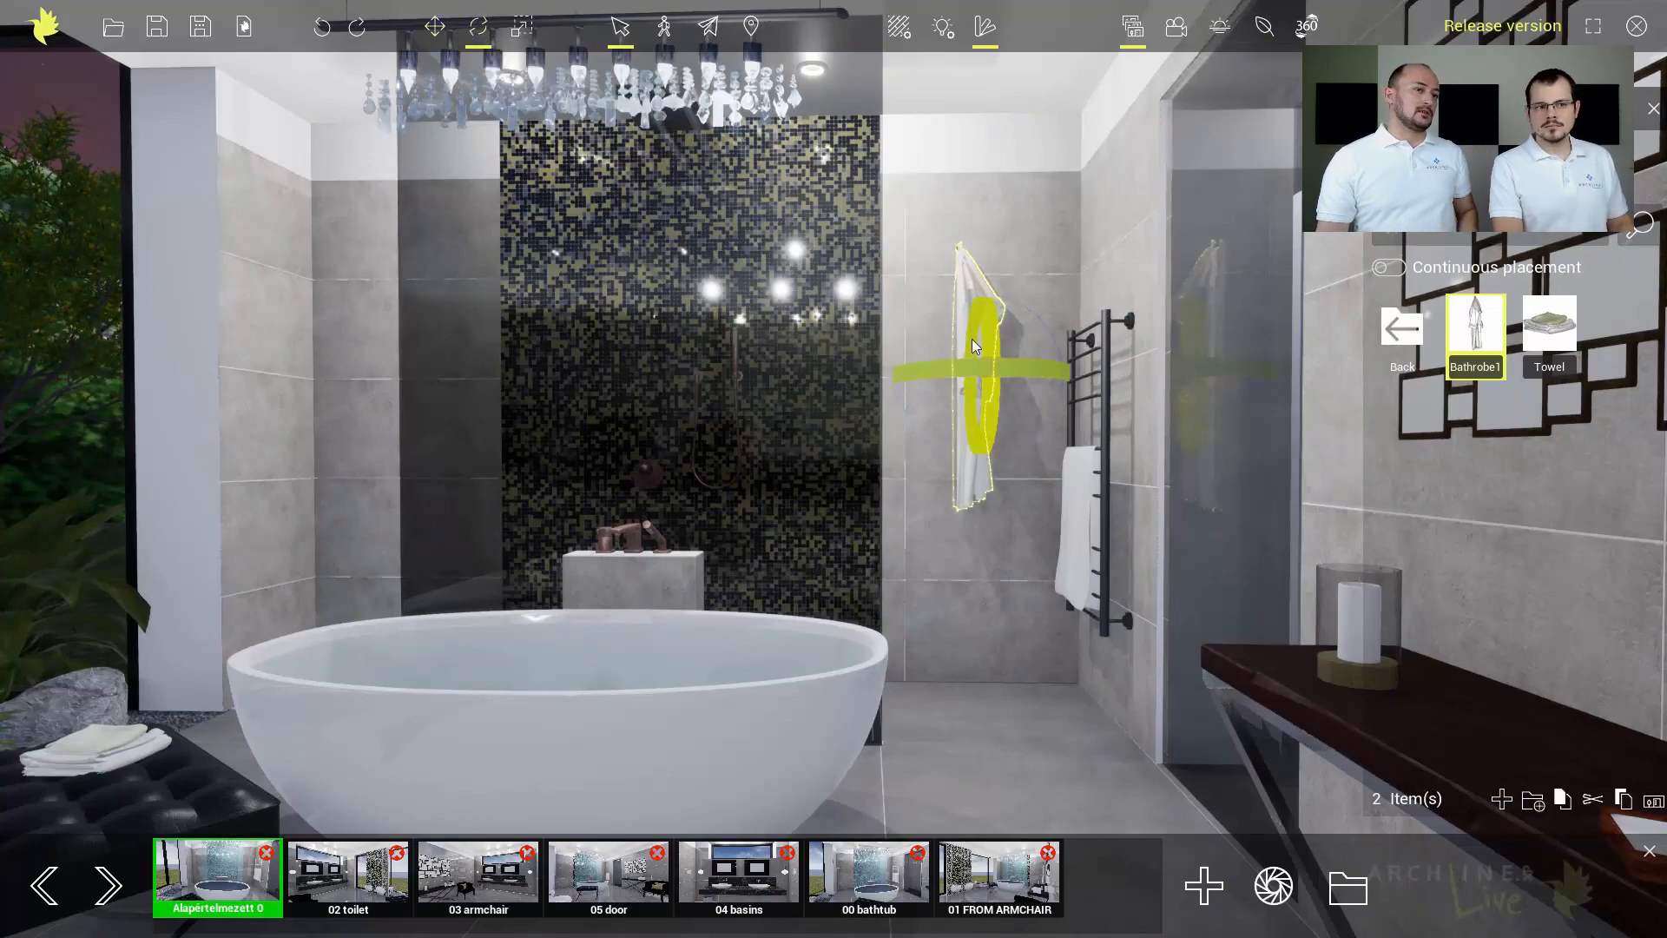
pyautogui.moveTo(1038, 376); pyautogui.dragTo(949, 382)
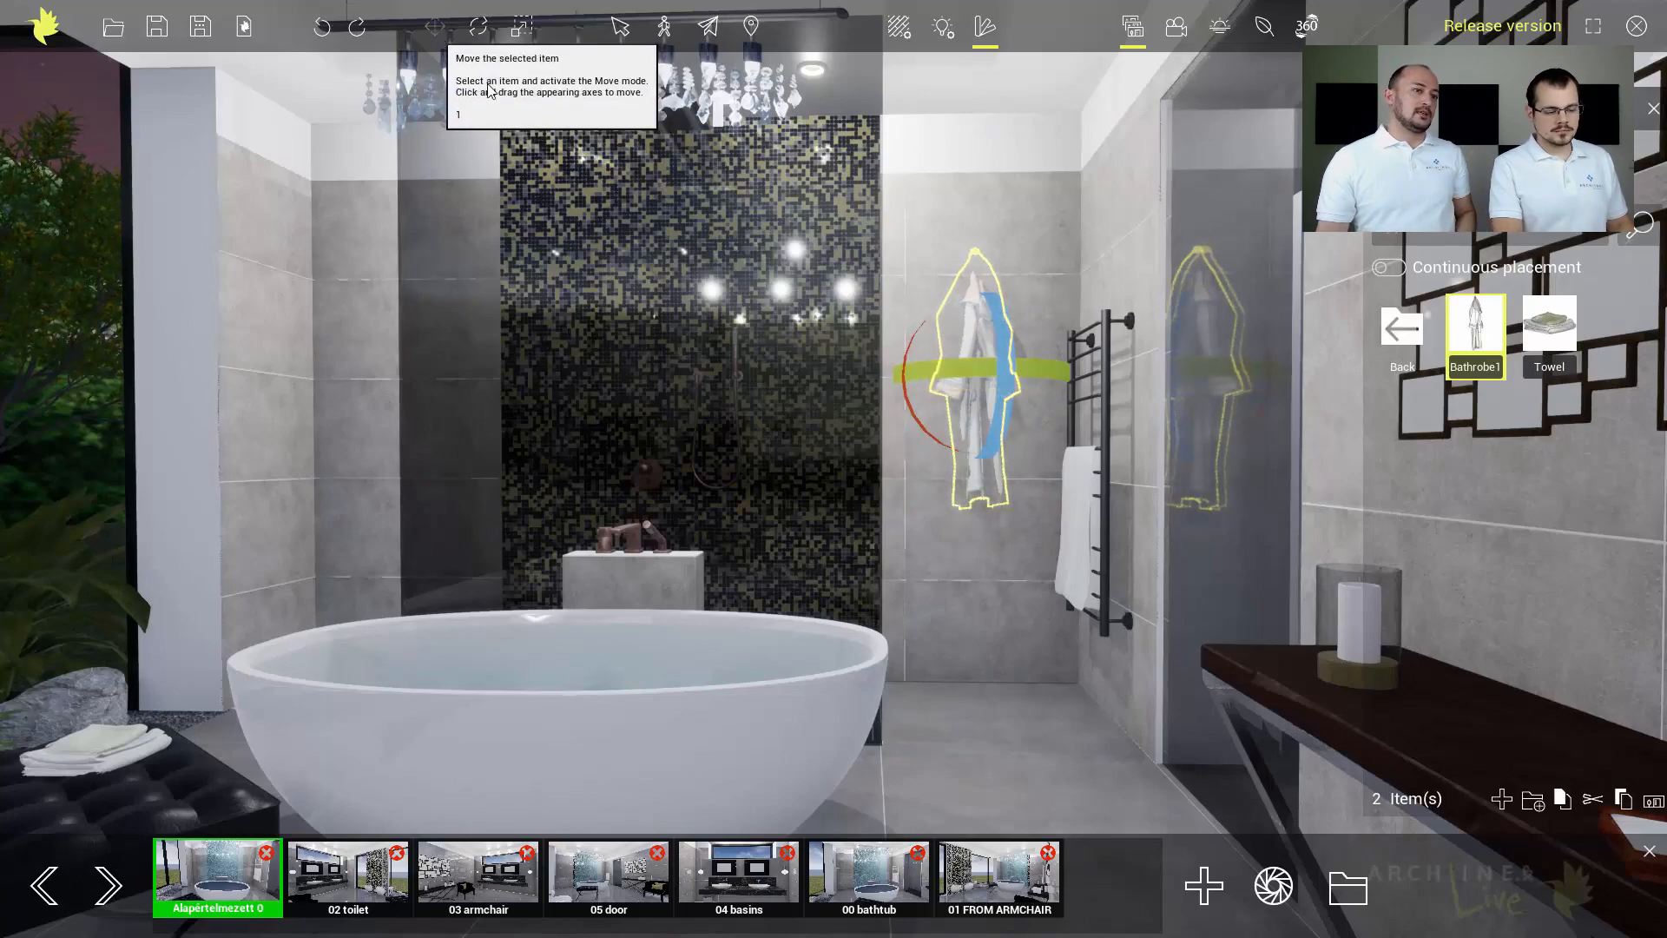
pyautogui.click(435, 28)
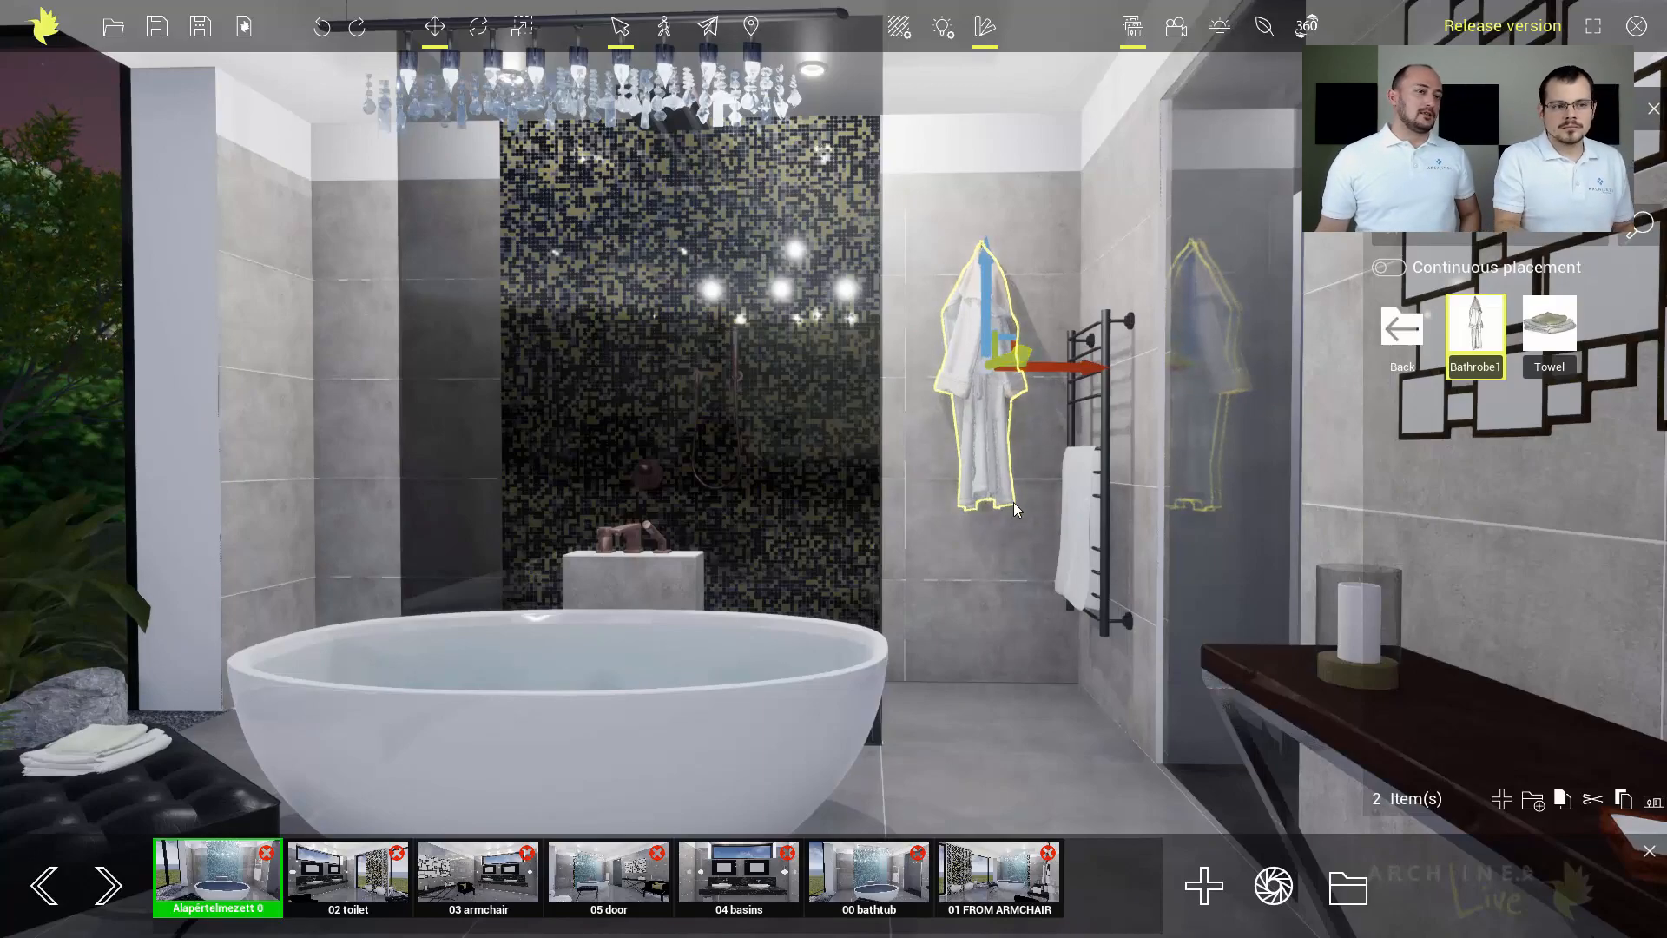
pyautogui.press('Escape')
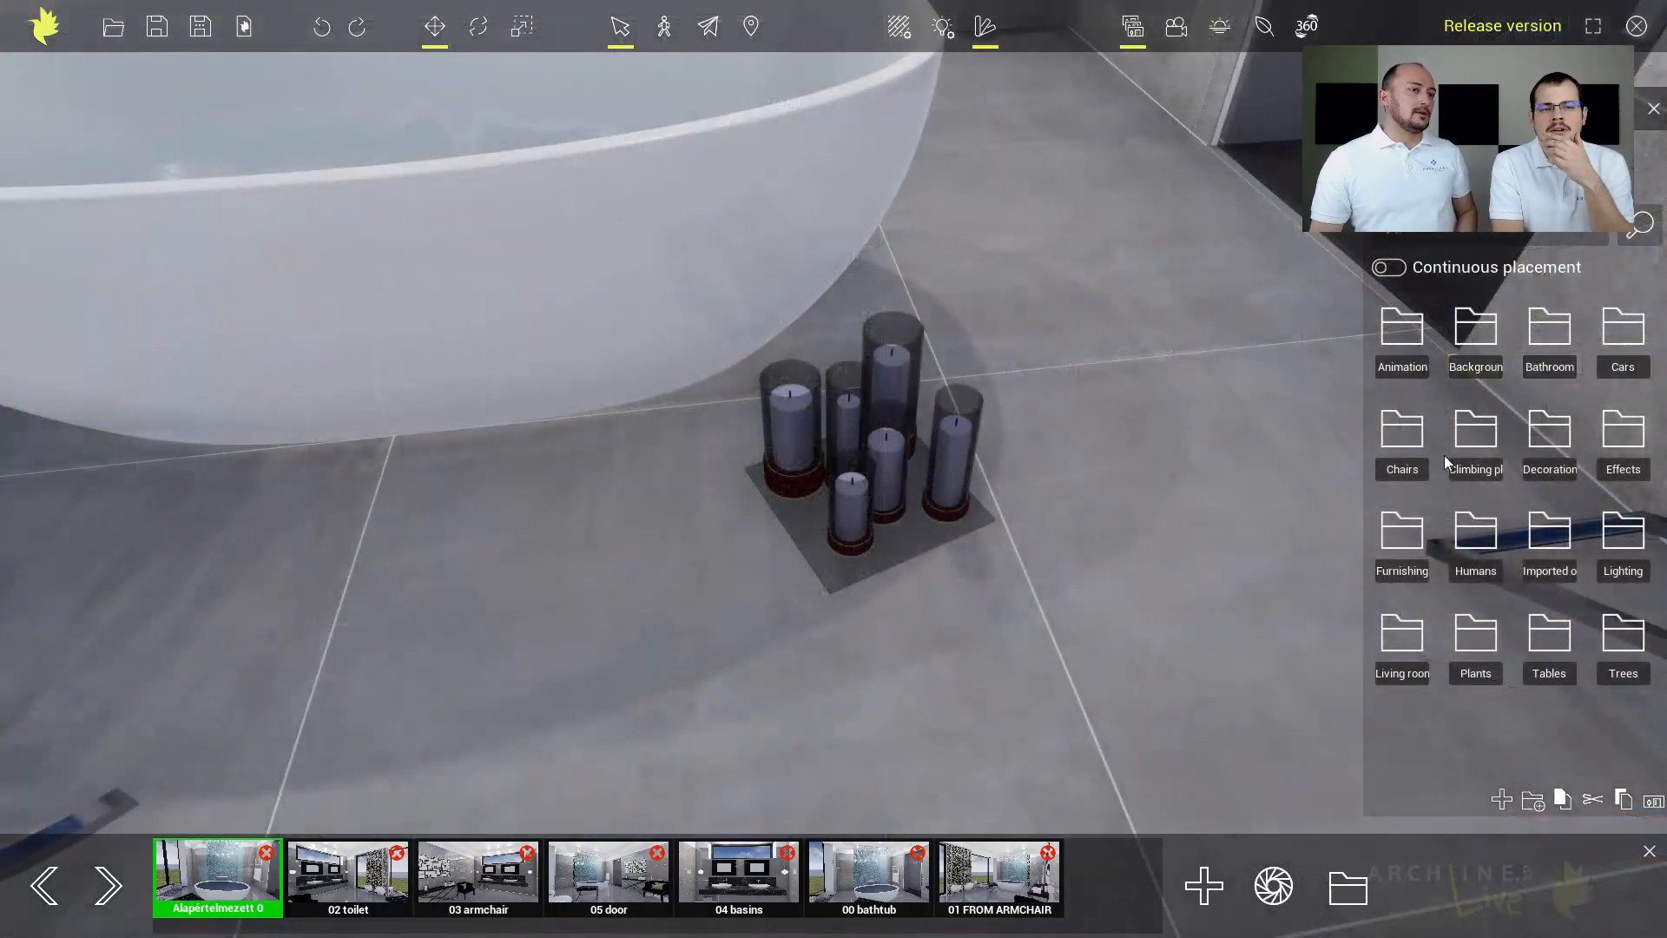
# Add Candle fire flames to the leftmost candle and the front small candle beside the bathtub.
pyautogui.click(1620, 432)
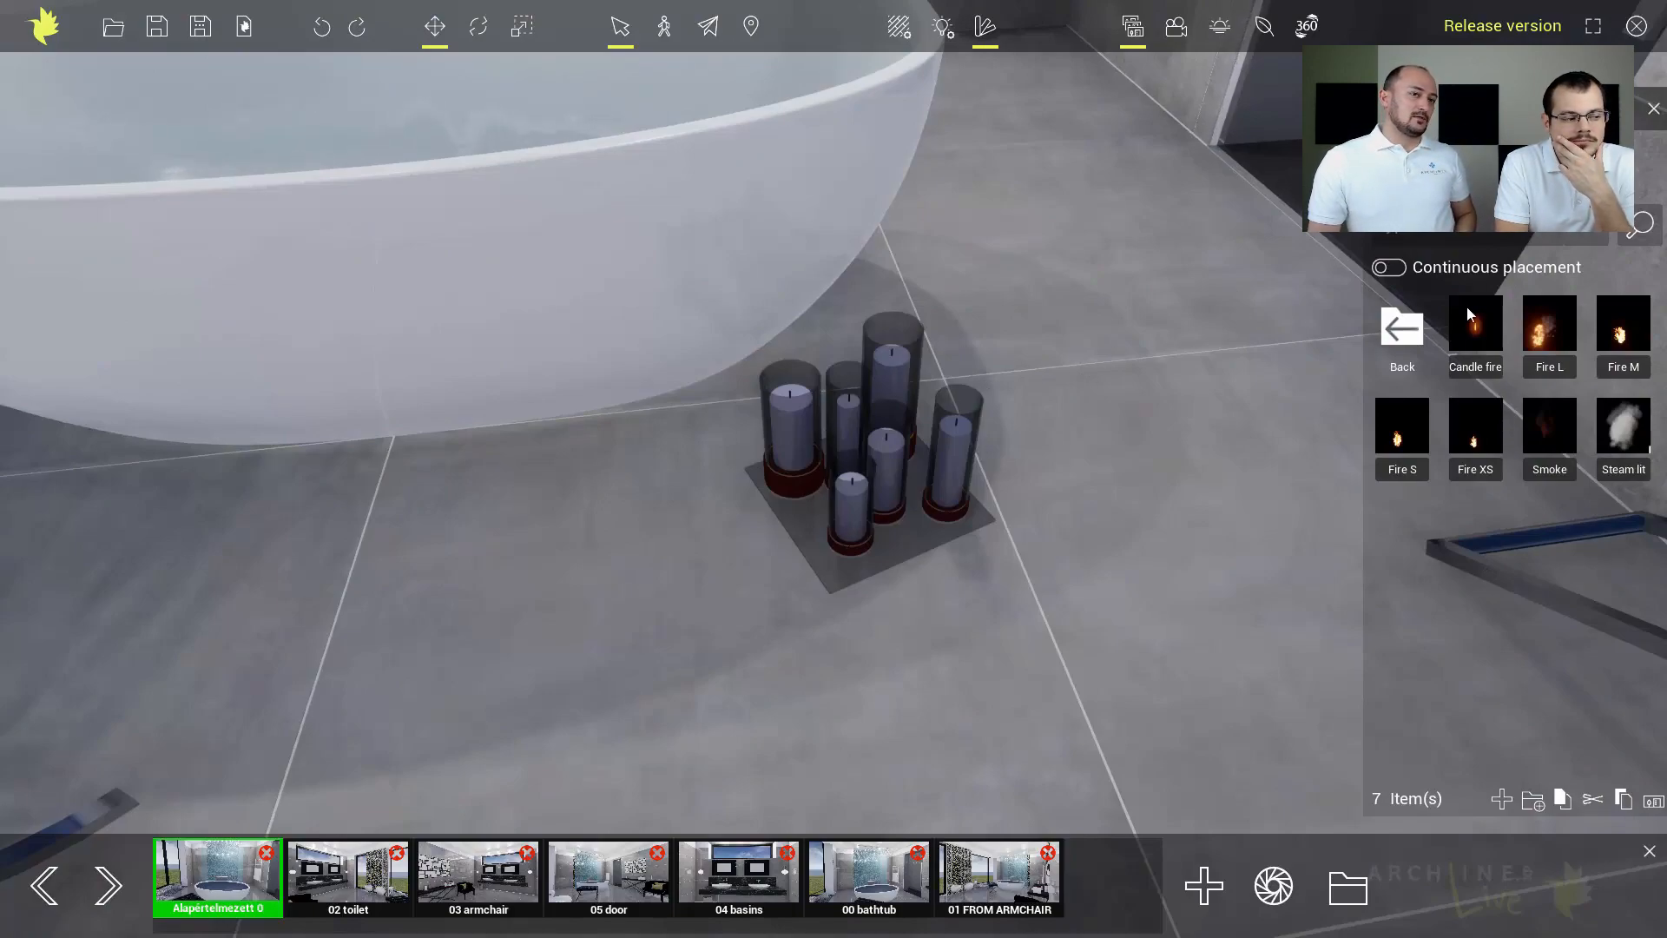
pyautogui.moveTo(1472, 331)
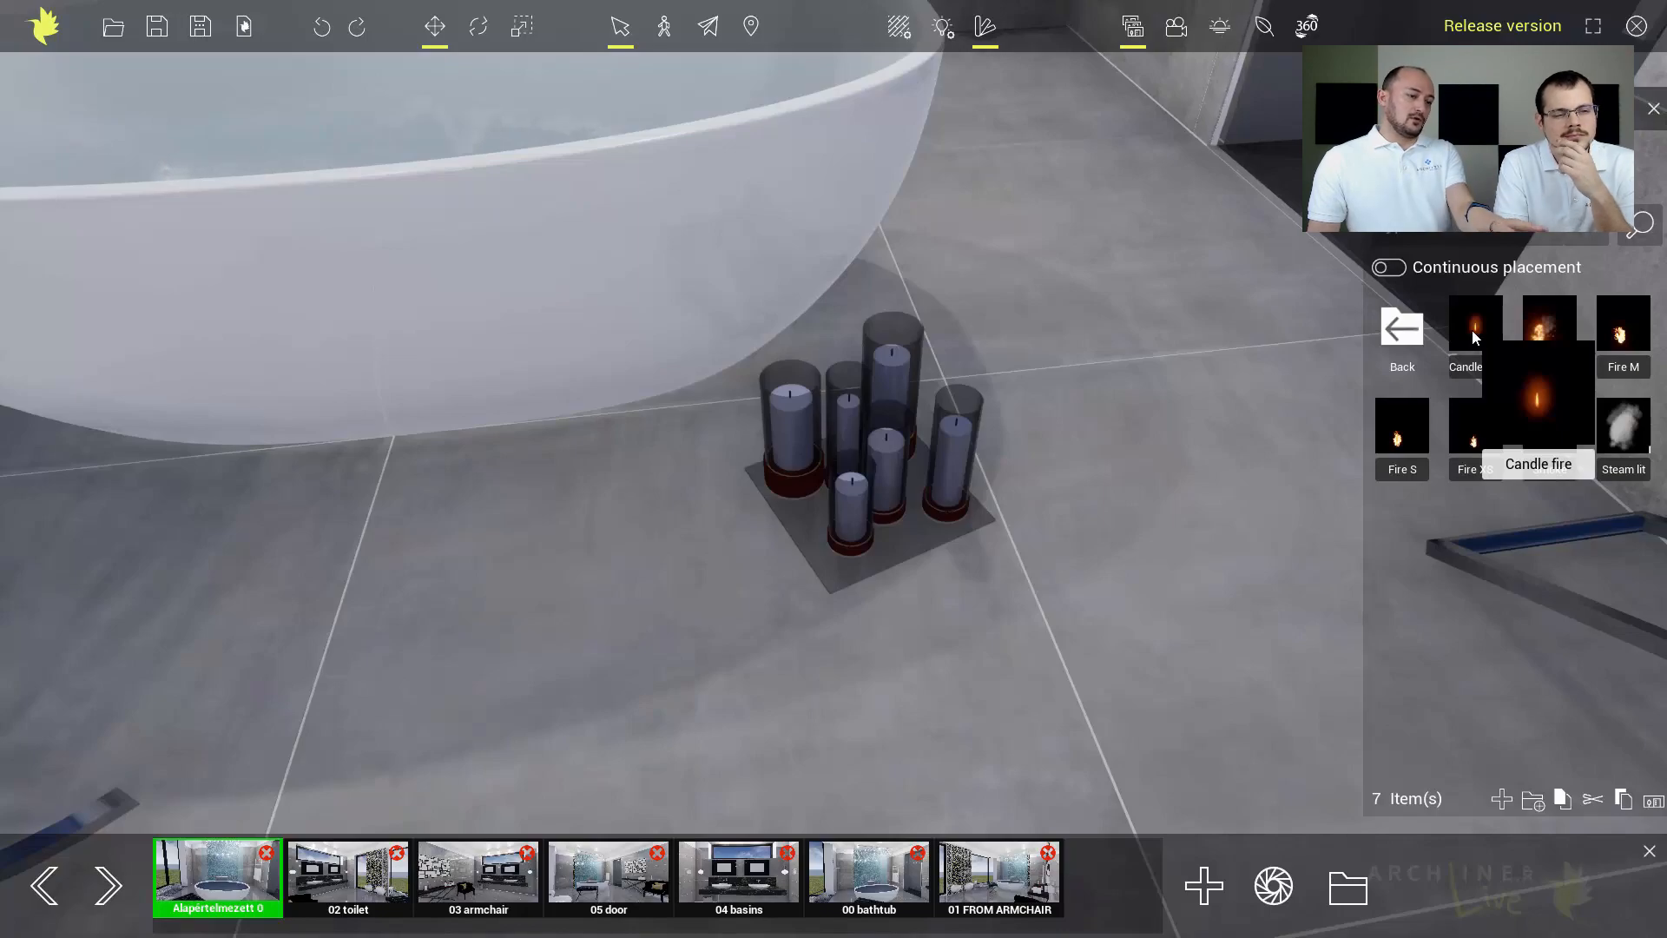
pyautogui.click(788, 389)
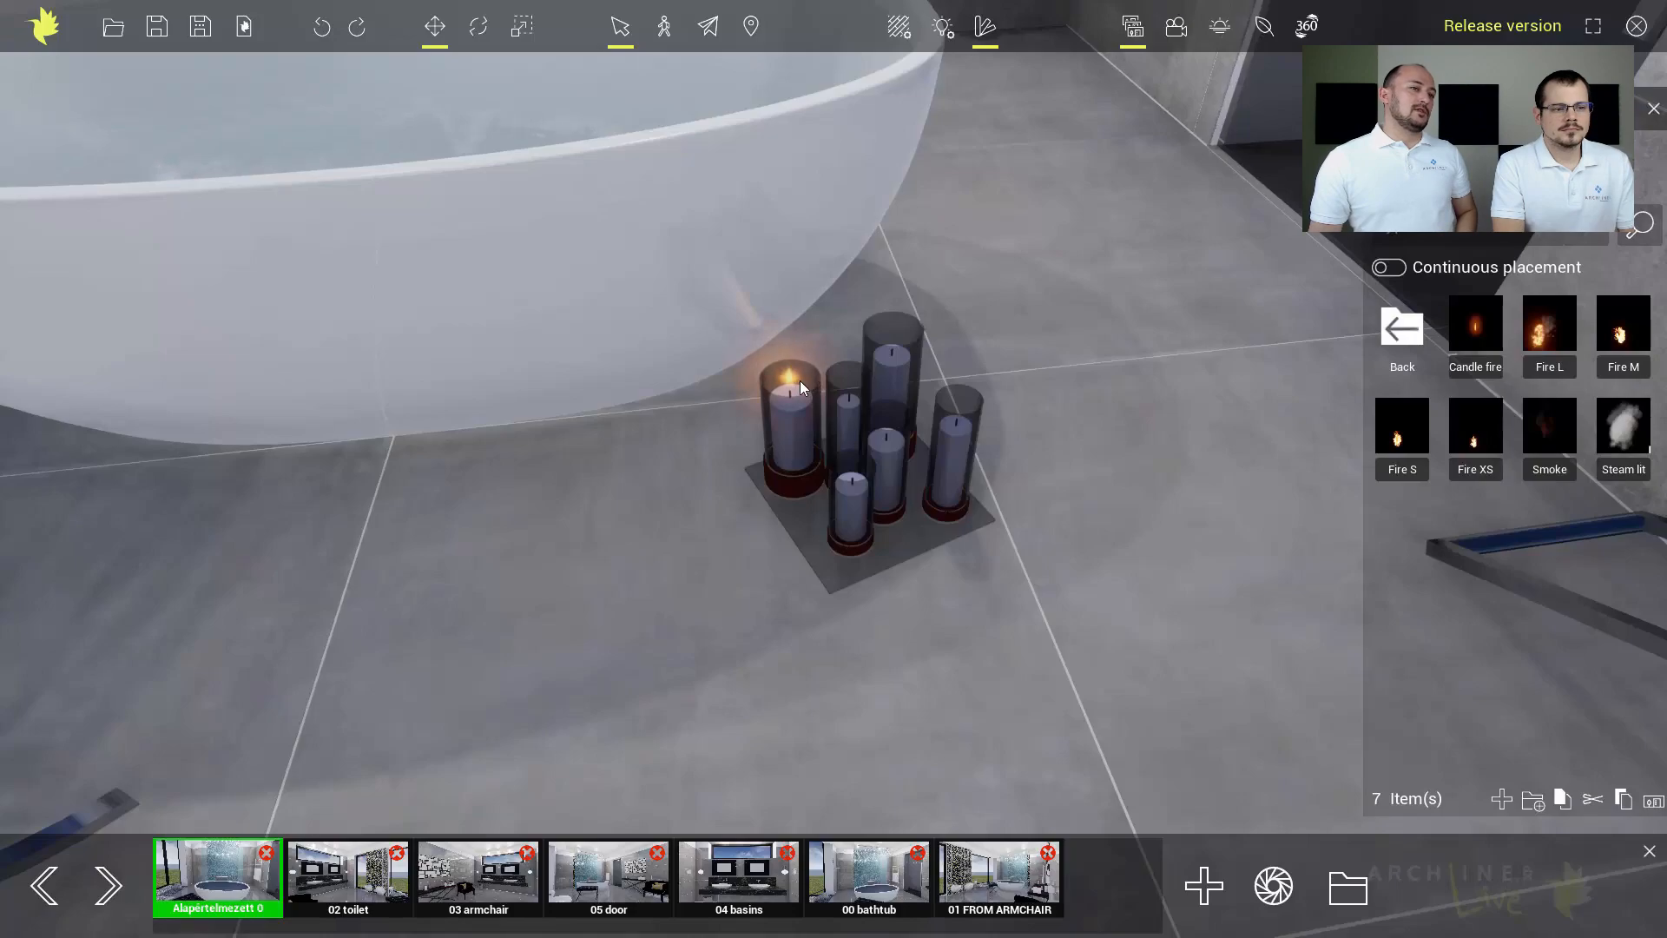
pyautogui.click(851, 479)
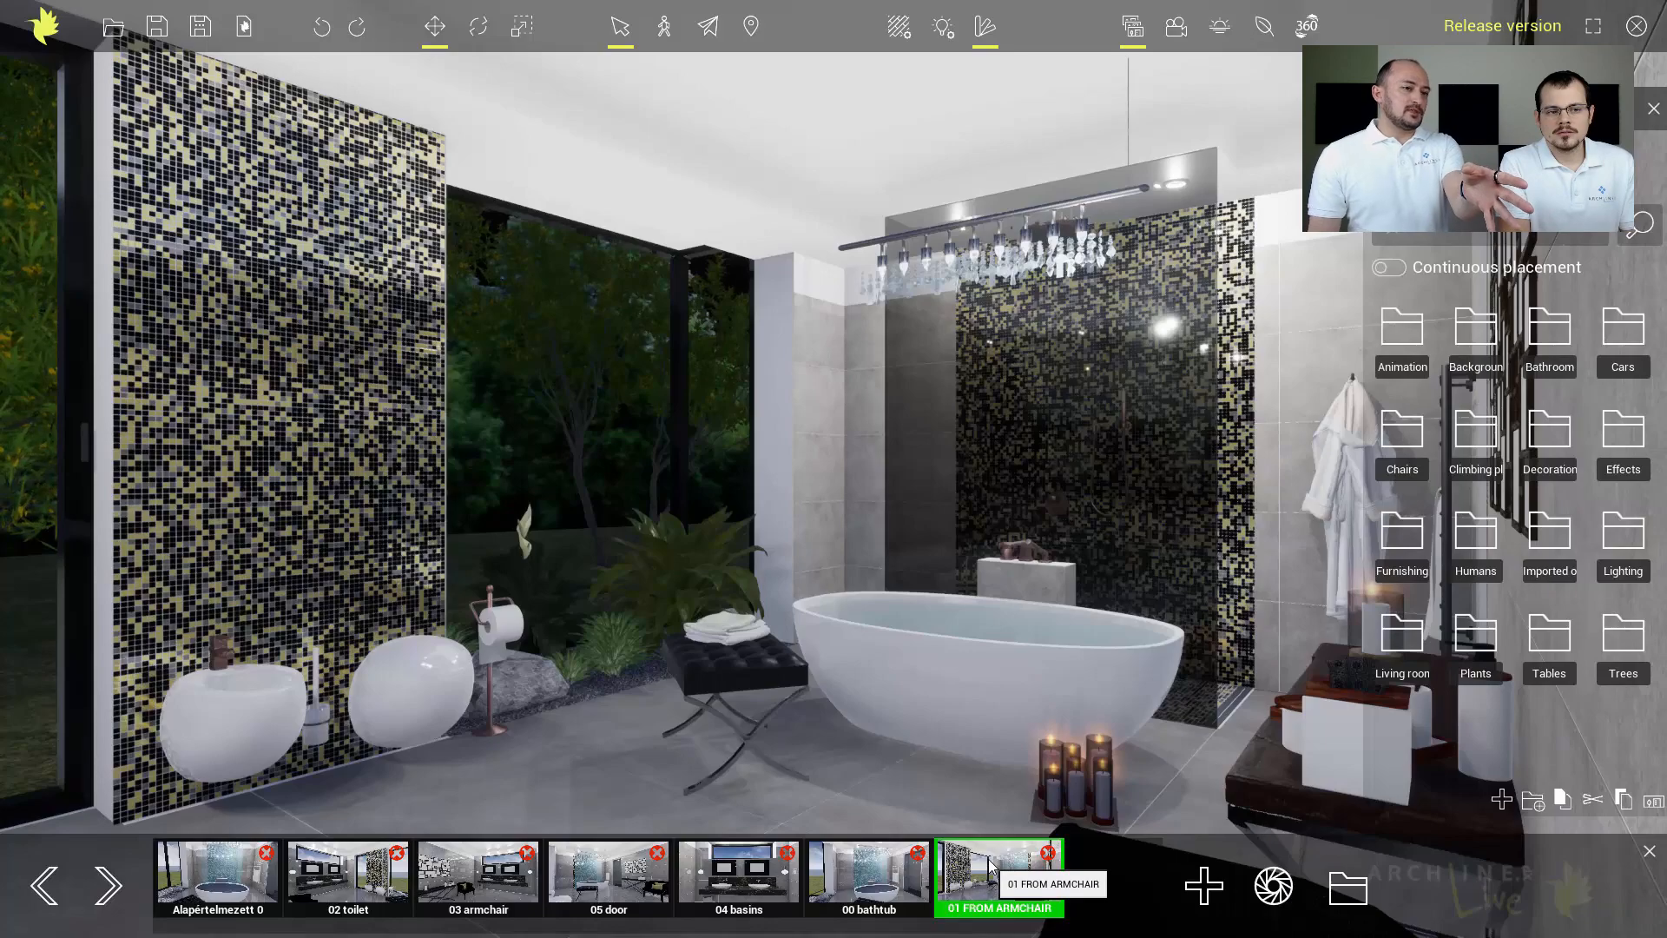
# Render all saved views as snapshot images, jump to the 05 door view, and open the output folder.
pyautogui.click(1273, 895)
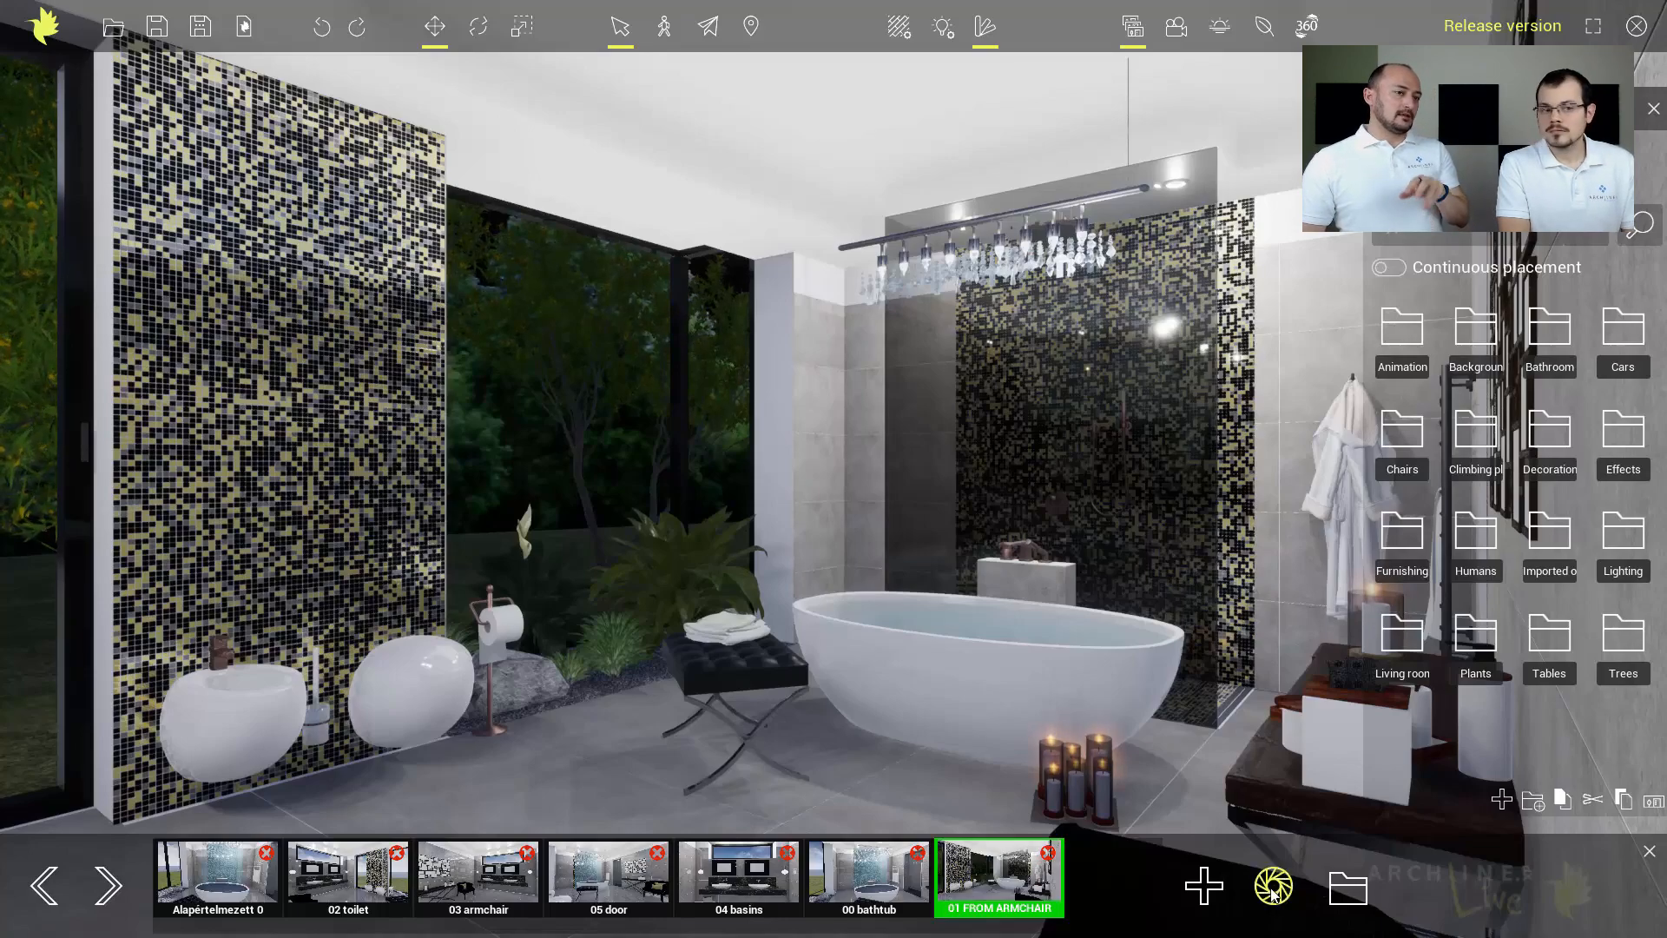
pyautogui.click(608, 872)
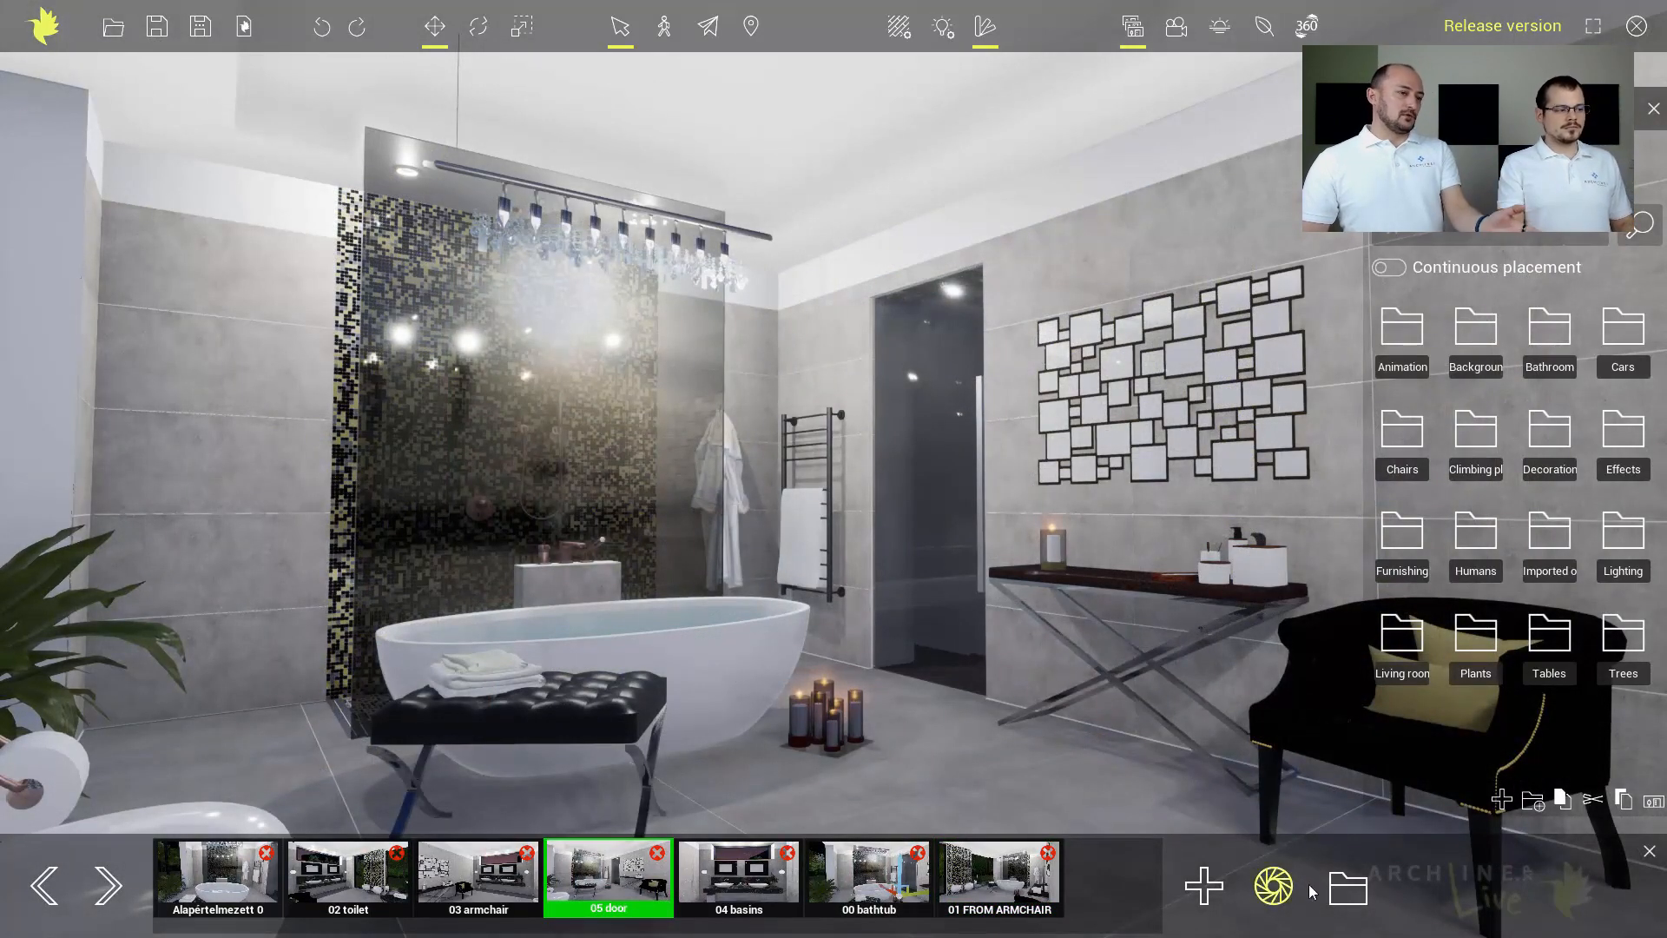
pyautogui.click(1354, 889)
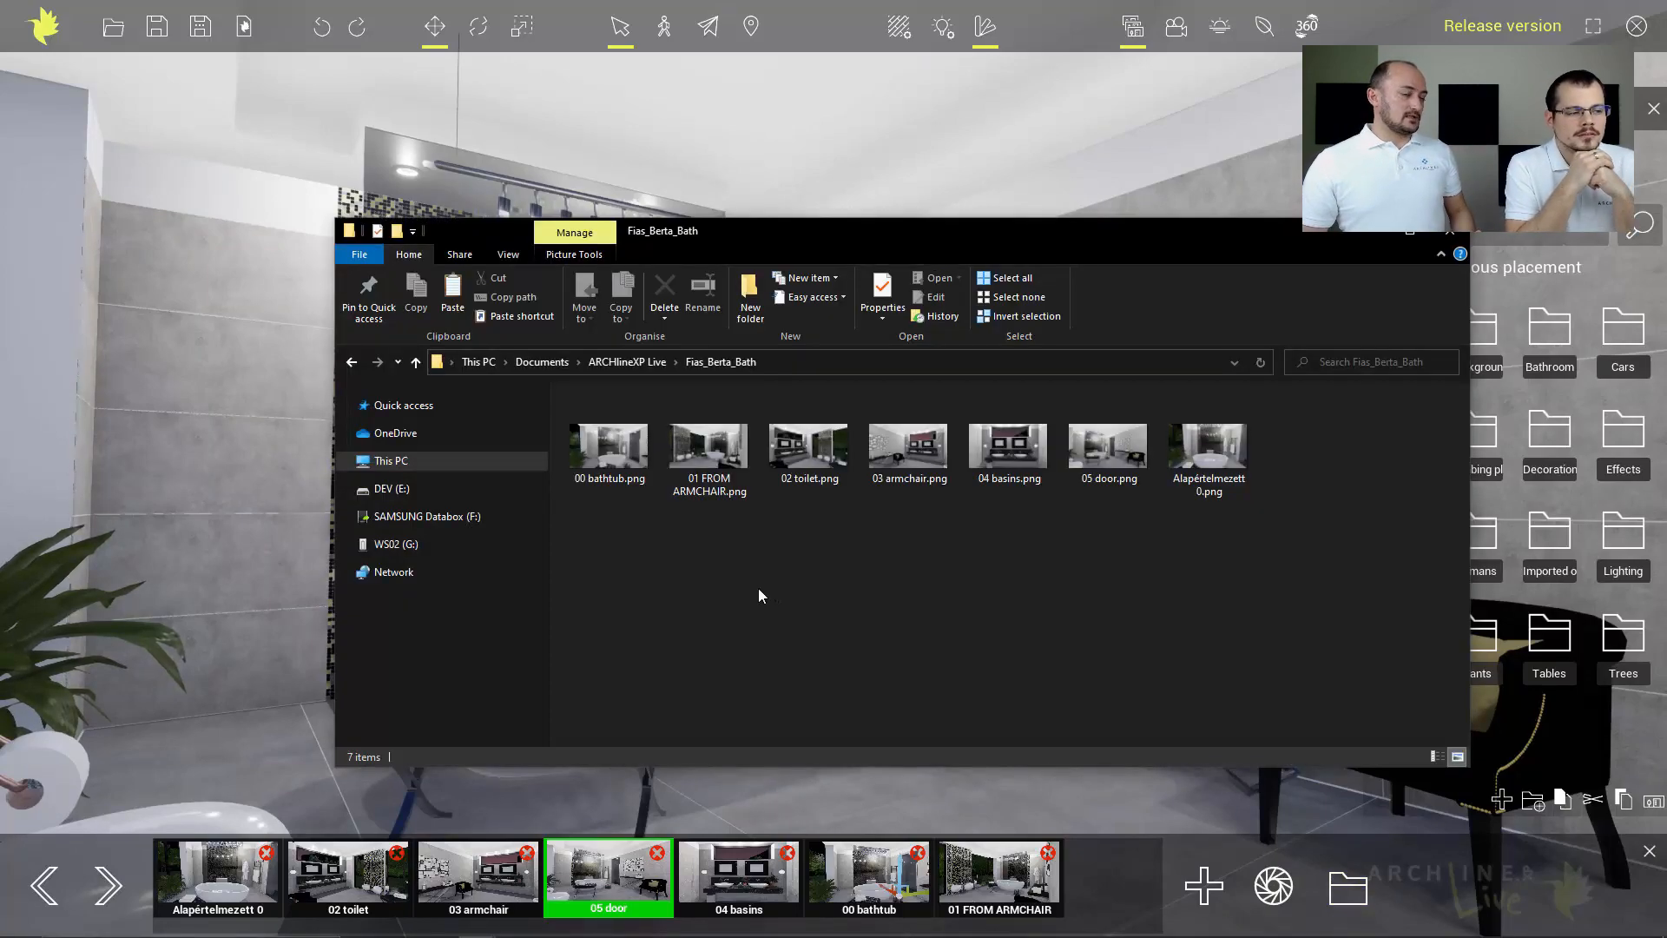
# Open the 00 bathtub render in Photos and step to the next saved render.
pyautogui.doubleClick(619, 466)
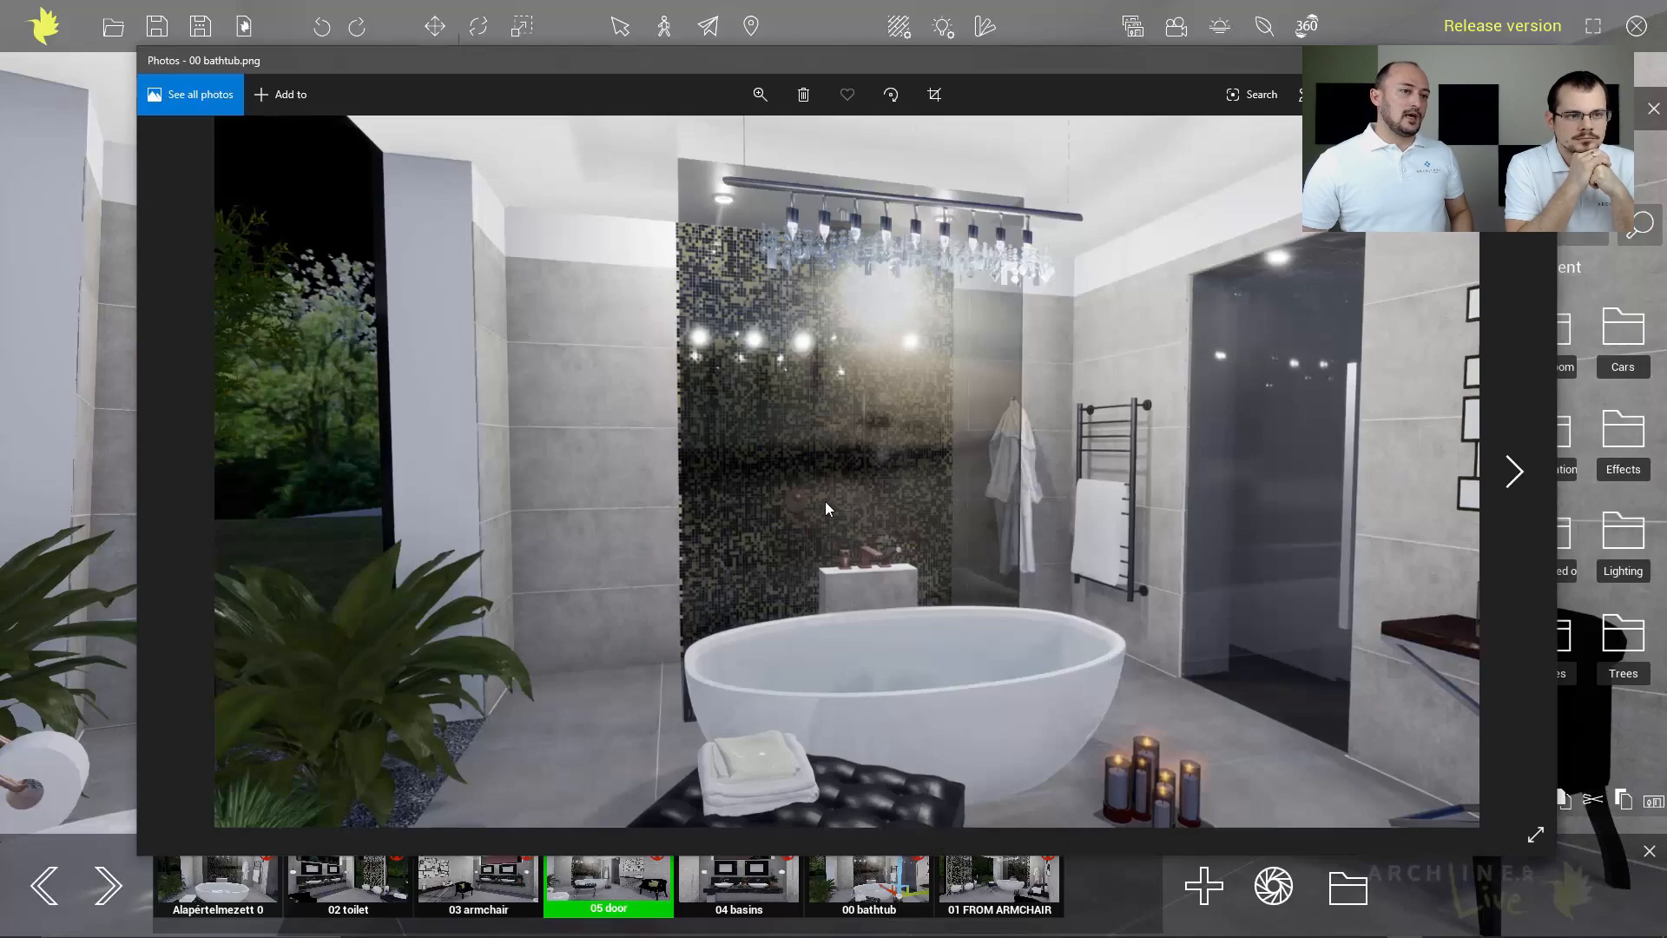
pyautogui.click(1514, 473)
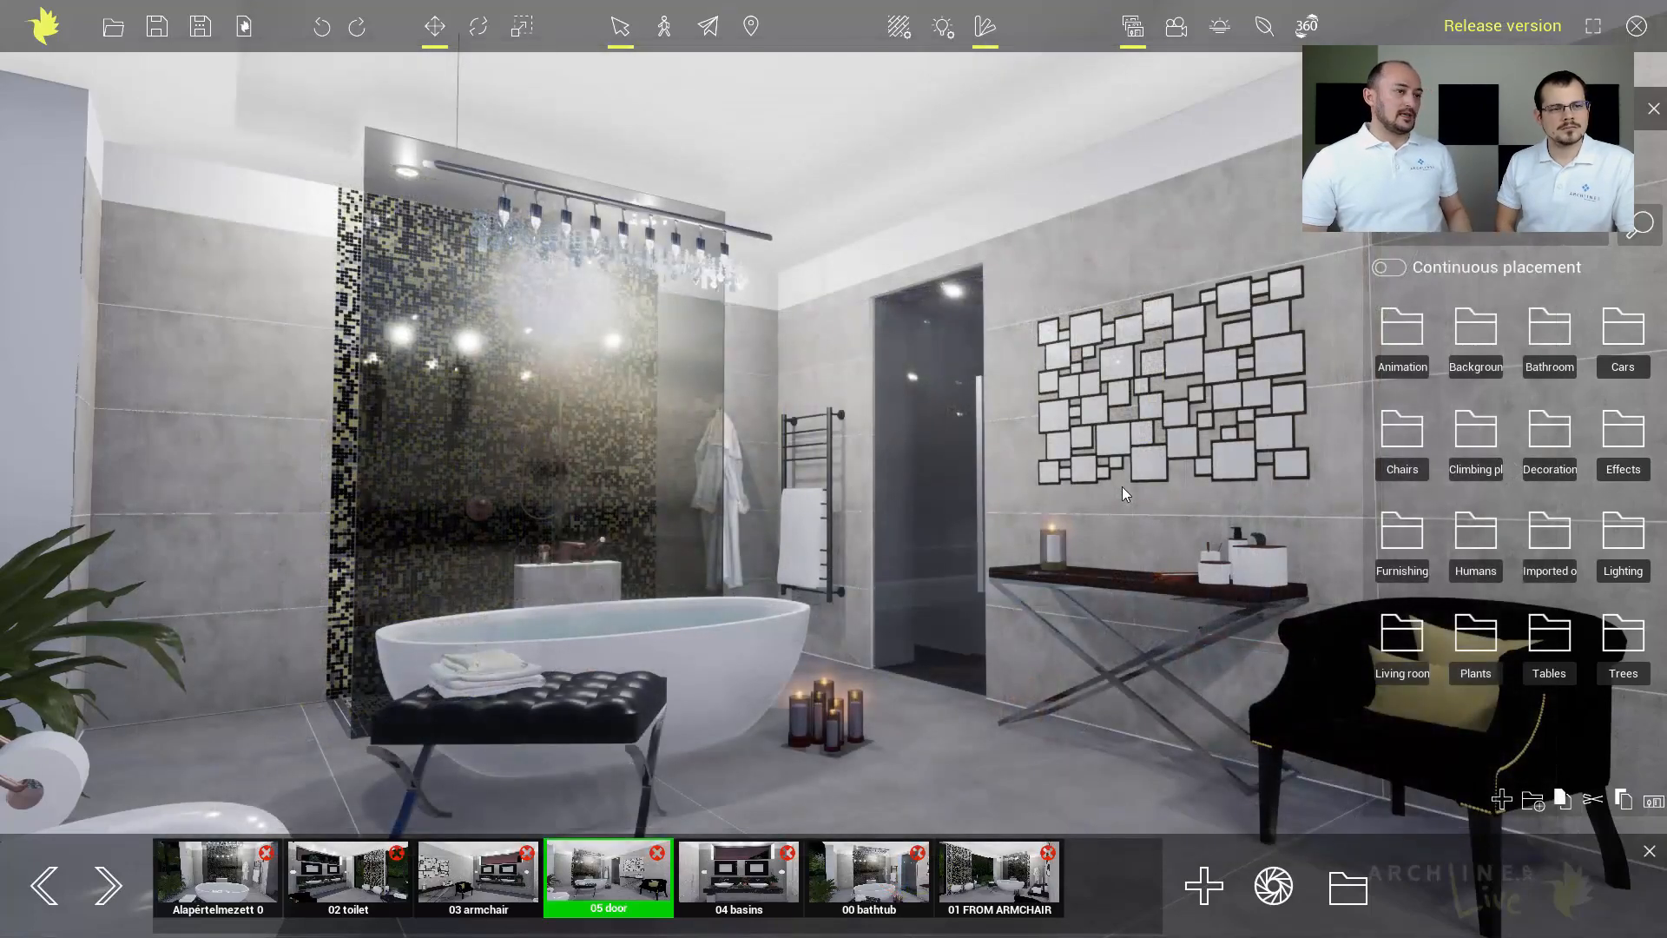
# Load the Bath to basin animation from the animation timeline and play it back.
pyautogui.click(1177, 30)
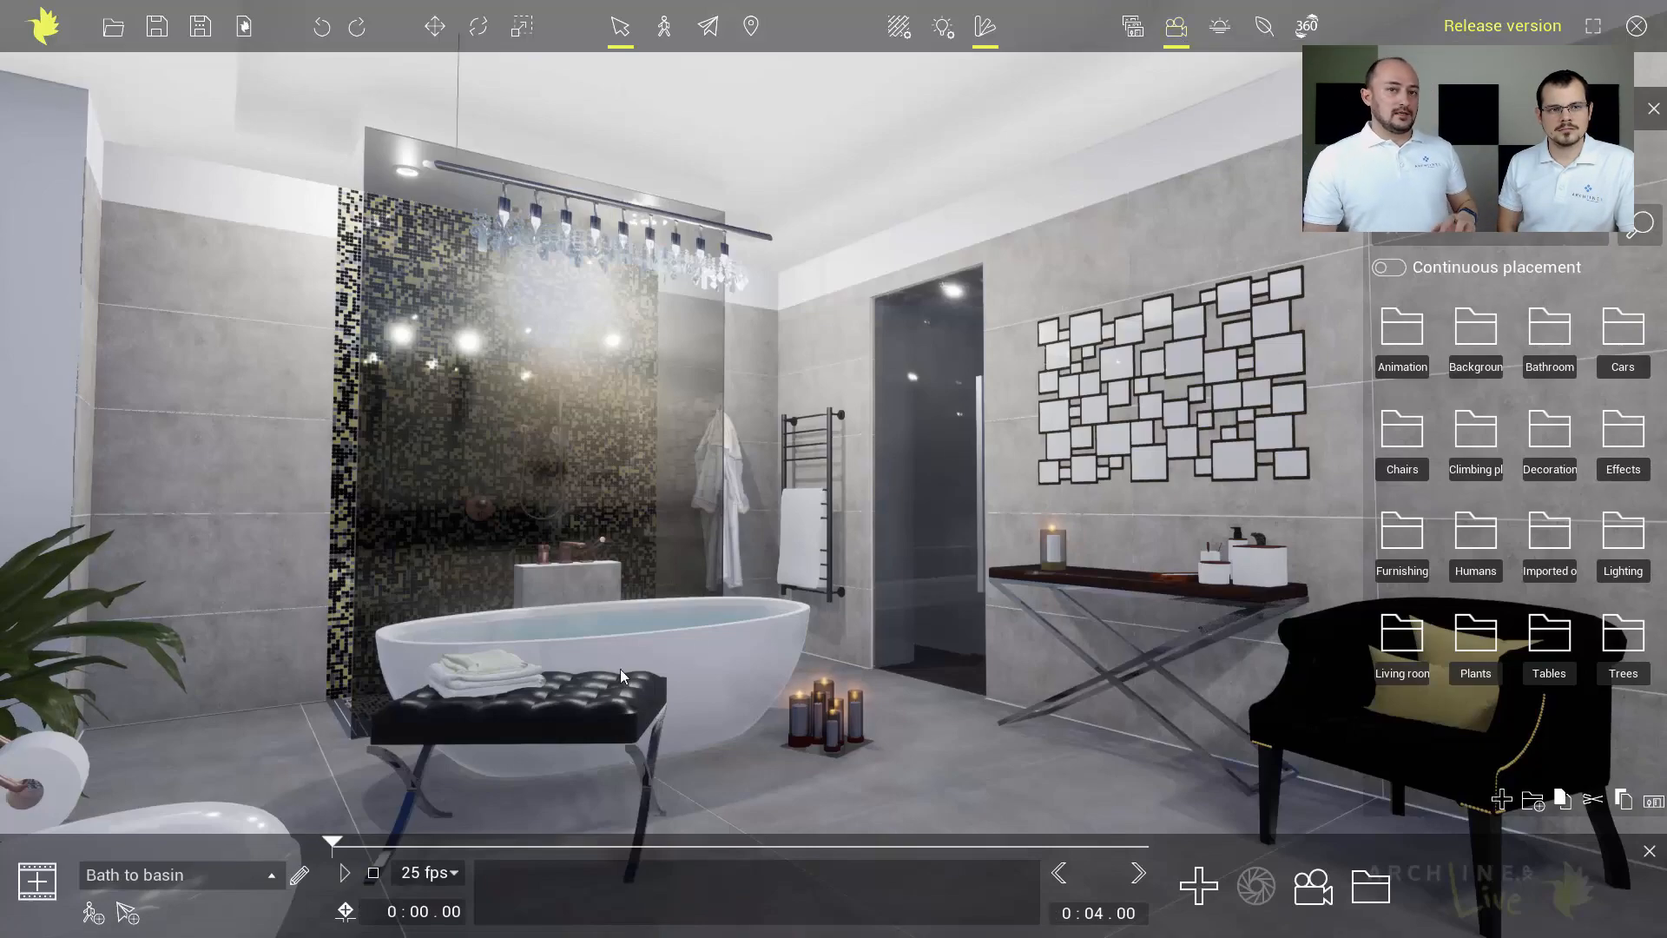
pyautogui.click(269, 877)
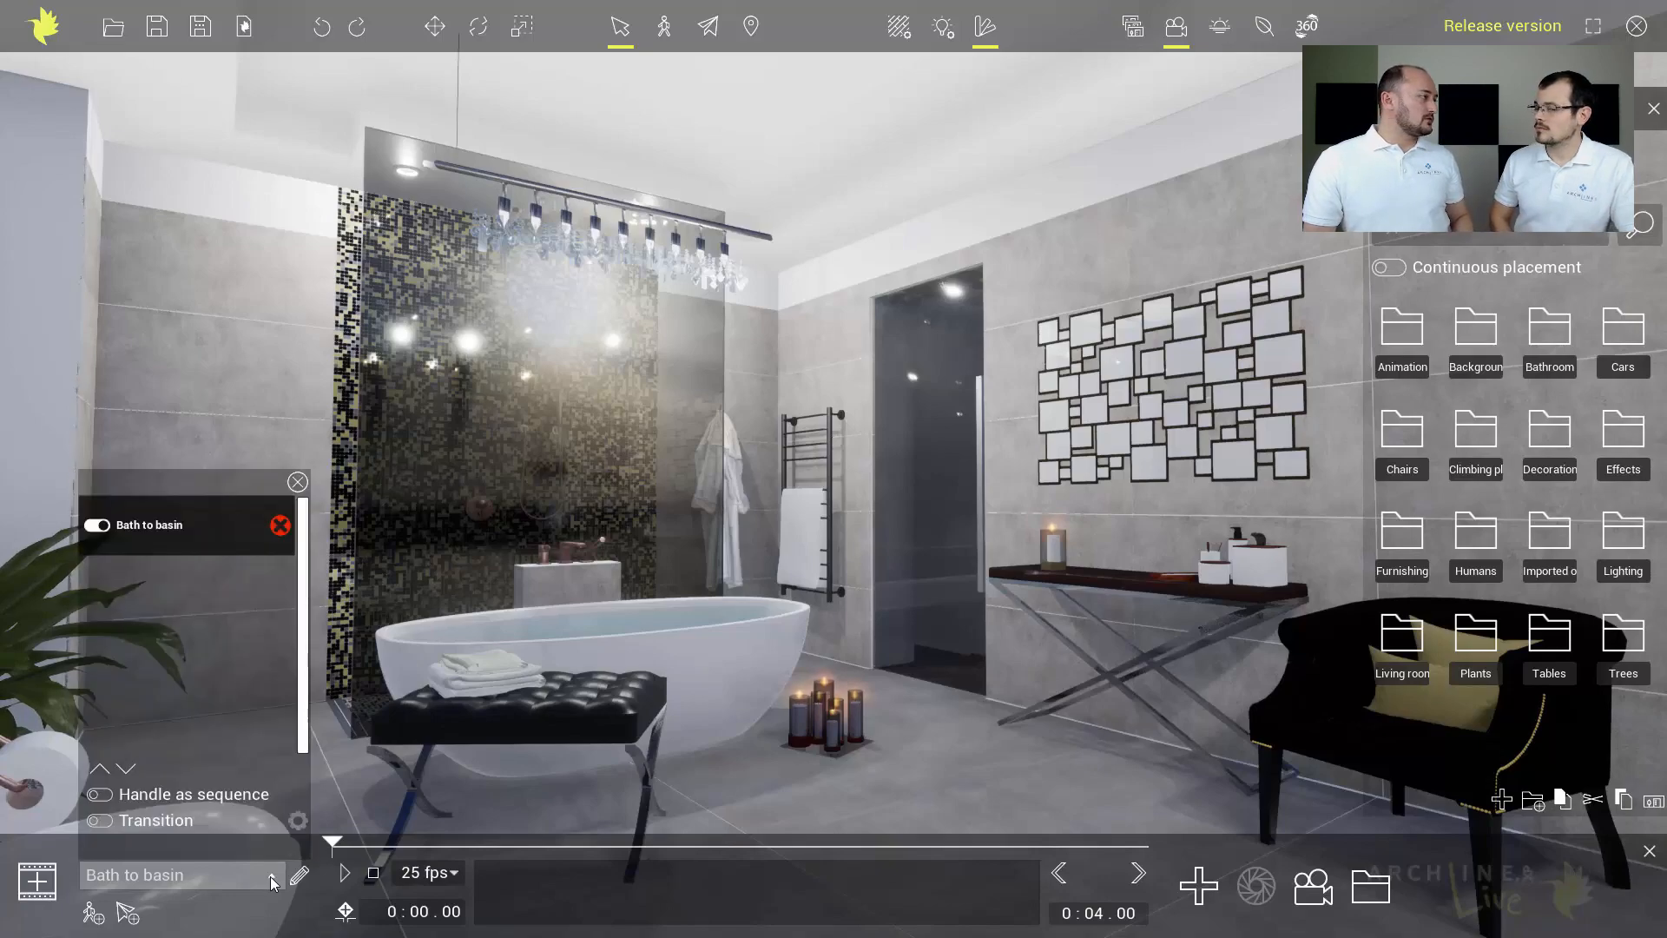
pyautogui.click(168, 533)
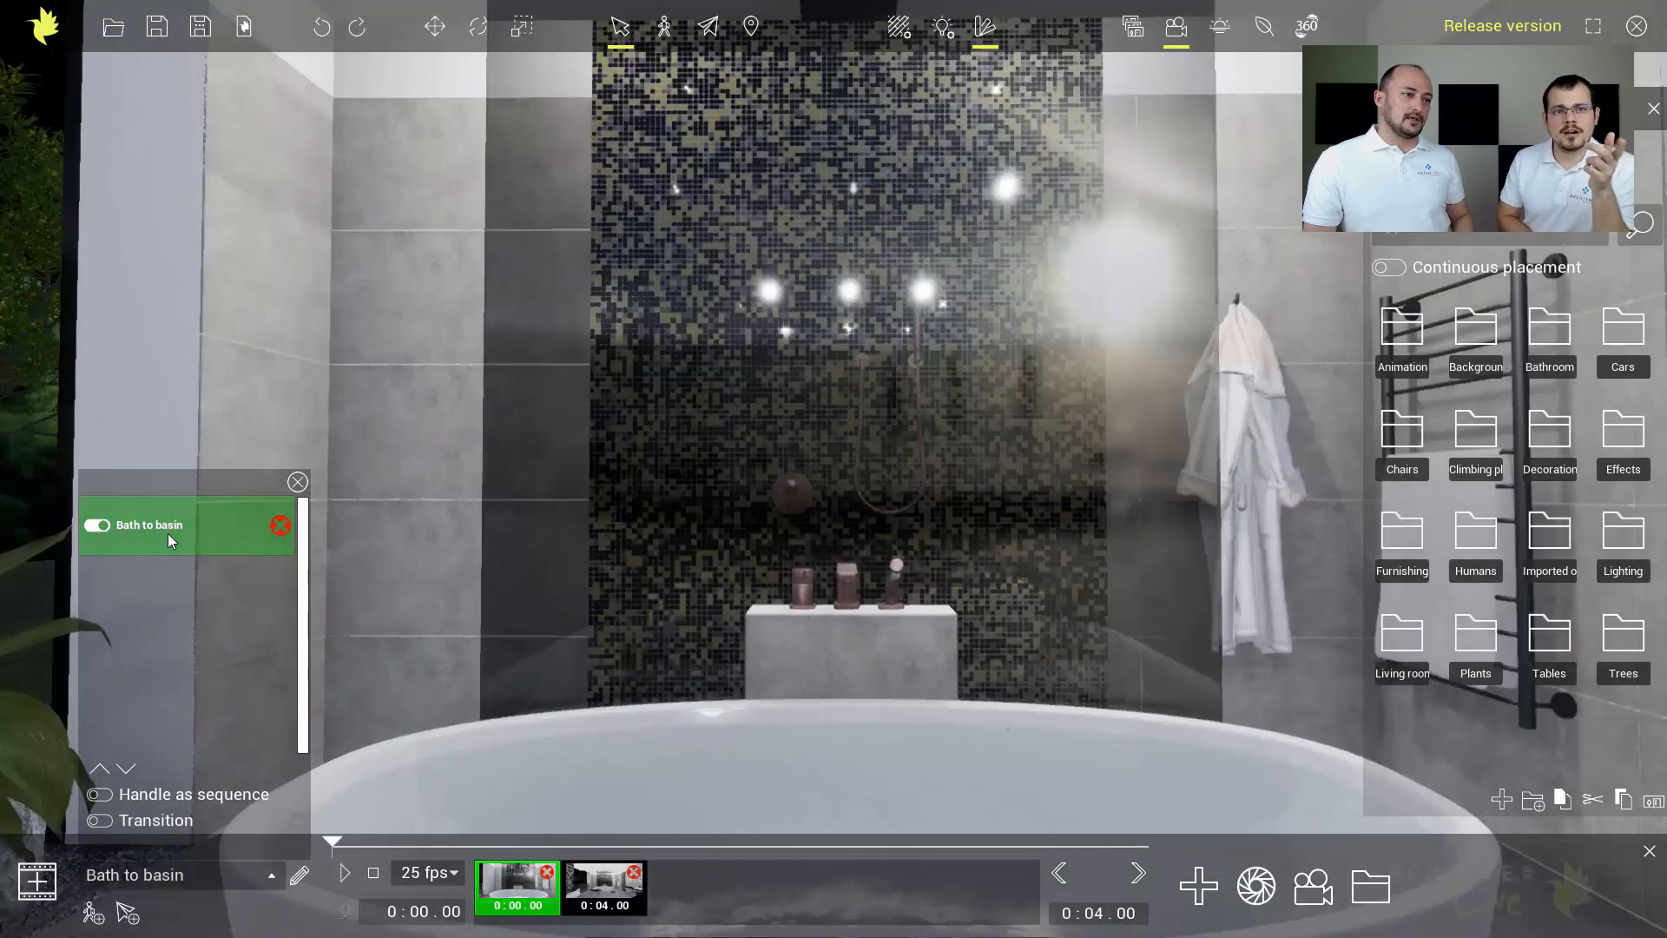
pyautogui.click(346, 874)
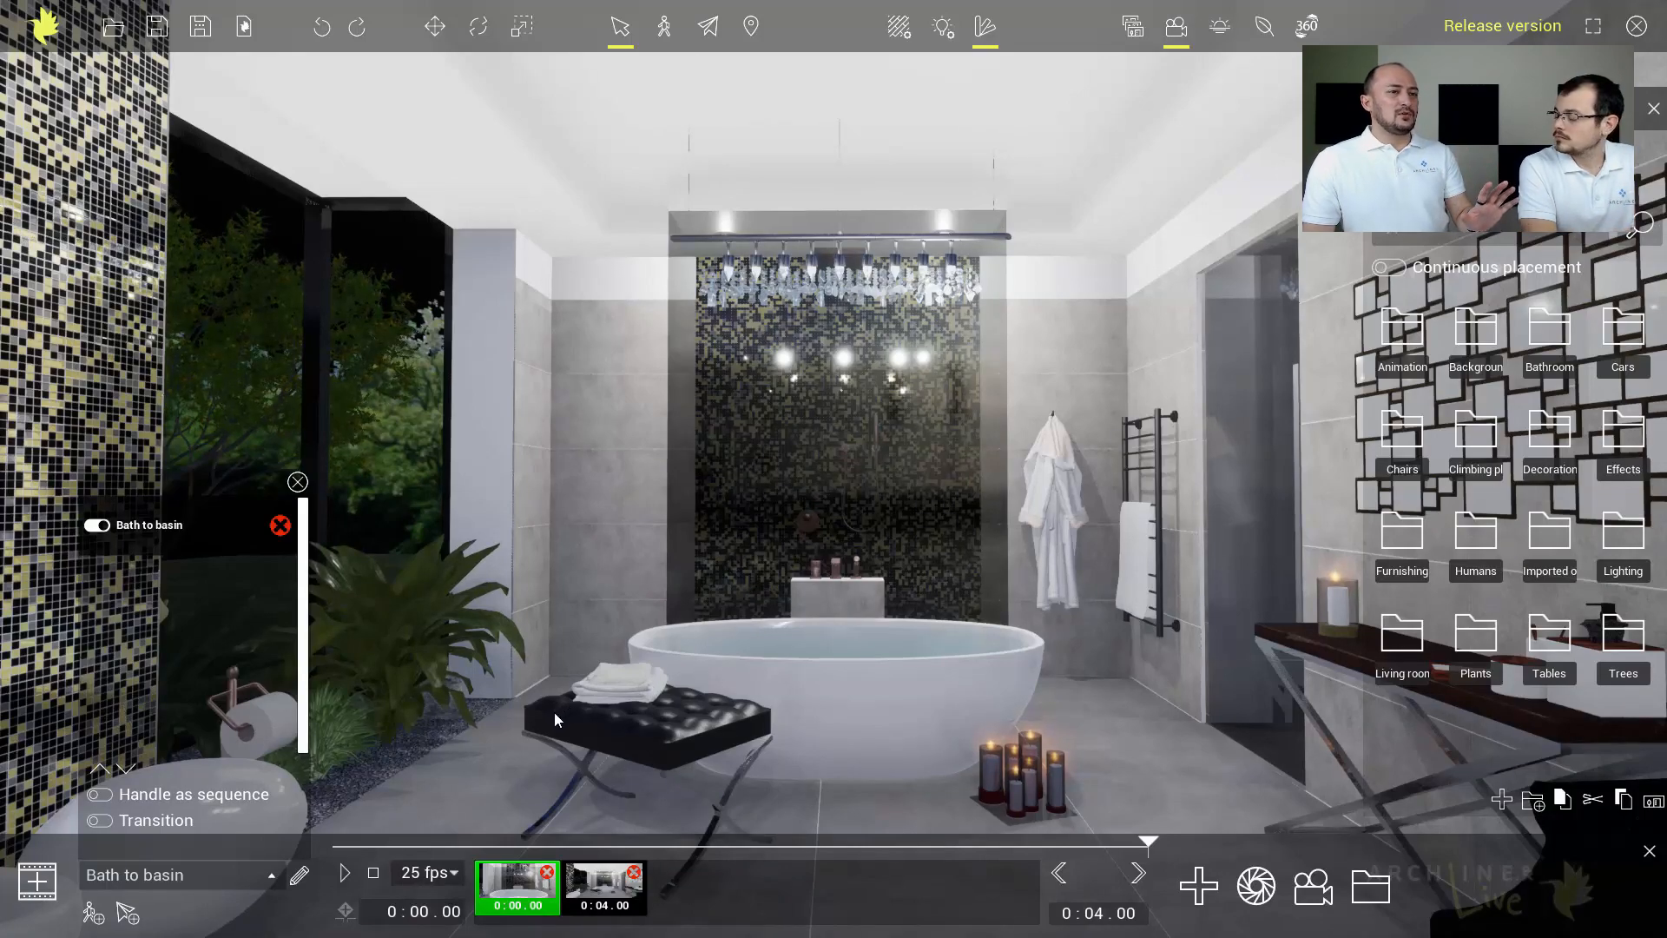
pyautogui.moveTo(554, 712); pyautogui.dragTo(742, 626)
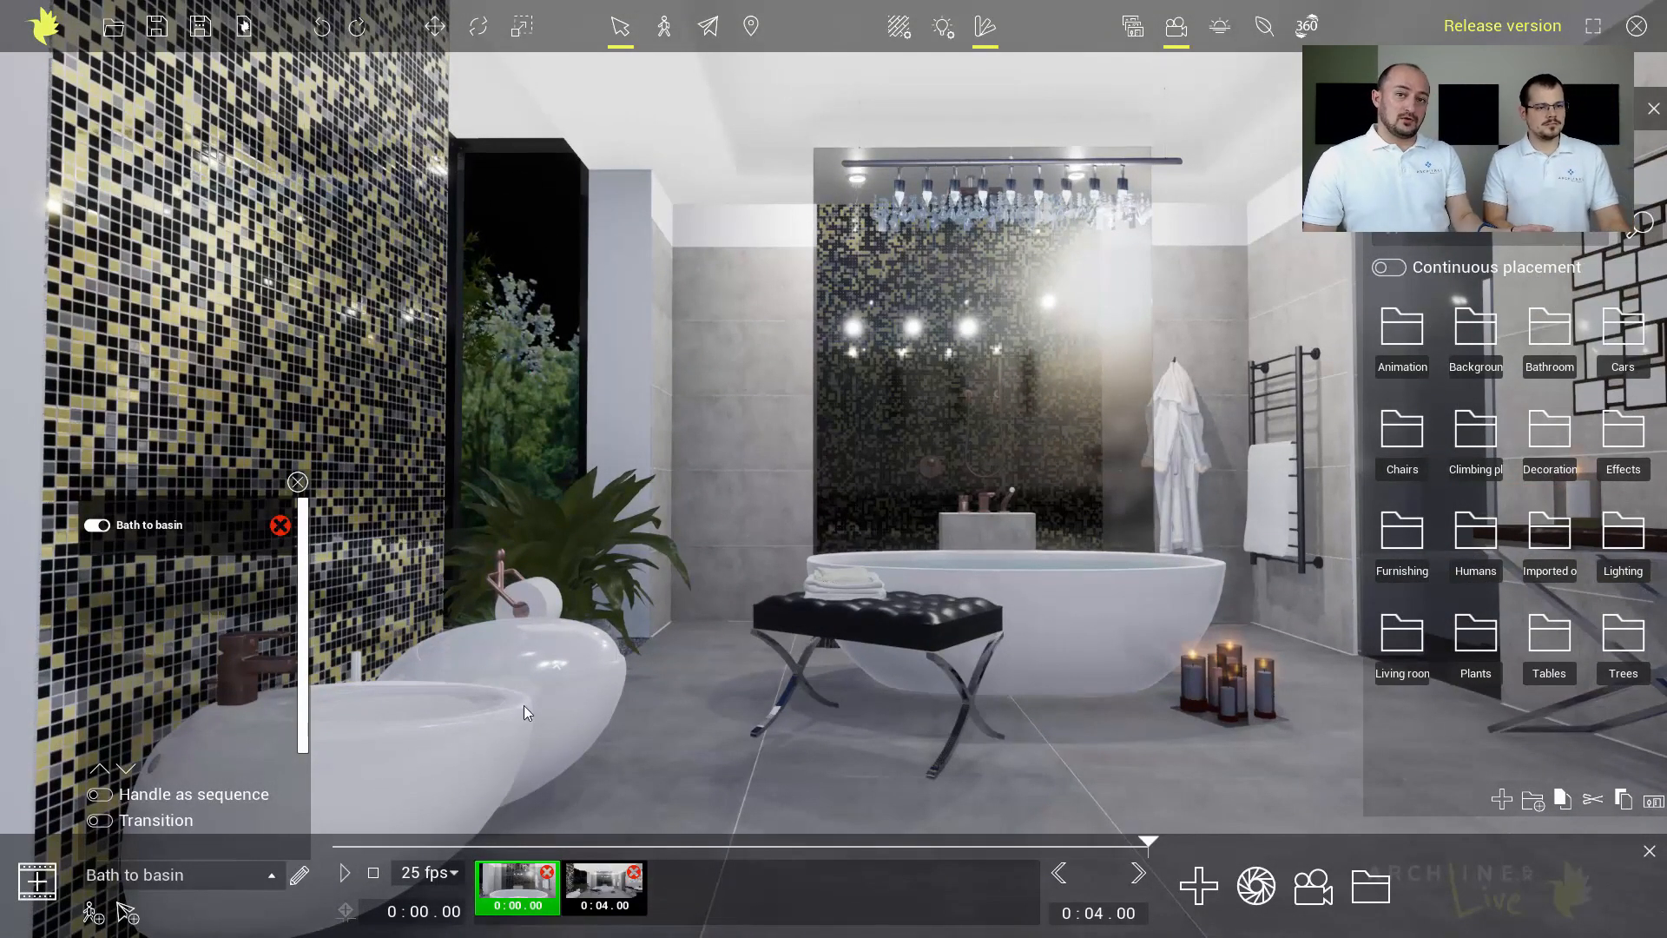
# Start a new animation and add a keyframe with the camera moved up to the bathtub.
pyautogui.click(37, 881)
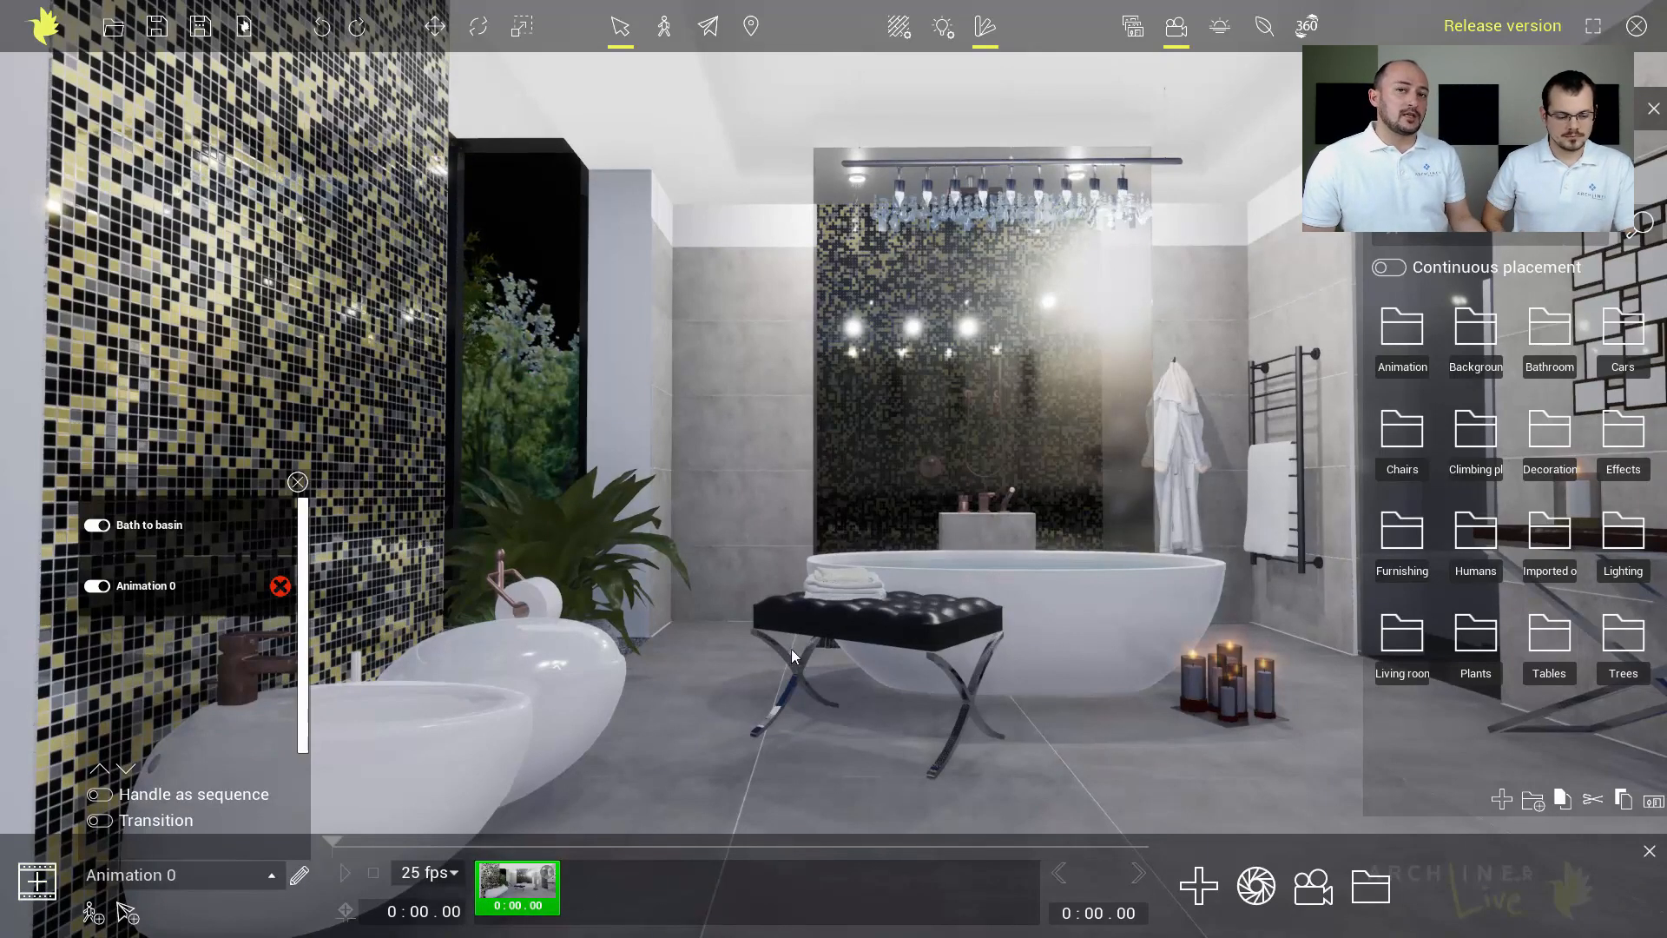
pyautogui.moveTo(916, 543); pyautogui.dragTo(573, 577, button='middle')
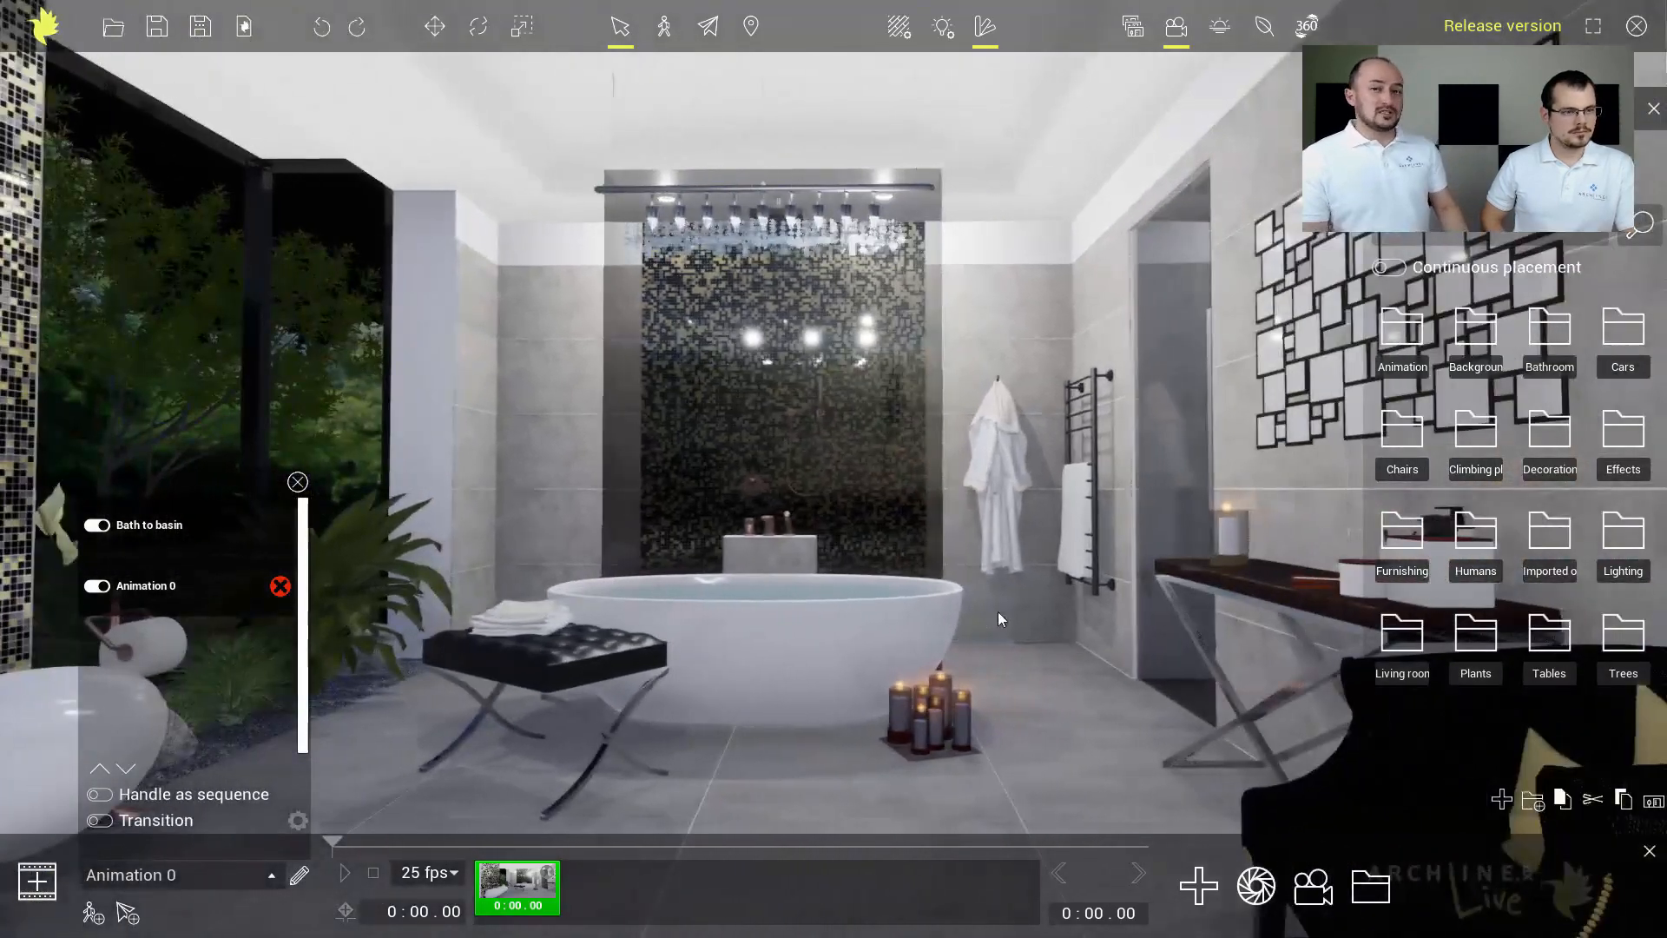
pyautogui.scroll(2, 1012, 611)
pyautogui.scroll(3, 1013, 611)
pyautogui.moveTo(1013, 607); pyautogui.dragTo(873, 596, button='middle')
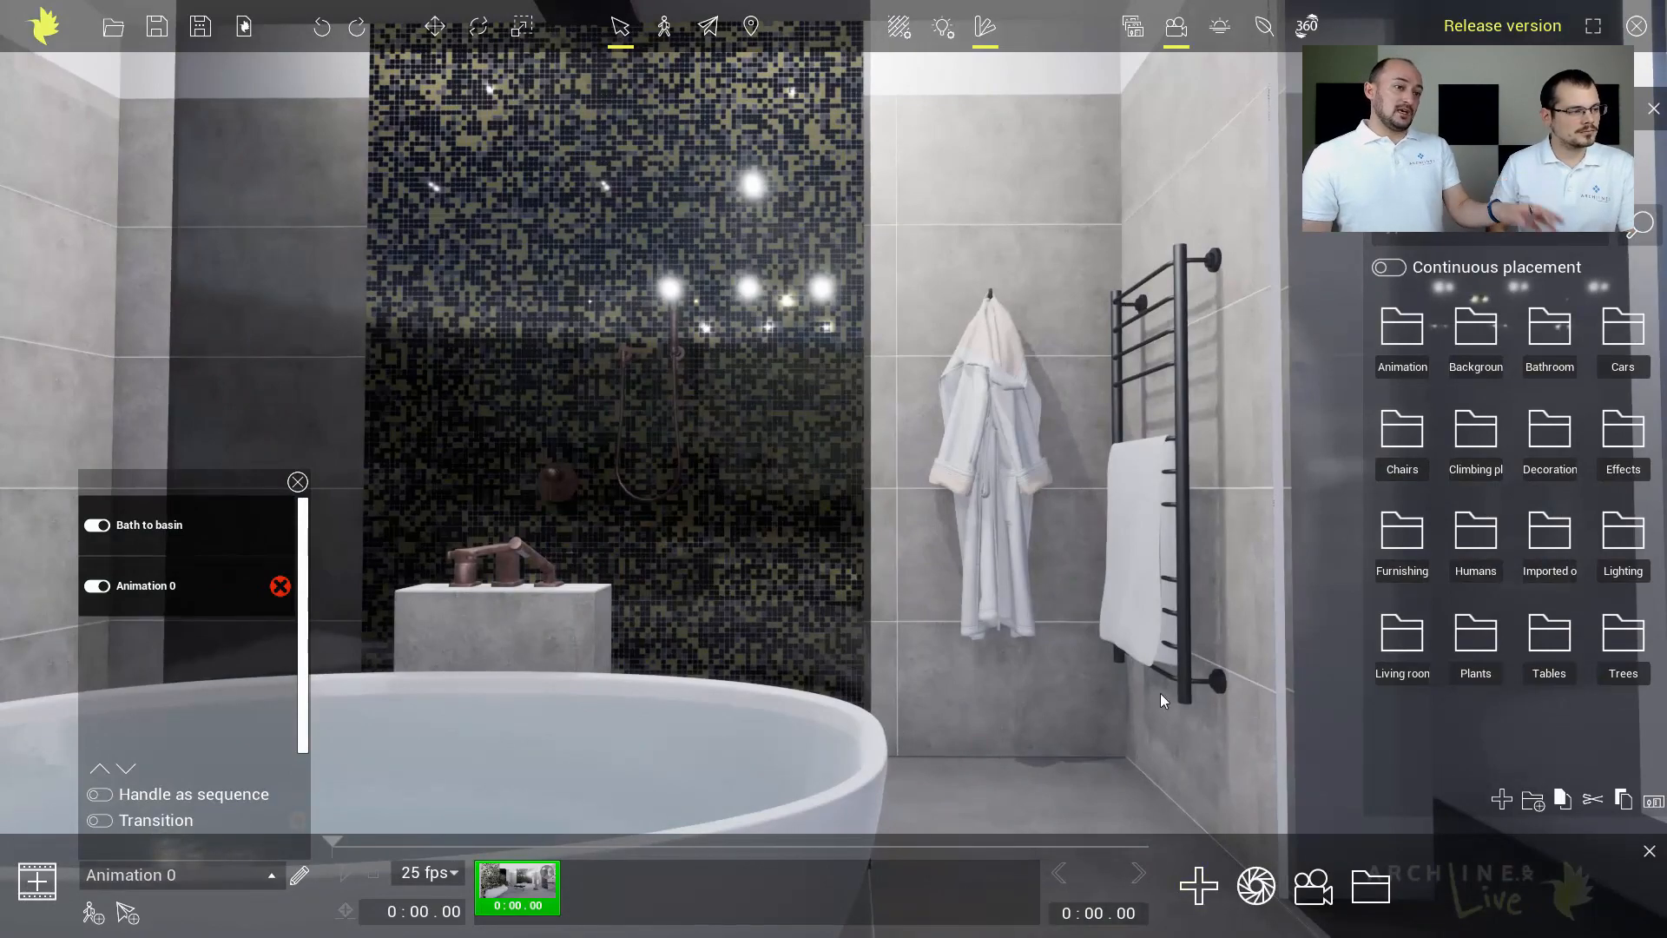
pyautogui.click(1198, 886)
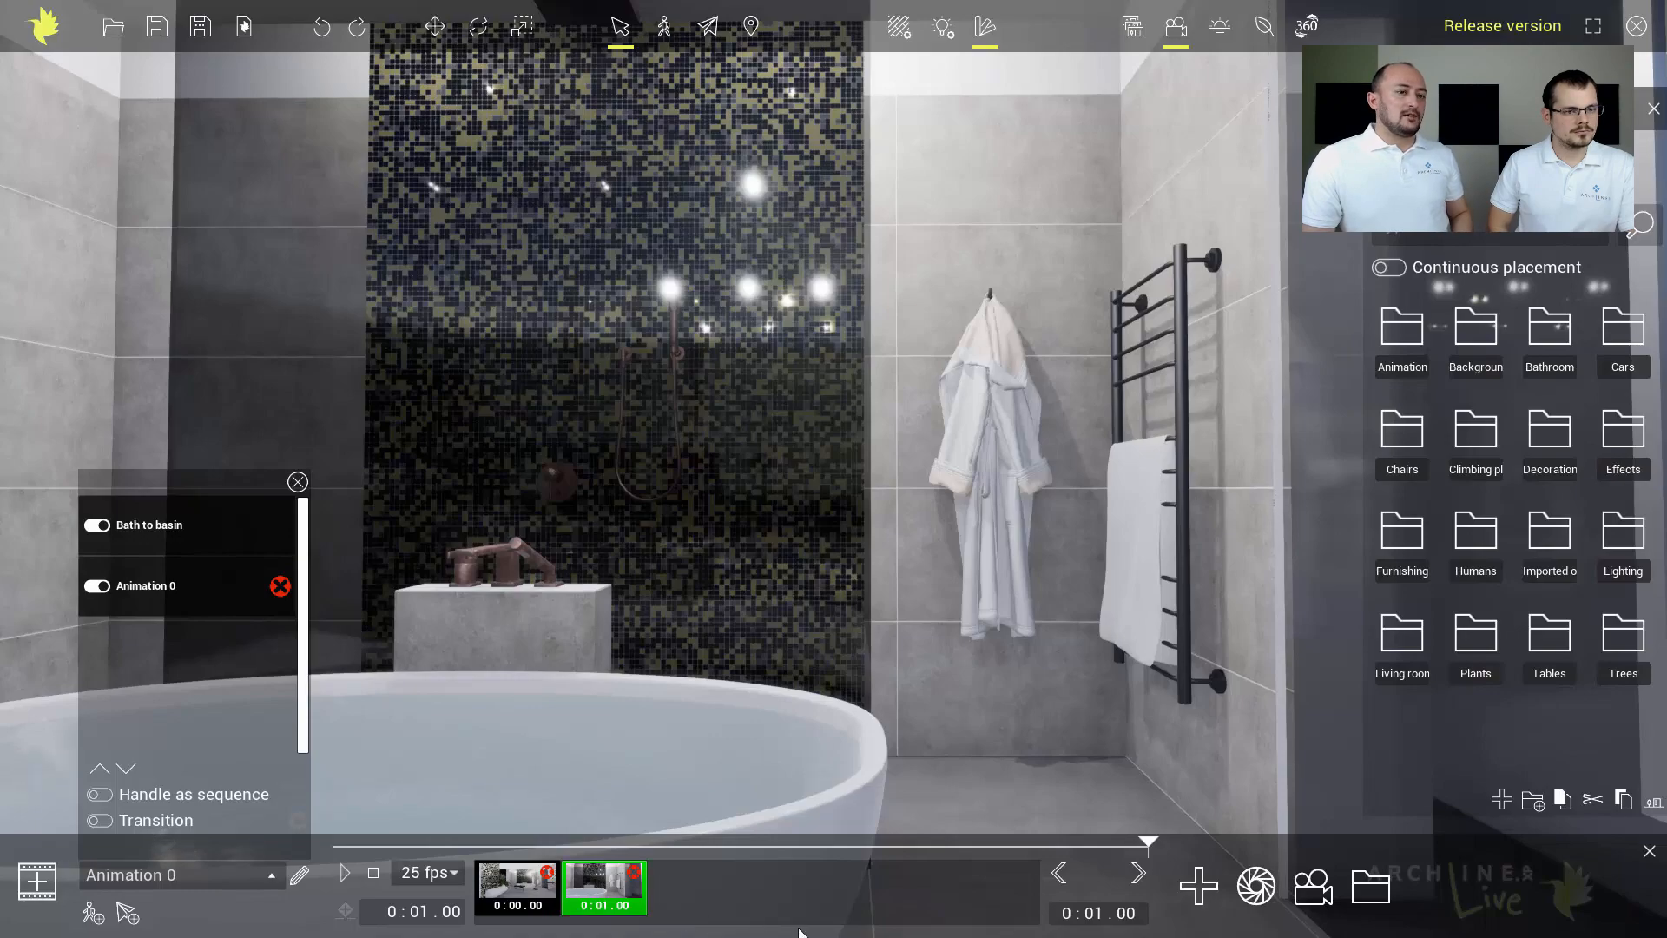
# Set the new keyframe's time to 0:04.00 and scrub through the camera path.
pyautogui.moveTo(1092, 913); pyautogui.dragTo(1138, 912)
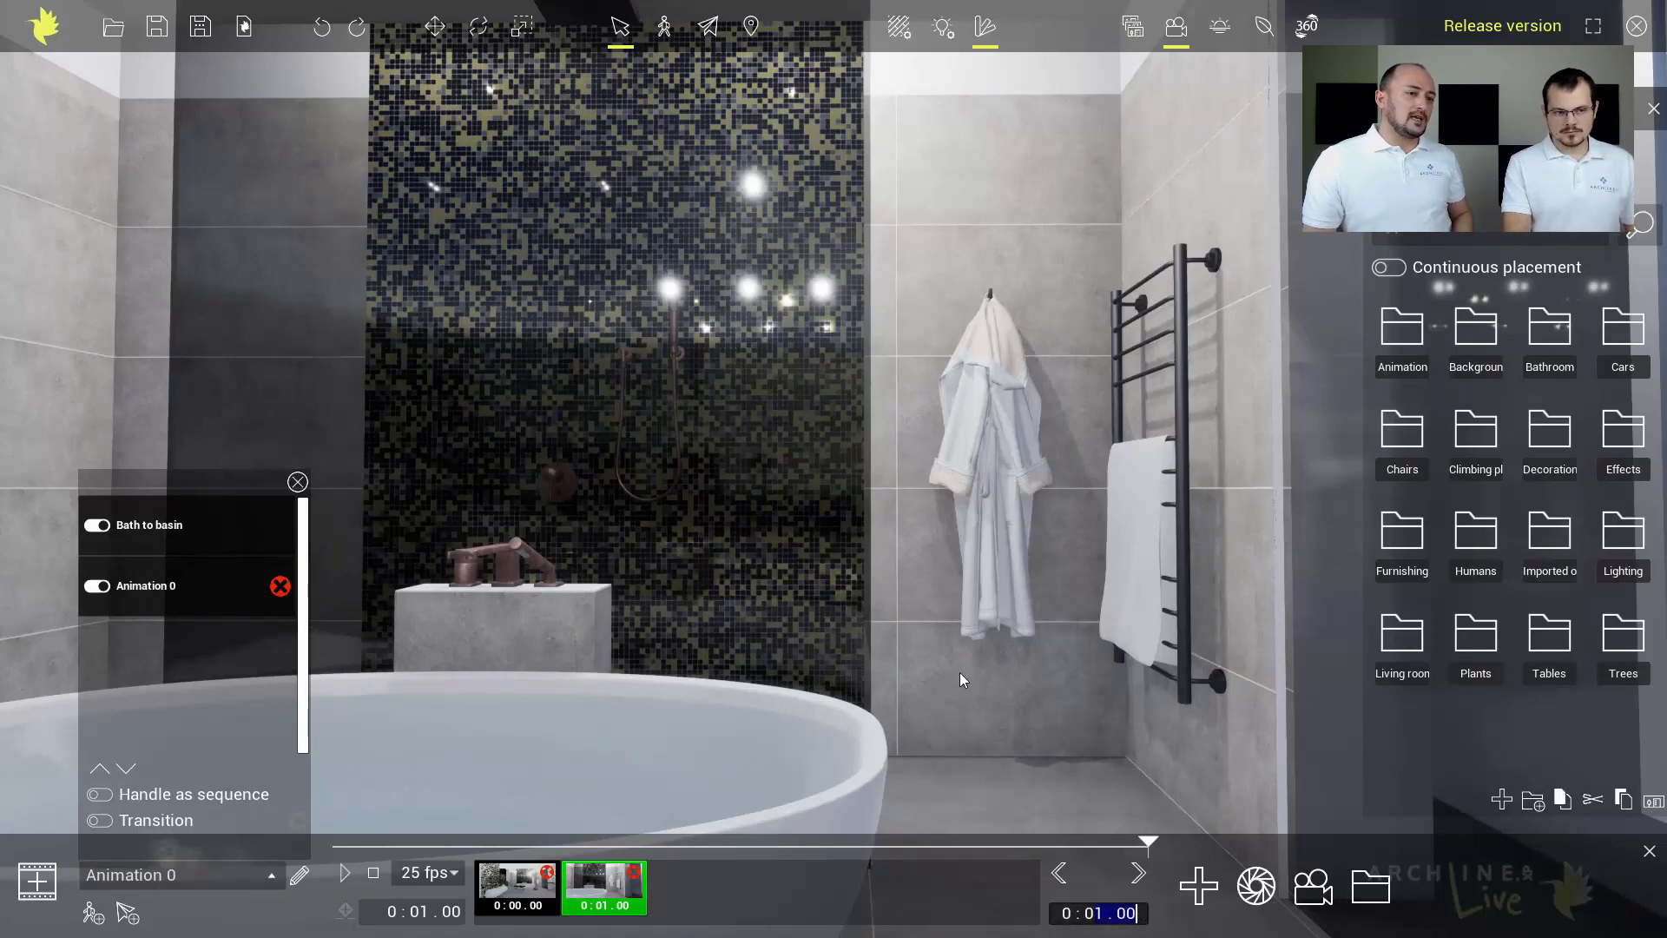
pyautogui.write('04')
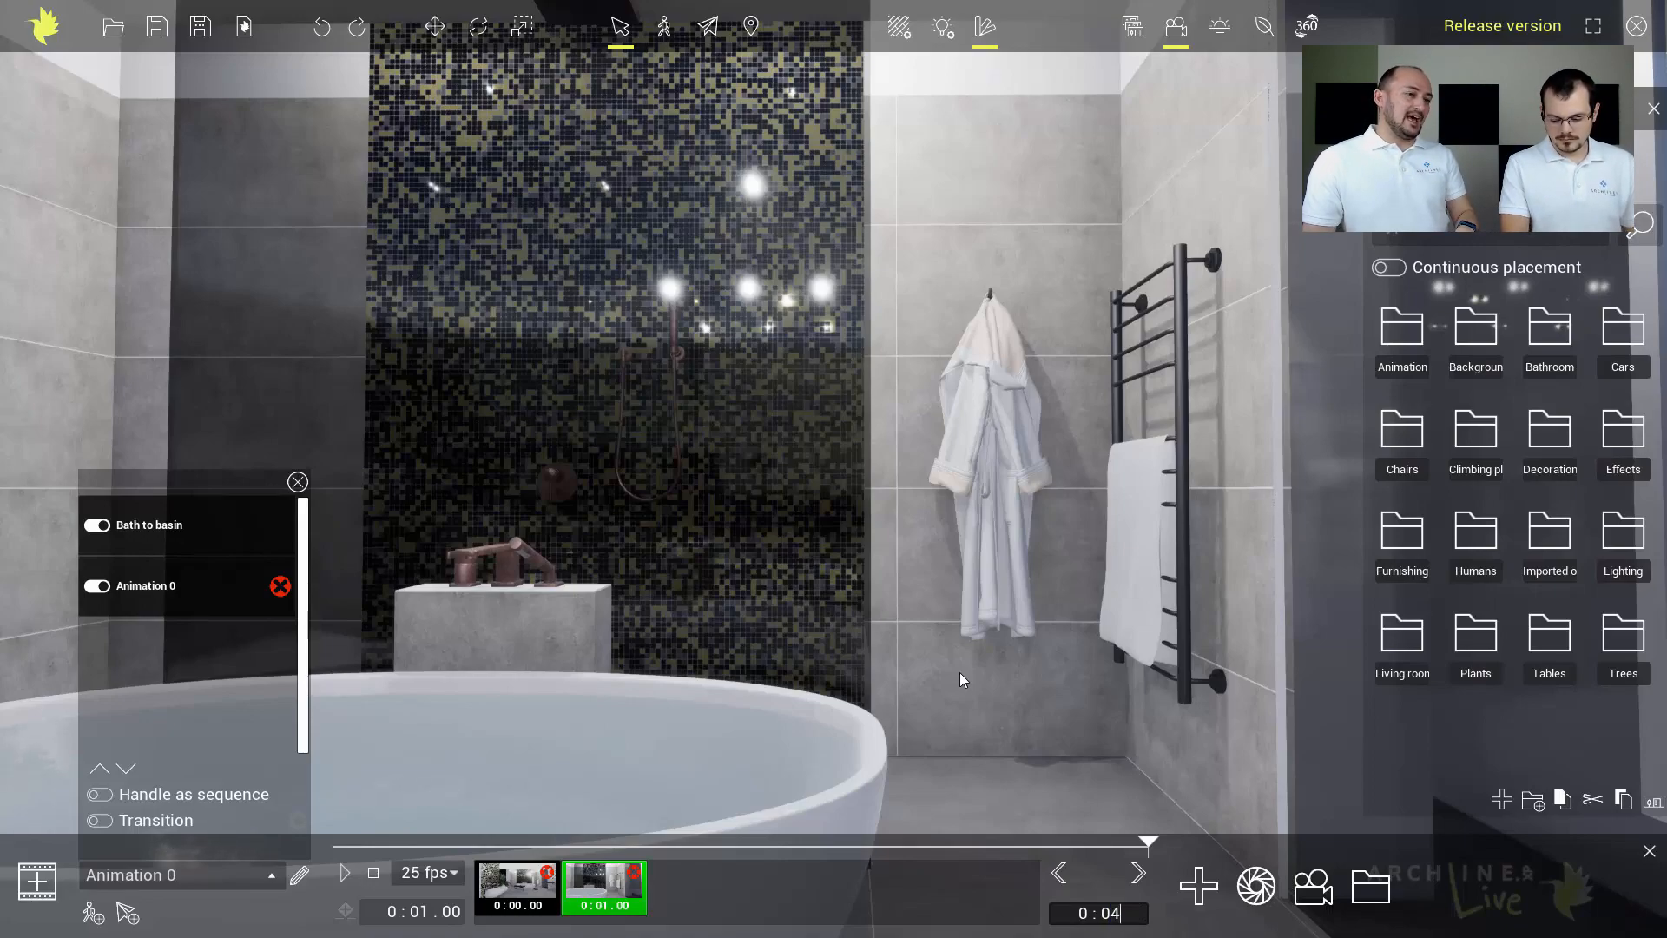
pyautogui.press('Return')
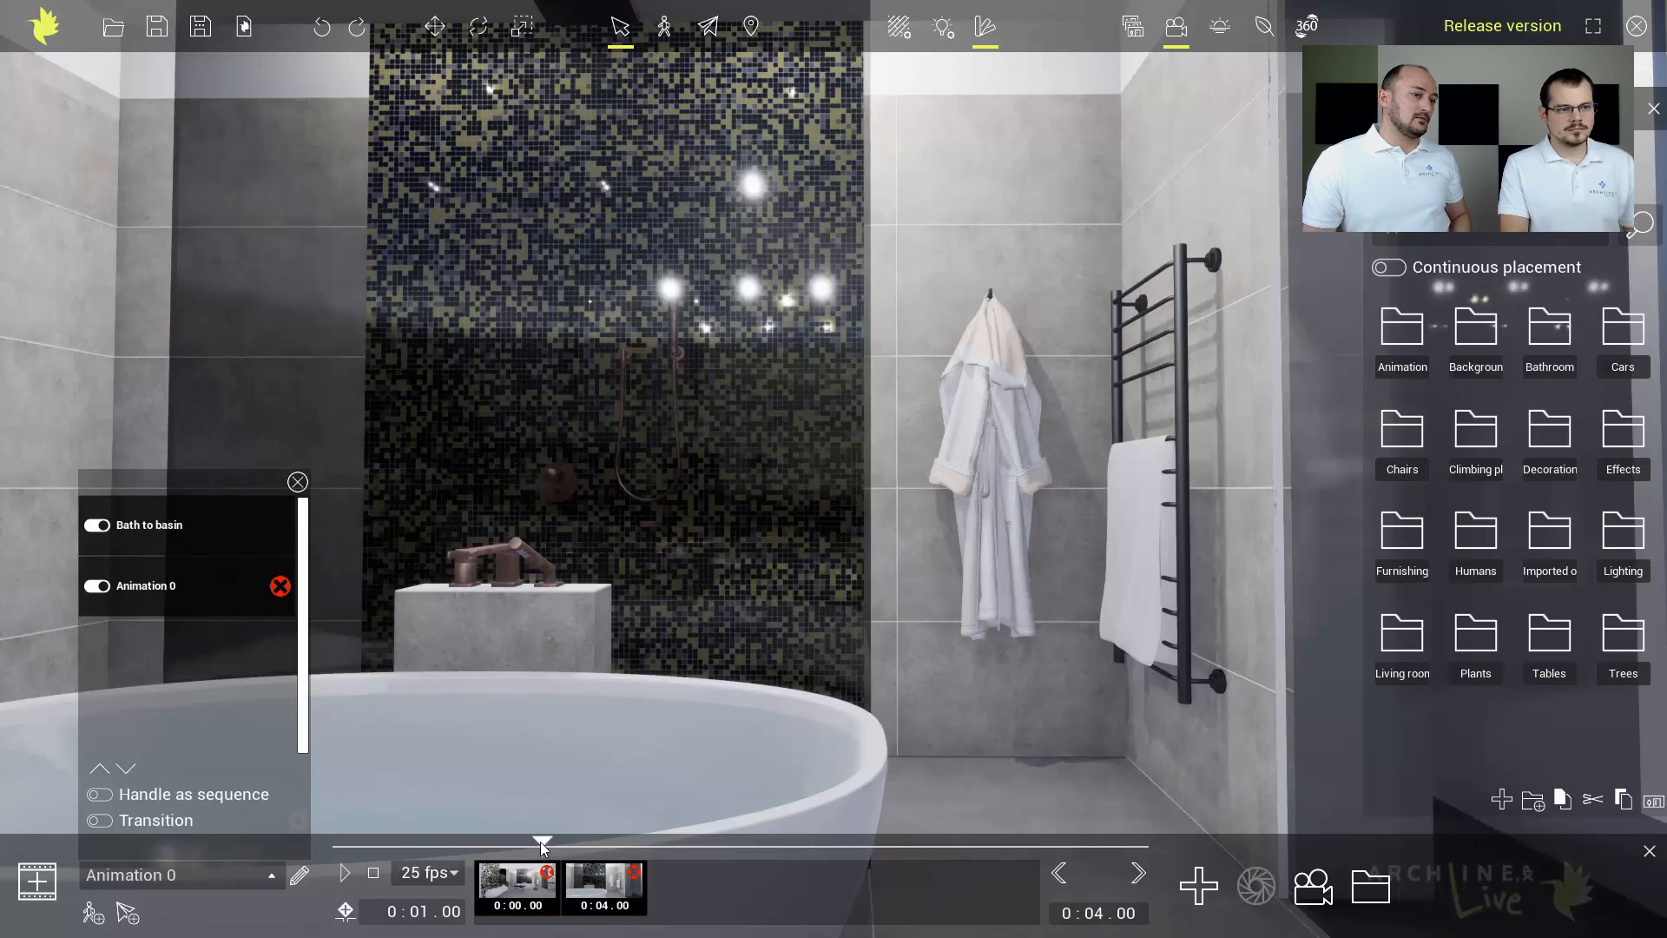
pyautogui.moveTo(542, 846); pyautogui.dragTo(811, 840)
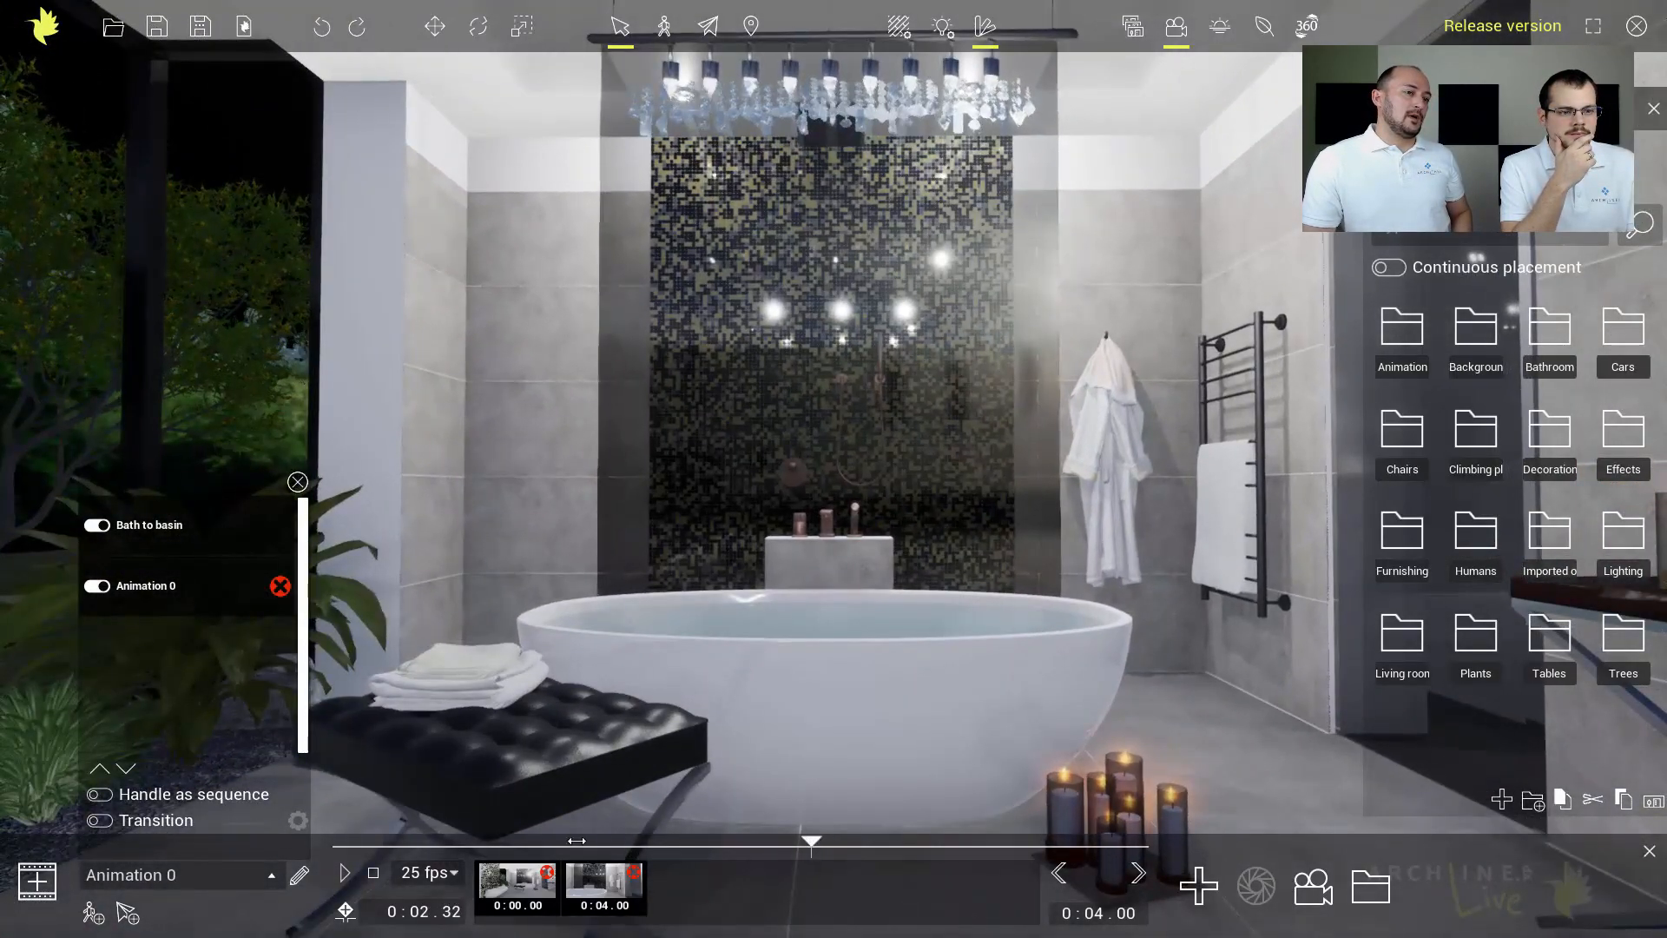
pyautogui.moveTo(576, 841); pyautogui.dragTo(334, 840)
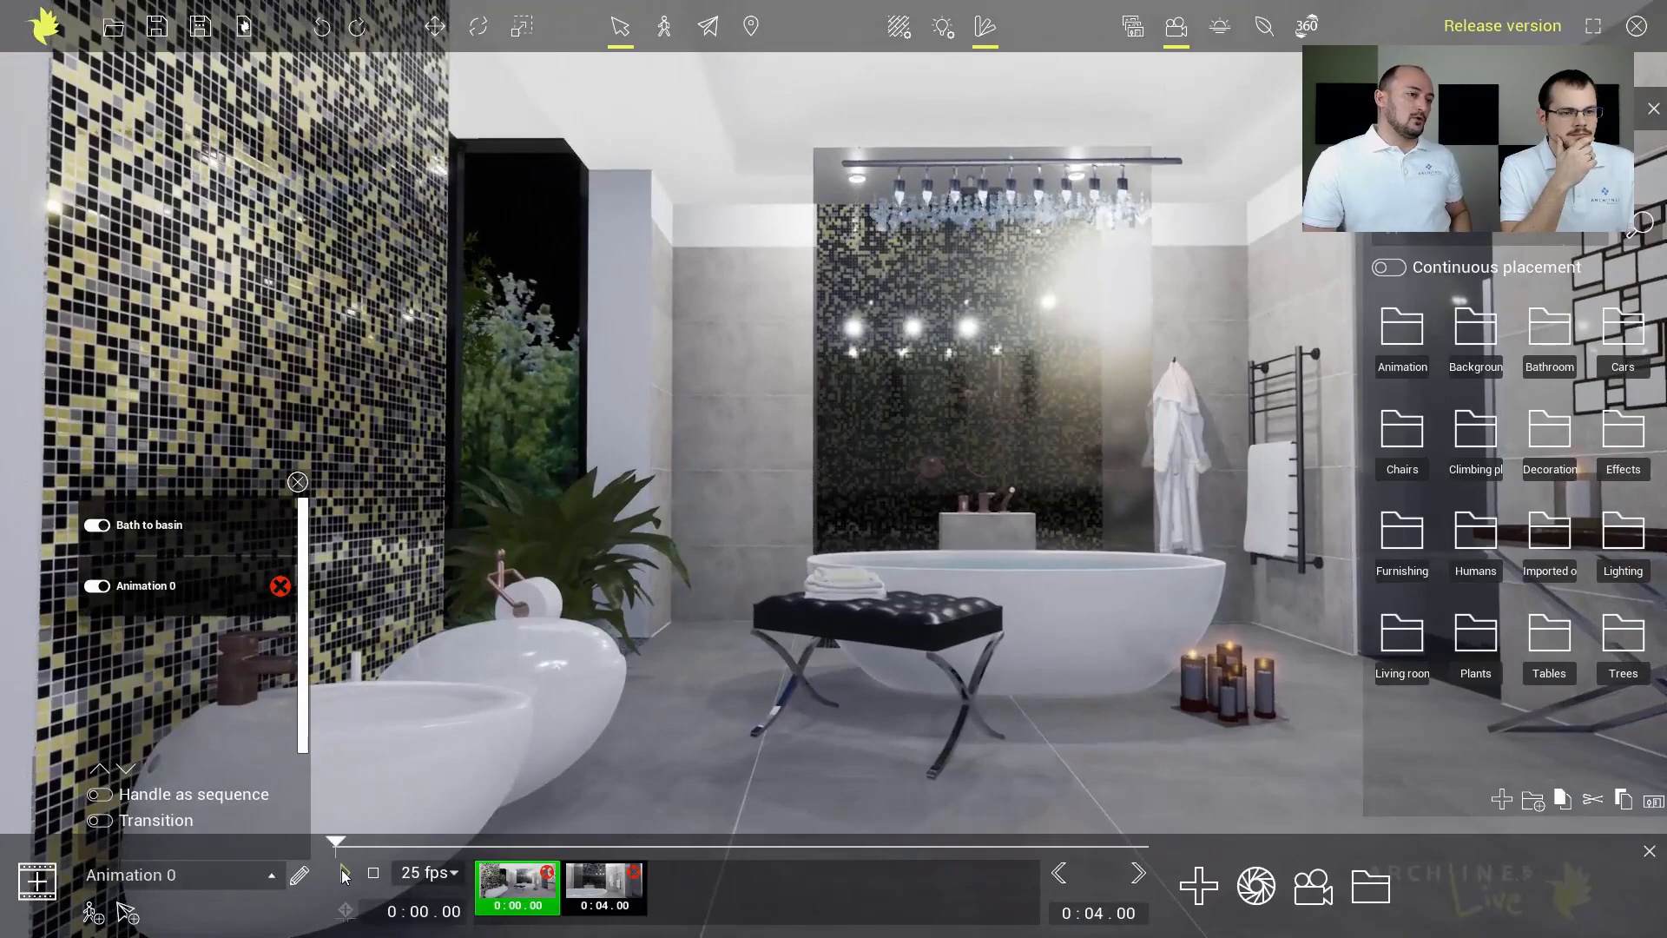
# Play Animation 0, then select Bath to basin, enable Handle as sequence and Transition, and preview.
pyautogui.click(345, 874)
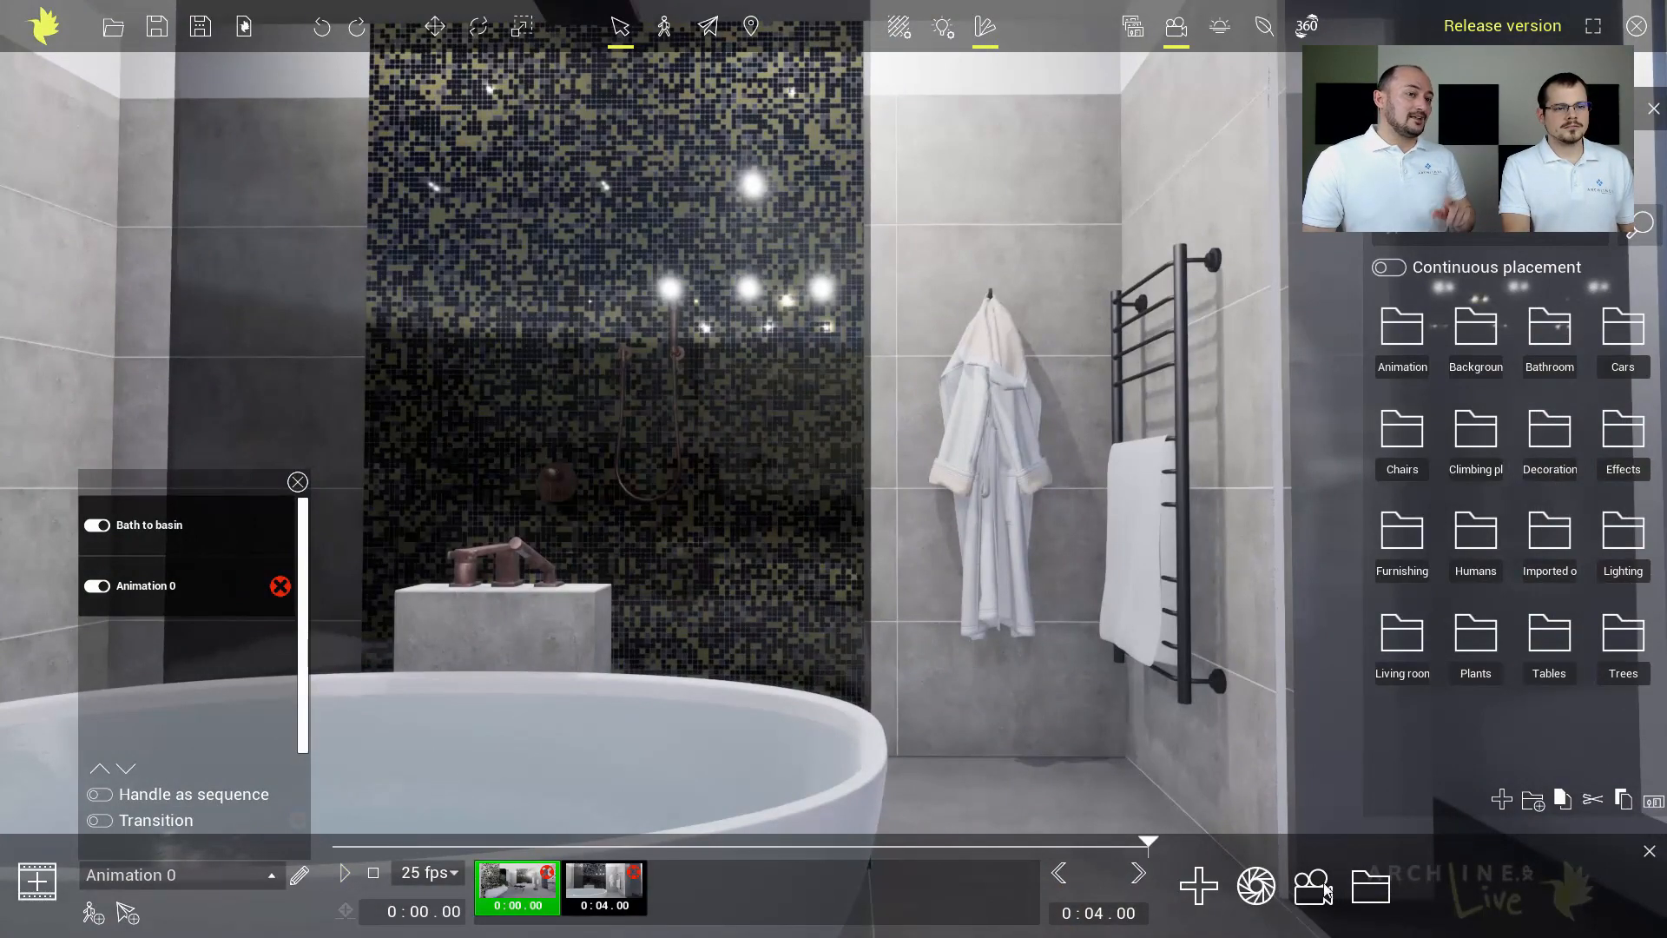
pyautogui.click(229, 522)
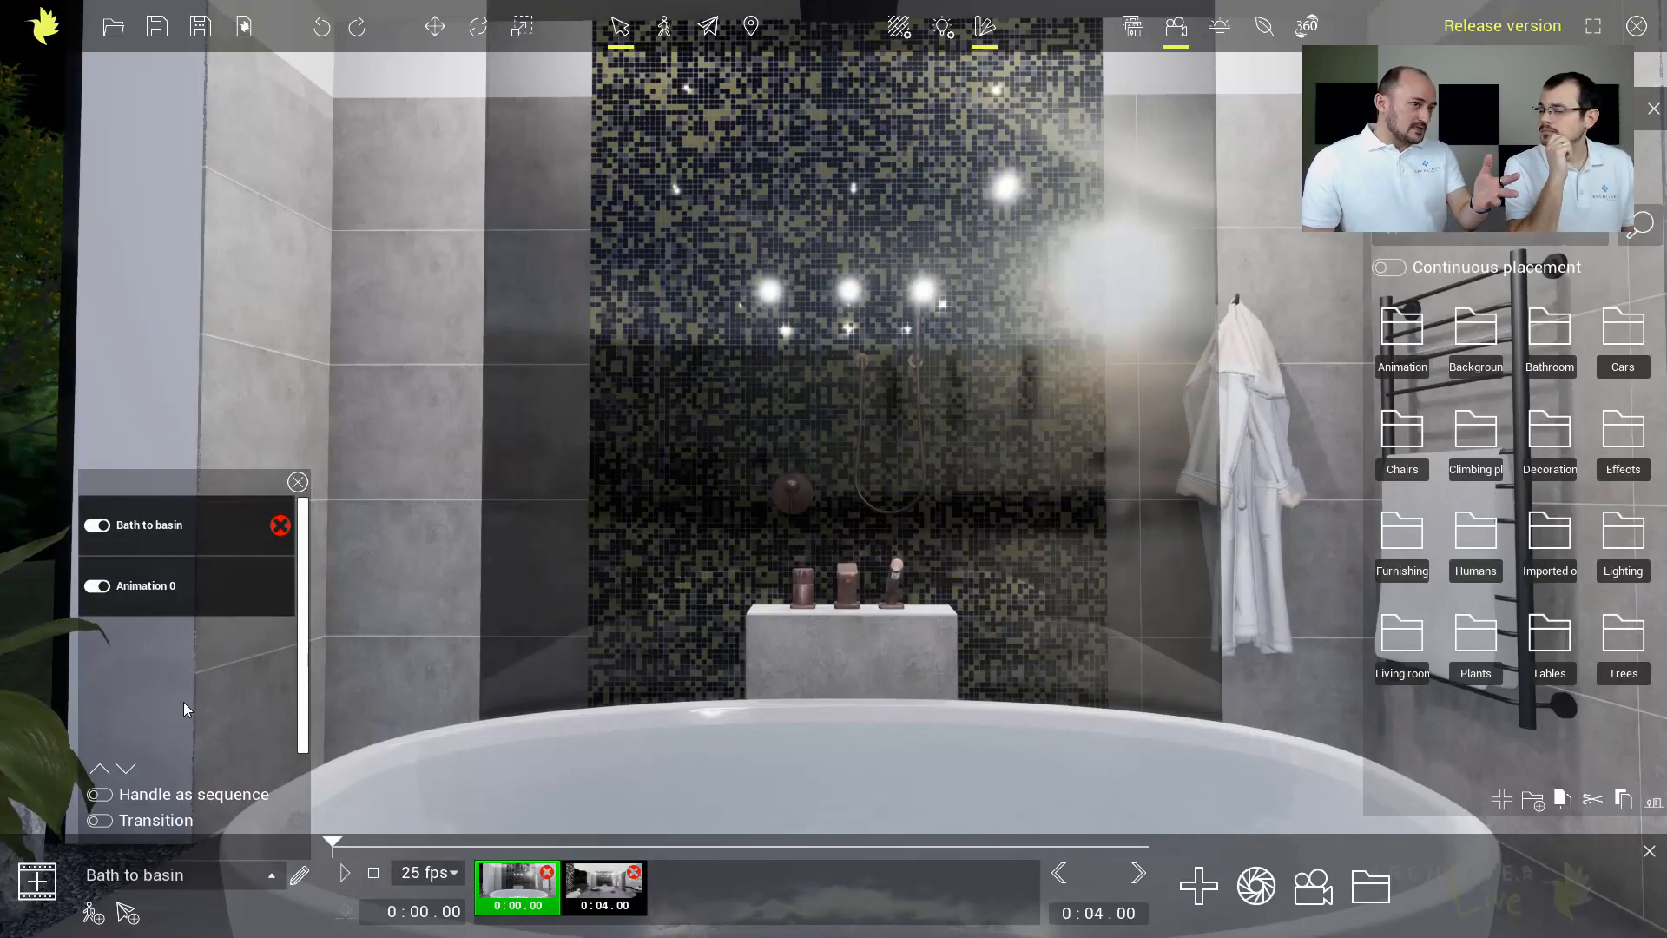
pyautogui.click(107, 793)
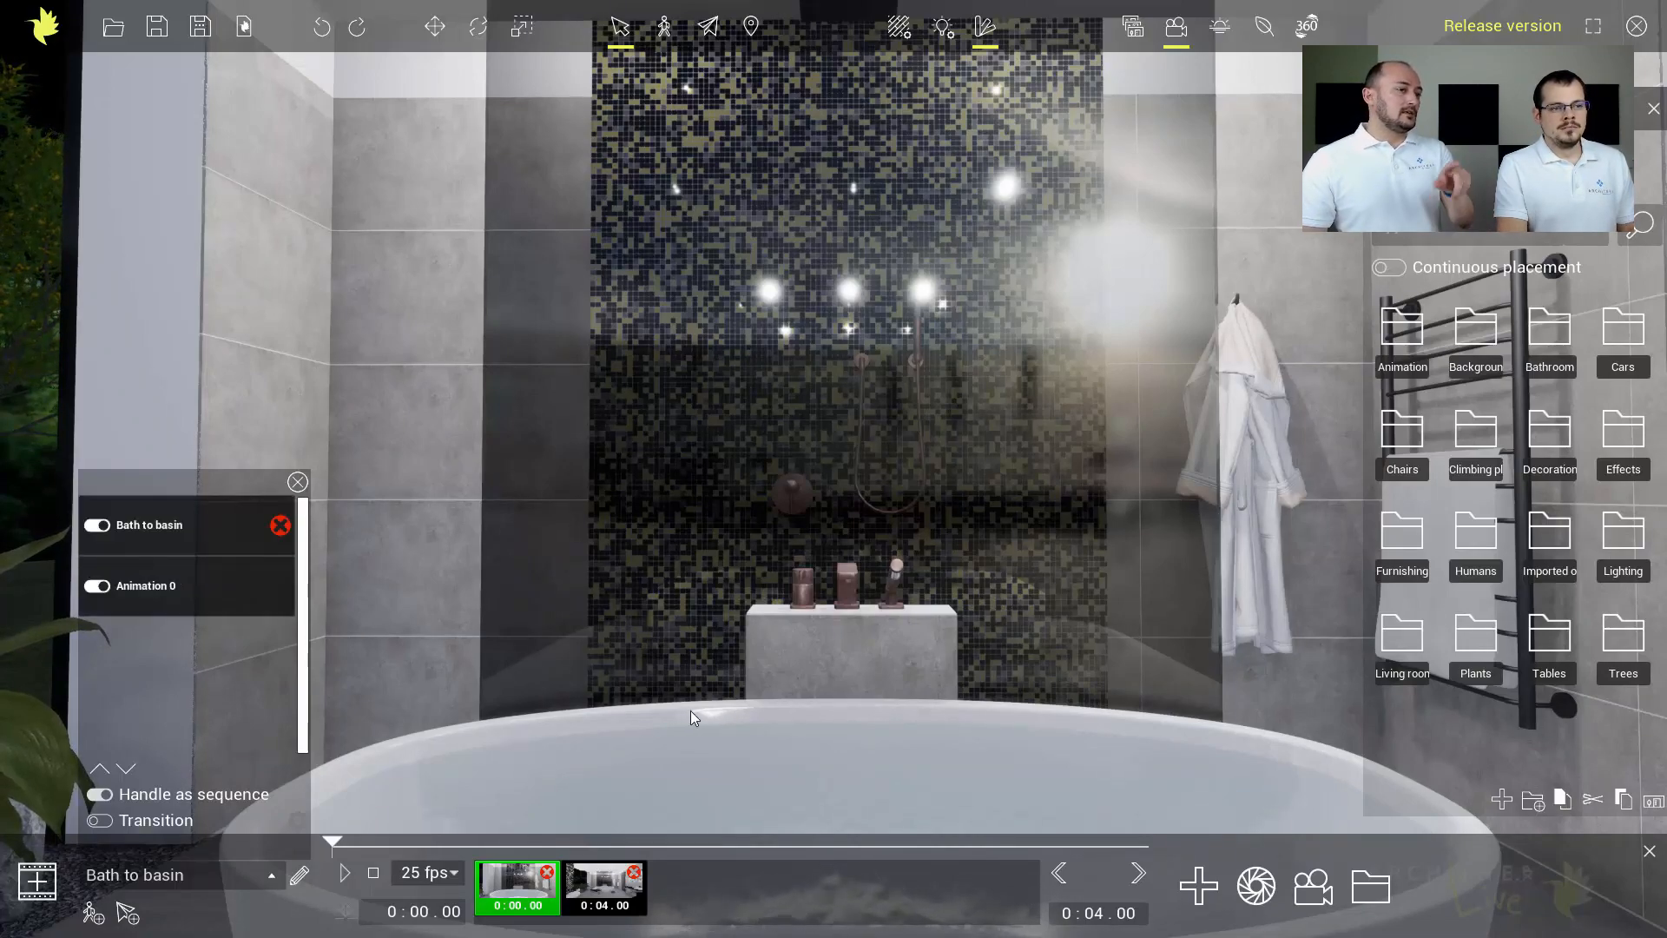
pyautogui.click(98, 821)
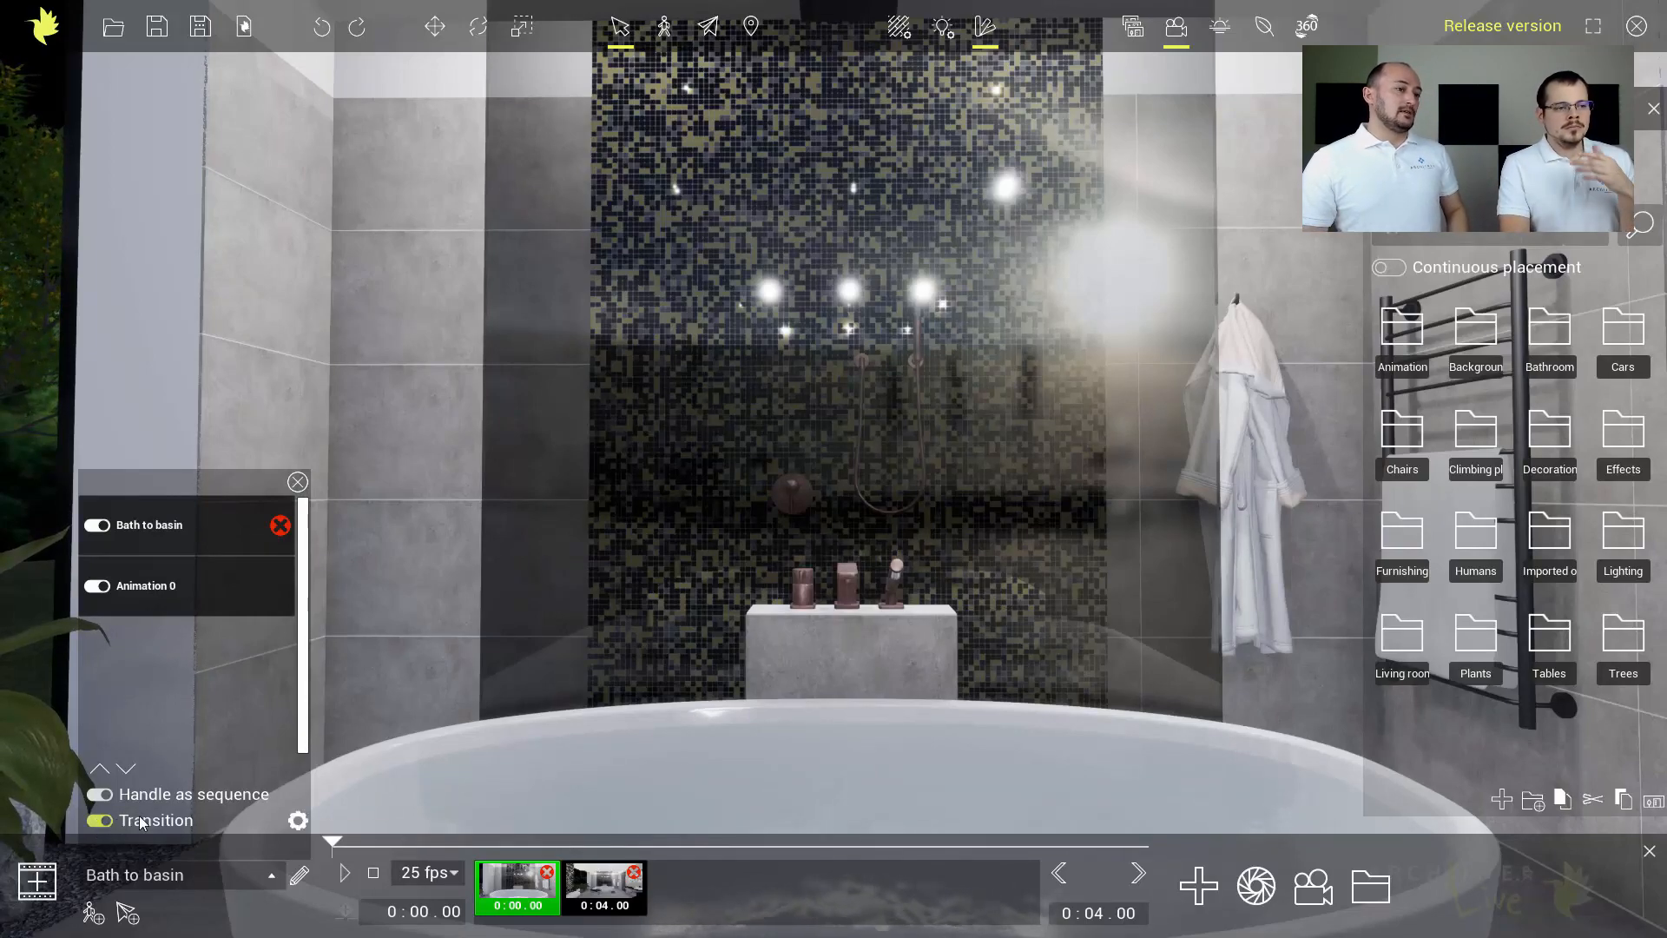
pyautogui.click(347, 873)
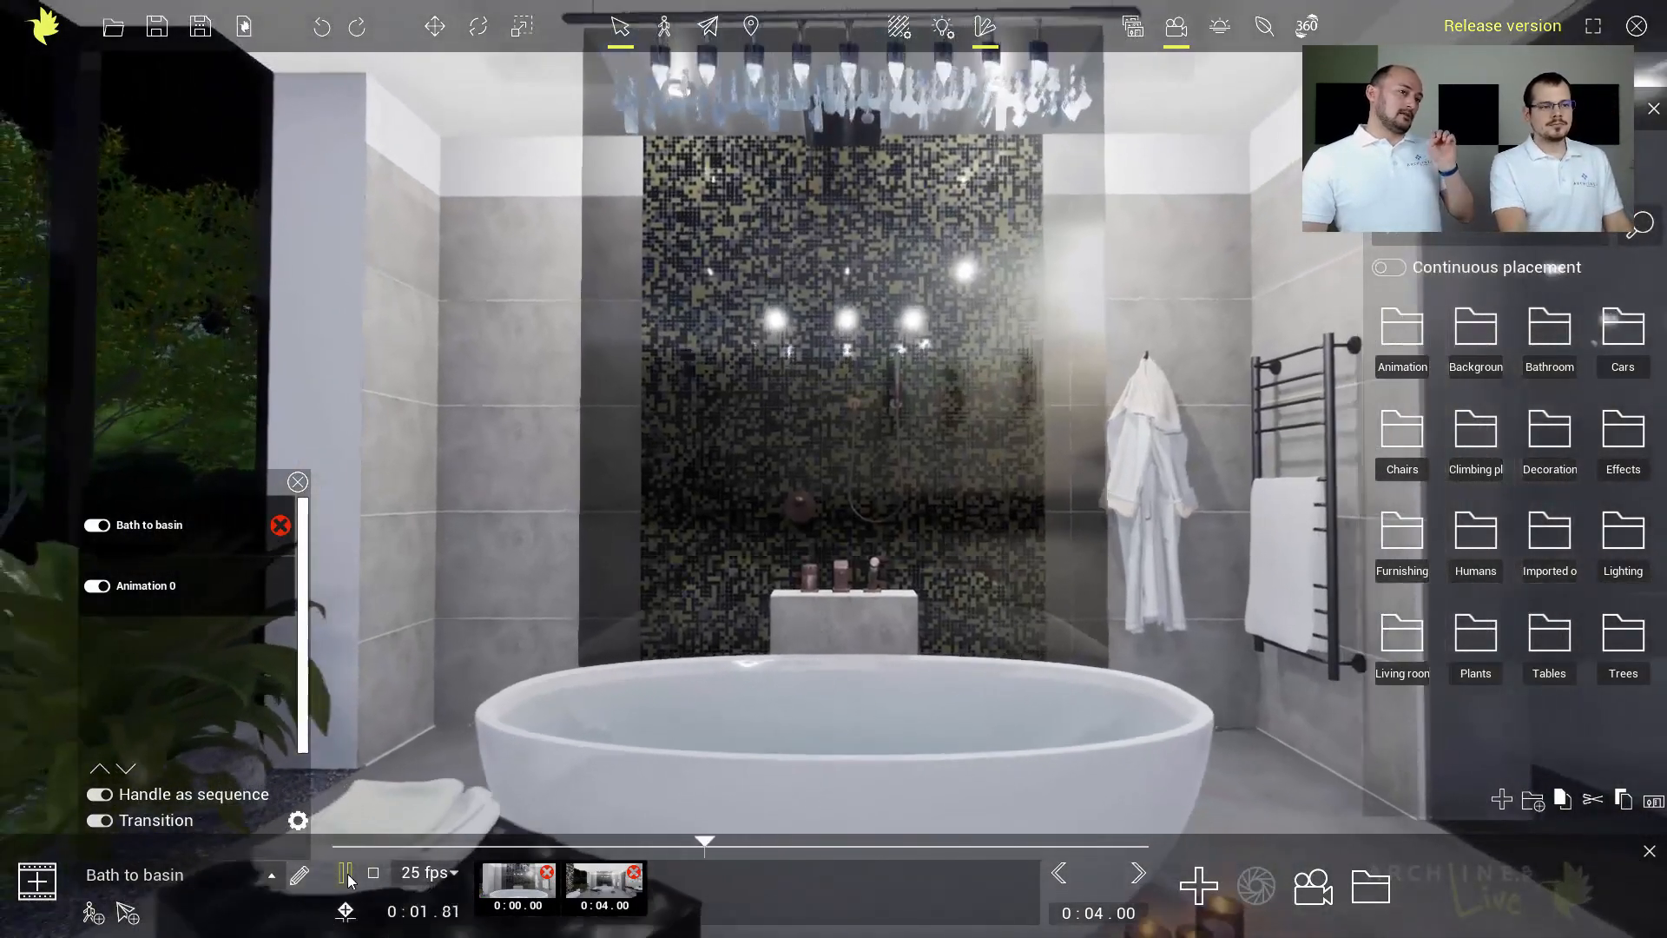